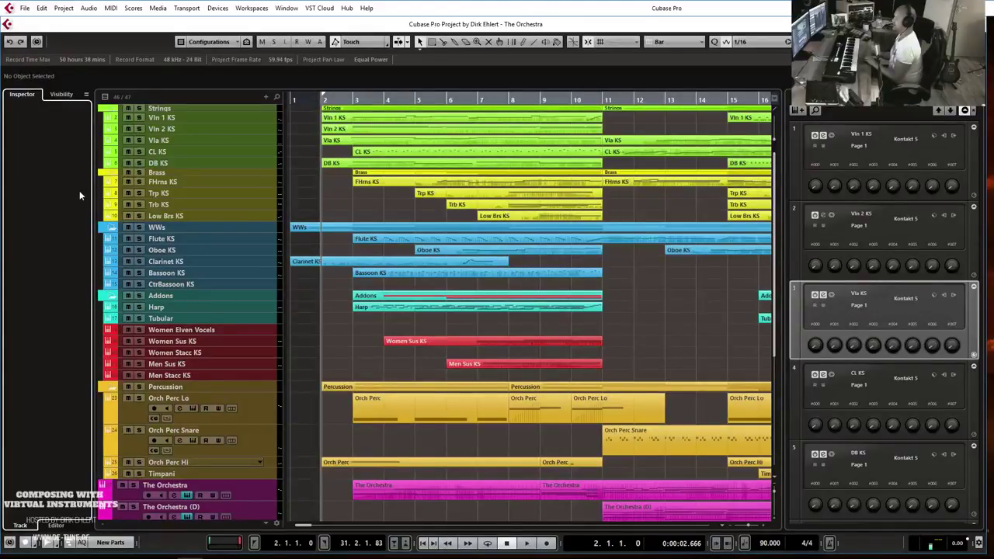
- Select the FHrns KS track and look over the full arrangement, from the string tracks down to The Orchestra tracks
{"action": "left_click", "coordinate": [179, 181]}
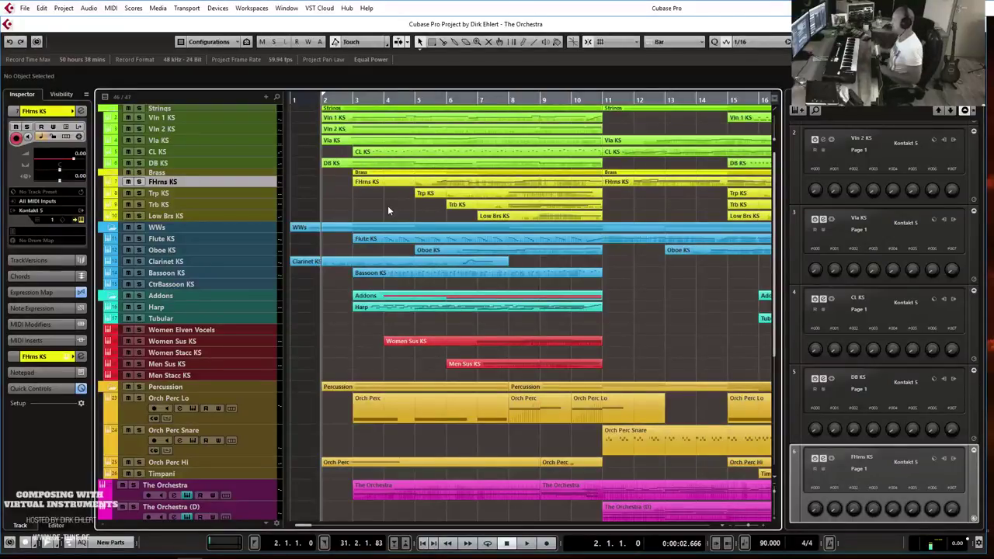
{"action": "key", "text": "g"}
{"action": "key", "text": "g"}
{"action": "key", "text": "g"}
{"action": "key", "text": "g"}
{"action": "key", "text": "g"}
{"action": "key", "text": "g"}
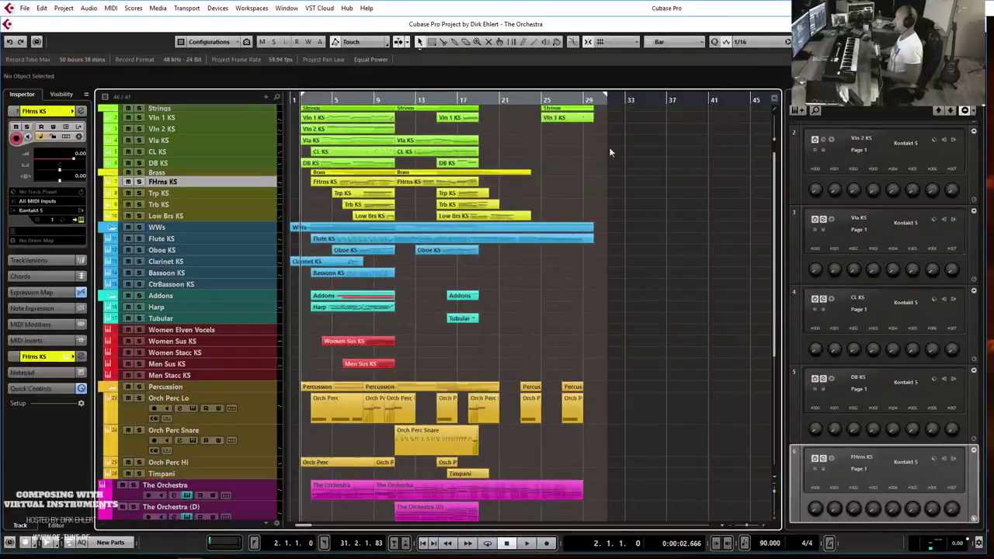
{"action": "right_click", "coordinate": [555, 98]}
{"action": "left_click", "coordinate": [574, 115]}
{"action": "right_click", "coordinate": [571, 103]}
{"action": "left_click", "coordinate": [578, 110]}
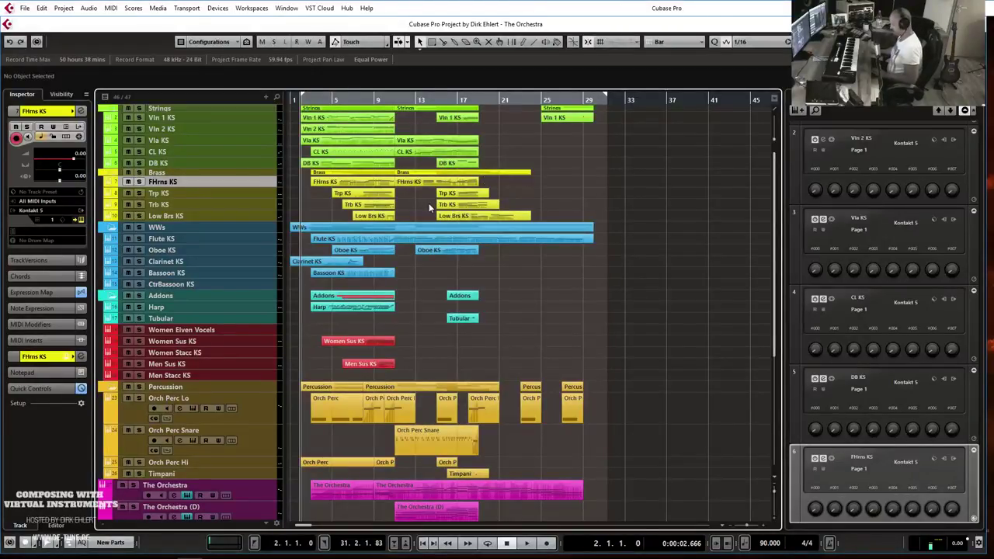
{"action": "key", "text": "h"}
{"action": "key", "text": "h"}
{"action": "key", "text": "h"}
{"action": "key", "text": "h"}
{"action": "key", "text": "h"}
{"action": "key", "text": "g"}
{"action": "key", "text": "g"}
{"action": "key", "text": "g"}
{"action": "key", "text": "g"}
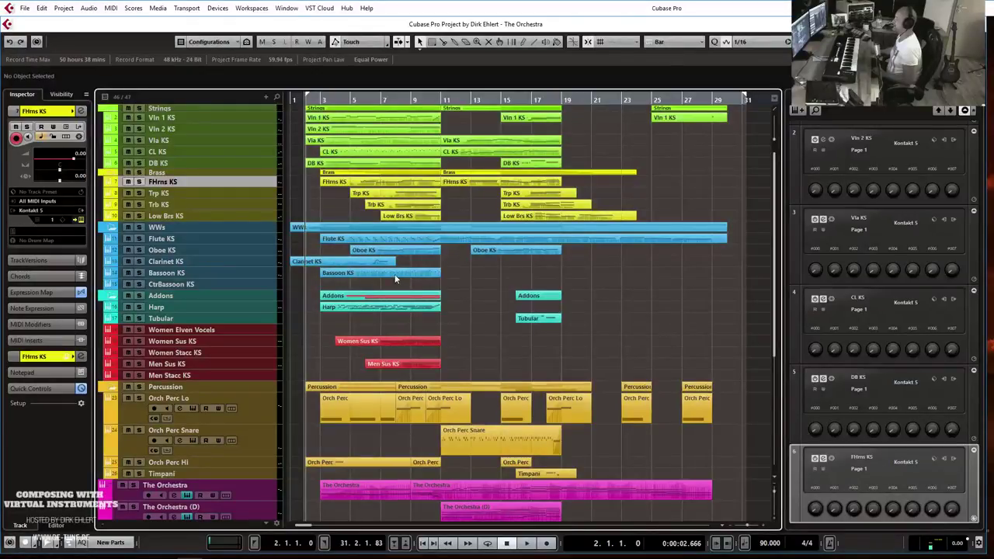
{"action": "scroll", "coordinate": [394, 275], "scroll_direction": "down", "scroll_amount": 5}
{"action": "scroll", "coordinate": [394, 276], "scroll_direction": "up", "scroll_amount": 5}
{"action": "scroll", "coordinate": [412, 266], "scroll_direction": "down", "scroll_amount": 4}
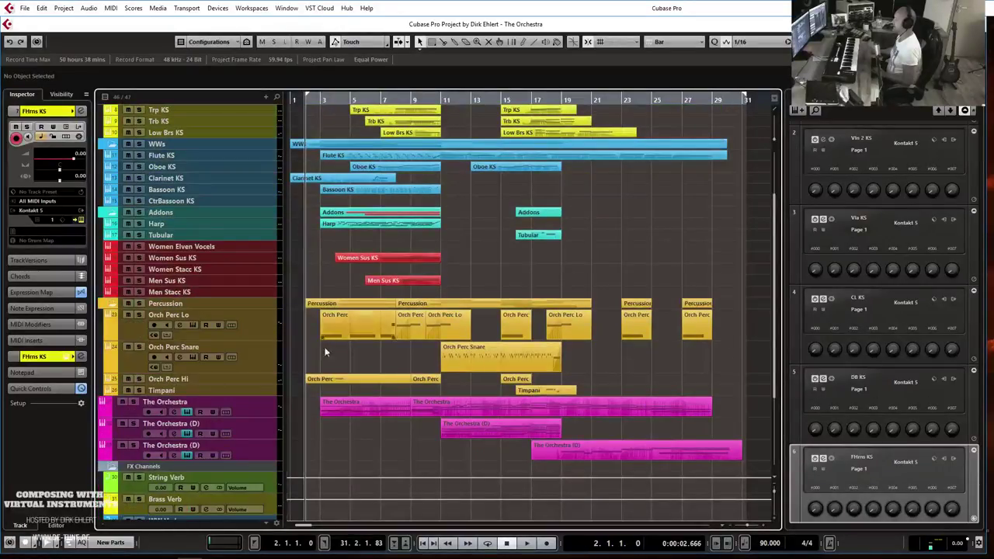
- Select The Orchestra track, start playback from bar 2, and set Optimize to 37.5% in the Stereo Out Maximizer
{"action": "left_click", "coordinate": [250, 413]}
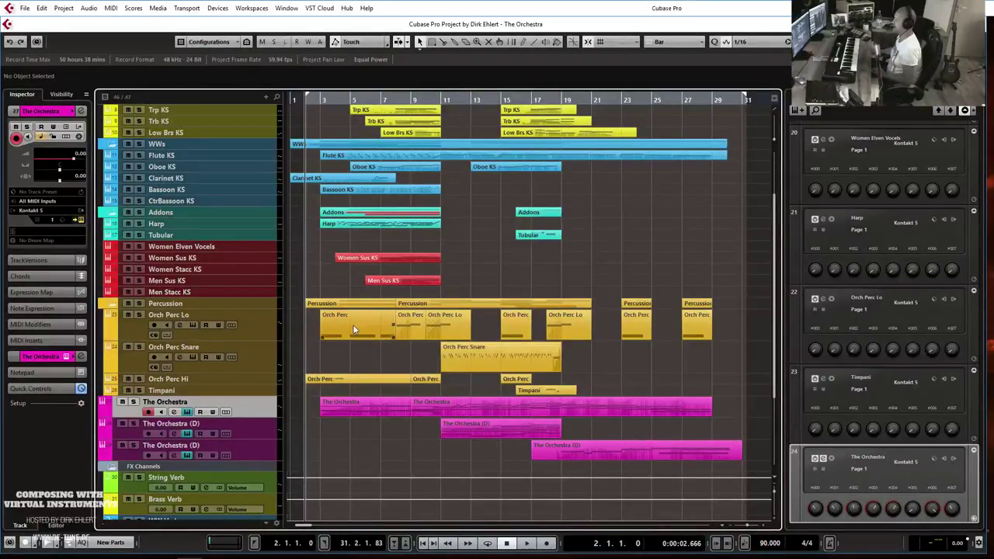
{"action": "key", "text": "space"}
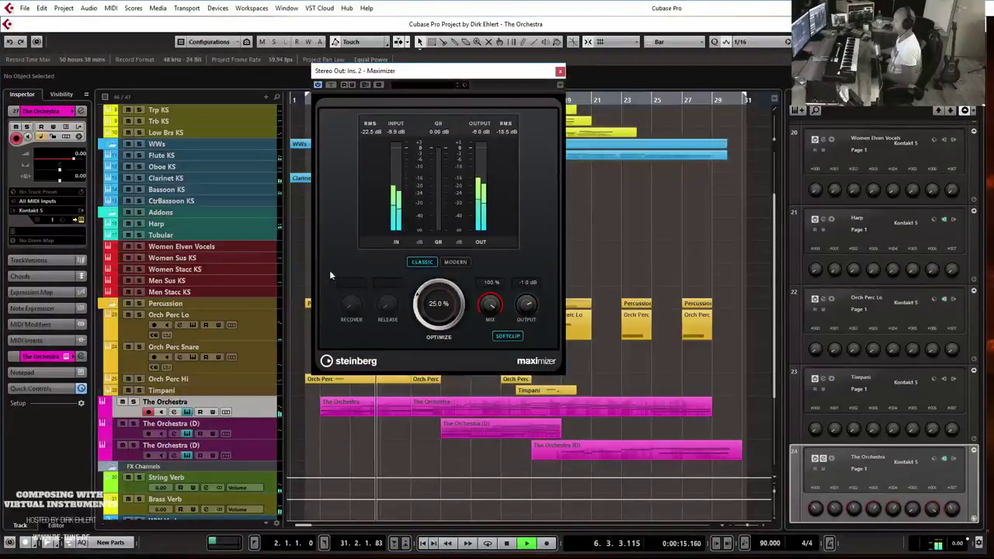
{"action": "left_click_drag", "start_coordinate": [417, 295], "coordinate": [423, 284]}
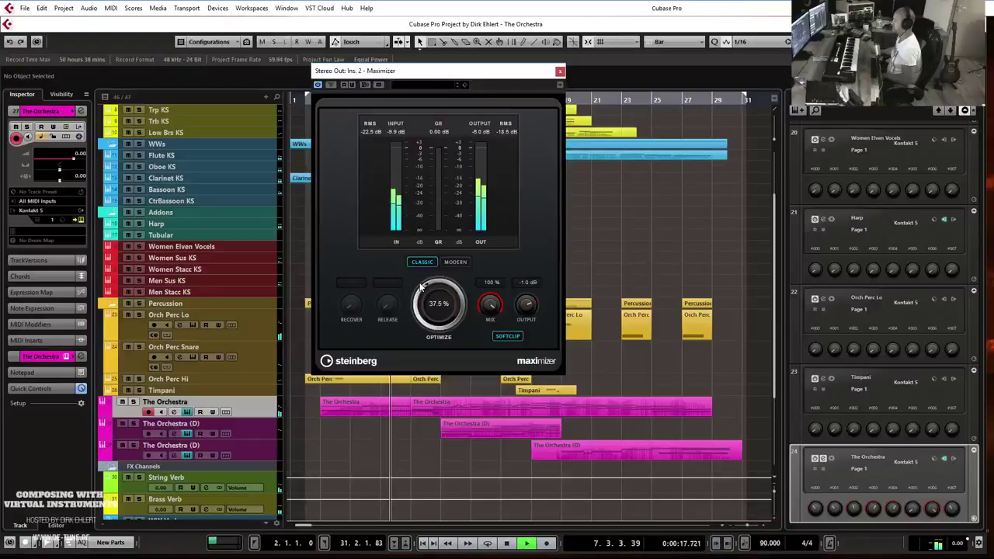
{"action": "left_click", "coordinate": [560, 71]}
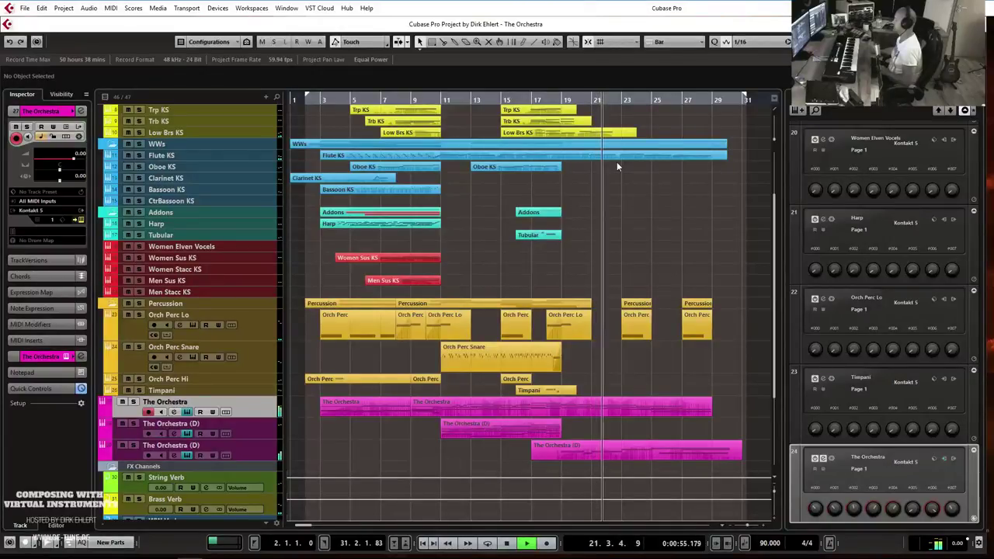
- Stop playback, replay the ending from bar 22 to the end of the arrangement, and return to bar 2
{"action": "scroll", "coordinate": [642, 189], "scroll_direction": "up", "scroll_amount": 3}
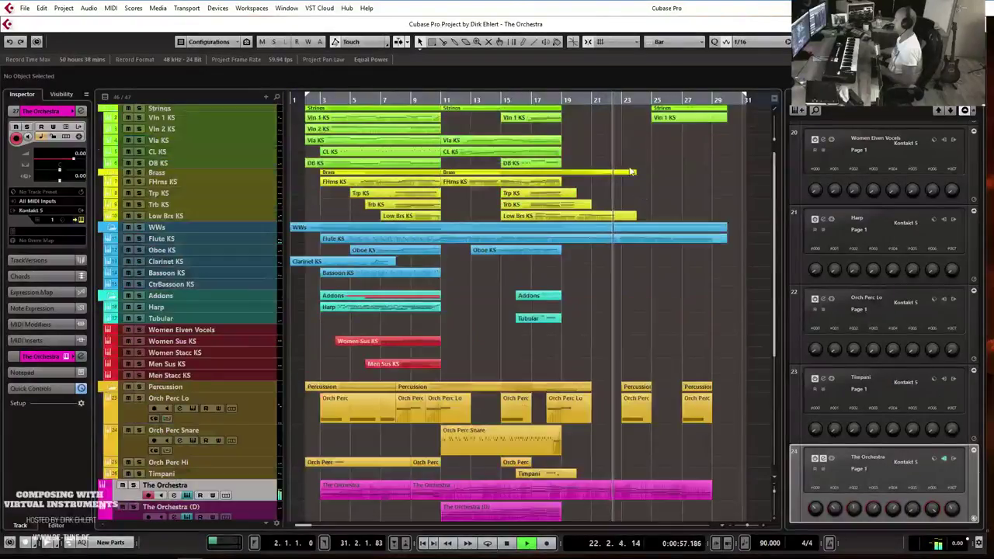
{"action": "key", "text": "space"}
{"action": "left_click", "coordinate": [609, 100]}
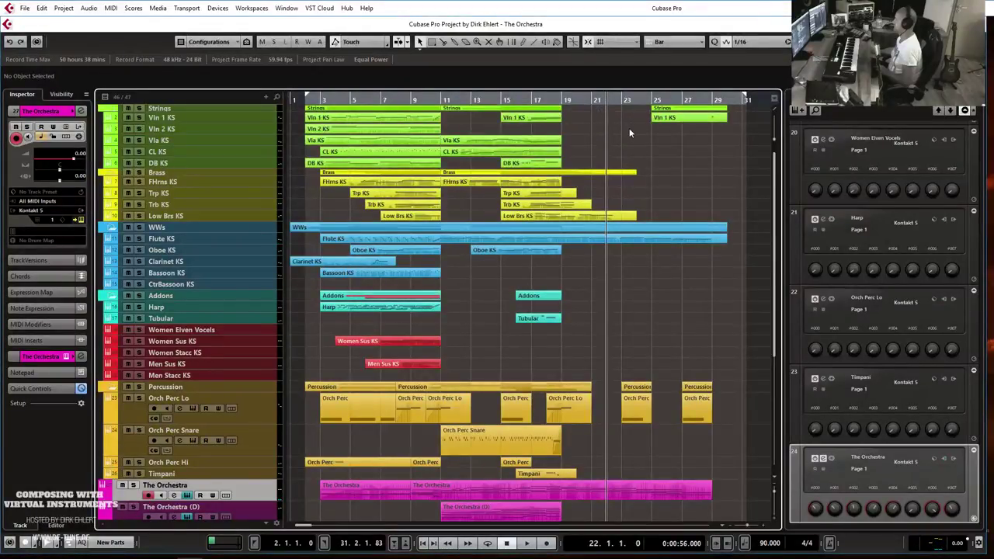
{"action": "key", "text": "space"}
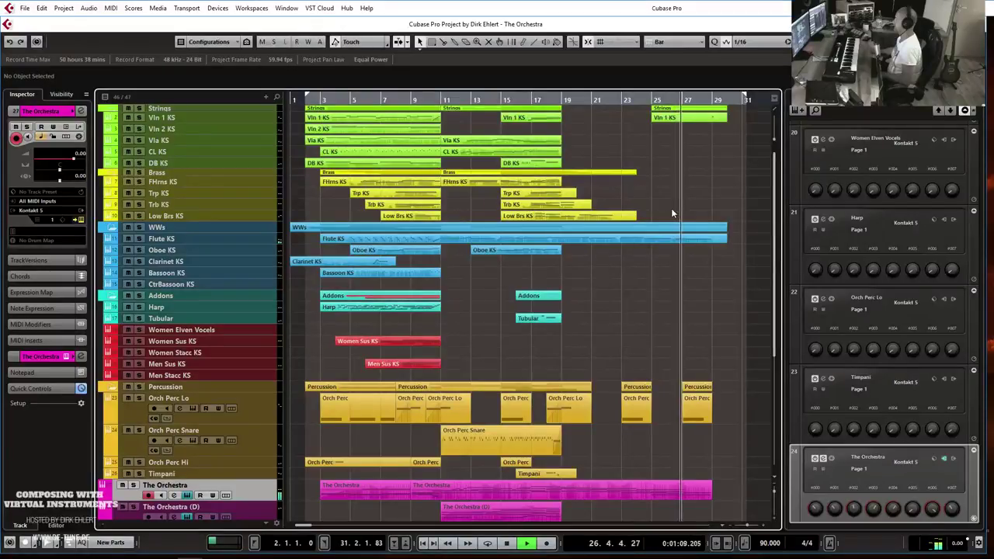
{"action": "scroll", "coordinate": [671, 208], "scroll_direction": "down", "scroll_amount": 3}
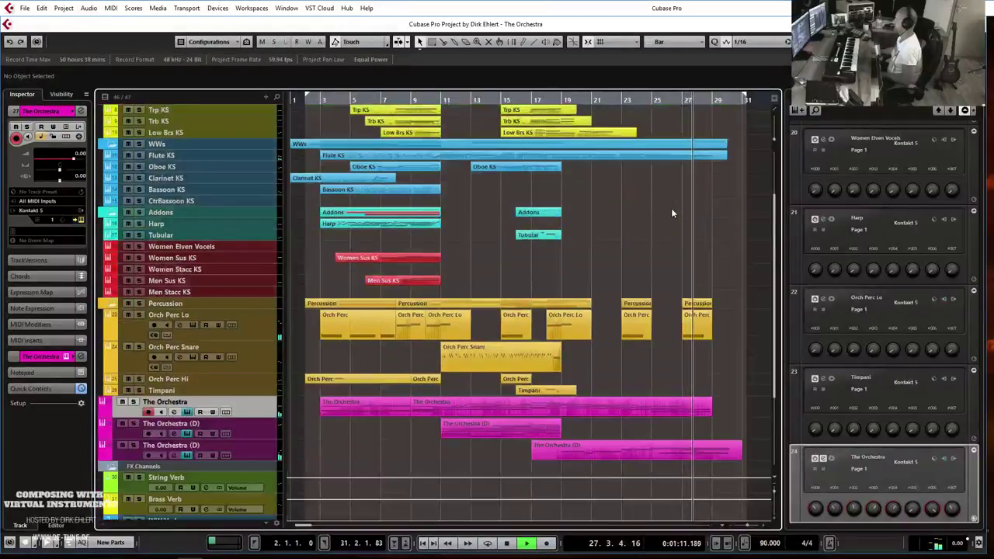
{"action": "scroll", "coordinate": [671, 208], "scroll_direction": "down", "scroll_amount": 3}
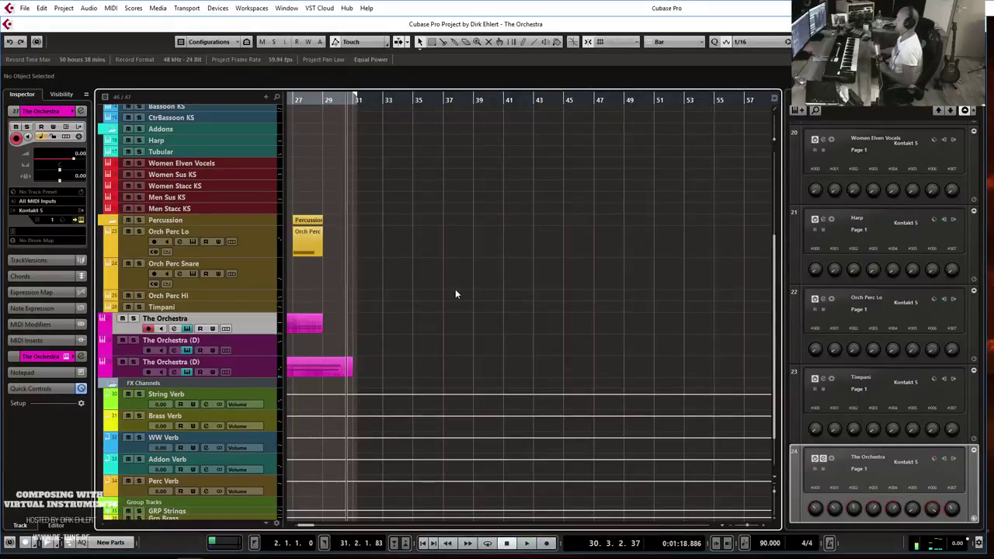
{"action": "scroll", "coordinate": [432, 303], "scroll_direction": "up", "scroll_amount": 5}
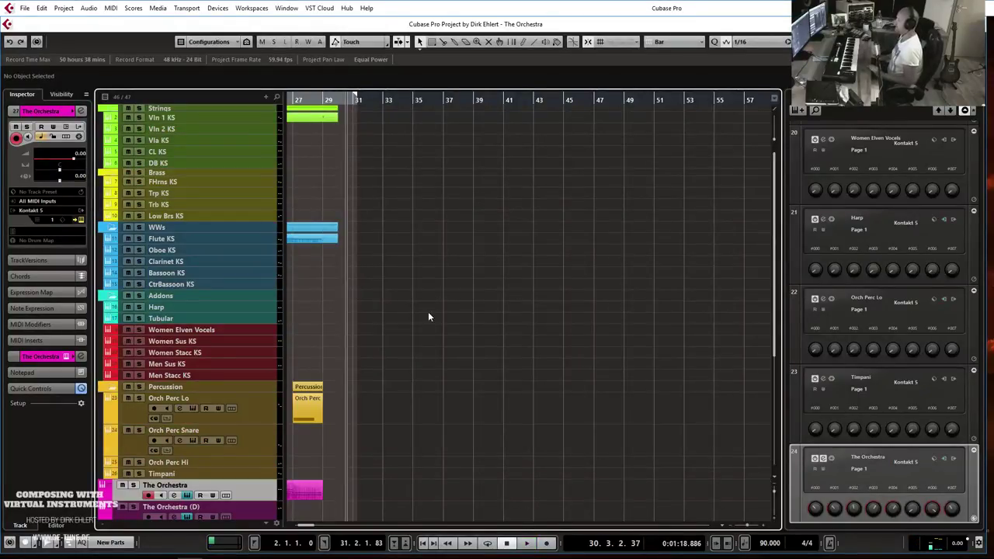
{"action": "key", "text": "space"}
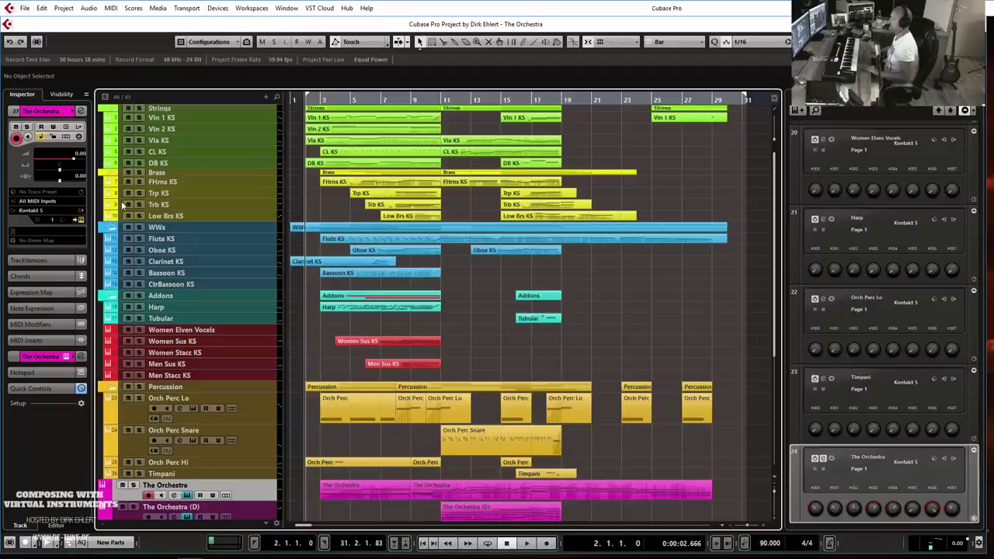
- Show the Vln 2 KS track's expression map and inspect the articulations of the Vln 2 KS and CL KS parts in the Key Editor
{"action": "left_click", "coordinate": [173, 129]}
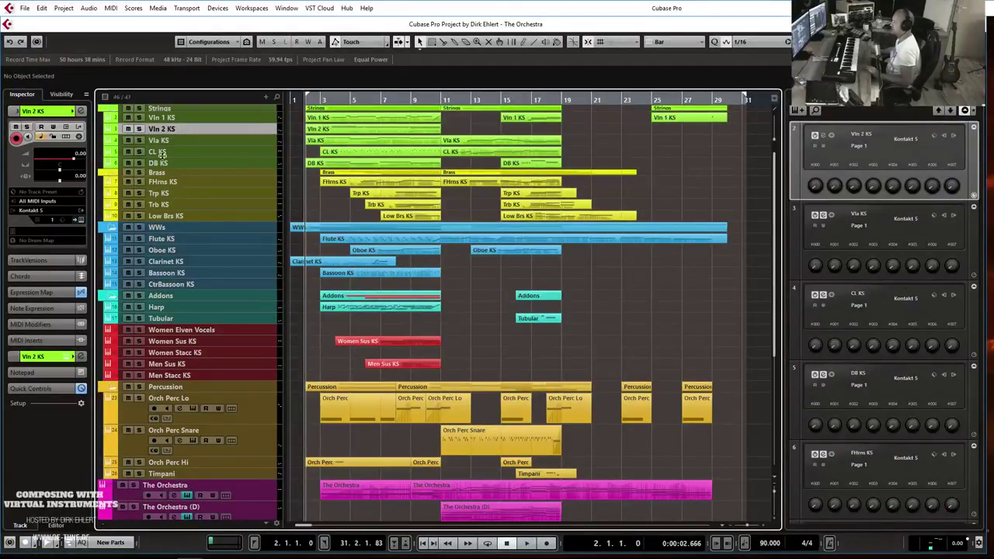
{"action": "left_click", "coordinate": [37, 289]}
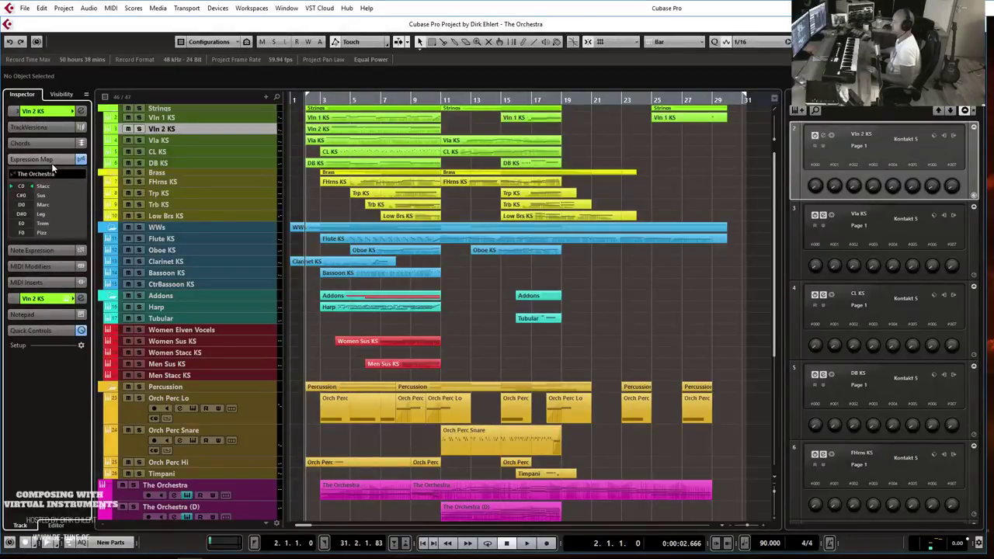
{"action": "double_click", "coordinate": [326, 129]}
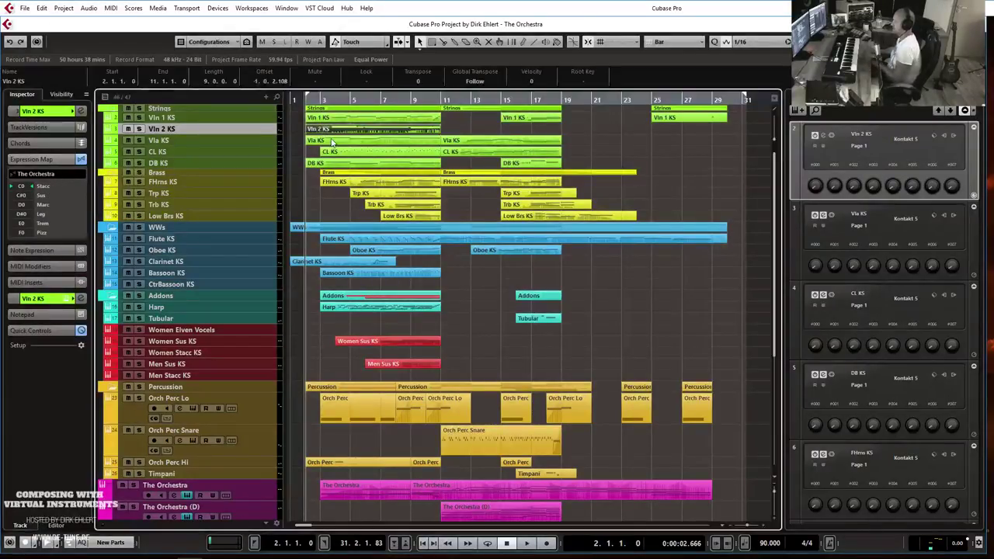
{"action": "key", "text": "g"}
{"action": "key", "text": "g"}
{"action": "key", "text": "g"}
{"action": "key", "text": "g"}
{"action": "key", "text": "g"}
{"action": "key", "text": "g"}
{"action": "key", "text": "g"}
{"action": "key", "text": "g"}
{"action": "key", "text": "g"}
{"action": "key", "text": "g"}
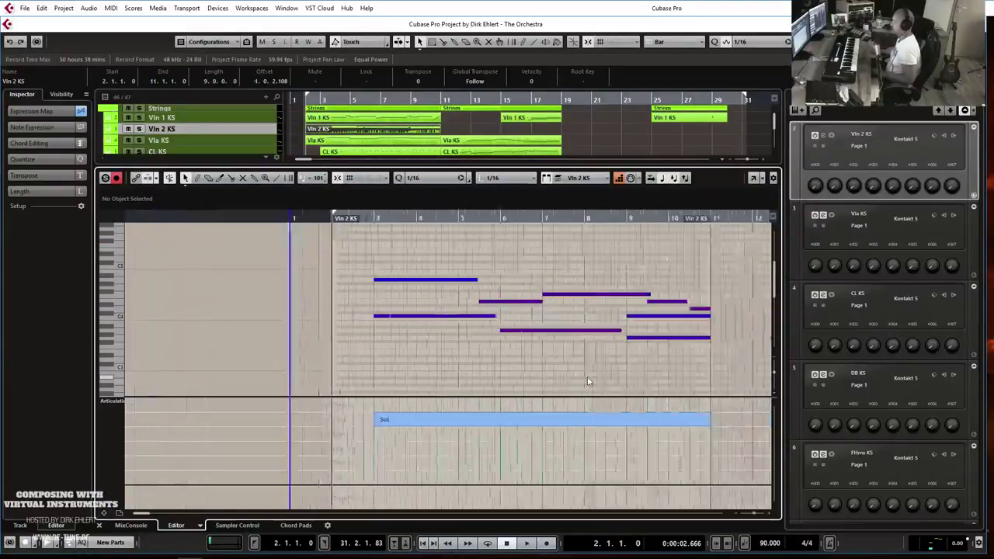
{"action": "key", "text": "ctrl+e"}
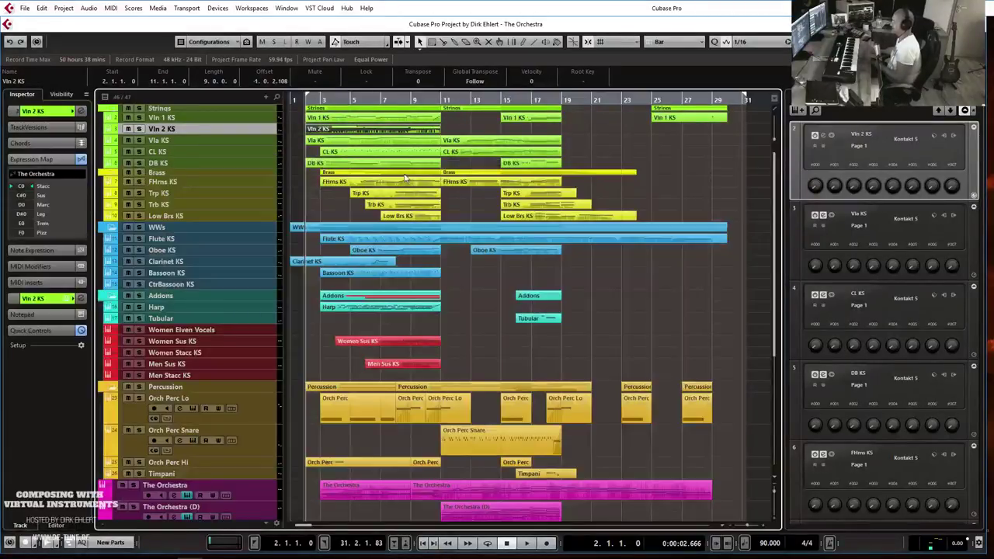
{"action": "double_click", "coordinate": [470, 152]}
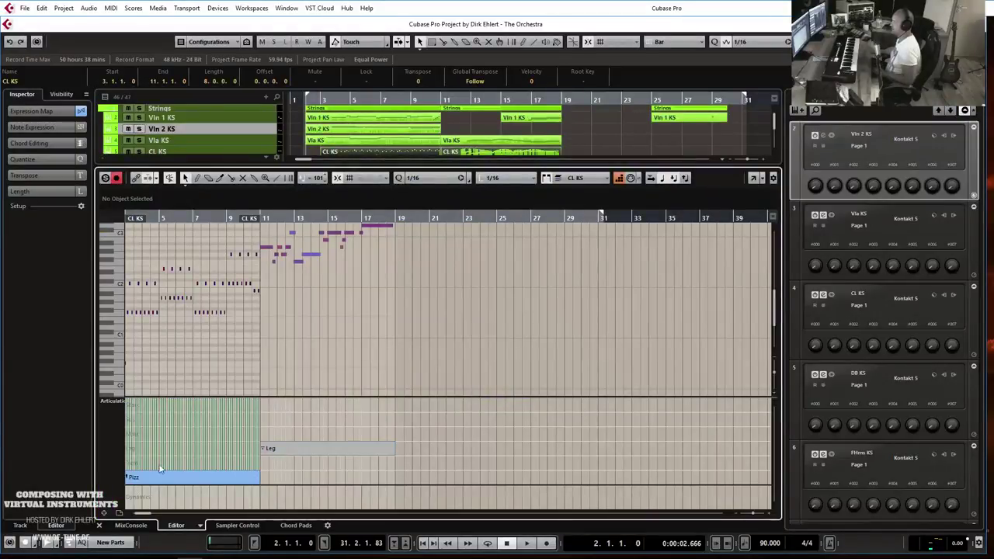
{"action": "key", "text": "ctrl+e"}
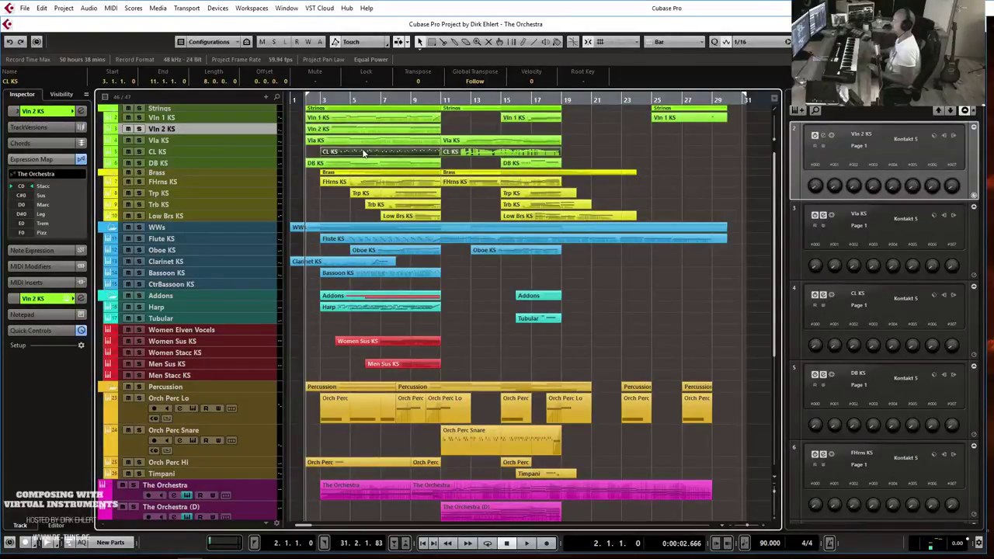
- Open the Kontakt instrument of The Orchestra track, view the Icy Lake preset's mixer page, and close the instrument
{"action": "left_click", "coordinate": [260, 493]}
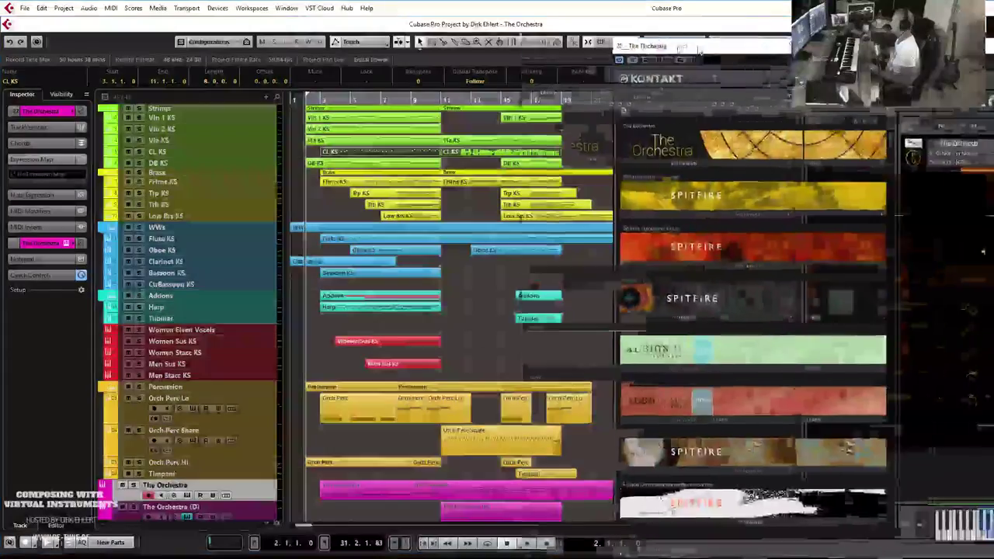
{"action": "left_click_drag", "start_coordinate": [699, 44], "coordinate": [190, 22]}
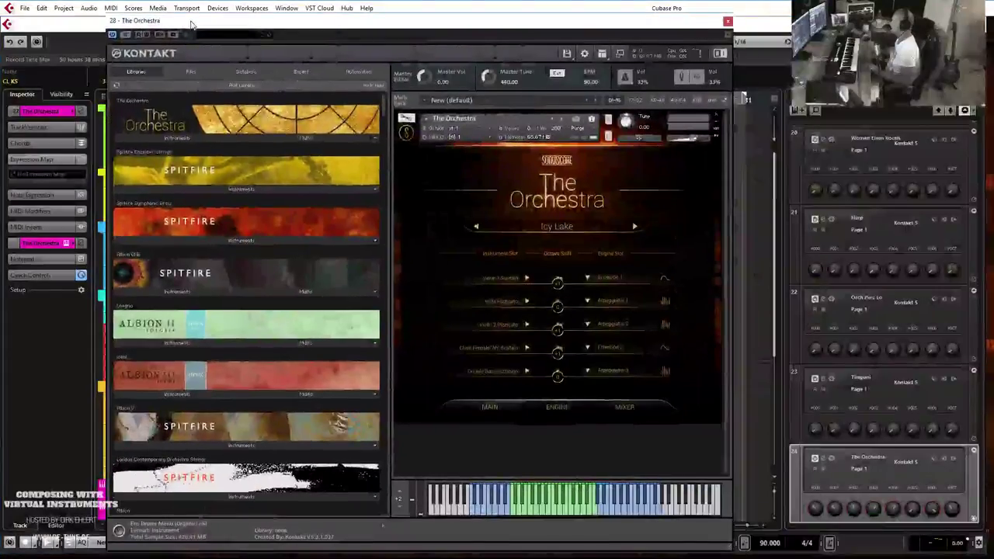
{"action": "left_click", "coordinate": [625, 407]}
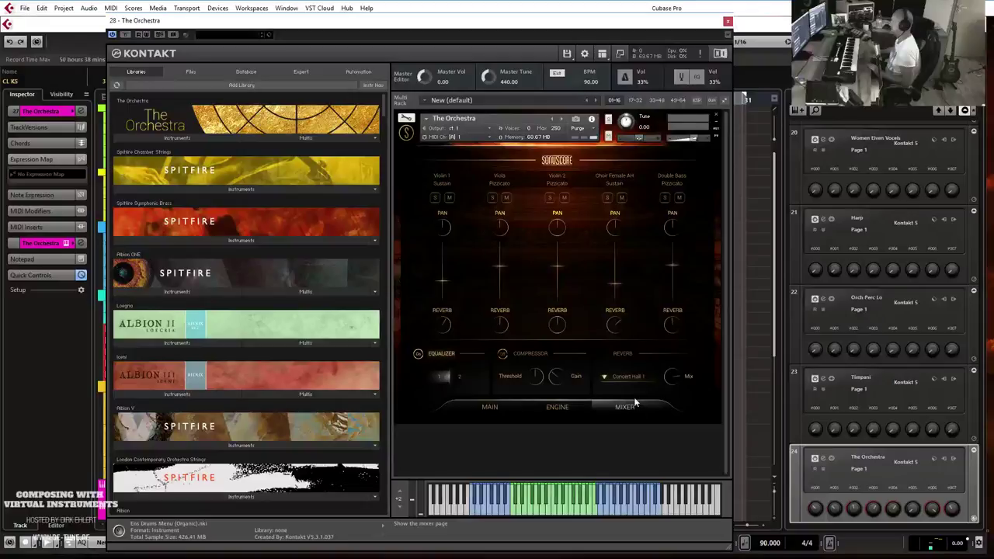
{"action": "left_click", "coordinate": [727, 21]}
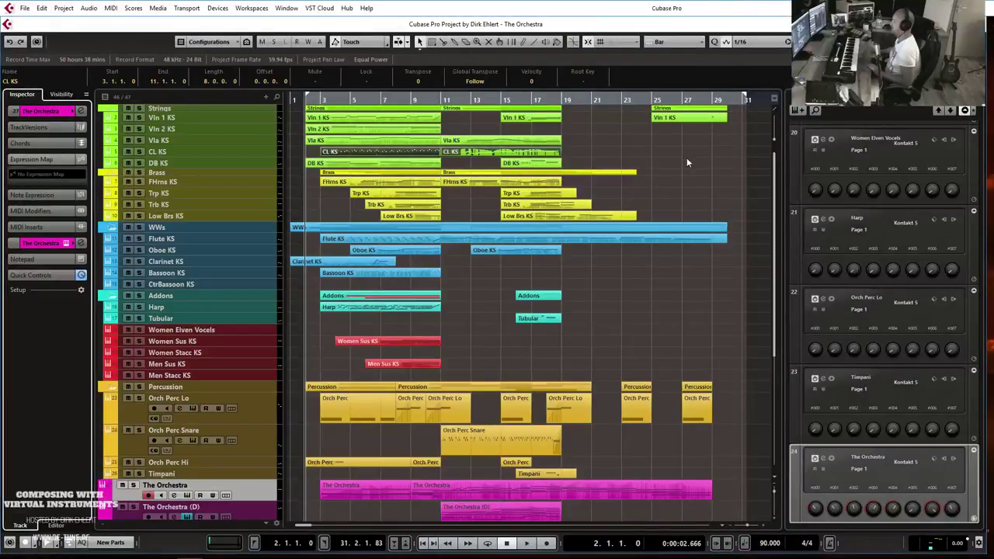
- Solo the Strings folder, then select and enlarge its five tracks from Vln 1 KS to DB KS
{"action": "left_click", "coordinate": [139, 109]}
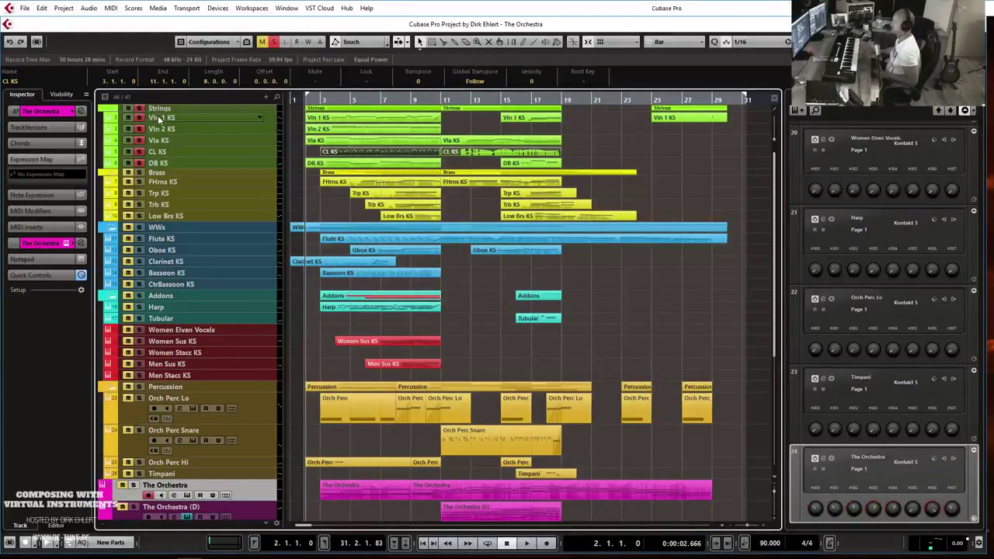
{"action": "left_click", "coordinate": [159, 118]}
{"action": "left_click", "coordinate": [164, 161]}
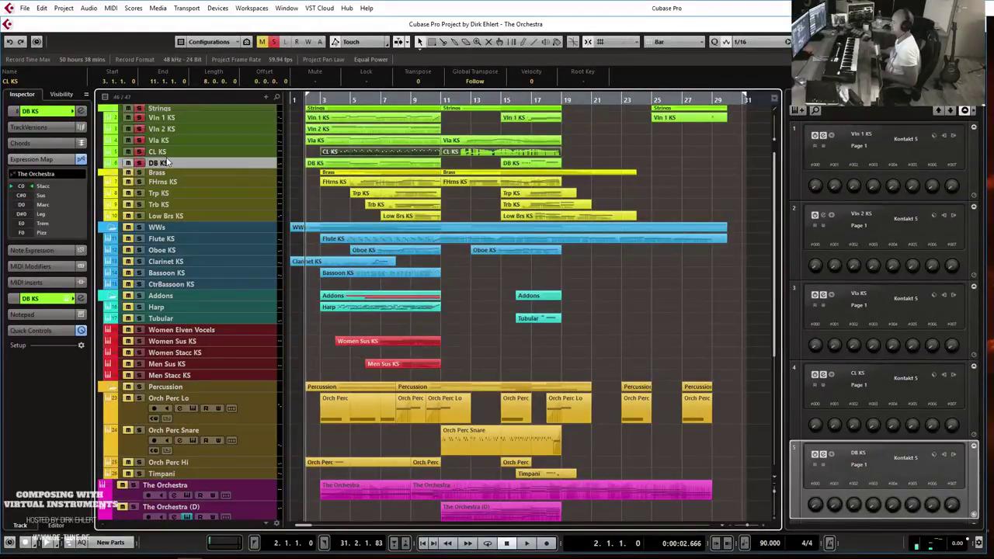
{"action": "left_click", "coordinate": [174, 118]}
{"action": "left_click_drag", "start_coordinate": [177, 123], "coordinate": [175, 156]}
{"action": "key", "text": "h"}
{"action": "key", "text": "h"}
{"action": "key", "text": "h"}
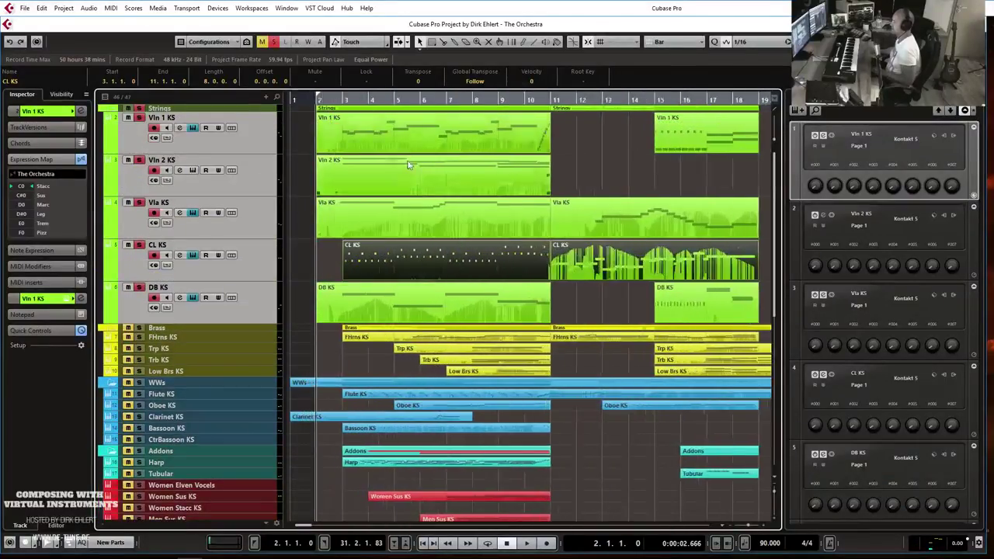
{"action": "key", "text": "h"}
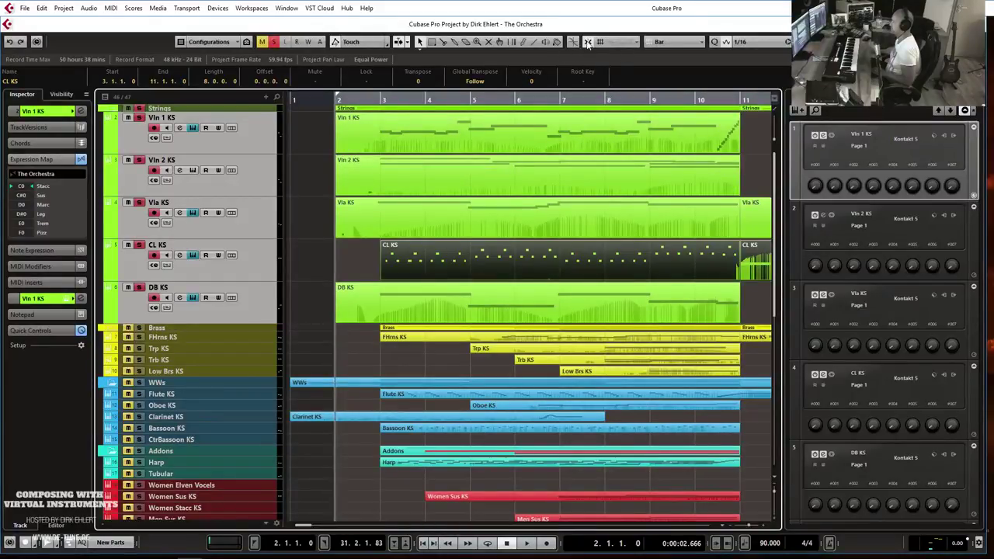
- Play the soloed strings from bar 2 and reposition the playhead just before the Vln 1 KS part at bar 15
{"action": "key", "text": "space"}
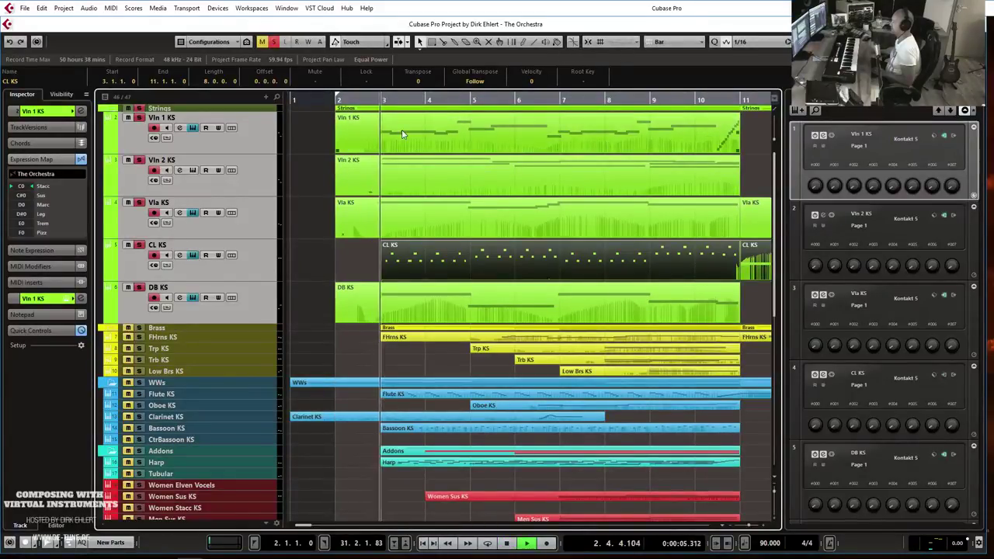
{"action": "key", "text": "g"}
{"action": "key", "text": "g"}
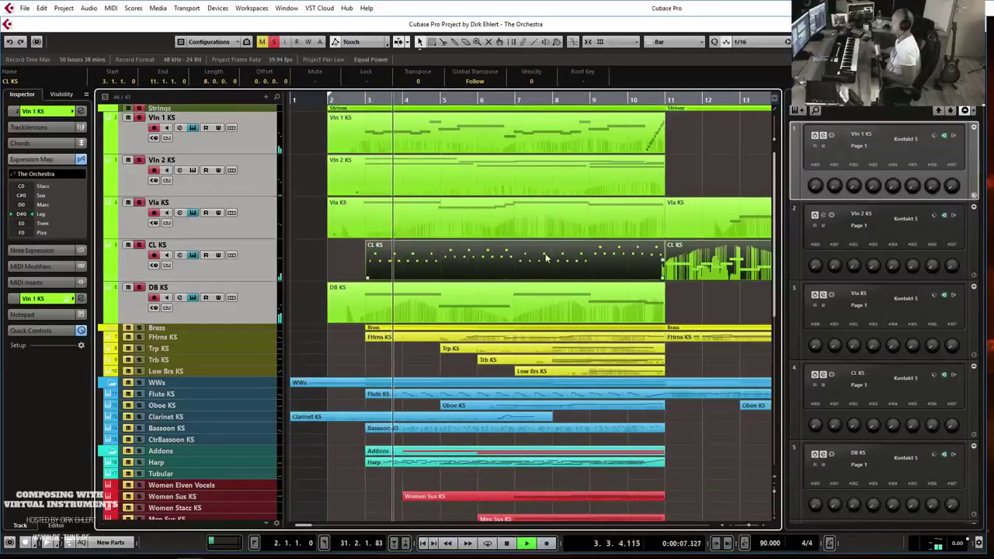
{"action": "key", "text": "g"}
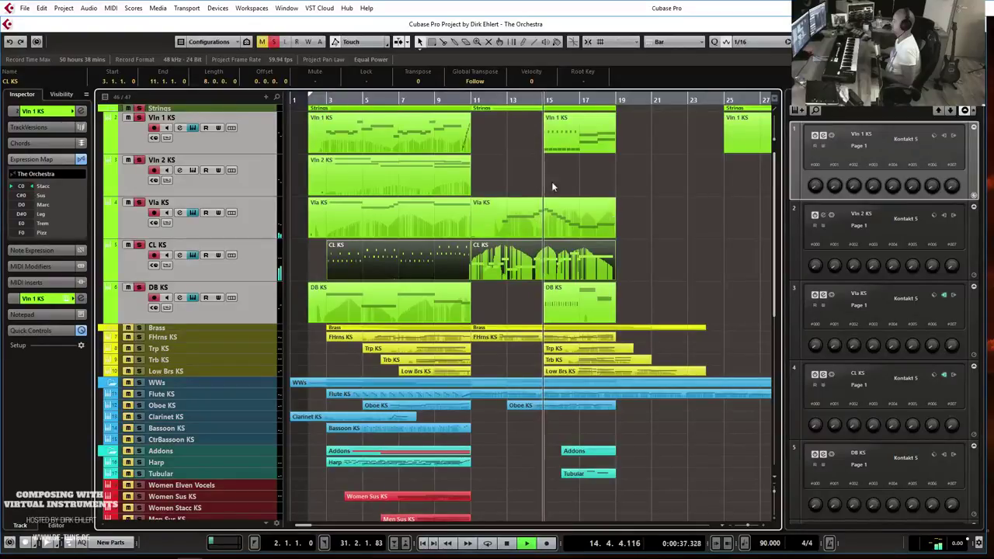
{"action": "left_click", "coordinate": [533, 101]}
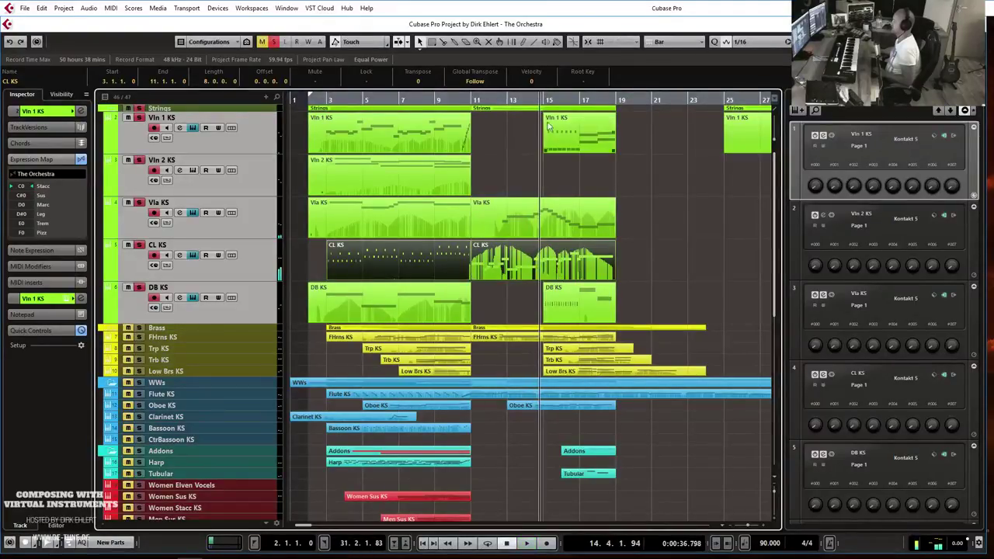
- Play the soloed strings from just before bar 15 through bar 18 and return the arrangement view to its start
{"action": "left_click", "coordinate": [533, 99]}
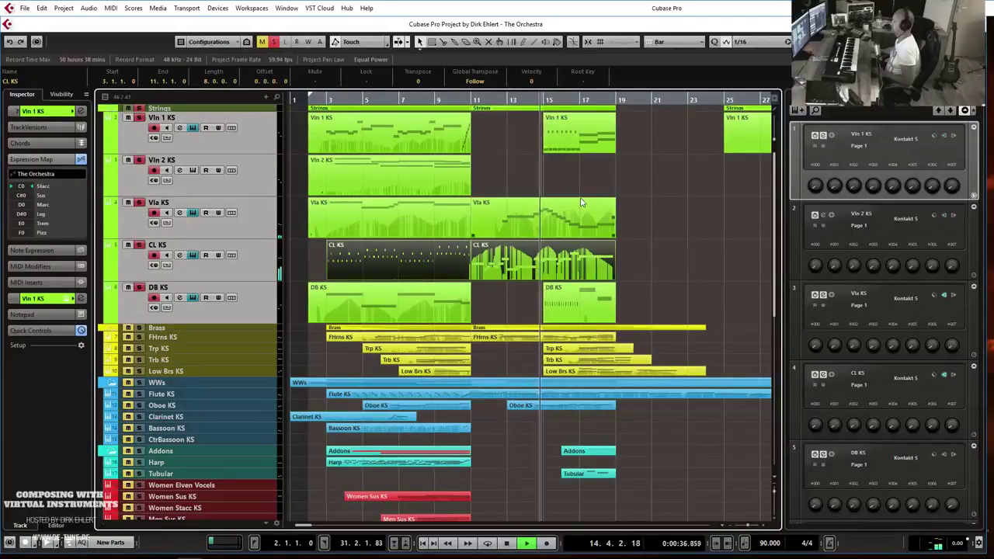
{"action": "key", "text": "h"}
{"action": "key", "text": "h"}
{"action": "key", "text": "h"}
{"action": "key", "text": "h"}
{"action": "key", "text": "g"}
{"action": "key", "text": "g"}
{"action": "key", "text": "g"}
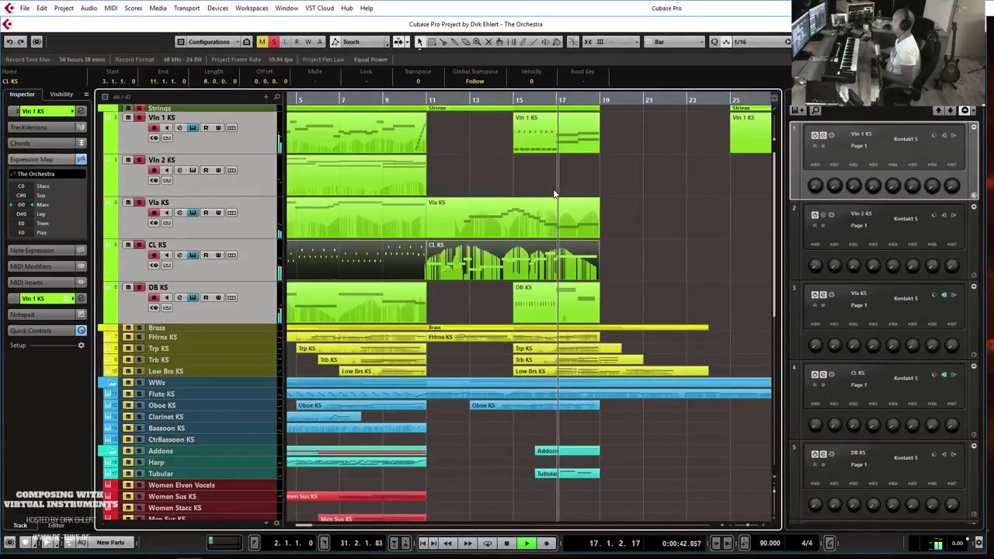
{"action": "key", "text": "g"}
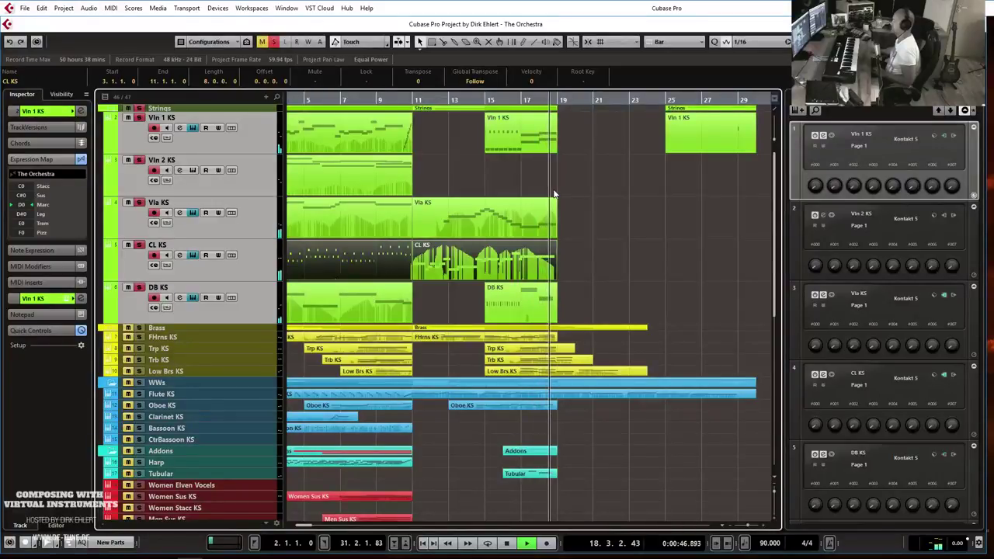
{"action": "key", "text": "space"}
{"action": "scroll", "coordinate": [554, 194], "scroll_direction": "left", "scroll_amount": 2}
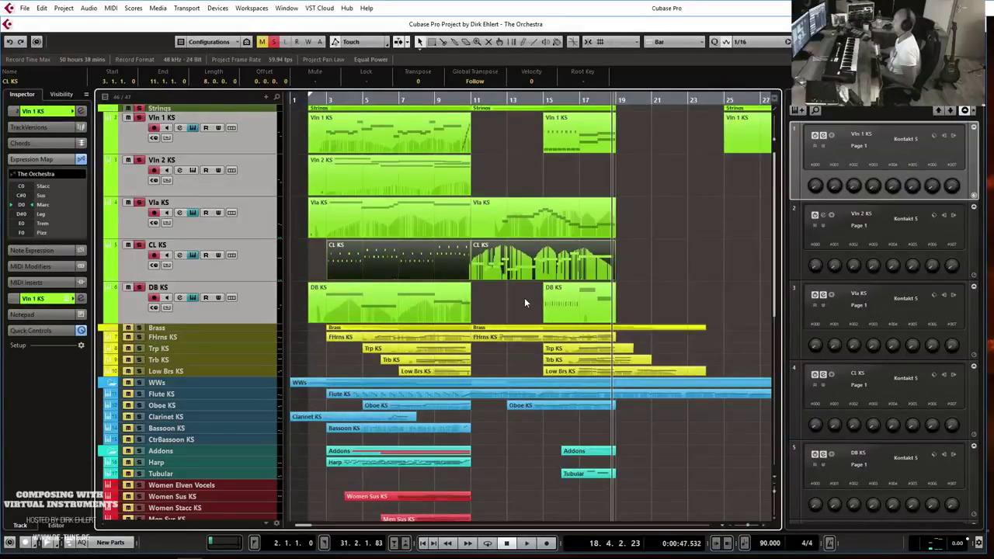
- Solo the Brass folder instead of Strings, then select and enlarge its four tracks from FHrns KS to Low Brs KS
{"action": "left_click", "coordinate": [159, 339]}
{"action": "left_click", "coordinate": [166, 372], "text": "shift"}
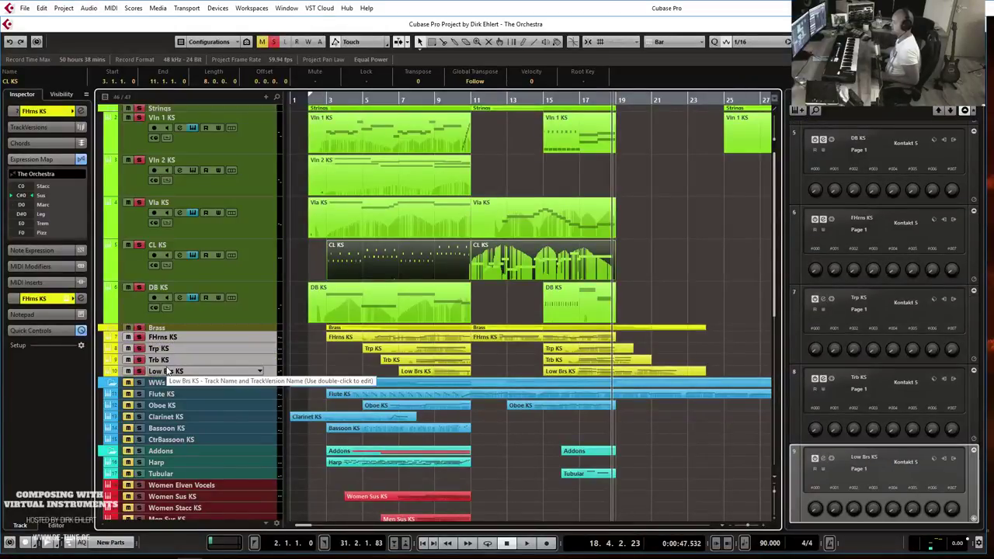
{"action": "left_click_drag", "start_coordinate": [169, 365], "coordinate": [165, 385]}
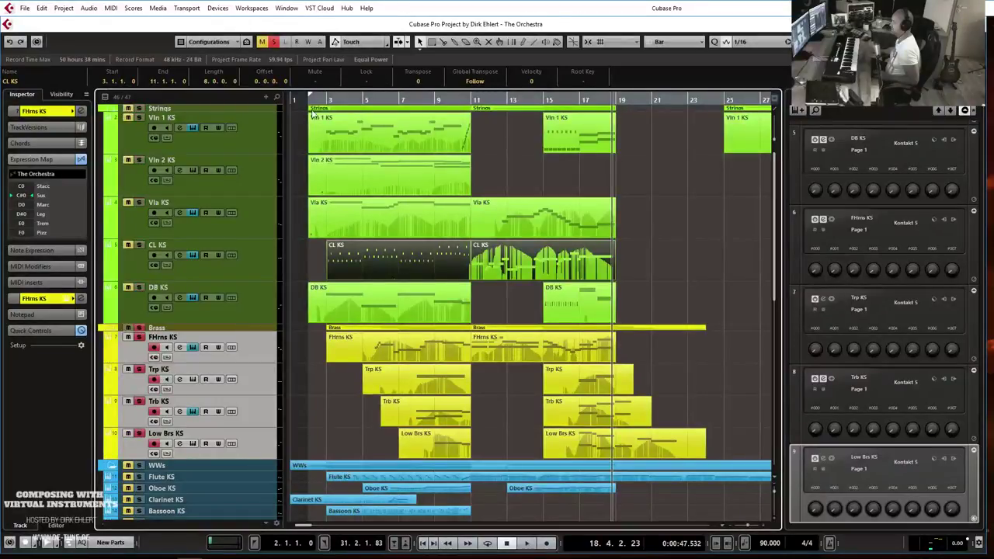
- Play the soloed brass from just before bar 5 into bar 13, stop, and unsolo the Brass folder
{"action": "left_click", "coordinate": [362, 104]}
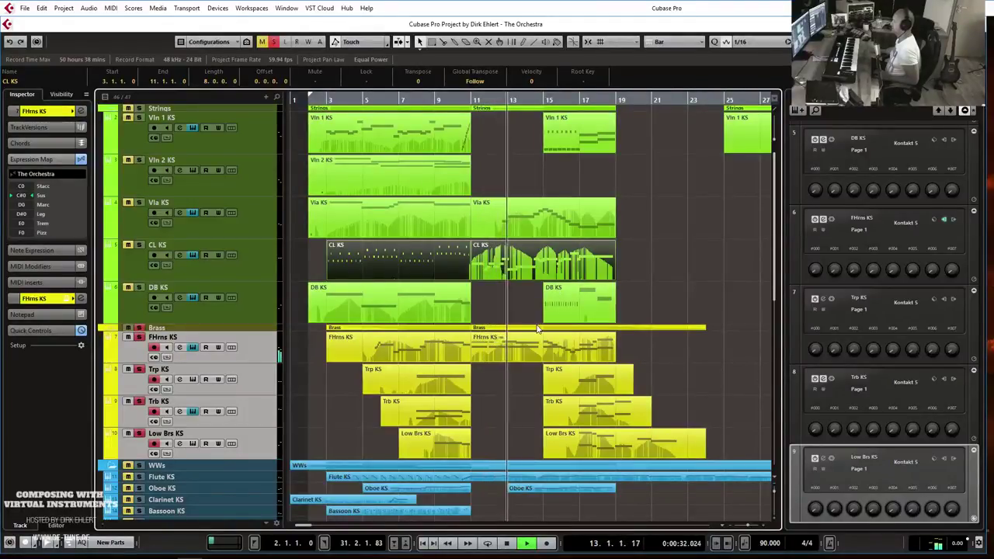
{"action": "key", "text": "space"}
{"action": "left_click", "coordinate": [139, 327]}
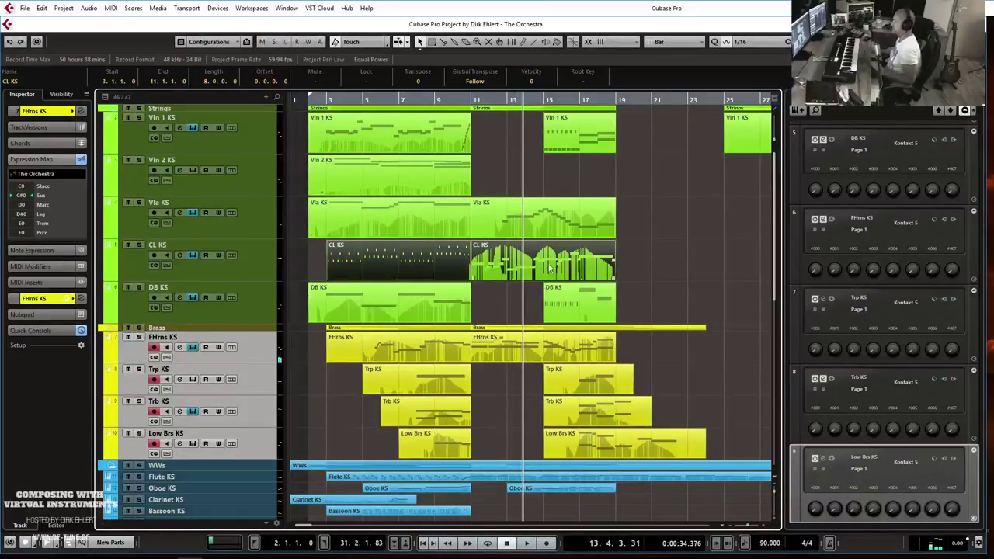
- Enlarge the five woodwind tracks from Flute KS to CtrBassoon KS and leave only Flute KS selected
{"action": "scroll", "coordinate": [549, 268], "scroll_direction": "down", "scroll_amount": 4}
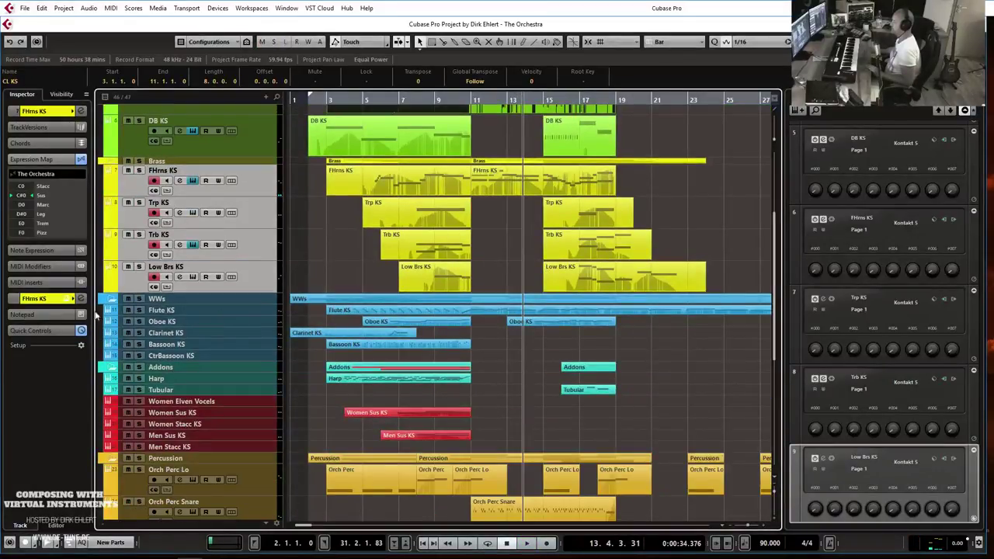
{"action": "left_click", "coordinate": [170, 311]}
{"action": "left_click", "coordinate": [167, 355], "text": "shift"}
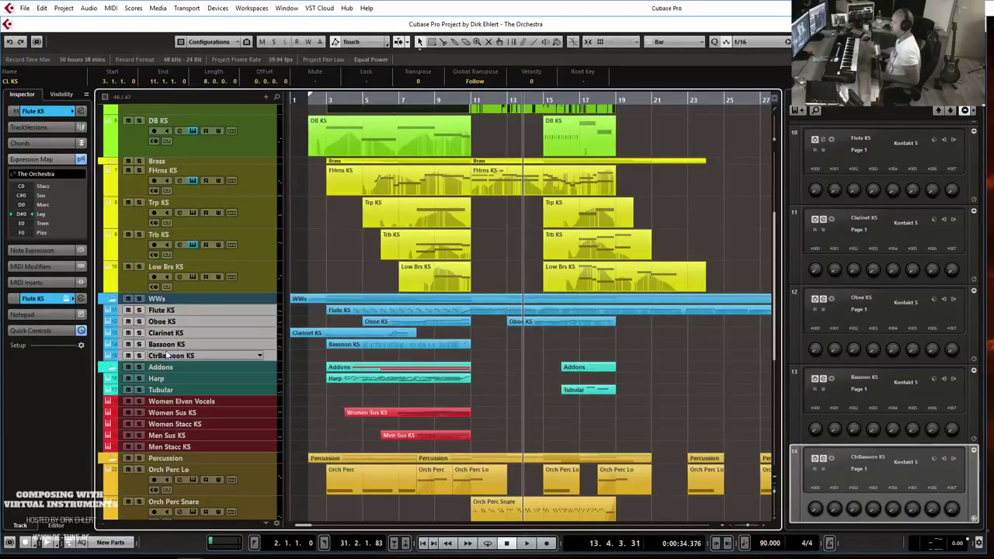
{"action": "left_click_drag", "start_coordinate": [166, 355], "coordinate": [166, 365]}
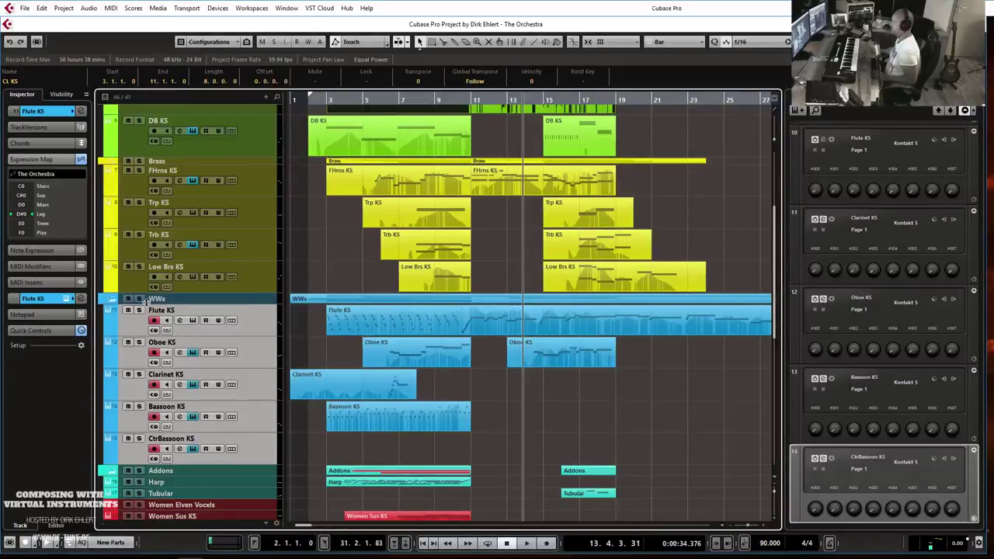
{"action": "left_click", "coordinate": [177, 312]}
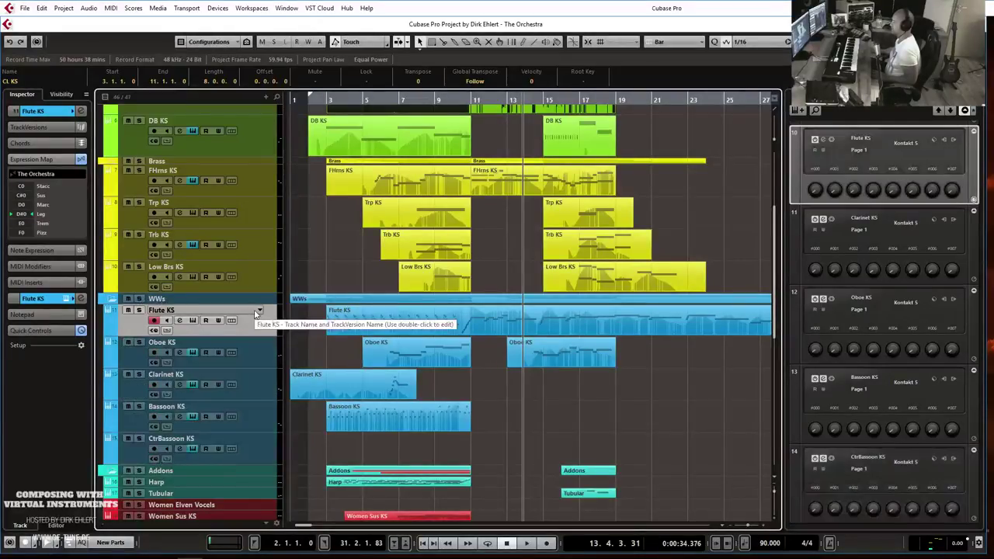
- Solo the WWs folder and play the woodwinds from just before bar 3
{"action": "left_click", "coordinate": [330, 99]}
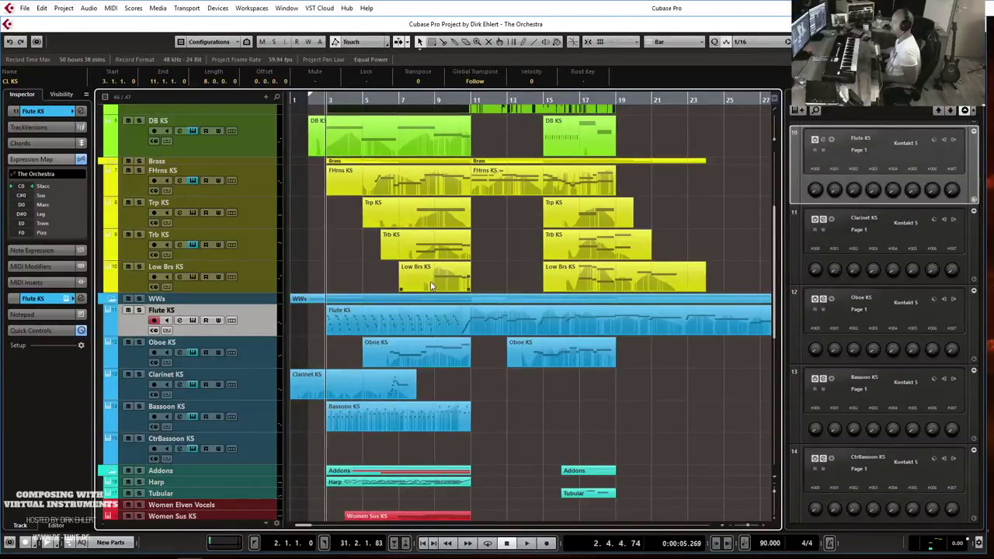
{"action": "left_click", "coordinate": [140, 299]}
{"action": "key", "text": "space"}
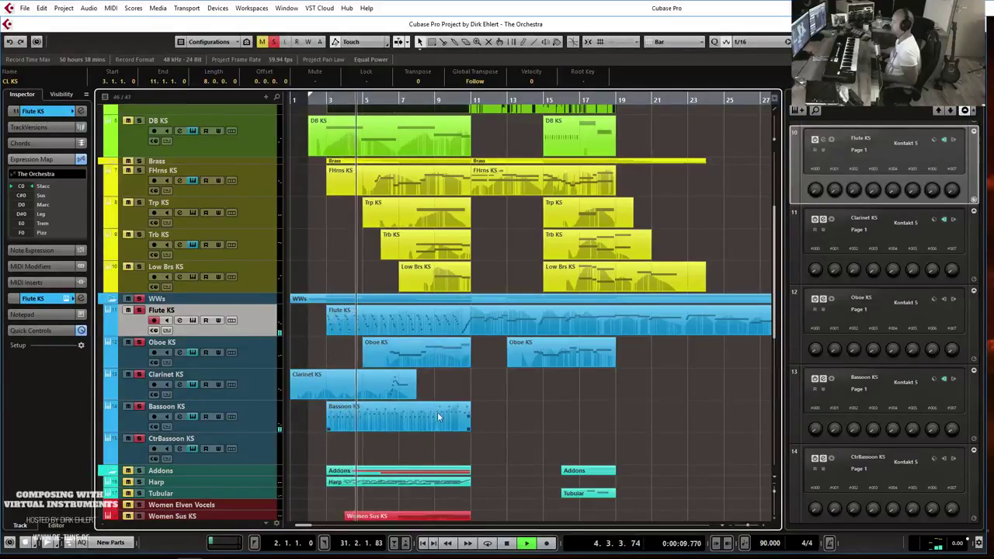
- Open the Flute KS part together with the first Oboe, Clarinet and Bassoon parts in the Key Editor and inspect bars 6 to 13
{"action": "left_click_drag", "start_coordinate": [433, 437], "coordinate": [357, 318]}
{"action": "double_click", "coordinate": [357, 318]}
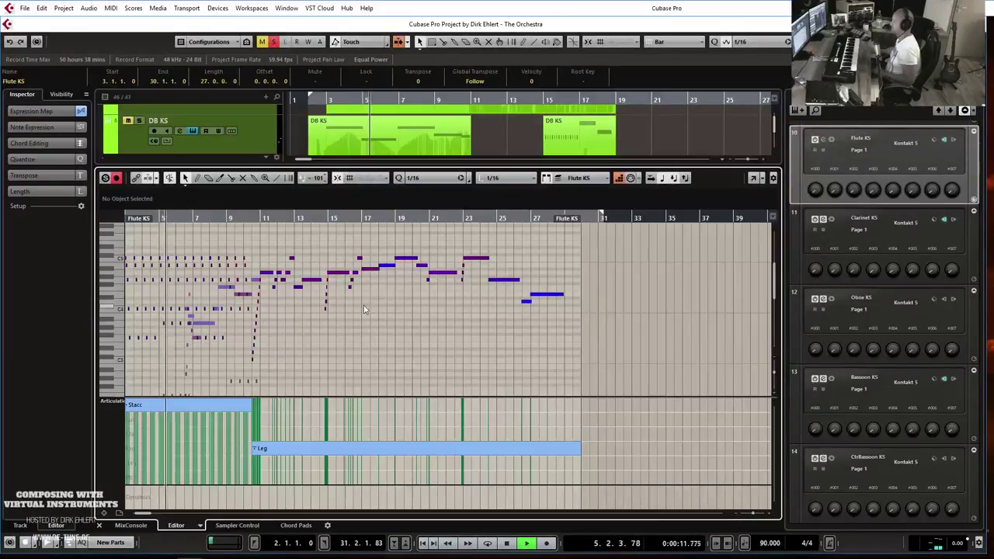
{"action": "key", "text": "h"}
{"action": "key", "text": "h"}
{"action": "key", "text": "h"}
{"action": "key", "text": "h"}
{"action": "key", "text": "h"}
{"action": "key", "text": "h"}
{"action": "key", "text": "h"}
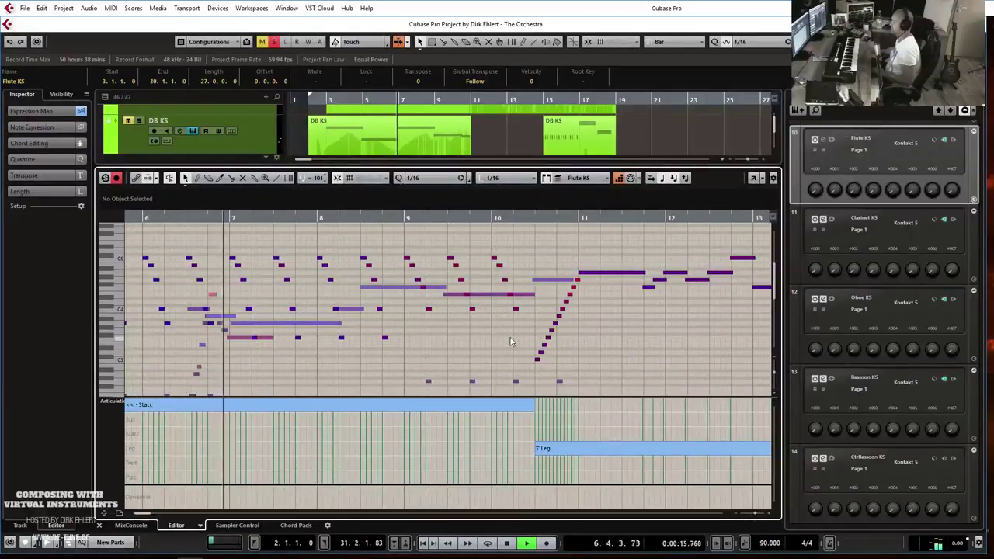
- Follow the low and high woodwind notes in the Key Editor up to bar 11, stop playback, and close the editor
{"action": "key", "text": "g"}
{"action": "scroll", "coordinate": [513, 339], "scroll_direction": "down", "scroll_amount": 4}
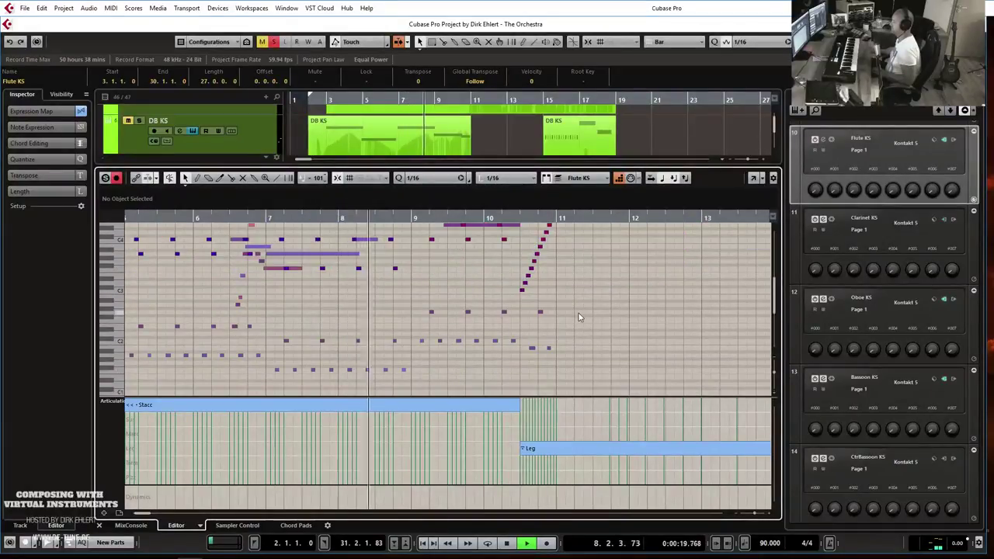
{"action": "scroll", "coordinate": [578, 315], "scroll_direction": "up", "scroll_amount": 2}
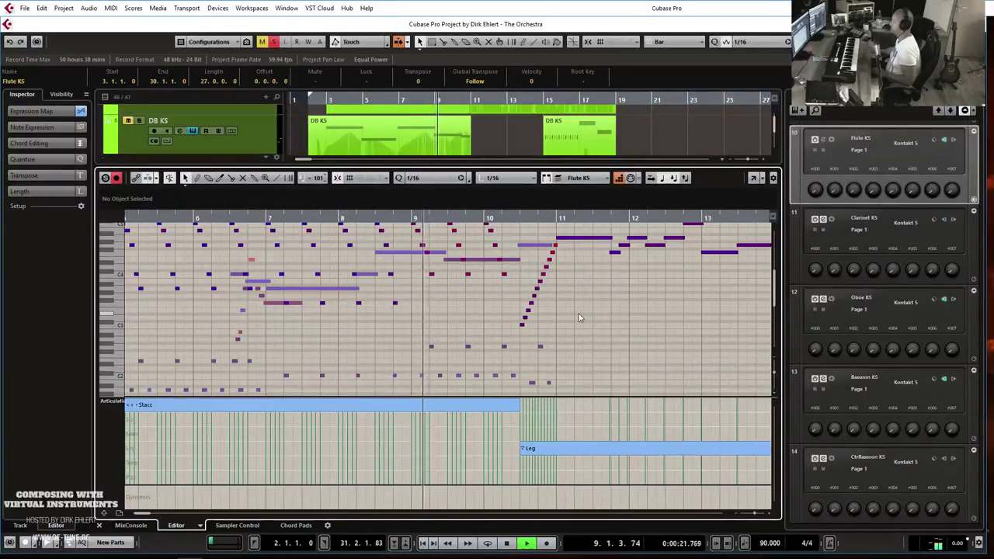
{"action": "scroll", "coordinate": [579, 317], "scroll_direction": "up", "scroll_amount": 2}
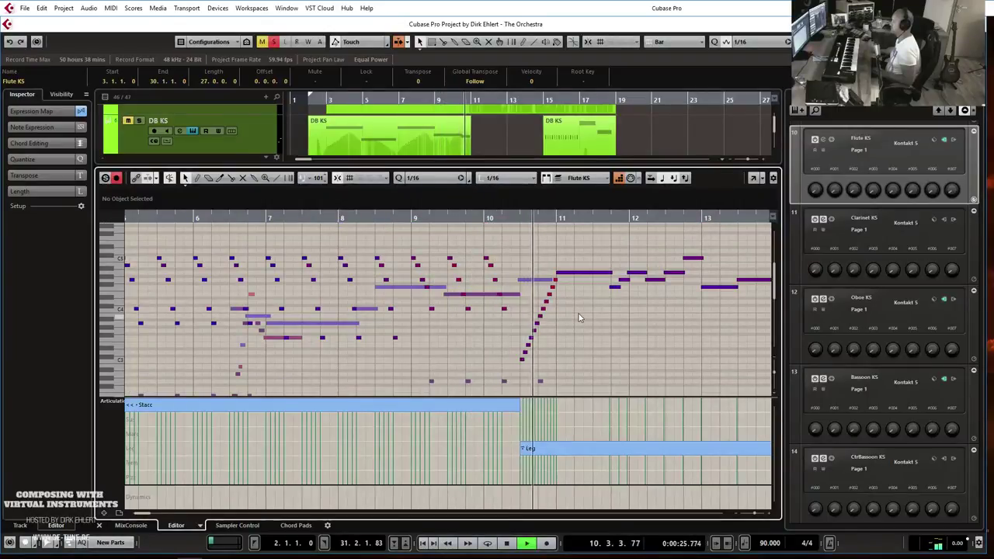
{"action": "key", "text": "space"}
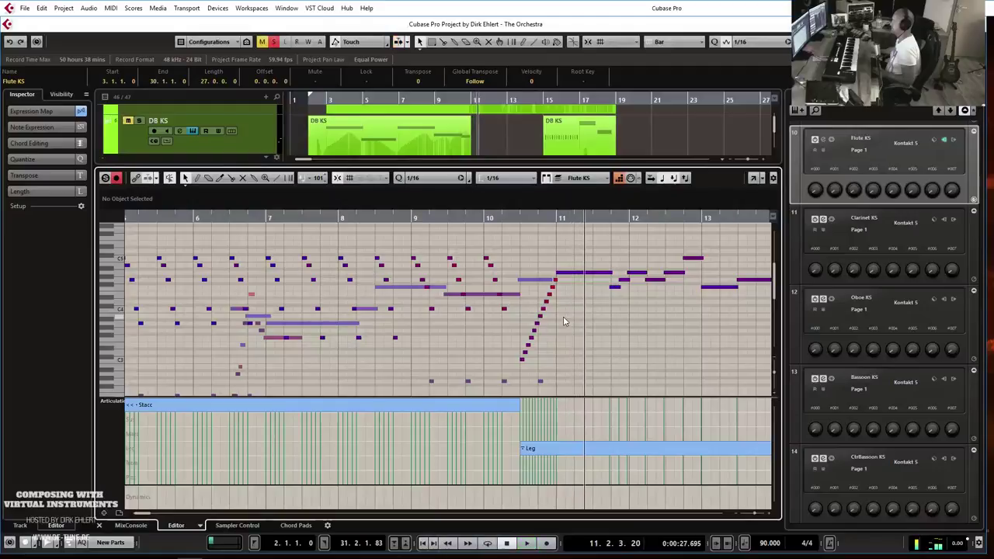
{"action": "key", "text": "Return"}
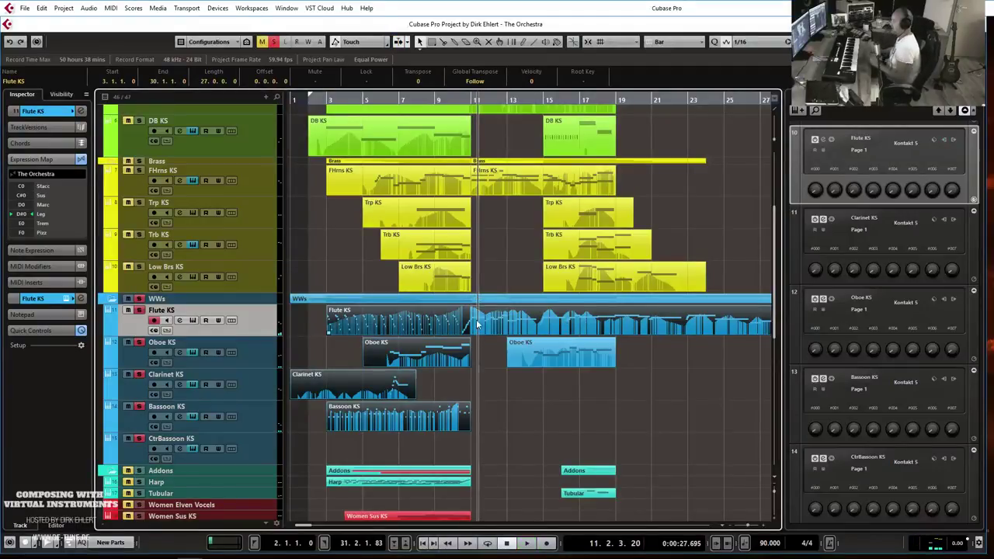
- Solo only Vln 1 KS and Flute KS and play their shared run from just before bar 10 into bar 11
{"action": "scroll", "coordinate": [477, 306], "scroll_direction": "up", "scroll_amount": 5}
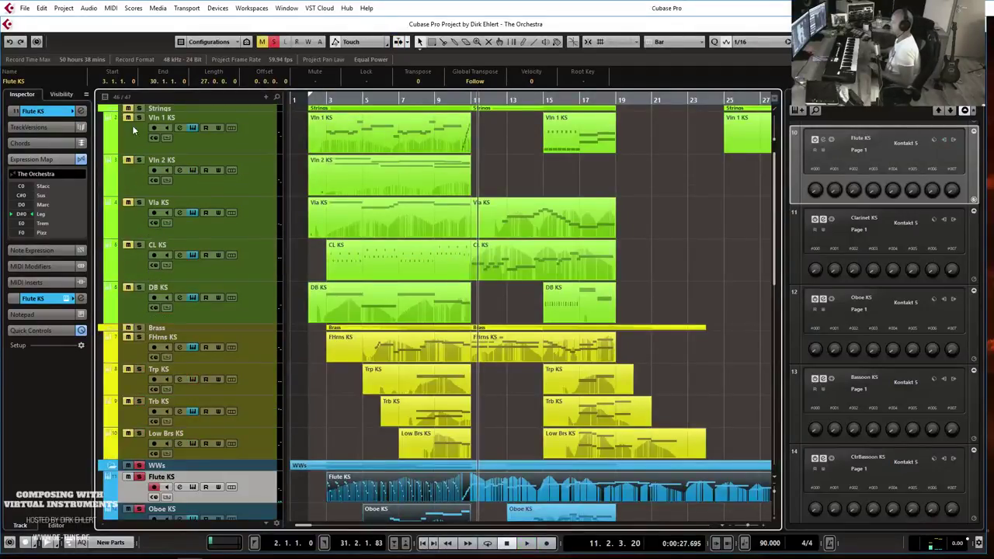
{"action": "left_click", "coordinate": [454, 100]}
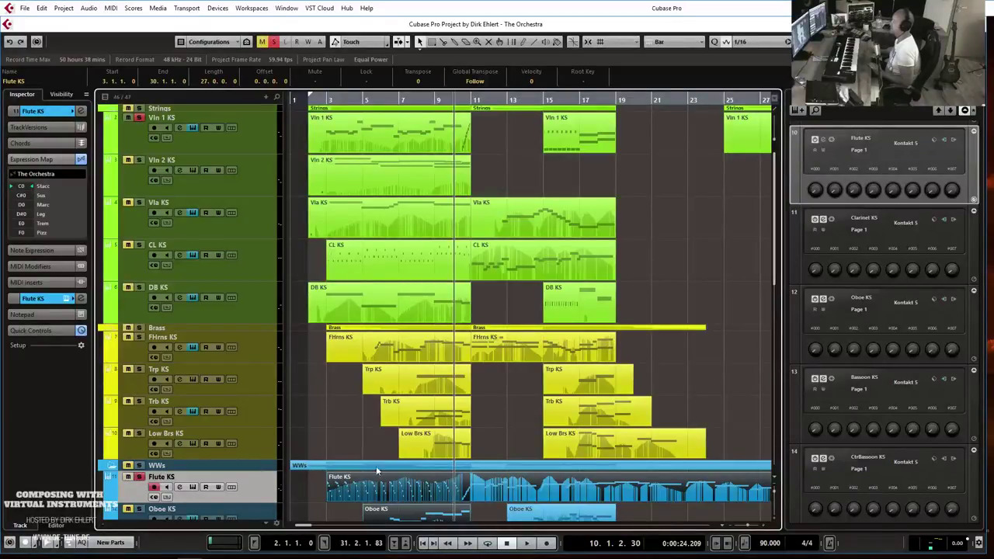
{"action": "key", "text": "h"}
{"action": "key", "text": "h"}
{"action": "key", "text": "h"}
{"action": "key", "text": "h"}
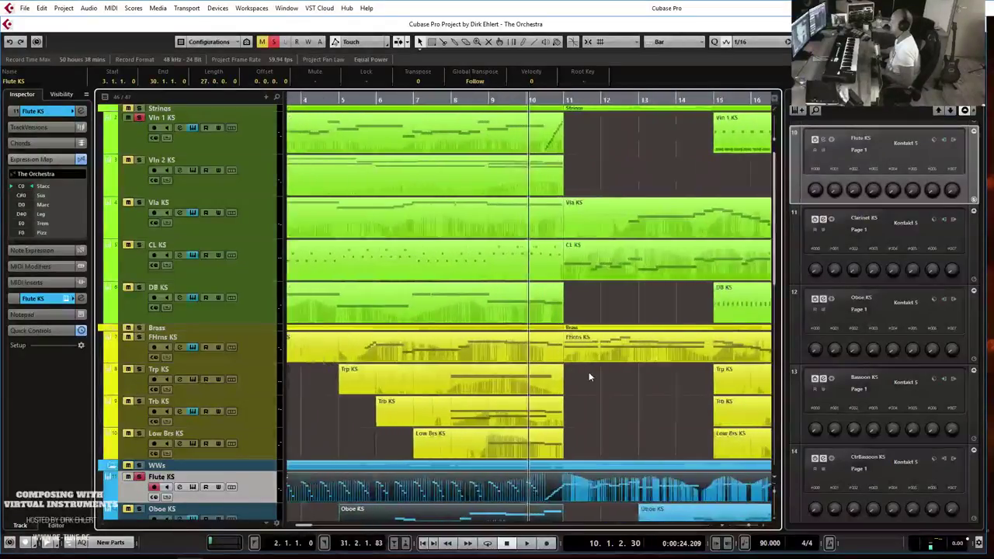
{"action": "left_click", "coordinate": [521, 99]}
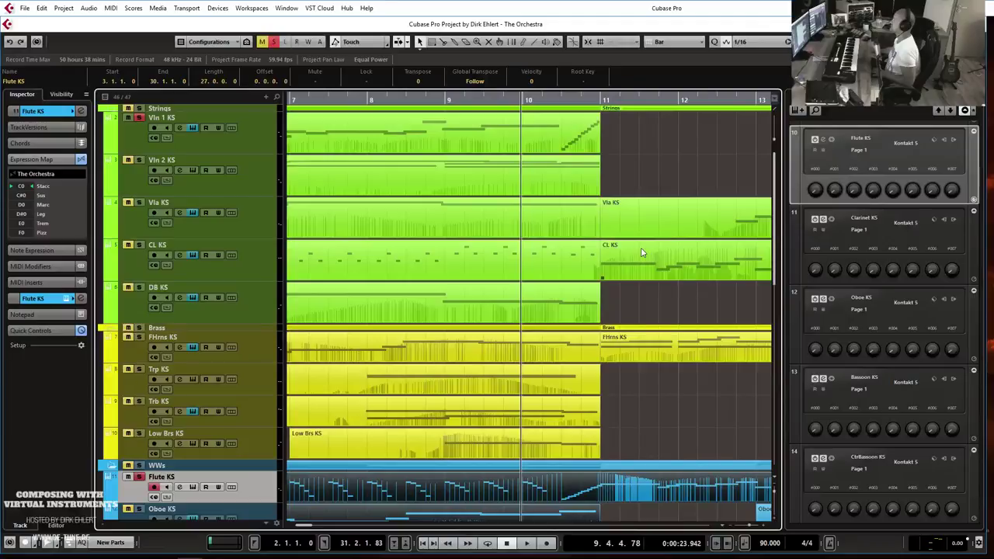
{"action": "key", "text": "space"}
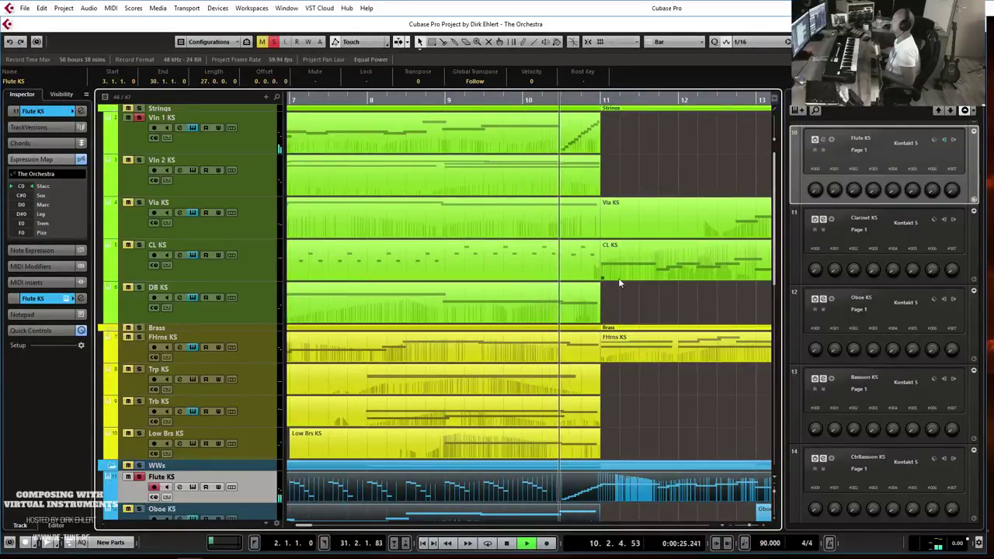
{"action": "key", "text": "space"}
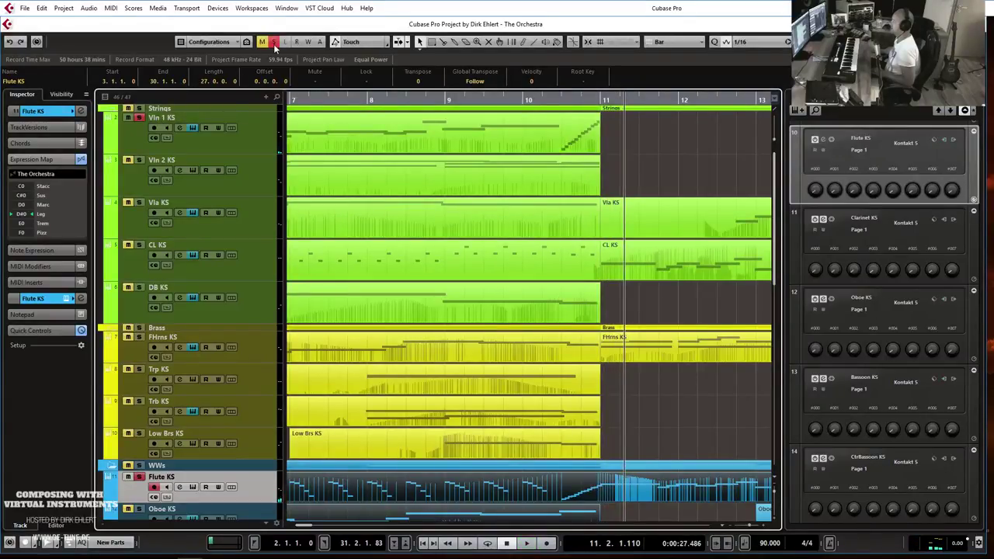
- Clear all solos and play the full arrangement from just before bar 9 through the run into bar 11
{"action": "left_click", "coordinate": [441, 97]}
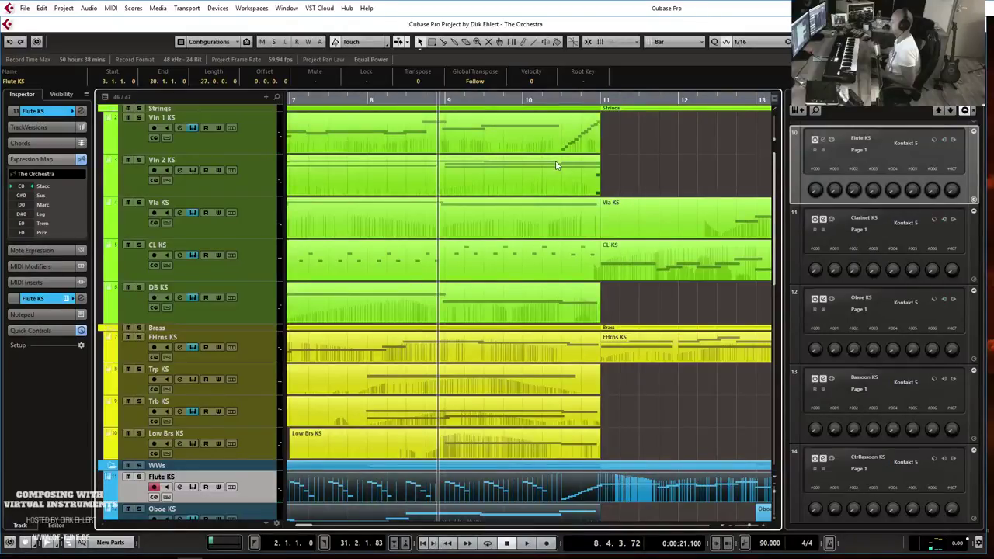
{"action": "key", "text": "space"}
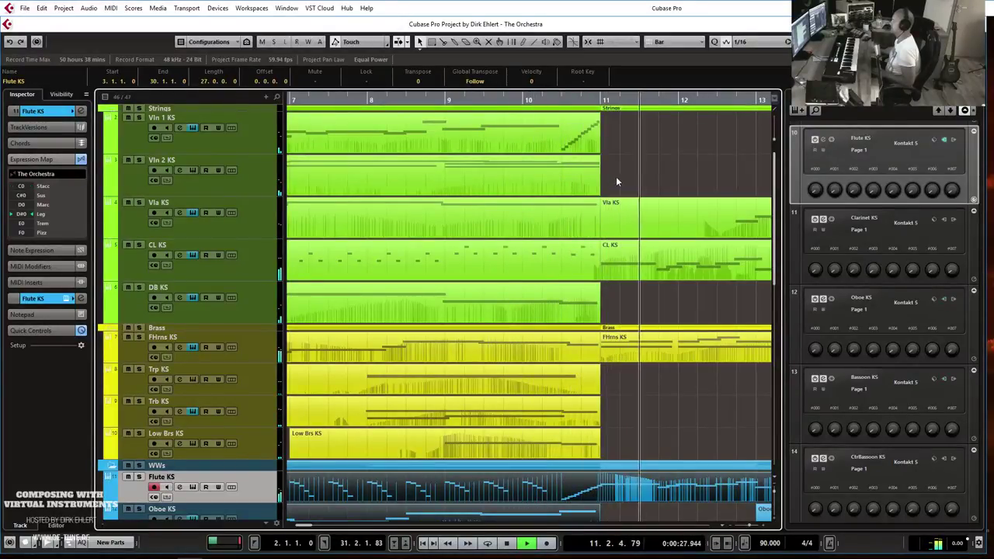
{"action": "key", "text": "space"}
- Enlarge the Men Sus KS track, open its part in the Key Editor, and play it from just before bar 7
{"action": "scroll", "coordinate": [621, 166], "scroll_direction": "down", "scroll_amount": 7}
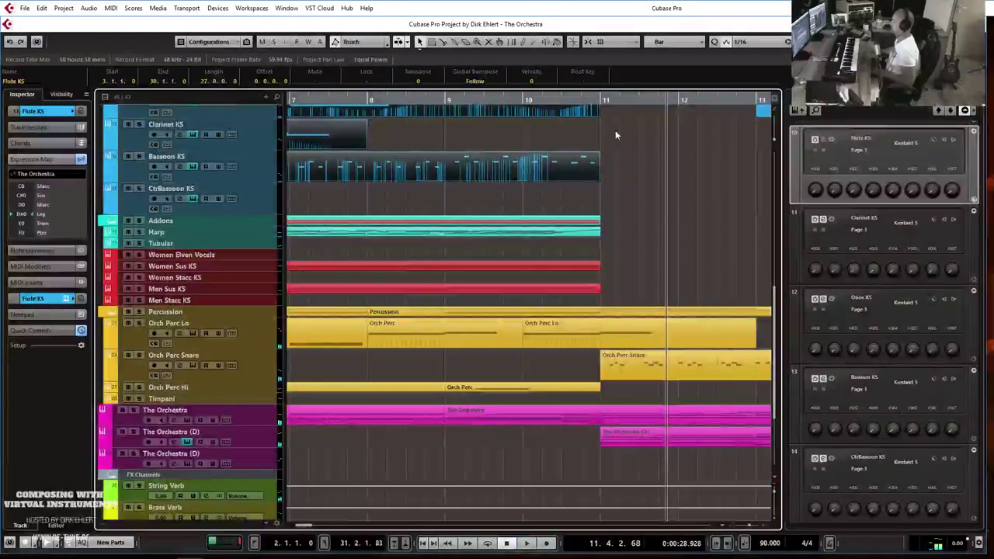
{"action": "key", "text": "g"}
{"action": "key", "text": "g"}
{"action": "key", "text": "g"}
{"action": "key", "text": "g"}
{"action": "scroll", "coordinate": [584, 208], "scroll_direction": "left", "scroll_amount": 1}
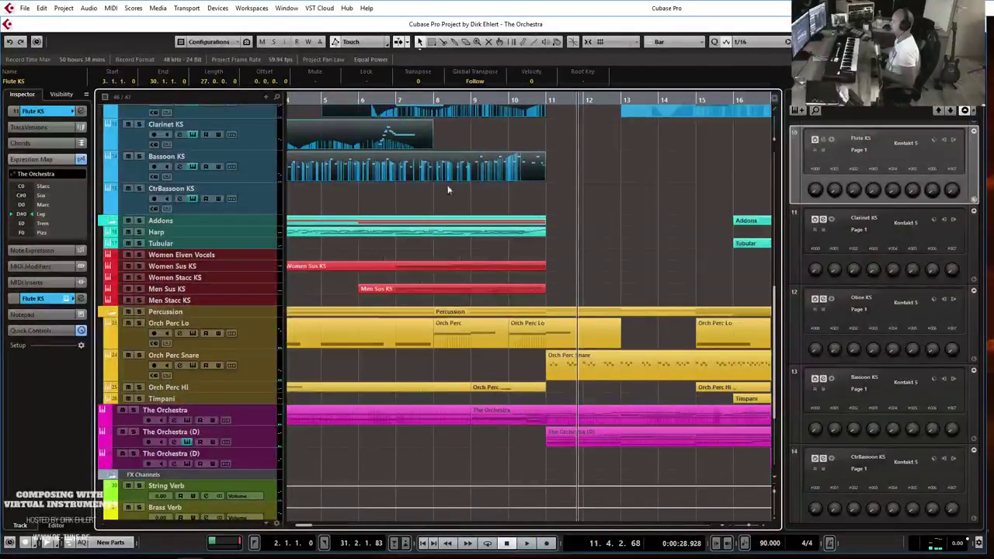
{"action": "left_click", "coordinate": [362, 101]}
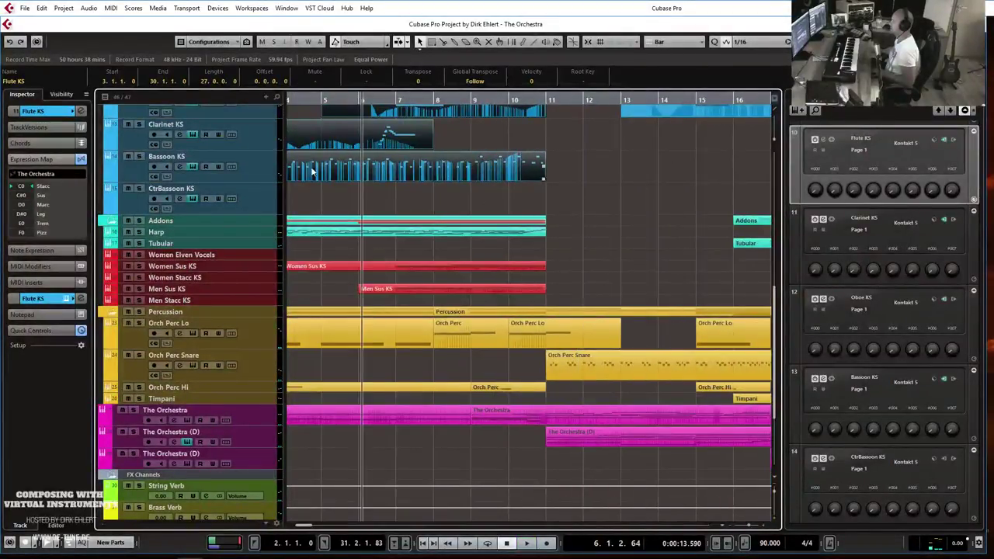
{"action": "left_click", "coordinate": [201, 293]}
{"action": "left_click", "coordinate": [447, 345]}
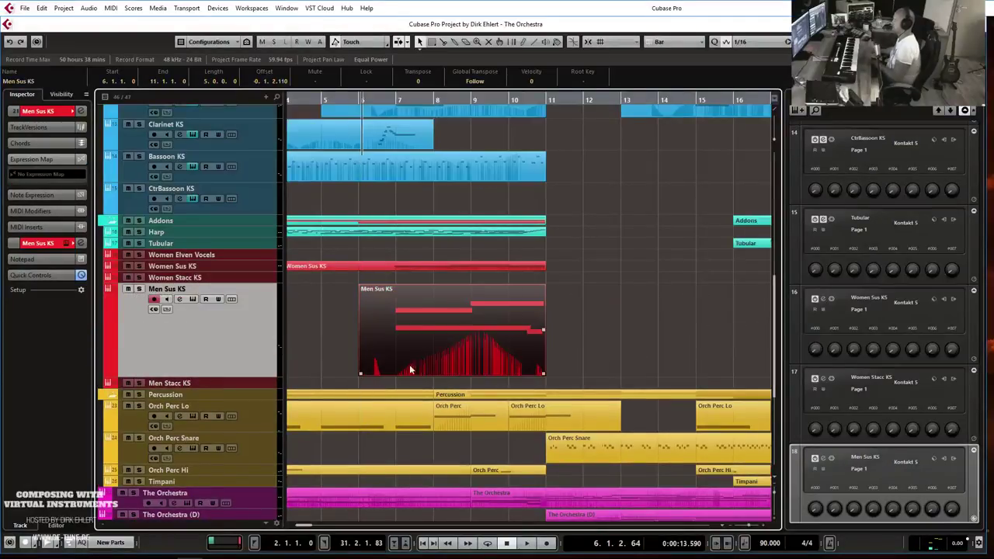
{"action": "double_click", "coordinate": [410, 368]}
{"action": "left_click", "coordinate": [177, 220]}
{"action": "key", "text": "space"}
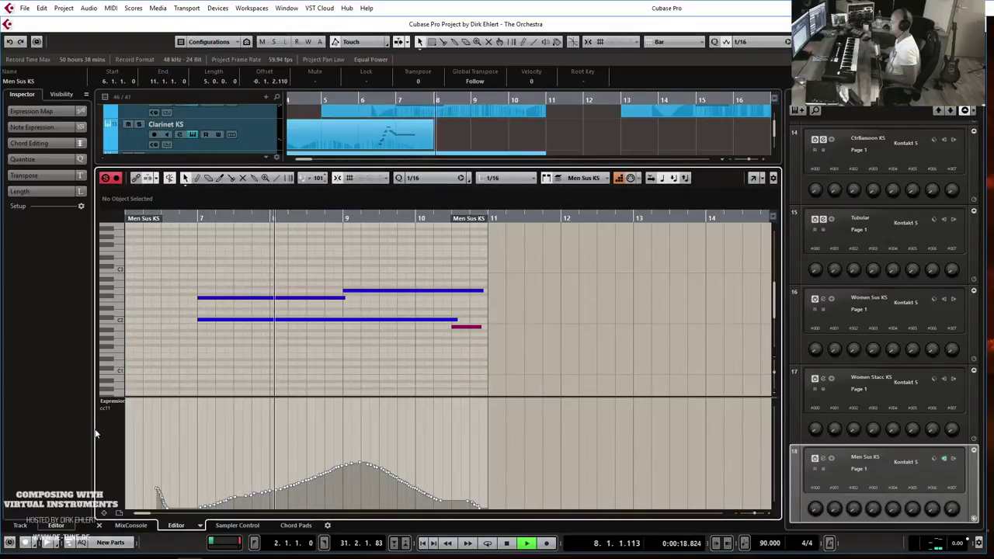
- Display a CC 1 (Modulation) lane beneath the Expression lane for Men Sus KS, stop playback, and close the Key Editor
{"action": "left_click", "coordinate": [104, 513]}
{"action": "left_click", "coordinate": [121, 477]}
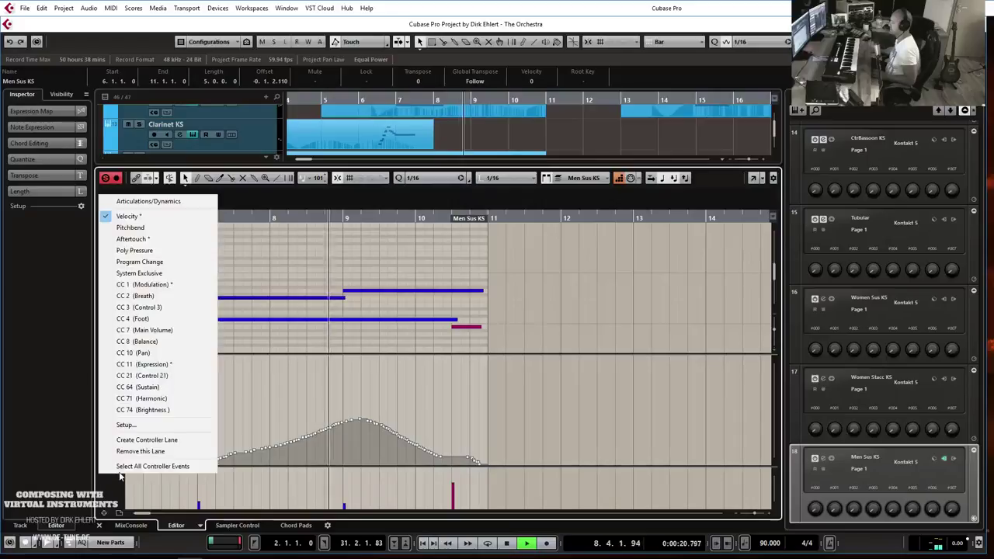
{"action": "left_click", "coordinate": [144, 284]}
{"action": "left_click_drag", "start_coordinate": [283, 465], "coordinate": [288, 417]}
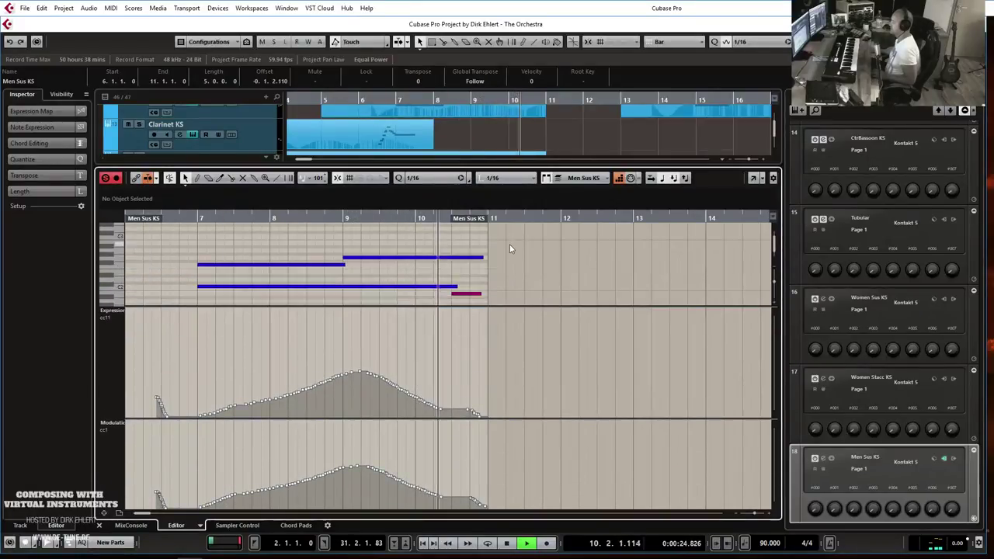
{"action": "key", "text": "space"}
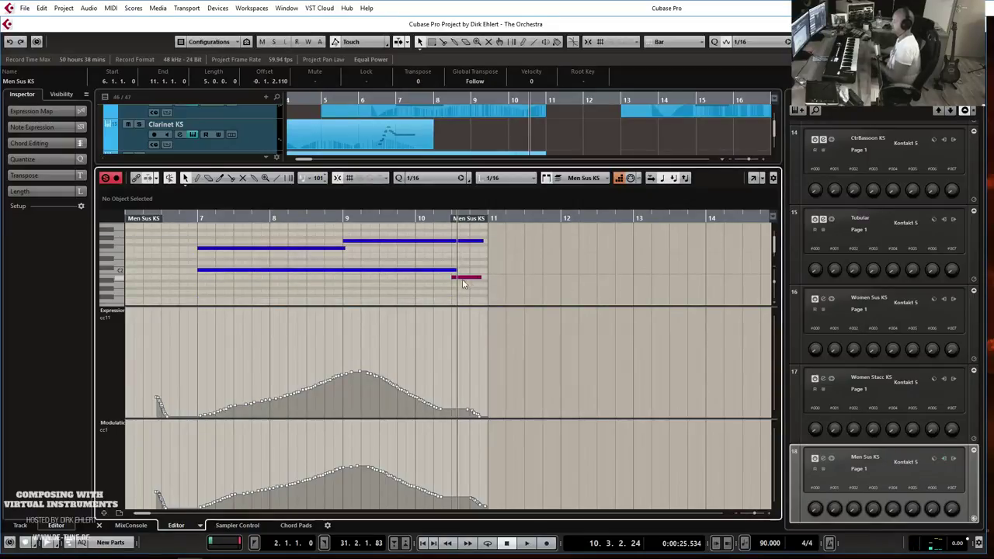
{"action": "key", "text": "Return"}
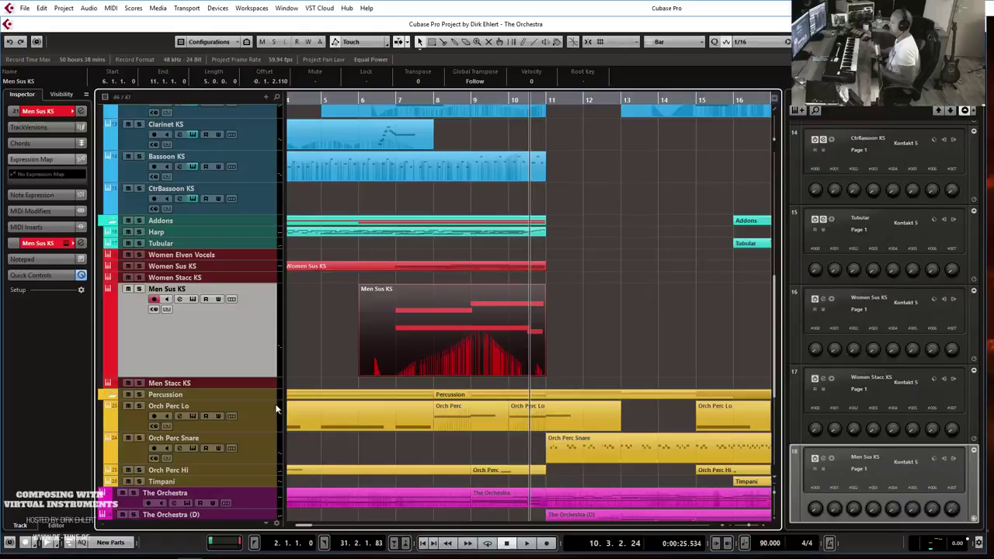
- Place the playback position just before bar 3, solo The Orchestra track, and open its Kontakt instrument
{"action": "scroll", "coordinate": [422, 297], "scroll_direction": "down", "scroll_amount": 2}
{"action": "key", "text": "g"}
{"action": "key", "text": "g"}
{"action": "key", "text": "g"}
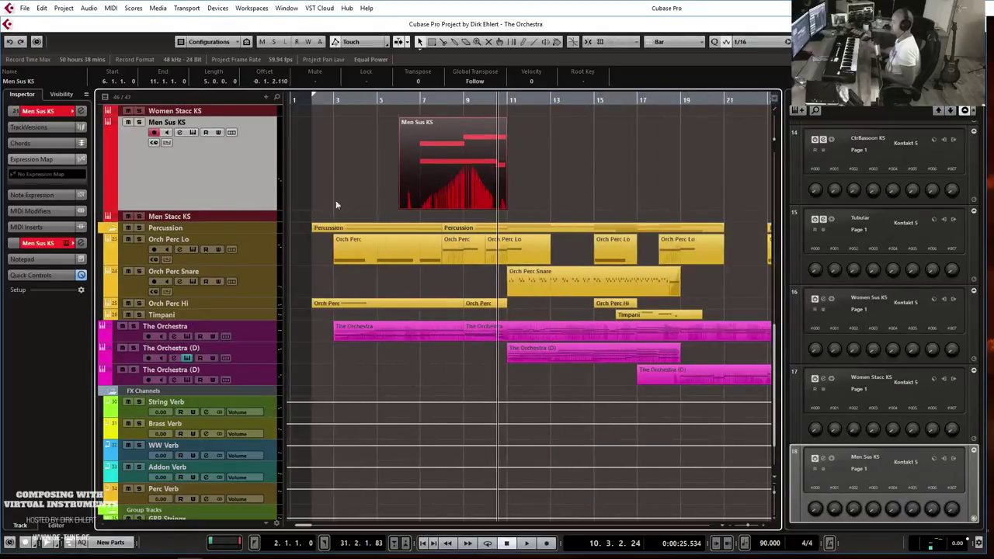
{"action": "left_click", "coordinate": [330, 101]}
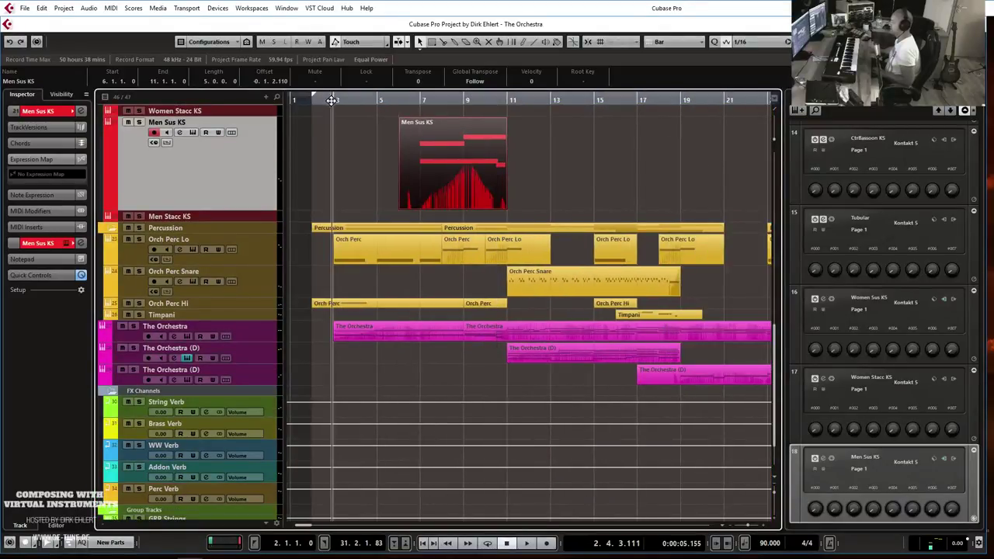
{"action": "left_click", "coordinate": [133, 334]}
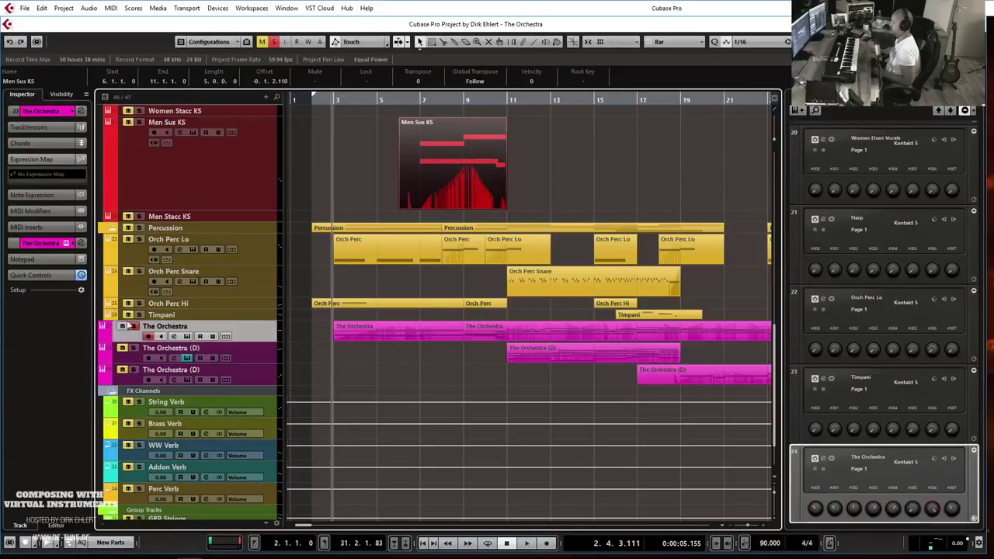
{"action": "left_click", "coordinate": [68, 243]}
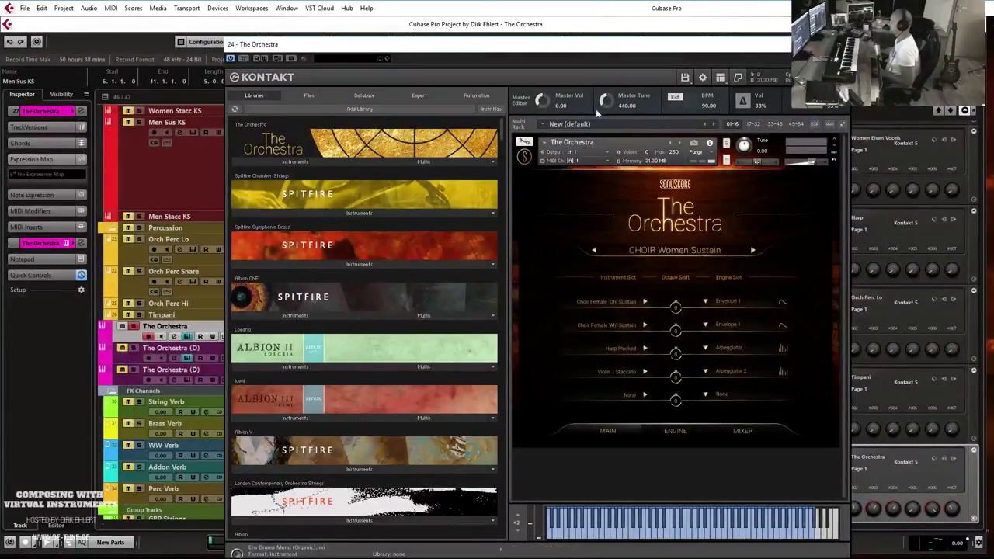
- Move the Kontakt window aside from the arrangement and play the soloed Orchestra track from just before bar 3
{"action": "left_click_drag", "start_coordinate": [552, 49], "coordinate": [0, 18]}
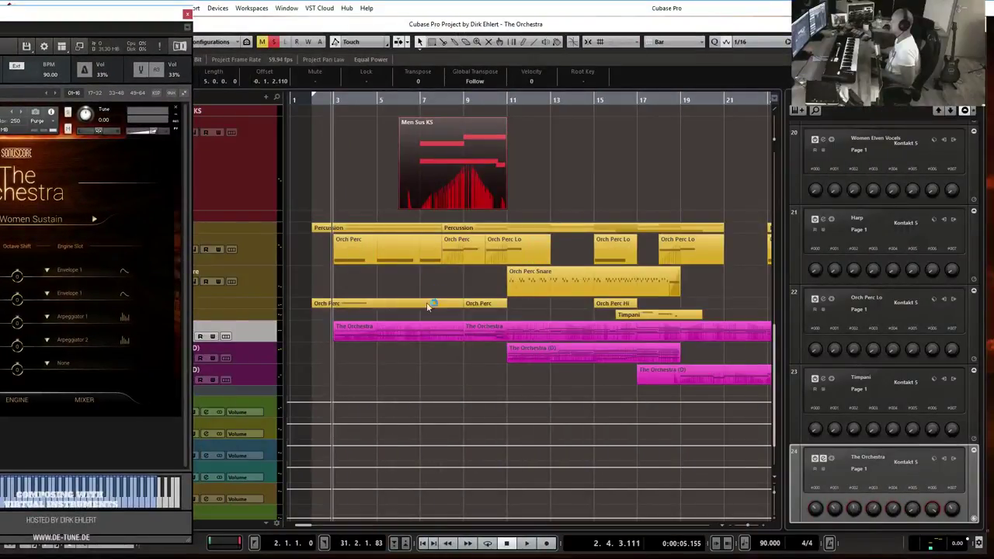
{"action": "left_click_drag", "start_coordinate": [69, 15], "coordinate": [28, 56]}
{"action": "key", "text": "space"}
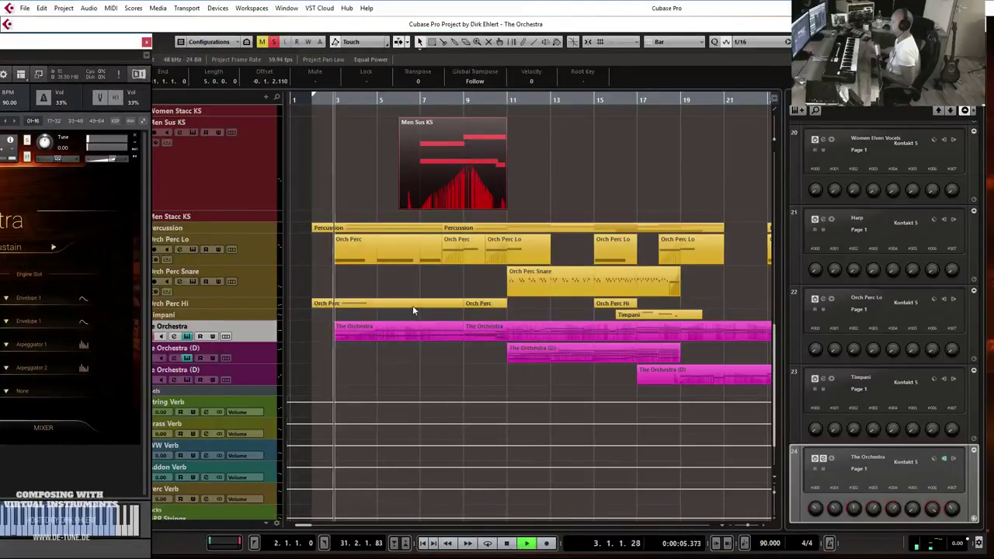
{"action": "key", "text": "h"}
{"action": "key", "text": "h"}
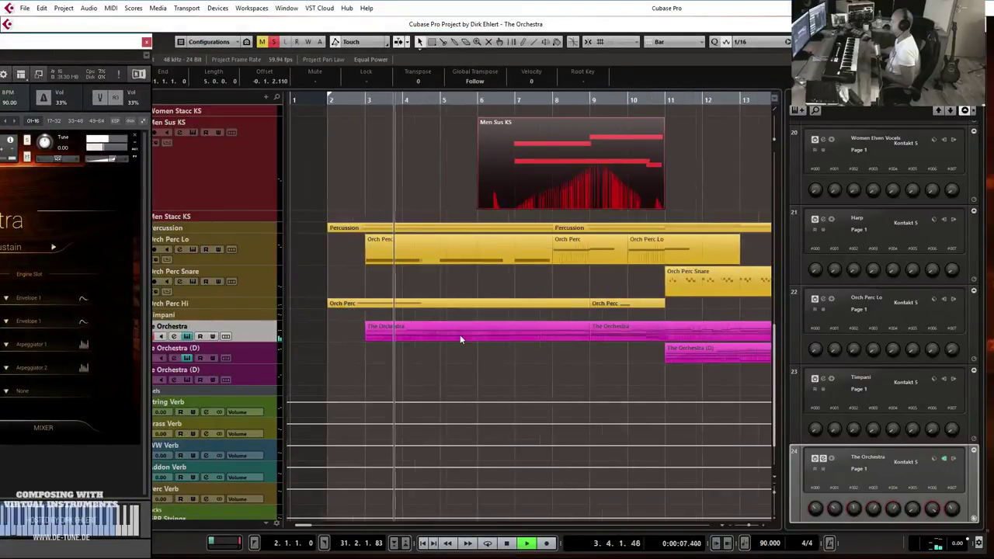
- Glue the two parts on The Orchestra track that meet at bar 9 and stop playback near the end of bar 11
{"action": "key", "text": "g"}
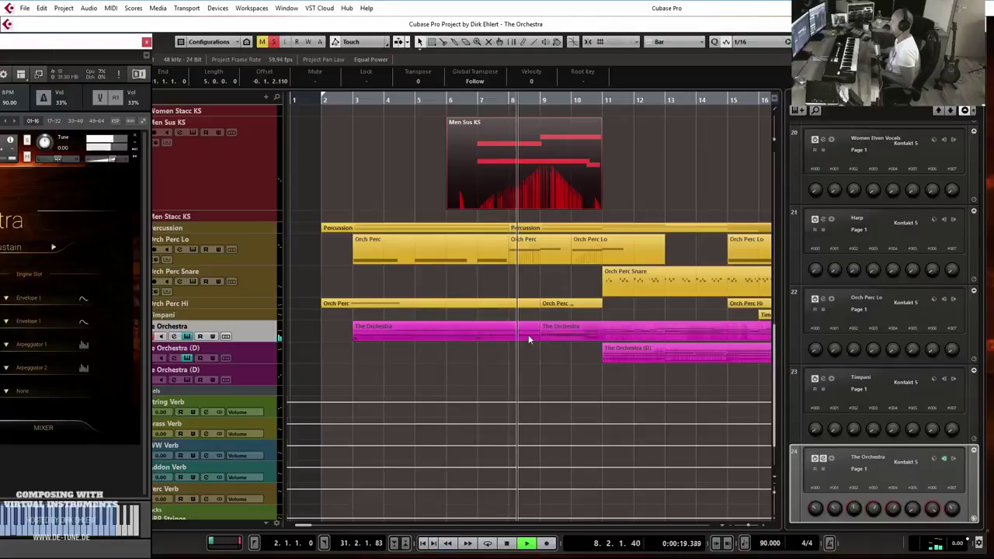
{"action": "key", "text": "4"}
{"action": "left_click", "coordinate": [500, 335]}
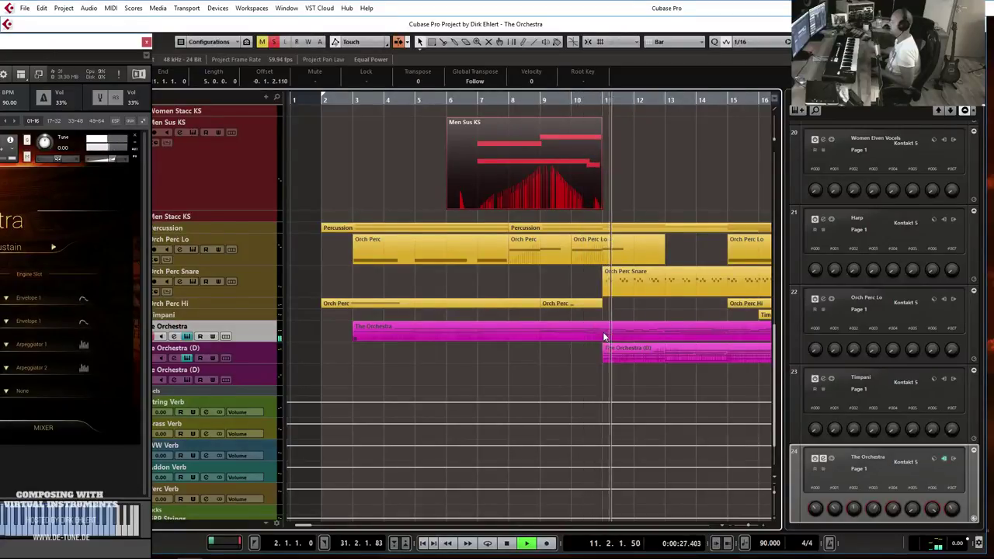
{"action": "key", "text": "g"}
{"action": "key", "text": "g"}
{"action": "key", "text": "space"}
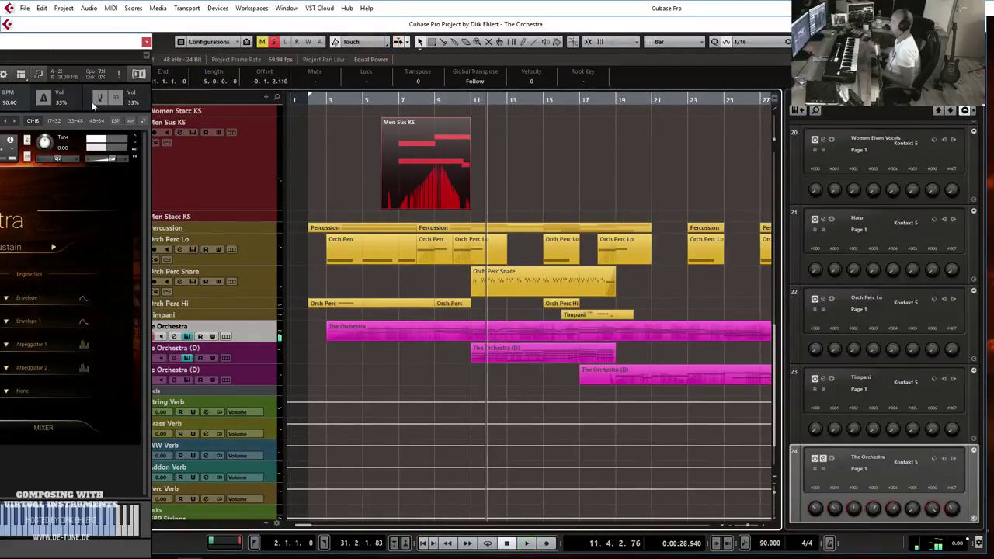
- Solo the first The Orchestra (D) track, open its Kontakt instrument, and play it from bar 11 until late in bar 14
{"action": "left_click_drag", "start_coordinate": [79, 50], "coordinate": [0, 50]}
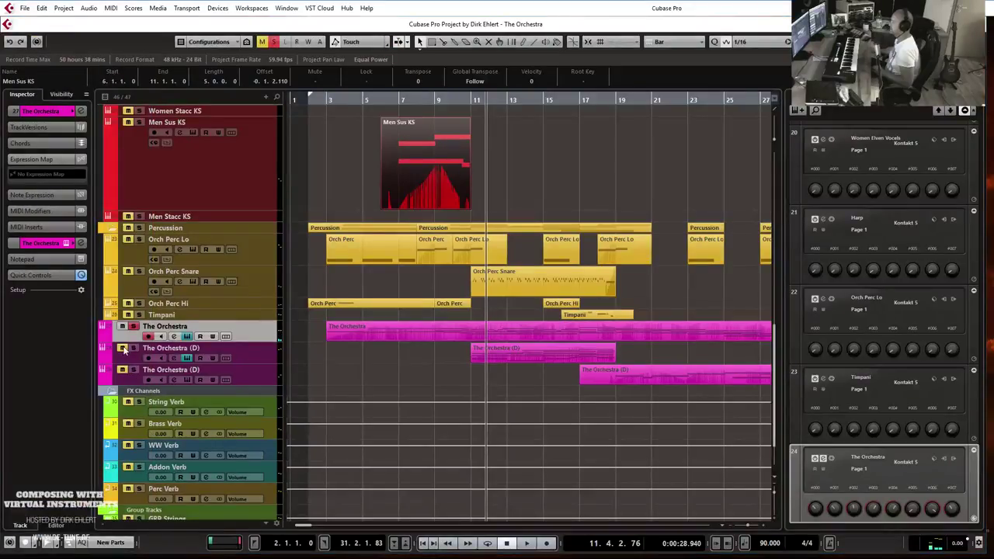
{"action": "left_click", "coordinate": [238, 349]}
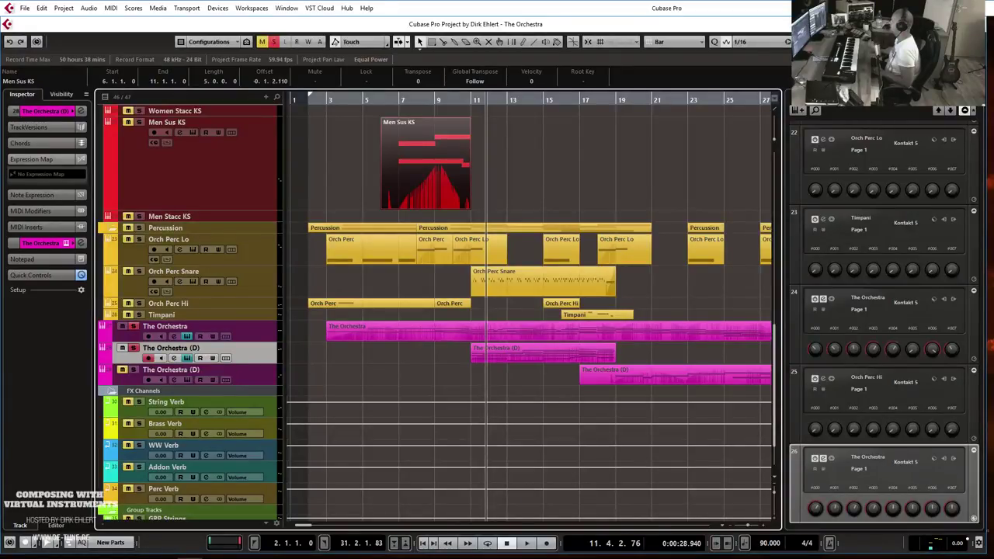
{"action": "left_click_drag", "start_coordinate": [0, 31], "coordinate": [909, 65]}
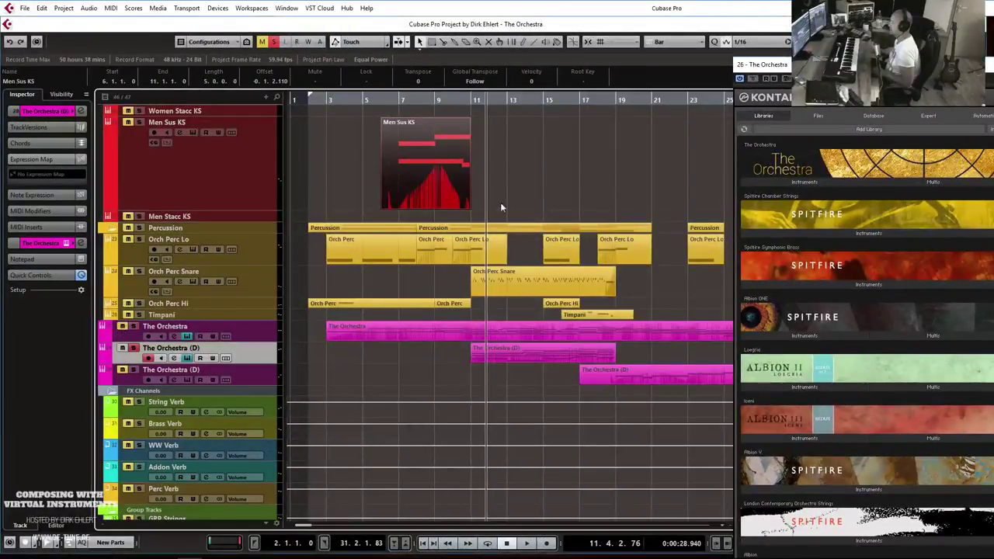
{"action": "left_click", "coordinate": [470, 100]}
{"action": "key", "text": "space"}
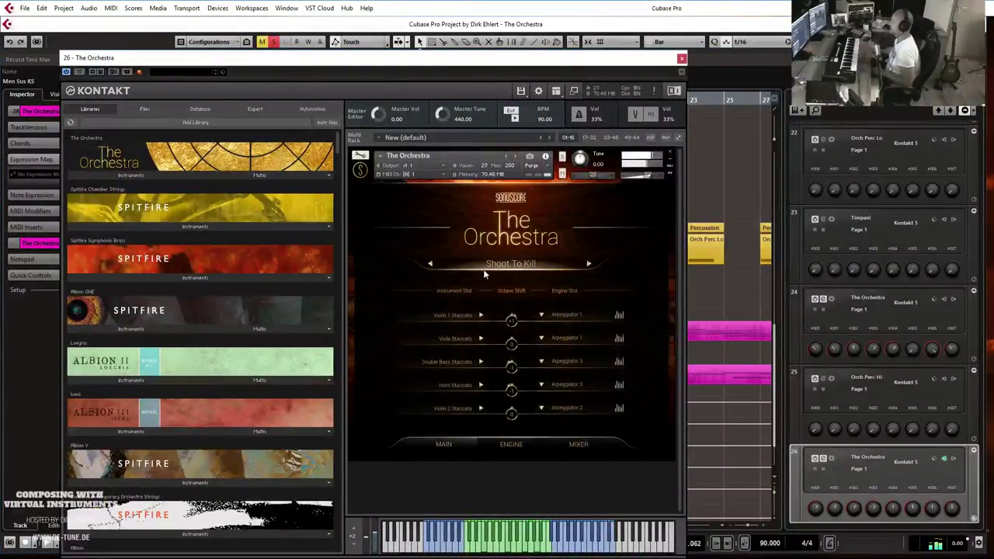
{"action": "left_click_drag", "start_coordinate": [386, 61], "coordinate": [993, 49]}
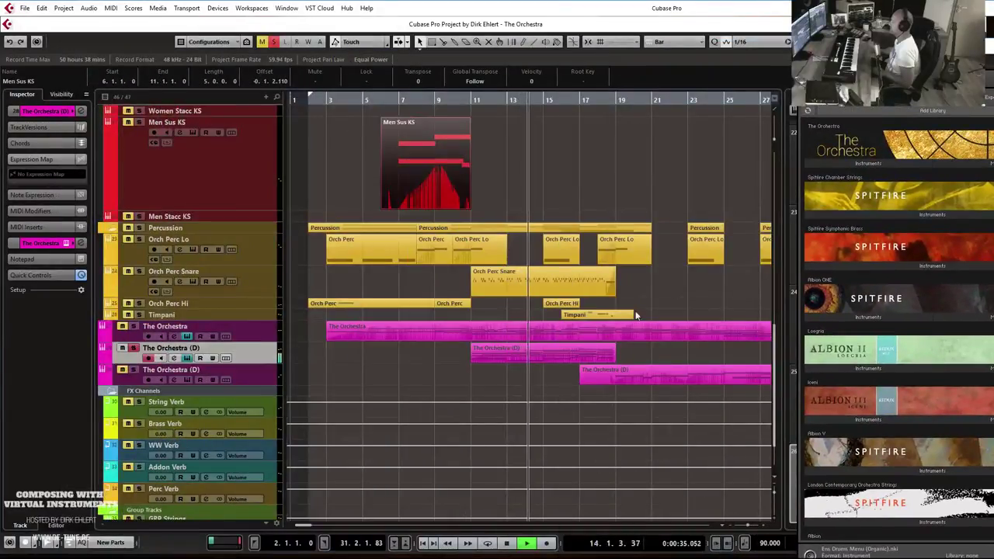
{"action": "key", "text": "space"}
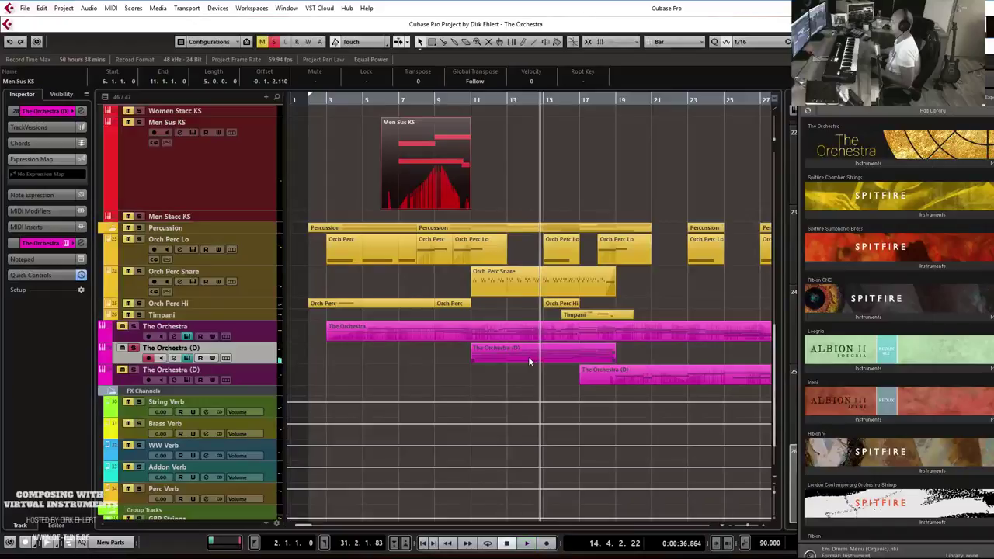
- Open the first The Orchestra (D) part in the Key Editor, play it from just before bar 11 into bar 13, and close the editor
{"action": "double_click", "coordinate": [528, 356]}
{"action": "key", "text": "g"}
{"action": "key", "text": "g"}
{"action": "key", "text": "g"}
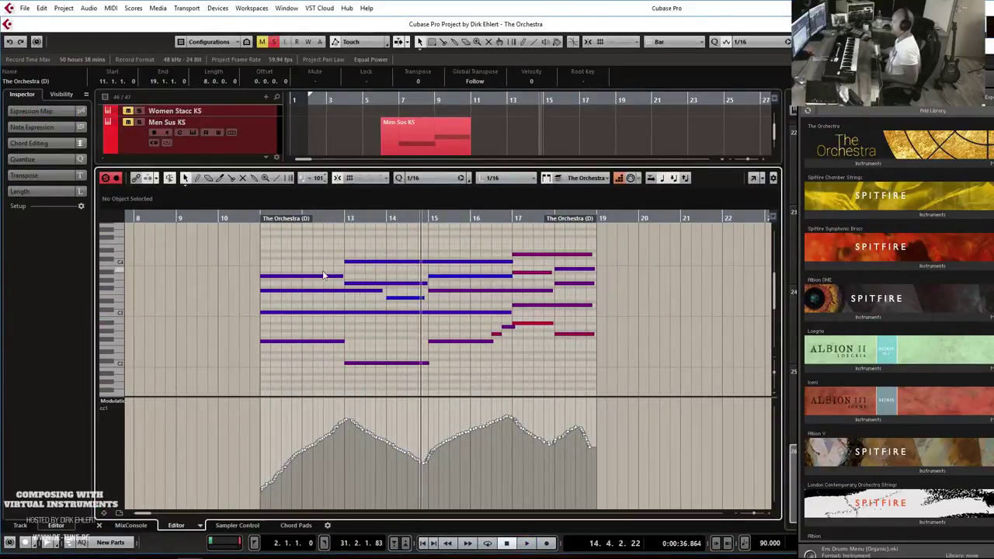
{"action": "left_click", "coordinate": [252, 221]}
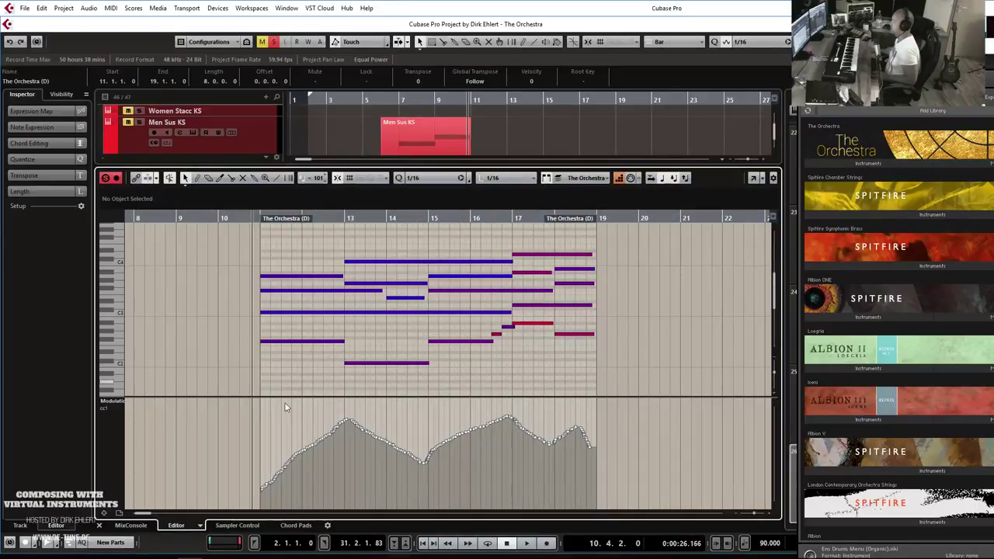
{"action": "key", "text": "space"}
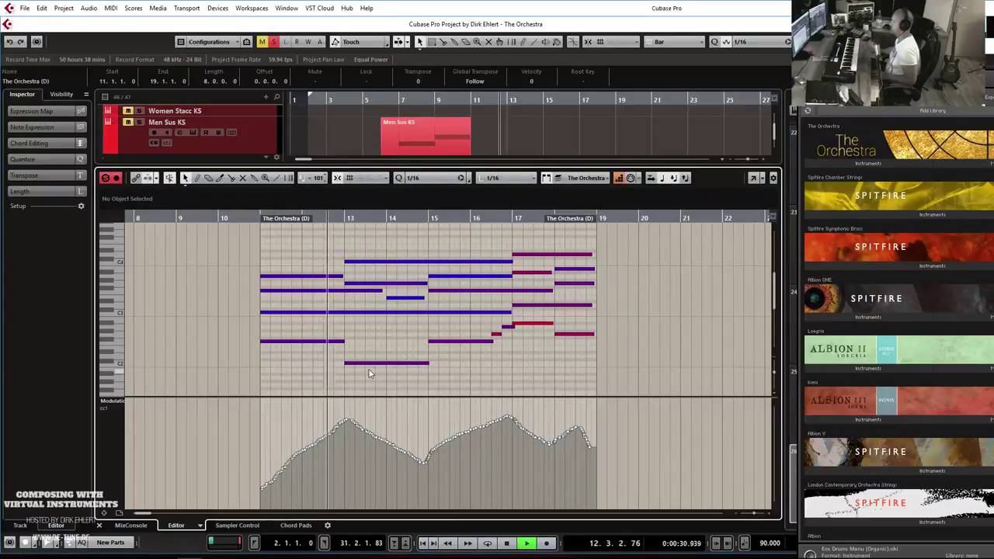
{"action": "key", "text": "space"}
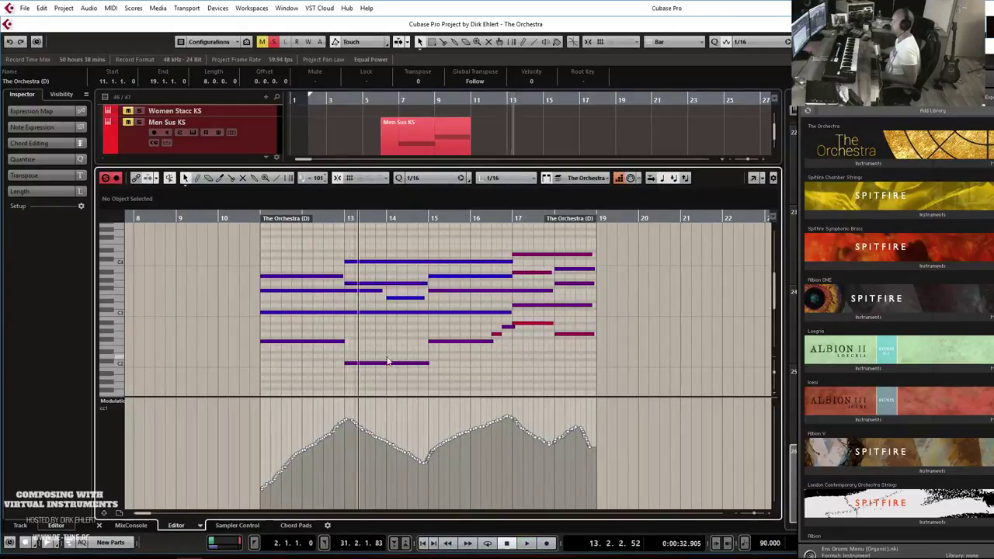
{"action": "key", "text": "Return"}
- Set the playback position to bar 11 and move the first The Orchestra (D) track between DB KS and the Brass folder
{"action": "scroll", "coordinate": [498, 284], "scroll_direction": "up", "scroll_amount": 10}
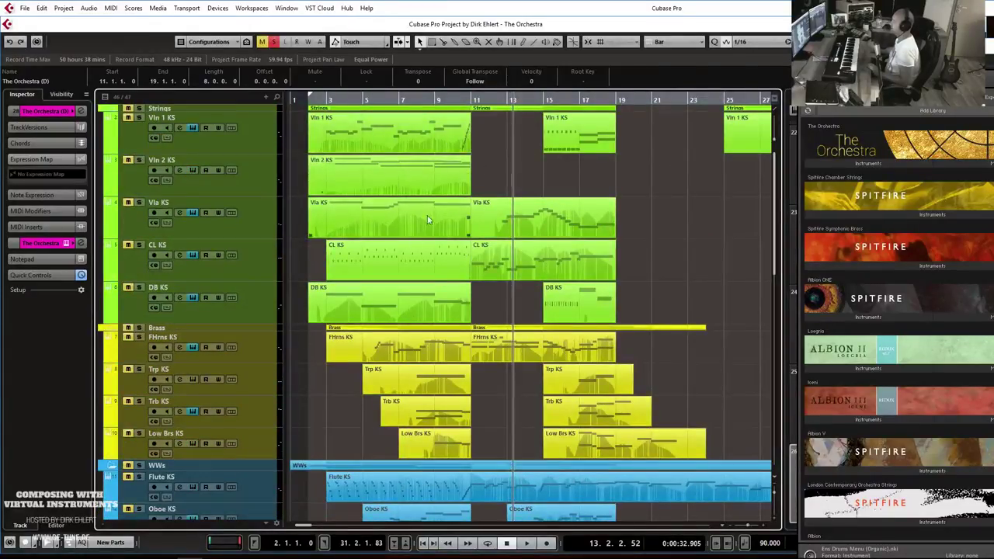
{"action": "left_click", "coordinate": [471, 99]}
{"action": "scroll", "coordinate": [526, 196], "scroll_direction": "down", "scroll_amount": 5}
{"action": "scroll", "coordinate": [527, 196], "scroll_direction": "down", "scroll_amount": 8}
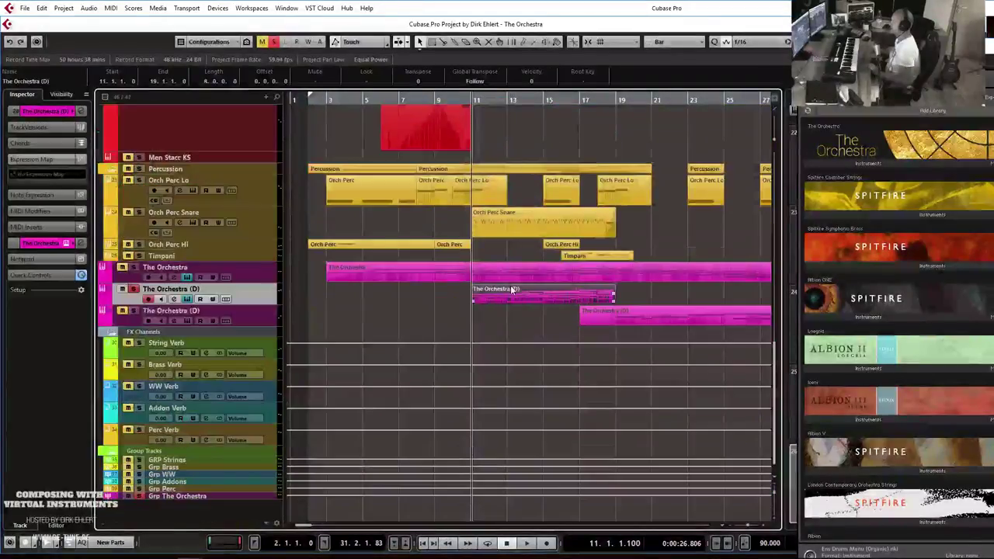
{"action": "scroll", "coordinate": [453, 330], "scroll_direction": "up", "scroll_amount": 2}
{"action": "left_click_drag", "start_coordinate": [255, 382], "coordinate": [259, 230]}
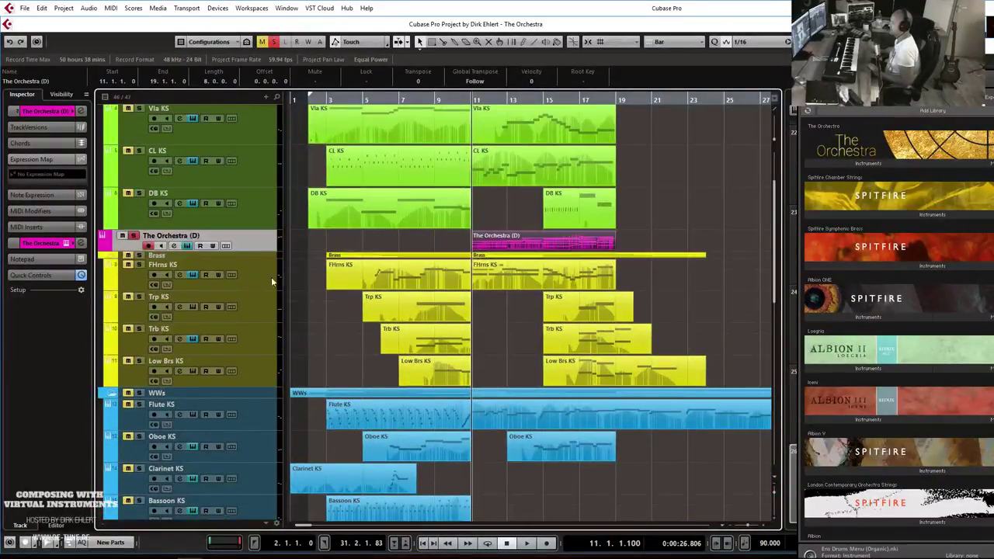
{"action": "scroll", "coordinate": [446, 244], "scroll_direction": "up", "scroll_amount": 2}
- Solo the Strings folder together with the first The Orchestra (D) track and play from just before bar 9 into bar 17
{"action": "left_click", "coordinate": [433, 100]}
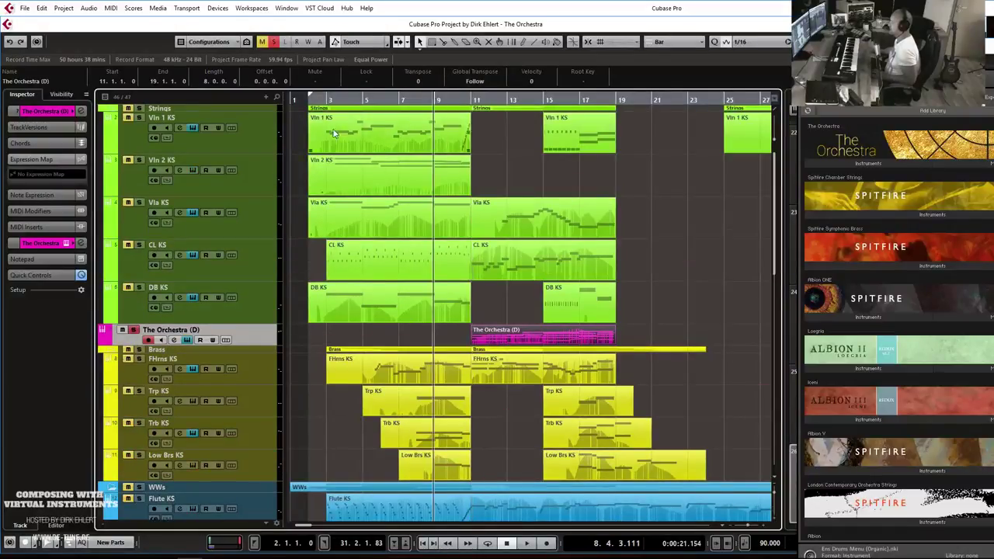
{"action": "left_click", "coordinate": [272, 43]}
{"action": "left_click", "coordinate": [138, 109]}
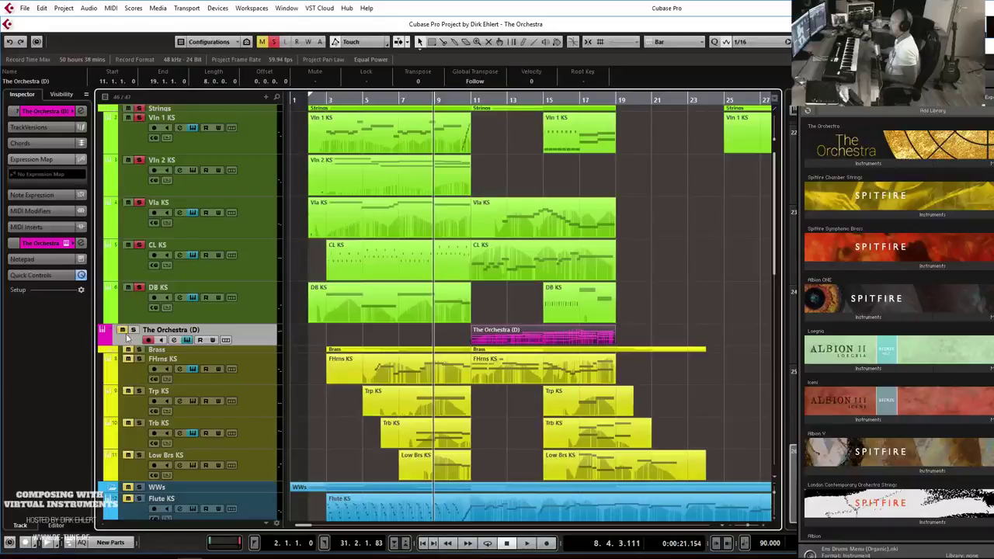
{"action": "key", "text": "space"}
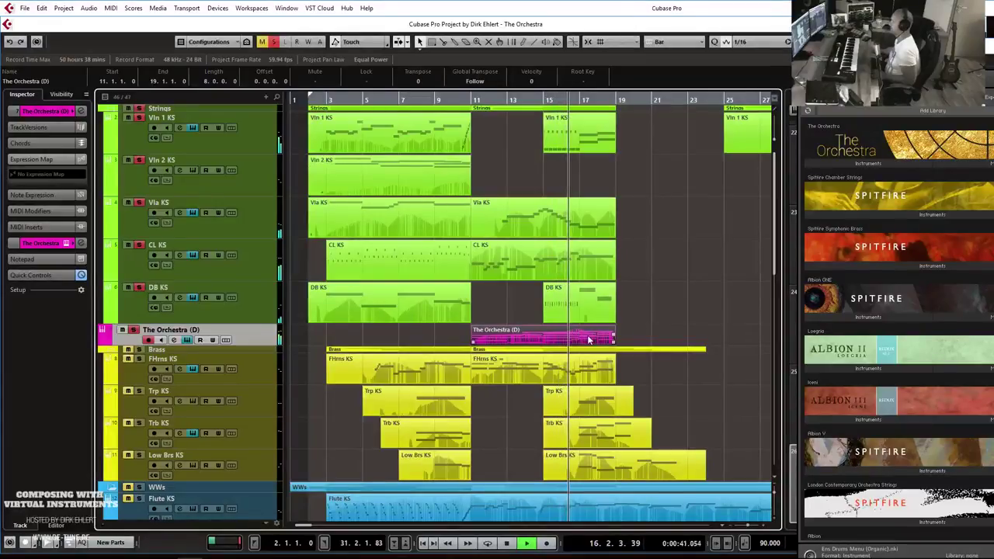
{"action": "key", "text": "space"}
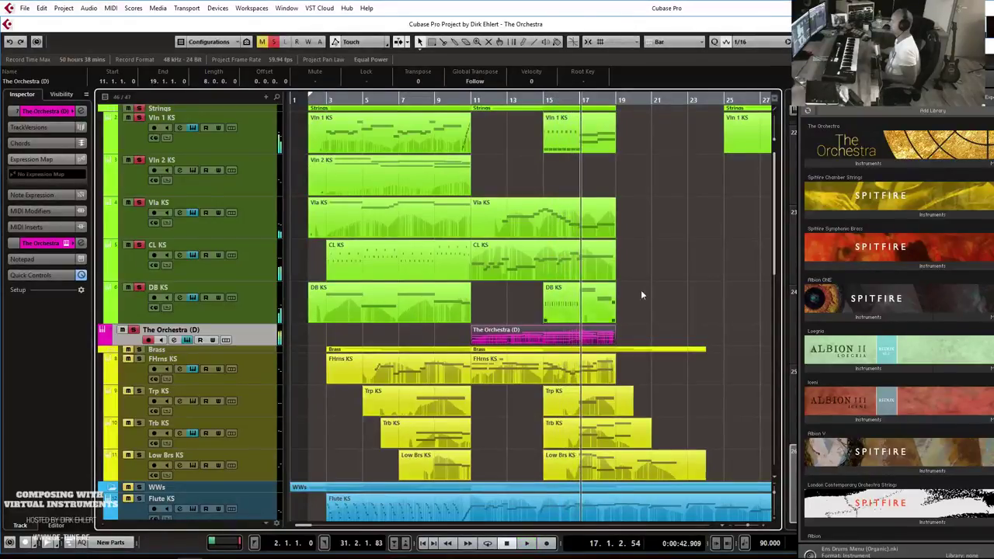
- Clear all solos and move the first The Orchestra (D) track back directly beneath The Orchestra track
{"action": "left_click", "coordinate": [140, 109]}
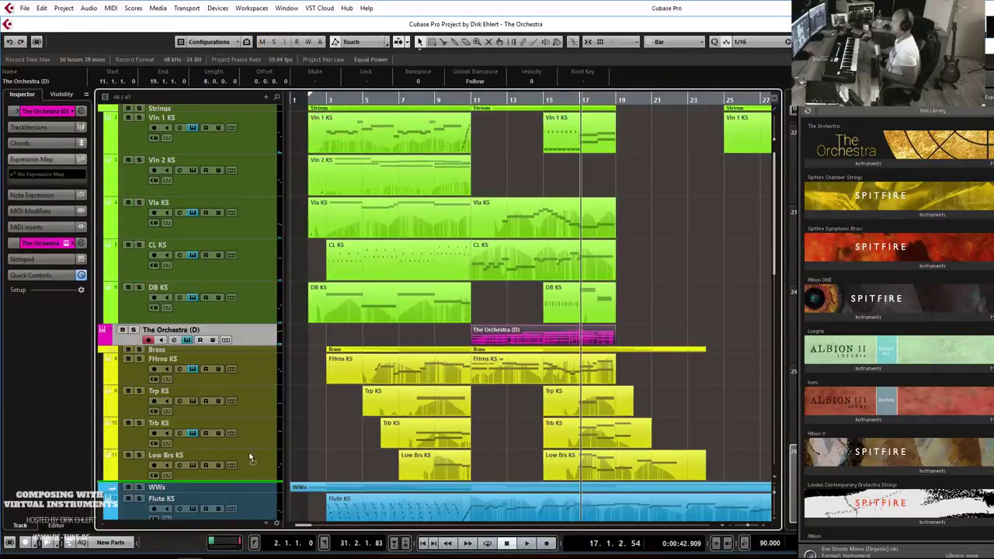
{"action": "scroll", "coordinate": [247, 520], "scroll_direction": "down", "scroll_amount": 1}
{"action": "scroll", "coordinate": [247, 520], "scroll_direction": "down", "scroll_amount": 12}
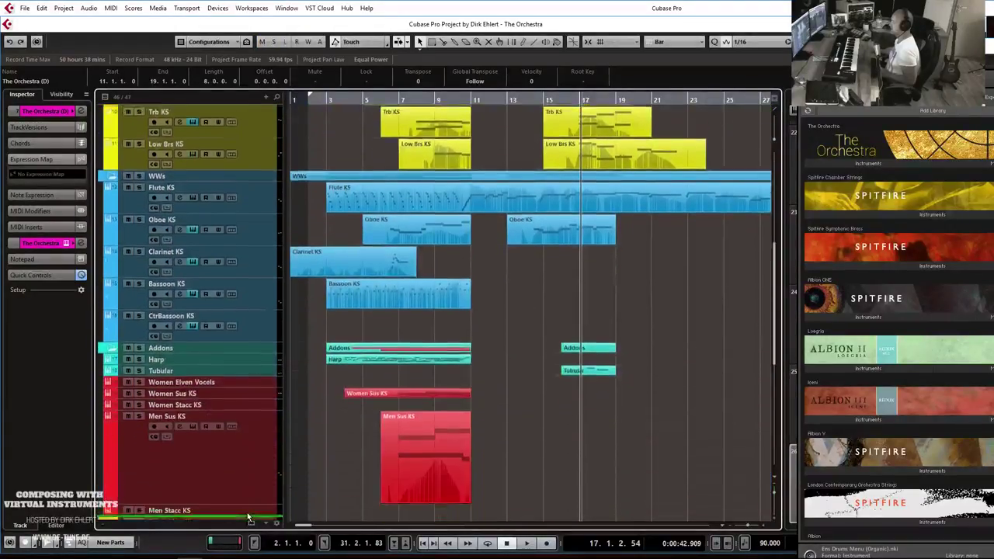
{"action": "scroll", "coordinate": [247, 512], "scroll_direction": "down", "scroll_amount": 5}
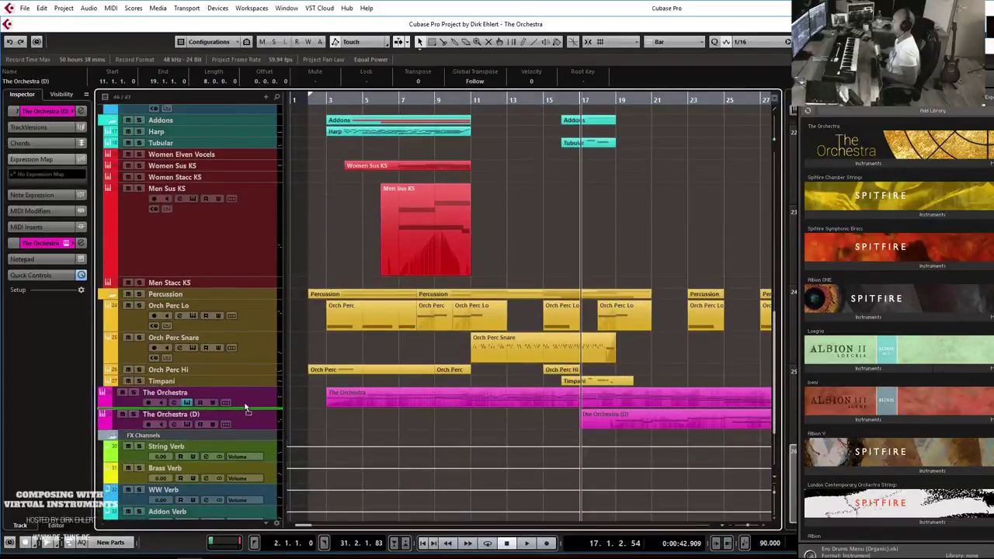
{"action": "left_click_drag", "start_coordinate": [240, 431], "coordinate": [244, 407]}
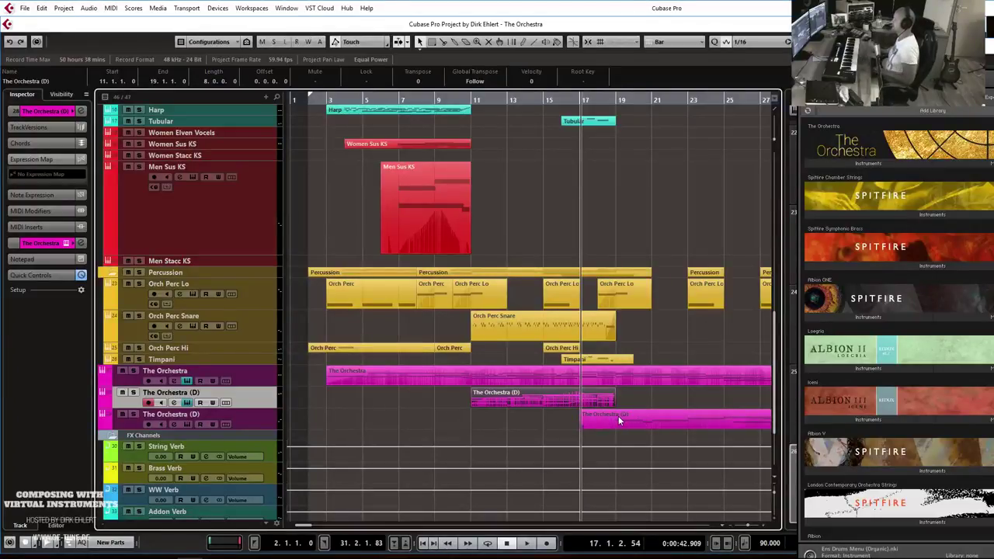
- Solo The Orchestra track and play it from bar 18 into bar 19, switching the solo to the last The Orchestra (D) track
{"action": "key", "text": "g"}
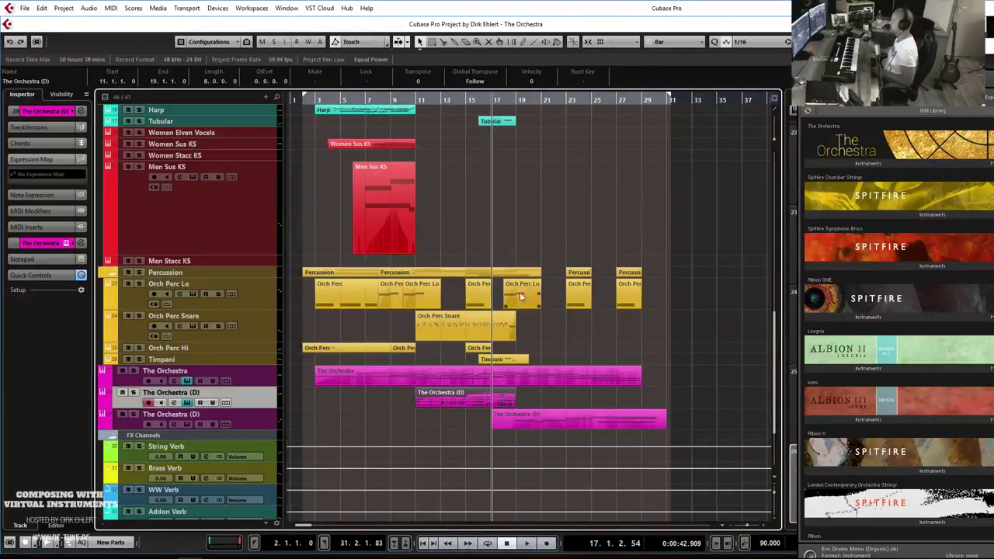
{"action": "scroll", "coordinate": [566, 276], "scroll_direction": "up", "scroll_amount": 10}
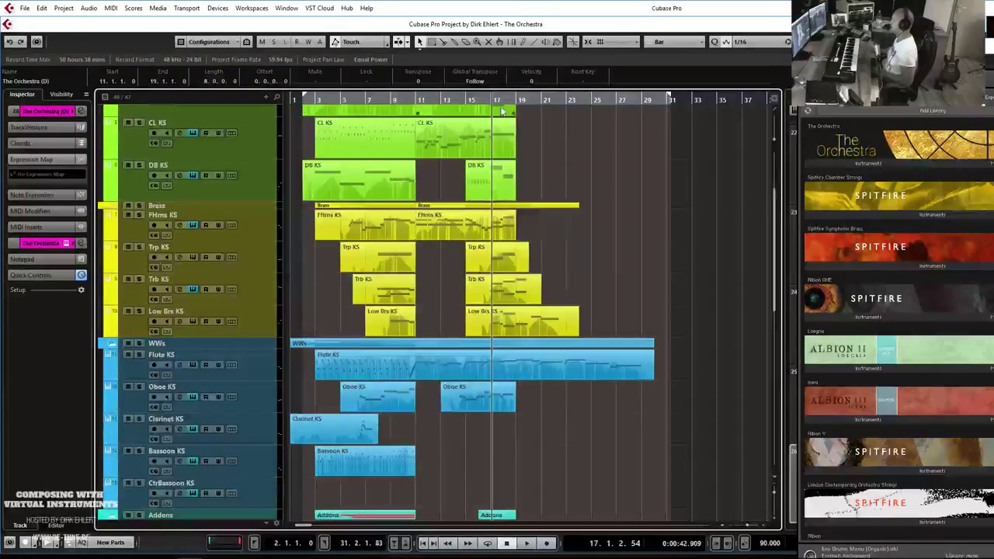
{"action": "scroll", "coordinate": [616, 246], "scroll_direction": "up", "scroll_amount": 3}
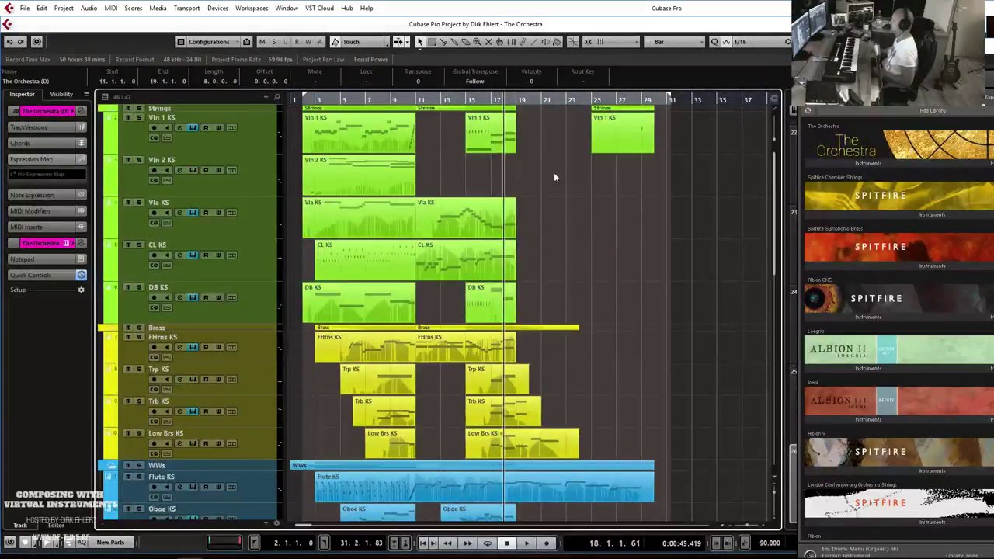
{"action": "scroll", "coordinate": [535, 285], "scroll_direction": "down", "scroll_amount": 6}
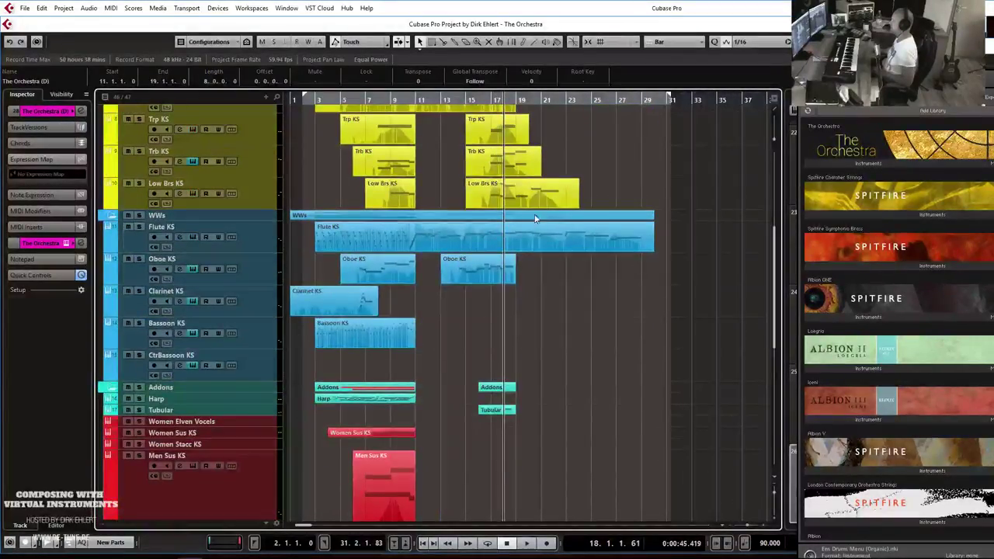
{"action": "scroll", "coordinate": [525, 258], "scroll_direction": "down", "scroll_amount": 5}
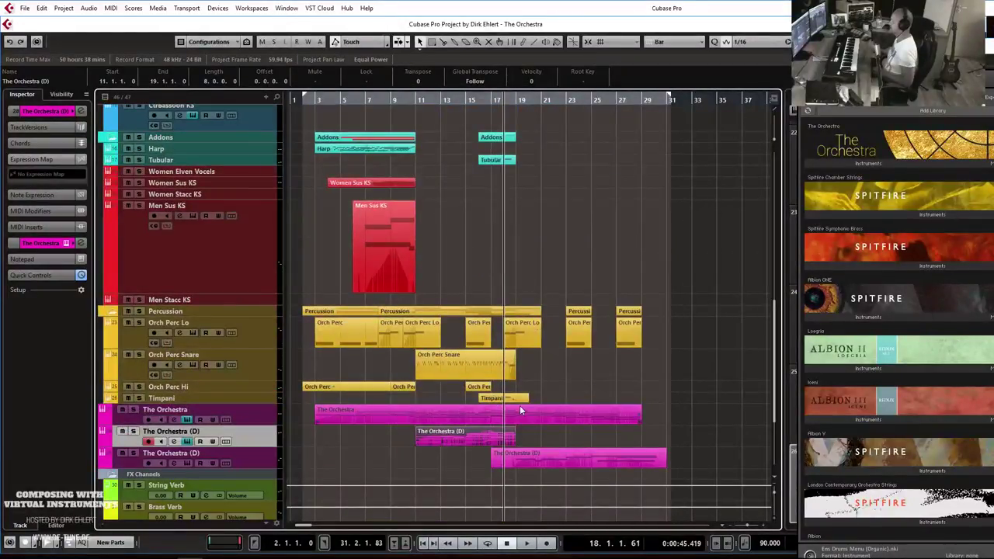
{"action": "left_click", "coordinate": [135, 410]}
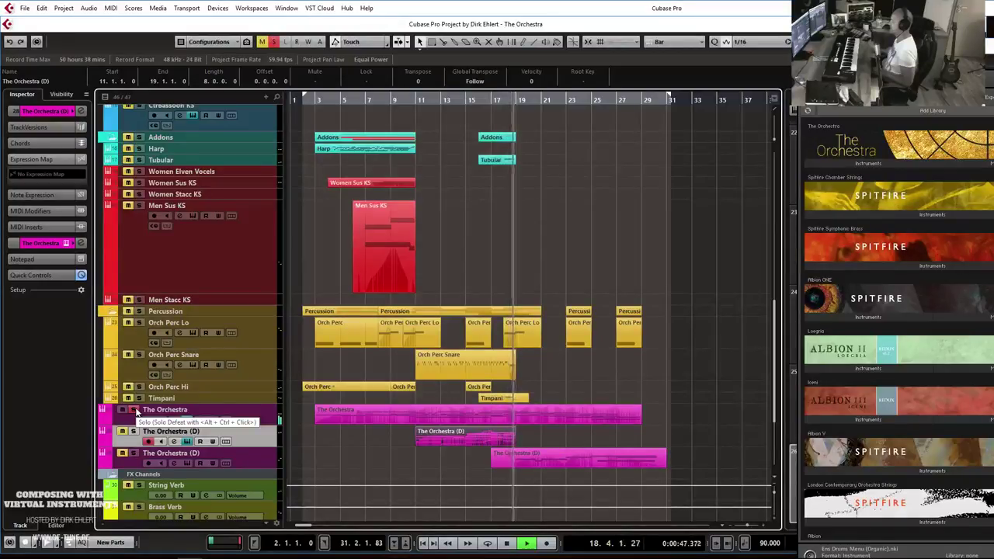
{"action": "key", "text": "space"}
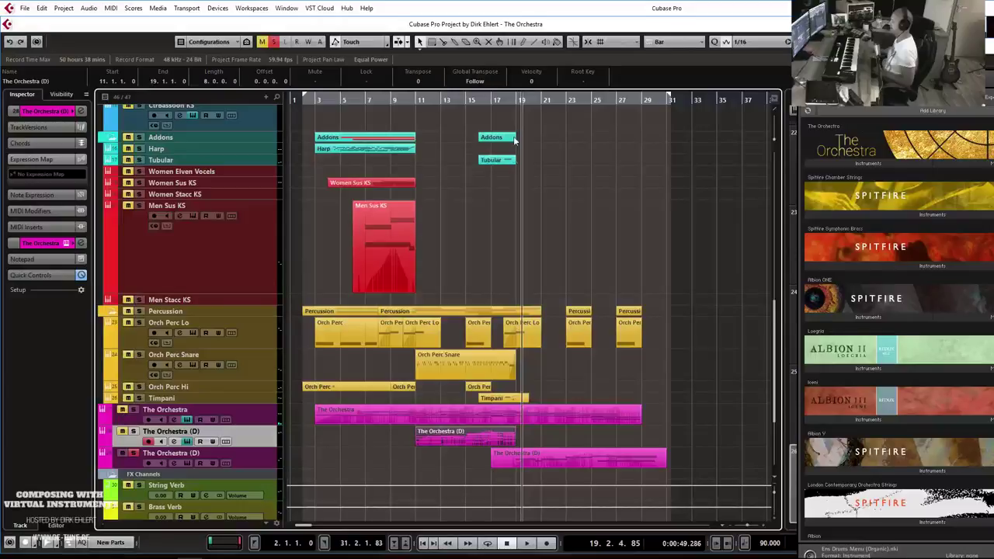
- Return to bar 18 and show the main page of the last The Orchestra (D) track's Kontakt instrument, moving its window aside
{"action": "left_click", "coordinate": [503, 101]}
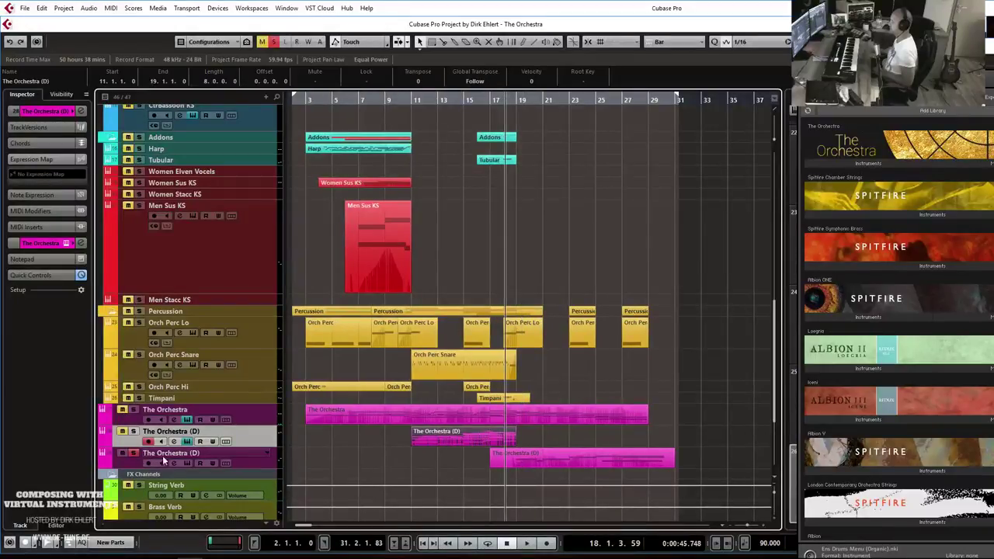
{"action": "left_click", "coordinate": [186, 462]}
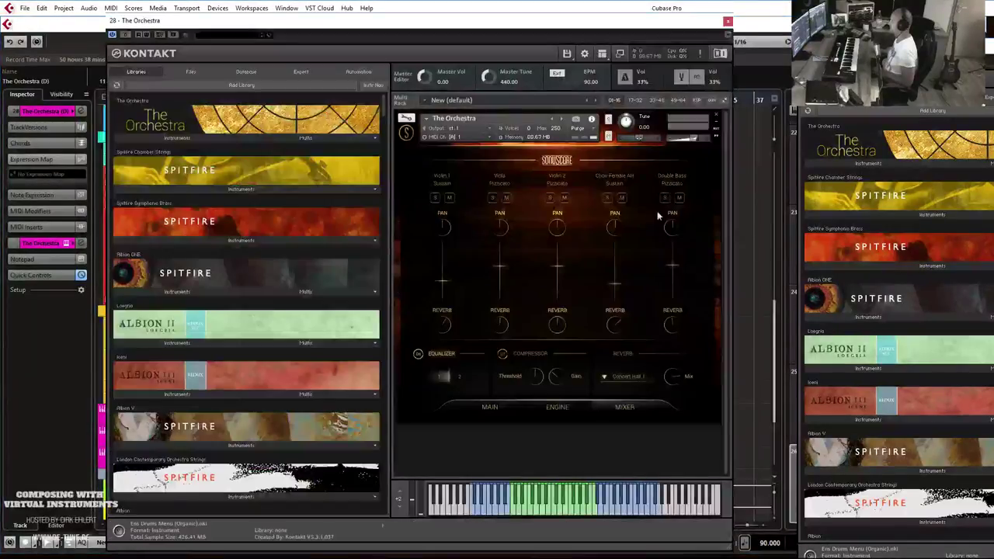
{"action": "left_click", "coordinate": [488, 408]}
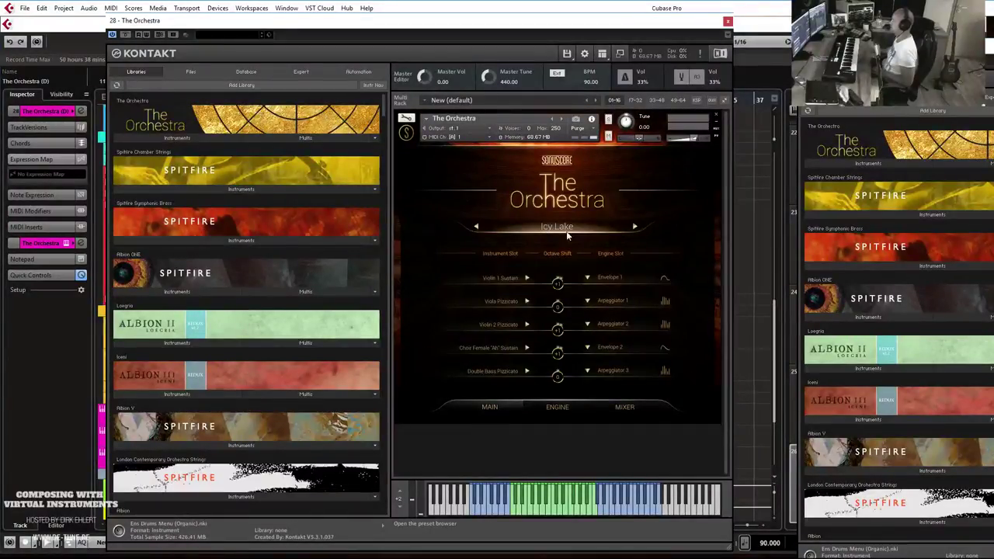
{"action": "left_click_drag", "start_coordinate": [471, 25], "coordinate": [993, 30]}
- Play the soloed last The Orchestra (D) track from bar 18 into bar 22 and stop
{"action": "key", "text": "space"}
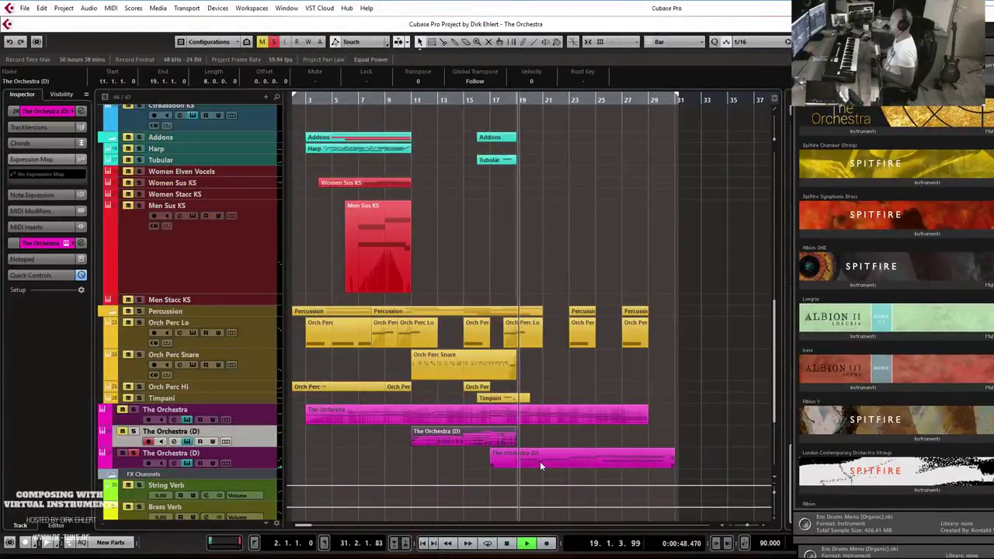
{"action": "mouse_move", "coordinate": [993, 21]}
{"action": "left_mouse_down"}
{"action": "mouse_move", "coordinate": [993, 41]}
{"action": "mouse_move", "coordinate": [581, 11]}
{"action": "mouse_move", "coordinate": [993, 14]}
{"action": "left_mouse_up"}
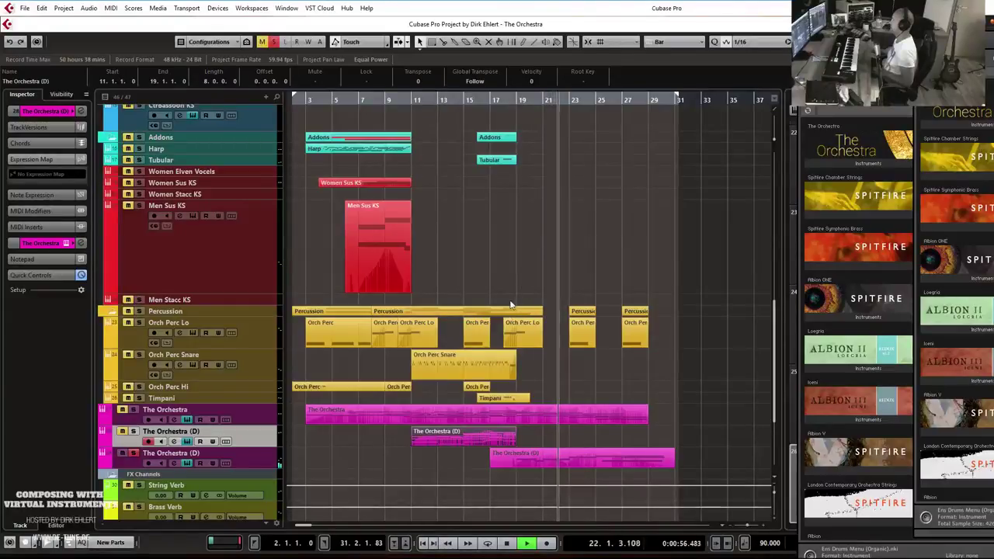
{"action": "key", "text": "space"}
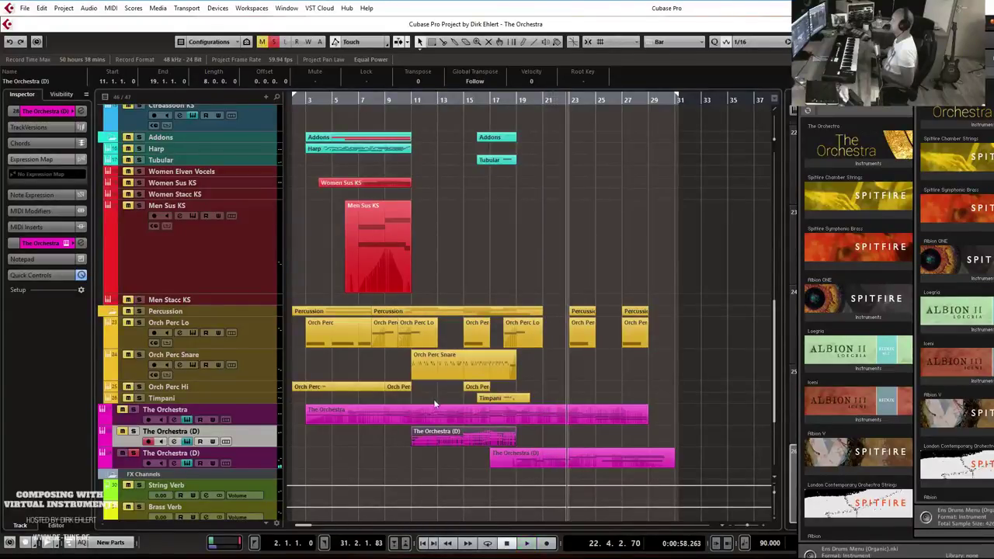
- Solo The Orchestra track together with the last The Orchestra (D) track and play both from bar 17
{"action": "left_click", "coordinate": [502, 96]}
{"action": "key", "text": "space"}
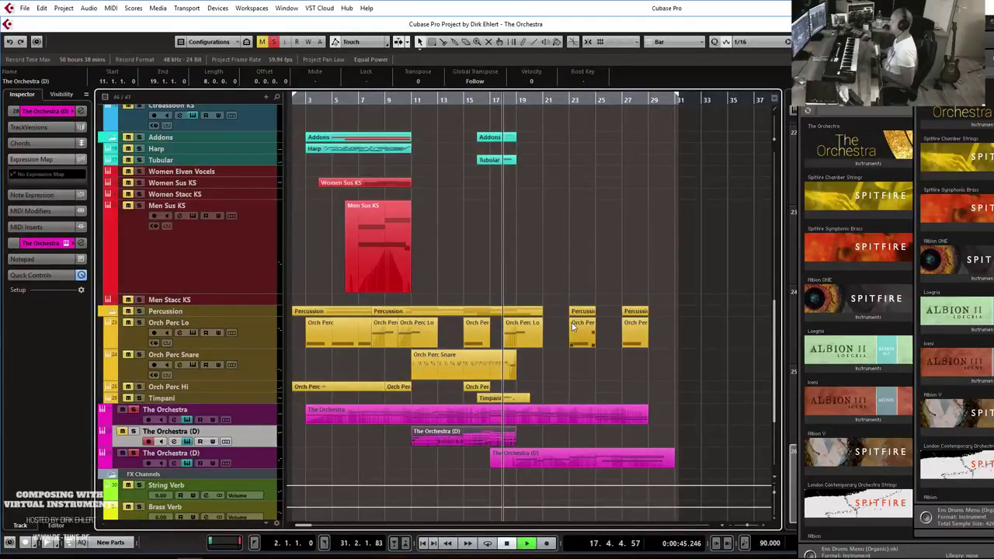
{"action": "key", "text": "h"}
{"action": "key", "text": "h"}
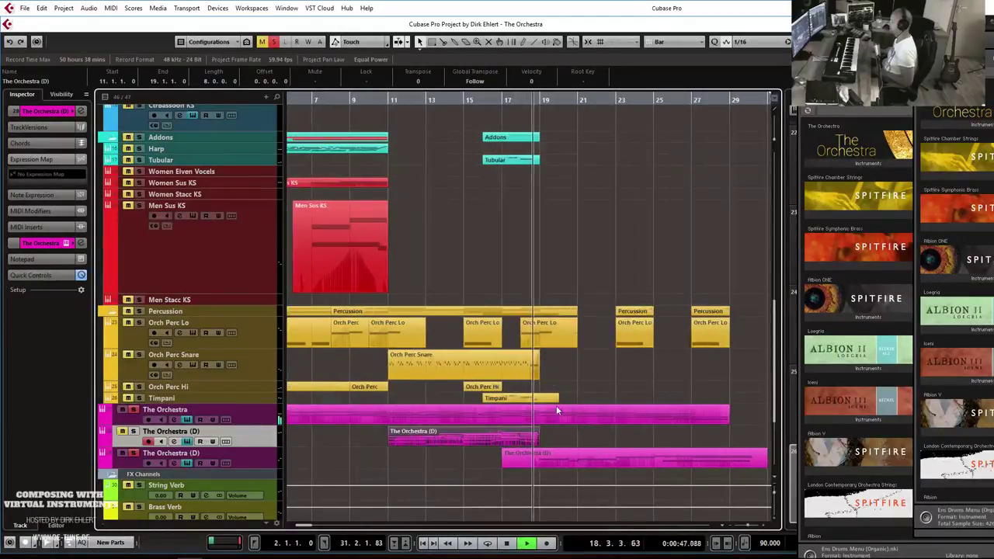
{"action": "key", "text": "g"}
{"action": "key", "text": "g"}
{"action": "key", "text": "g"}
{"action": "key", "text": "g"}
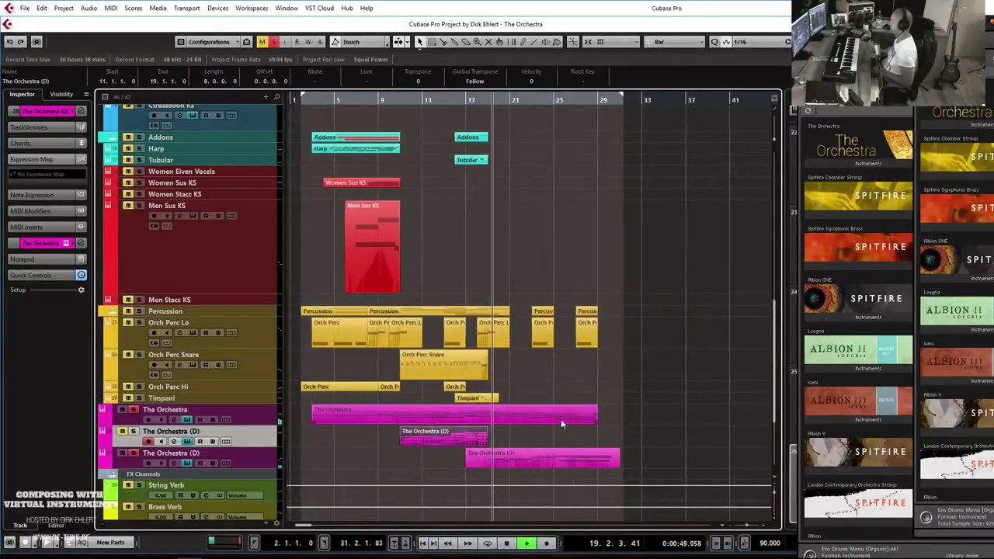
- Bring the Kontakt window with the Icy Lake patch back into view, stop playback, clear all solos and close the window
{"action": "left_click_drag", "start_coordinate": [993, 13], "coordinate": [549, 17]}
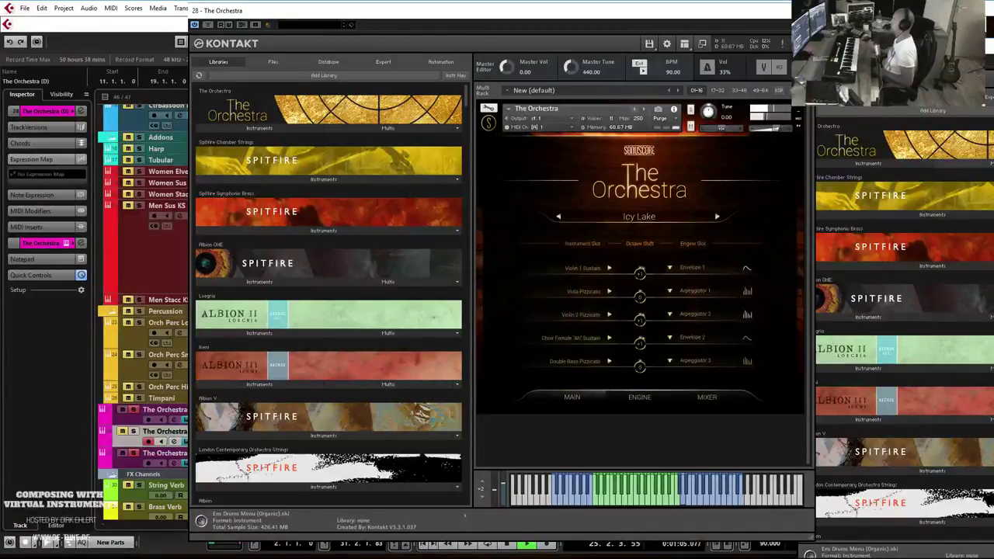
{"action": "left_click", "coordinate": [803, 10]}
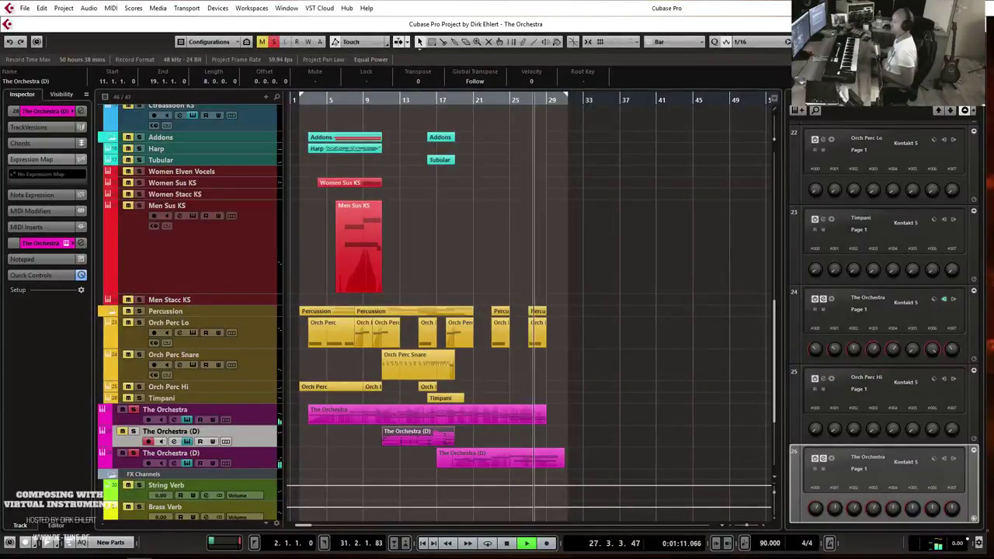
{"action": "left_click", "coordinate": [698, 246]}
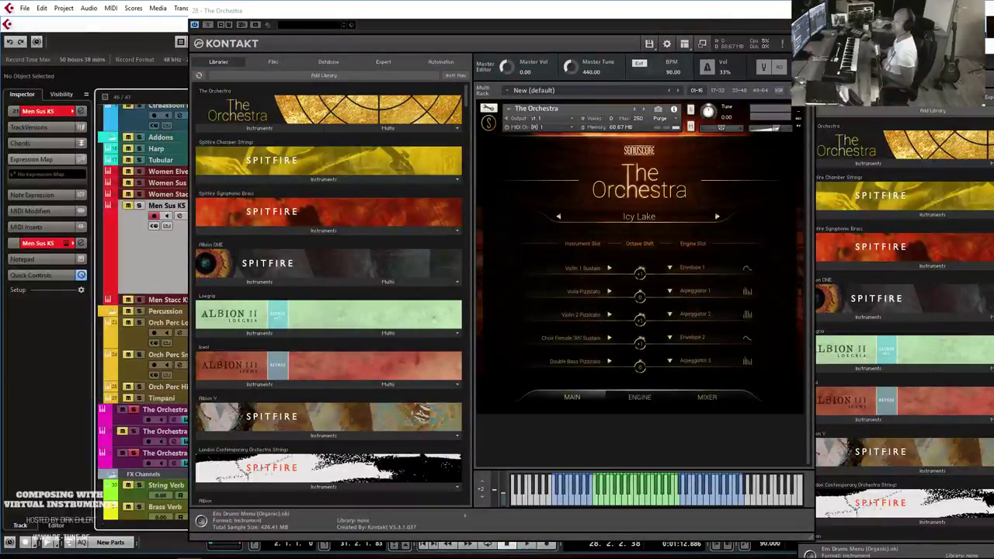
{"action": "key", "text": "ctrl+w"}
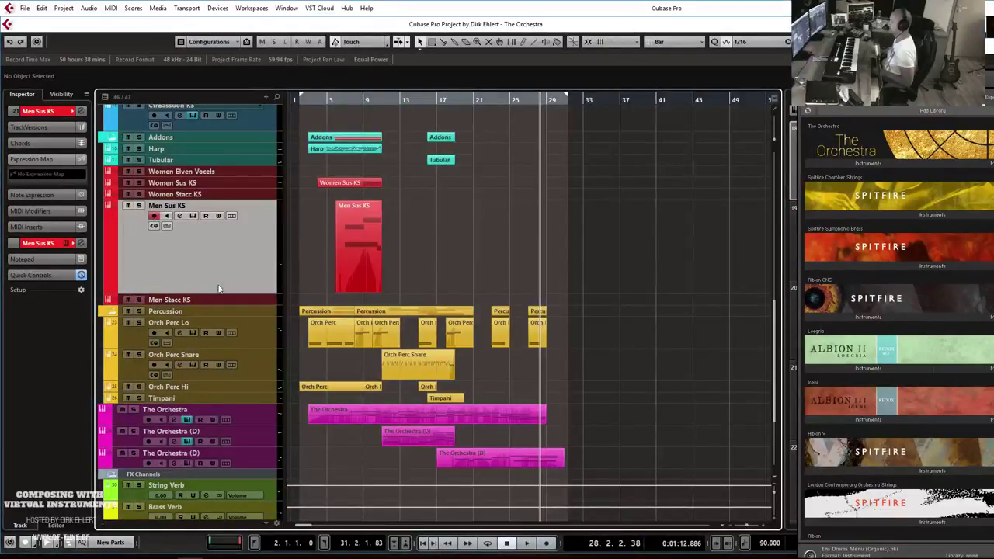
- Reduce the Men Sus KS track to a single-row height
{"action": "left_click_drag", "start_coordinate": [229, 291], "coordinate": [257, 223]}
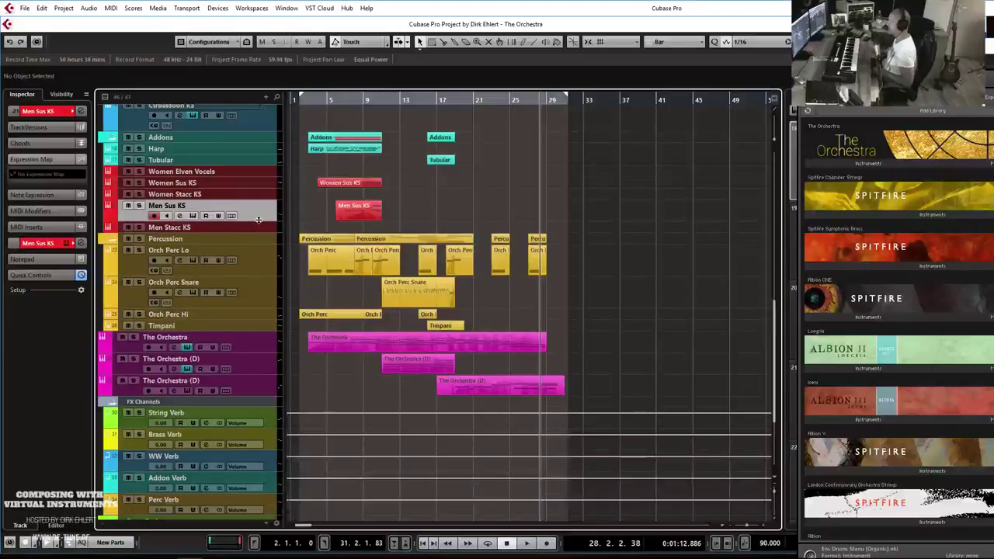
{"action": "key", "text": "g"}
{"action": "key", "text": "g"}
{"action": "key", "text": "g"}
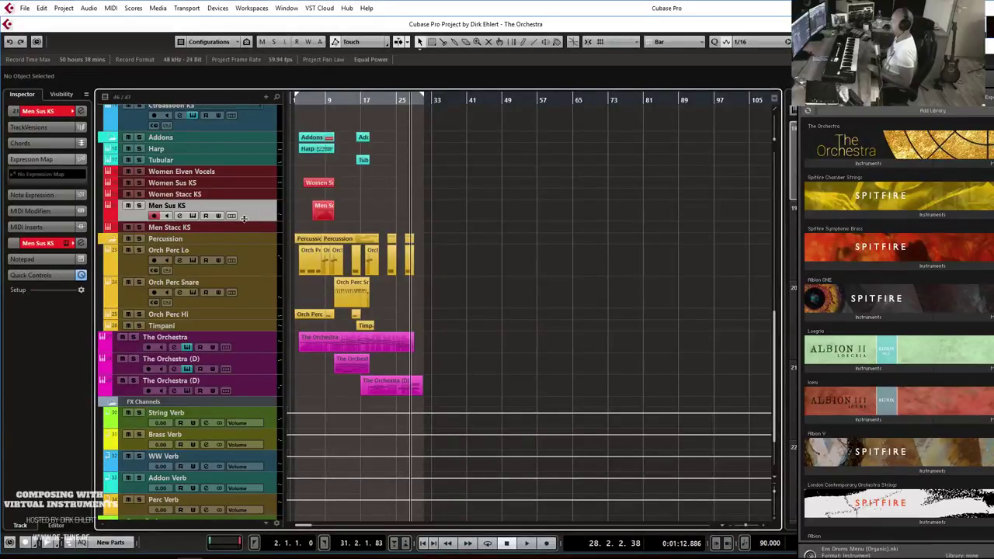
{"action": "left_click_drag", "start_coordinate": [244, 220], "coordinate": [246, 210]}
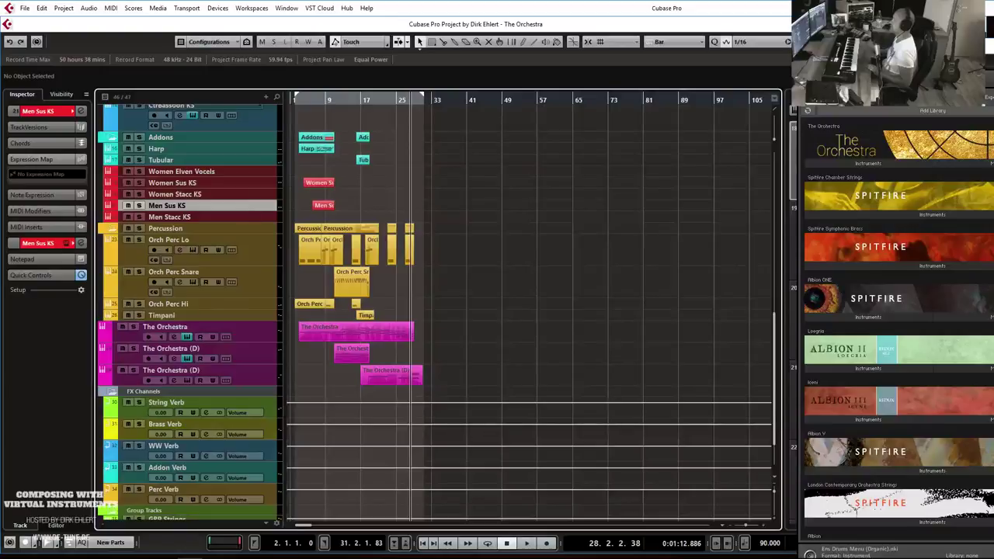
{"action": "key", "text": "alt+F4"}
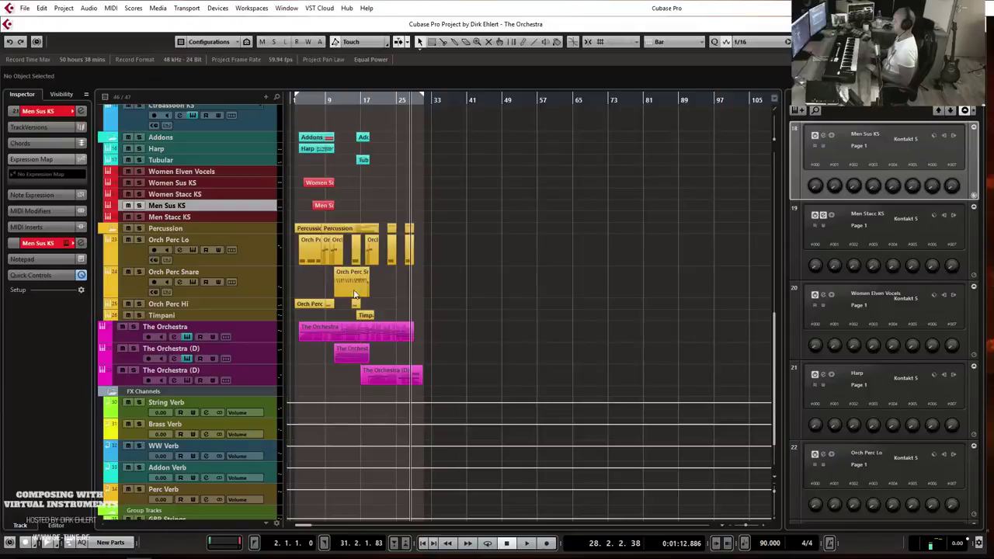
- Select the string tracks from Vln 1 KS to DB KS and reduce their heights together to two compact rows each
{"action": "left_click", "coordinate": [243, 348]}
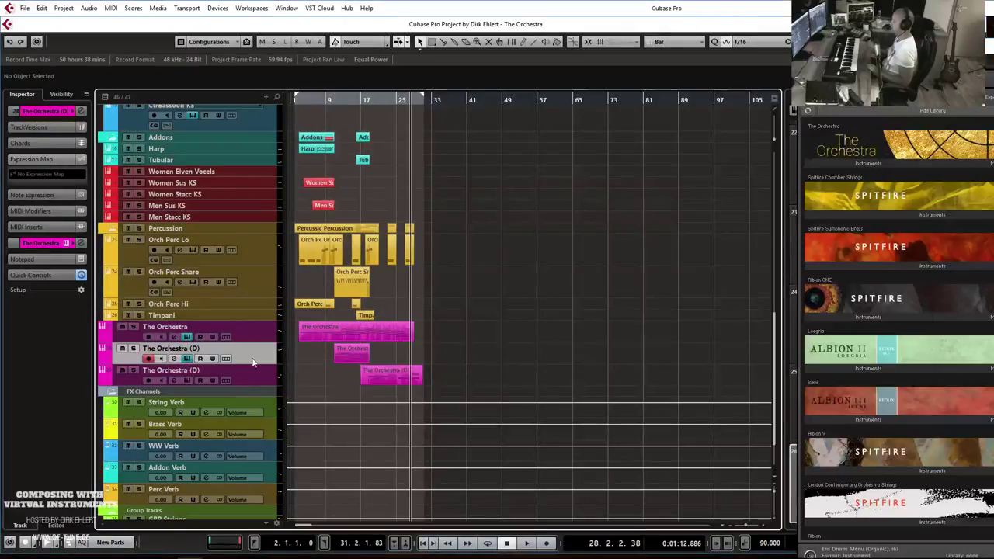
{"action": "scroll", "coordinate": [442, 255], "scroll_direction": "up", "scroll_amount": 3}
{"action": "scroll", "coordinate": [443, 254], "scroll_direction": "up", "scroll_amount": 5}
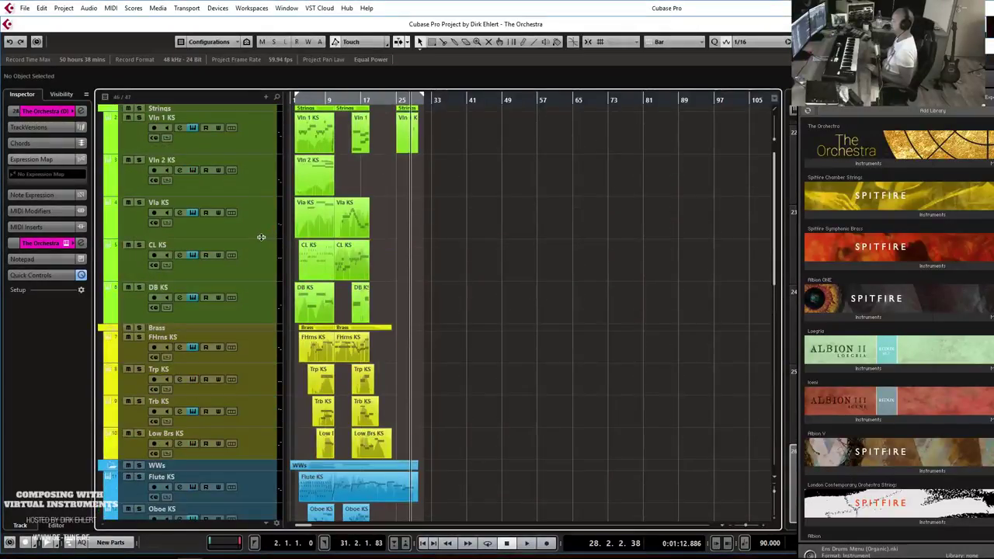
{"action": "left_click", "coordinate": [229, 140]}
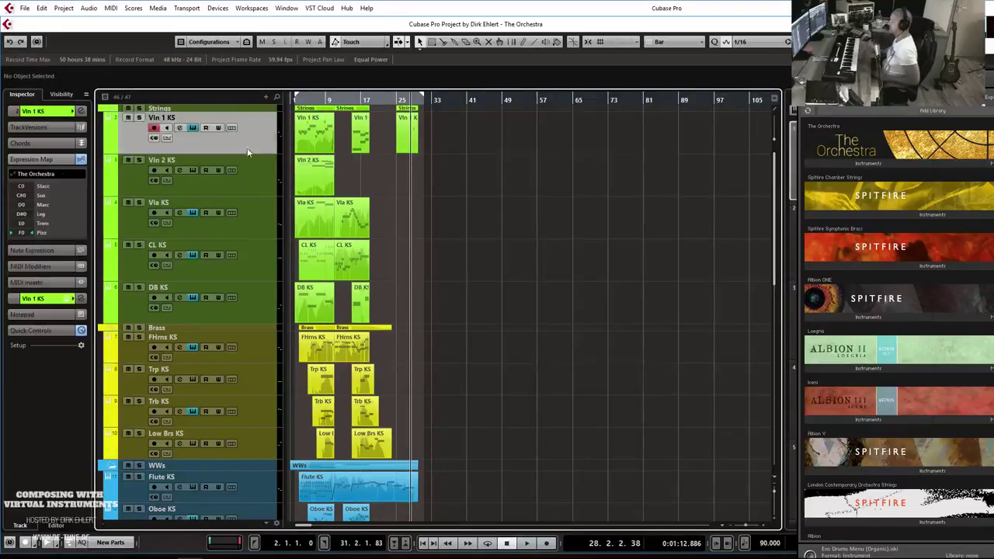
{"action": "left_click", "coordinate": [253, 296], "text": "shift"}
{"action": "left_click_drag", "start_coordinate": [261, 280], "coordinate": [262, 258]}
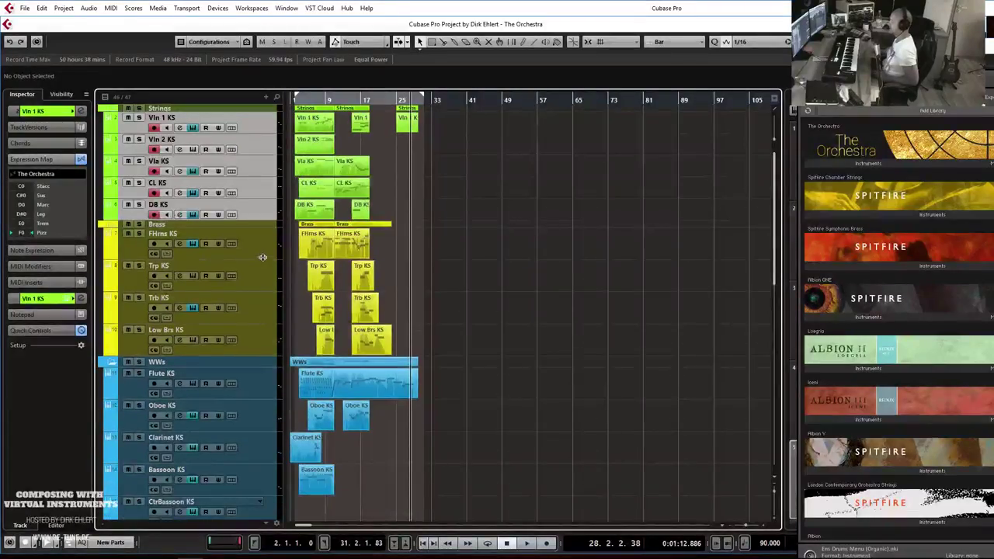
- Select the brass tracks from FHrns KS to Low Brs KS and reduce their heights together to match the strings
{"action": "left_click", "coordinate": [260, 256]}
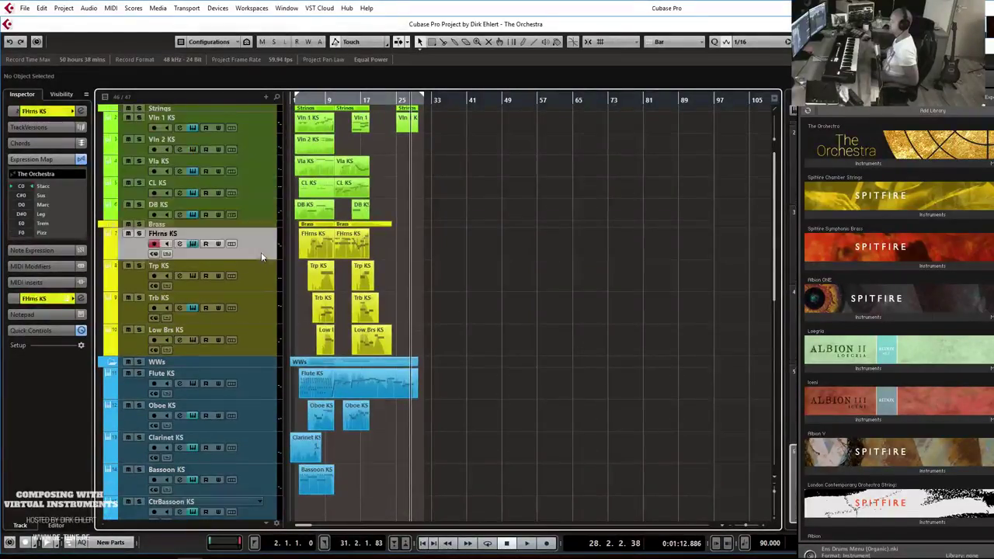
{"action": "left_click", "coordinate": [261, 327], "text": "shift"}
{"action": "left_click_drag", "start_coordinate": [261, 325], "coordinate": [262, 312]}
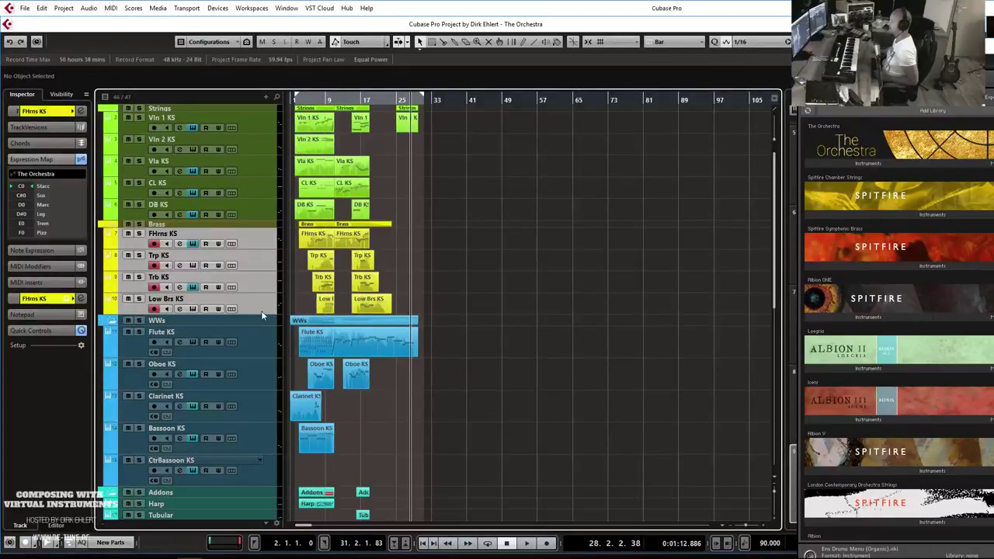
- Select the woodwind tracks from Flute KS to CtrBassoon KS and reduce their heights together to match the brass
{"action": "left_click", "coordinate": [226, 334]}
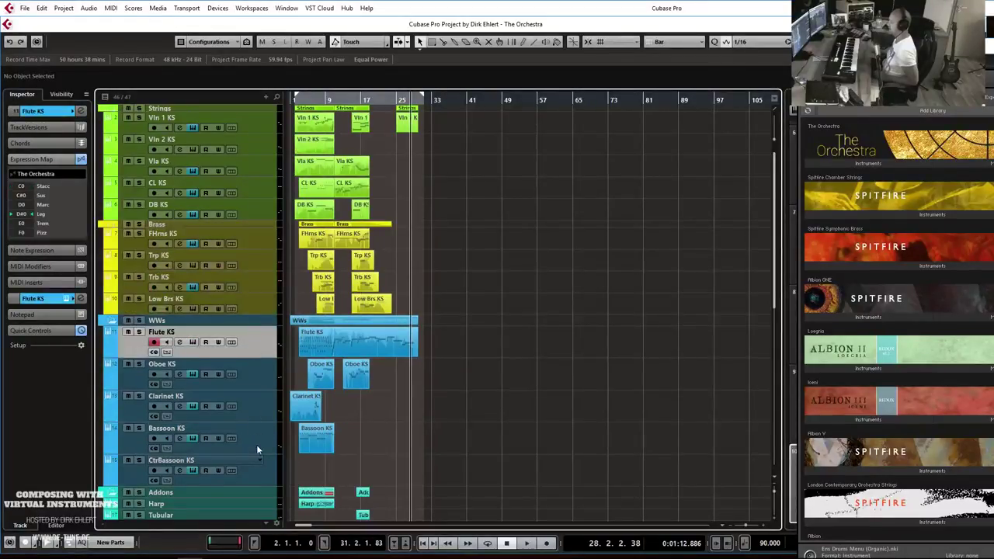
{"action": "left_click", "coordinate": [265, 474], "text": "shift"}
{"action": "left_click_drag", "start_coordinate": [261, 453], "coordinate": [260, 443]}
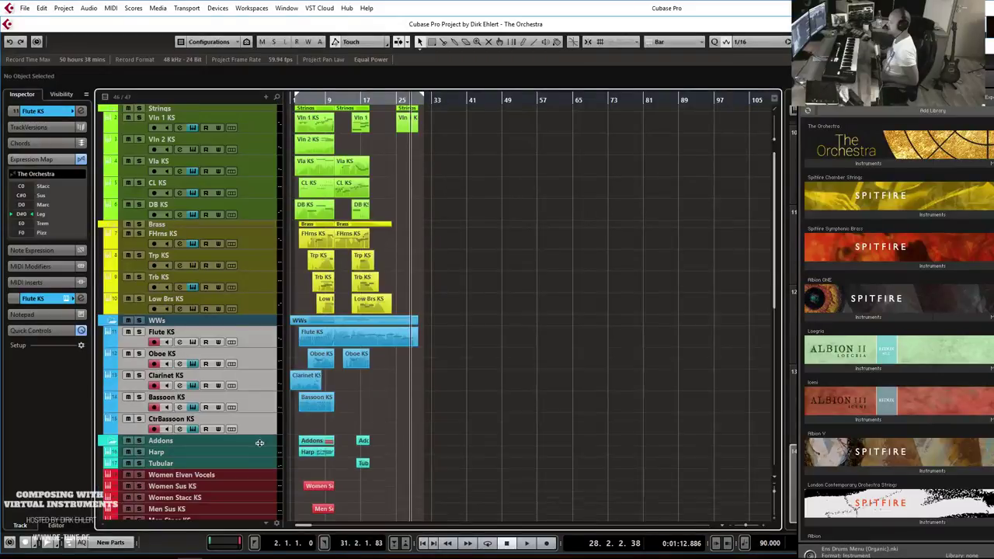
- Save the cleaned-up project as a new version
{"action": "scroll", "coordinate": [303, 419], "scroll_direction": "down", "scroll_amount": 4}
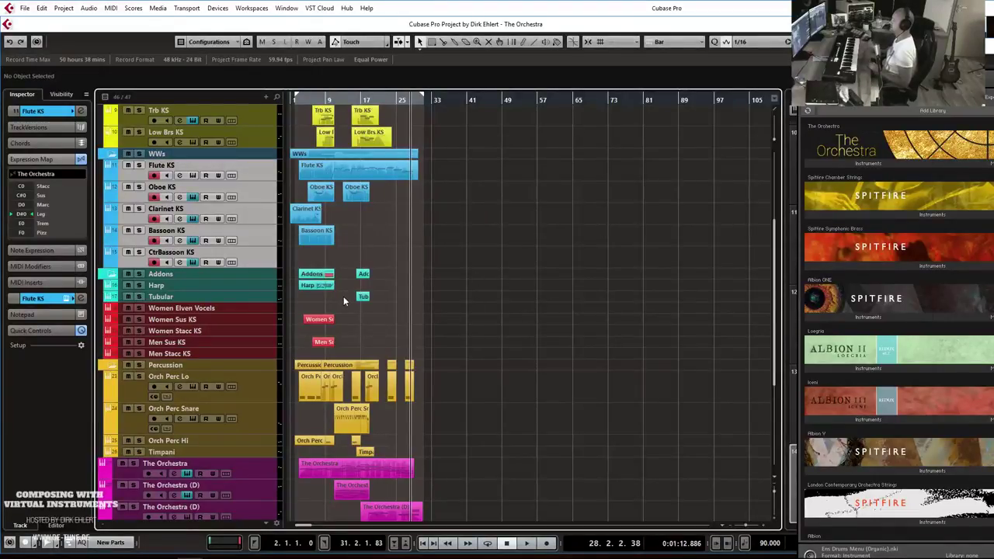
{"action": "scroll", "coordinate": [443, 240], "scroll_direction": "down", "scroll_amount": 3}
{"action": "scroll", "coordinate": [444, 240], "scroll_direction": "up", "scroll_amount": 5}
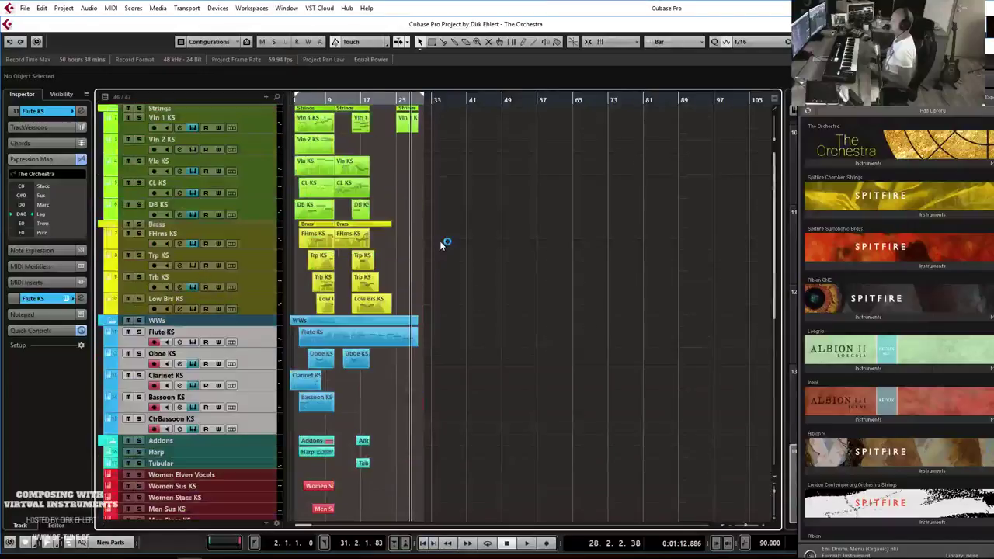
{"action": "left_click", "coordinate": [26, 8]}
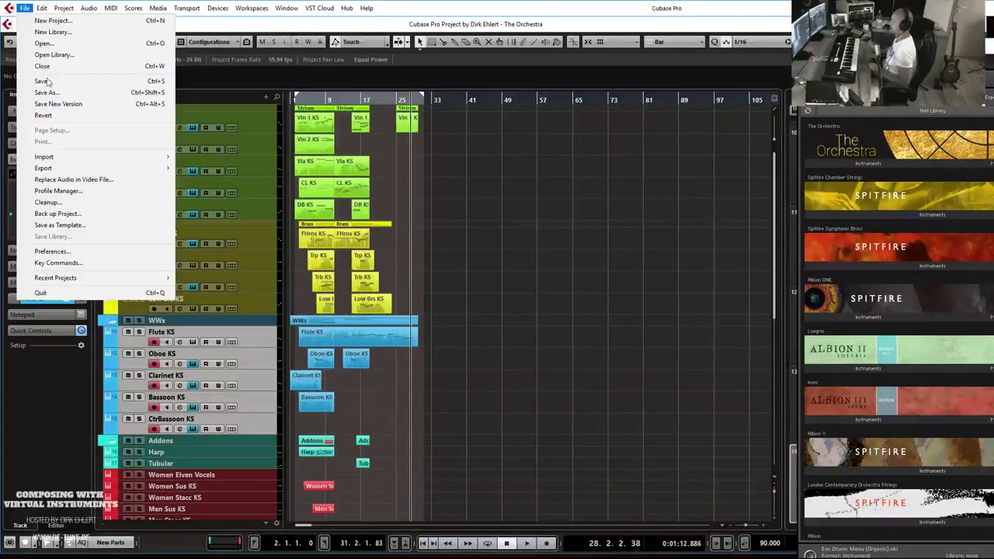
{"action": "left_click", "coordinate": [59, 104]}
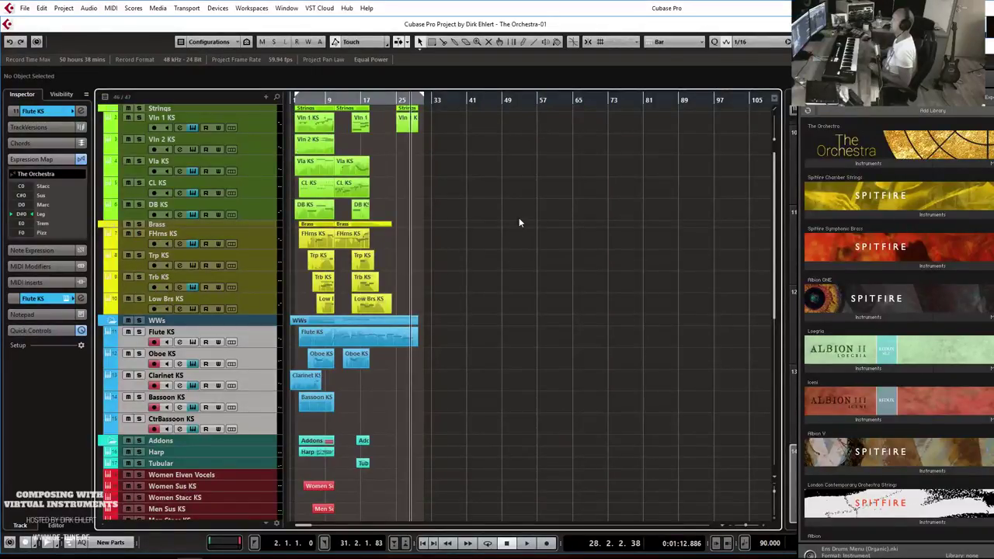
- Delete all parts from every track of the arrangement, leaving an empty template, and select only the Flute KS track
{"action": "scroll", "coordinate": [520, 223], "scroll_direction": "down", "scroll_amount": 6}
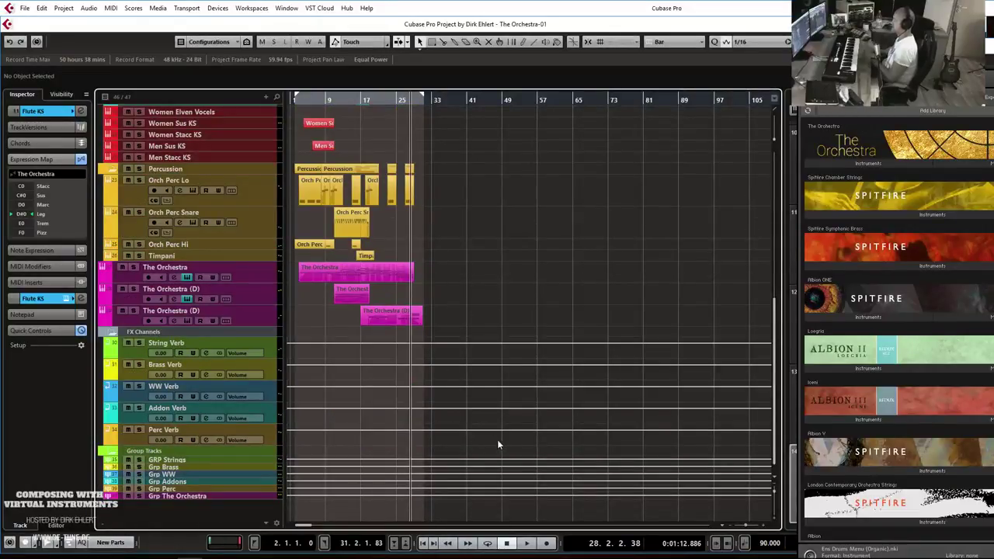
{"action": "scroll", "coordinate": [496, 440], "scroll_direction": "up", "scroll_amount": 8}
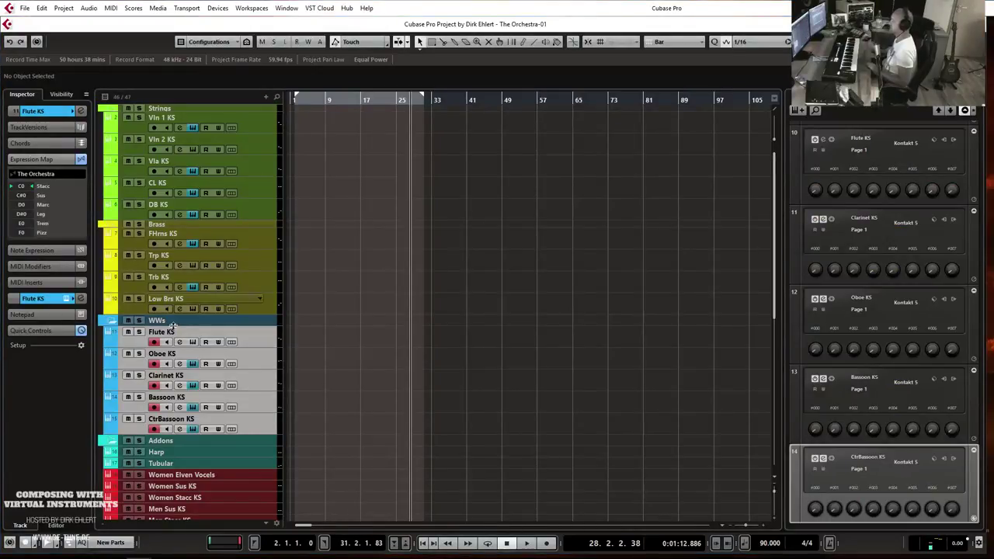
{"action": "left_click", "coordinate": [241, 333]}
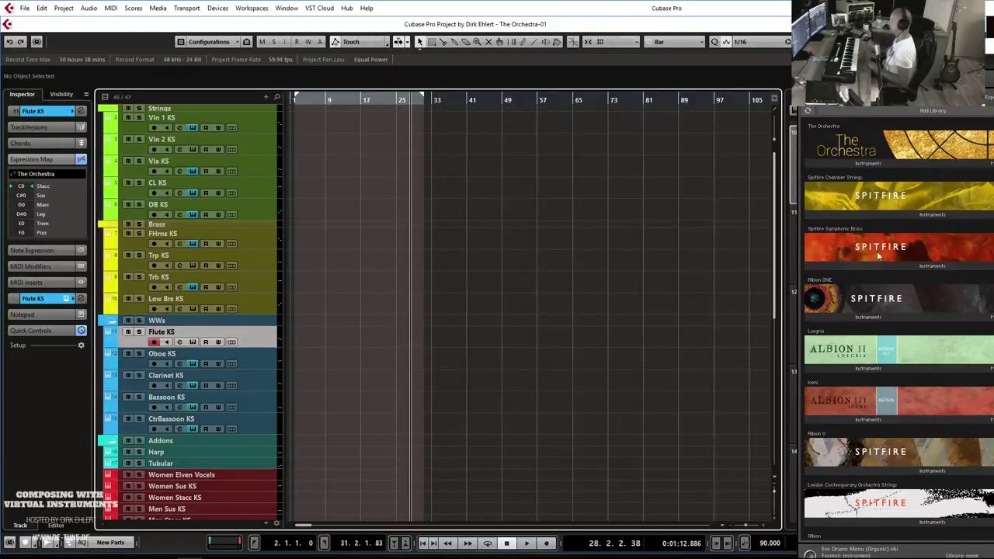
- Select the Vln 1 KS track and collapse the FX Channels folder with its reverb tracks
{"action": "left_click", "coordinate": [248, 126]}
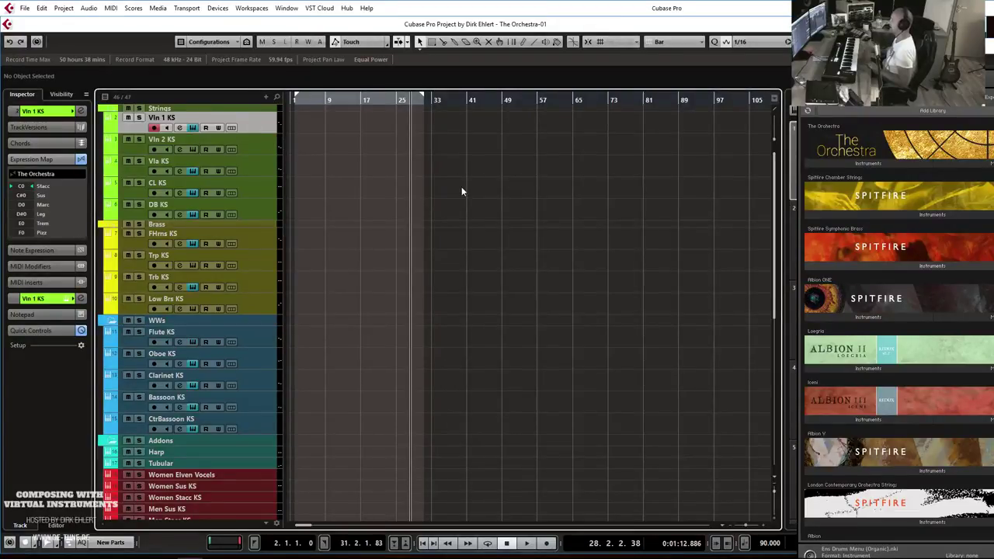
{"action": "scroll", "coordinate": [454, 192], "scroll_direction": "down", "scroll_amount": 5}
{"action": "scroll", "coordinate": [450, 202], "scroll_direction": "up", "scroll_amount": 5}
{"action": "scroll", "coordinate": [450, 202], "scroll_direction": "down", "scroll_amount": 5}
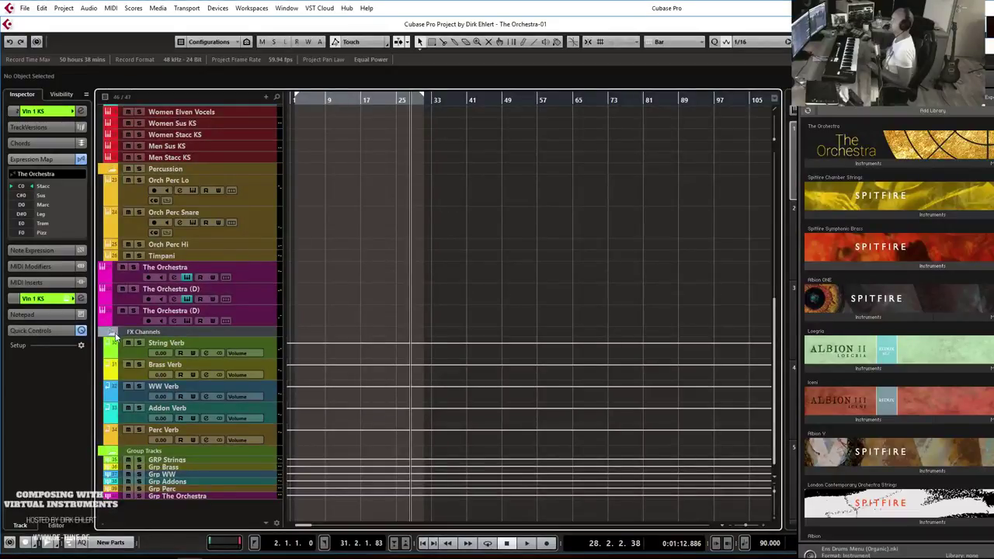
{"action": "scroll", "coordinate": [109, 336], "scroll_direction": "up", "scroll_amount": 3}
{"action": "scroll", "coordinate": [496, 341], "scroll_direction": "up", "scroll_amount": 7}
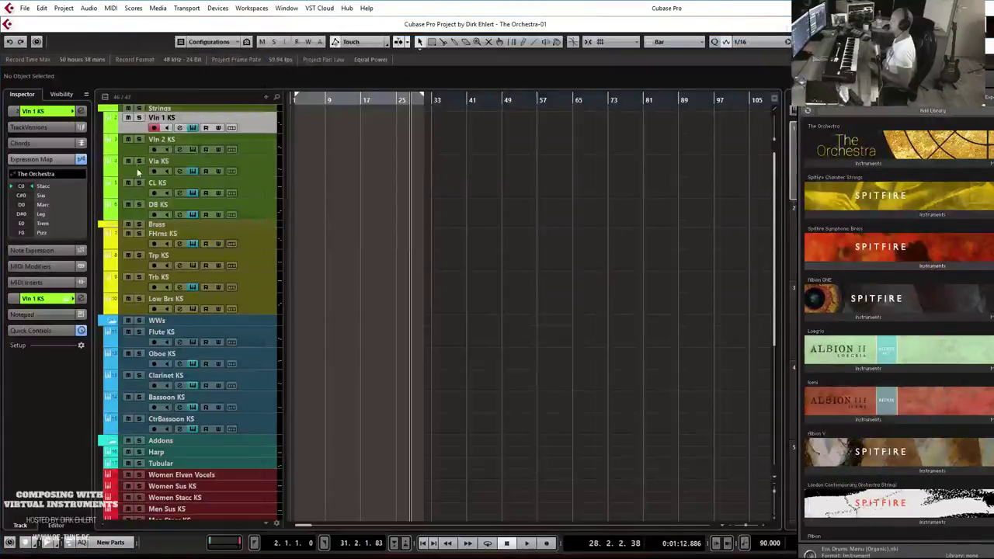
- Review the template's sections by selecting the FHrns KS, Flute KS and Harp tracks in turn
{"action": "left_click", "coordinate": [159, 238]}
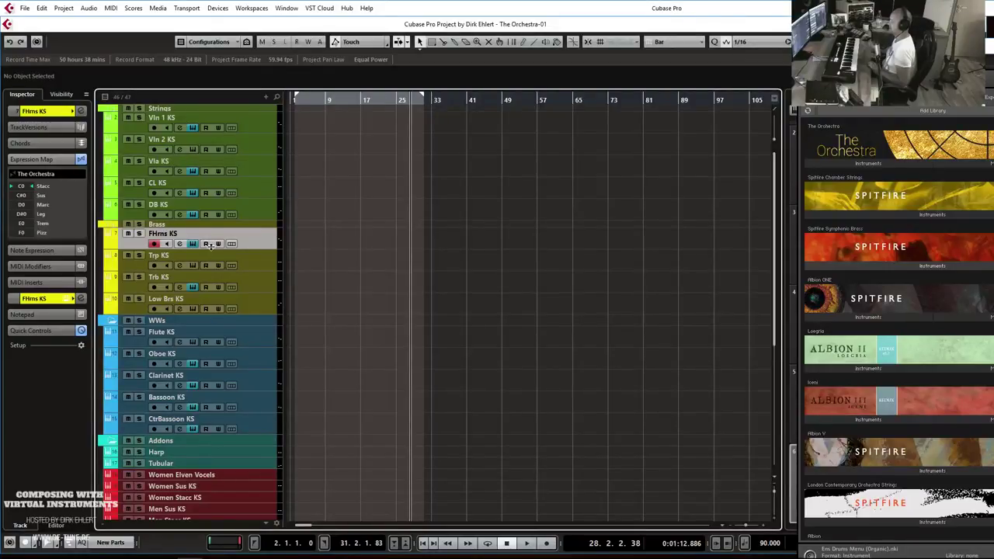
{"action": "scroll", "coordinate": [571, 290], "scroll_direction": "down", "scroll_amount": 6}
{"action": "scroll", "coordinate": [572, 291], "scroll_direction": "up", "scroll_amount": 4}
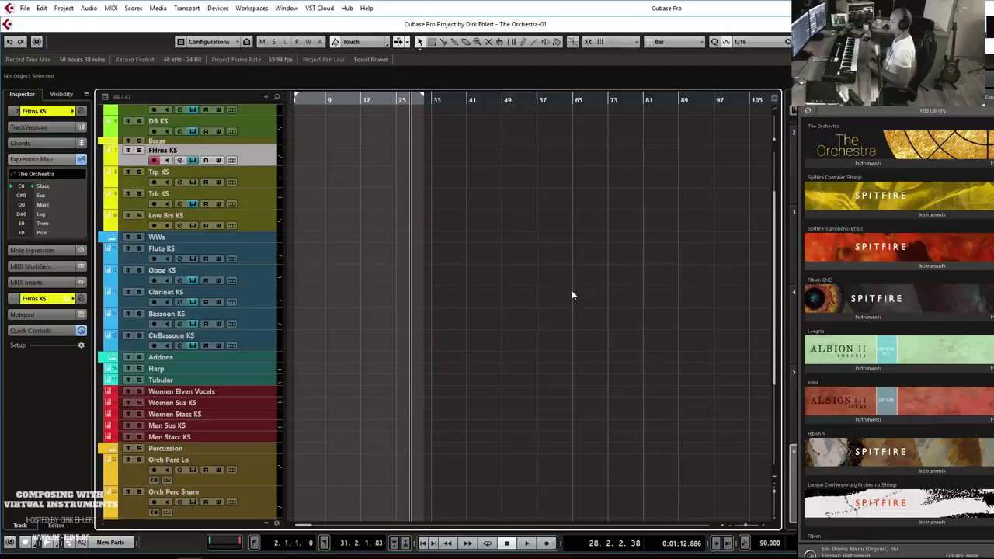
{"action": "left_click", "coordinate": [272, 261]}
{"action": "scroll", "coordinate": [397, 311], "scroll_direction": "down", "scroll_amount": 4}
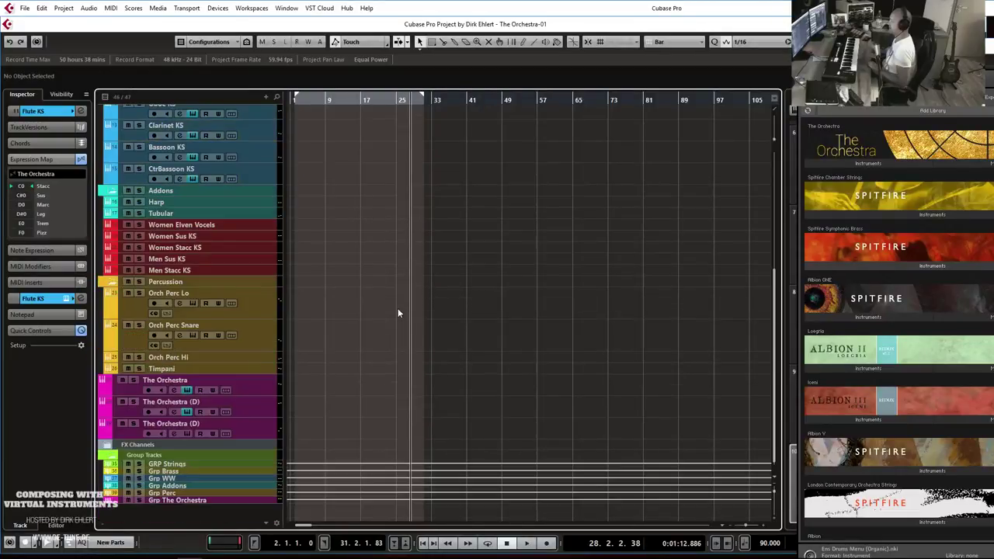
{"action": "left_click", "coordinate": [176, 202]}
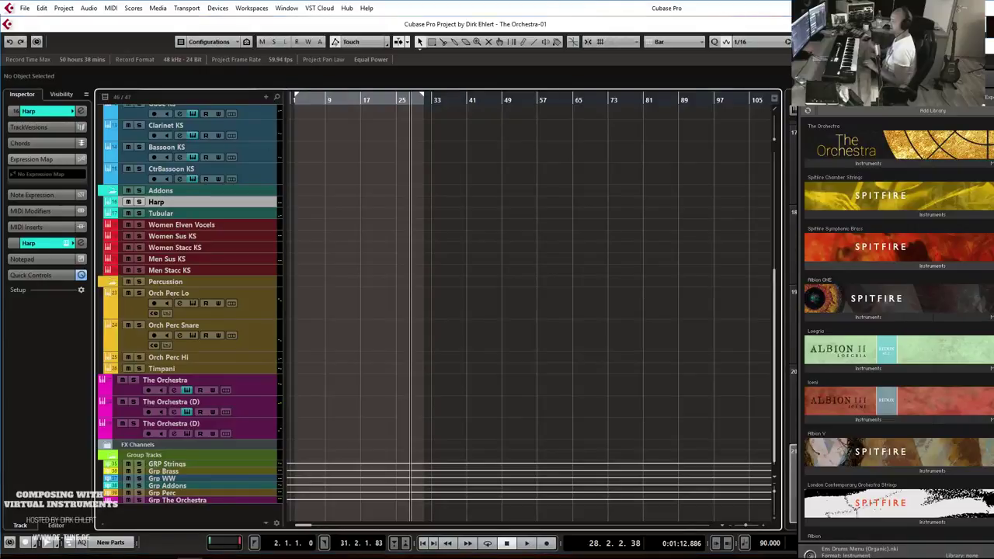
- Open the MixConsole and examine the VerbSuite Classics reverb inserted on the WW Verb channel, closing the plug-in afterward
{"action": "key", "text": "F3"}
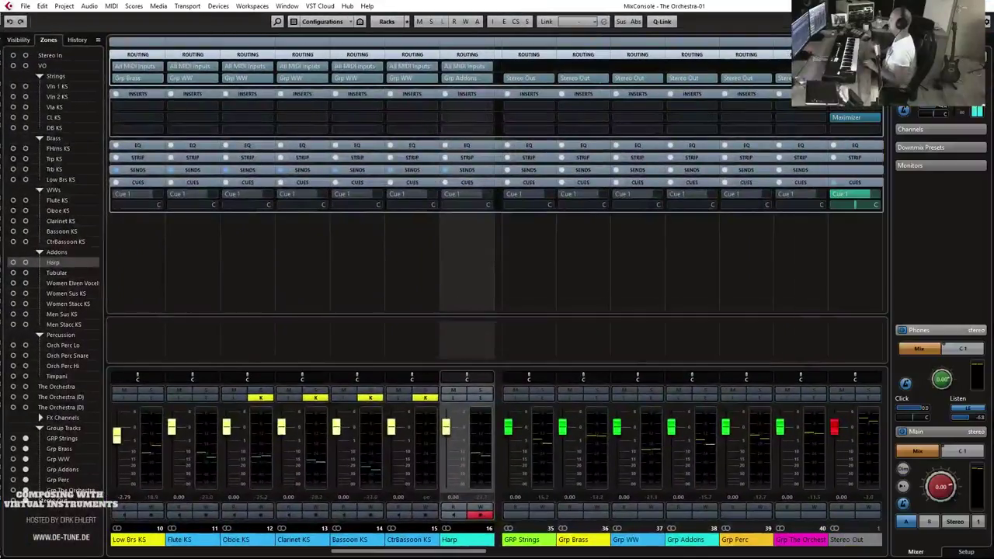
{"action": "left_click_drag", "start_coordinate": [455, 552], "coordinate": [912, 547]}
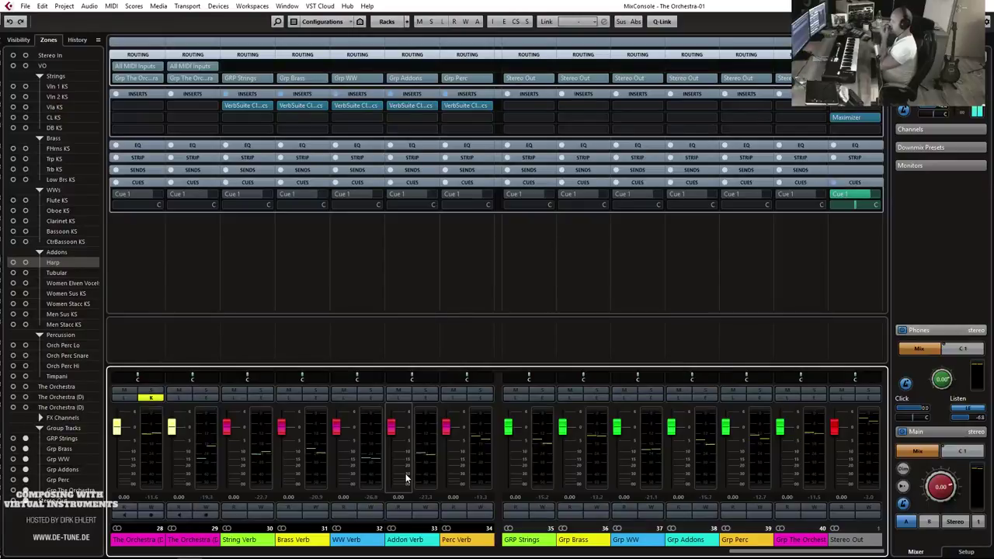
{"action": "left_click", "coordinate": [354, 106]}
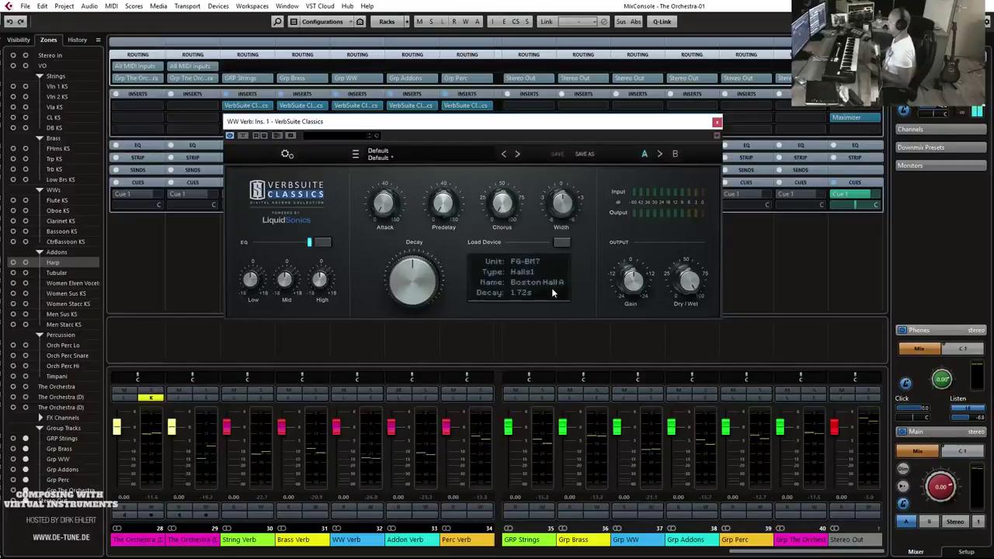
{"action": "left_click", "coordinate": [715, 122]}
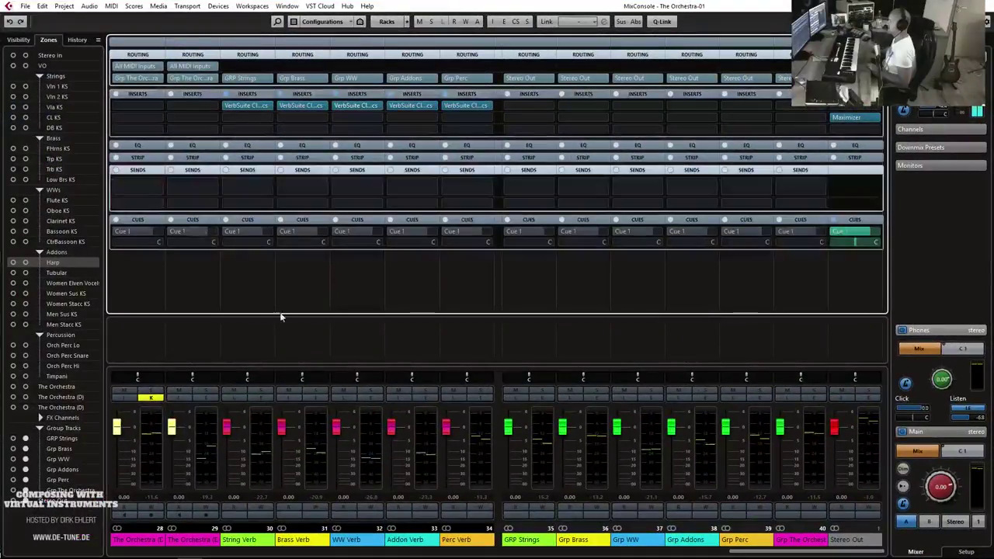
- Expand the sends rack, examine the brass and woodwind reverb sends and the Trp KS channel settings, and return to the project window
{"action": "left_click", "coordinate": [713, 551]}
{"action": "left_click_drag", "start_coordinate": [712, 552], "coordinate": [284, 554]}
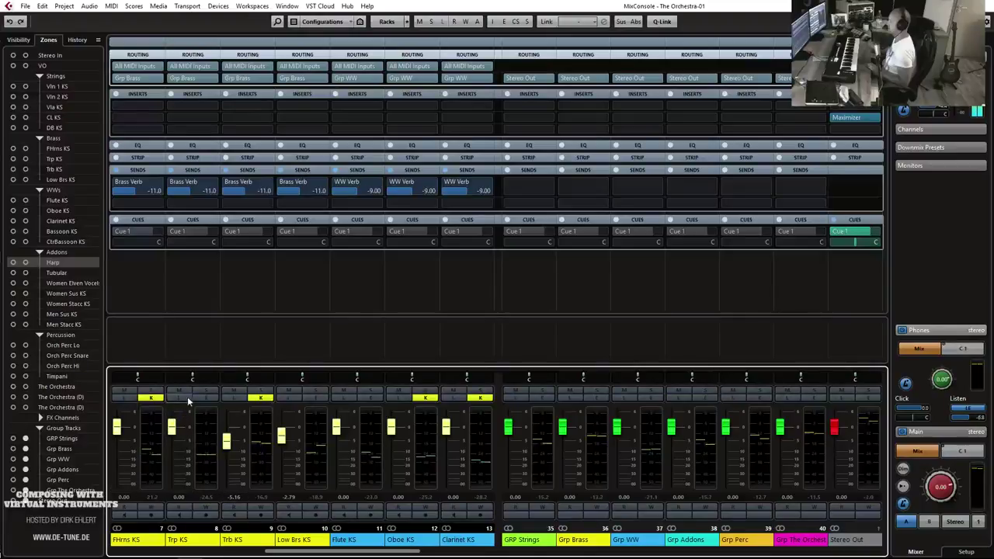
{"action": "left_click", "coordinate": [209, 397]}
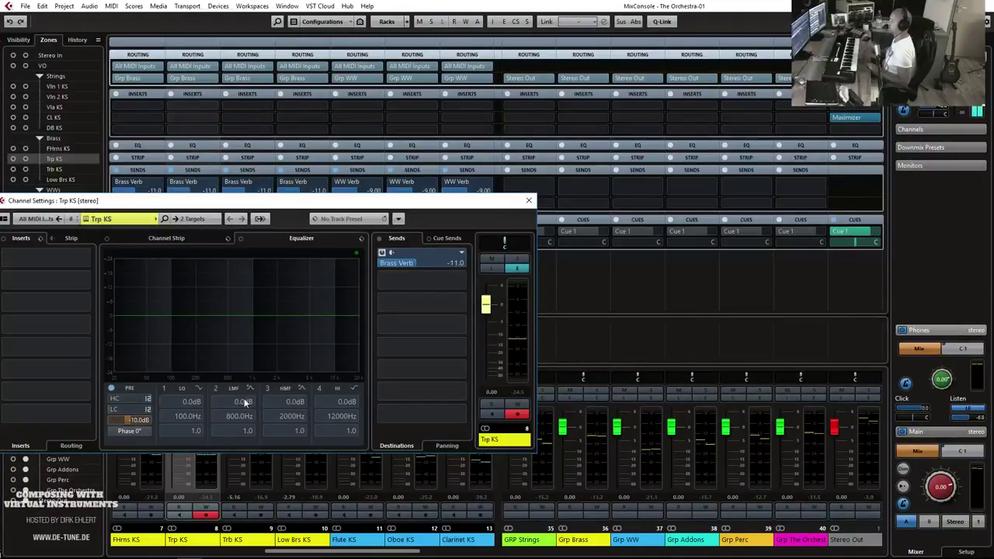
{"action": "left_click", "coordinate": [528, 201]}
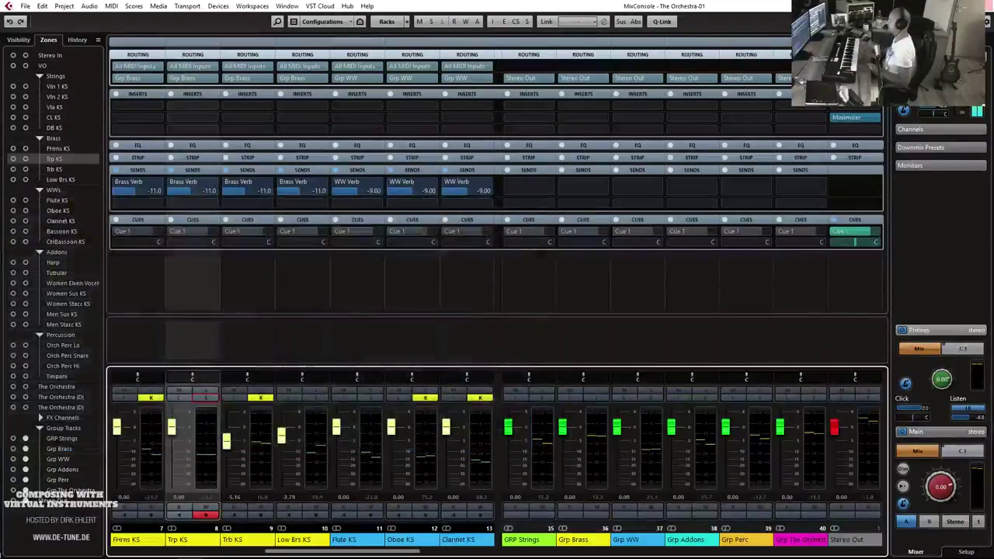
{"action": "left_click_drag", "start_coordinate": [714, 6], "coordinate": [0, 2]}
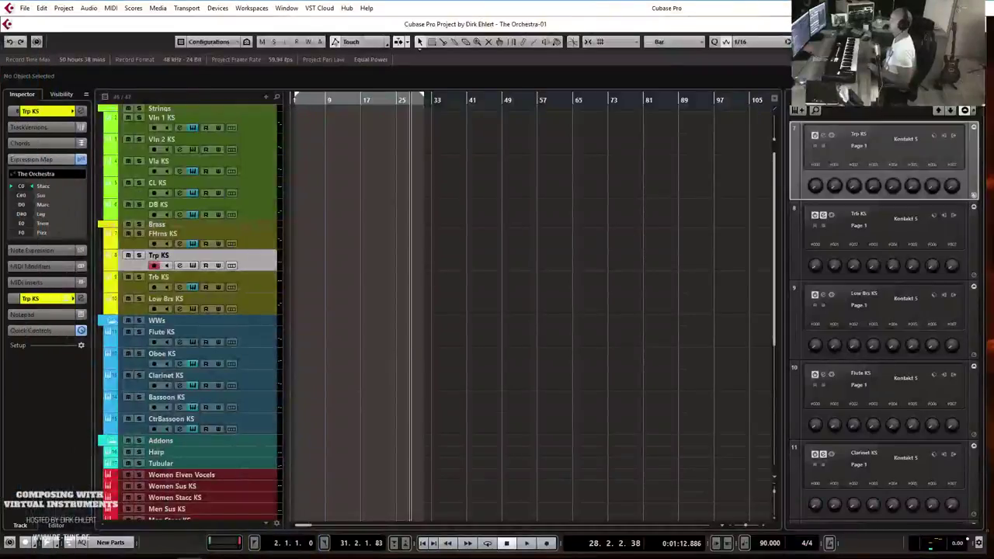
- Select the Vln 1 KS track, move the project cursor to the left locator at bar 2, and zoom in horizontally to roughly ten bars
{"action": "left_click", "coordinate": [218, 117]}
{"action": "key", "text": "KP_1"}
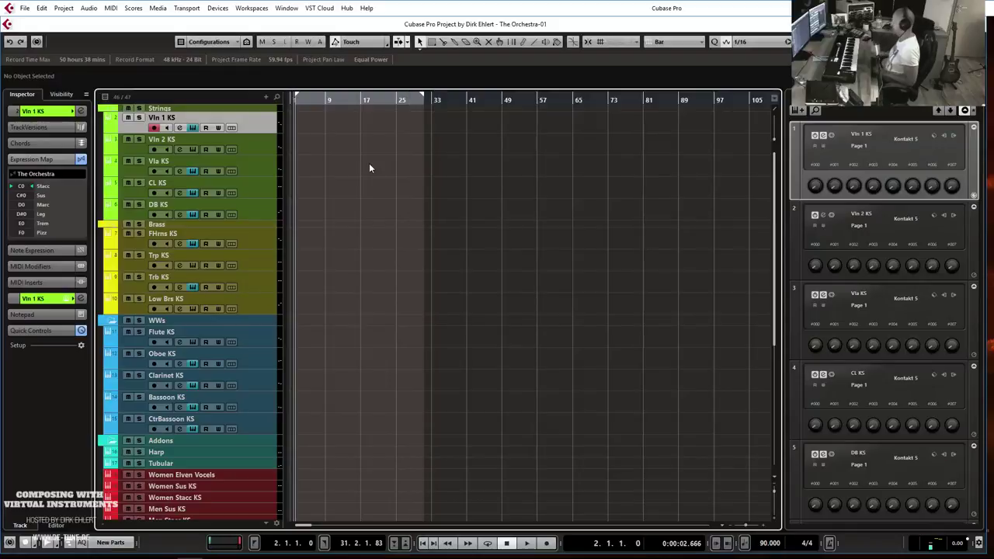
{"action": "key", "text": "h"}
{"action": "key", "text": "h"}
{"action": "key", "text": "h"}
{"action": "key", "text": "h"}
{"action": "key", "text": "h"}
{"action": "key", "text": "h"}
{"action": "key", "text": "h"}
{"action": "key", "text": "h"}
{"action": "key", "text": "h"}
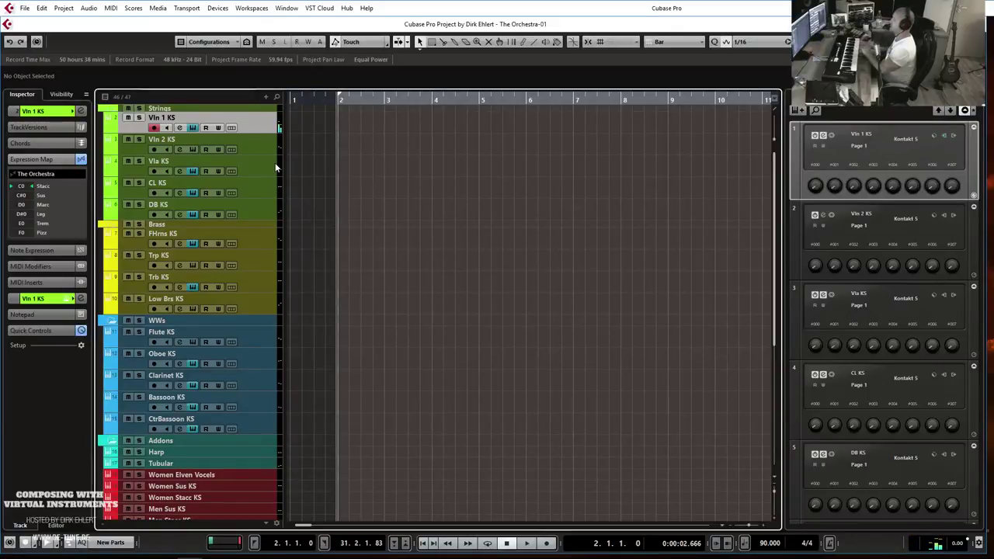
- Select the first The Orchestra track below the percussion and open its Kontakt instrument
{"action": "scroll", "coordinate": [430, 252], "scroll_direction": "down", "scroll_amount": 5}
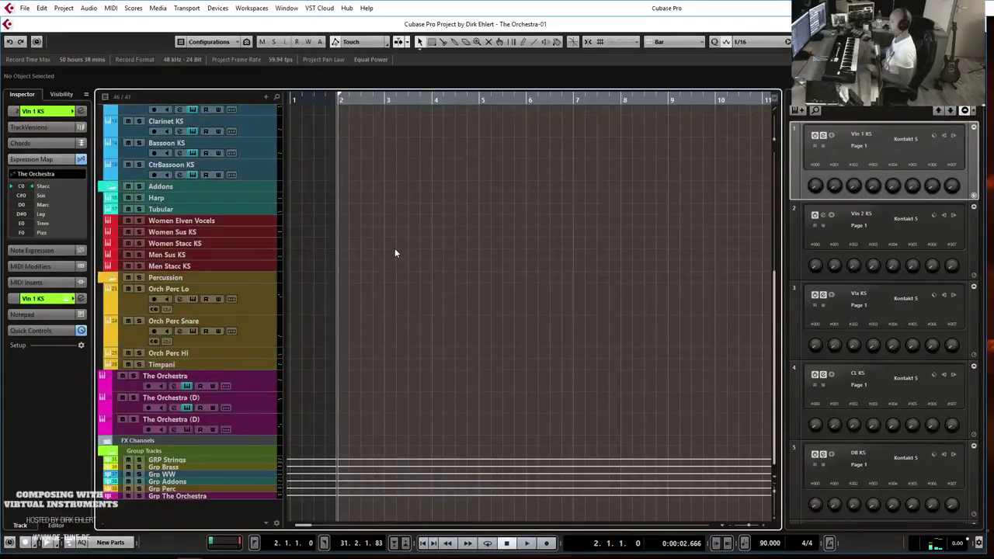
{"action": "right_click", "coordinate": [264, 379]}
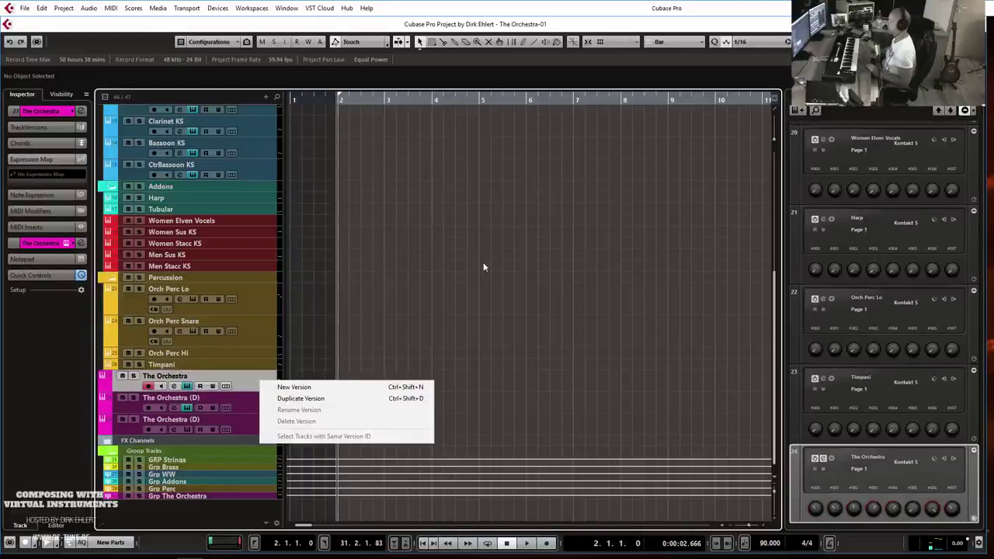
{"action": "left_click", "coordinate": [214, 382]}
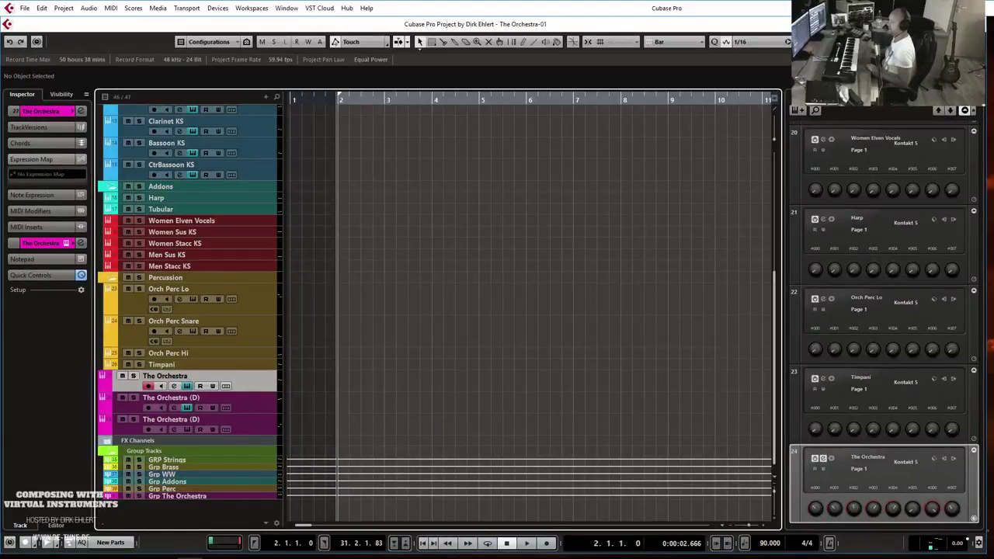
{"action": "left_click", "coordinate": [67, 243]}
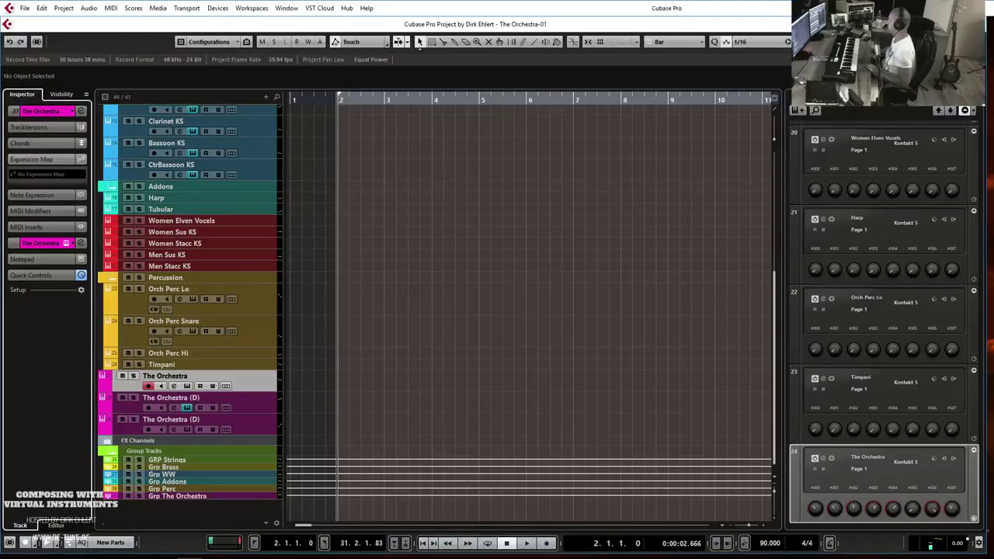
{"action": "mouse_move", "coordinate": [992, 46]}
{"action": "left_mouse_down"}
{"action": "mouse_move", "coordinate": [440, 34]}
{"action": "mouse_move", "coordinate": [993, 48]}
{"action": "left_mouse_up"}
{"action": "left_click", "coordinate": [187, 385]}
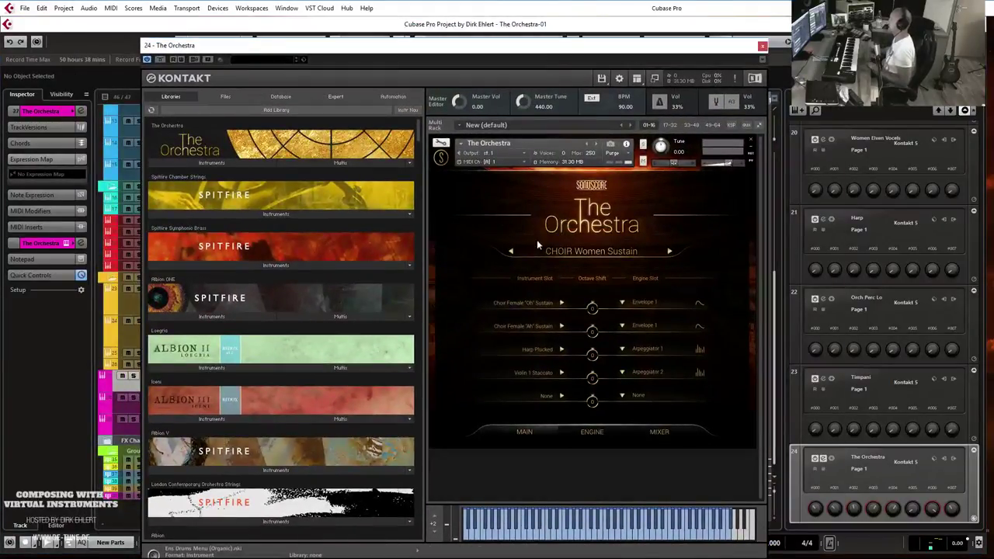
- Open The Orchestra's preset browser and display the second page of the Orchestral Rhythms presets
{"action": "left_click", "coordinate": [590, 253]}
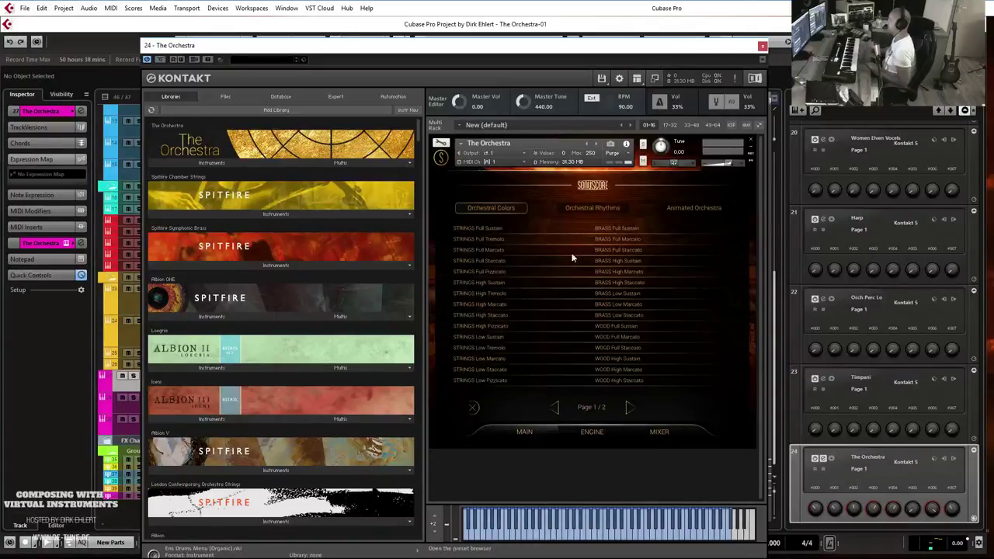
{"action": "left_click", "coordinate": [691, 207]}
{"action": "left_click", "coordinate": [609, 213]}
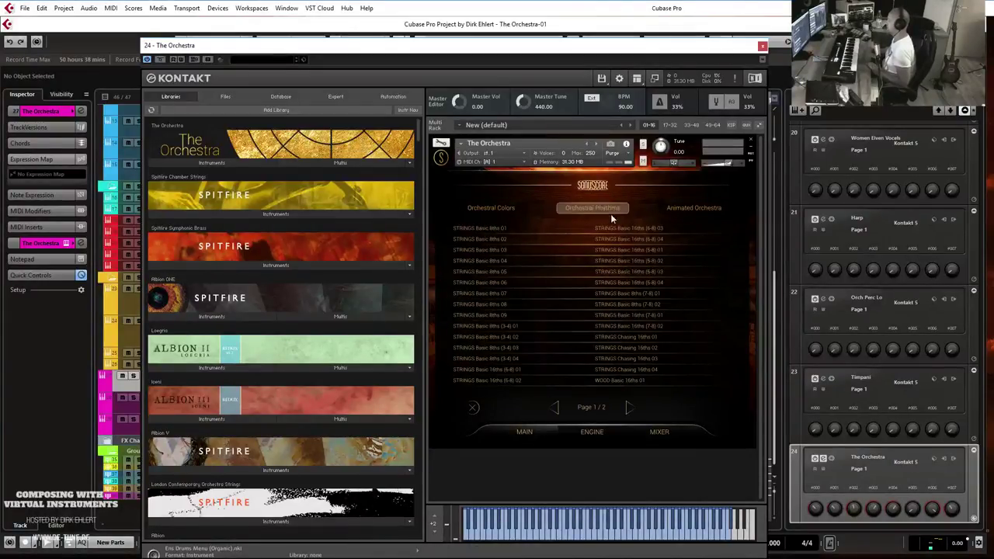
{"action": "left_click", "coordinate": [629, 407]}
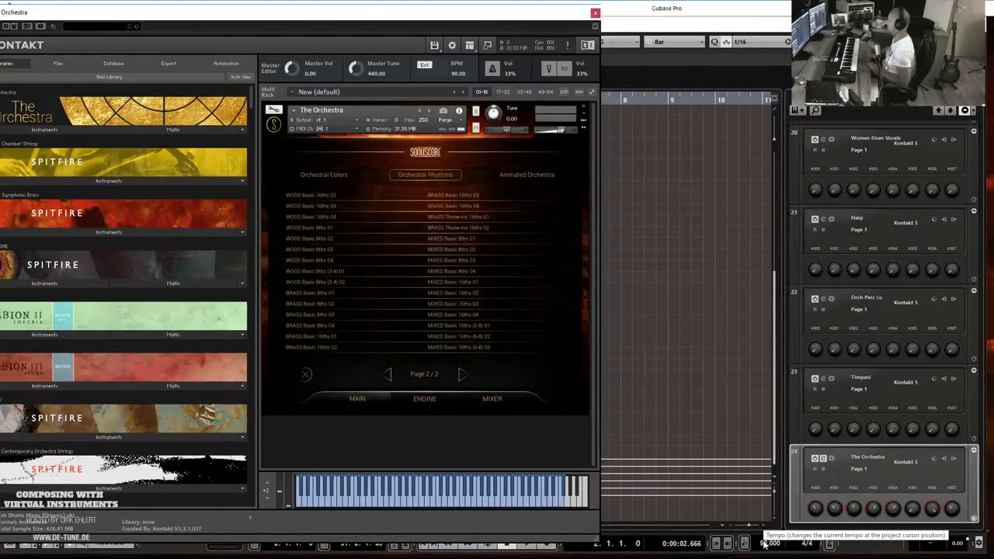
- Set the project tempo to 116 BPM and load the MIXED Basic 8ths 04 preset
{"action": "double_click", "coordinate": [764, 543]}
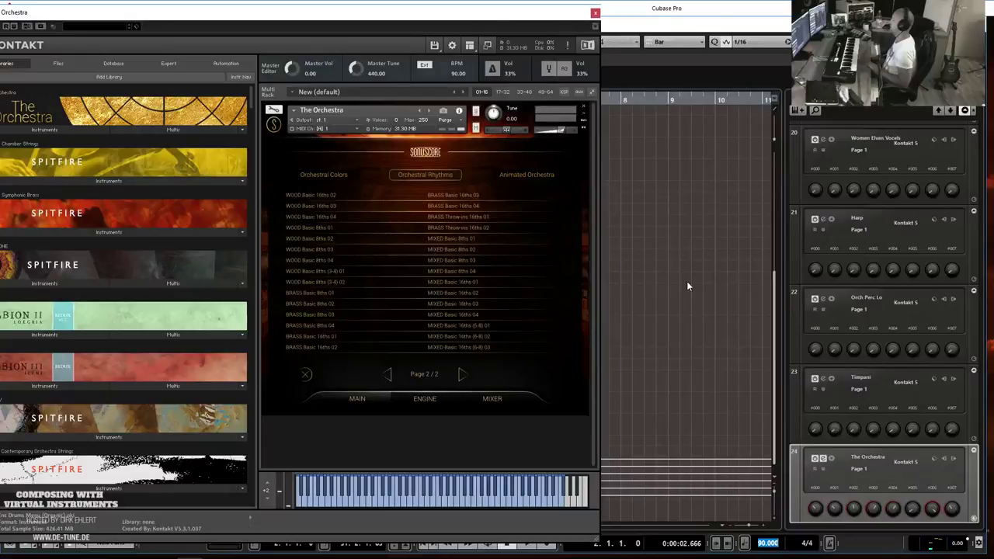
{"action": "type", "text": "116"}
{"action": "key", "text": "Return"}
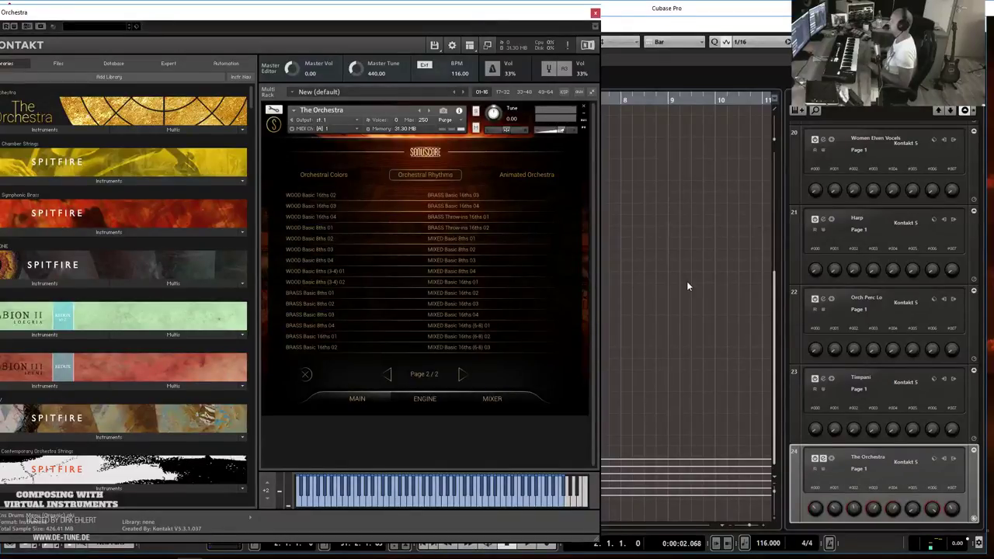
{"action": "left_click", "coordinate": [458, 273]}
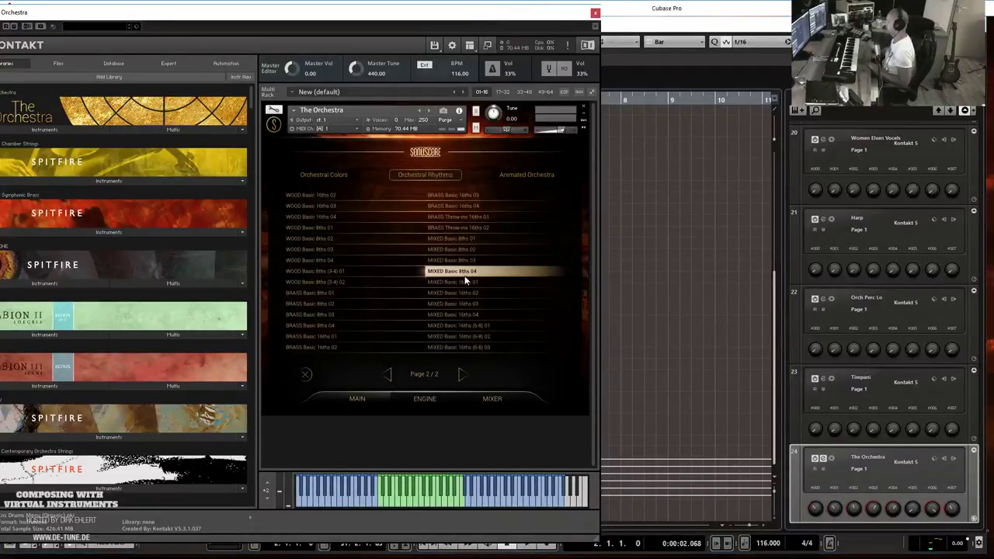
- Audition the MIXED Basic 8ths 04, MIXED Basic 16ths 01, BRASS Basic 16ths 01 and MIXED Basic 16ths (6-8) 03 rhythm presets in turn
{"action": "left_click", "coordinate": [458, 277]}
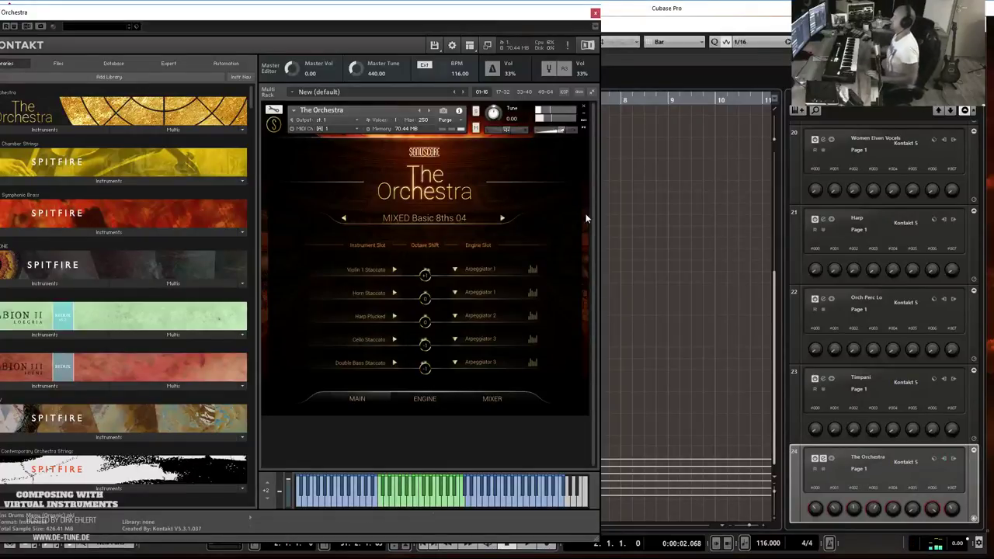
{"action": "left_click", "coordinate": [500, 218]}
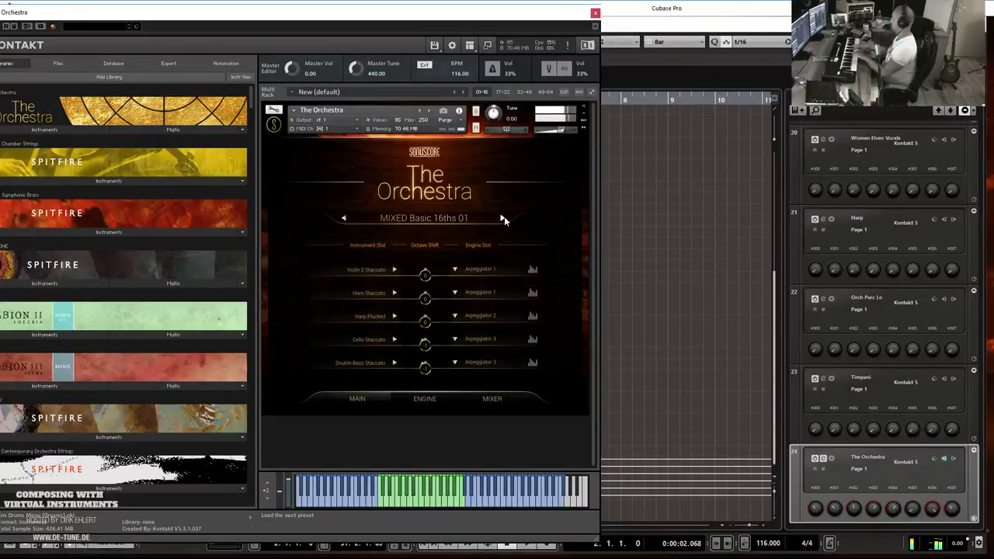
{"action": "left_click", "coordinate": [409, 220]}
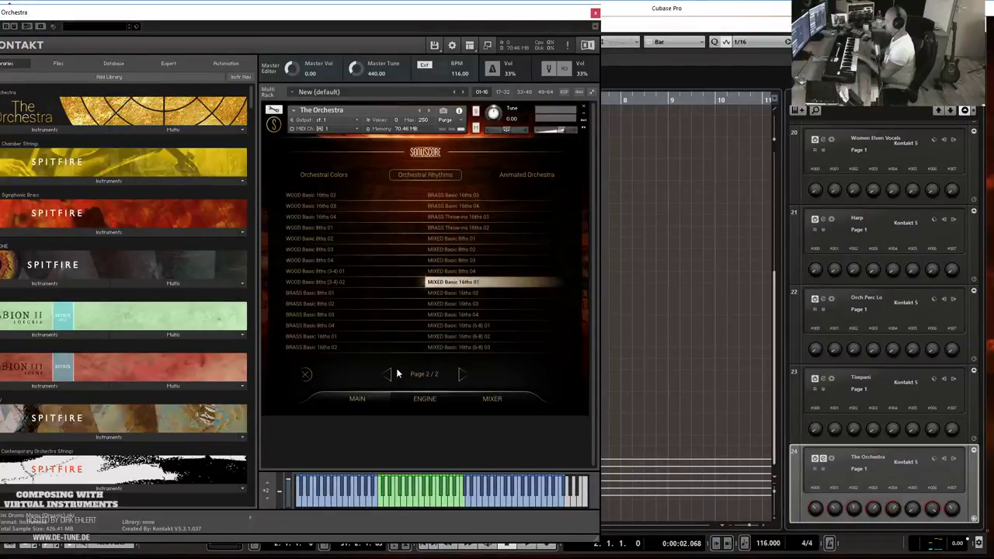
{"action": "left_click", "coordinate": [325, 336]}
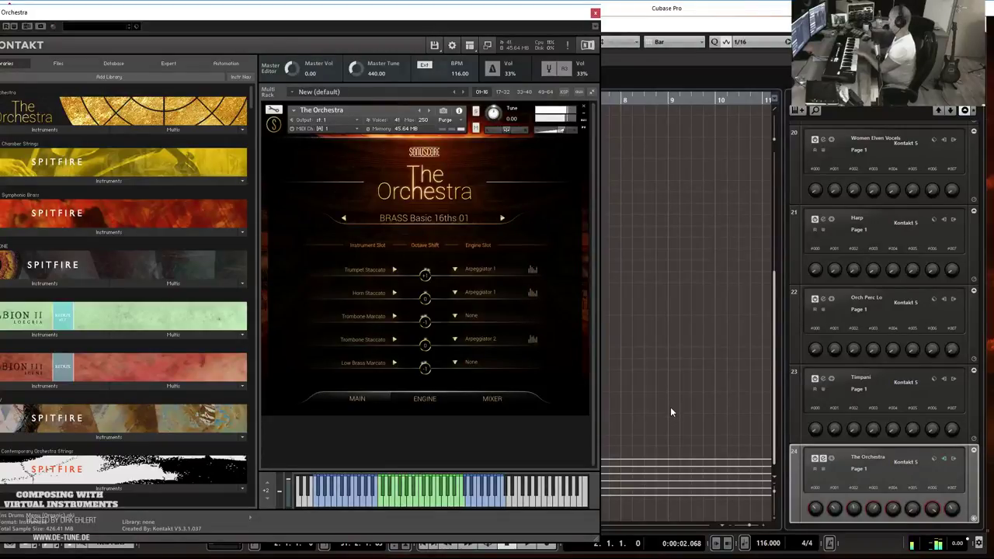
{"action": "left_click", "coordinate": [424, 217]}
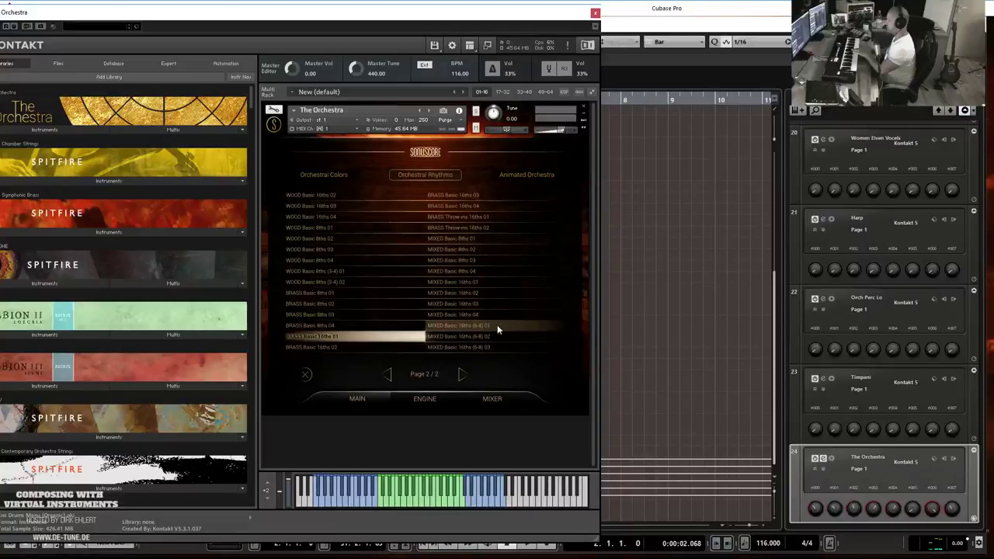
{"action": "left_click", "coordinate": [494, 347]}
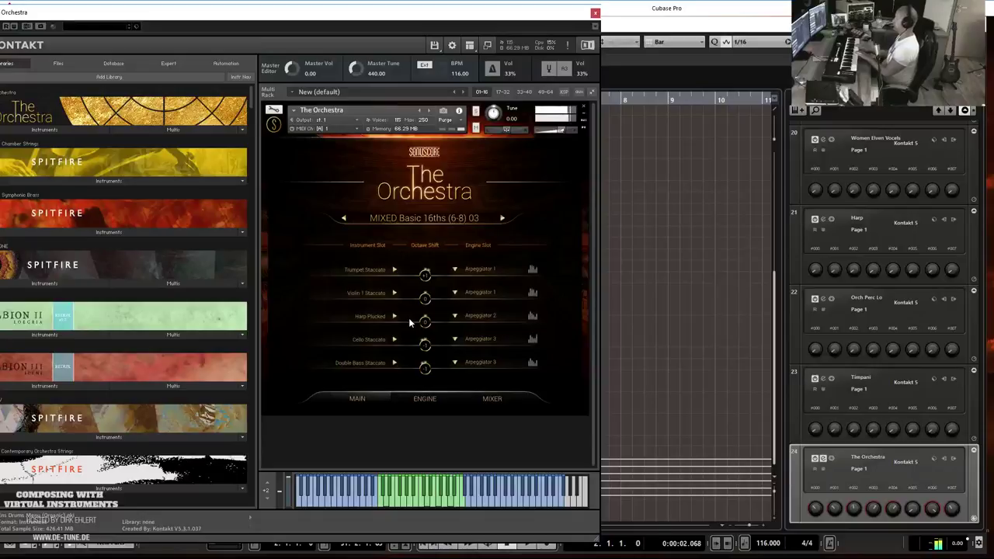
- Uncover the project, set its time signature to 6/8 and play briefly from the start
{"action": "left_click_drag", "start_coordinate": [435, 15], "coordinate": [993, 28]}
{"action": "key", "text": "Home"}
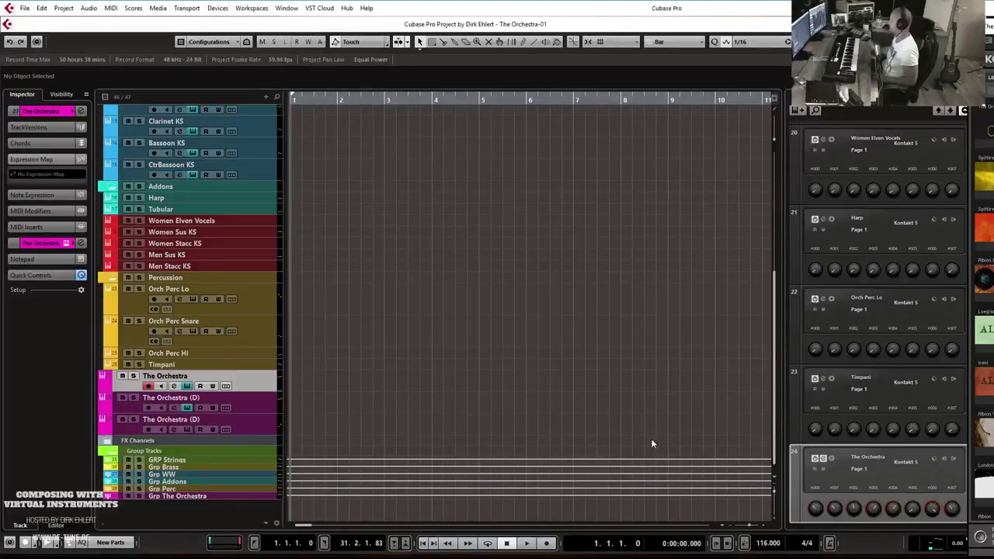
{"action": "type", "text": "6/87"}
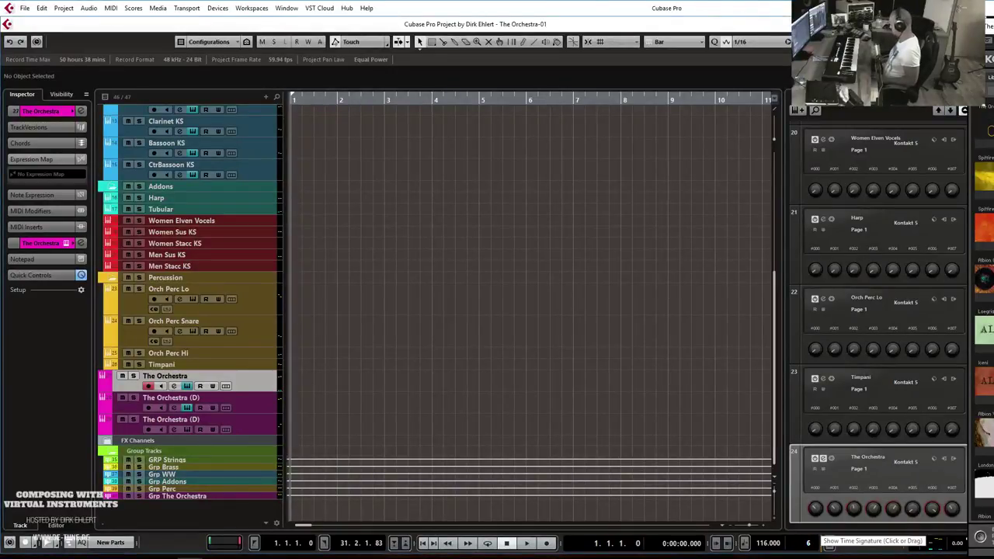
{"action": "key", "text": "Return"}
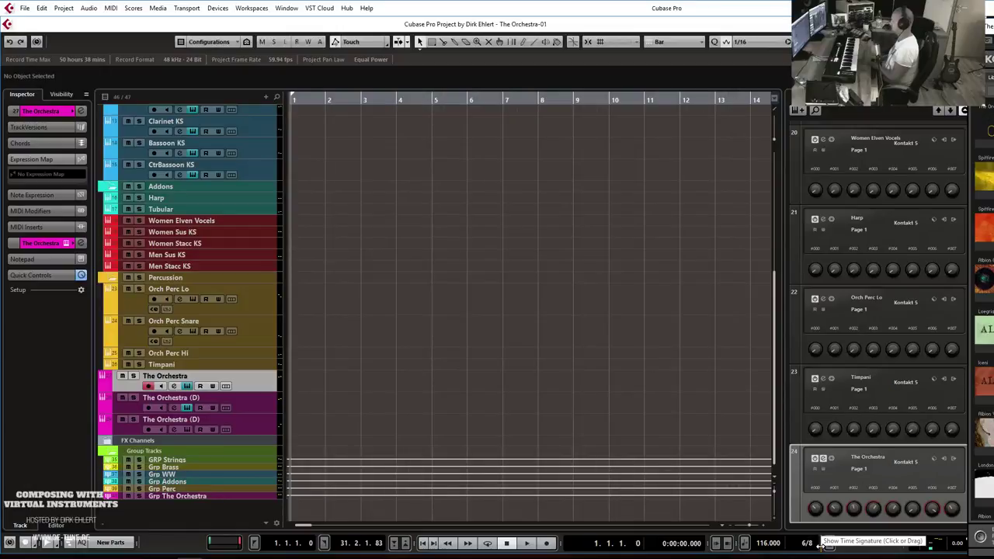
{"action": "key", "text": "space"}
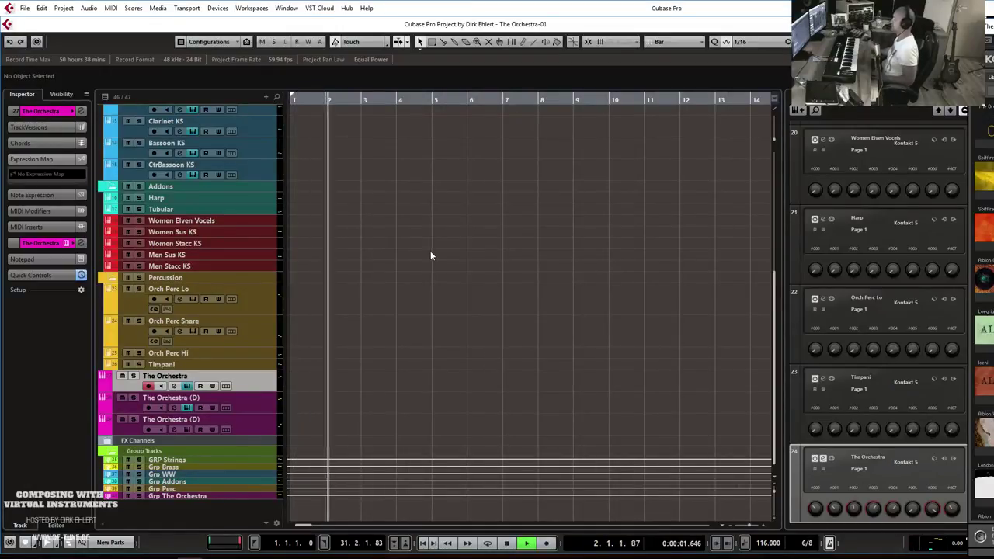
{"action": "key", "text": "space"}
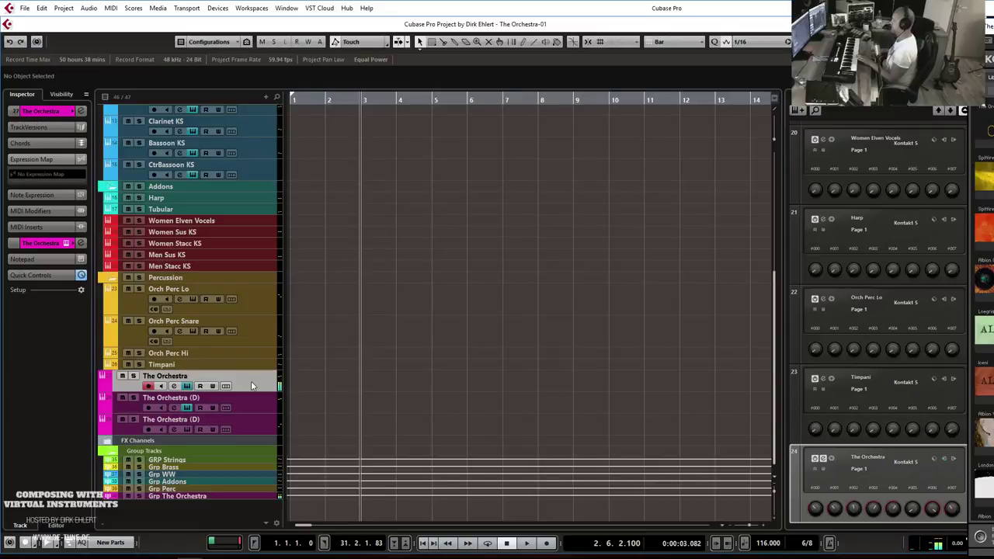
- Bring the Kontakt window back into view and load the MIXED Basic 16ths (6-8) 01 preset
{"action": "left_click_drag", "start_coordinate": [993, 28], "coordinate": [372, 20]}
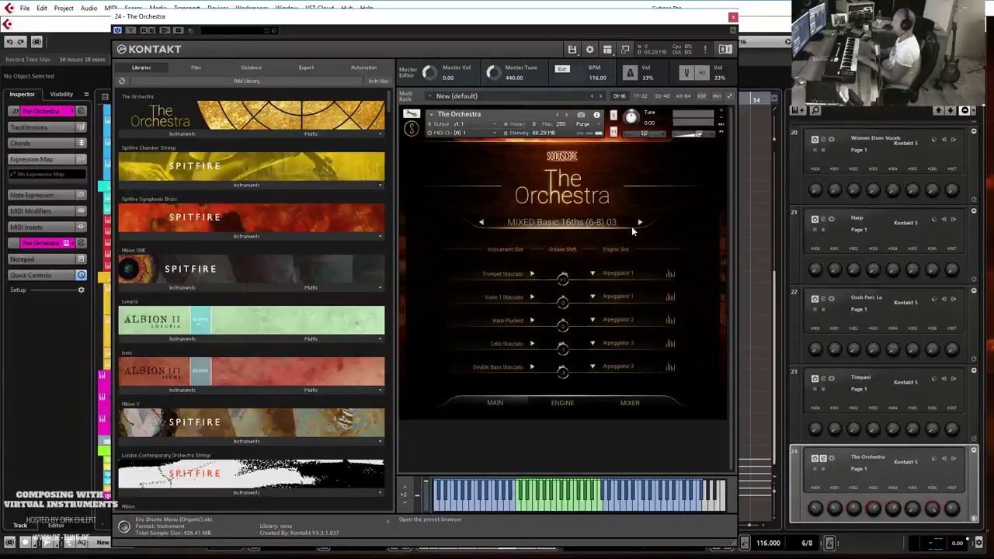
{"action": "left_click", "coordinate": [615, 220]}
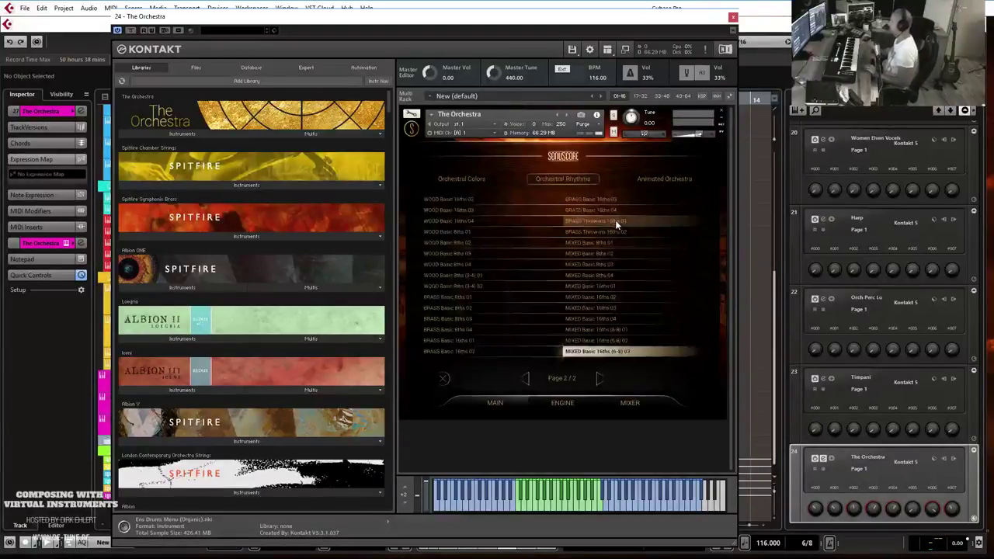
{"action": "left_click", "coordinate": [652, 334]}
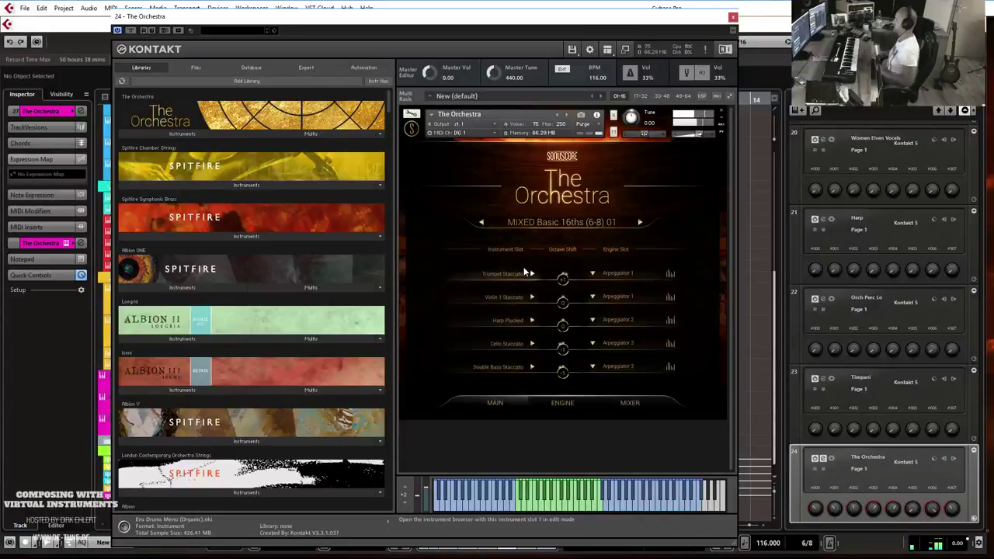
- Move the Kontakt window aside and record a chord progression on The Orchestra track from bar 1 to about bar 11
{"action": "left_click_drag", "start_coordinate": [437, 19], "coordinate": [992, 25]}
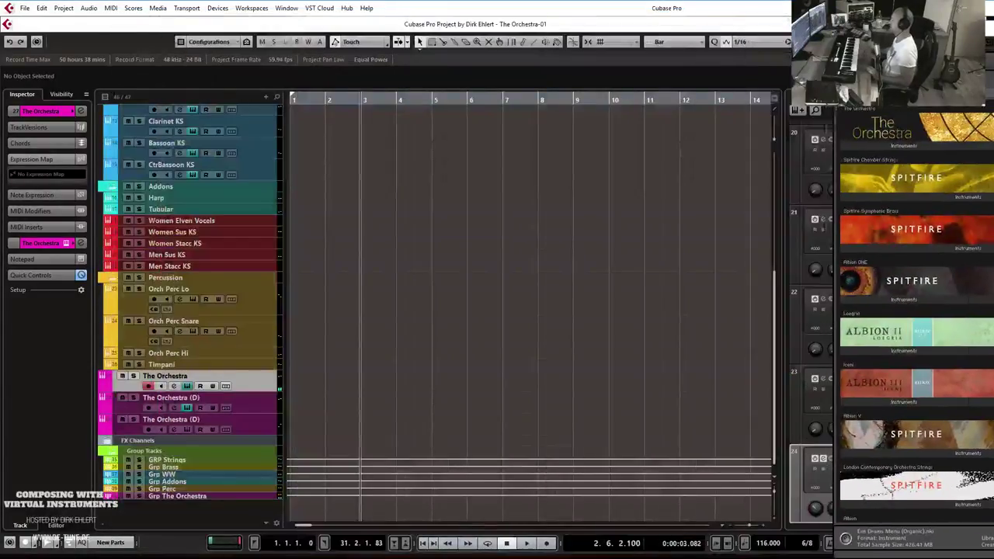
{"action": "key", "text": "Home"}
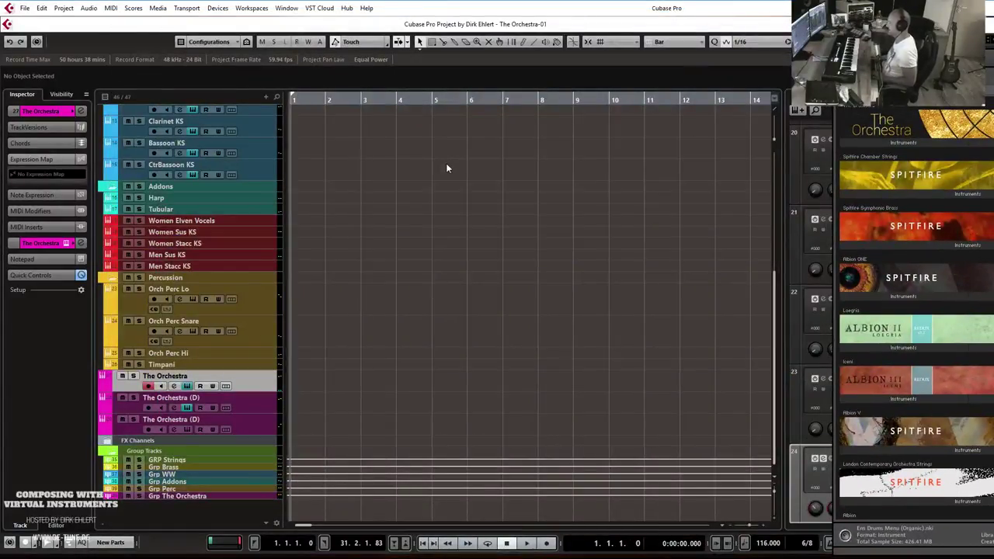
{"action": "key", "text": "KP_Multiply"}
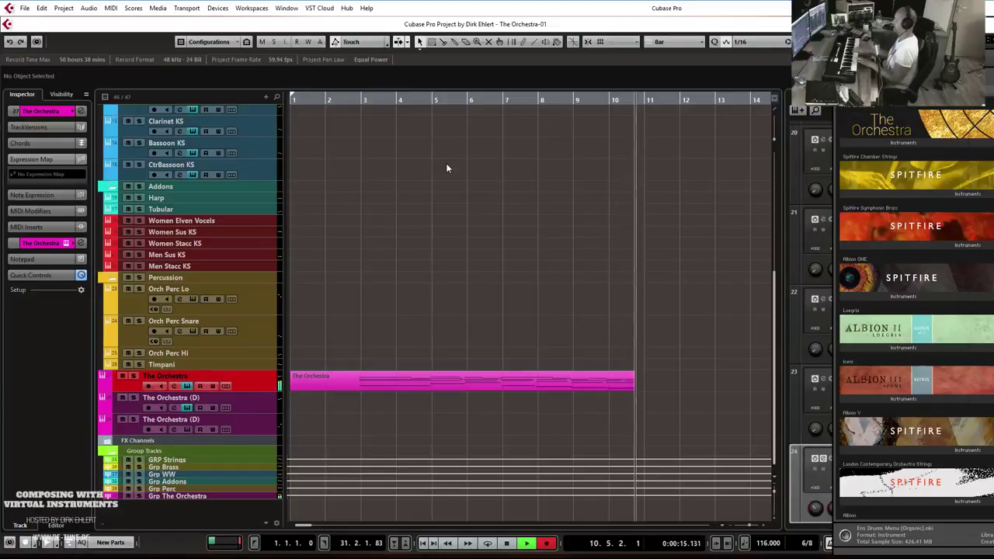
{"action": "key", "text": "space"}
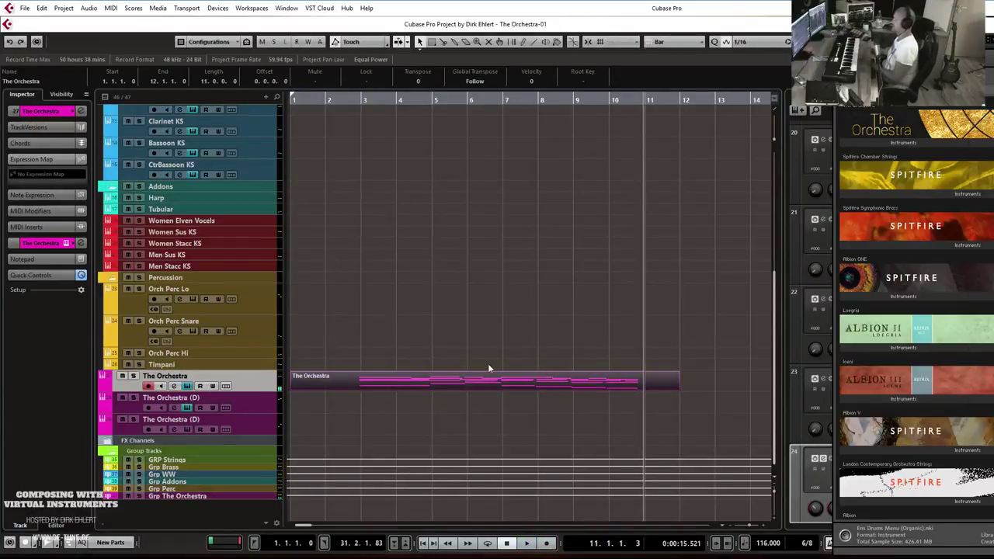
- Open the recorded part in the Key Editor, quantize its notes to 1/4 and trim the part's start to bar 3
{"action": "double_click", "coordinate": [474, 379]}
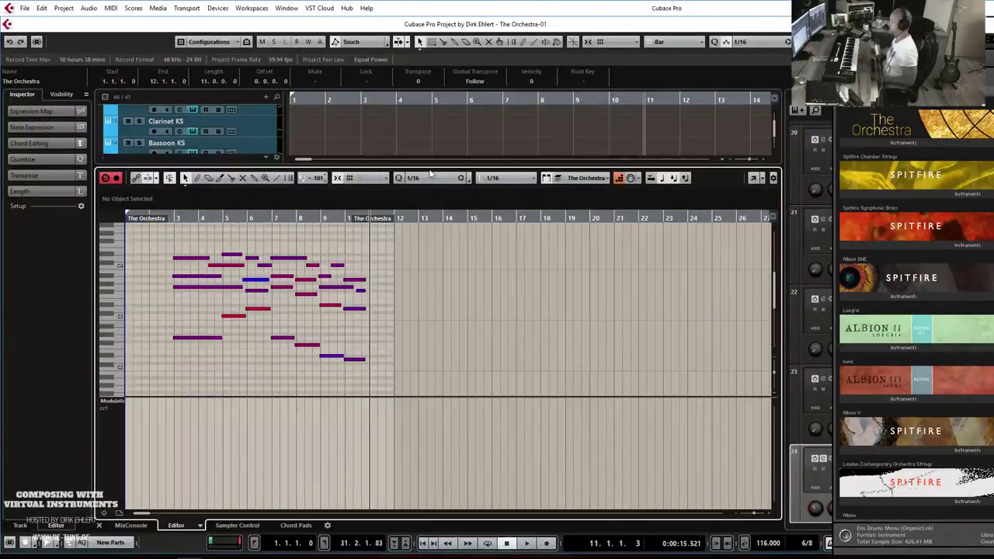
{"action": "left_click", "coordinate": [429, 176]}
{"action": "left_click", "coordinate": [429, 213]}
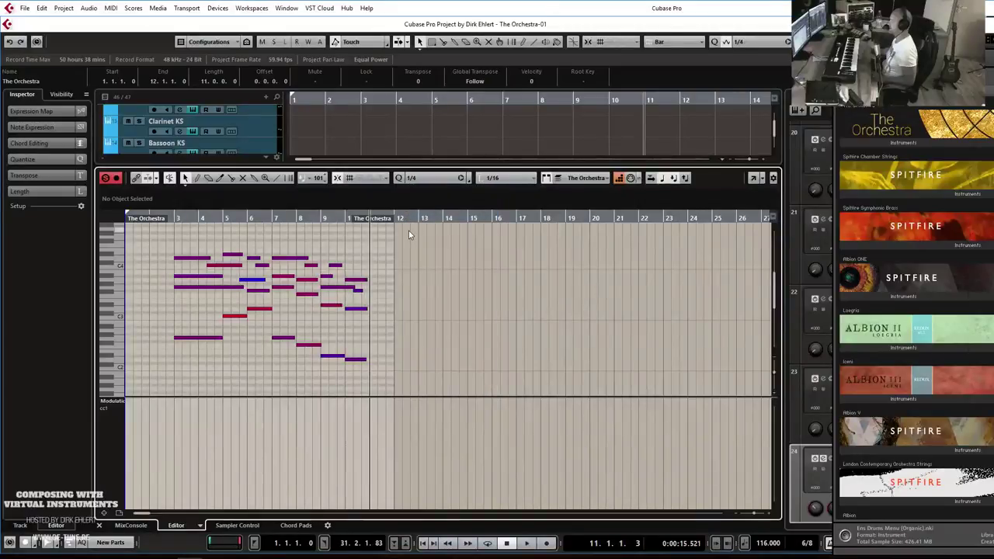
{"action": "left_click_drag", "start_coordinate": [159, 221], "coordinate": [206, 224]}
- Play back the quantized notes from just before bar 3 and again from bar 7, and close the Key Editor
{"action": "left_click", "coordinate": [167, 223]}
{"action": "key", "text": "space"}
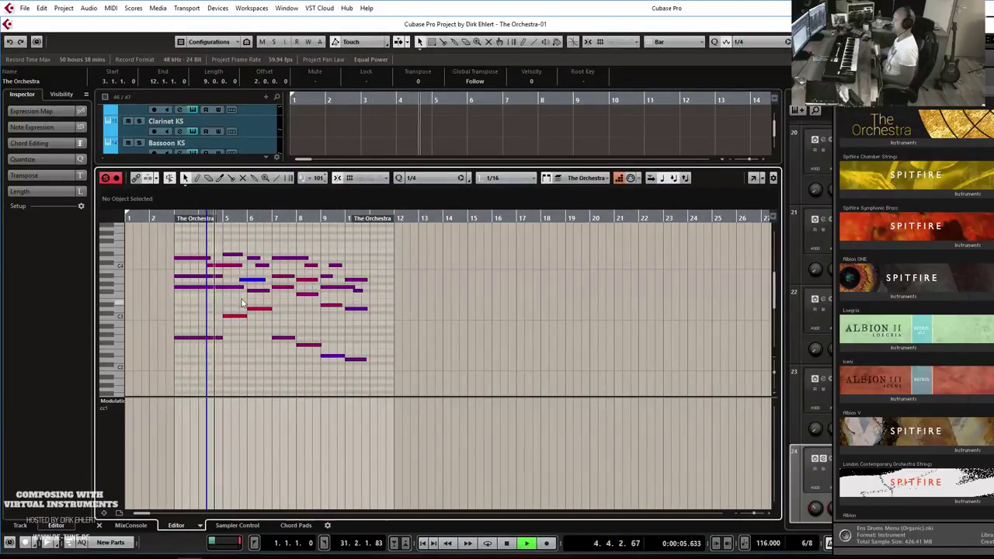
{"action": "key", "text": "h"}
{"action": "key", "text": "h"}
{"action": "key", "text": "h"}
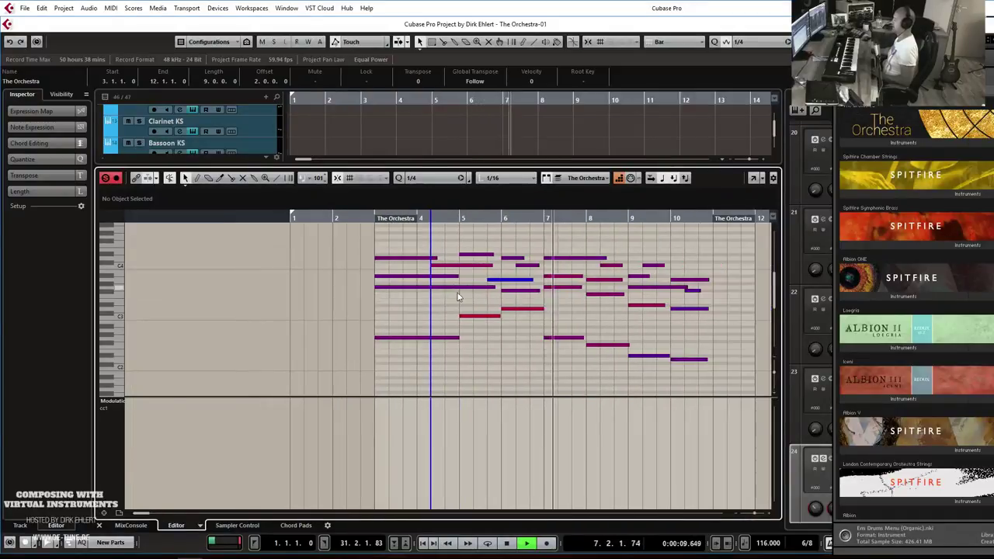
{"action": "key", "text": "g"}
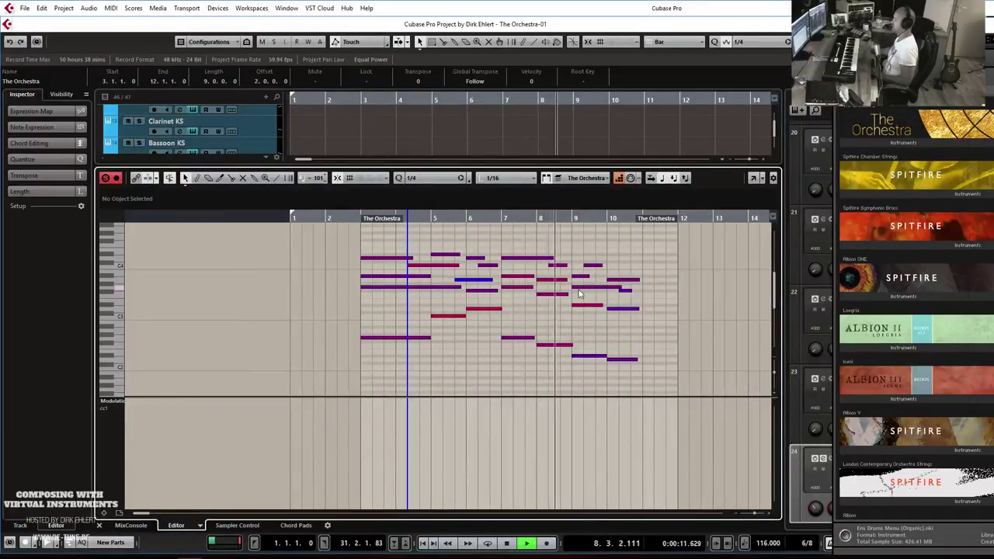
{"action": "key", "text": "space"}
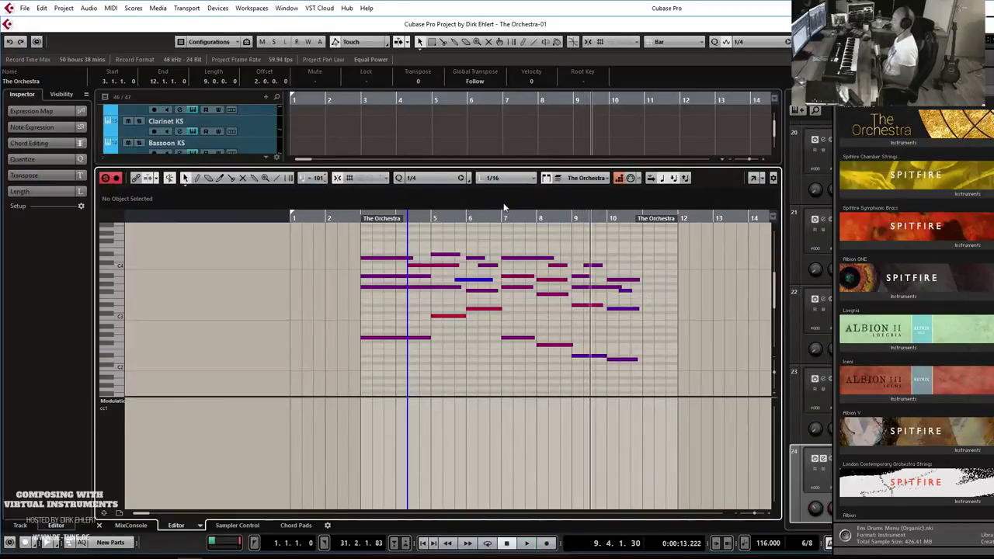
{"action": "left_click", "coordinate": [501, 218]}
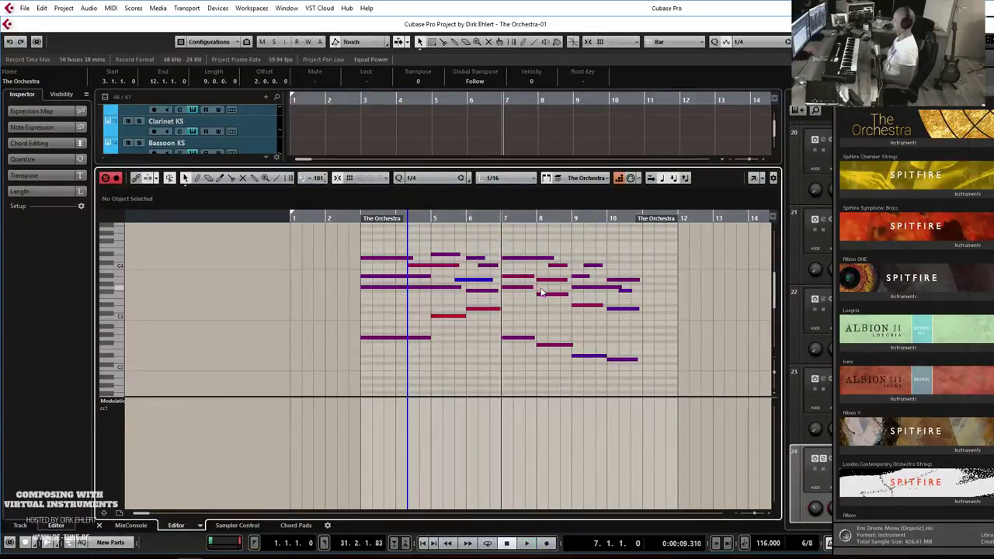
{"action": "key", "text": "space"}
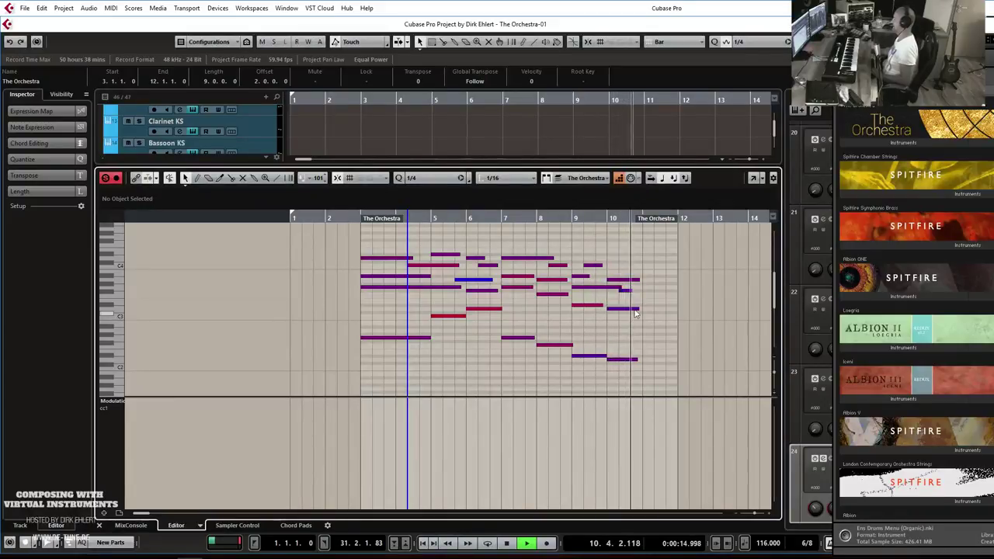
{"action": "key", "text": "space"}
{"action": "key", "text": "Return"}
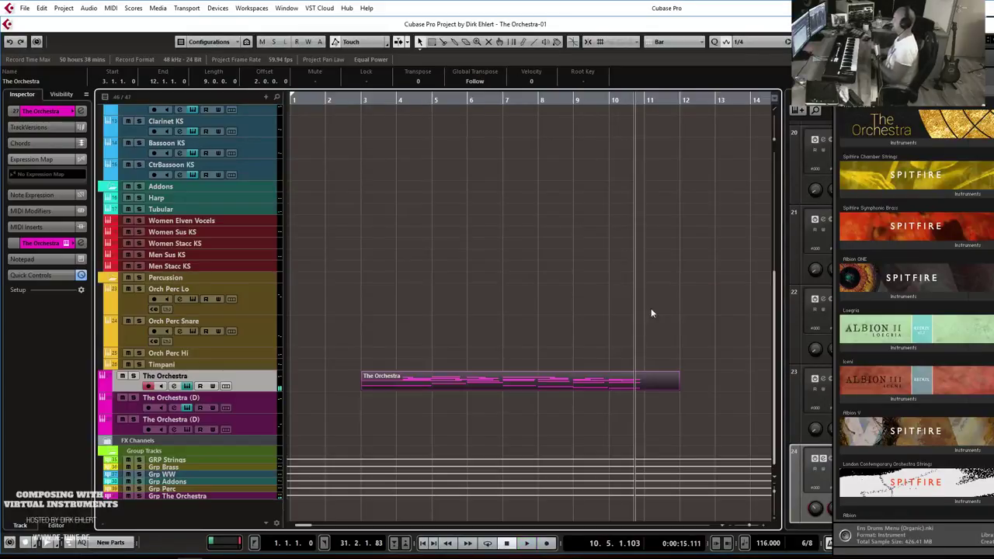
- Solo The Orchestra track, play it from bar 3 and display the Engine page of its Kontakt instrument
{"action": "left_click_drag", "start_coordinate": [993, 30], "coordinate": [544, 4]}
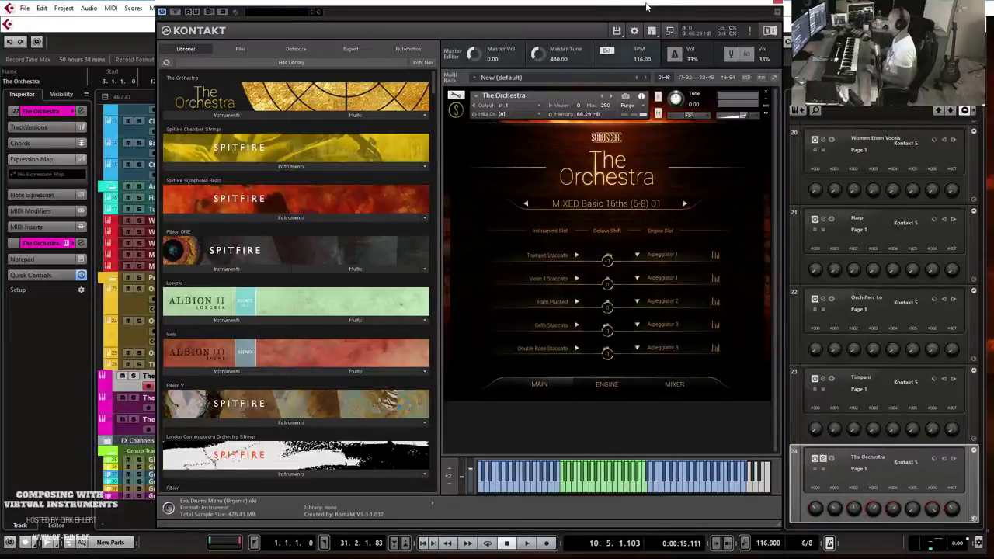
{"action": "left_click_drag", "start_coordinate": [645, 5], "coordinate": [993, 21]}
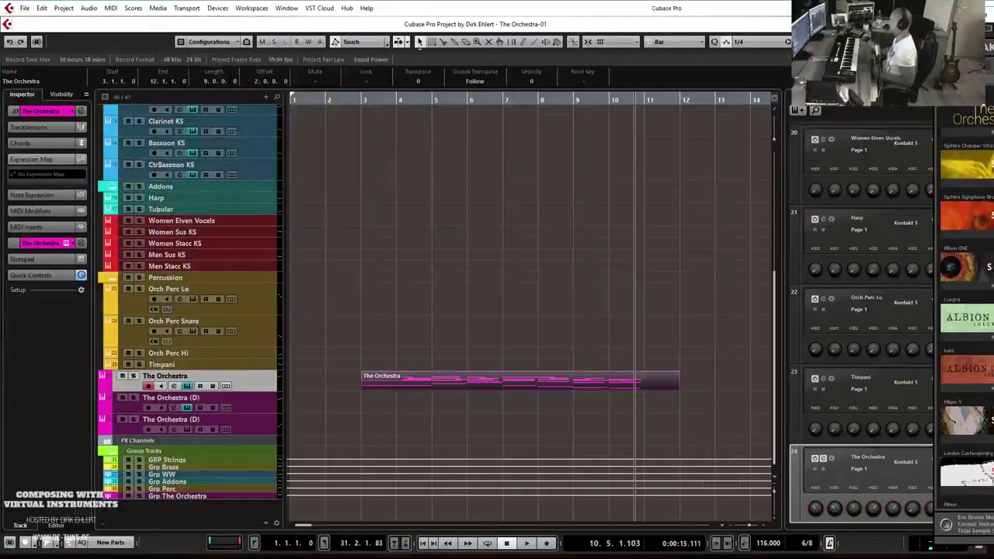
{"action": "left_click", "coordinate": [364, 101]}
{"action": "key", "text": "s"}
{"action": "key", "text": "space"}
{"action": "left_click_drag", "start_coordinate": [993, 15], "coordinate": [385, 11]}
{"action": "left_click", "coordinate": [559, 396]}
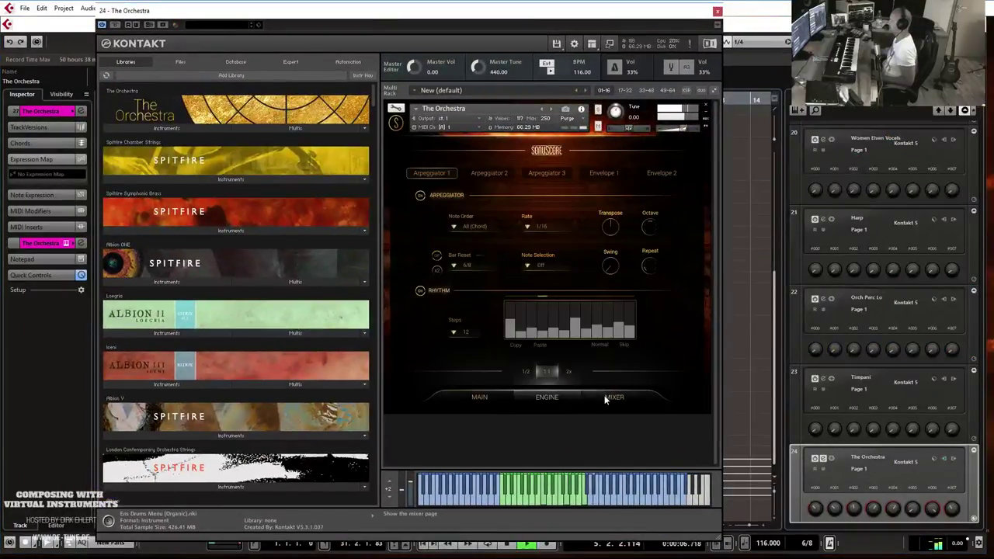
- In The Orchestra's mixer, audition the Trumpet Staccato channel in solo during playback and adjust its pan to 21 R
{"action": "left_click_drag", "start_coordinate": [434, 256], "coordinate": [434, 251]}
{"action": "left_click", "coordinate": [424, 189]}
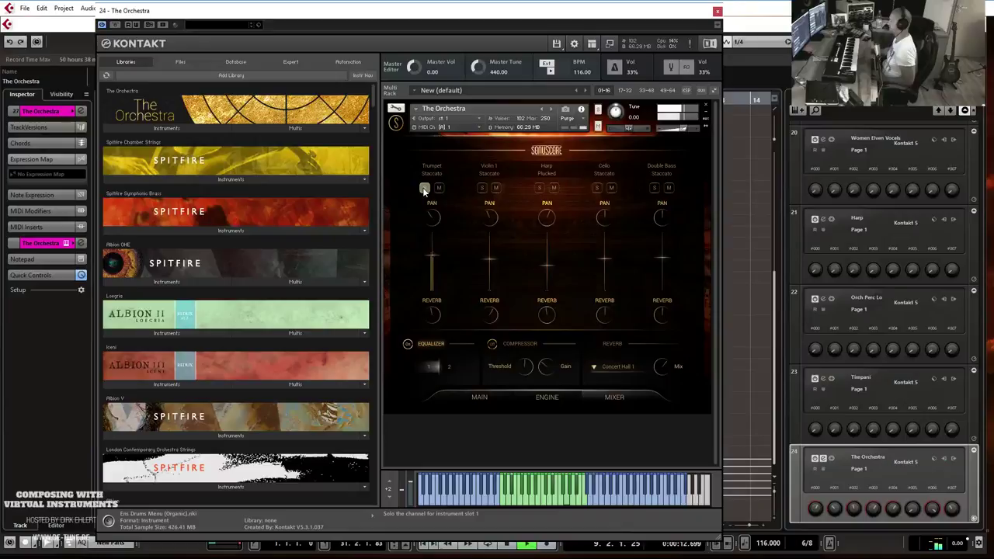
{"action": "key", "text": "space"}
{"action": "left_click", "coordinate": [423, 189]}
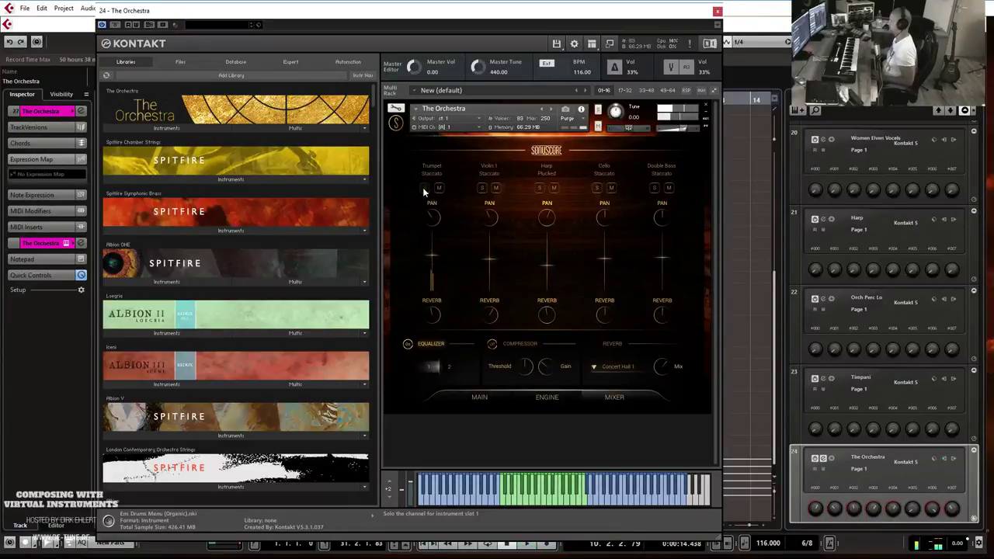
{"action": "key", "text": "space"}
{"action": "left_click_drag", "start_coordinate": [431, 217], "coordinate": [436, 208]}
{"action": "key", "text": "space"}
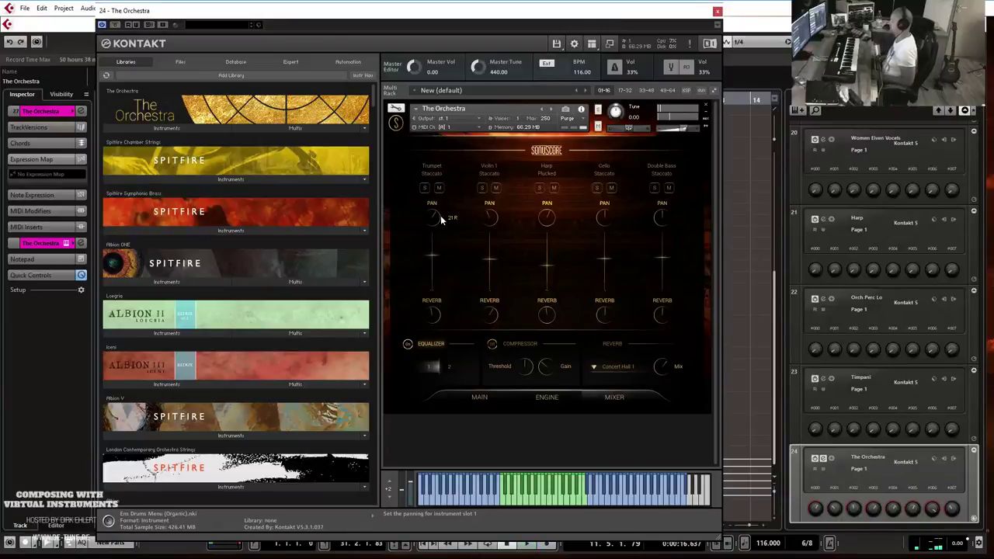
- Move the Kontakt window aside and shorten The Orchestra part so that it ends at bar 11
{"action": "left_click_drag", "start_coordinate": [532, 11], "coordinate": [993, 87]}
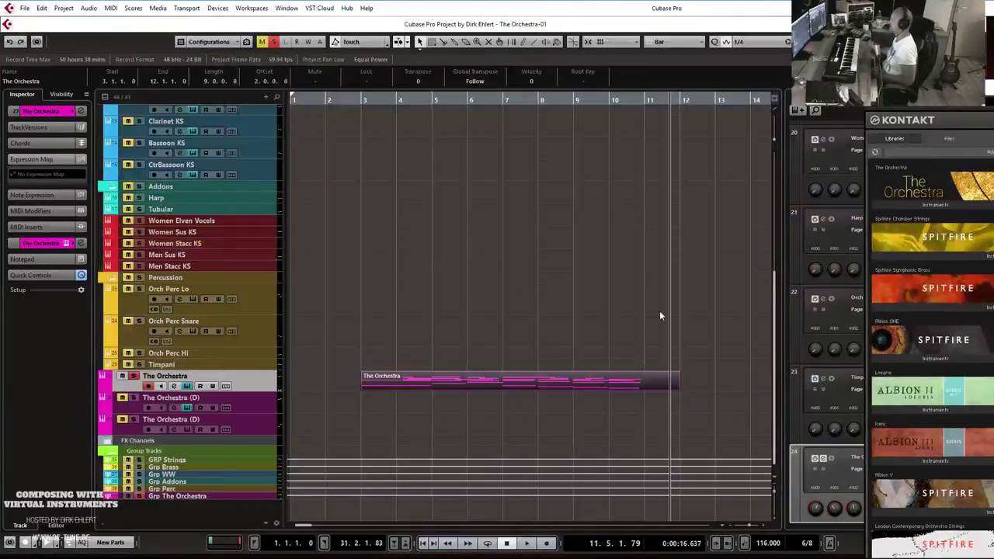
{"action": "left_click_drag", "start_coordinate": [677, 388], "coordinate": [643, 388]}
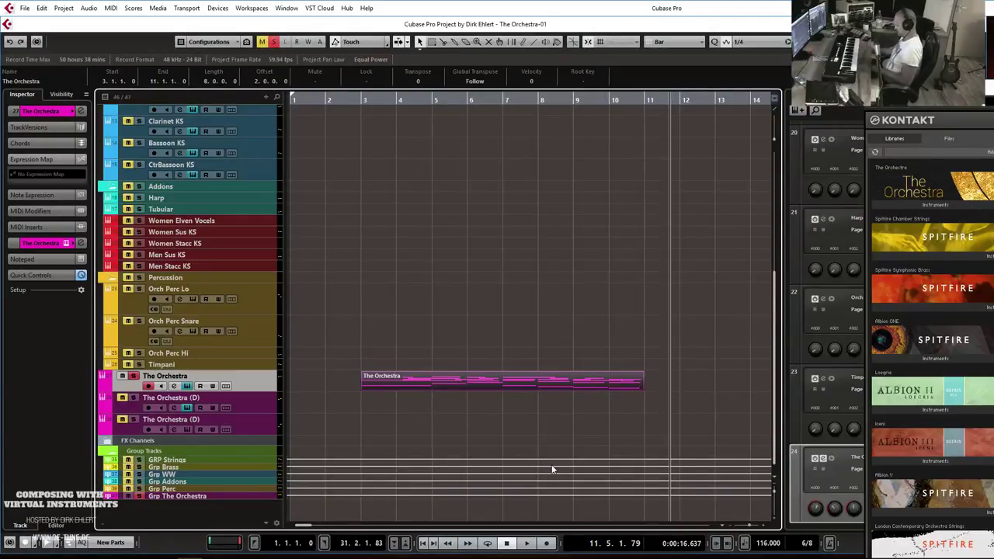
- Set the cycle range to The Orchestra part, bars 3 to 11, and play it from bar 7
{"action": "key", "text": "p"}
{"action": "key", "text": "l"}
{"action": "left_click", "coordinate": [508, 99]}
{"action": "key", "text": "space"}
- In The Orchestra's mixer, balance the channels with Violin 1 at -3.7 dB, Harp panned 22 L and Trumpet at -inf dB, adjusting Cello too
{"action": "left_click_drag", "start_coordinate": [992, 87], "coordinate": [462, 21]}
{"action": "left_click", "coordinate": [471, 194]}
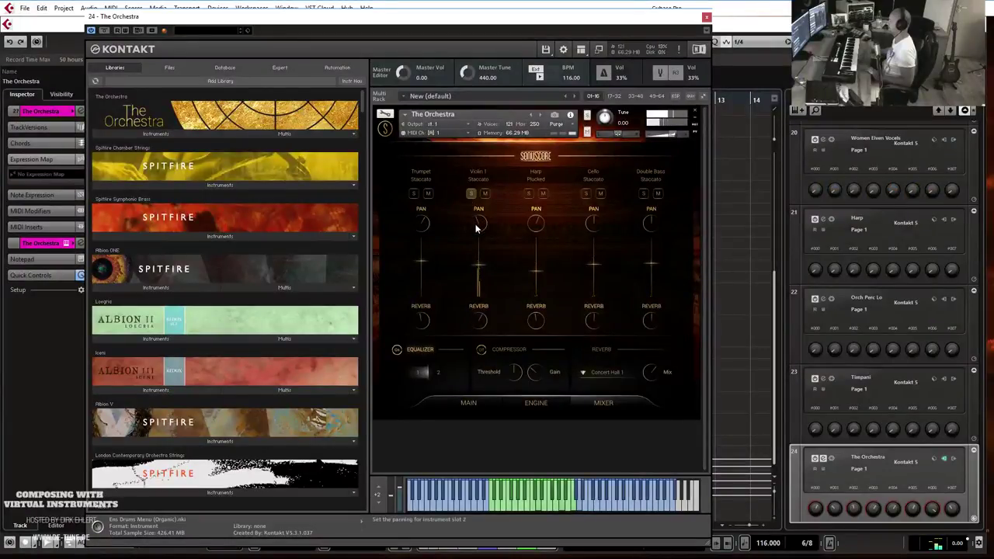
{"action": "left_click_drag", "start_coordinate": [481, 263], "coordinate": [482, 261]}
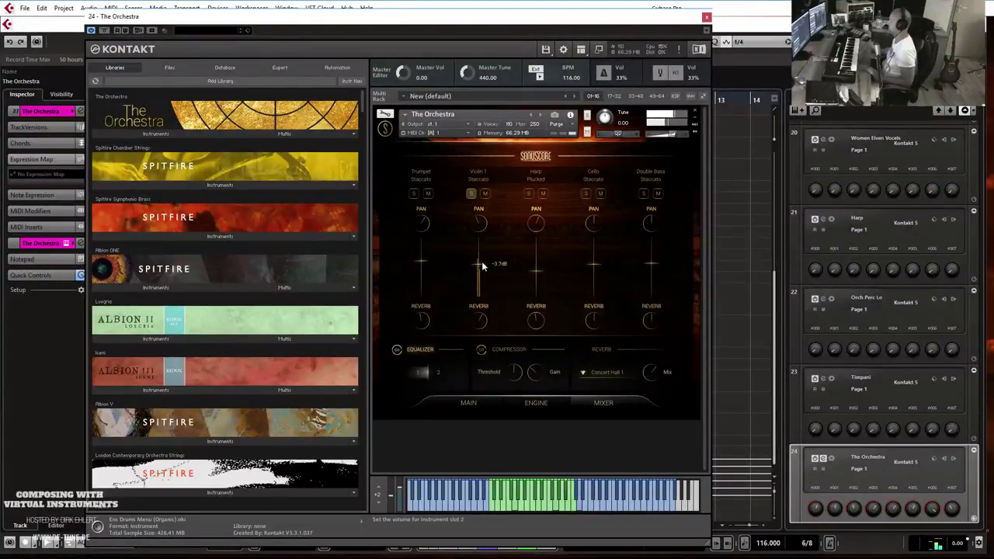
{"action": "left_click_drag", "start_coordinate": [477, 224], "coordinate": [476, 230]}
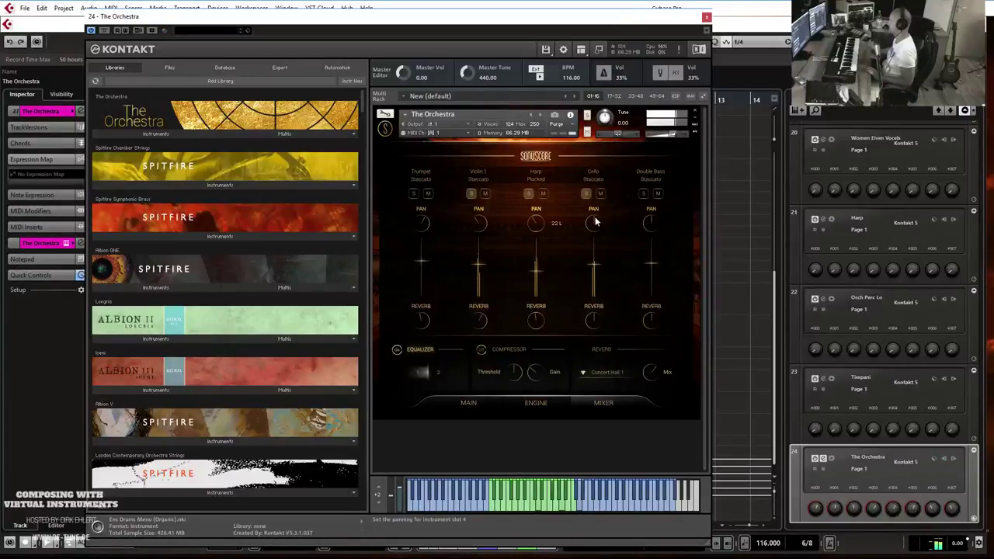
{"action": "left_click_drag", "start_coordinate": [596, 266], "coordinate": [597, 259]}
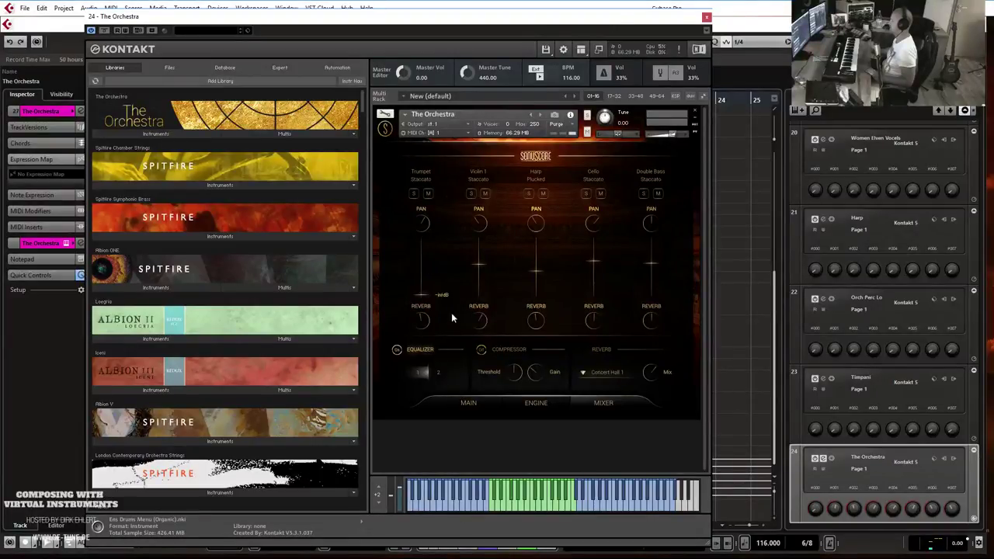
- Check The Orchestra's Engine page, close the instrument, and play the cycle from bar 3 with the track unsoloed
{"action": "left_click", "coordinate": [536, 403]}
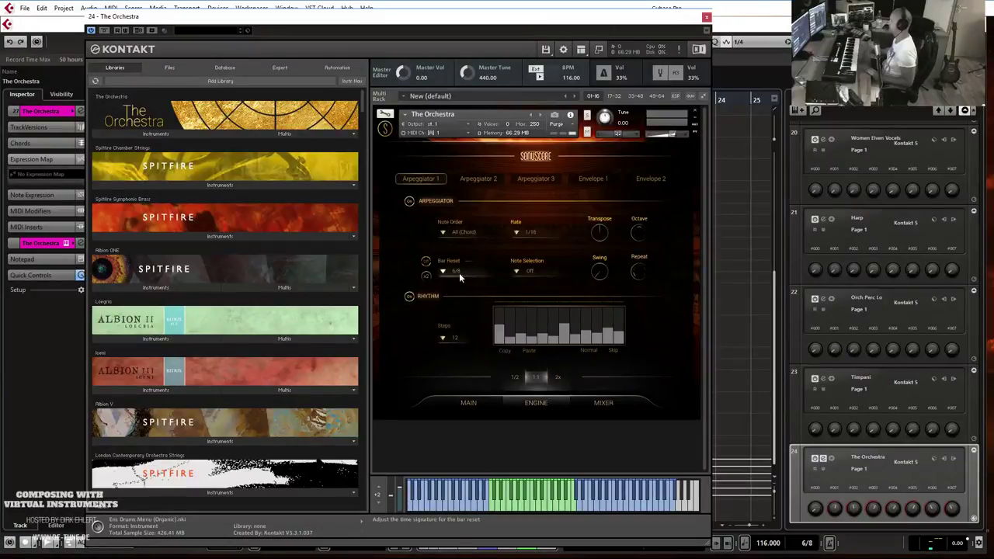
{"action": "left_click", "coordinate": [705, 16]}
{"action": "key", "text": "space"}
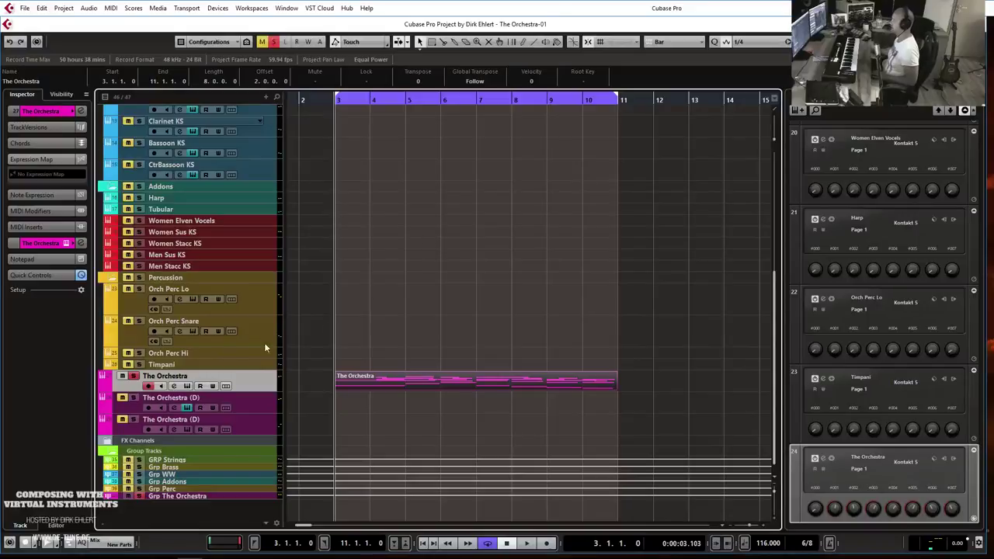
{"action": "left_click", "coordinate": [133, 375]}
{"action": "key", "text": "space"}
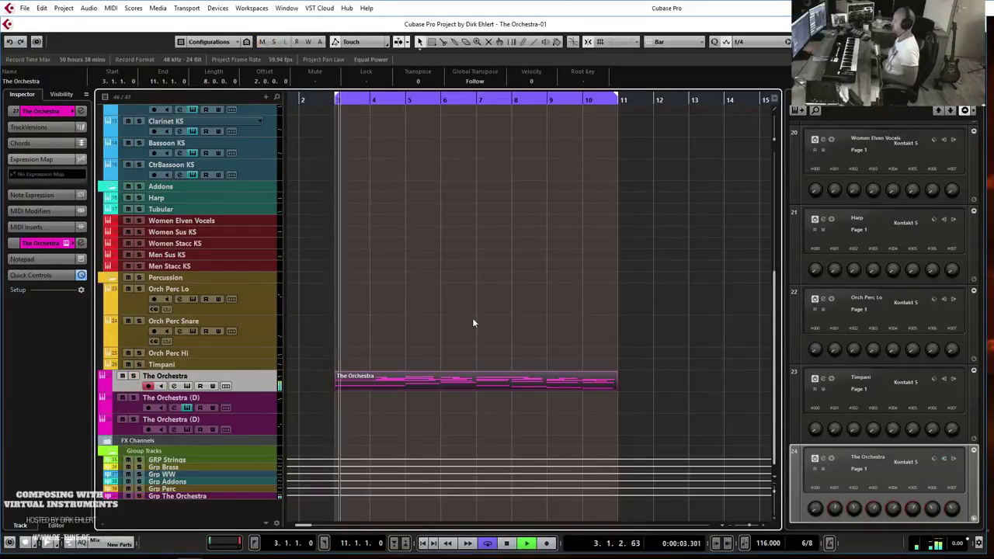
- Duplicate The Orchestra part so the copy runs from bar 11 to bar 19, and stop playback
{"action": "scroll", "coordinate": [440, 340], "scroll_direction": "down", "scroll_amount": 1}
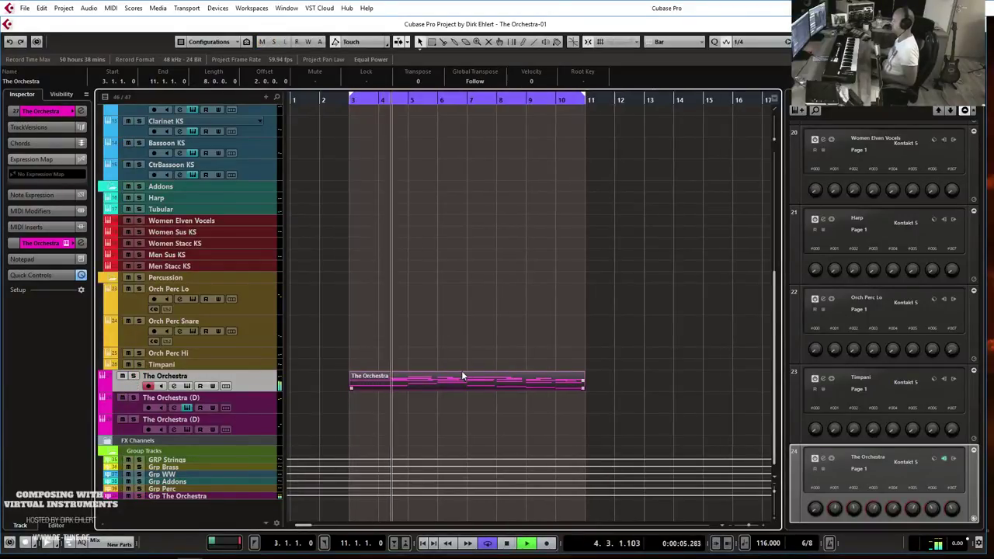
{"action": "scroll", "coordinate": [461, 371], "scroll_direction": "down", "scroll_amount": 2}
{"action": "key", "text": "ctrl+d"}
{"action": "key", "text": "space"}
- In the first Orchestra part's Key Editor, draw CC1 modulation rising from bar 3 to bar 7 and falling to bar 11
{"action": "double_click", "coordinate": [372, 381]}
{"action": "key", "text": "g"}
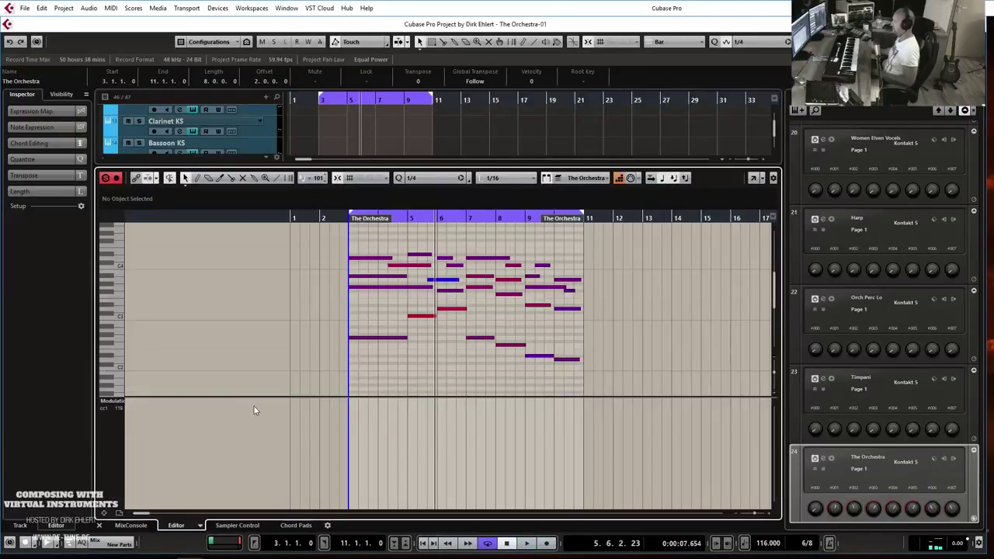
{"action": "right_click", "coordinate": [395, 341]}
{"action": "left_click", "coordinate": [500, 338]}
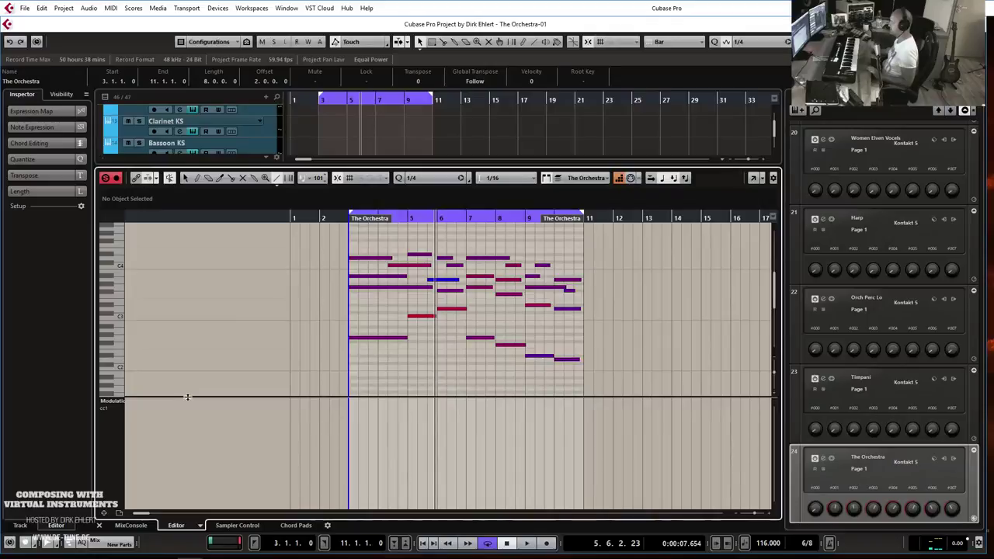
{"action": "left_click_drag", "start_coordinate": [419, 465], "coordinate": [582, 499]}
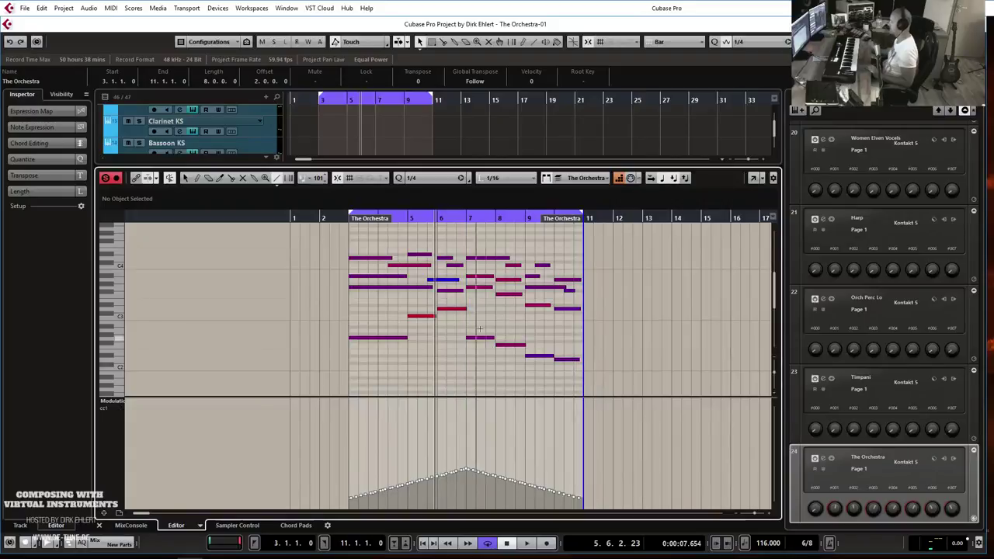
- Switch back to the selection tool and play the part from bar 3 with the drawn modulation curve
{"action": "key", "text": "1"}
{"action": "key", "text": "space"}
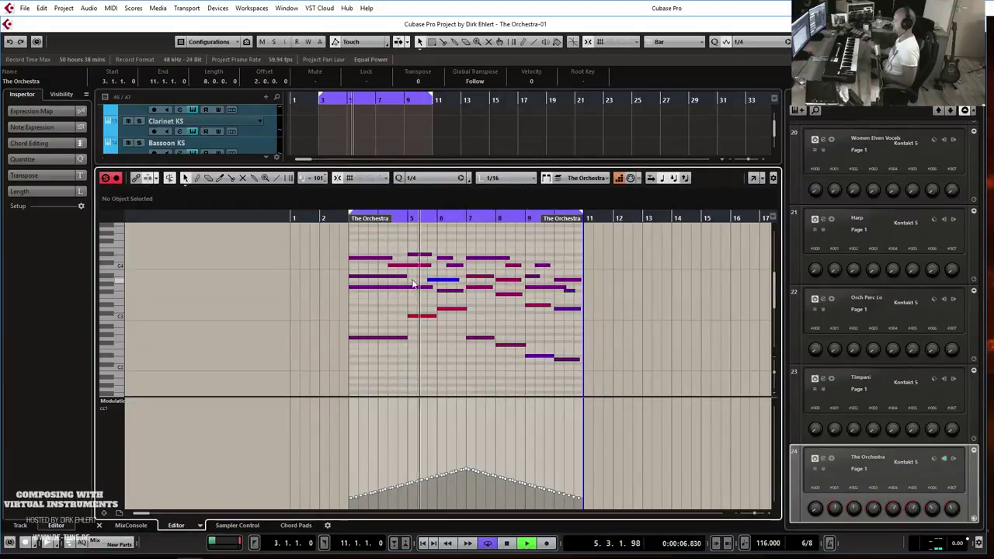
{"action": "key", "text": "space"}
{"action": "key", "text": "KP_1"}
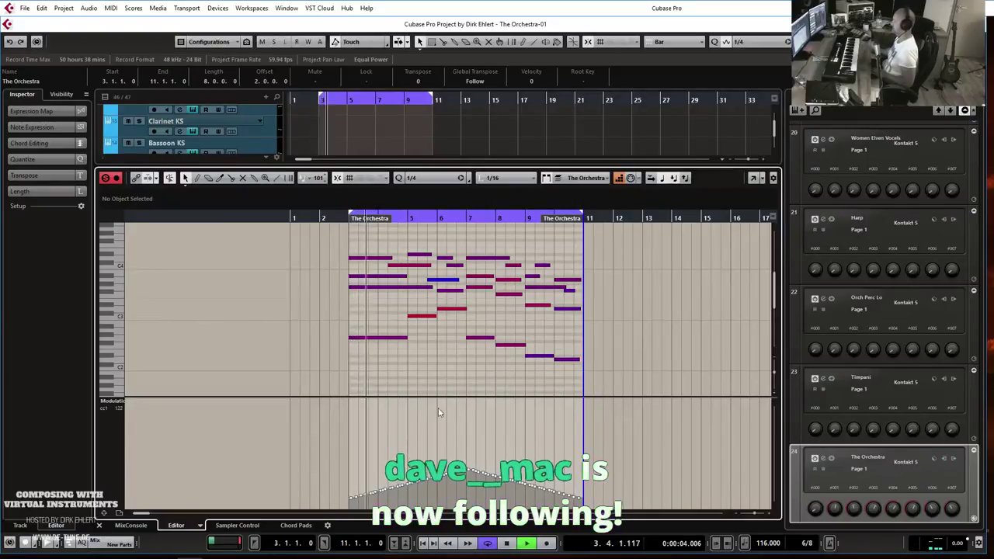
- Raise the whole modulation curve so that it starts at about 23, and play it back
{"action": "left_click_drag", "start_coordinate": [583, 531], "coordinate": [581, 527]}
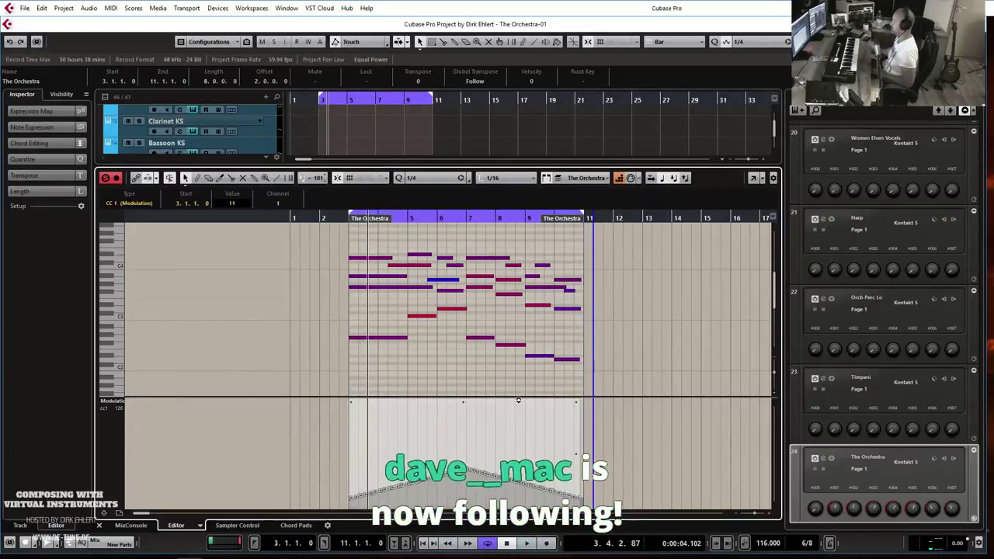
{"action": "key", "text": "space"}
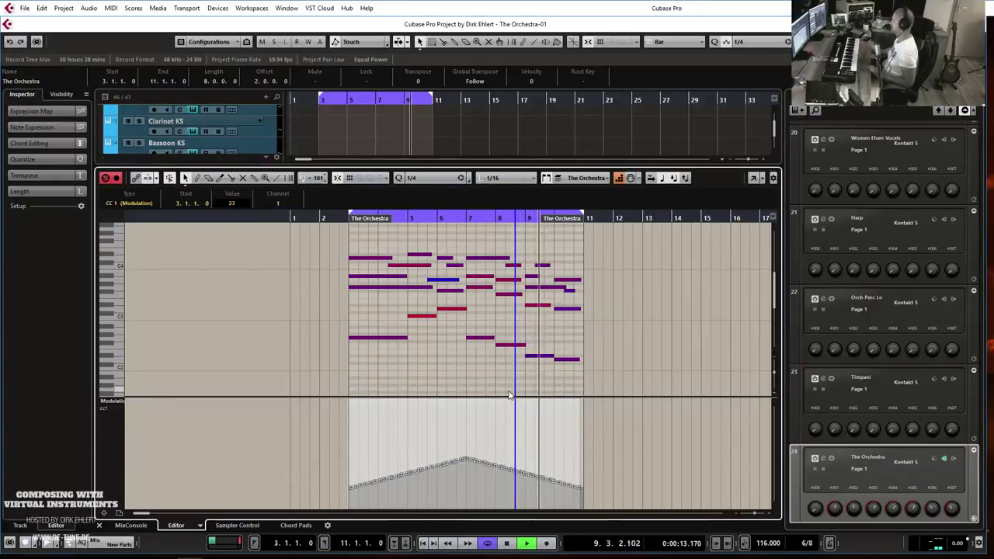
{"action": "key", "text": "space"}
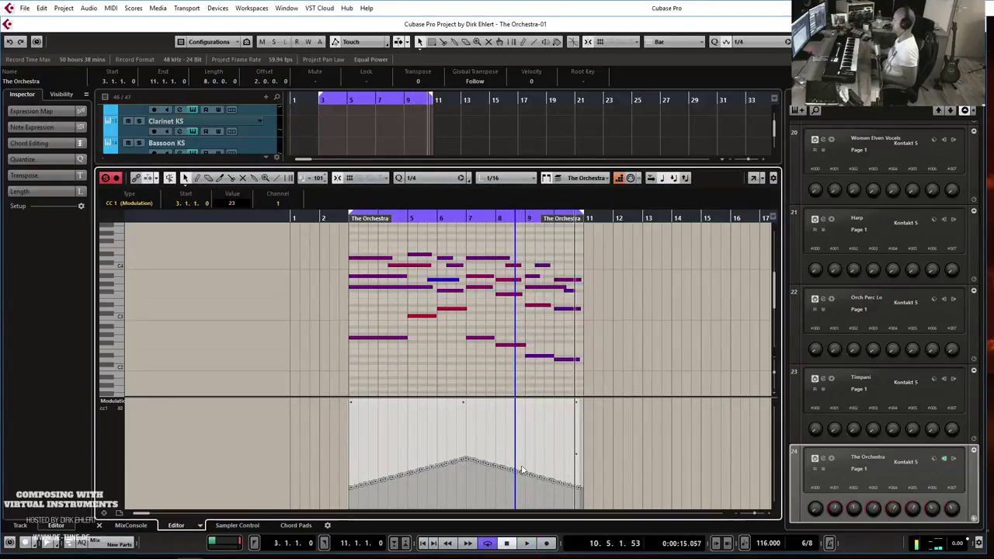
- Flatten the modulation fall after bar 7, tilt the curve upward from bar 9 to bar 11, and close the editor
{"action": "left_click", "coordinate": [479, 426]}
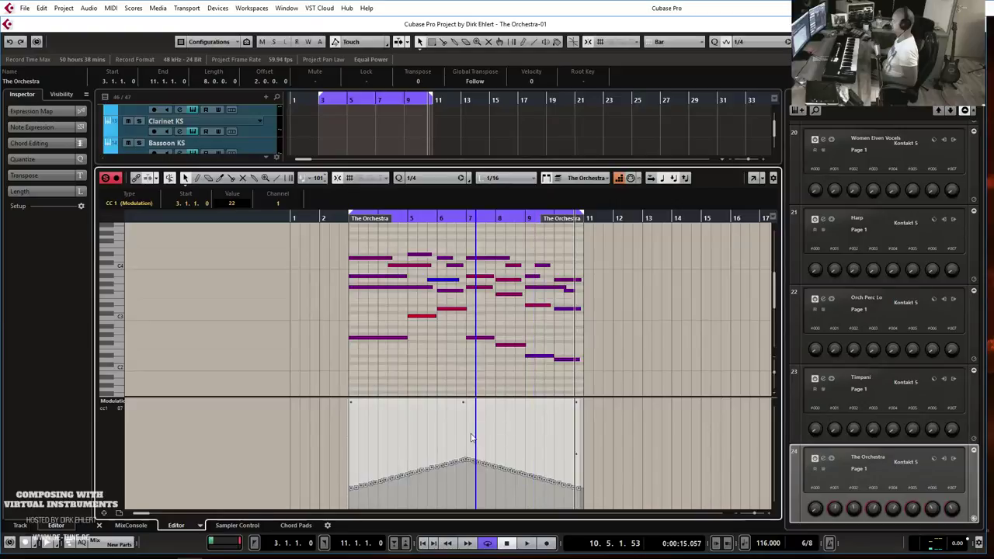
{"action": "left_click", "coordinate": [626, 430]}
{"action": "left_click_drag", "start_coordinate": [716, 429], "coordinate": [468, 510]}
{"action": "left_click_drag", "start_coordinate": [576, 405], "coordinate": [575, 399]}
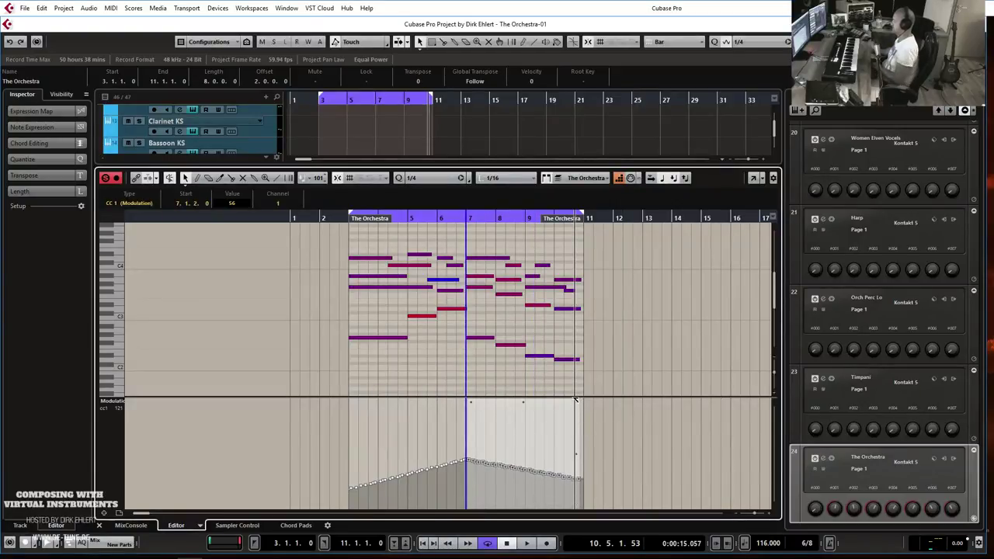
{"action": "left_click_drag", "start_coordinate": [613, 454], "coordinate": [522, 477]}
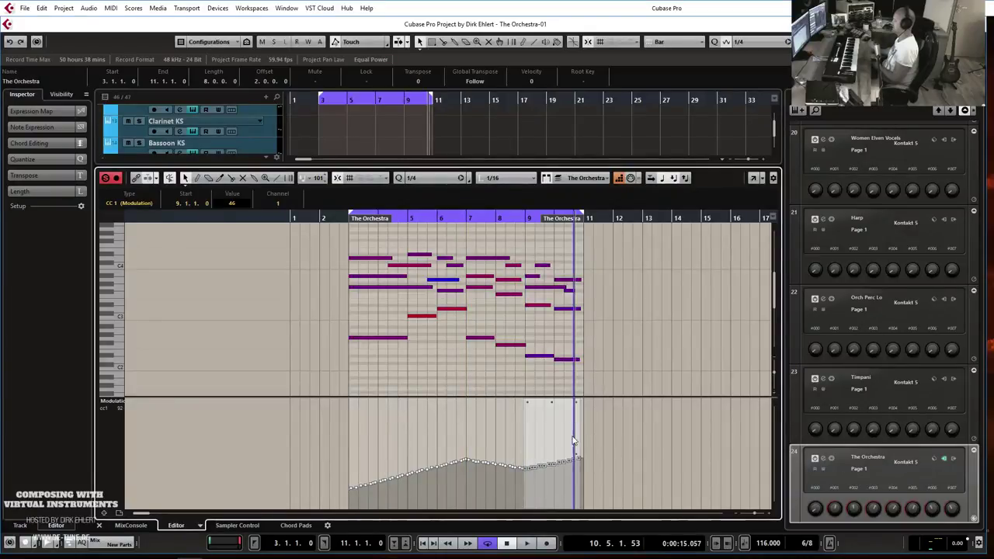
{"action": "key", "text": "Return"}
- Check the modulation lane of the duplicated Orchestra part at bar 11 in the Key Editor
{"action": "left_click", "coordinate": [481, 387]}
{"action": "key", "text": "Return"}
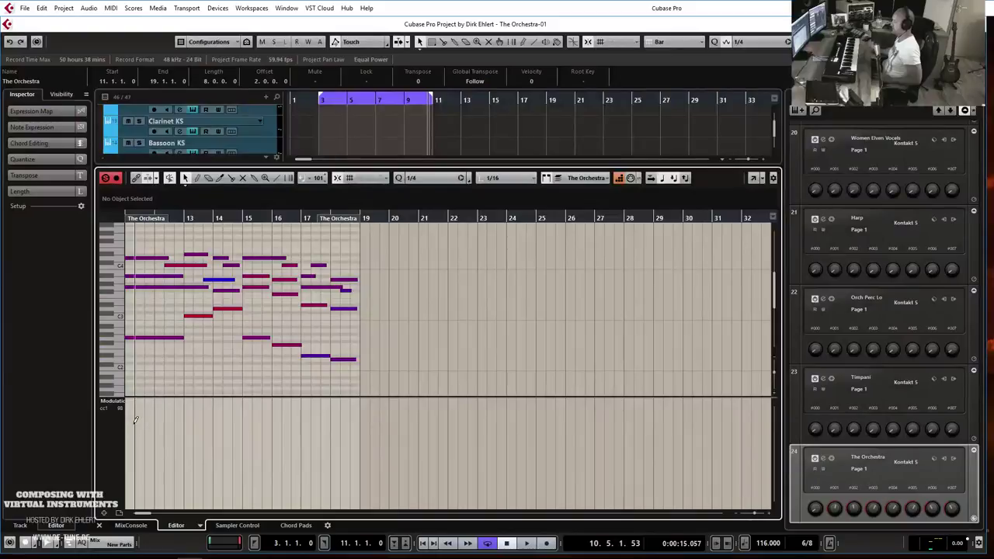
{"action": "key", "text": "Return"}
- Extend the cycle range to bar 19, play across both Orchestra parts from bar 9, and expand the instrument's channel settings
{"action": "left_click", "coordinate": [404, 103]}
{"action": "left_click_drag", "start_coordinate": [434, 97], "coordinate": [524, 100]}
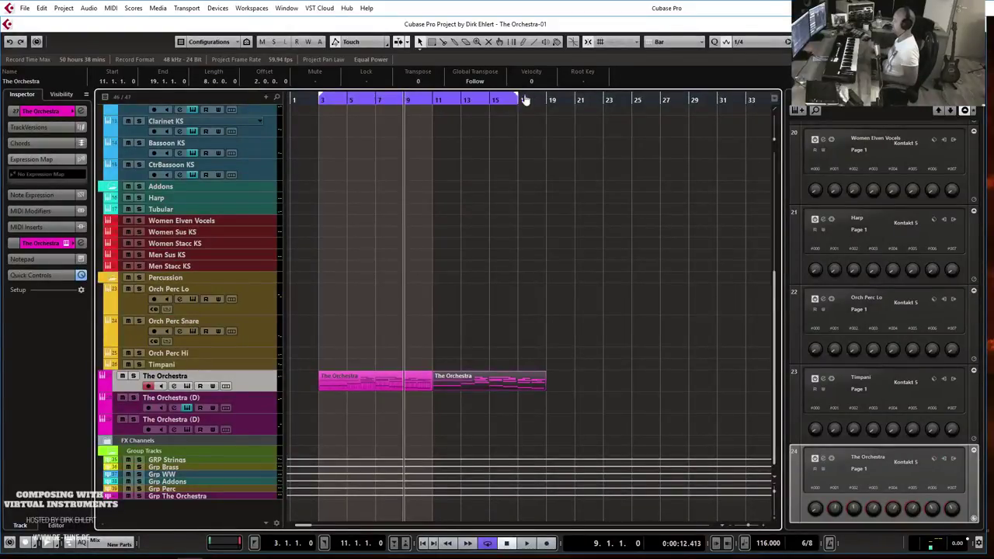
{"action": "key", "text": "space"}
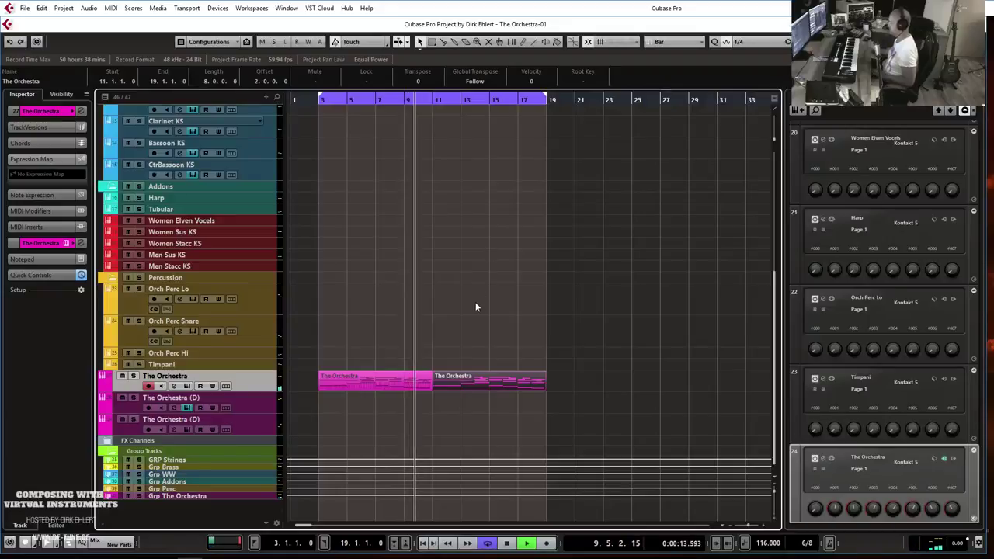
{"action": "left_click", "coordinate": [43, 243]}
{"action": "key", "text": "space"}
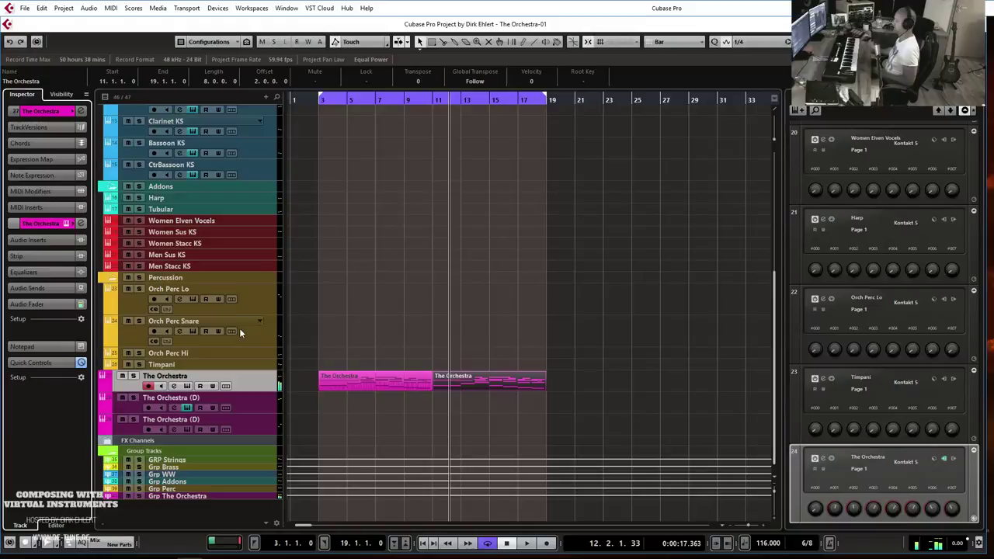
- Select the Orch Perc Lo track and record a low percussion take from bar 3
{"action": "left_click", "coordinate": [260, 290]}
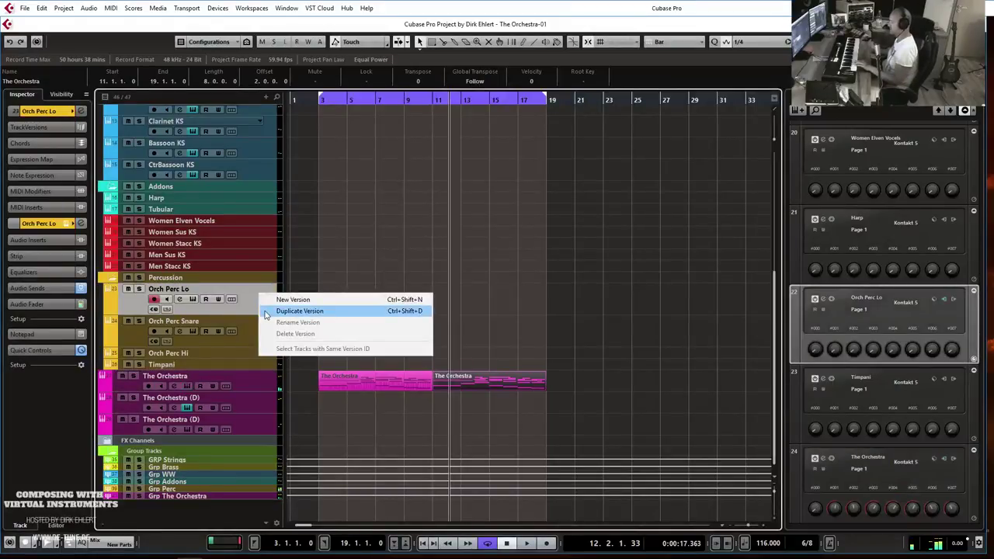
{"action": "left_click", "coordinate": [224, 288]}
{"action": "key", "text": "KP_1"}
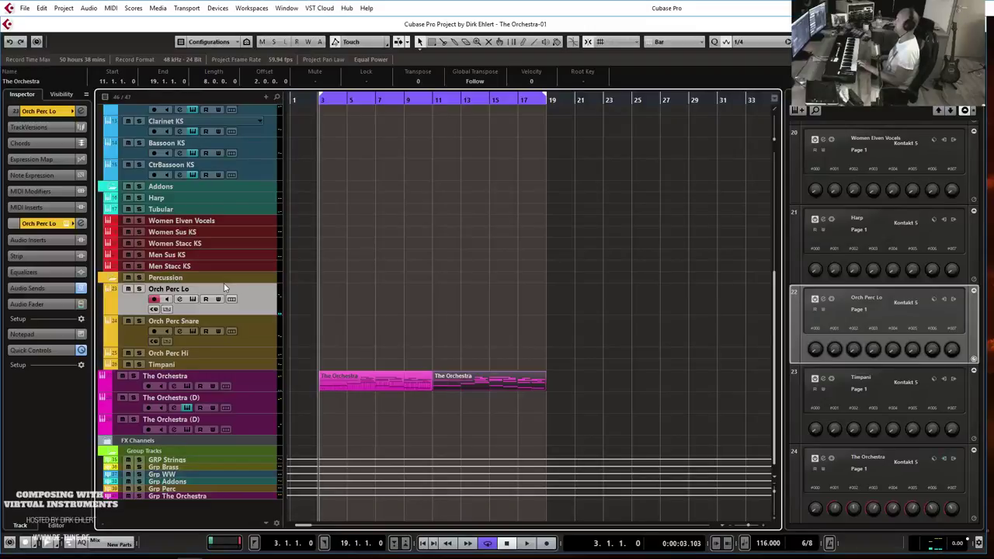
{"action": "key", "text": "KP_Multiply"}
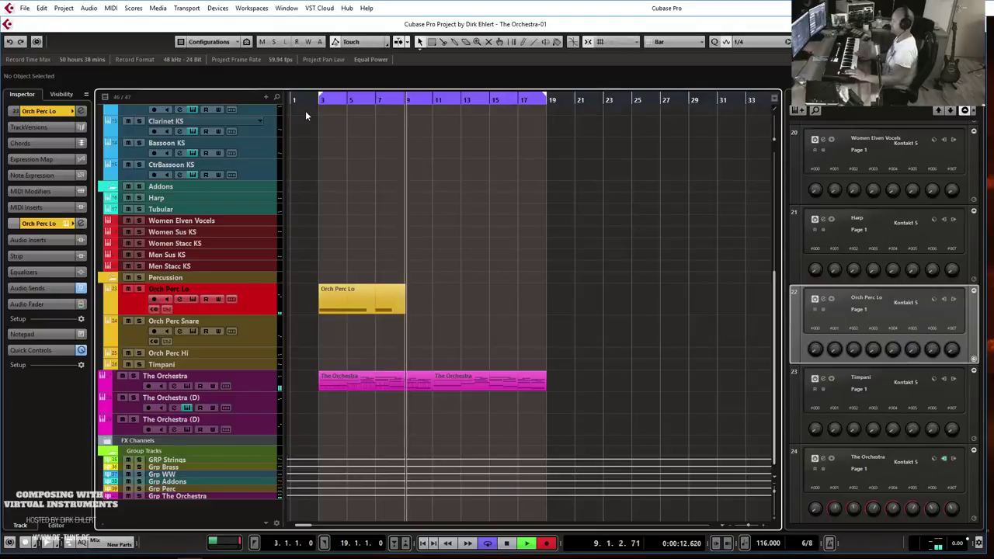
{"action": "key", "text": "space"}
- Turn off the cycle and record another Orch Perc Lo take from bar 7 to just past bar 12
{"action": "left_click", "coordinate": [376, 99]}
{"action": "key", "text": "KP_Divide"}
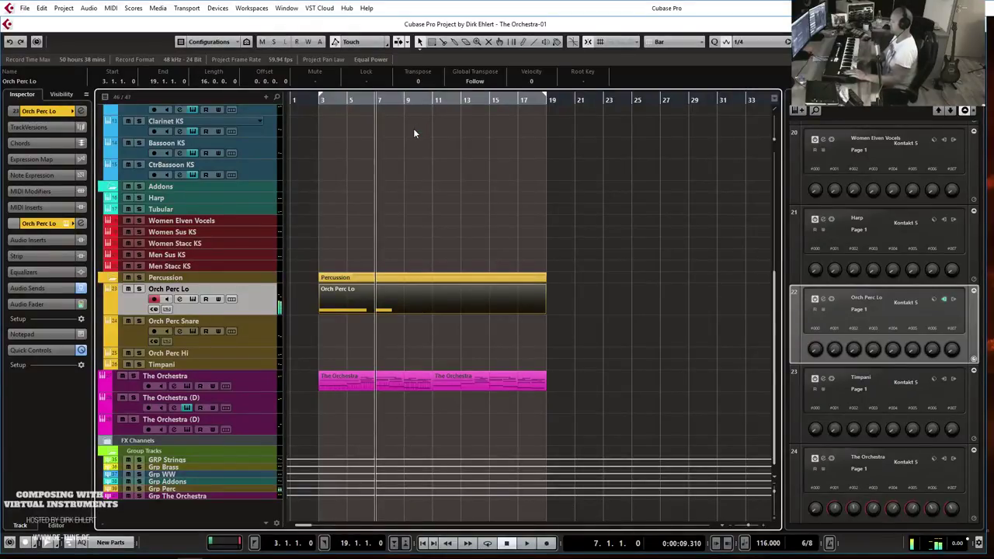
{"action": "key", "text": "KP_Multiply"}
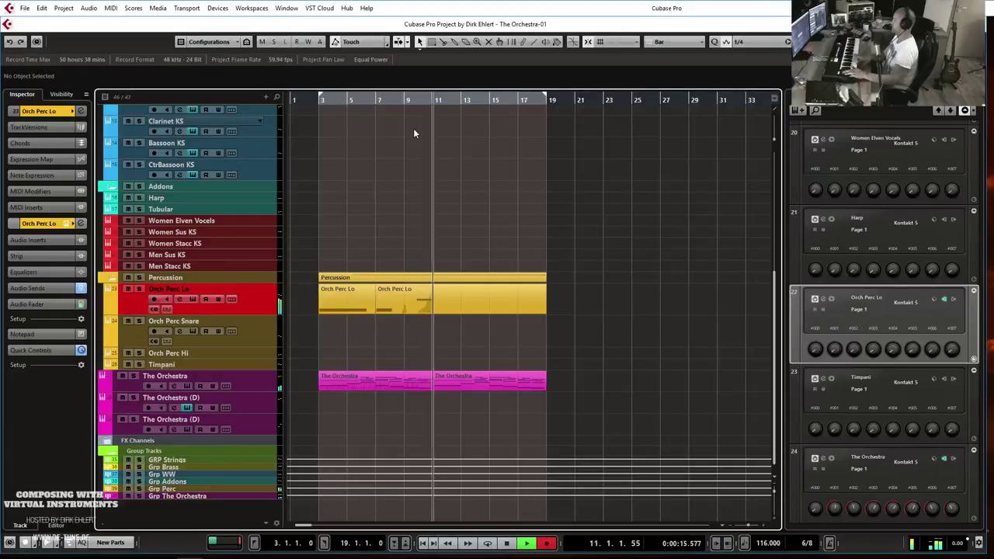
{"action": "key", "text": "space"}
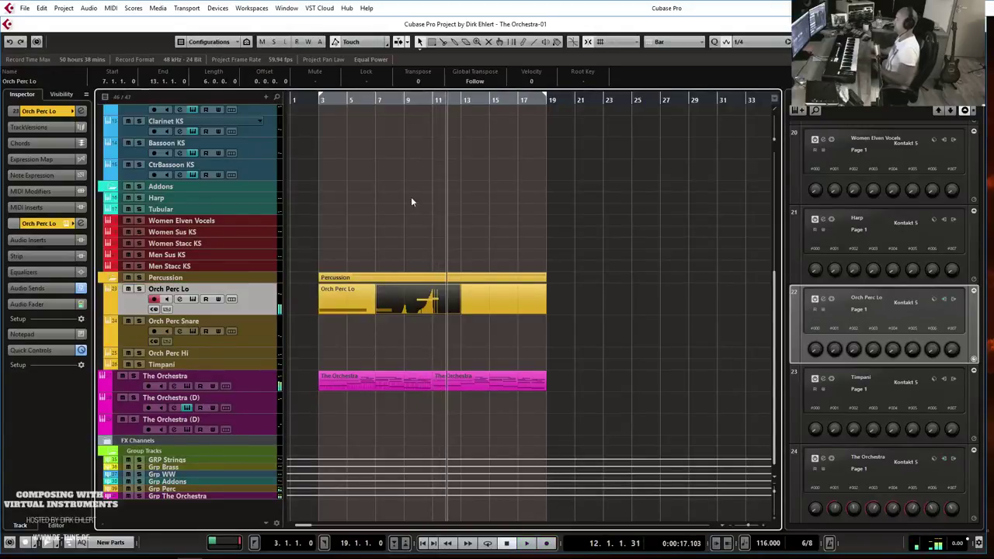
- Glue the Orch Perc Lo takes into one continuous part from bar 3 to bar 19
{"action": "left_click", "coordinate": [357, 297]}
{"action": "double_click", "coordinate": [365, 297]}
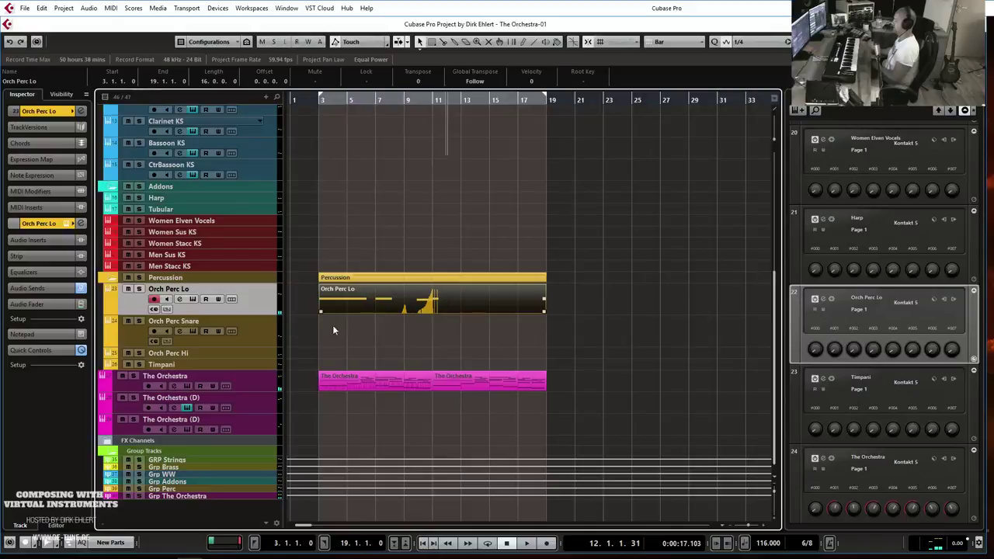
{"action": "key", "text": "Return"}
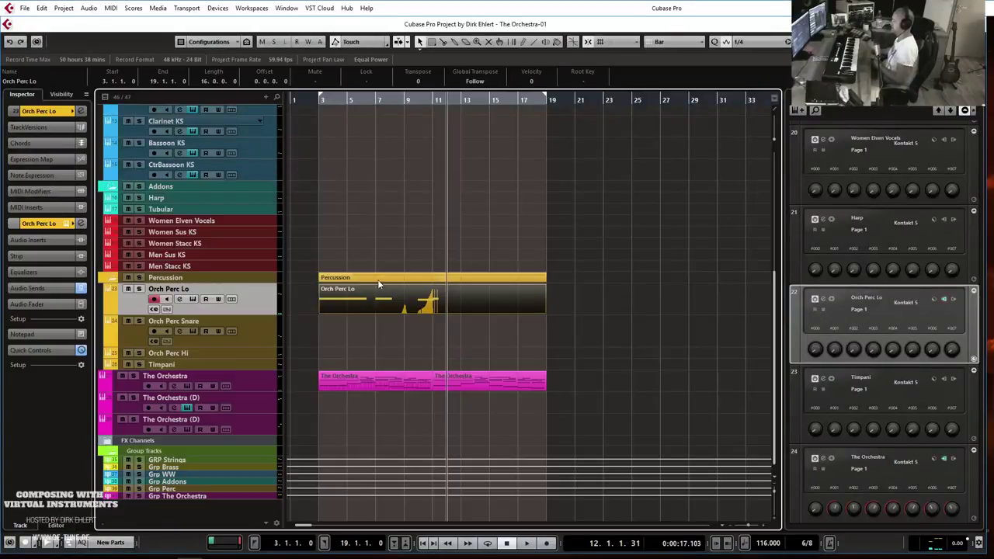
- Select the Harp track and play the arrangement from bar 3 to try out a harp line
{"action": "scroll", "coordinate": [436, 202], "scroll_direction": "up", "scroll_amount": 4}
{"action": "scroll", "coordinate": [439, 200], "scroll_direction": "down", "scroll_amount": 2}
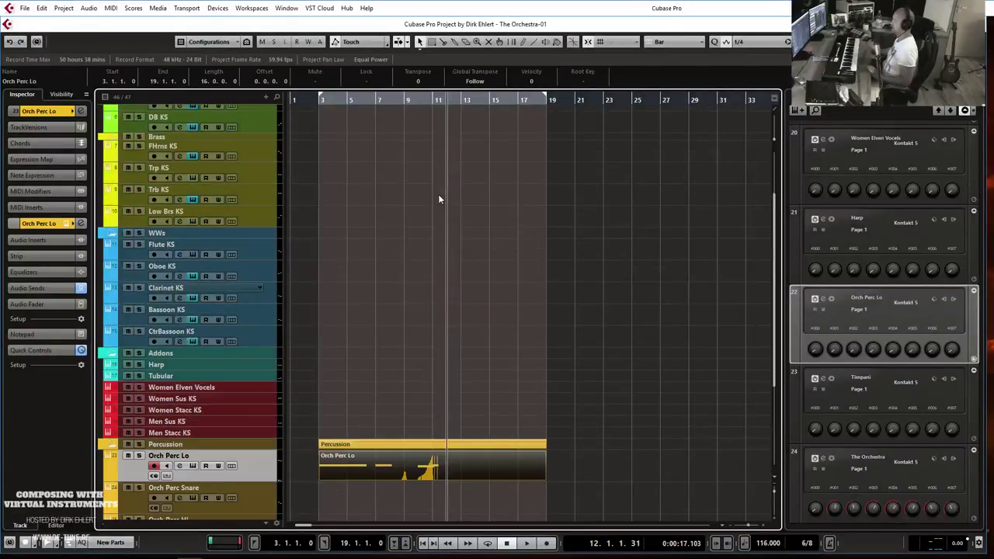
{"action": "left_click", "coordinate": [180, 363]}
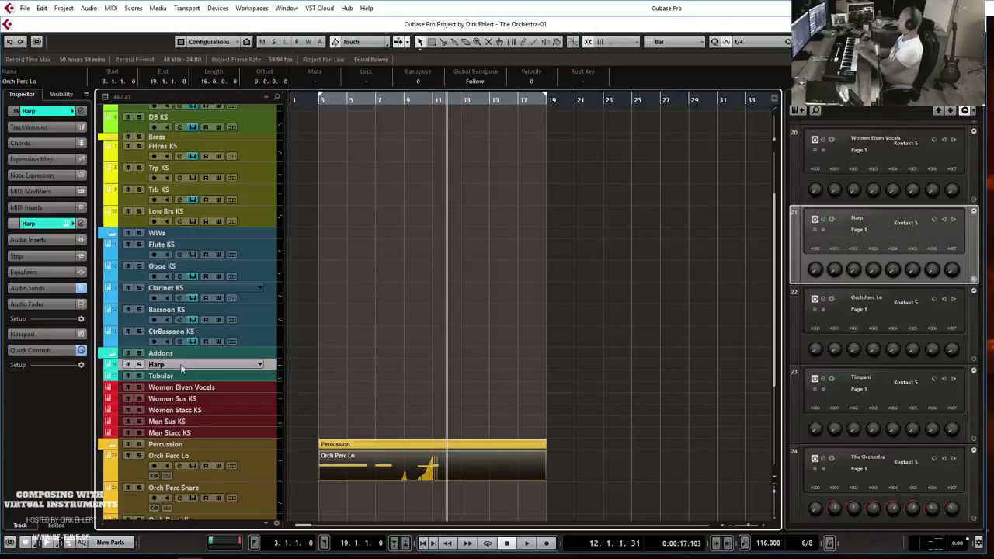
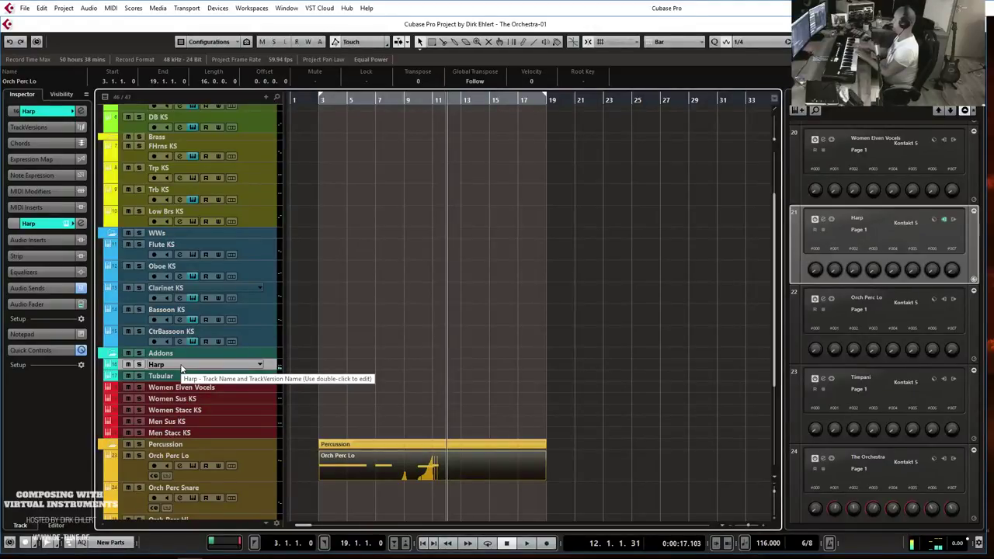
{"action": "key", "text": "KP_1"}
{"action": "key", "text": "space"}
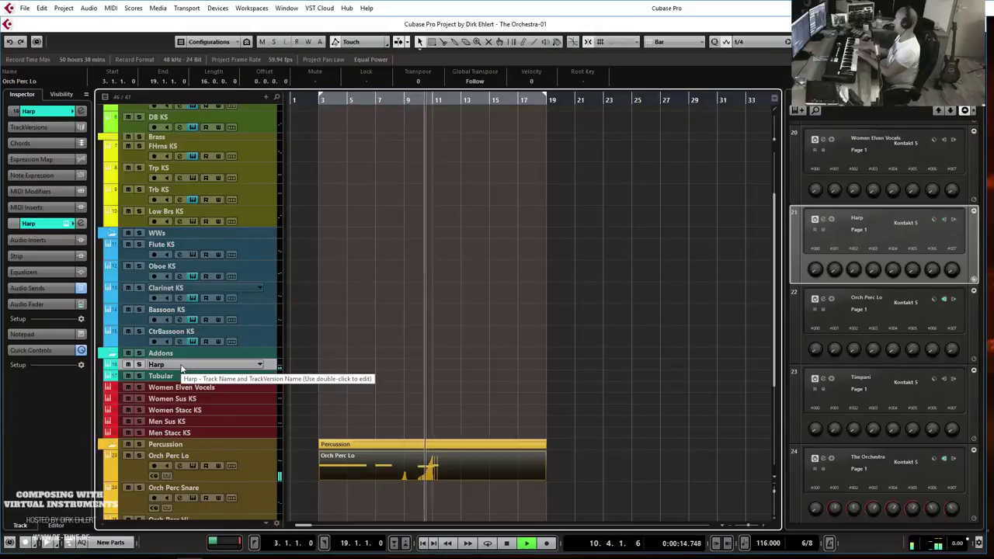
- Capture the just-played harp line as a Harp part from bar 3, open it for note editing and set quantize to 1/8
{"action": "key", "text": "space"}
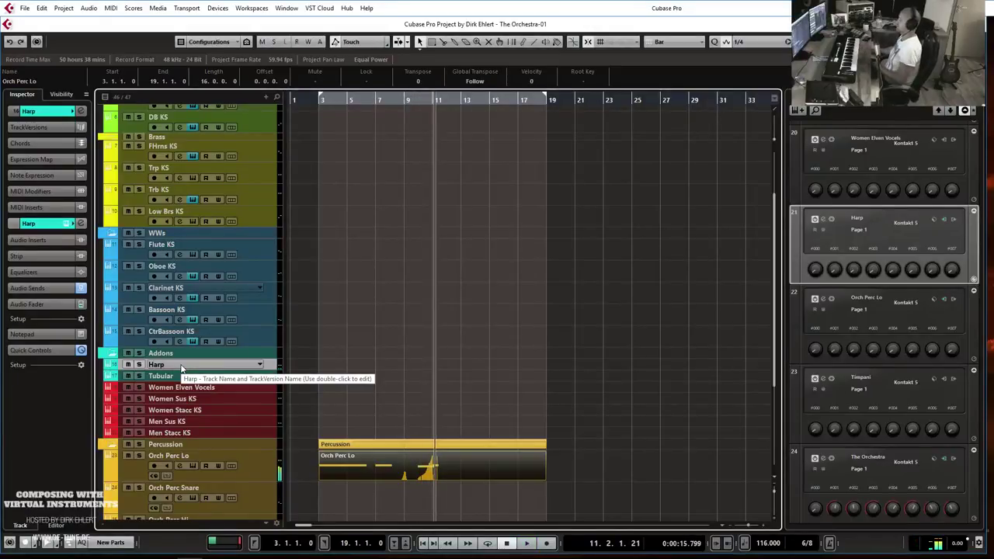
{"action": "key", "text": "shift+KP_Multiply"}
{"action": "key", "text": "Return"}
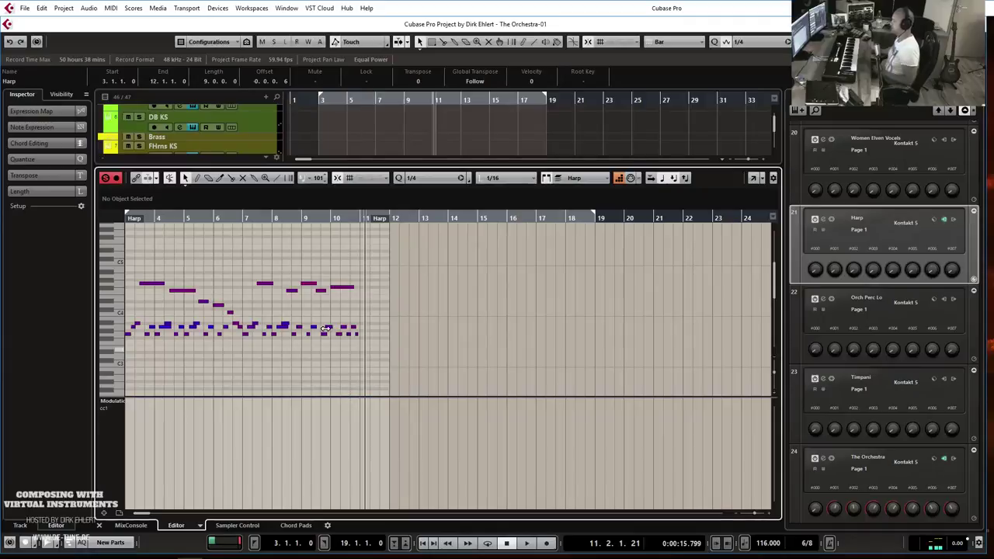
{"action": "left_click", "coordinate": [427, 178]}
{"action": "left_click", "coordinate": [438, 224]}
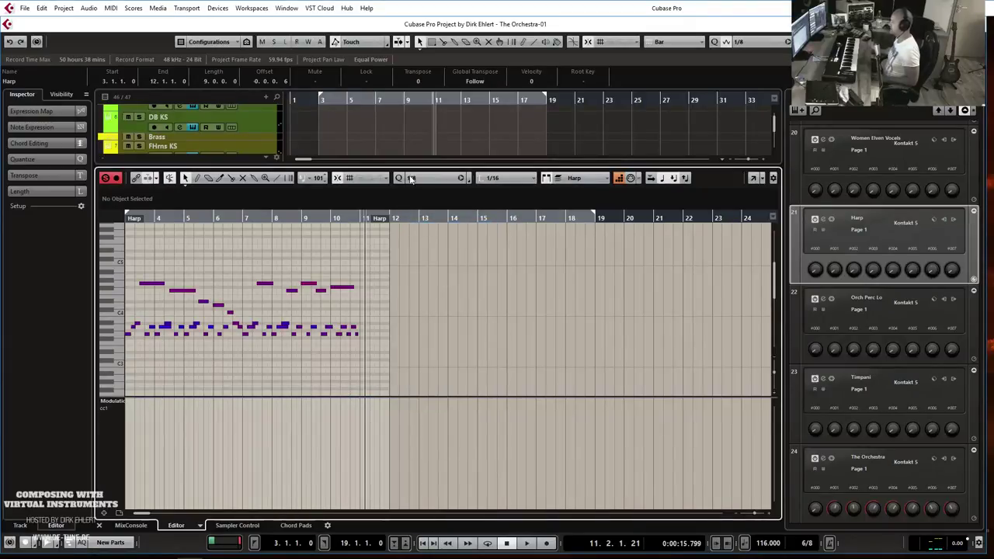
- Play the harp part from bar 3 and check its notes up to the end of bar 10
{"action": "key", "text": "KP_1"}
{"action": "scroll", "coordinate": [433, 291], "scroll_direction": "up", "scroll_amount": 4}
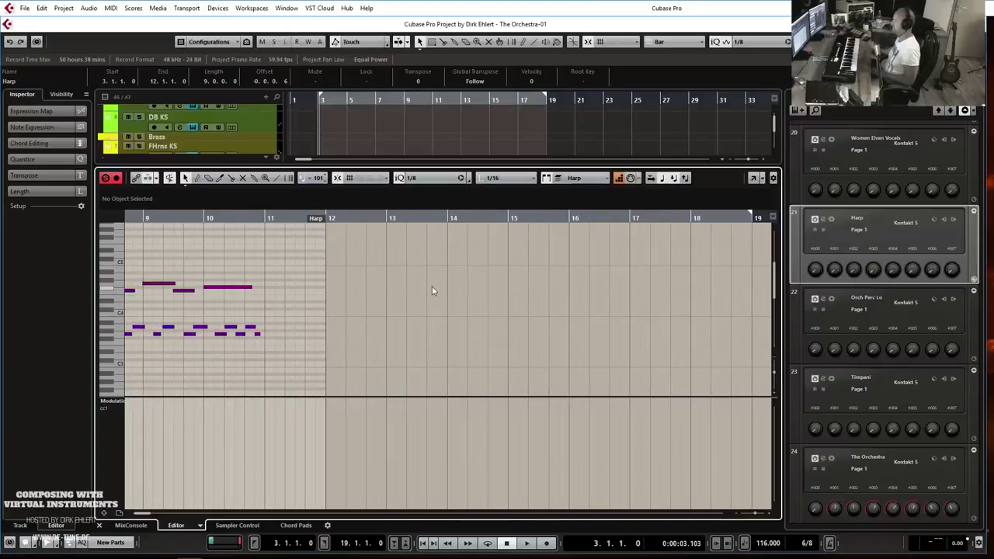
{"action": "scroll", "coordinate": [432, 290], "scroll_direction": "left", "scroll_amount": 6}
{"action": "scroll", "coordinate": [433, 290], "scroll_direction": "right", "scroll_amount": 1}
{"action": "key", "text": "space"}
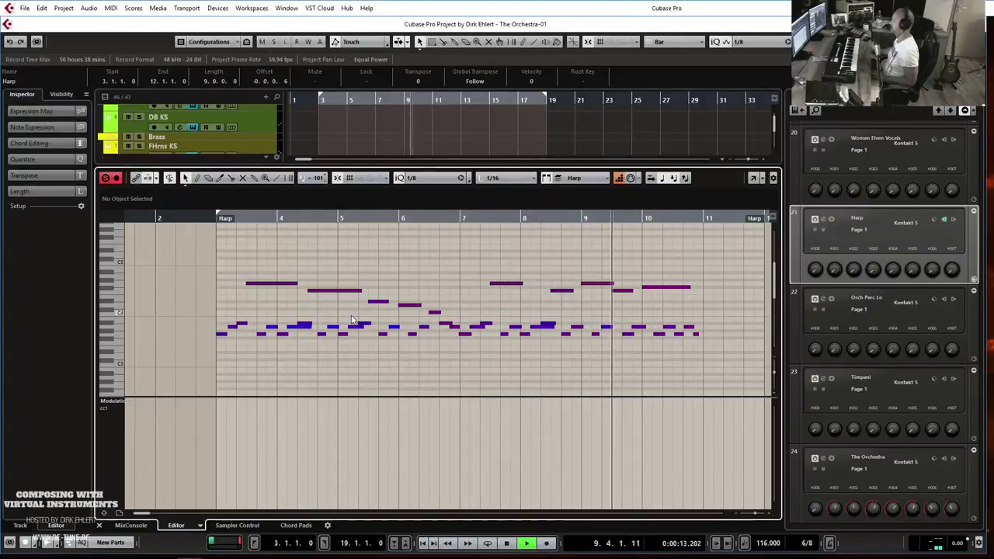
{"action": "key", "text": "space"}
- Copy the first G3 harp note of bar 10 to D3 at 10.1.1.0 and play the passage from bar 9
{"action": "left_click", "coordinate": [659, 336]}
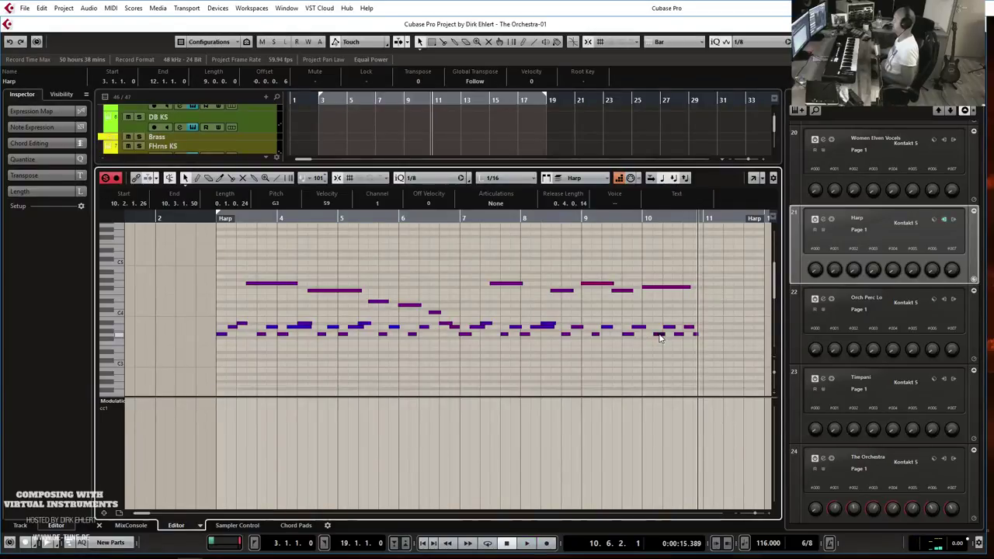
{"action": "left_click_drag", "start_coordinate": [659, 336], "coordinate": [649, 357]}
{"action": "left_click", "coordinate": [587, 219]}
{"action": "key", "text": "space"}
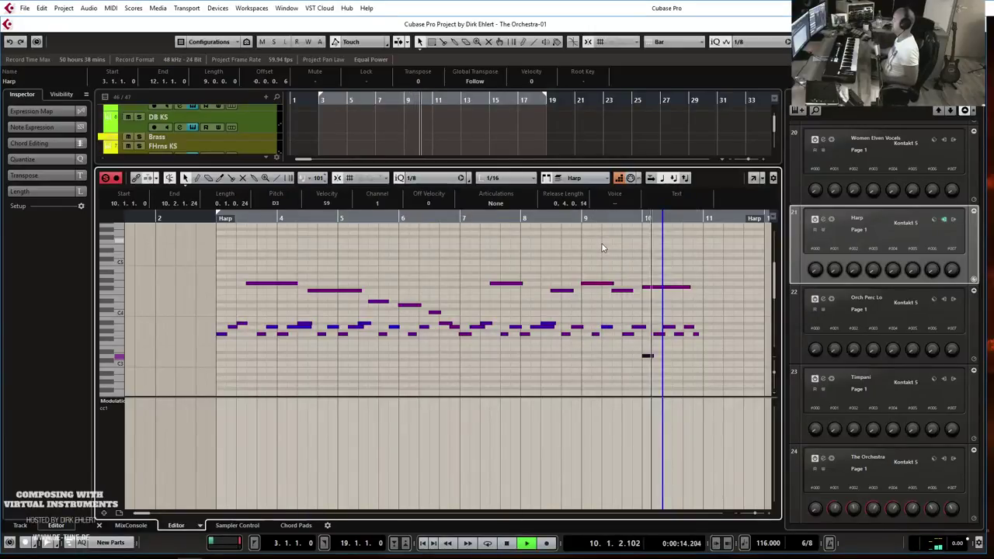
{"action": "key", "text": "space"}
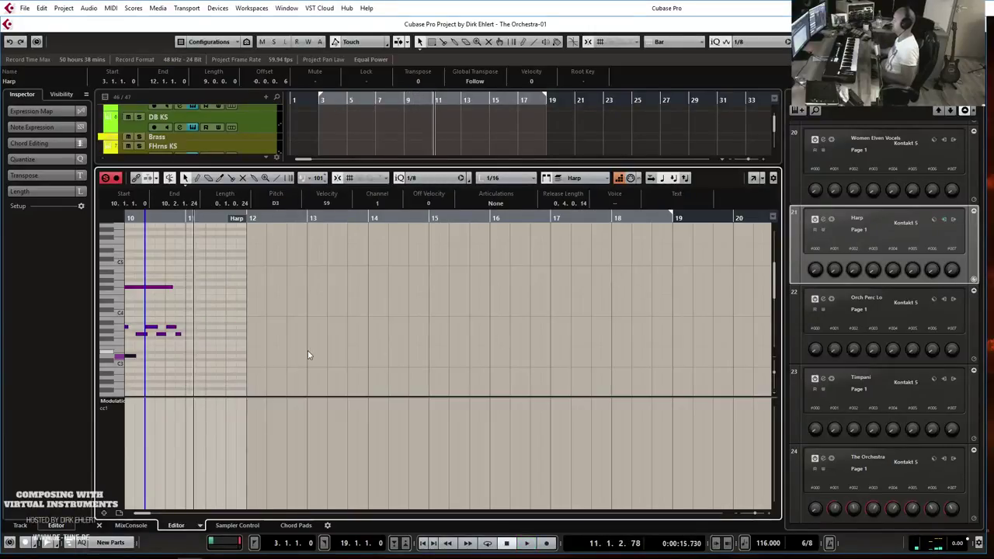
- Lower the last two low harp notes of bar 10 by a semitone to F#3 and play the passage
{"action": "left_click_drag", "start_coordinate": [158, 343], "coordinate": [187, 334]}
{"action": "key", "text": "Down"}
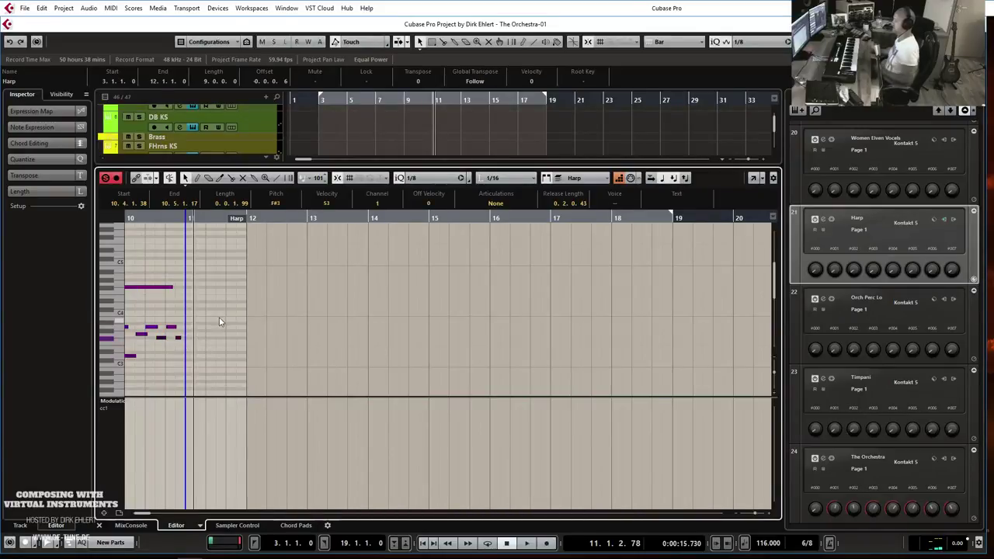
{"action": "key", "text": "space"}
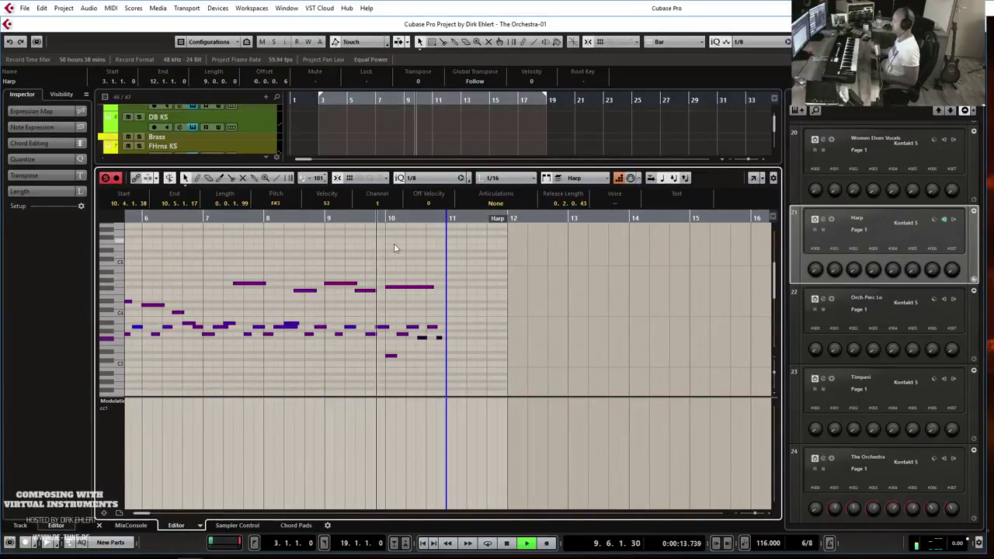
{"action": "key", "text": "space"}
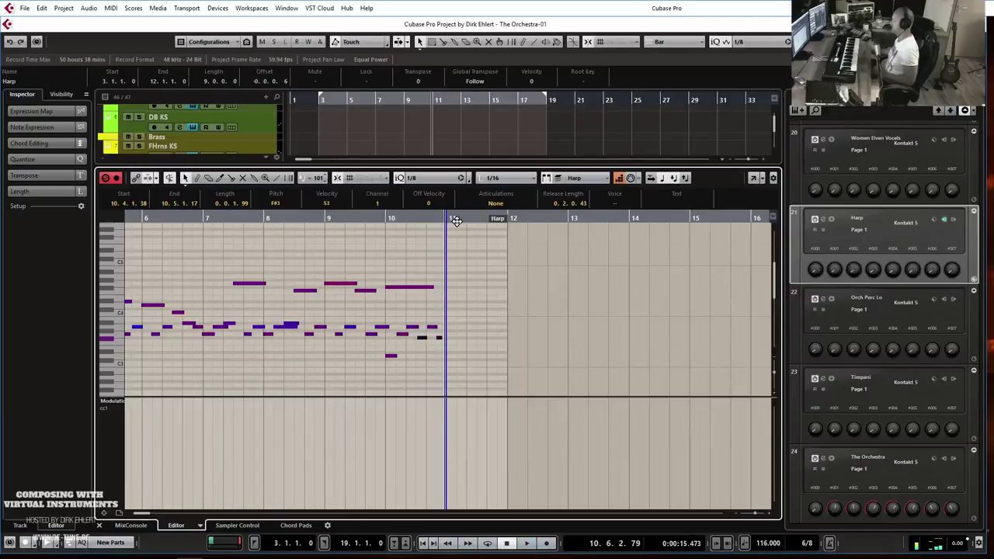
- Shorten the harp part to end at bar 11 and duplicate it to fill bars 11 to 19
{"action": "left_click_drag", "start_coordinate": [498, 221], "coordinate": [438, 221]}
{"action": "key", "text": "Return"}
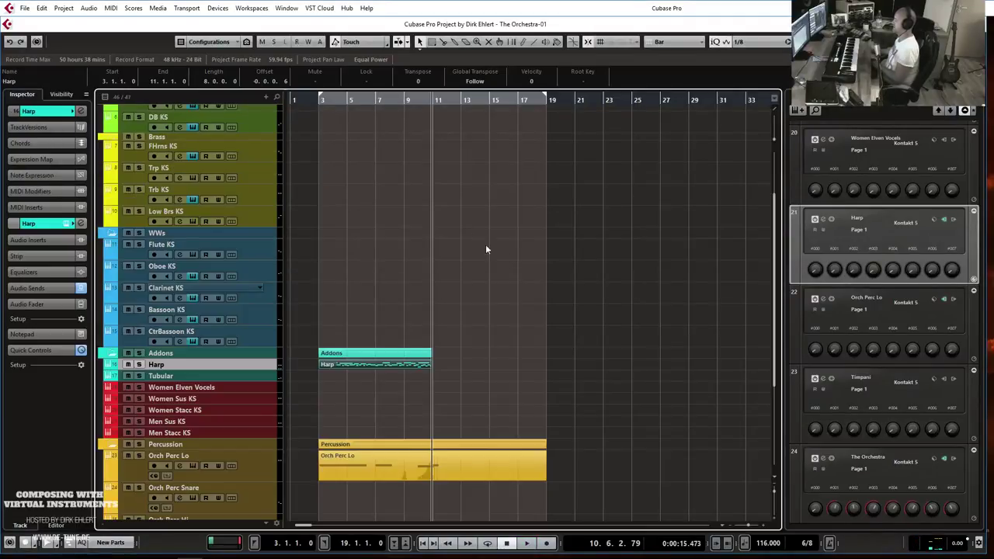
{"action": "key", "text": "ctrl+d"}
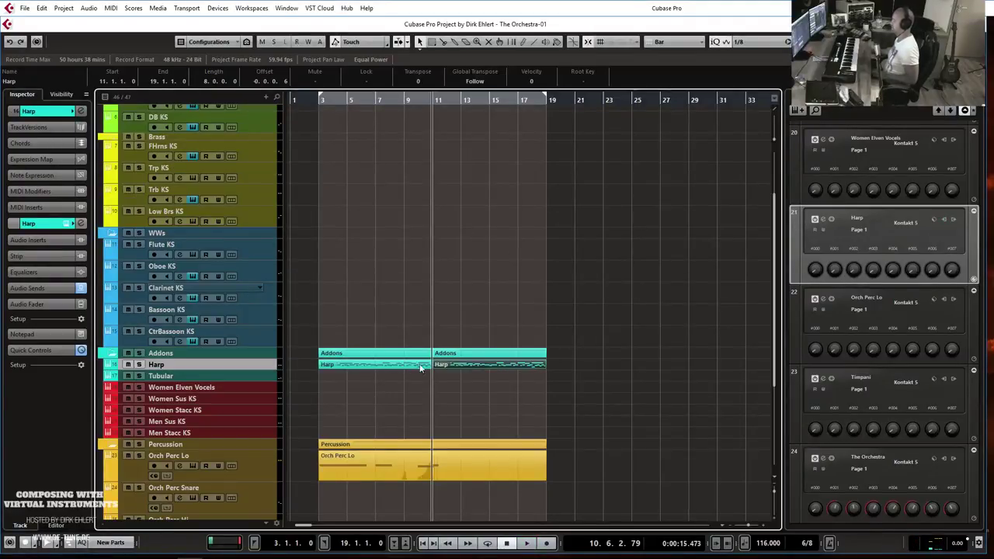
- Select the FHrns KS track and play the arrangement to try out a French horn line
{"action": "key", "text": "g"}
{"action": "key", "text": "g"}
{"action": "key", "text": "g"}
{"action": "key", "text": "g"}
{"action": "scroll", "coordinate": [369, 283], "scroll_direction": "up", "scroll_amount": 3}
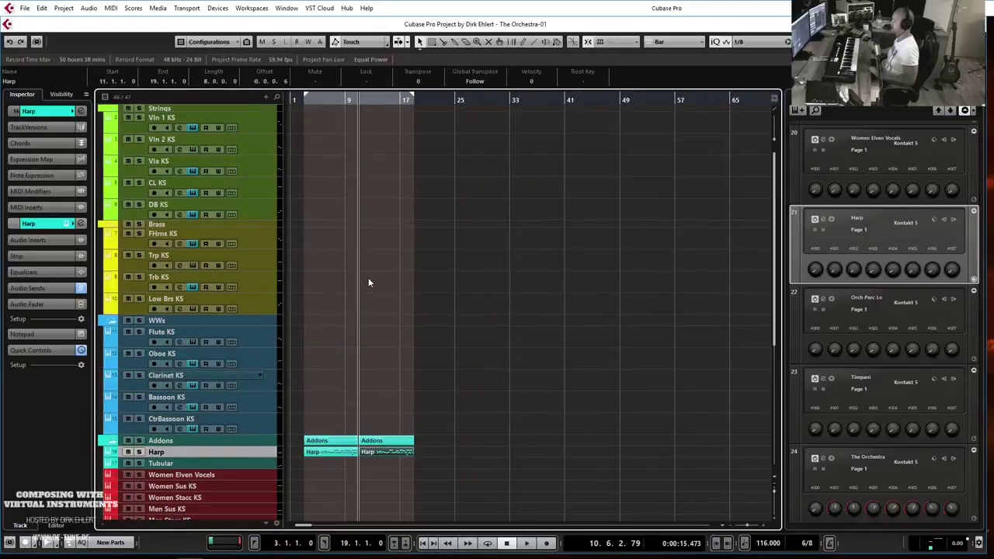
{"action": "left_click", "coordinate": [233, 234]}
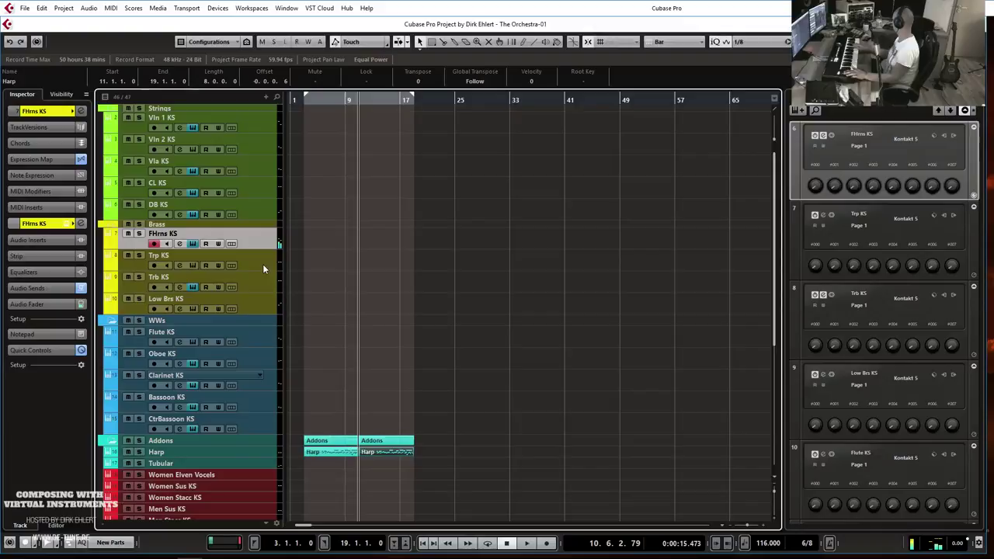
{"action": "key", "text": "space"}
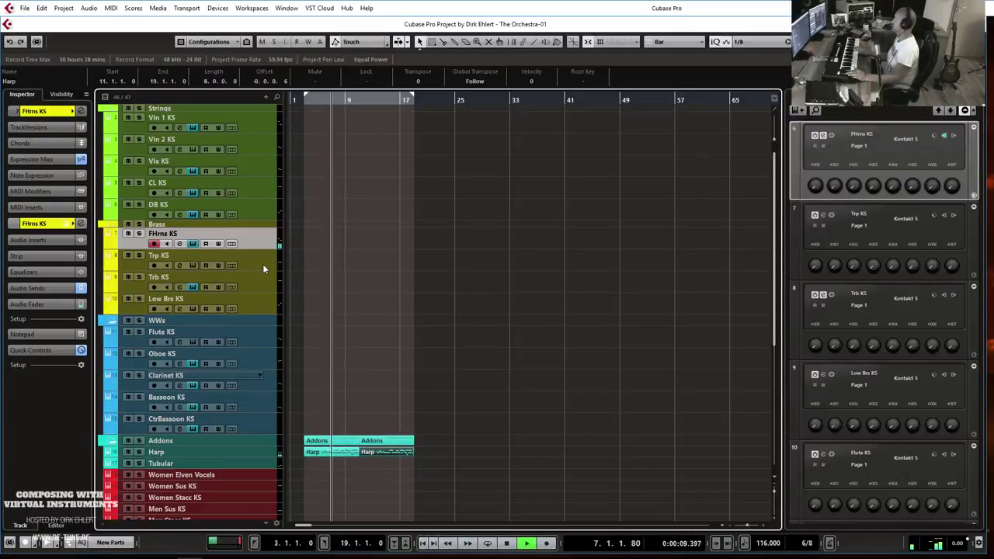
{"action": "key", "text": "space"}
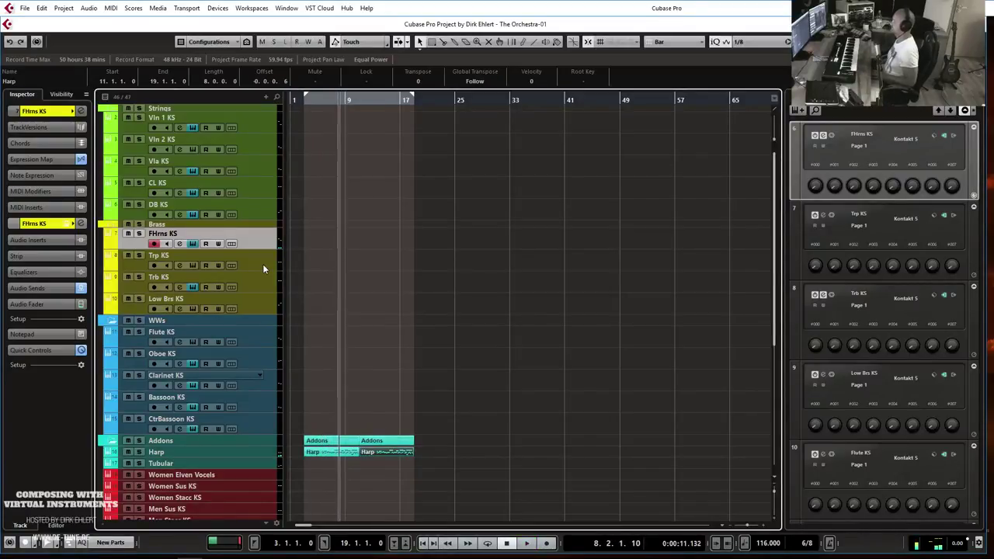
- Play a French horn line along from bar 3, capture it as an FHrns KS part and open it for note editing
{"action": "key", "text": "KP_1"}
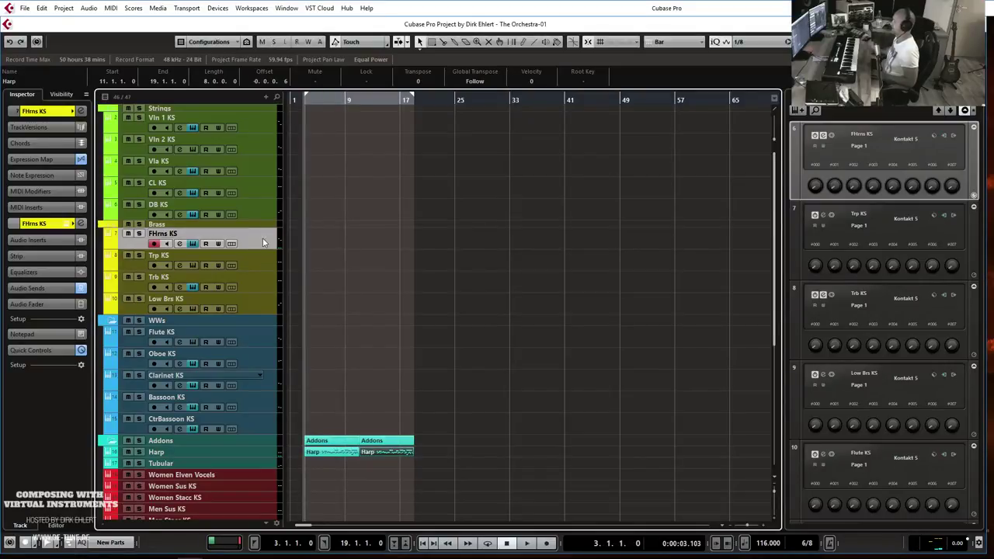
{"action": "key", "text": "space"}
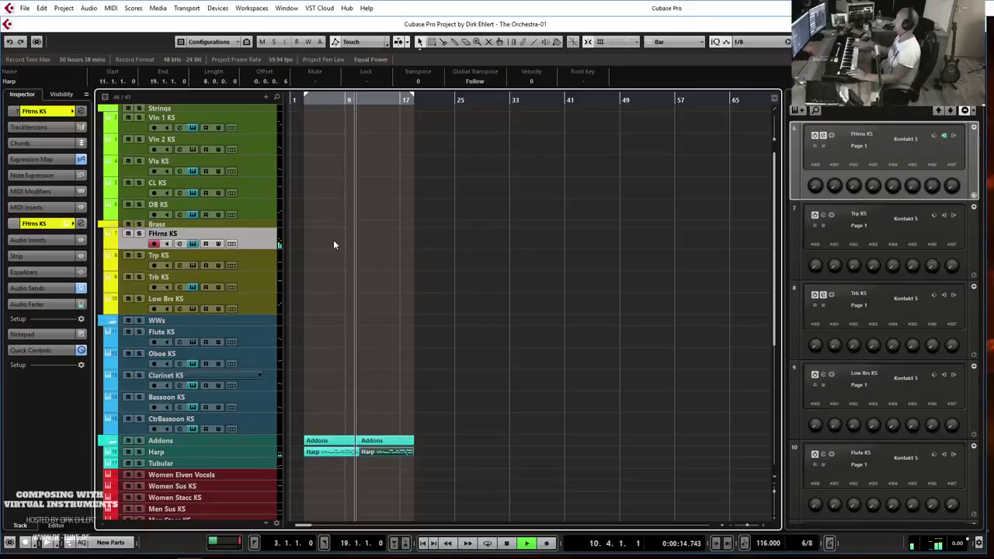
{"action": "key", "text": "space"}
{"action": "double_click", "coordinate": [333, 243]}
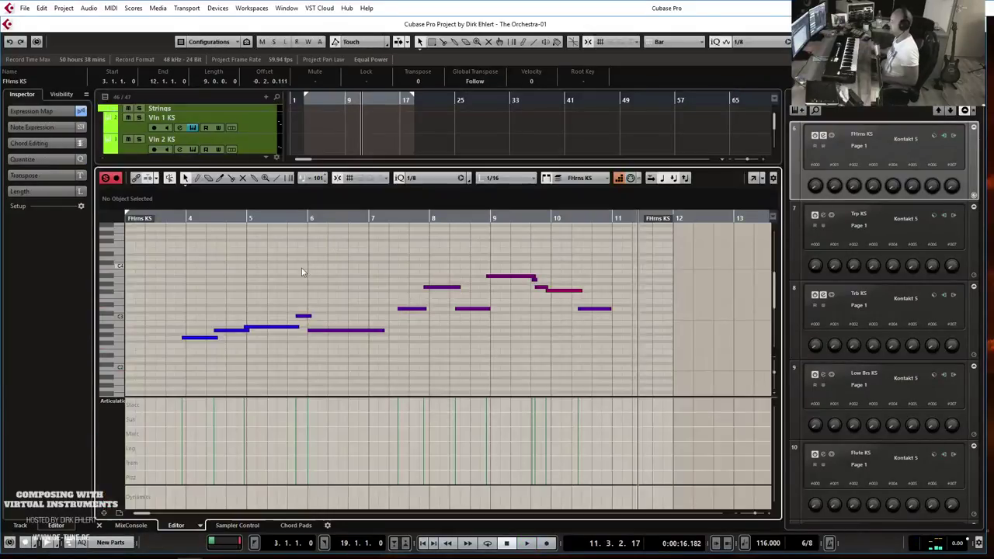
- Shift all horn notes slightly later so the first starts on bar 4, and add a Leg articulation from 3.6.1.0
{"action": "key", "text": "ctrl+a"}
{"action": "left_click_drag", "start_coordinate": [188, 343], "coordinate": [192, 342]}
{"action": "left_click", "coordinate": [181, 445]}
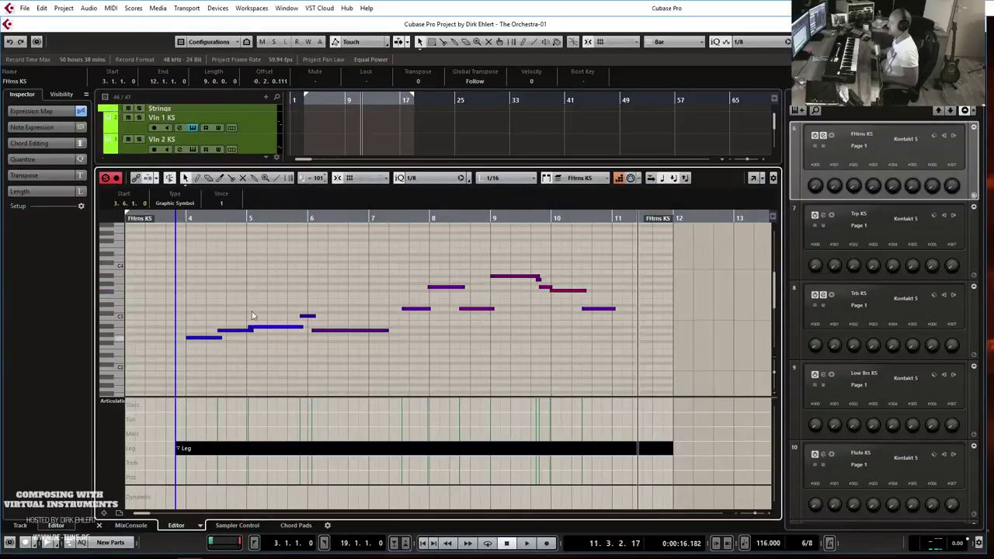
- Play the horn part from bar 3 to check the legato phrasing
{"action": "left_click", "coordinate": [168, 220]}
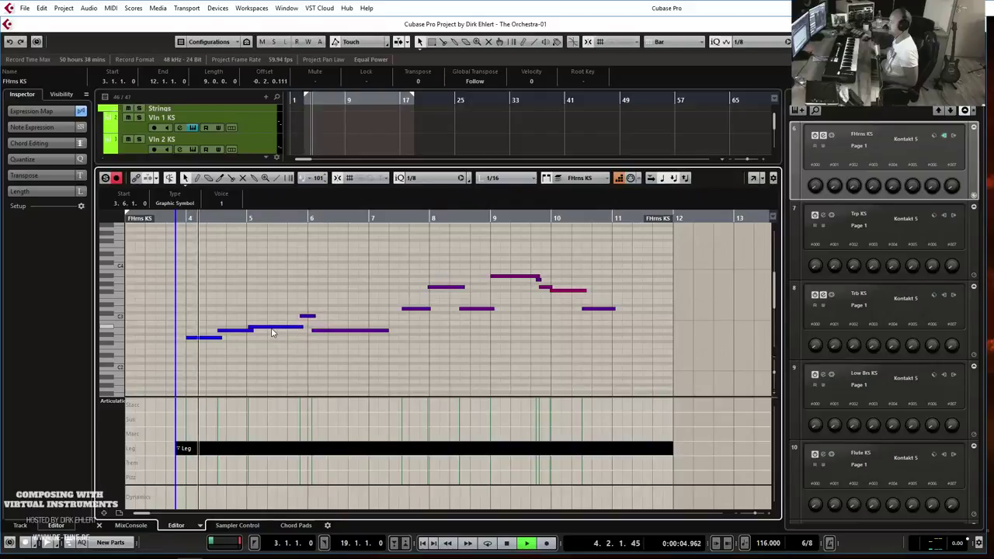
{"action": "left_click", "coordinate": [163, 220]}
{"action": "key", "text": "space"}
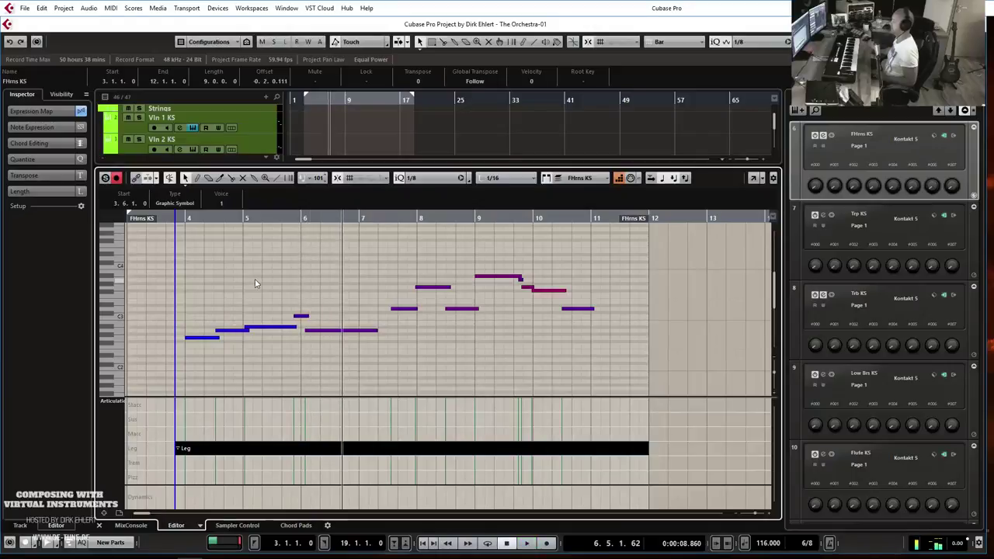
{"action": "key", "text": "space"}
{"action": "left_click", "coordinate": [257, 227]}
{"action": "key", "text": "space"}
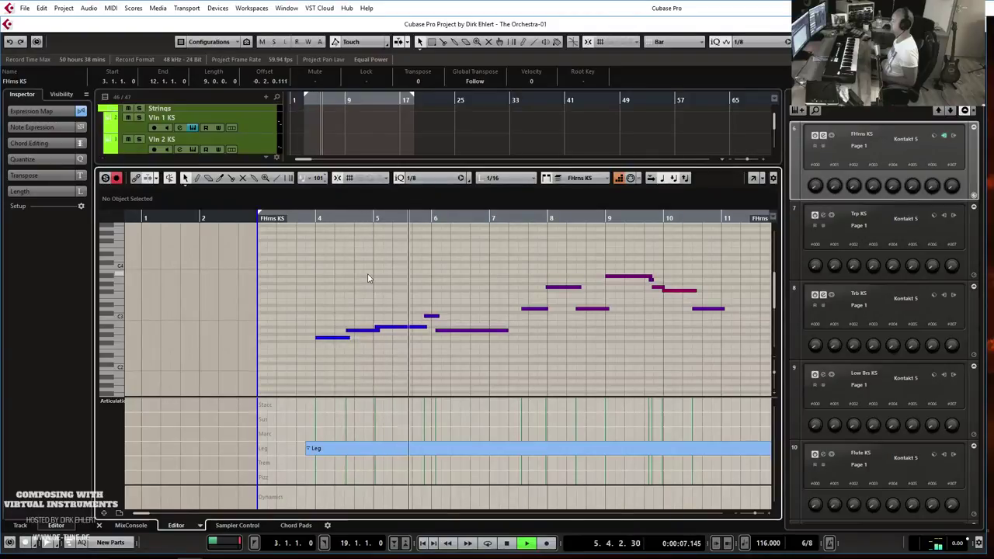
- Quantize the long A2 horn note to start exactly on bar 6 and close the note editor
{"action": "left_click", "coordinate": [438, 332]}
{"action": "key", "text": "q"}
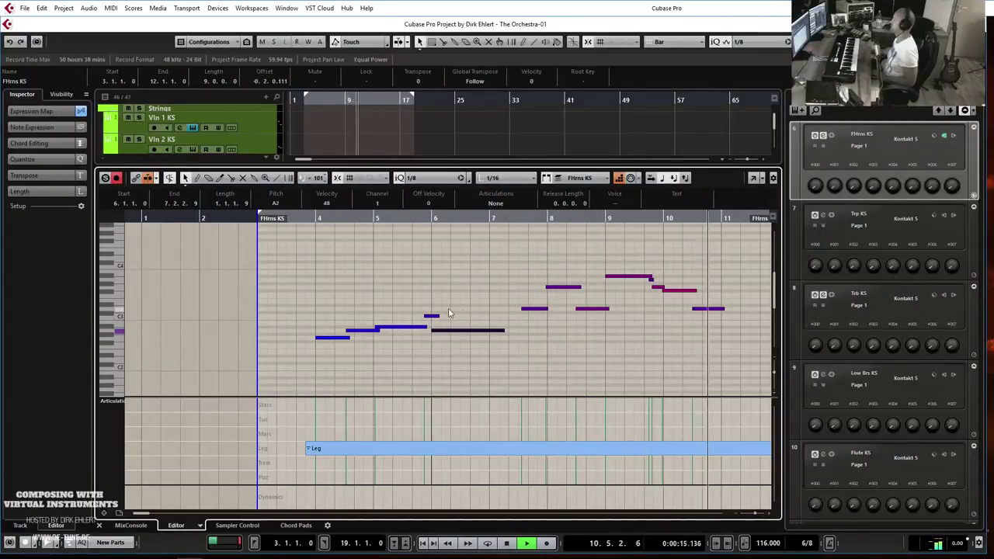
{"action": "key", "text": "space"}
{"action": "key", "text": "ctrl+e"}
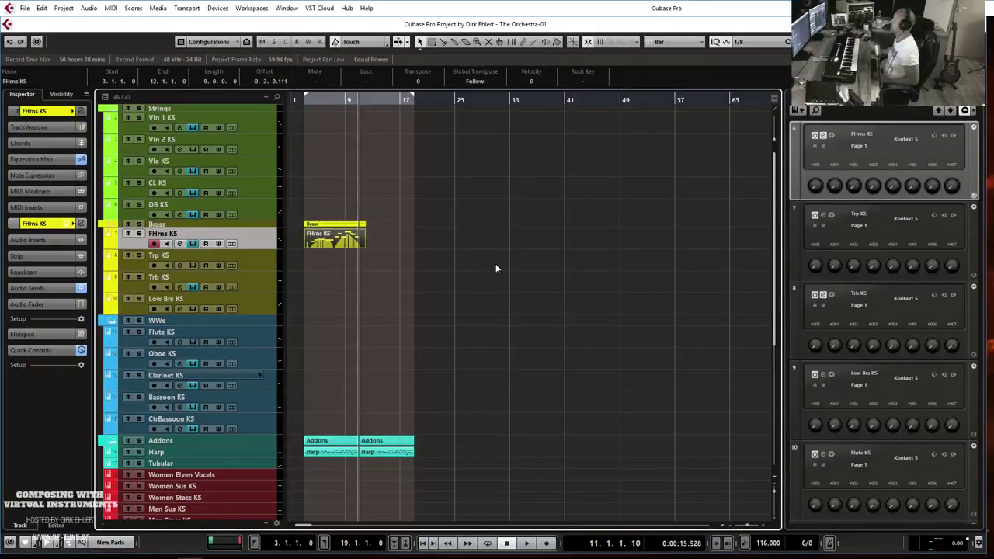
- Select the CL KS track and play the arrangement from bar 3 to try out a cello line
{"action": "key", "text": "KP_1"}
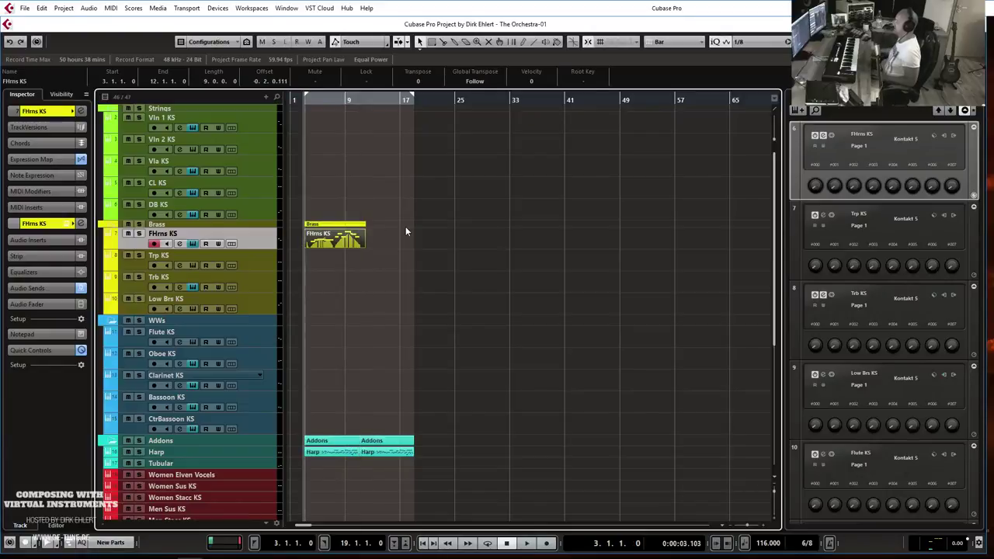
{"action": "left_click", "coordinate": [260, 192]}
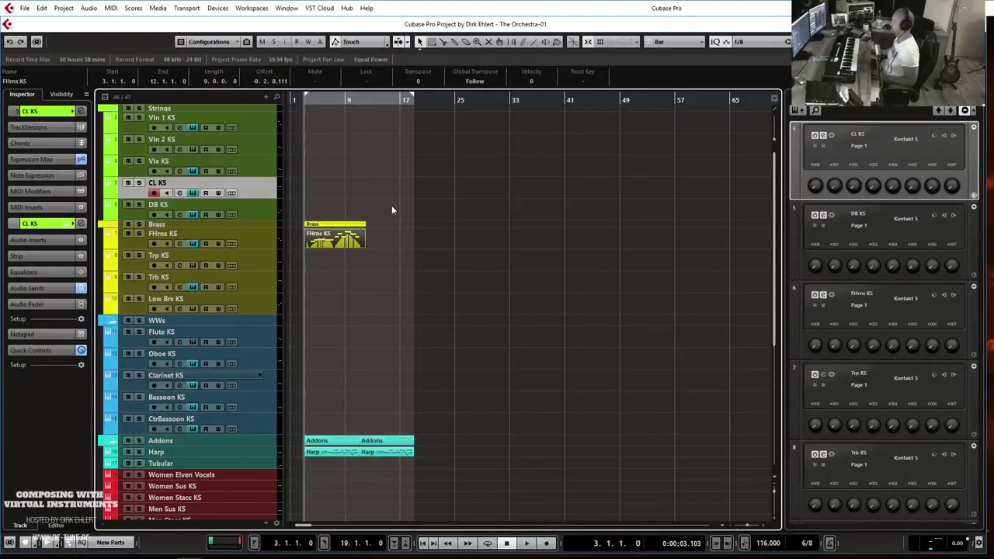
{"action": "key", "text": "space"}
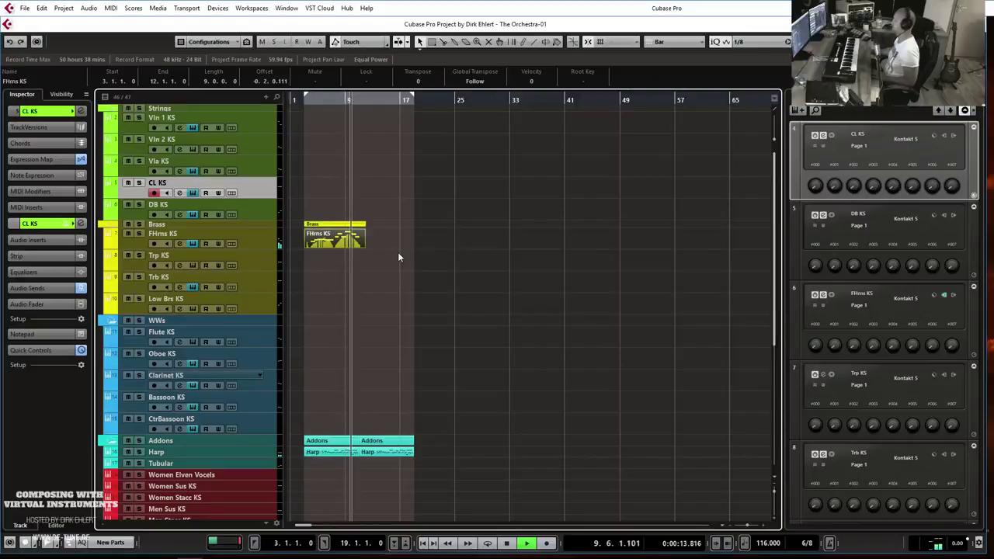
{"action": "key", "text": "space"}
- Select the Flute KS, Clarinet KS and Oboe KS tracks in turn to try out a woodwind sound
{"action": "left_click", "coordinate": [195, 335]}
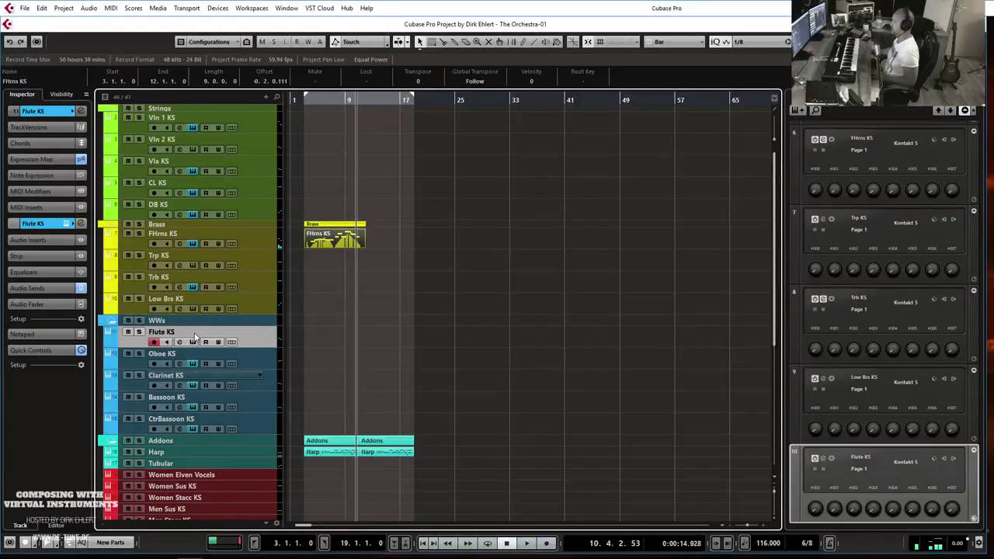
{"action": "left_click", "coordinate": [193, 377]}
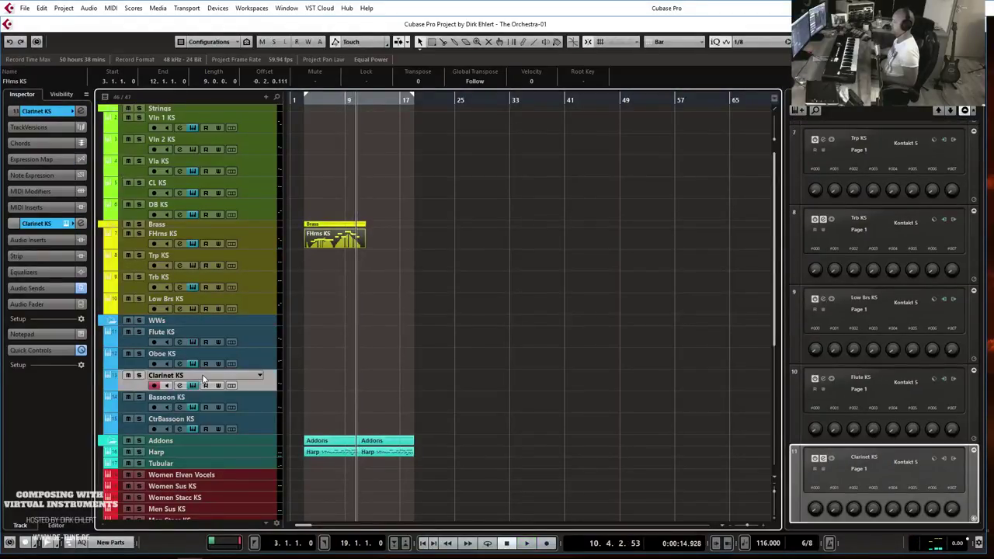
{"action": "left_click", "coordinate": [256, 357]}
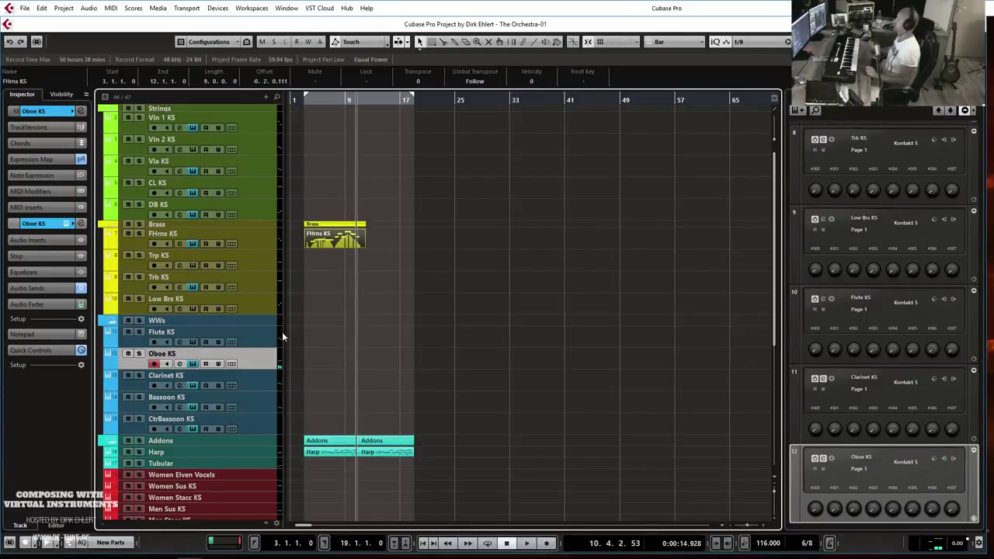
- Solo The Orchestra track to listen to its rhythm part on its own, and clear the solo again
{"action": "scroll", "coordinate": [311, 345], "scroll_direction": "down", "scroll_amount": 5}
{"action": "left_click", "coordinate": [245, 386]}
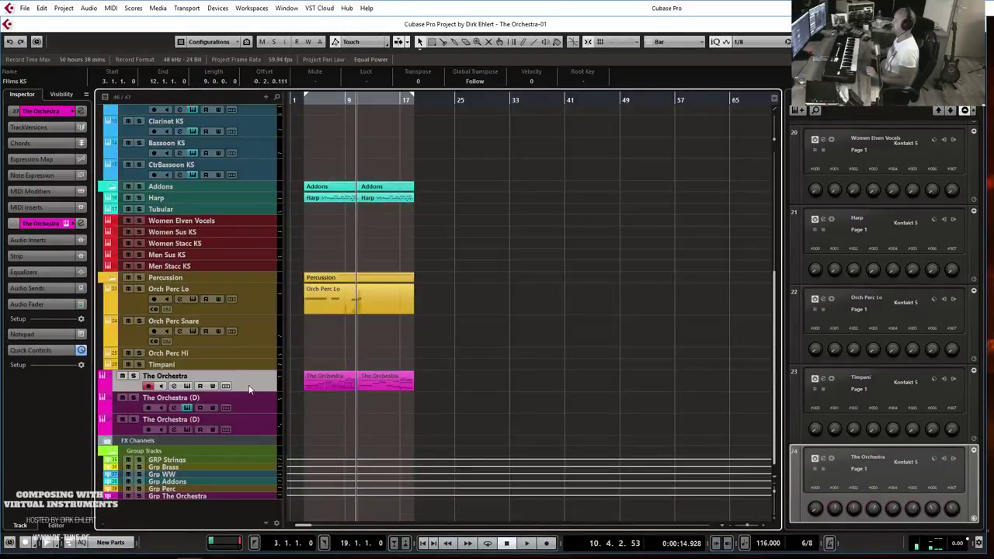
{"action": "left_click", "coordinate": [133, 377]}
{"action": "key", "text": "space"}
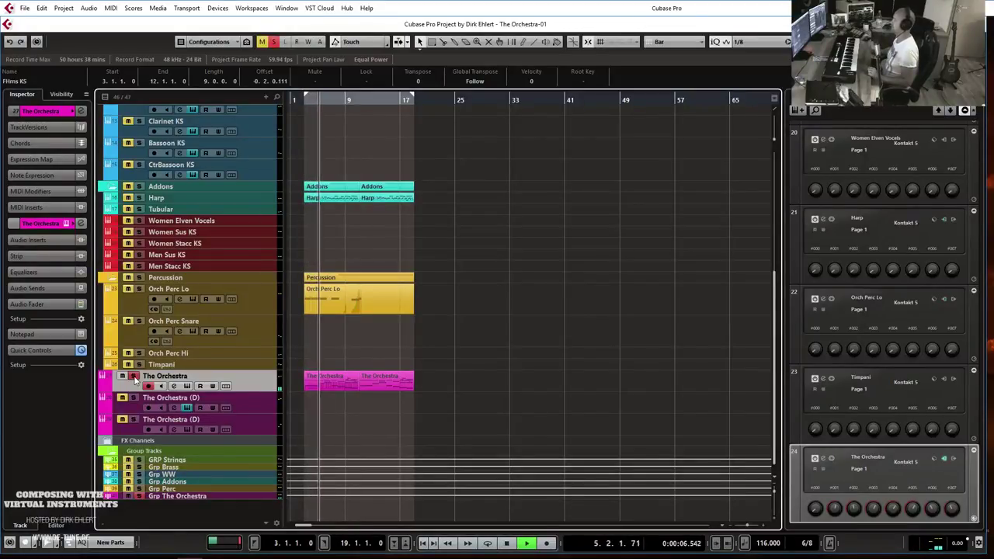
{"action": "left_click", "coordinate": [133, 376]}
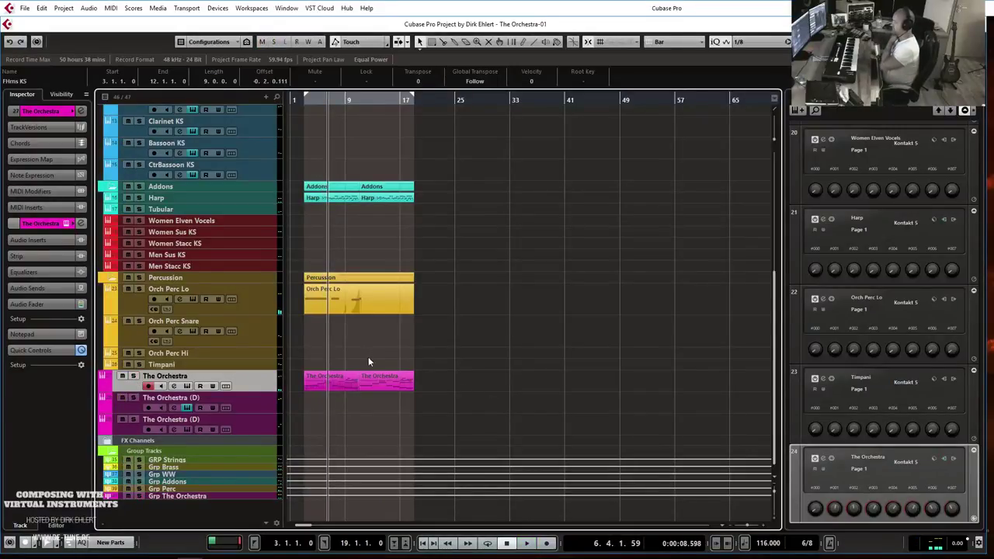
- Try recording a line on the Oboe KS track from bar 3 into bar 10, and delete the take
{"action": "scroll", "coordinate": [380, 349], "scroll_direction": "up", "scroll_amount": 3}
{"action": "scroll", "coordinate": [390, 340], "scroll_direction": "up", "scroll_amount": 2}
{"action": "scroll", "coordinate": [390, 340], "scroll_direction": "down", "scroll_amount": 2}
{"action": "scroll", "coordinate": [390, 340], "scroll_direction": "up", "scroll_amount": 2}
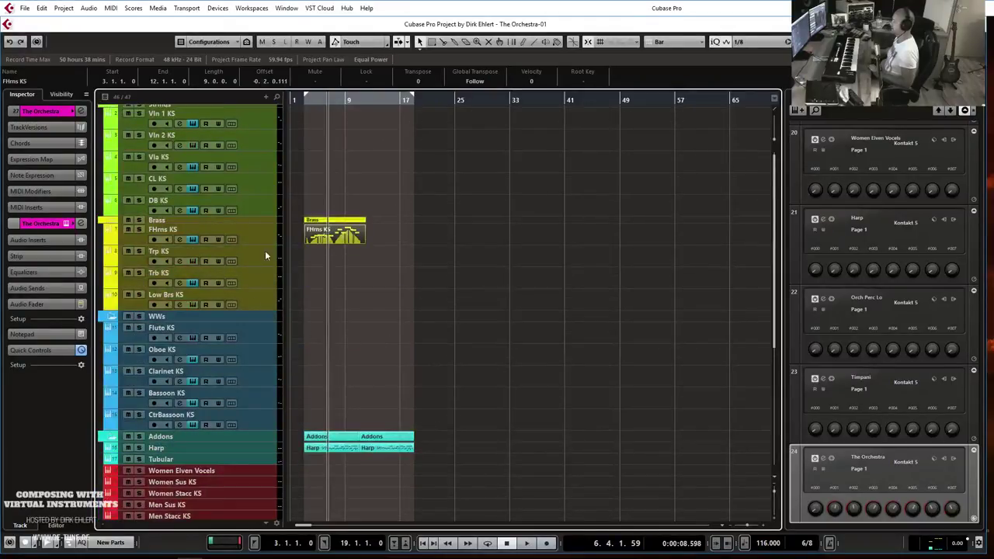
{"action": "left_click", "coordinate": [180, 356]}
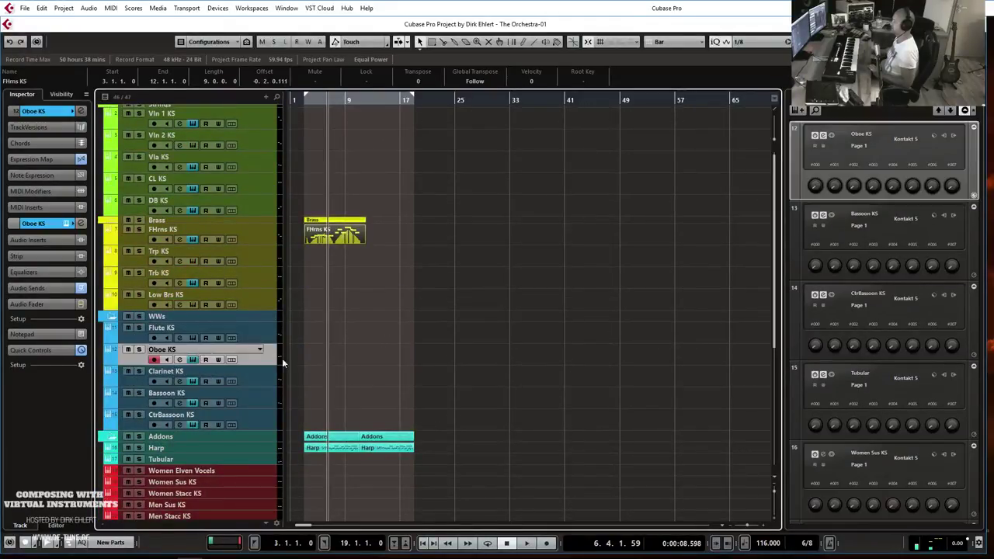
{"action": "key", "text": "KP_1"}
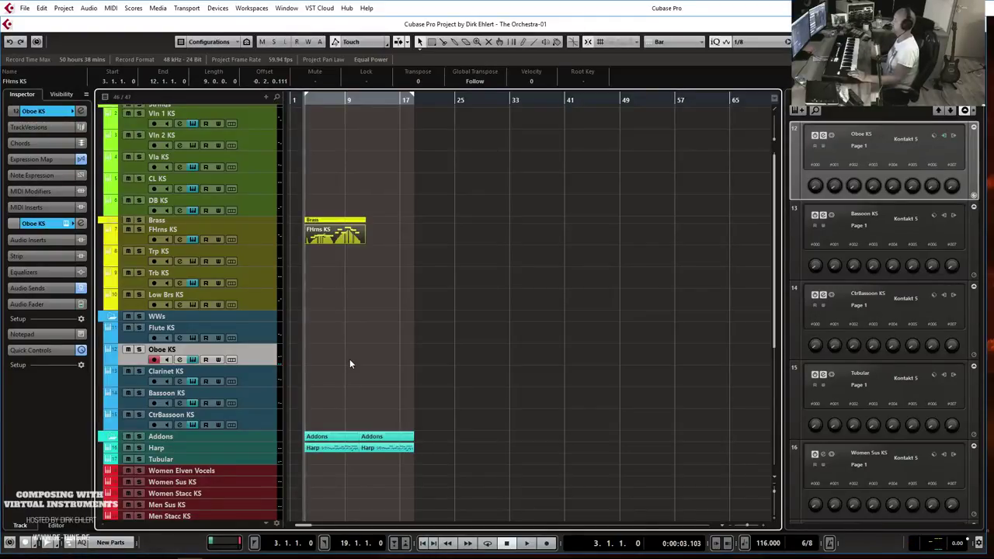
{"action": "key", "text": "KP_Multiply"}
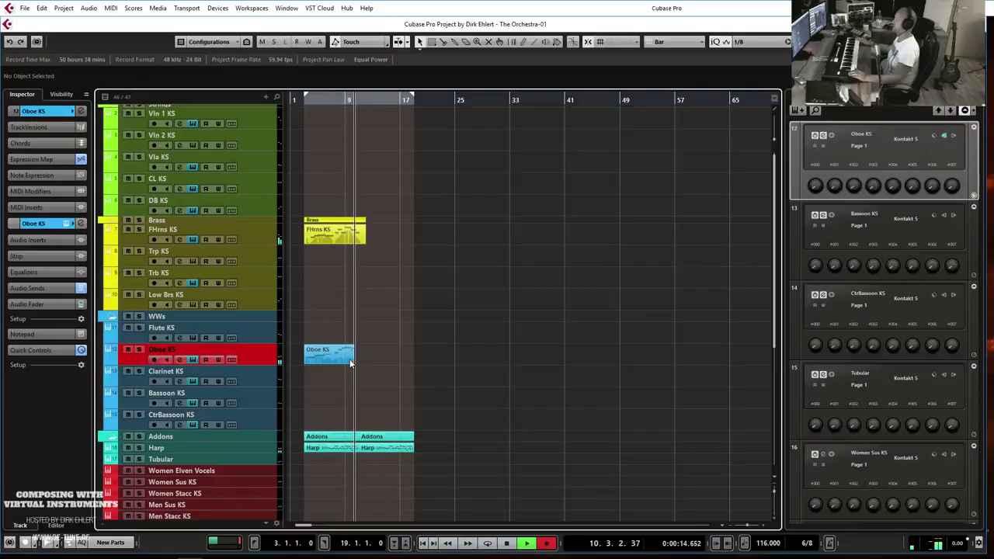
{"action": "key", "text": "space"}
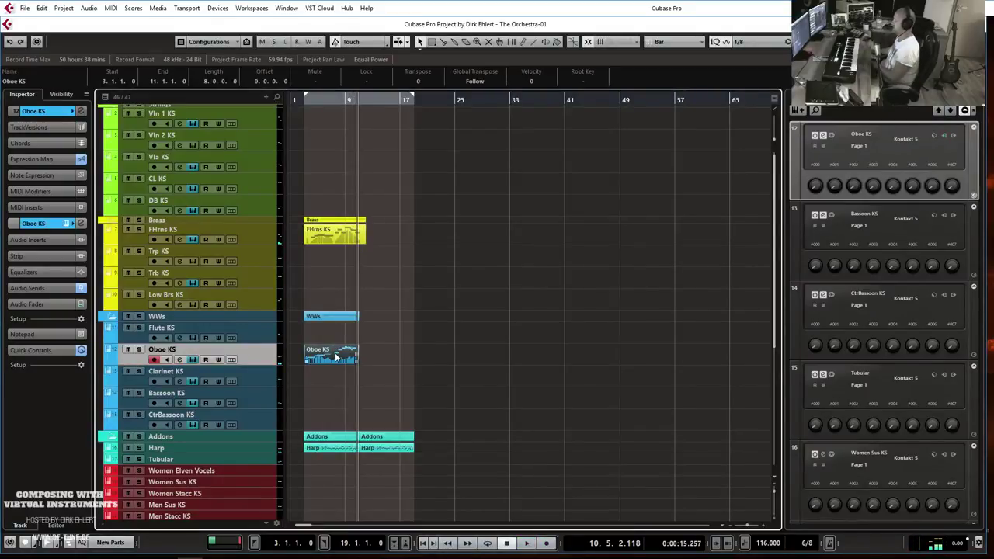
{"action": "key", "text": "Delete"}
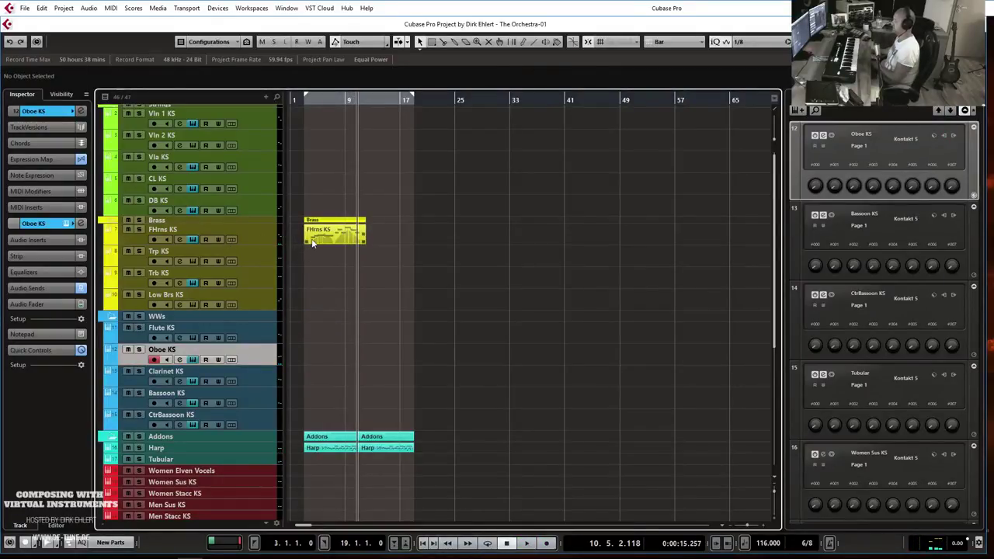
- Open the FHrns KS part in the note editor, audition its melody notes one by one, and close the editor
{"action": "double_click", "coordinate": [312, 240]}
{"action": "left_click", "coordinate": [202, 338]}
{"action": "left_click", "coordinate": [230, 331]}
{"action": "left_click", "coordinate": [256, 328]}
{"action": "left_click", "coordinate": [329, 332]}
{"action": "left_click", "coordinate": [402, 309]}
{"action": "left_click", "coordinate": [433, 287]}
{"action": "left_click", "coordinate": [463, 308]}
{"action": "left_click", "coordinate": [491, 276]}
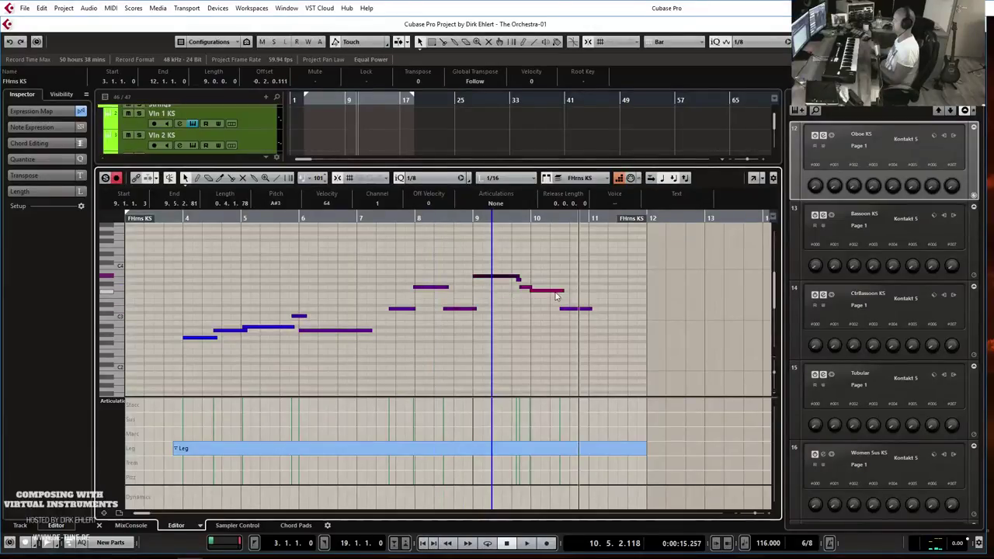
{"action": "key", "text": "Return"}
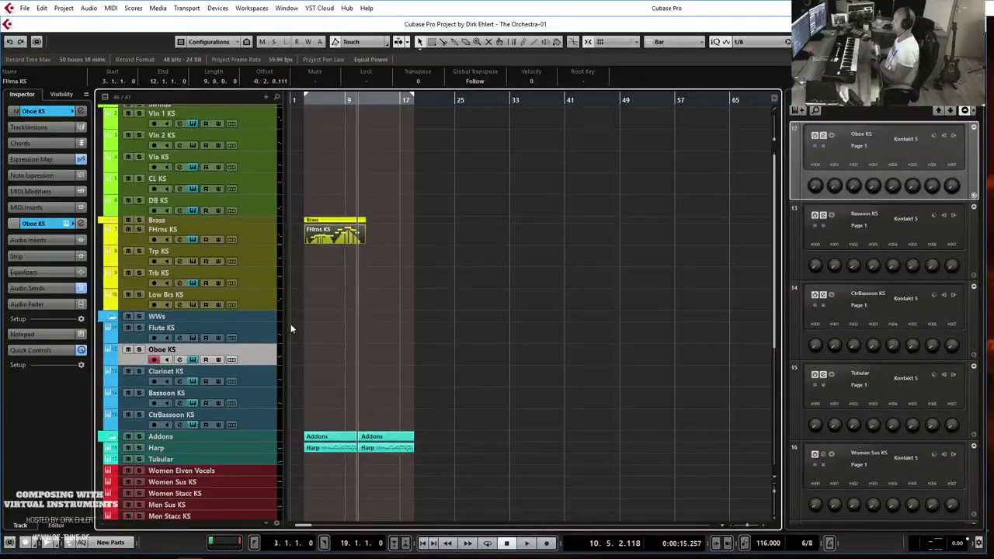
- Show the FHrns KS notes in place in the arrangement, zoomed to bars 3 to 12, and select the Oboe KS track
{"action": "left_click", "coordinate": [233, 239]}
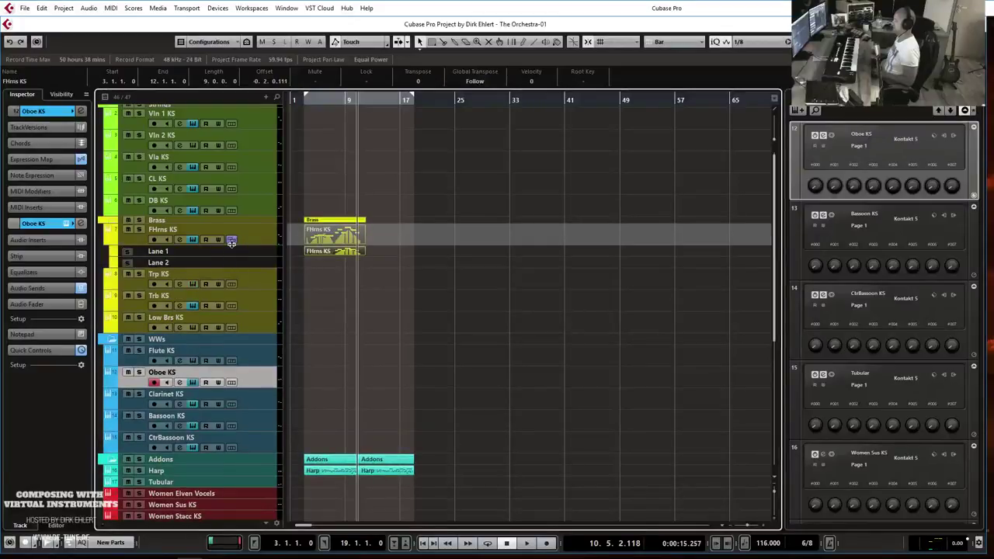
{"action": "left_click", "coordinate": [232, 242]}
{"action": "left_click", "coordinate": [231, 241]}
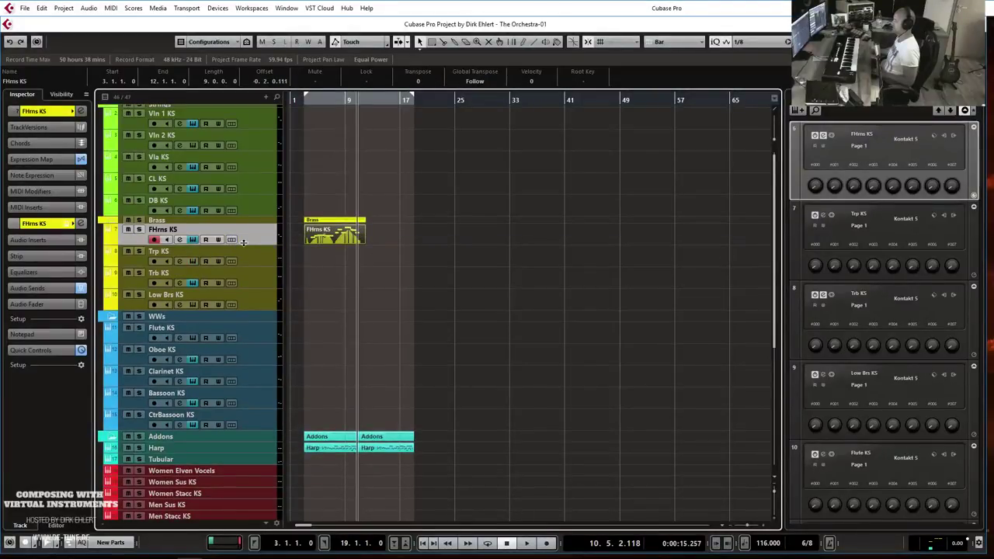
{"action": "left_click_drag", "start_coordinate": [243, 242], "coordinate": [245, 262]}
{"action": "left_click", "coordinate": [166, 250]}
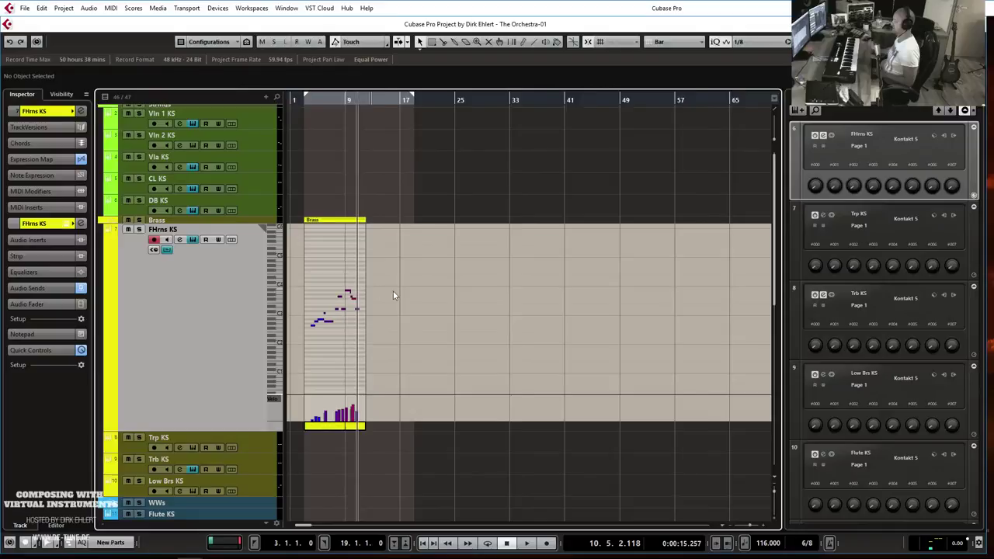
{"action": "key", "text": "h"}
{"action": "key", "text": "h"}
{"action": "key", "text": "h"}
{"action": "key", "text": "h"}
{"action": "key", "text": "h"}
{"action": "key", "text": "h"}
{"action": "key", "text": "h"}
{"action": "key", "text": "h"}
{"action": "key", "text": "h"}
{"action": "key", "text": "h"}
{"action": "scroll", "coordinate": [572, 251], "scroll_direction": "down", "scroll_amount": 2}
{"action": "scroll", "coordinate": [572, 253], "scroll_direction": "up", "scroll_amount": 1}
{"action": "scroll", "coordinate": [590, 297], "scroll_direction": "left", "scroll_amount": 1}
{"action": "scroll", "coordinate": [589, 296], "scroll_direction": "left", "scroll_amount": 2}
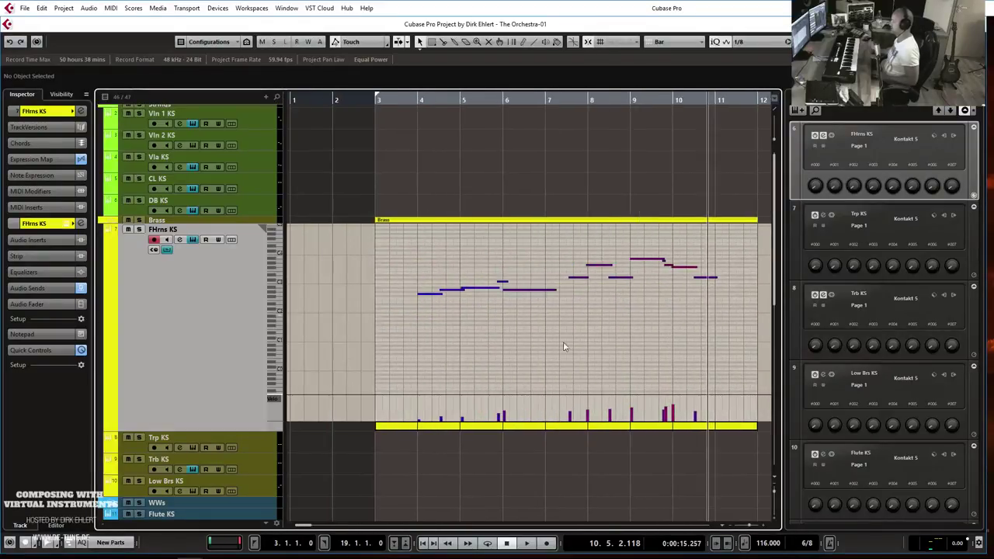
{"action": "scroll", "coordinate": [256, 494], "scroll_direction": "down", "scroll_amount": 2}
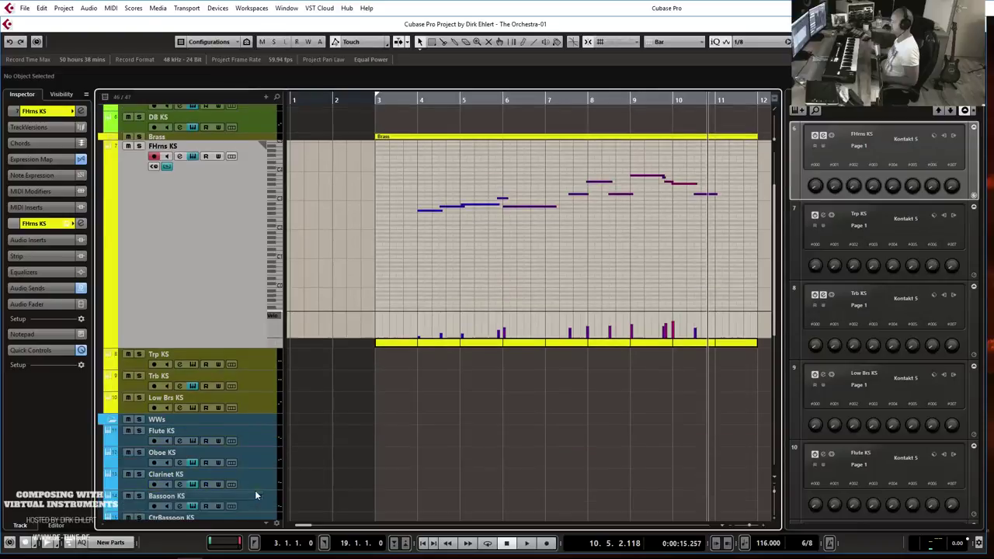
{"action": "left_click", "coordinate": [199, 452]}
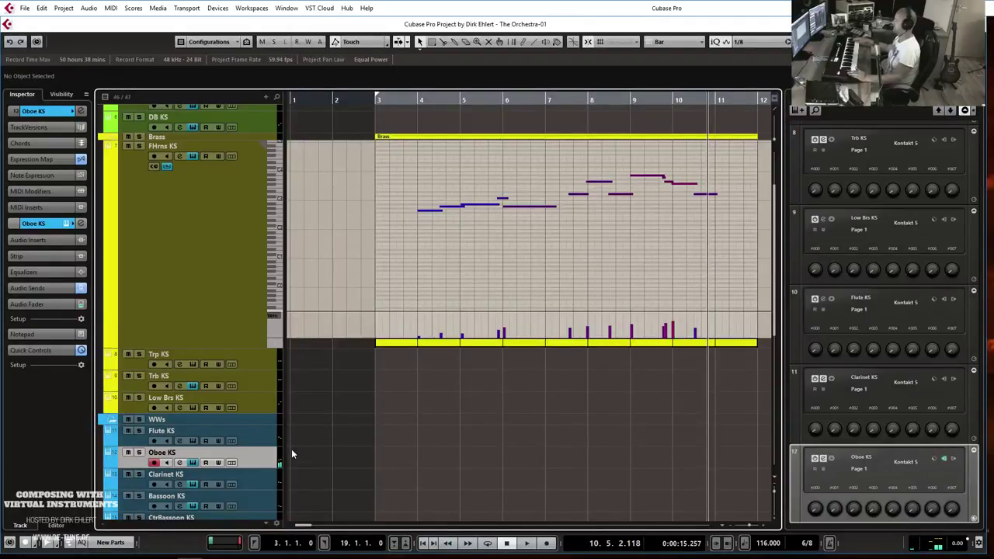
{"action": "key", "text": "KP_1"}
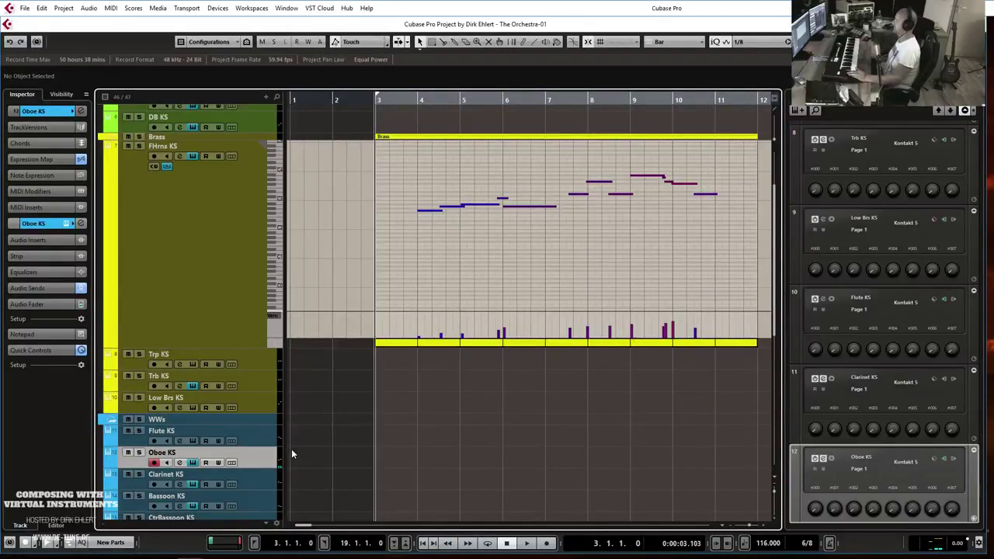
{"action": "key", "text": "KP_Multiply"}
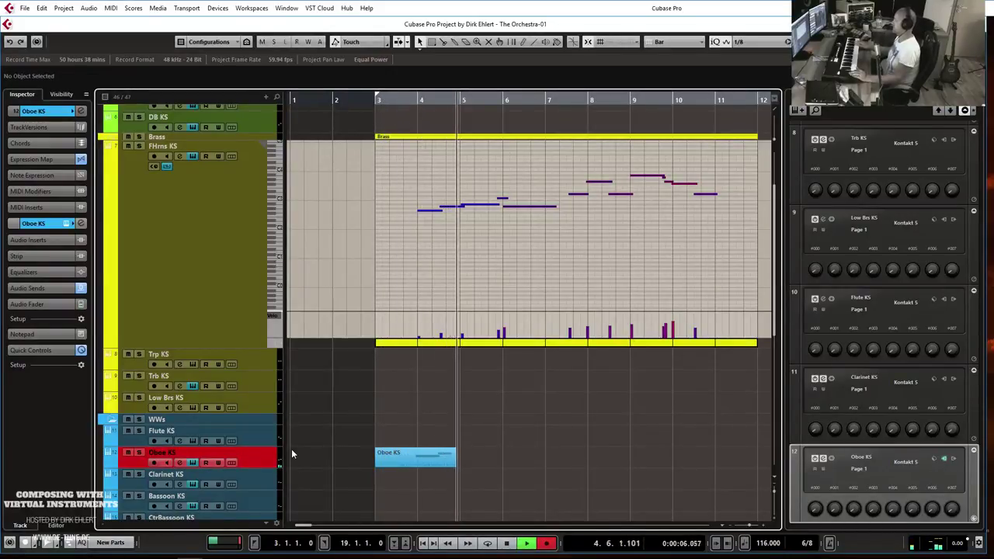
{"action": "key", "text": "KP_0"}
{"action": "left_click", "coordinate": [456, 463]}
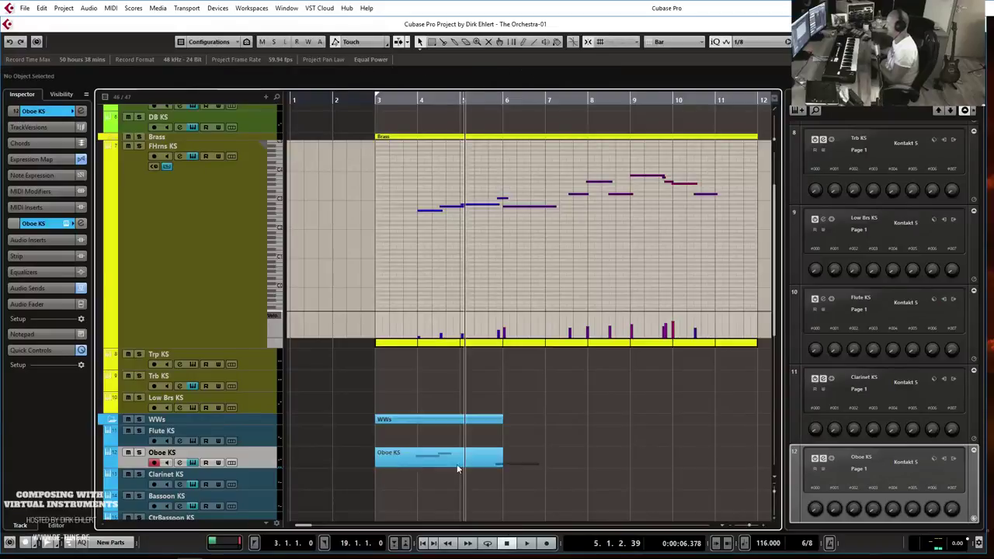
{"action": "key", "text": "Delete"}
- Record an oboe line on the Oboe KS track from bar 3 to near the end of bar 11
{"action": "key", "text": "KP_1"}
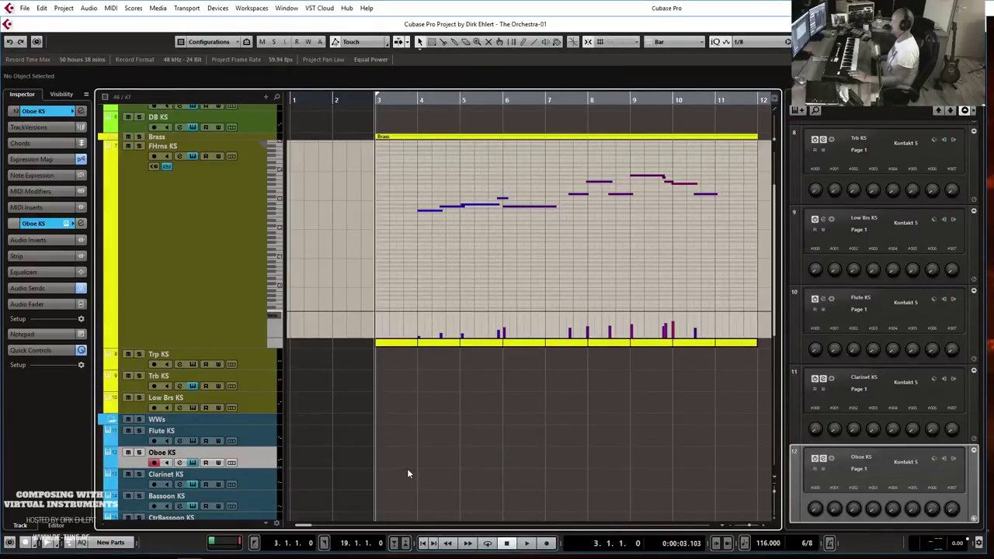
{"action": "key", "text": "KP_Multiply"}
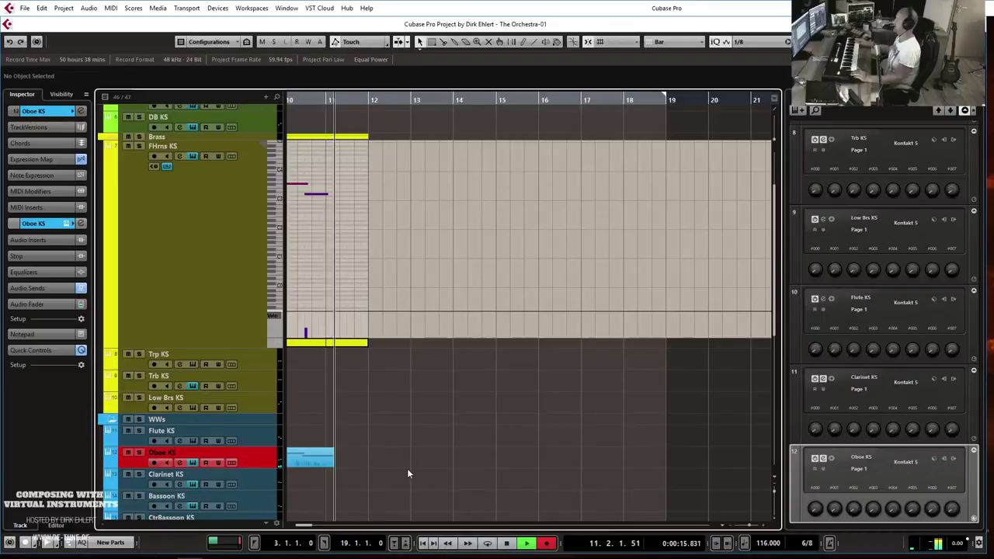
{"action": "key", "text": "space"}
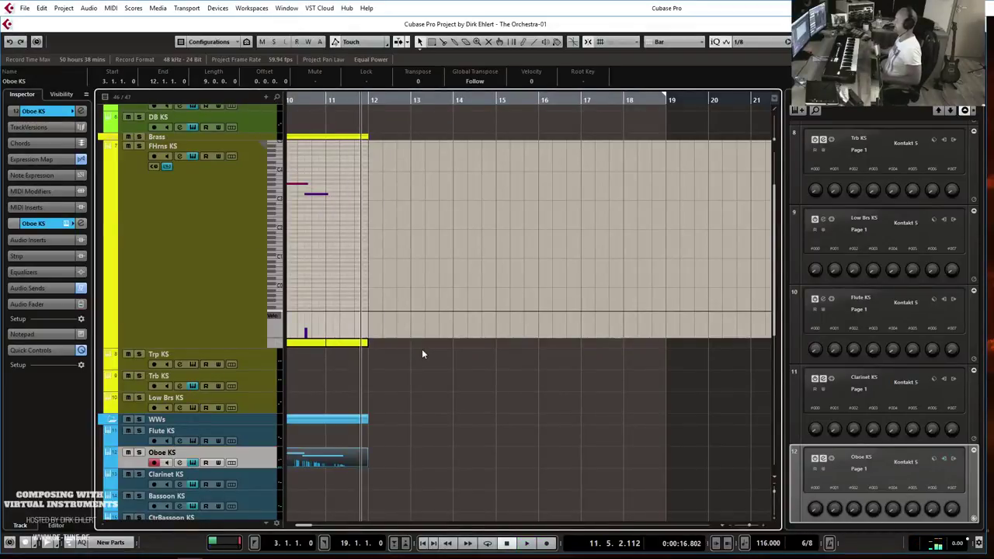
- Create an empty part on the Vln 1 KS track from bar 11 to bar 15 and open it in the note editor
{"action": "scroll", "coordinate": [422, 352], "scroll_direction": "left", "scroll_amount": 5}
{"action": "scroll", "coordinate": [493, 355], "scroll_direction": "up", "scroll_amount": 3}
{"action": "scroll", "coordinate": [498, 351], "scroll_direction": "up", "scroll_amount": 1}
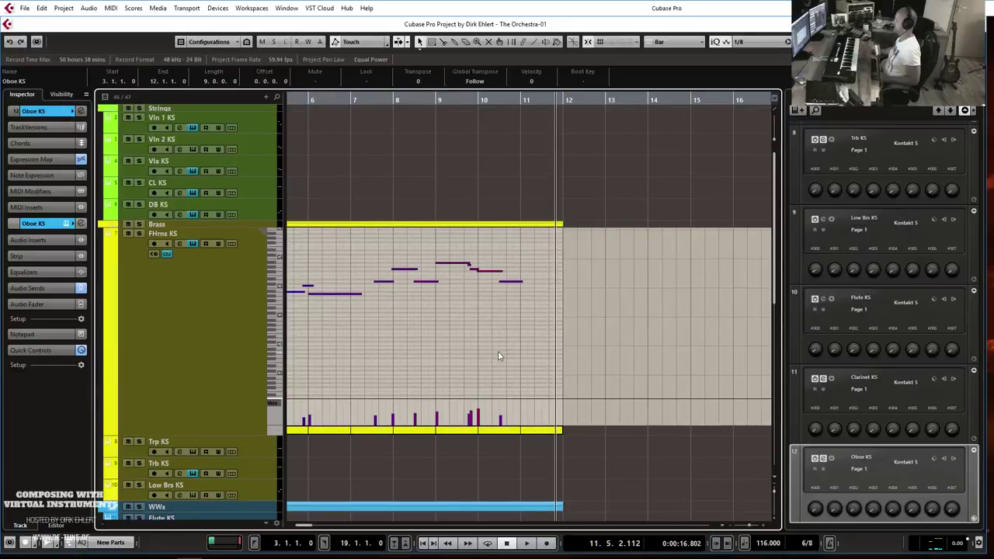
{"action": "left_click", "coordinate": [180, 131]}
{"action": "left_click_drag", "start_coordinate": [527, 129], "coordinate": [689, 126]}
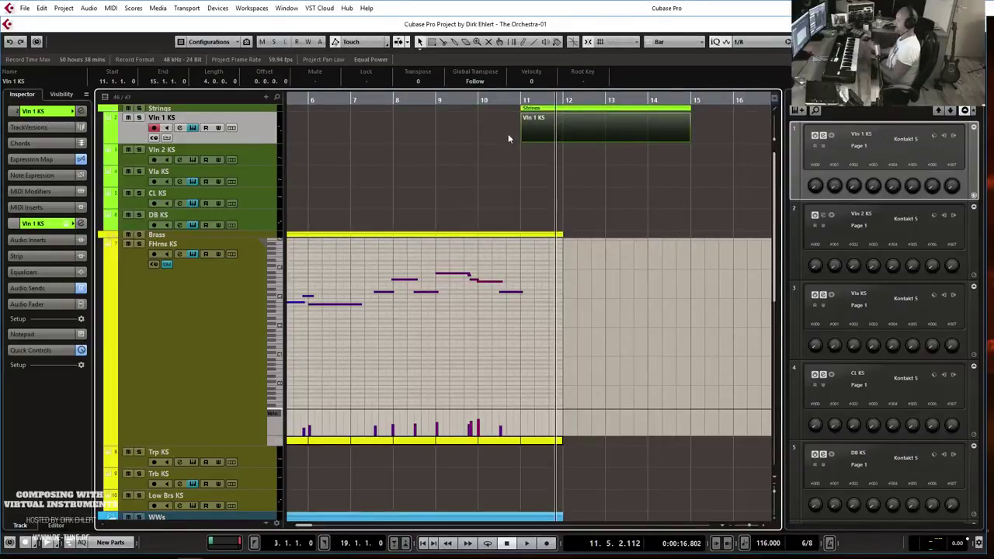
{"action": "double_click", "coordinate": [559, 136]}
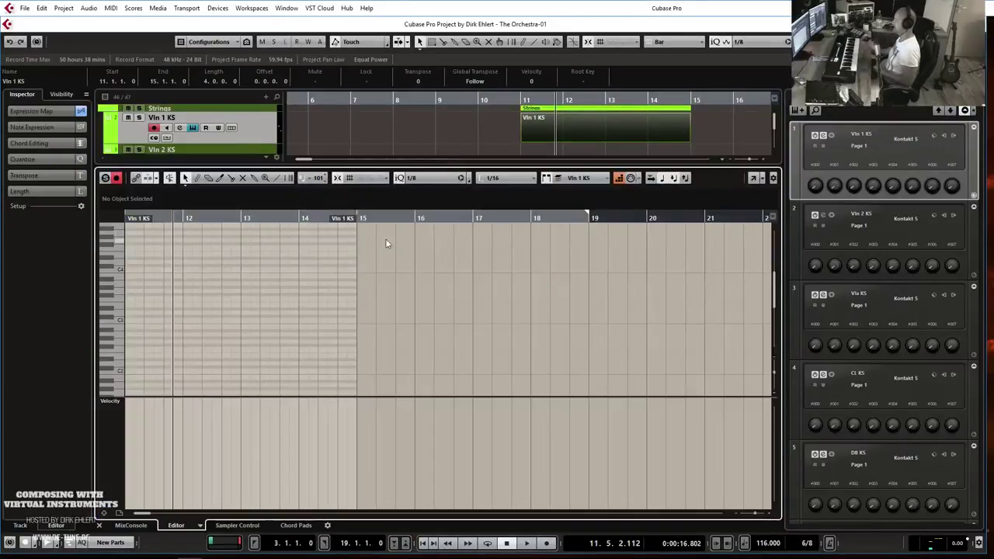
- Set the note editor's quantize value to 1/16 for the Vln 1 KS part
{"action": "scroll", "coordinate": [438, 206], "scroll_direction": "up", "scroll_amount": 4}
{"action": "left_click", "coordinate": [442, 178]}
{"action": "left_click", "coordinate": [454, 240]}
{"action": "scroll", "coordinate": [562, 244], "scroll_direction": "left", "scroll_amount": 10}
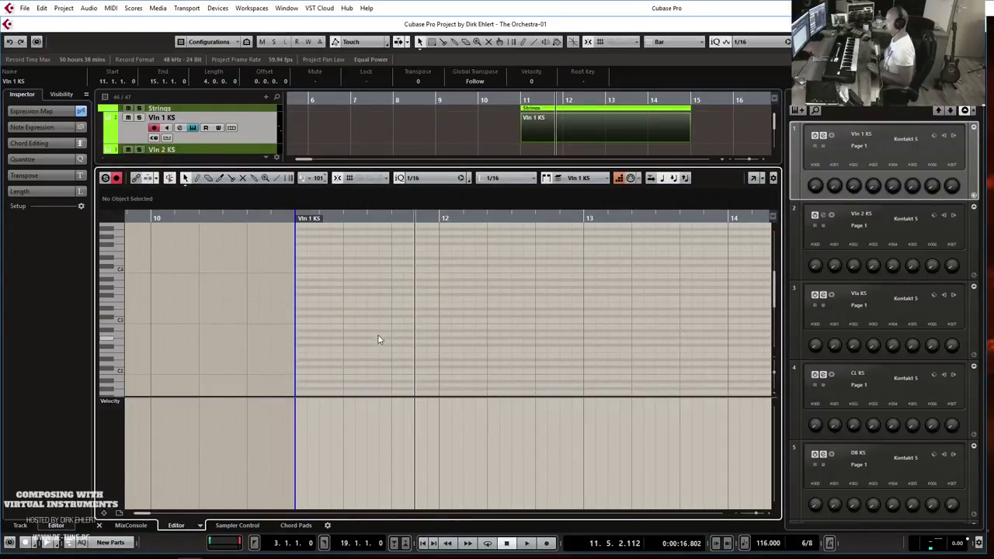
- Try entering short notes with step input in bar 11 of the Vln 1 KS part, and delete them
{"action": "left_click", "coordinate": [619, 183]}
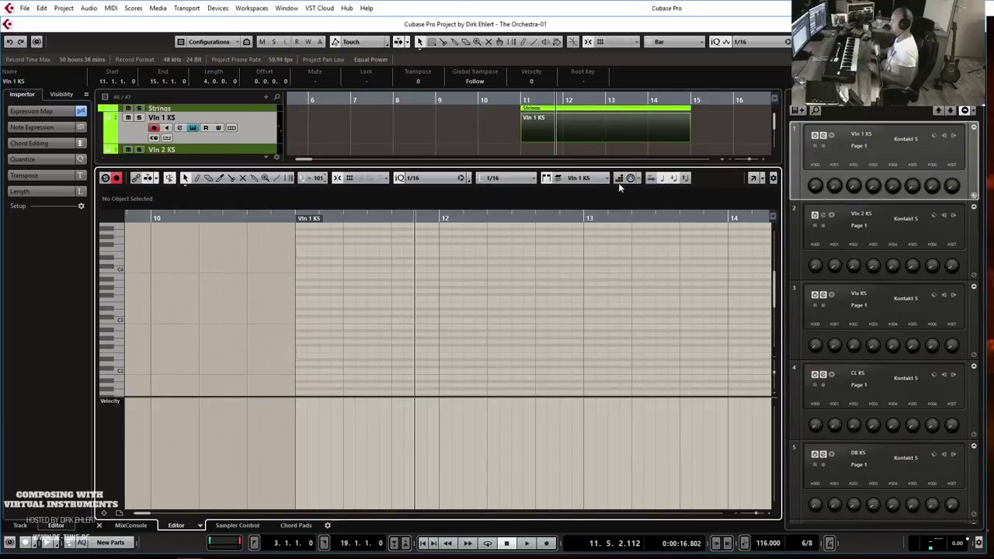
{"action": "left_click", "coordinate": [618, 183]}
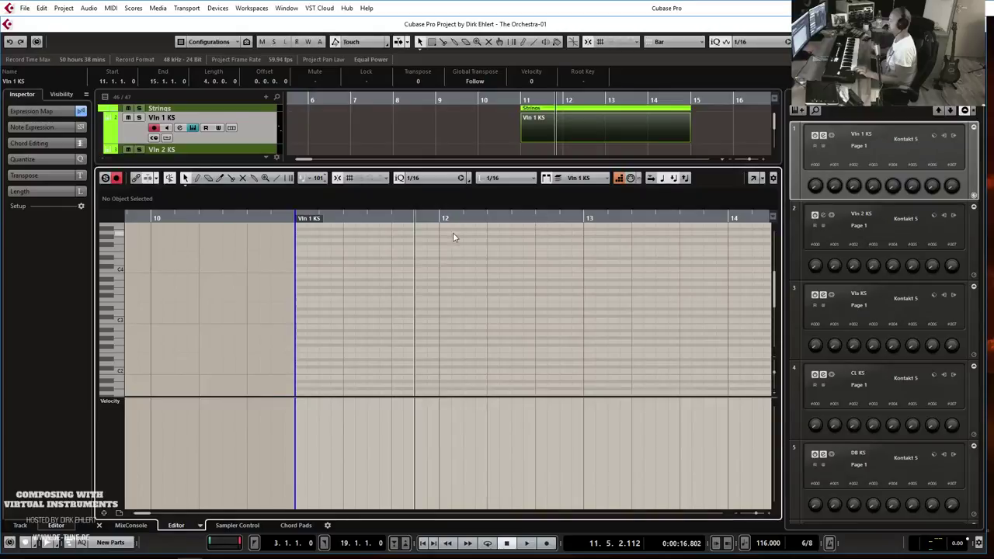
{"action": "scroll", "coordinate": [416, 318], "scroll_direction": "down", "scroll_amount": 5}
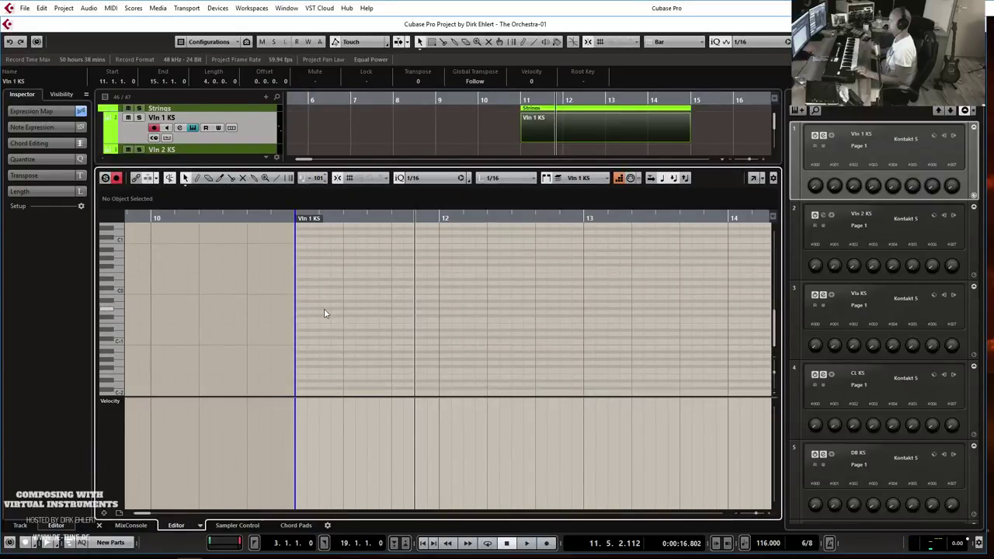
{"action": "key", "text": "Return"}
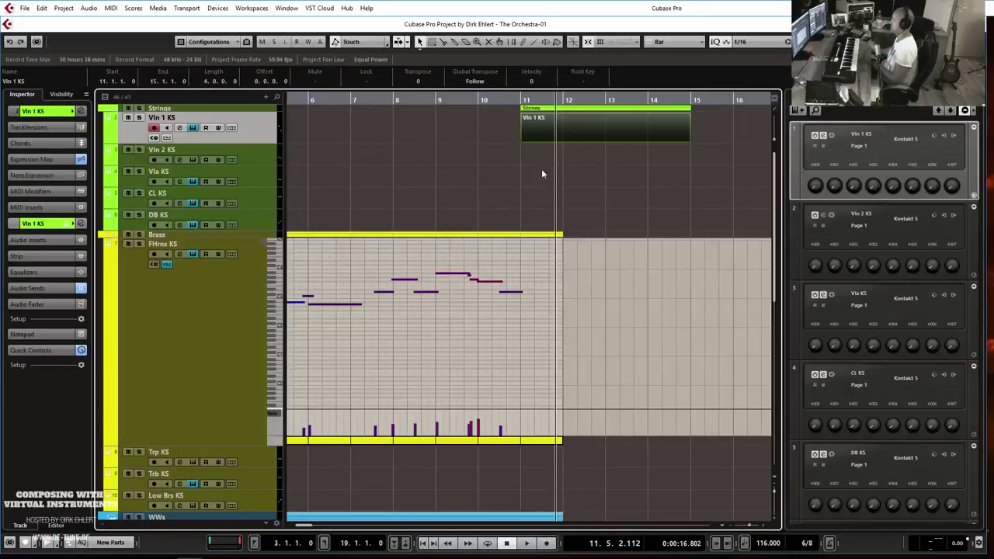
{"action": "key", "text": "Return"}
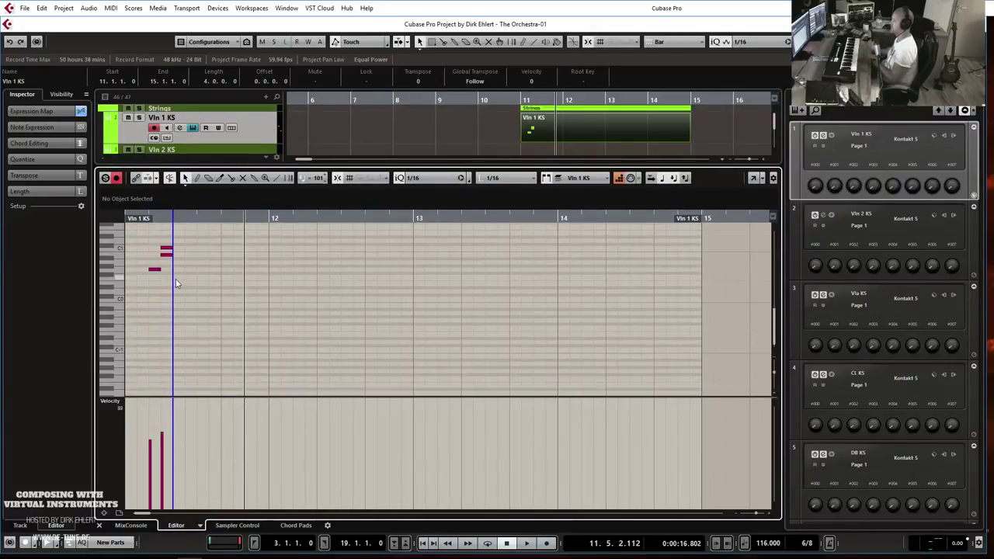
{"action": "left_click_drag", "start_coordinate": [194, 287], "coordinate": [136, 366]}
{"action": "key", "text": "Delete"}
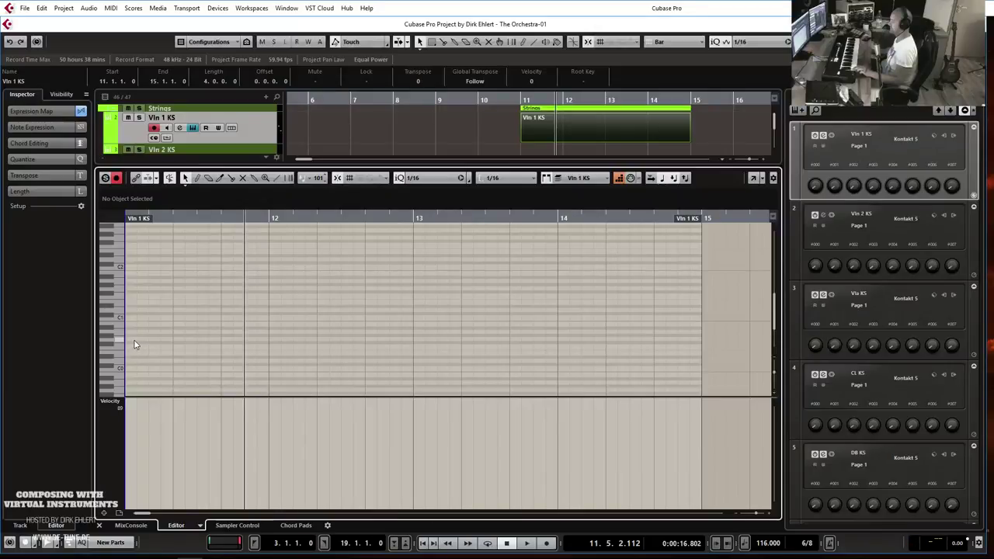
- Insert a 1/16-long C0 note at the start of bar 11 in the Vln 1 KS part and play briefly from there
{"action": "left_click", "coordinate": [131, 368], "text": "alt"}
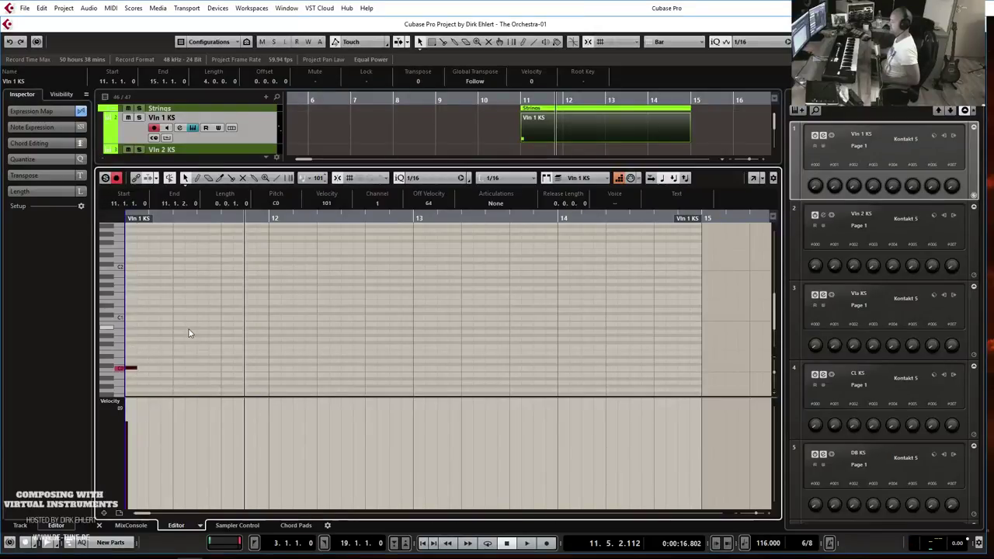
{"action": "scroll", "coordinate": [217, 322], "scroll_direction": "up", "scroll_amount": 5}
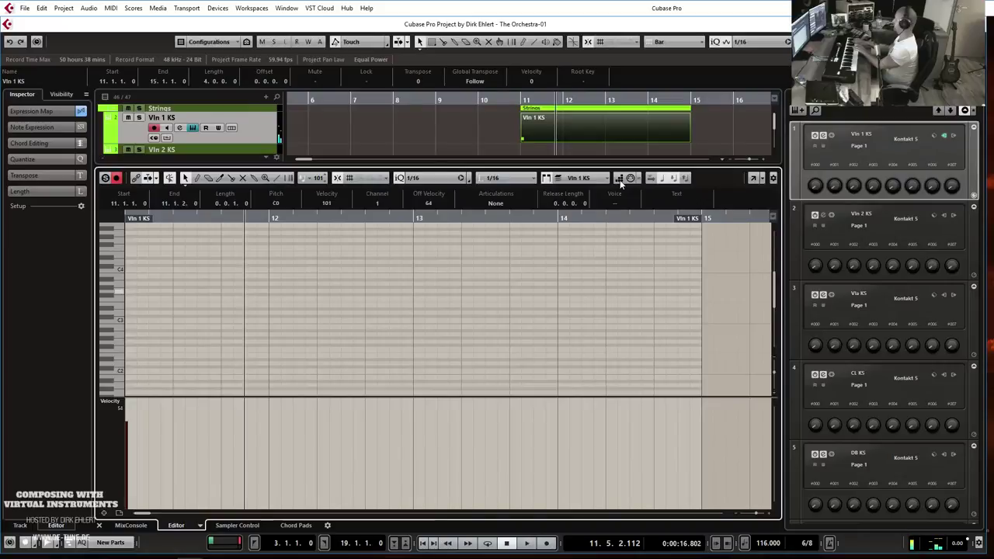
{"action": "scroll", "coordinate": [638, 249], "scroll_direction": "left", "scroll_amount": 2}
{"action": "scroll", "coordinate": [590, 254], "scroll_direction": "left", "scroll_amount": 6}
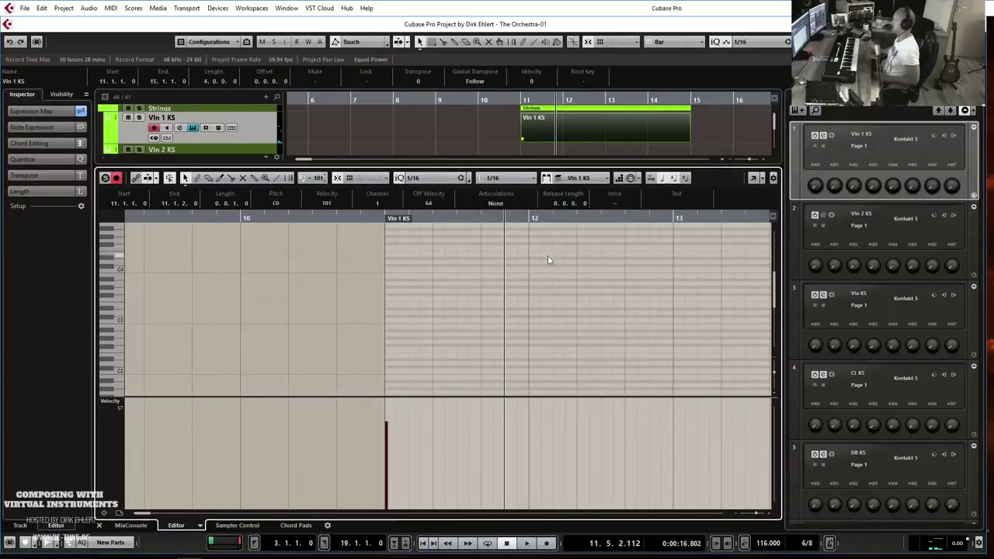
{"action": "left_click", "coordinate": [386, 221]}
{"action": "key", "text": "space"}
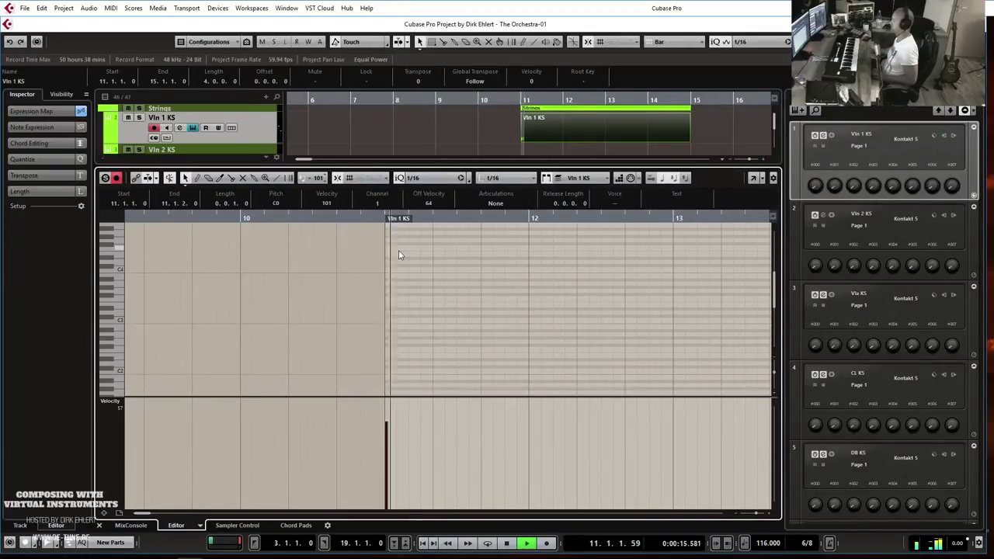
{"action": "key", "text": "space"}
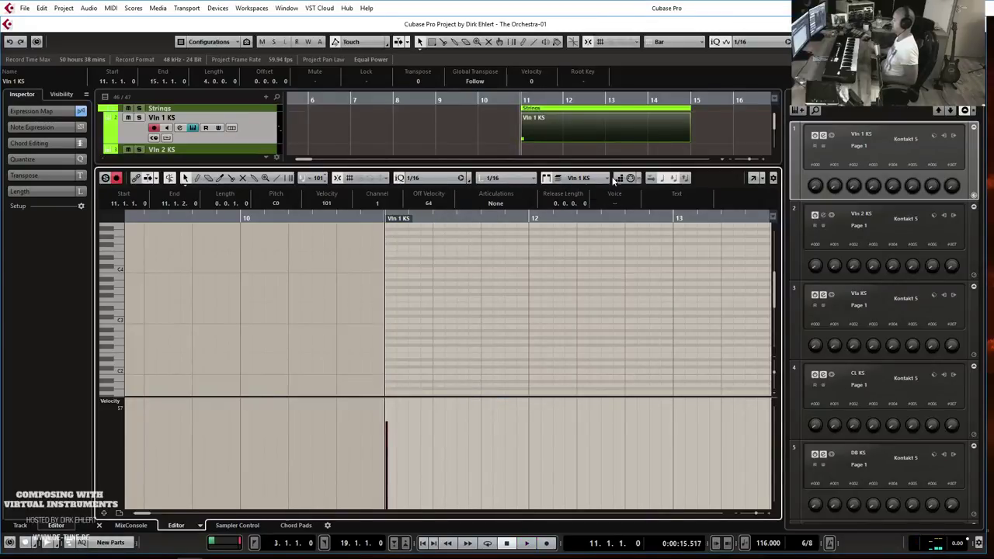
- Fill bars 11 and 12 of the Vln 1 KS part with a falling and rising 1/16-note pattern using step input, and close the FHrns KS in-place editor
{"action": "left_click", "coordinate": [391, 297]}
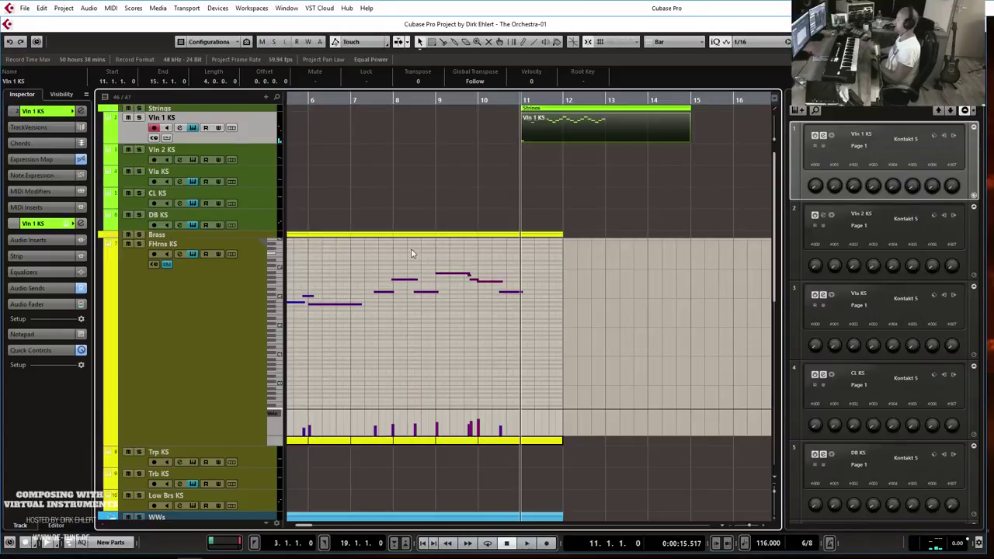
{"action": "left_click", "coordinate": [167, 264]}
- Move The Orchestra track up so it sits directly below the Vln 1 KS track
{"action": "scroll", "coordinate": [594, 357], "scroll_direction": "down", "scroll_amount": 4}
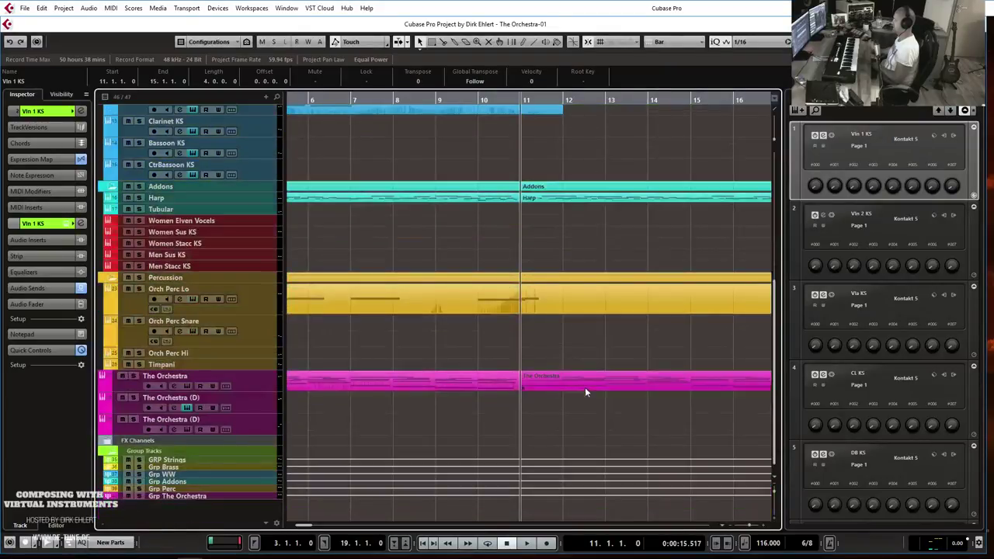
{"action": "left_click", "coordinate": [252, 385]}
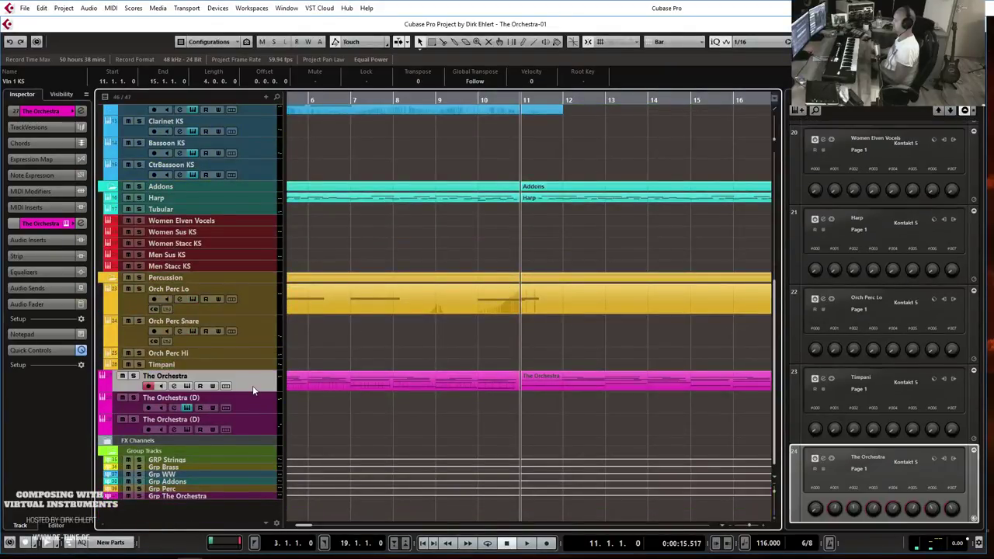
{"action": "scroll", "coordinate": [253, 110], "scroll_direction": "up", "scroll_amount": 1}
{"action": "scroll", "coordinate": [253, 110], "scroll_direction": "up", "scroll_amount": 10}
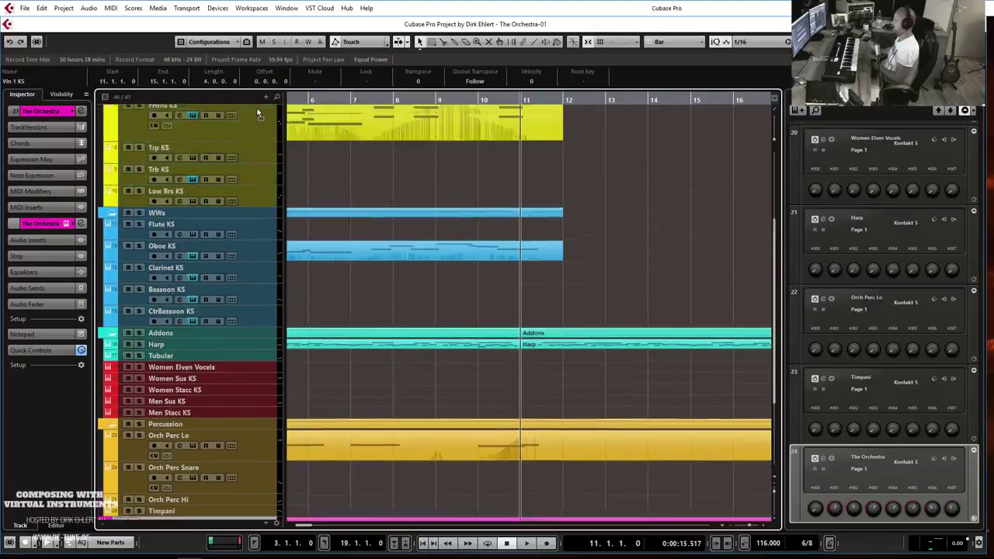
{"action": "left_click_drag", "start_coordinate": [196, 159], "coordinate": [195, 206]}
- Open the Vln 1 KS part in the note editor, play it from bar 11, and lower the velocity of its first note
{"action": "left_click", "coordinate": [587, 123]}
{"action": "double_click", "coordinate": [588, 123]}
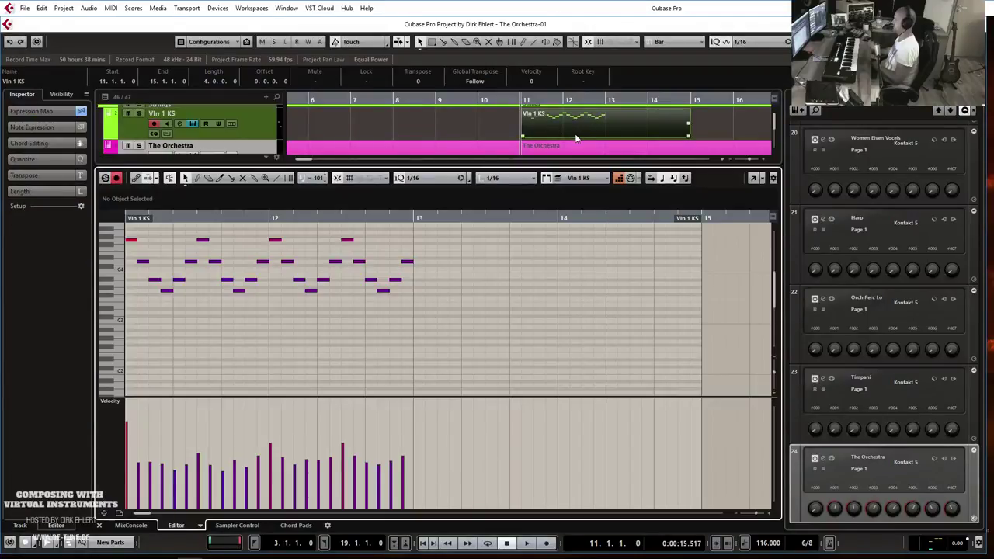
{"action": "scroll", "coordinate": [579, 134], "scroll_direction": "down", "scroll_amount": 2}
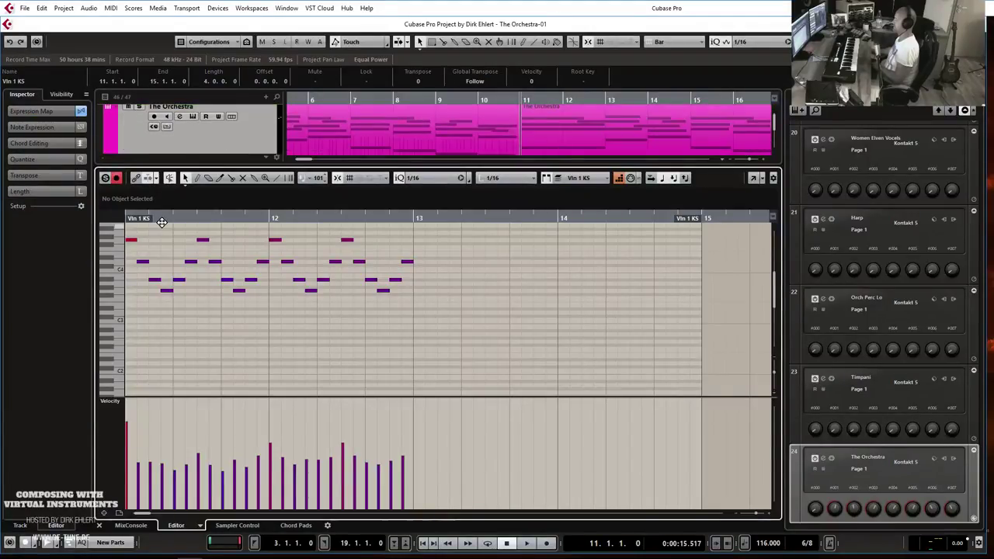
{"action": "key", "text": "space"}
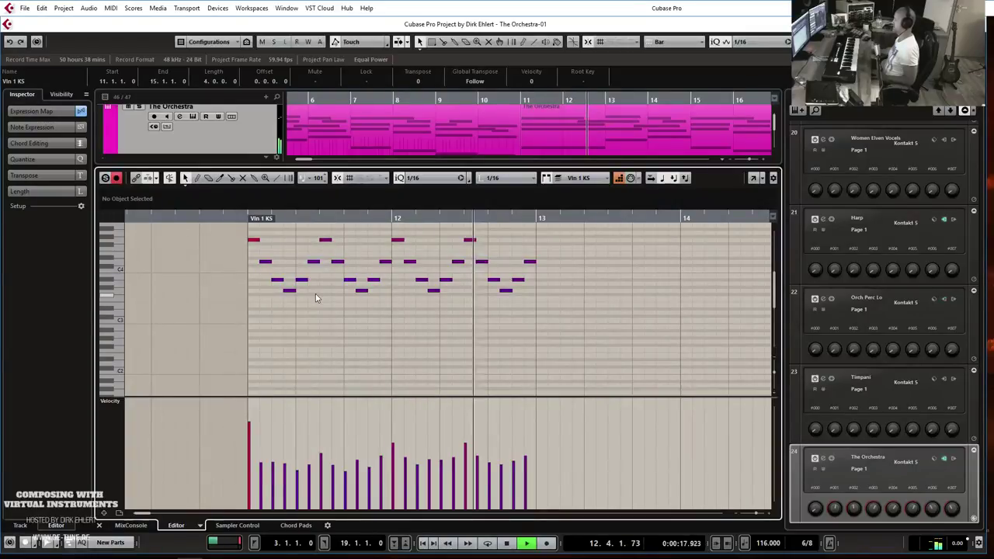
{"action": "key", "text": "space"}
{"action": "left_click", "coordinate": [253, 447]}
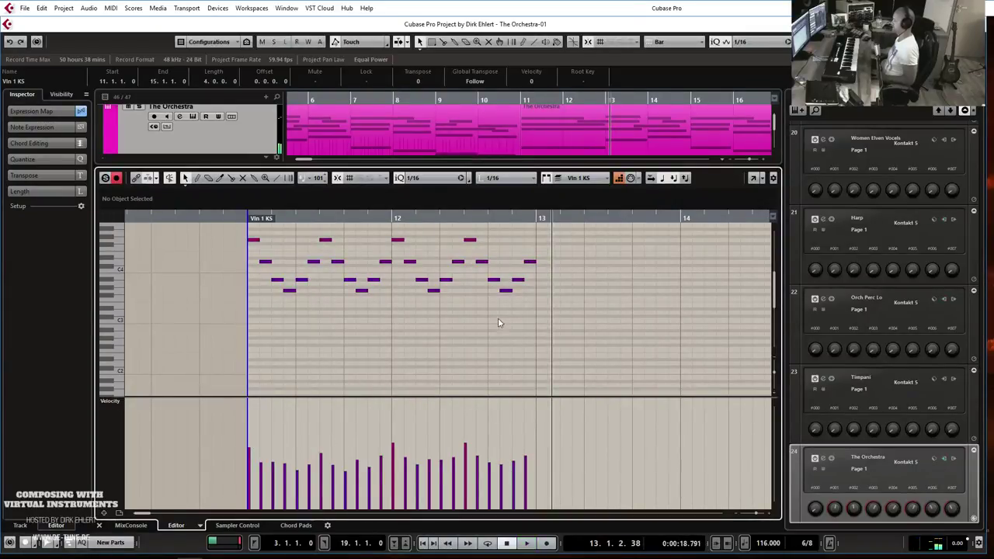
- Continue the 1/16-note pattern through bars 13 and 14 of the Vln 1 KS part with step input, and close the editor
{"action": "left_click", "coordinate": [539, 250]}
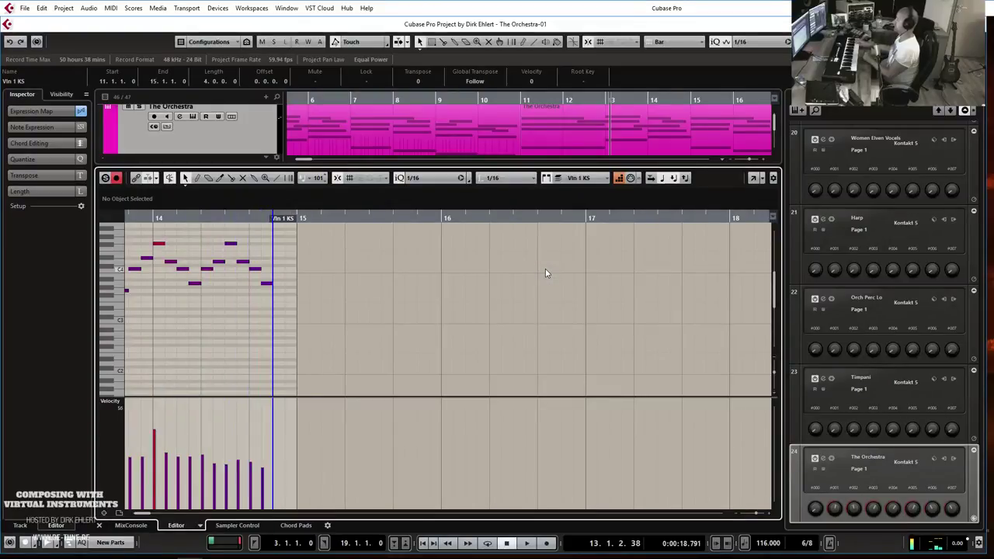
{"action": "key", "text": "Return"}
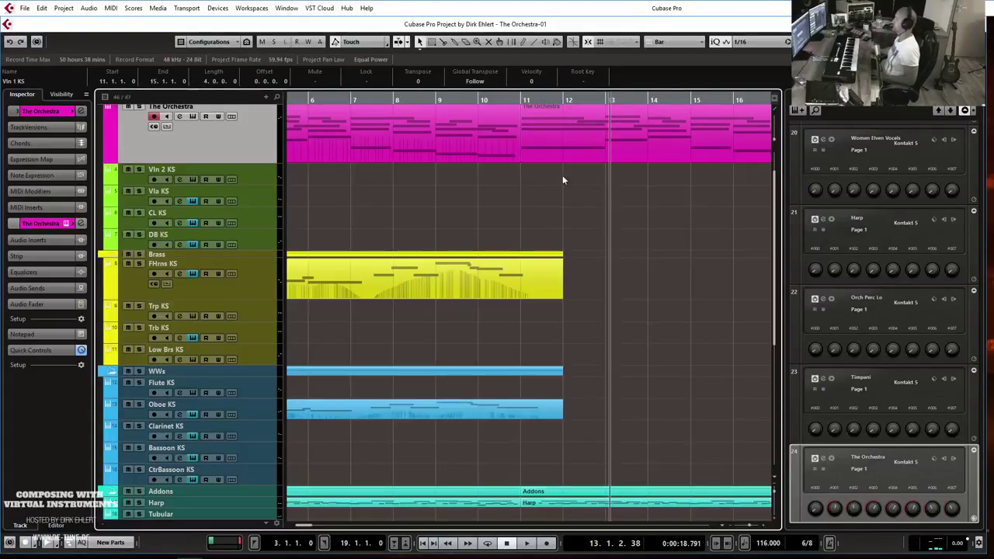
- Play the arrangement from before bar 10 to bar 15 to check the Vln 1 KS pattern against the other tracks
{"action": "left_click", "coordinate": [459, 97]}
{"action": "double_click", "coordinate": [459, 100]}
{"action": "key", "text": "g"}
{"action": "key", "text": "g"}
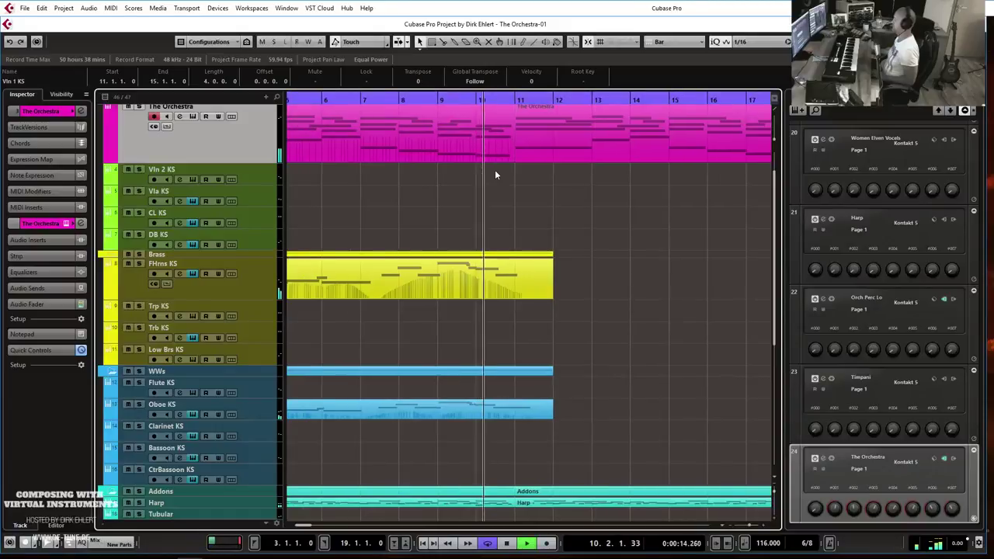
{"action": "scroll", "coordinate": [572, 194], "scroll_direction": "up", "scroll_amount": 1}
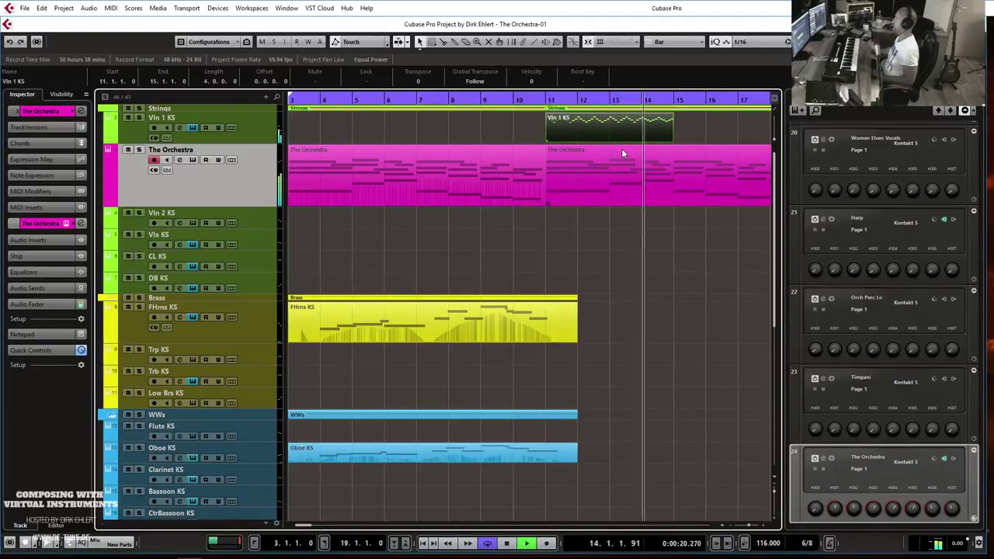
{"action": "key", "text": "space"}
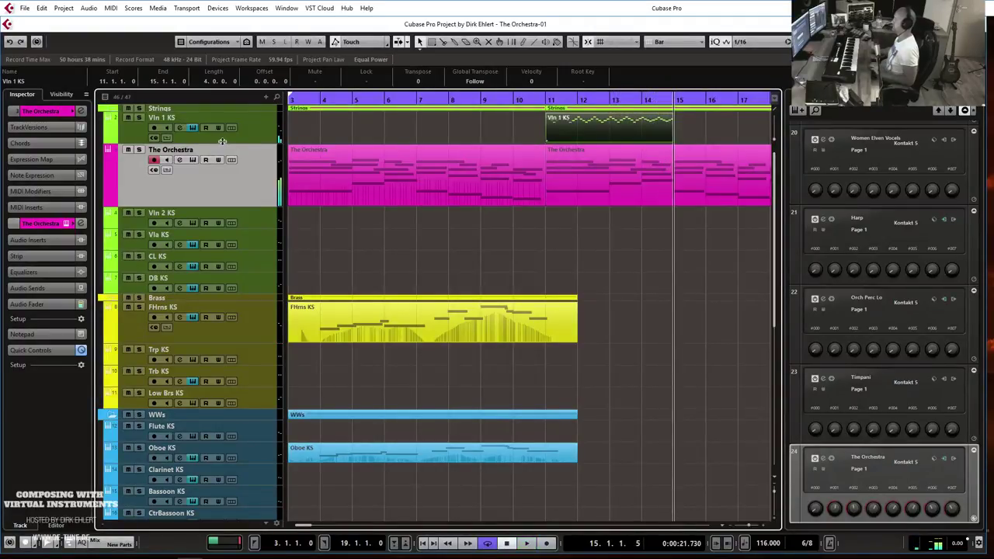
- Duplicate the Vln 1 KS track and delete the copied part from the duplicate
{"action": "left_click", "coordinate": [249, 133]}
{"action": "right_click", "coordinate": [249, 133]}
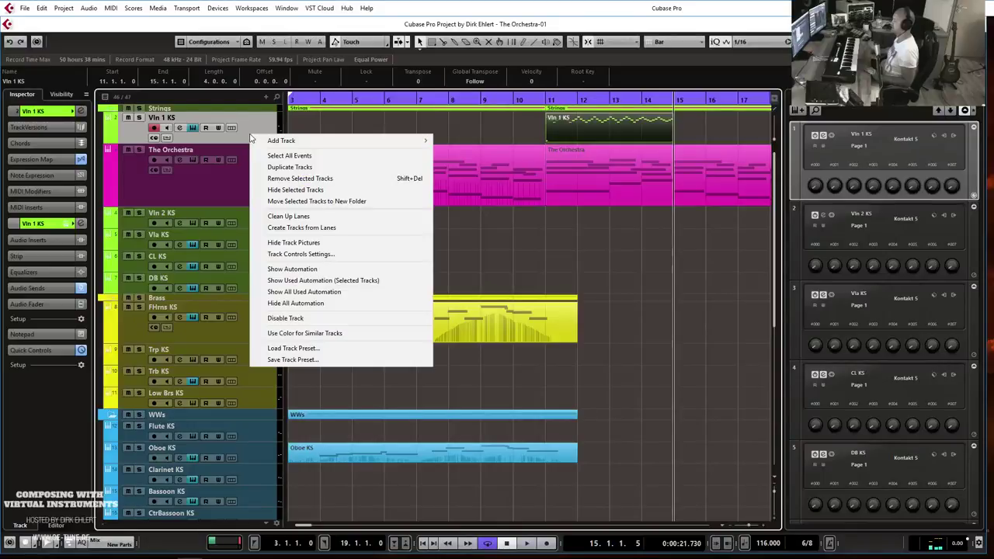
{"action": "left_click", "coordinate": [301, 169]}
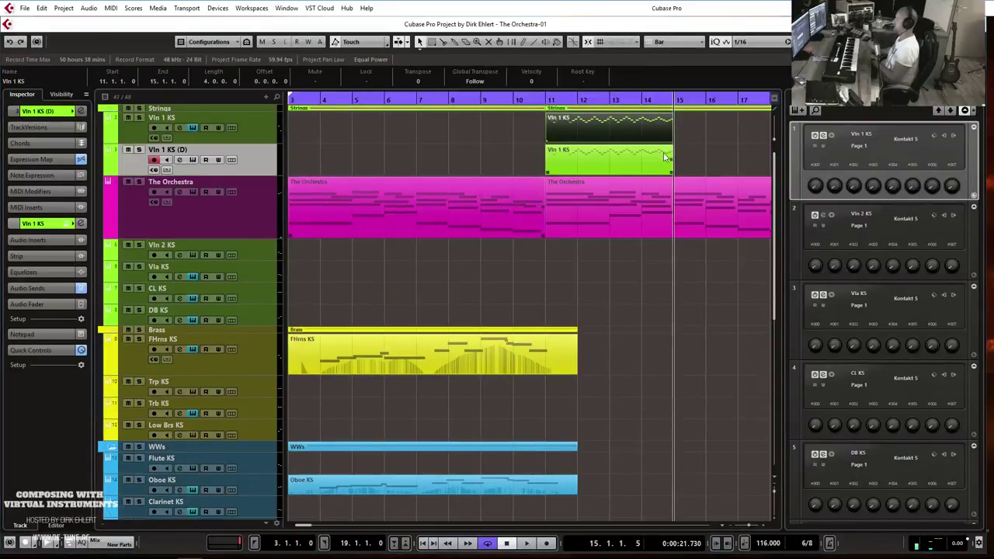
{"action": "left_click_drag", "start_coordinate": [685, 157], "coordinate": [445, 169]}
{"action": "key", "text": "Delete"}
- Mute the original Vln 1 KS part at bars 11 to 15 with the Mute tool
{"action": "right_click", "coordinate": [583, 132]}
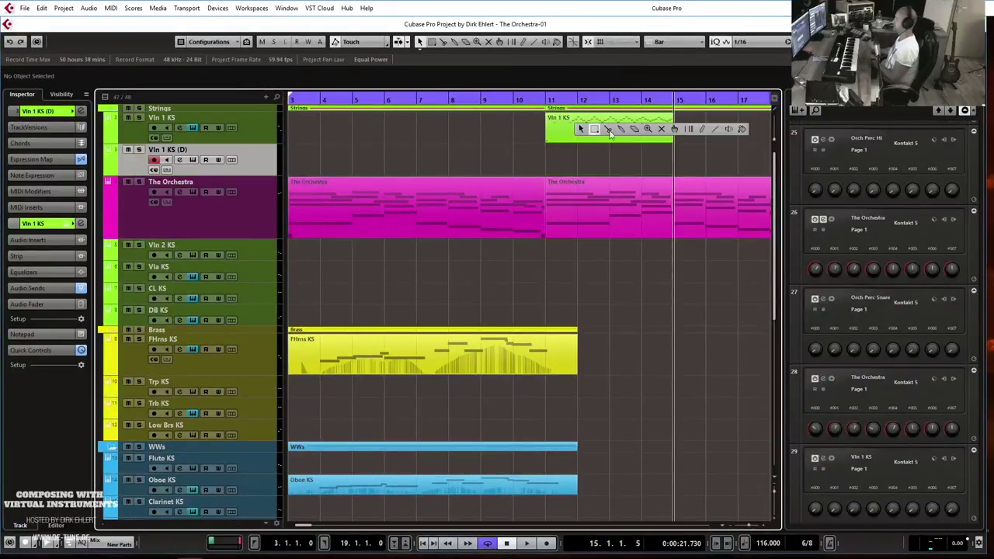
{"action": "left_click", "coordinate": [661, 129]}
{"action": "left_click", "coordinate": [661, 134]}
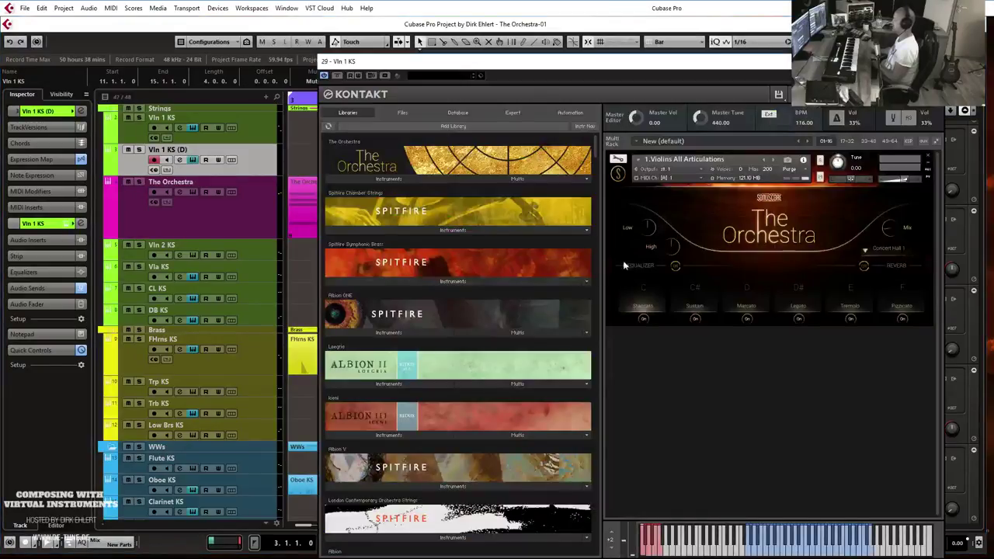
- Load The Orchestra.nki into the duplicate track's Kontakt, keeping only Violin 1 Staccato on Arpeggiator 1 and emptying the other slots
{"action": "left_click", "coordinate": [382, 178]}
{"action": "left_click_drag", "start_coordinate": [396, 239], "coordinate": [727, 189]}
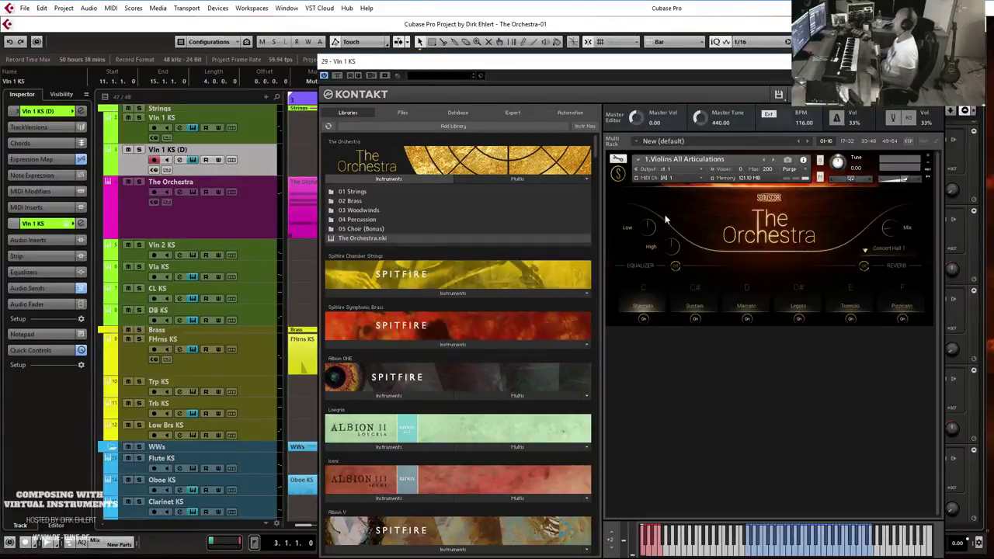
{"action": "left_click", "coordinate": [728, 343]}
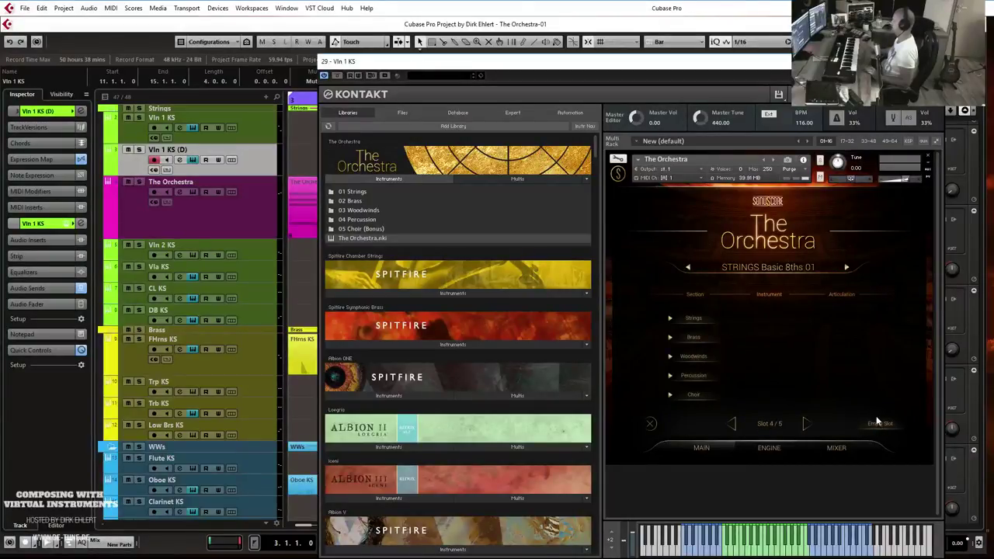
{"action": "left_click", "coordinate": [877, 424]}
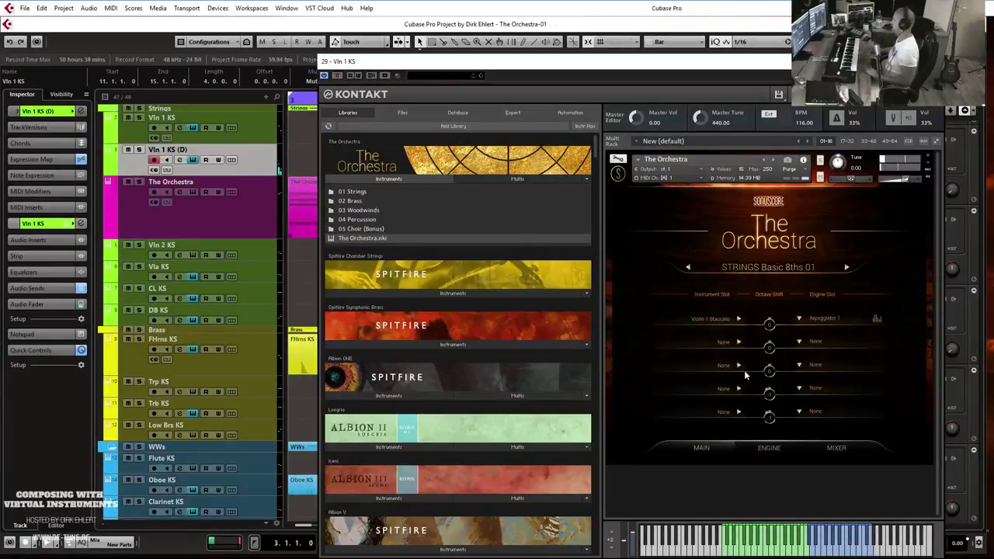
- Configure Arpeggiator 1 with note order Down & Up, rate 1/16 and bar reset 6/8
{"action": "left_click", "coordinate": [767, 447]}
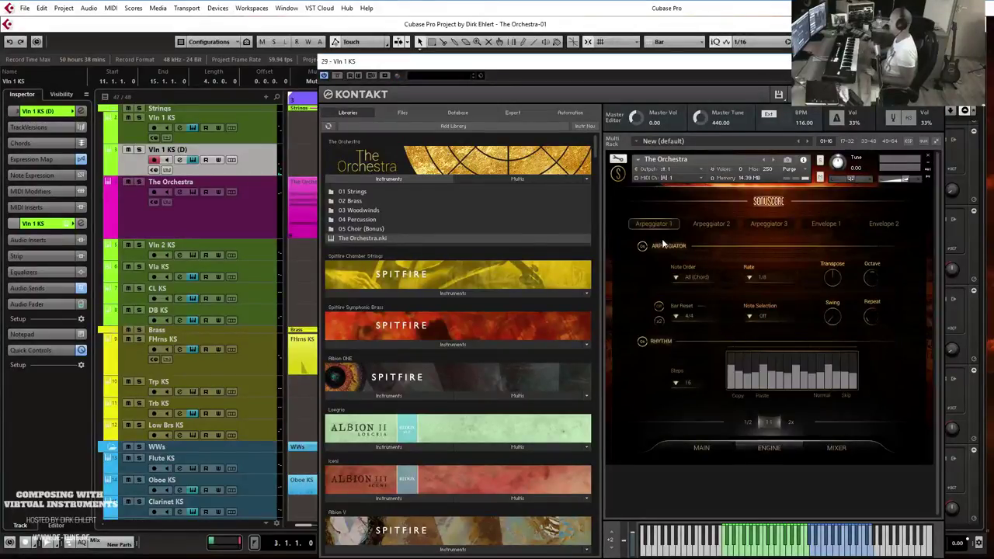
{"action": "left_click", "coordinate": [695, 277]}
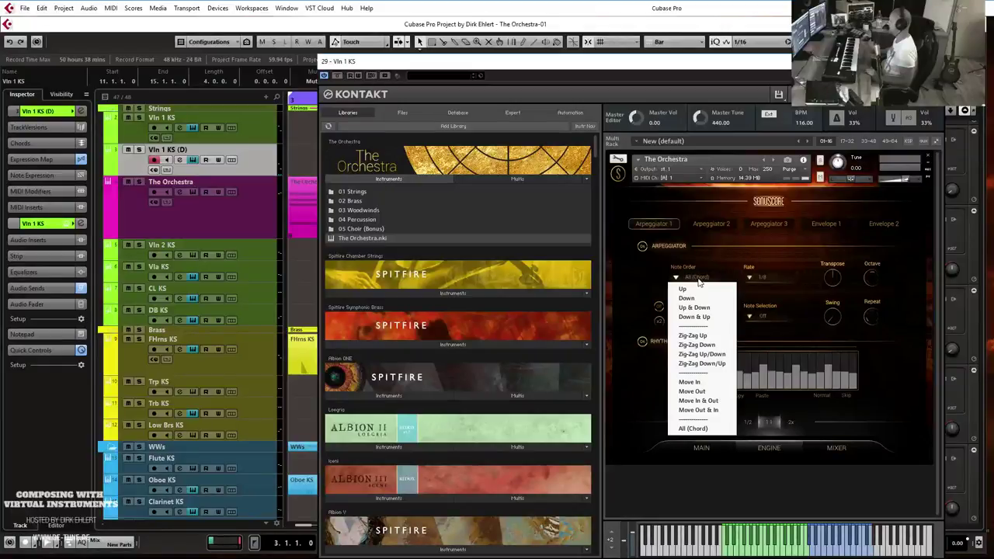
{"action": "left_click", "coordinate": [694, 307]}
{"action": "left_click", "coordinate": [695, 277]}
{"action": "left_click", "coordinate": [696, 318]}
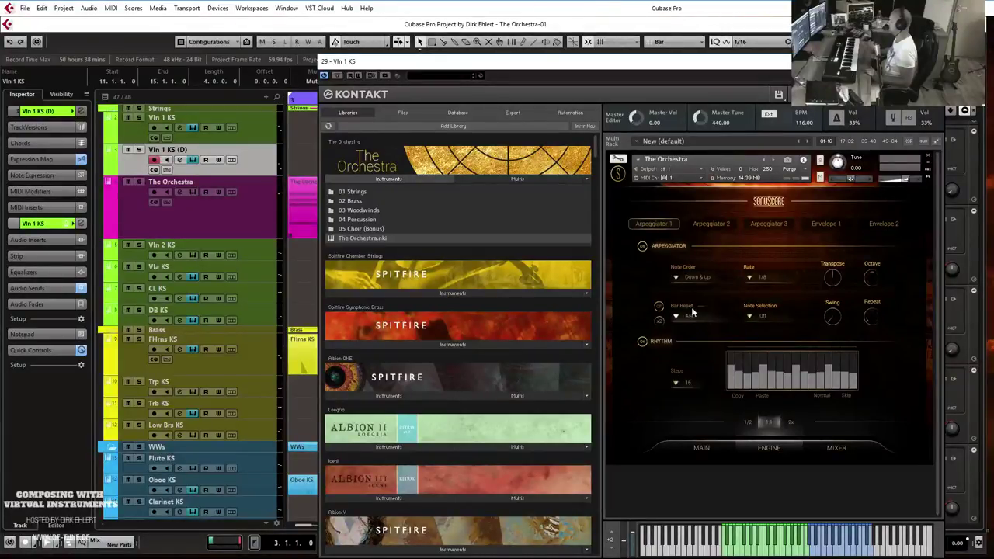
{"action": "left_click", "coordinate": [766, 278]}
{"action": "left_click", "coordinate": [765, 313]}
{"action": "left_click", "coordinate": [699, 318]}
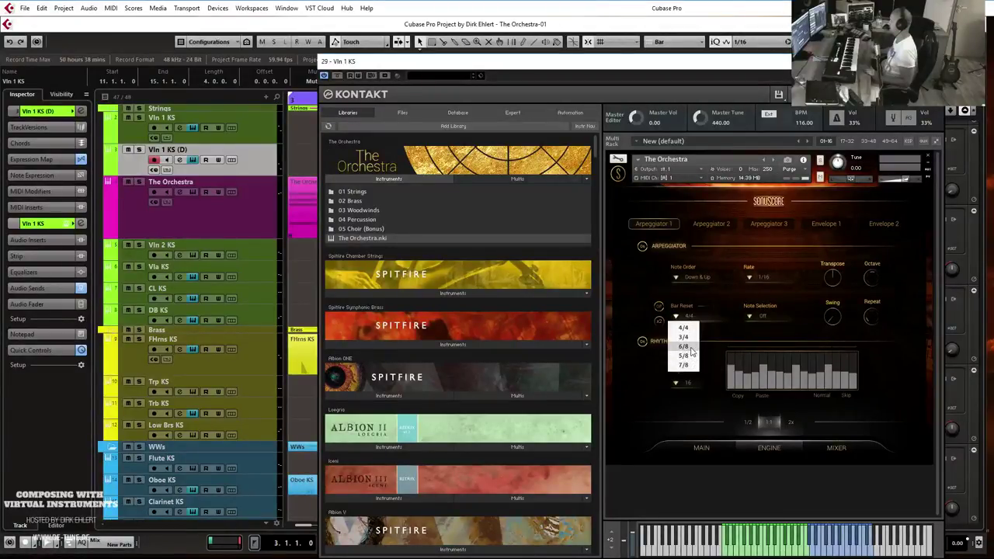
{"action": "left_click", "coordinate": [691, 350]}
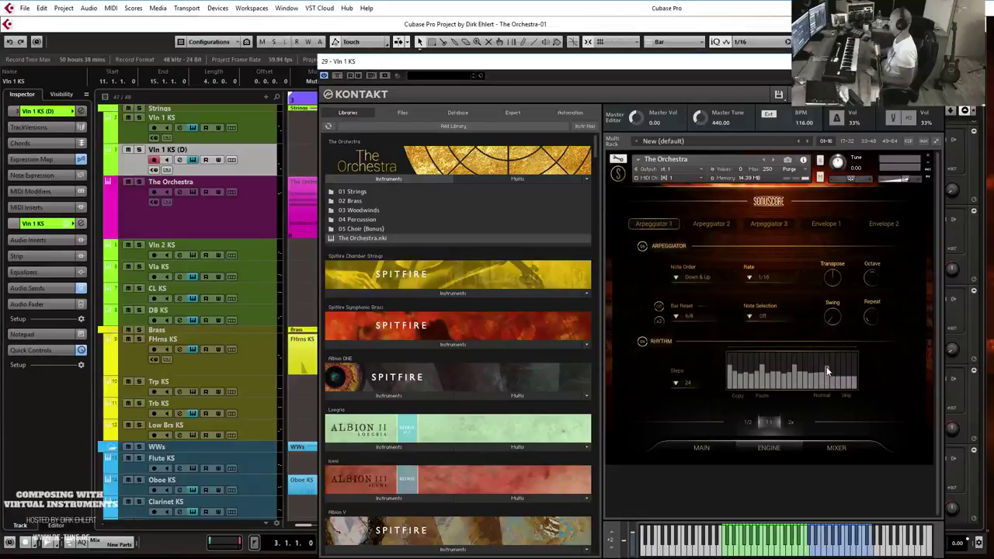
- Set the arpeggiator rhythm to 24 steps, shape the levels of the last steps, and close the Kontakt window
{"action": "left_click_drag", "start_coordinate": [840, 373], "coordinate": [850, 374]}
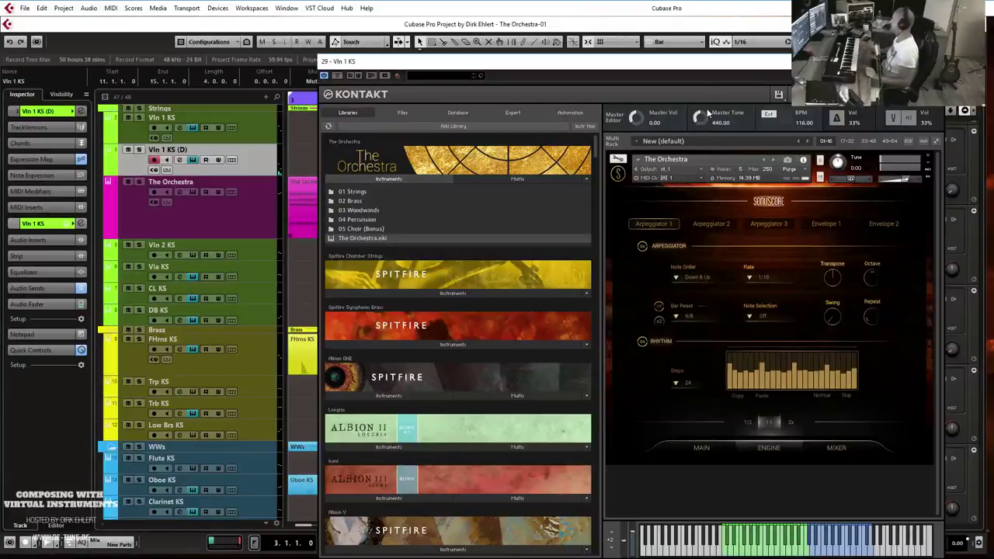
{"action": "left_click", "coordinate": [931, 61]}
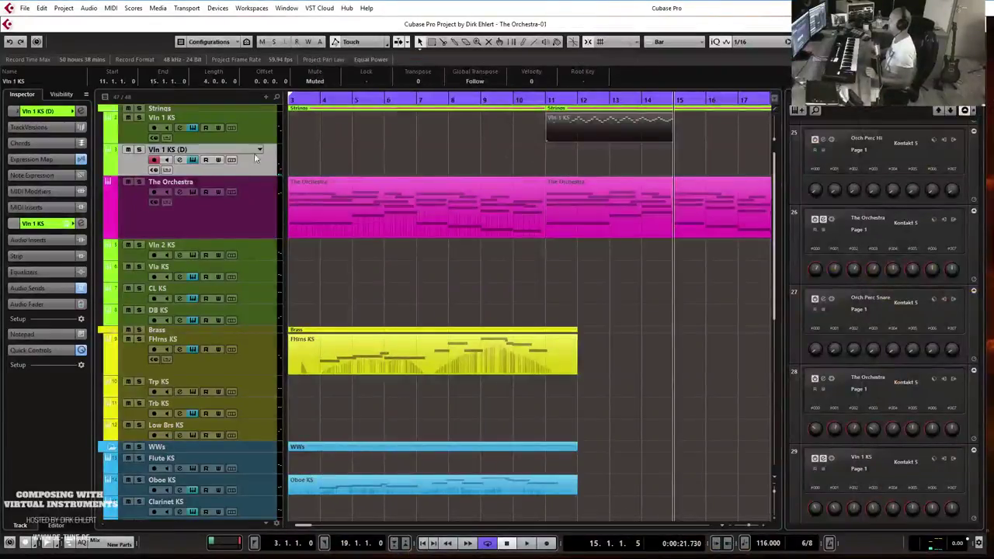
- Rename the duplicated violin track as Vln 1 Arp
{"action": "double_click", "coordinate": [177, 154]}
{"action": "type", "text": "Vln 1 Arp"}
{"action": "key", "text": "Return"}
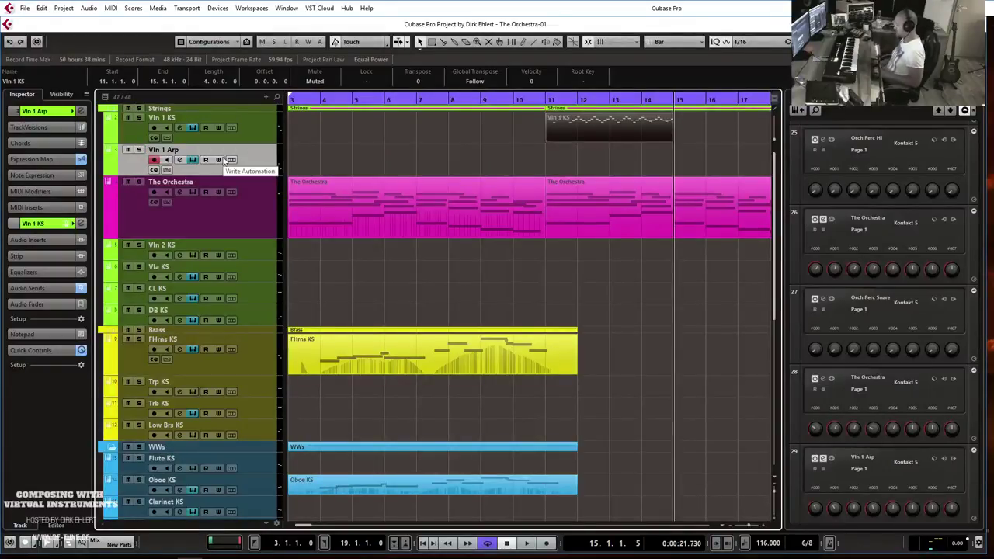
{"action": "left_click", "coordinate": [514, 98]}
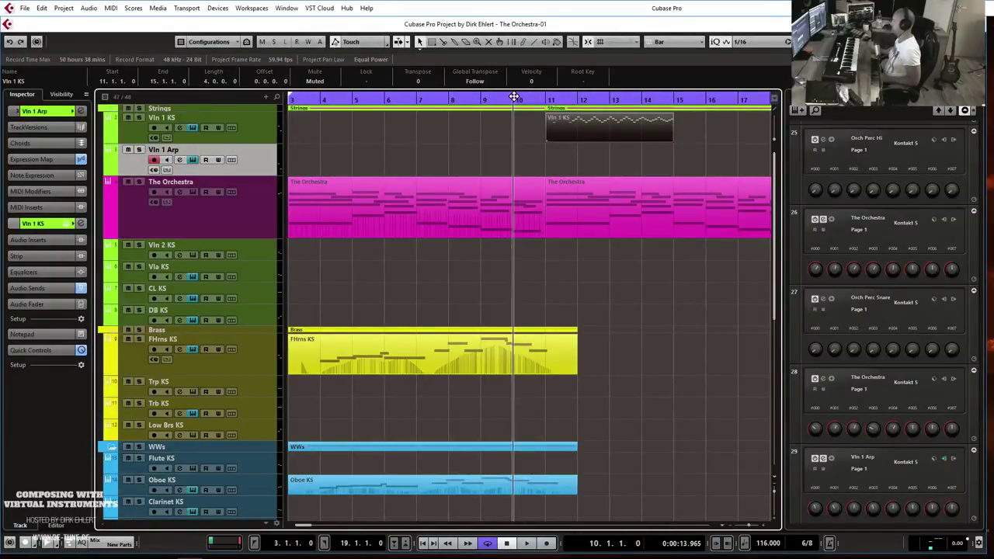
{"action": "key", "text": "KP_Multiply"}
{"action": "key", "text": "space"}
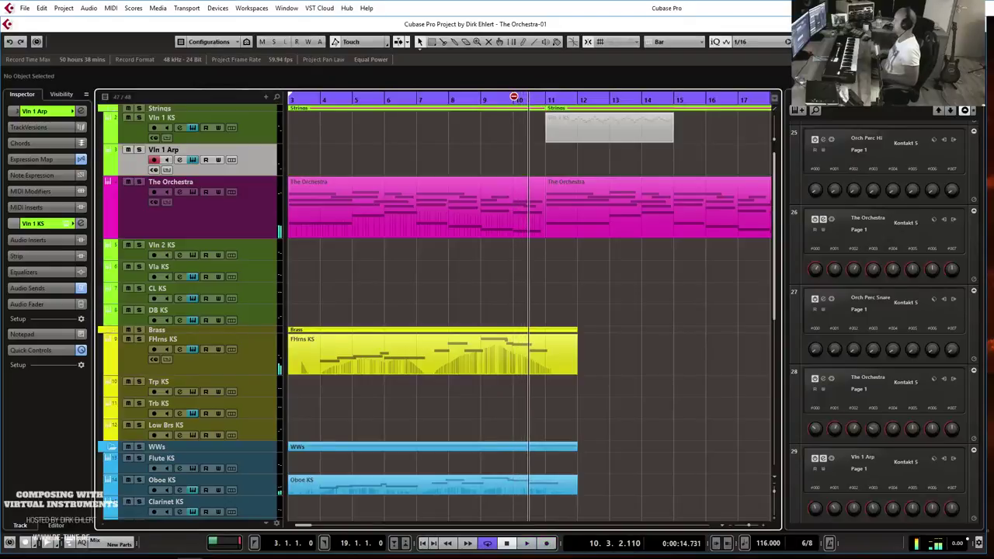
- Record held chords on the Vln 1 Arp track, starting at bar 10 with the cycle off and stopping just after bar 19
{"action": "left_click", "coordinate": [513, 99]}
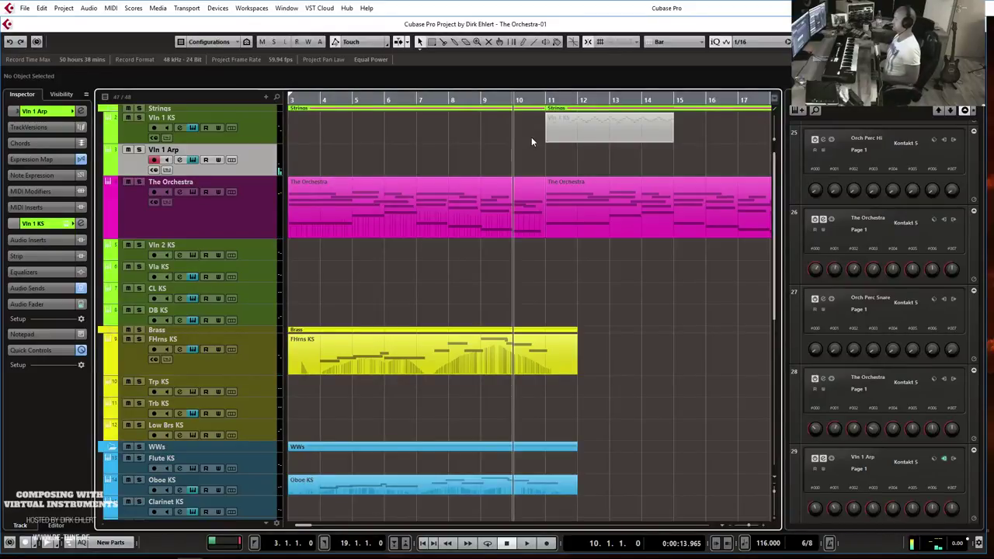
{"action": "key", "text": "KP_Multiply"}
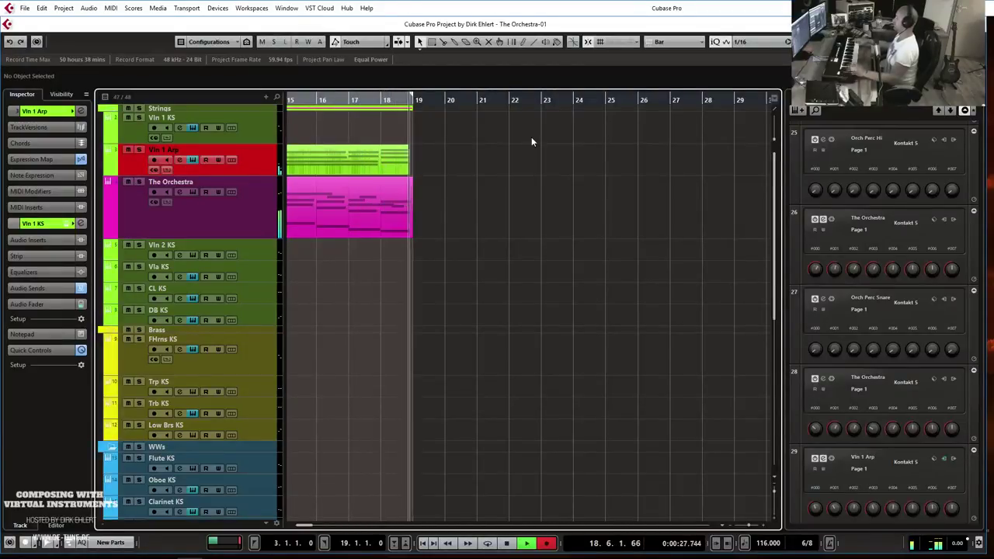
{"action": "key", "text": "space"}
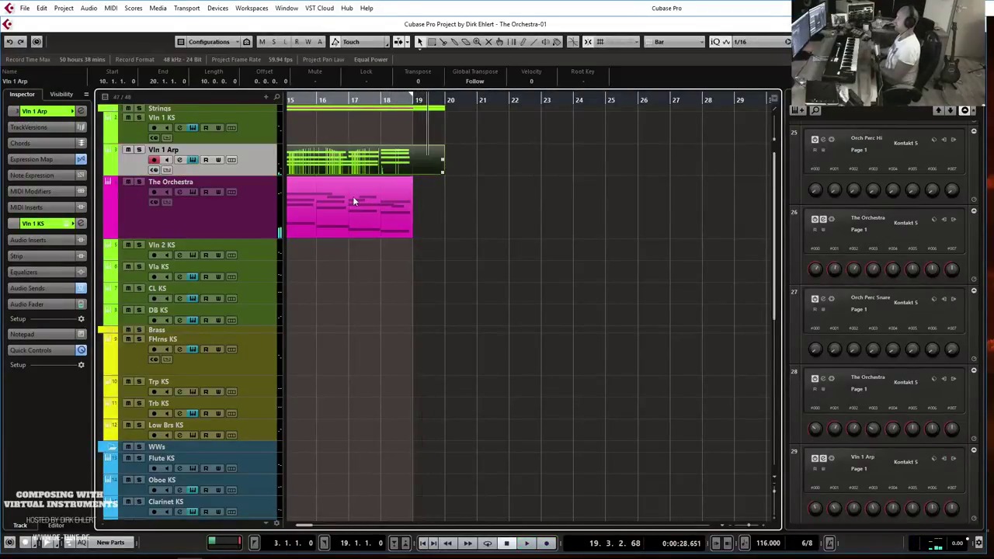
- Open the Vln 1 Arp part in the editor and set its quantize value to 1/4 with iterative quantize off
{"action": "key", "text": "Return"}
{"action": "left_click", "coordinate": [444, 179]}
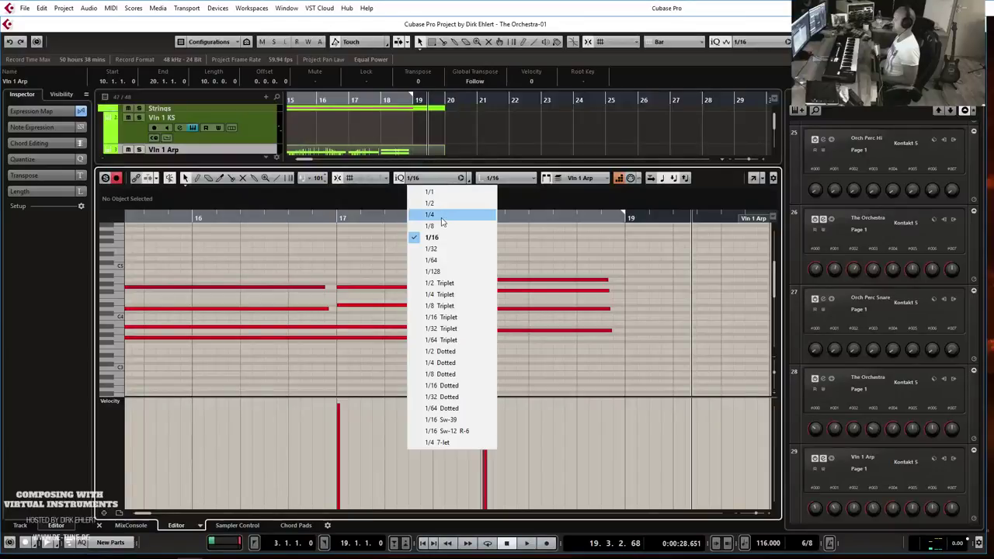
{"action": "left_click", "coordinate": [429, 214]}
{"action": "scroll", "coordinate": [497, 259], "scroll_direction": "left", "scroll_amount": 2}
{"action": "left_click", "coordinate": [501, 248]}
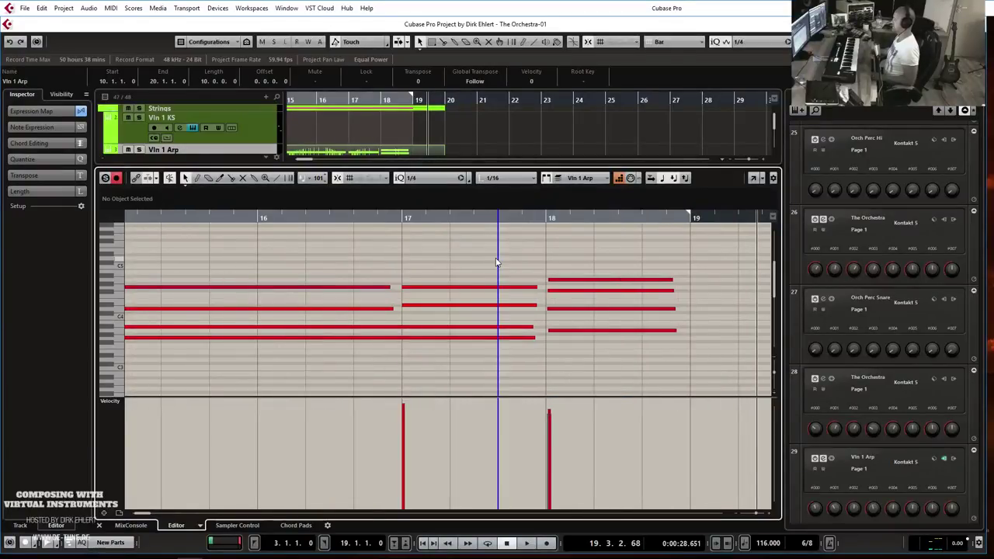
{"action": "scroll", "coordinate": [518, 258], "scroll_direction": "left", "scroll_amount": 10}
{"action": "key", "text": "g"}
{"action": "key", "text": "g"}
{"action": "key", "text": "g"}
{"action": "key", "text": "g"}
{"action": "key", "text": "g"}
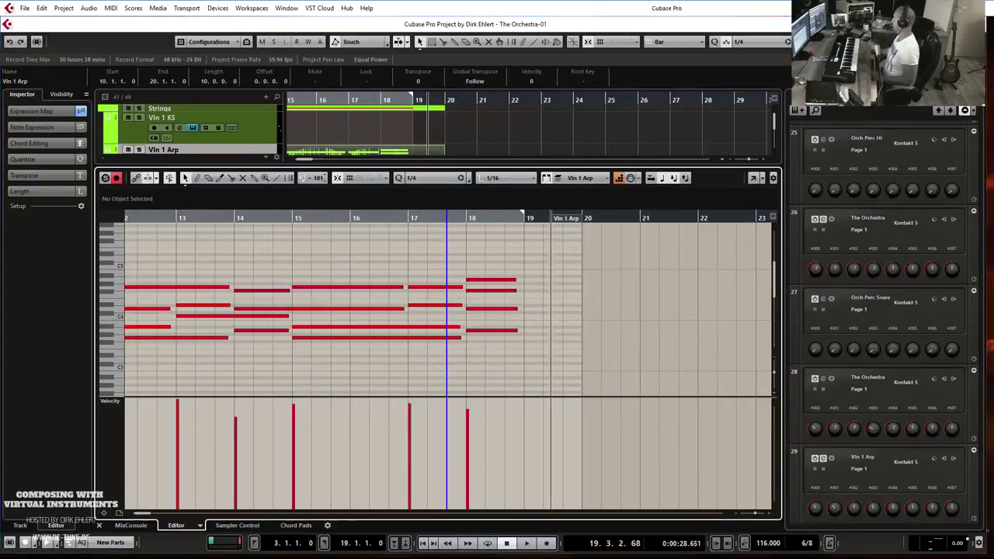
- Raise the Violin 1 Staccato level in the Vln 1 Arp instrument's mixer and switch off its equalizer
{"action": "key", "text": "e"}
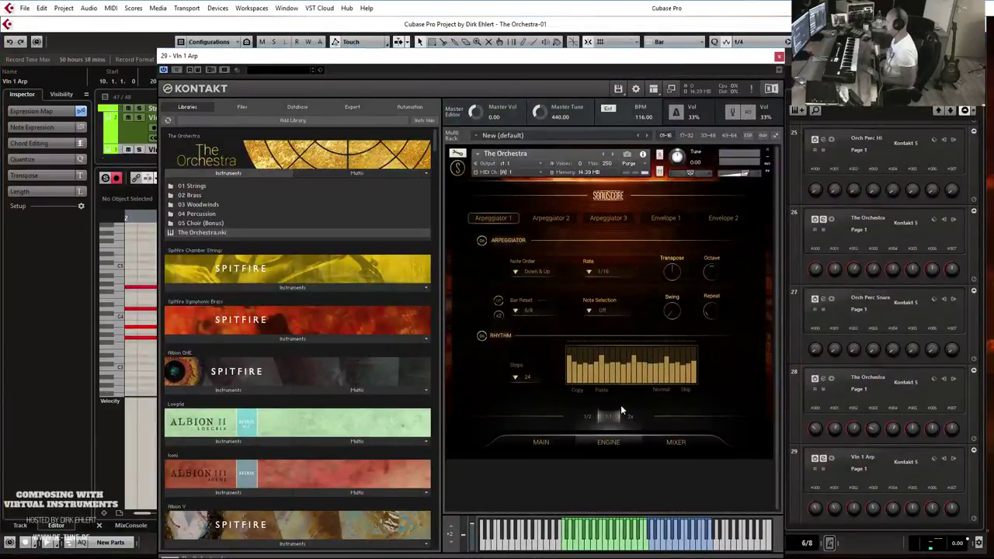
{"action": "left_click", "coordinate": [681, 444]}
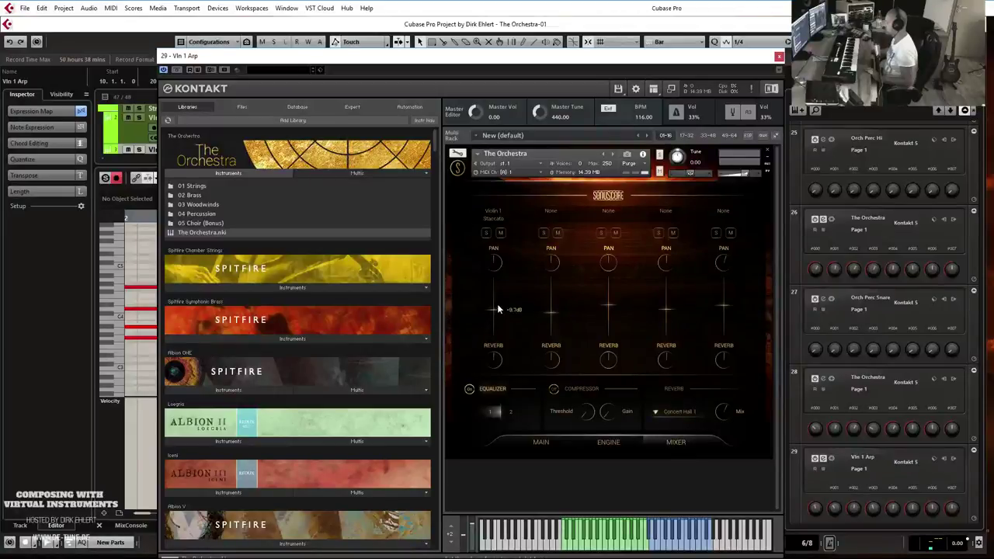
{"action": "left_click_drag", "start_coordinate": [497, 295], "coordinate": [497, 294]}
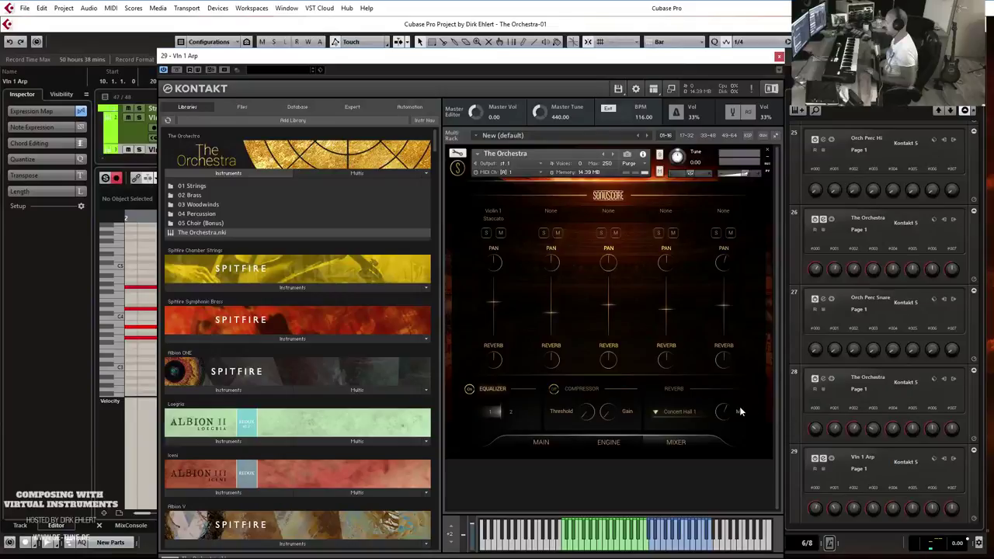
{"action": "left_click", "coordinate": [470, 391]}
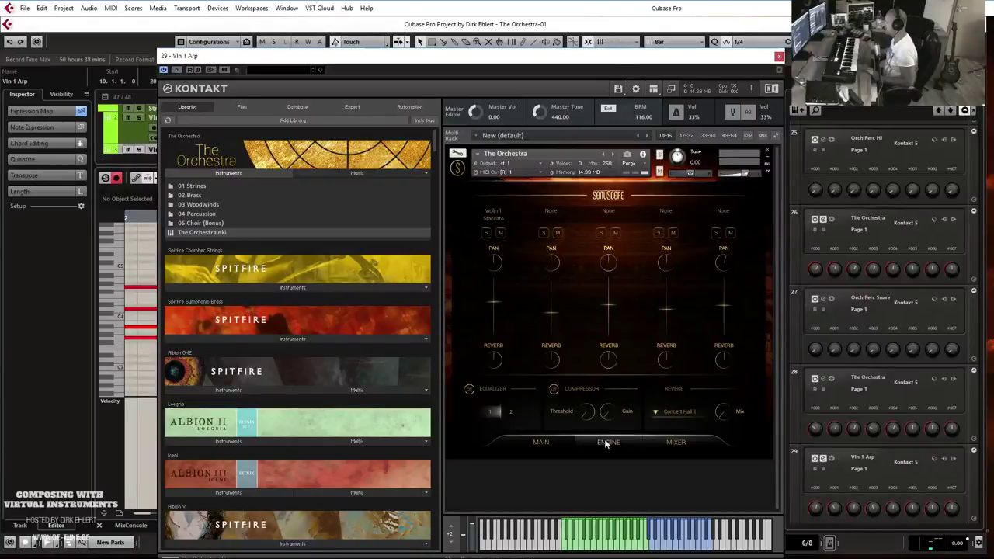
{"action": "left_click", "coordinate": [561, 444]}
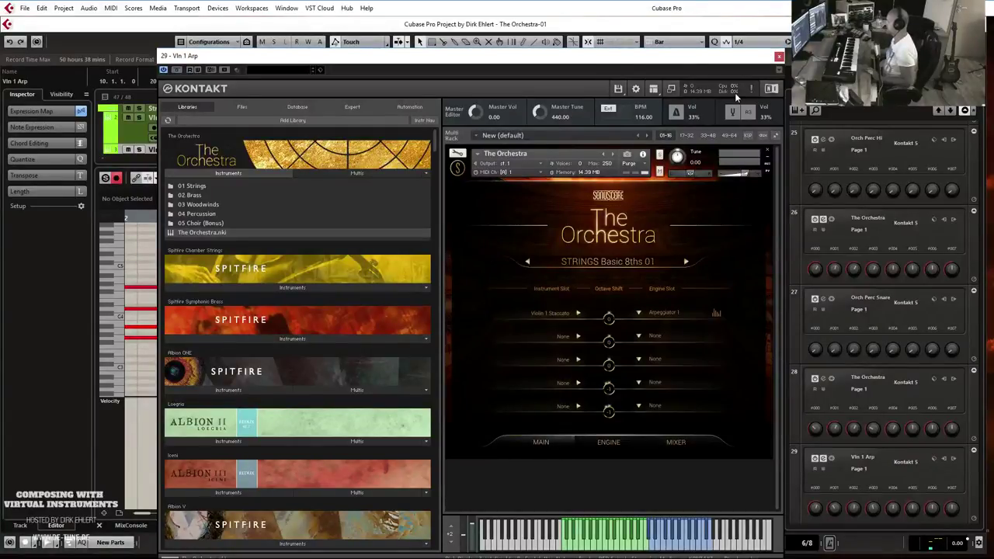
{"action": "left_click_drag", "start_coordinate": [653, 56], "coordinate": [993, 31]}
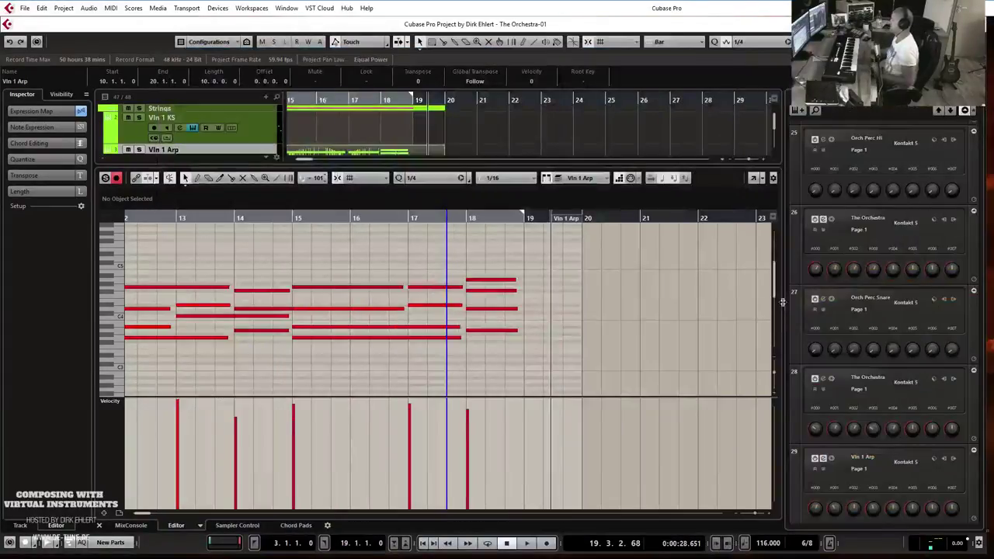
- Close the note editor and shorten the Vln 1 Arp part so it ends at bar 19
{"action": "key", "text": "Return"}
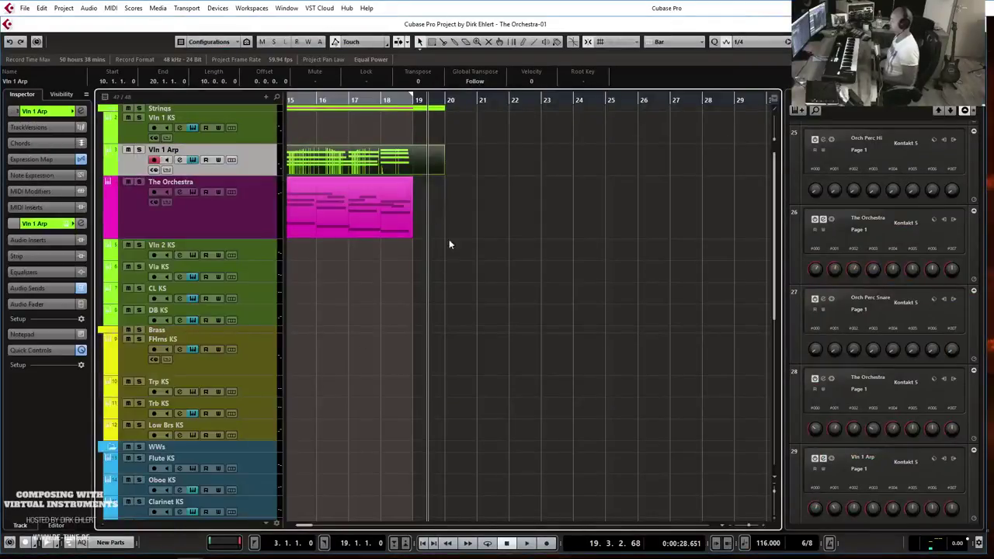
{"action": "scroll", "coordinate": [458, 233], "scroll_direction": "left", "scroll_amount": 6}
{"action": "left_click_drag", "start_coordinate": [735, 172], "coordinate": [703, 170]}
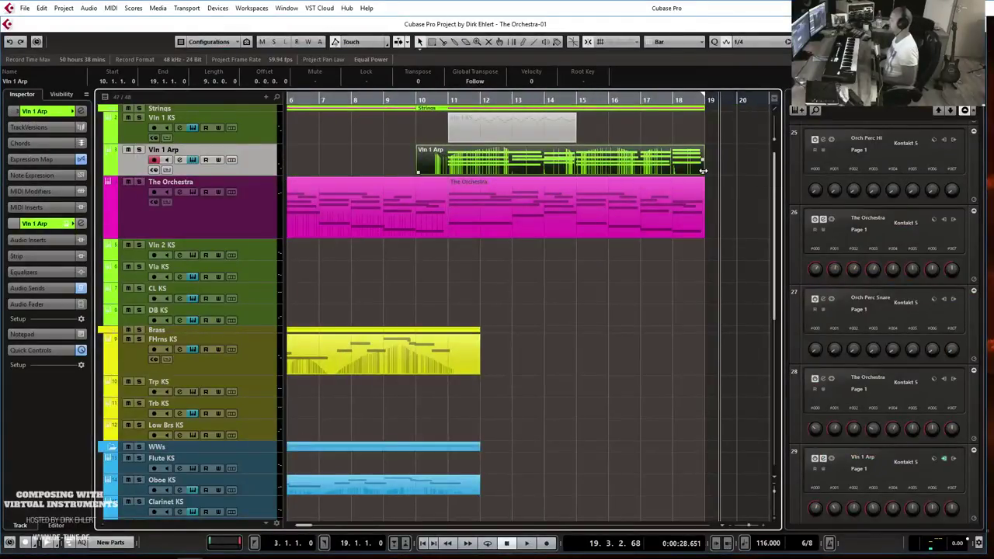
- Play the section with the cycle on and fine-tune the Violin 1 Staccato volume in the Vln 1 Arp instrument's mixer
{"action": "double_click", "coordinate": [416, 107]}
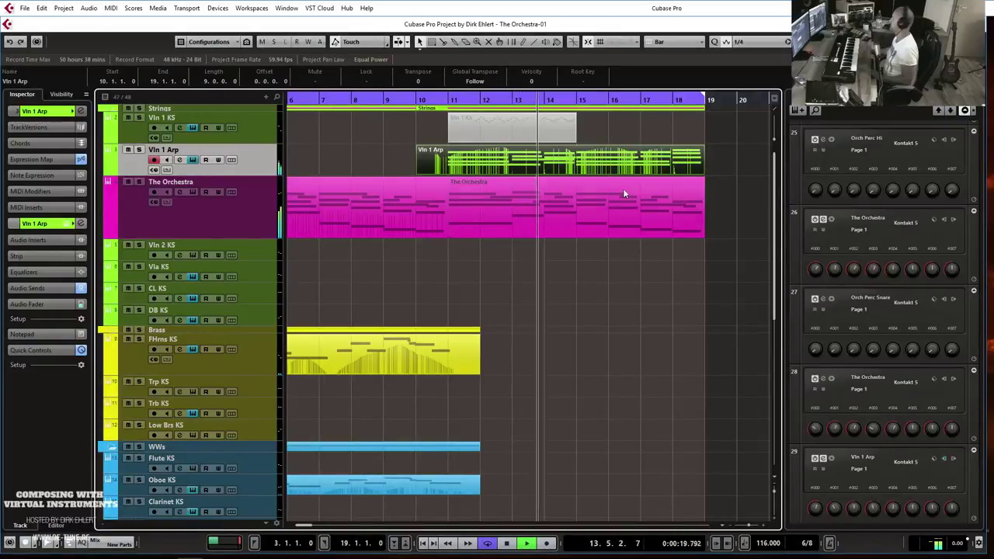
{"action": "left_click", "coordinate": [567, 300]}
{"action": "key", "text": "space"}
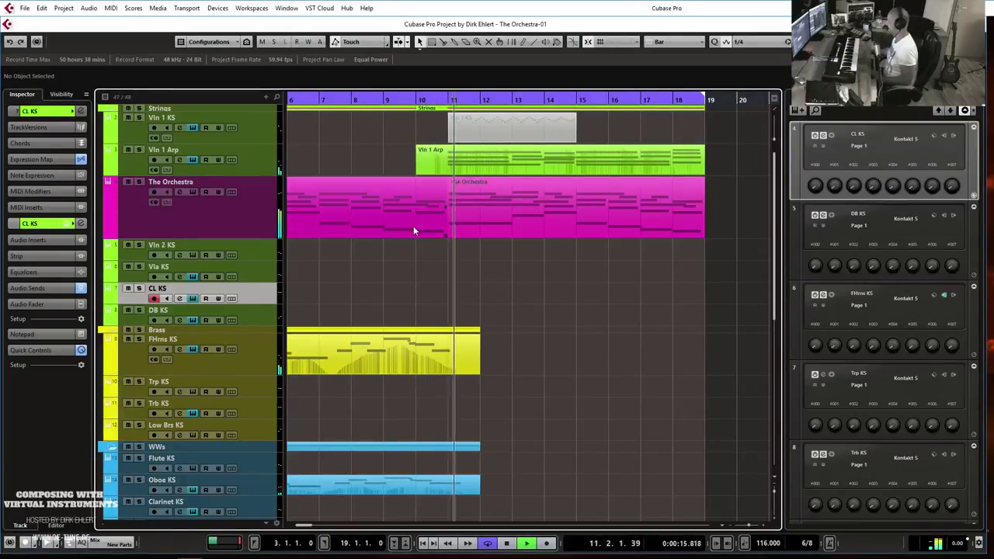
{"action": "left_click", "coordinate": [267, 161]}
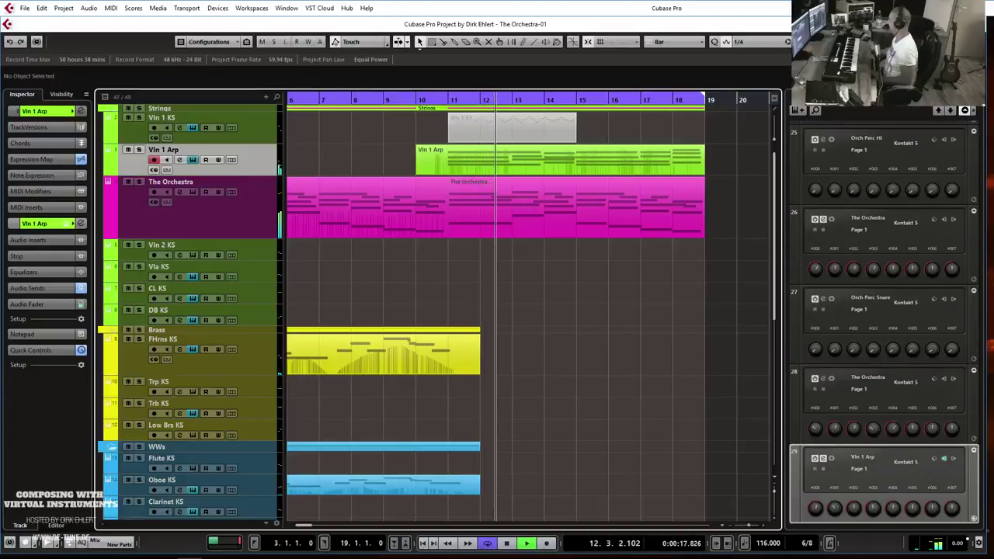
{"action": "left_click_drag", "start_coordinate": [993, 51], "coordinate": [380, 48]}
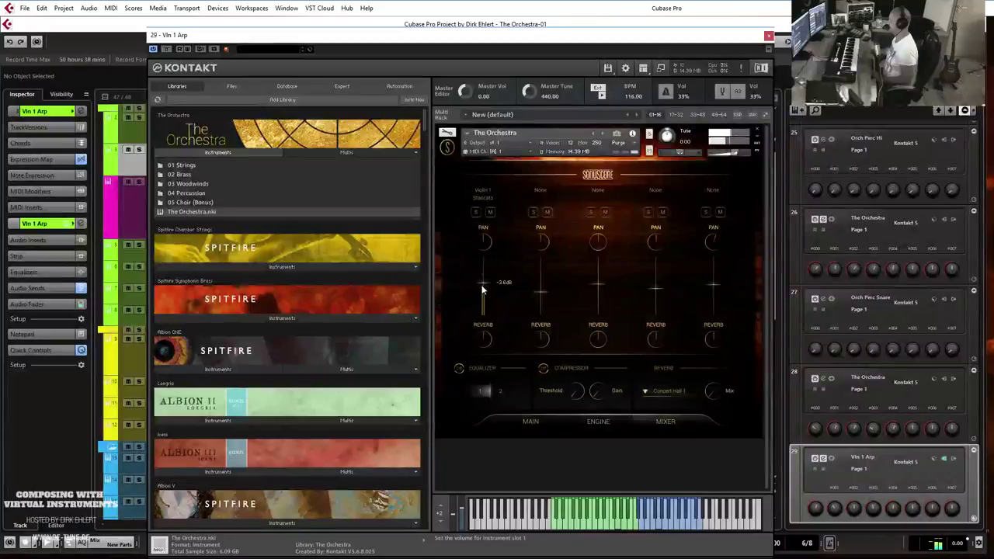
{"action": "left_click_drag", "start_coordinate": [481, 289], "coordinate": [479, 285]}
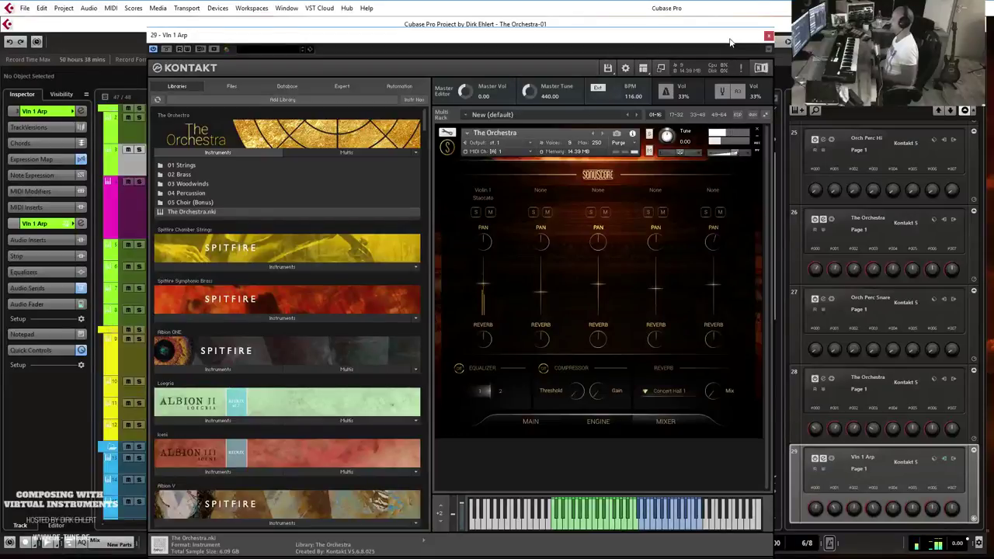
- Try to save the violin arpeggio setup as a Kontakt snapshot named Vln Arp 6/8
{"action": "left_click", "coordinate": [530, 421]}
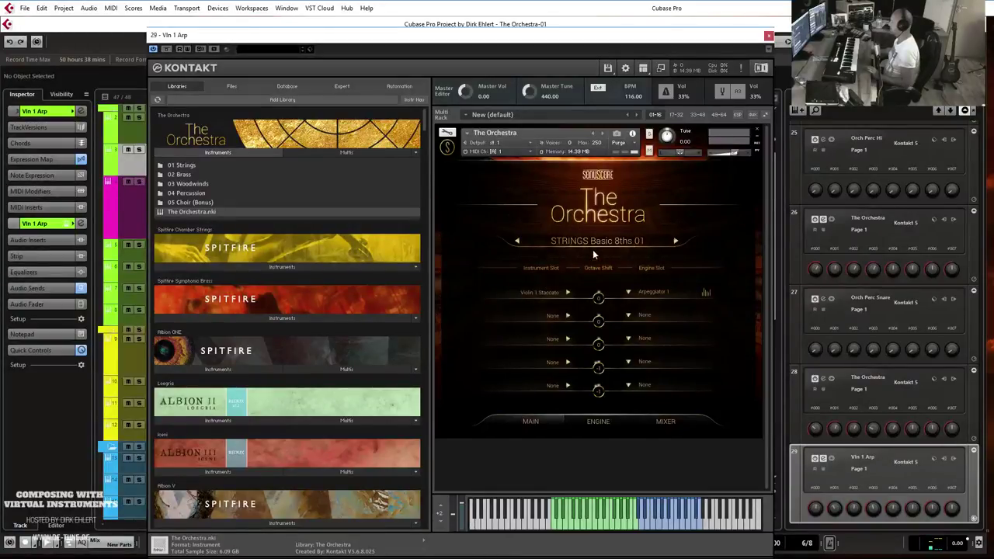
{"action": "left_click", "coordinate": [612, 243]}
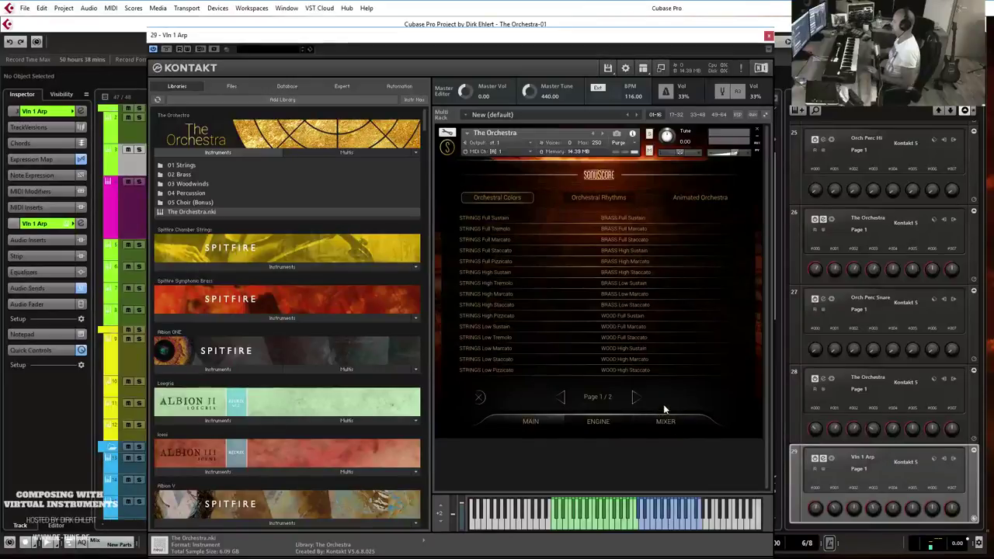
{"action": "left_click", "coordinate": [553, 424]}
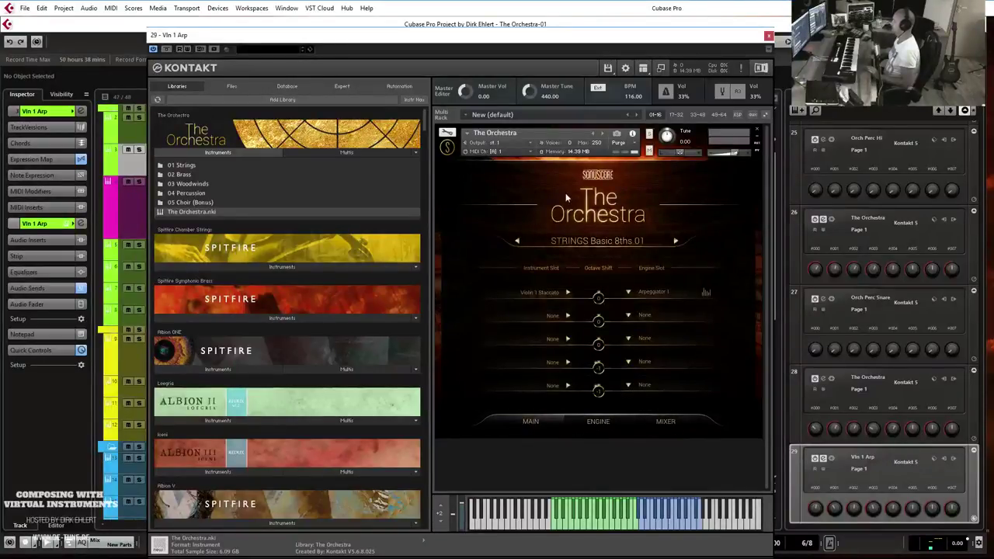
{"action": "left_click", "coordinate": [616, 134]}
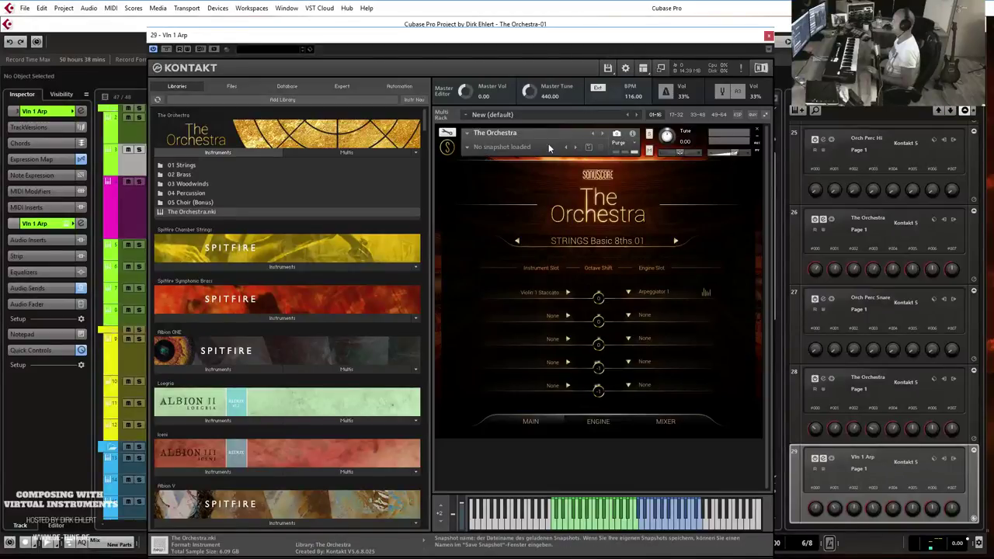
{"action": "left_click", "coordinate": [588, 147]}
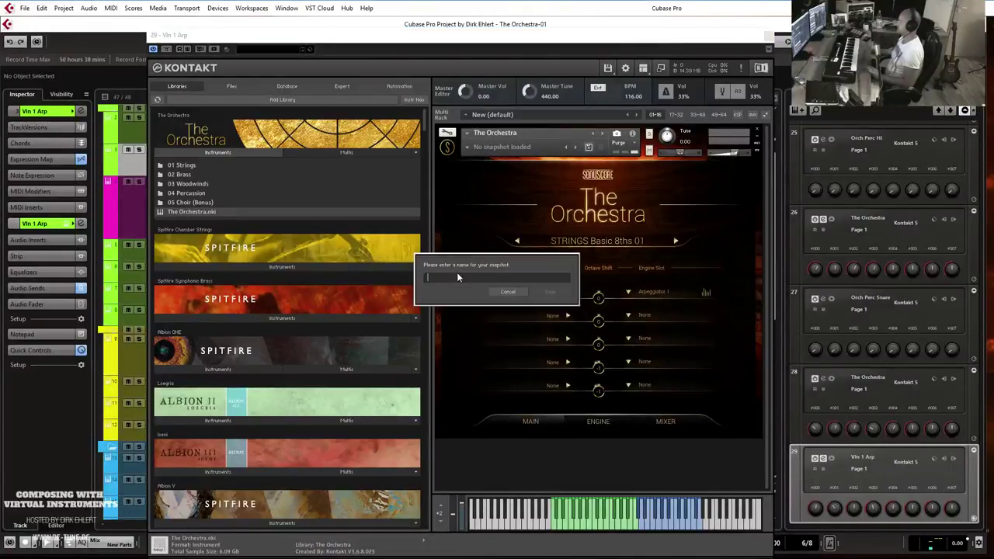
{"action": "type", "text": "Vln Arp"}
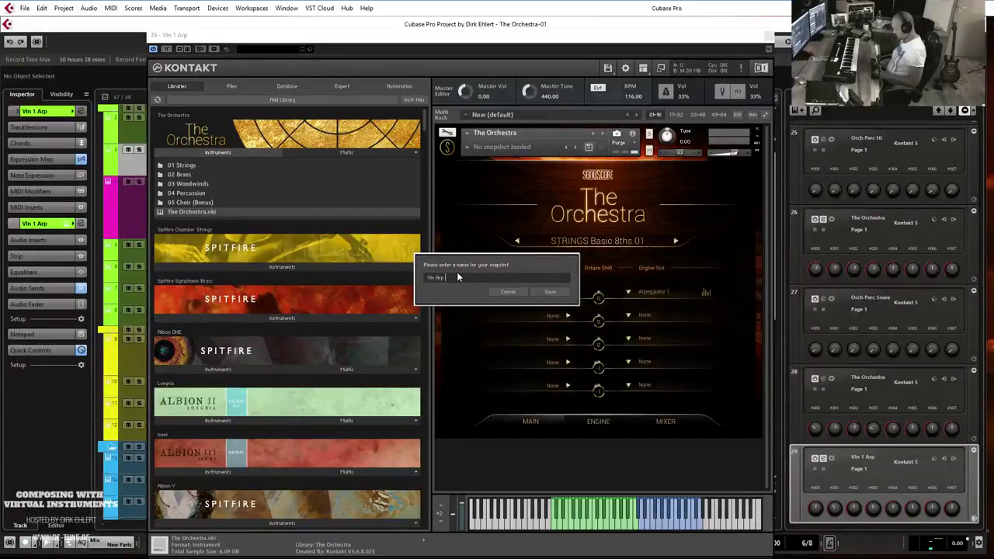
{"action": "type", "text": " 8/8th"}
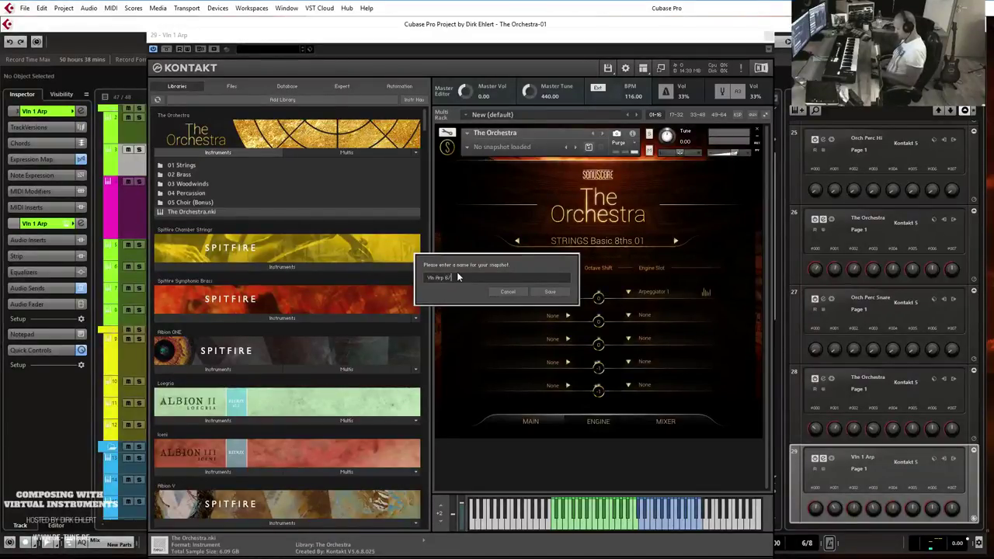
{"action": "left_click", "coordinate": [549, 293]}
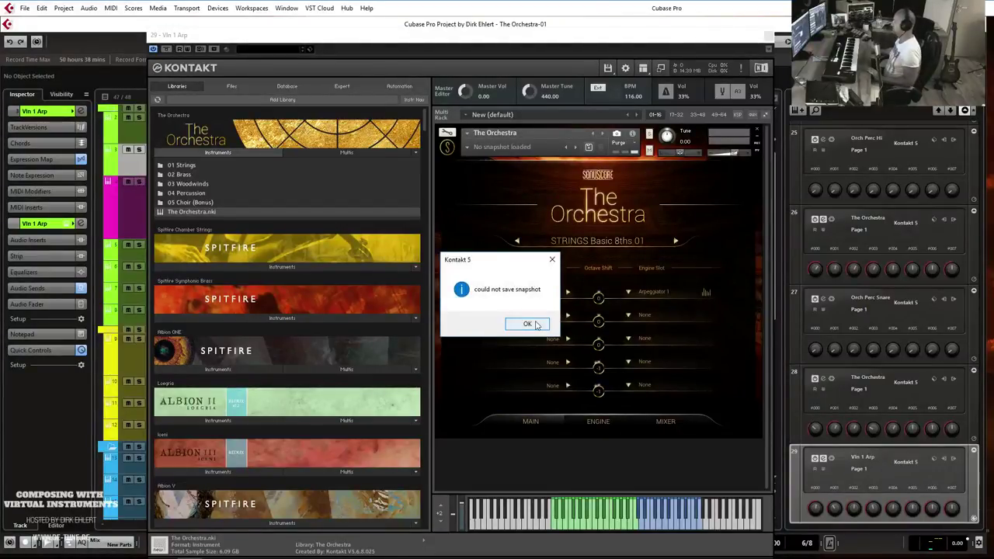
{"action": "left_click", "coordinate": [535, 322]}
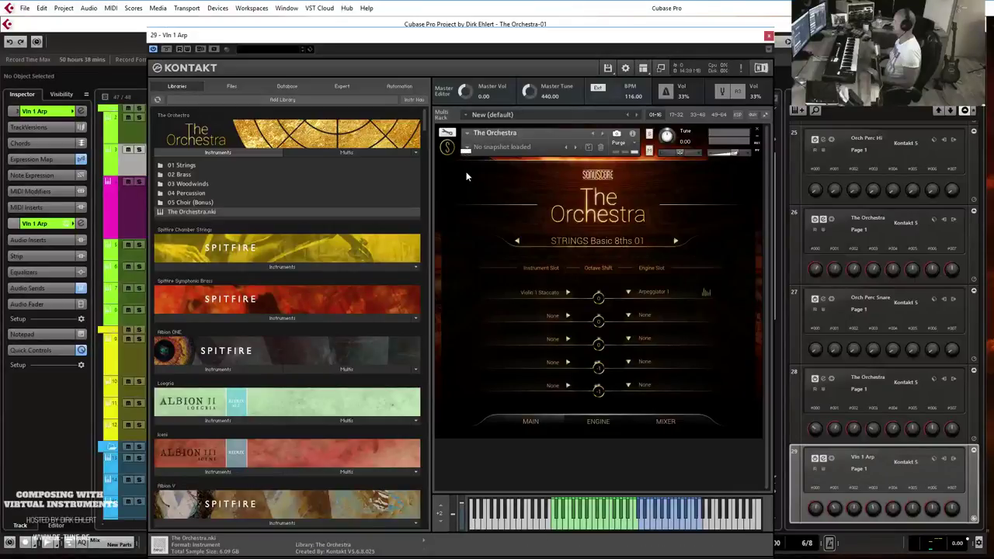
- Save the violin arpeggio instrument as vln16th_6_8.nki in The Orchestra Library's Instruments folder, patch only, and close Kontakt
{"action": "left_click", "coordinate": [215, 150]}
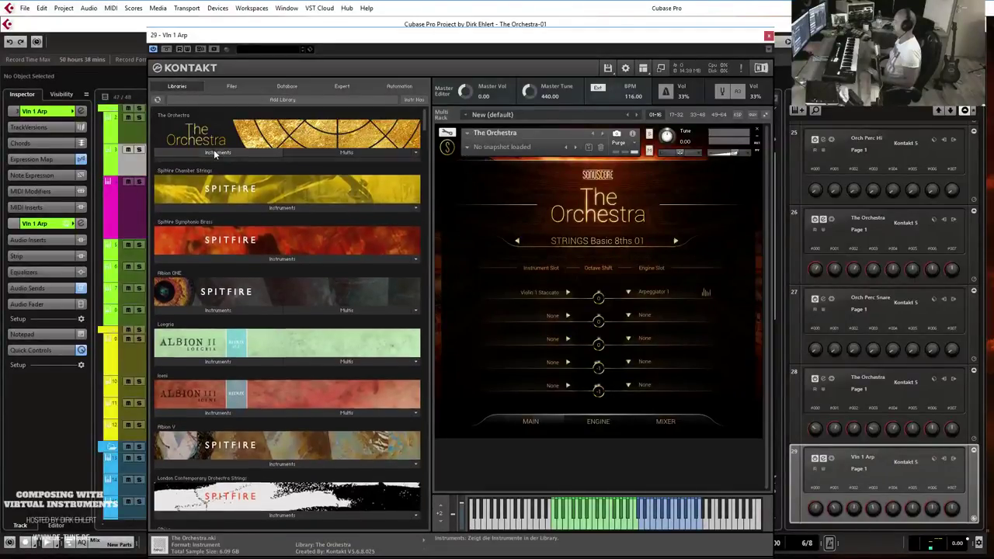
{"action": "left_click", "coordinate": [213, 149]}
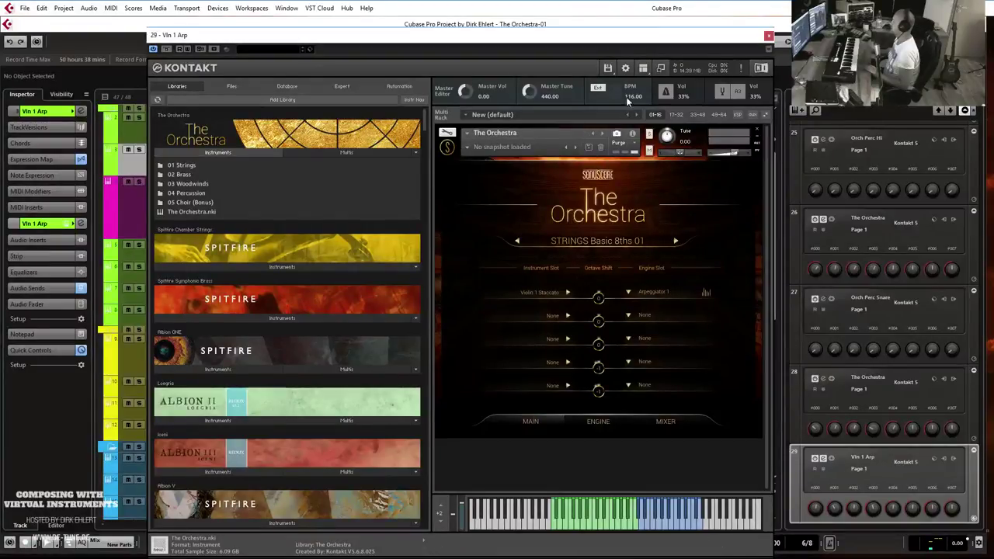
{"action": "left_click", "coordinate": [608, 68]}
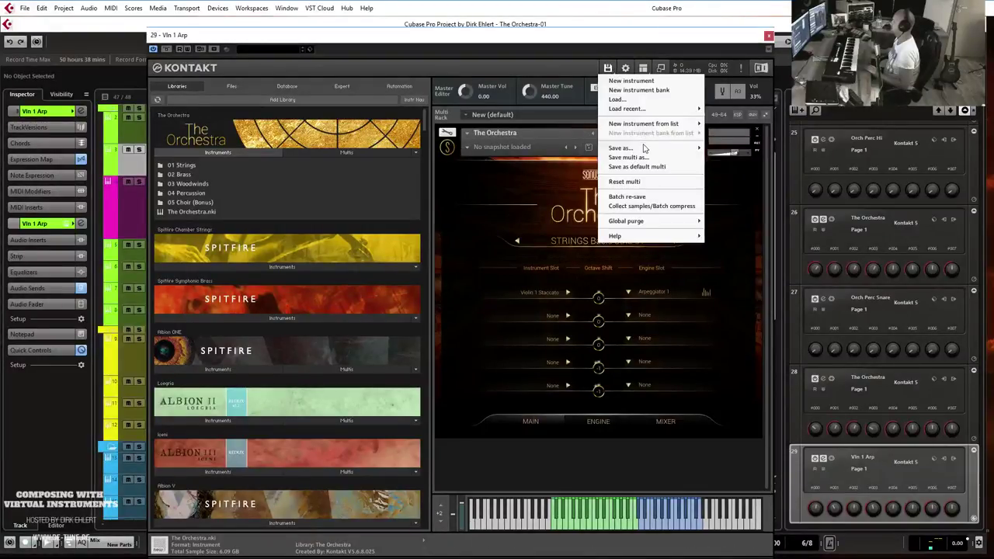
{"action": "mouse_move", "coordinate": [641, 148]}
{"action": "left_click", "coordinate": [592, 148]}
{"action": "left_click", "coordinate": [258, 270]}
{"action": "key", "text": "shift+Home"}
{"action": "type", "text": "vln8th"}
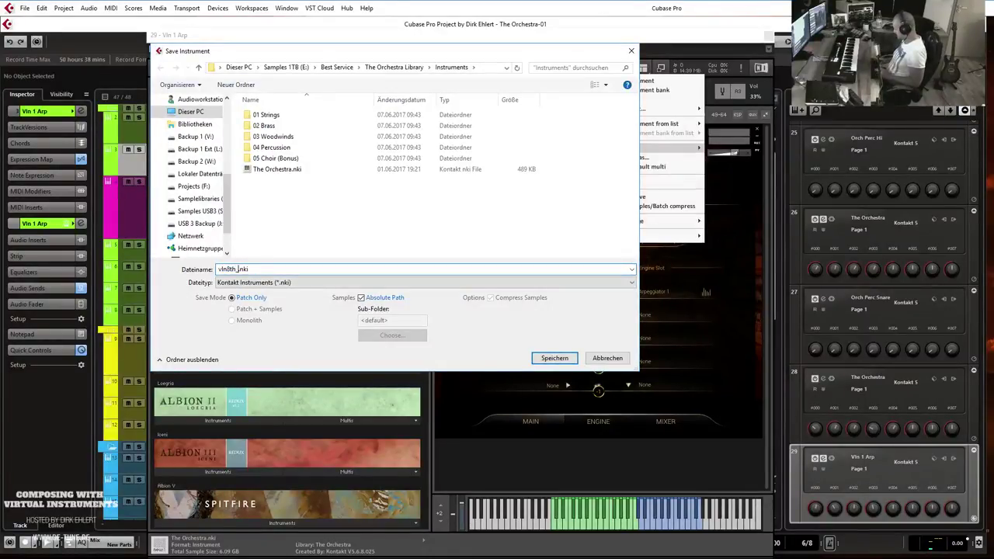
{"action": "type", "text": "_6_8"}
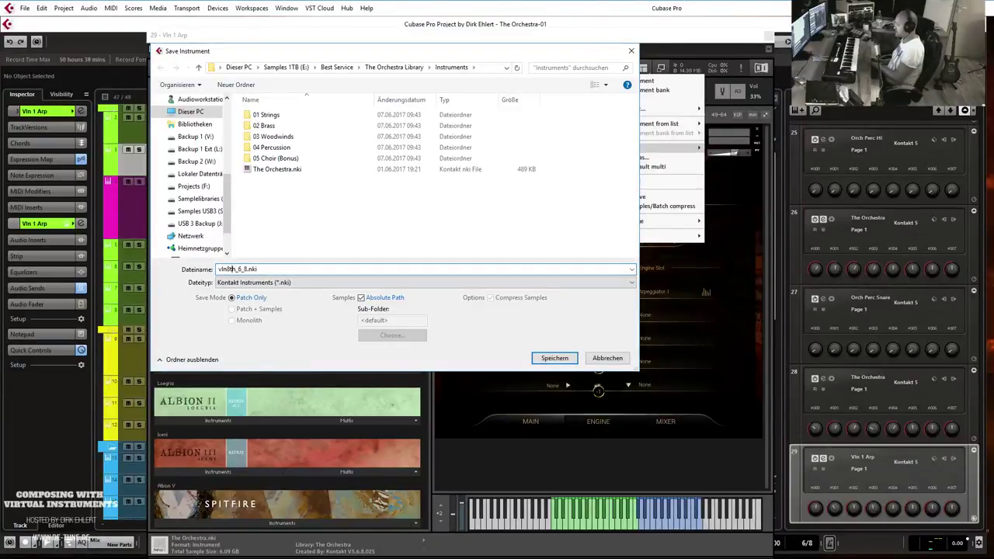
{"action": "key", "text": "Return"}
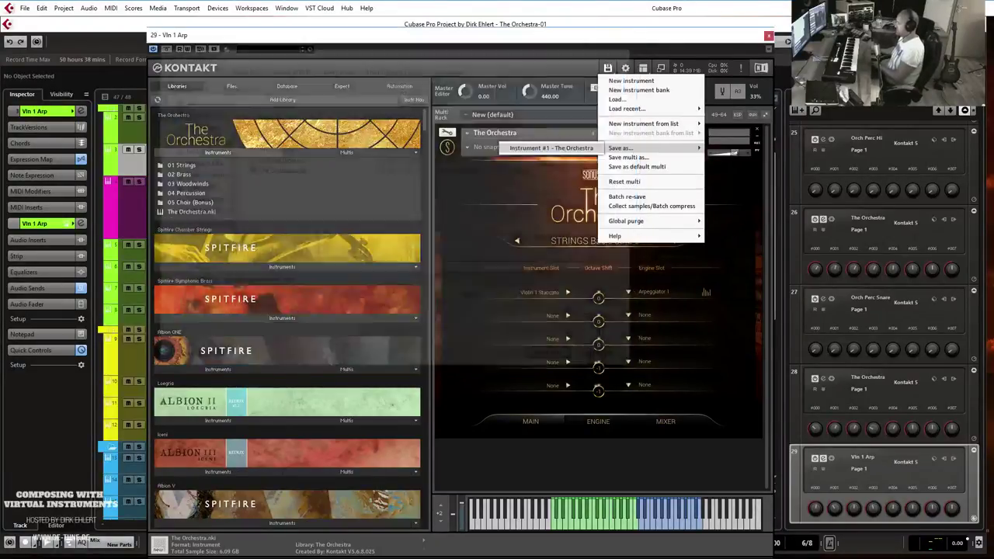
{"action": "left_click", "coordinate": [767, 37]}
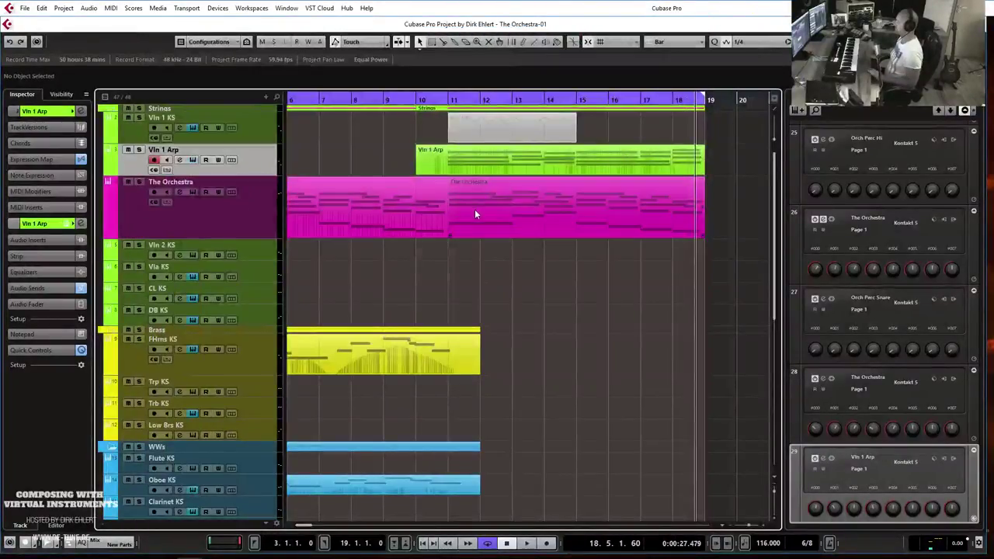
- Duplicate the Flute KS track in the WWs folder
{"action": "scroll", "coordinate": [475, 209], "scroll_direction": "down", "scroll_amount": 5}
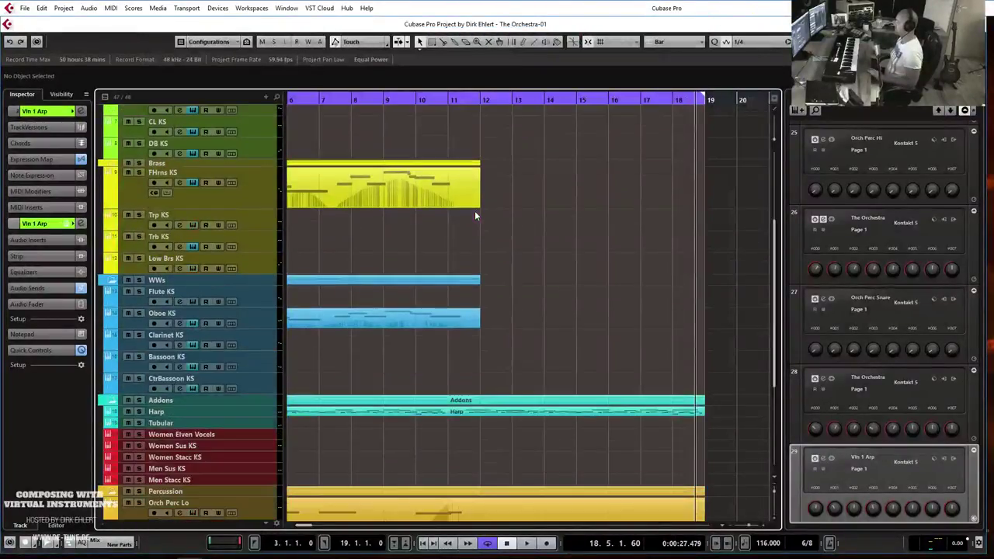
{"action": "left_click", "coordinate": [261, 303]}
{"action": "right_click", "coordinate": [261, 303]}
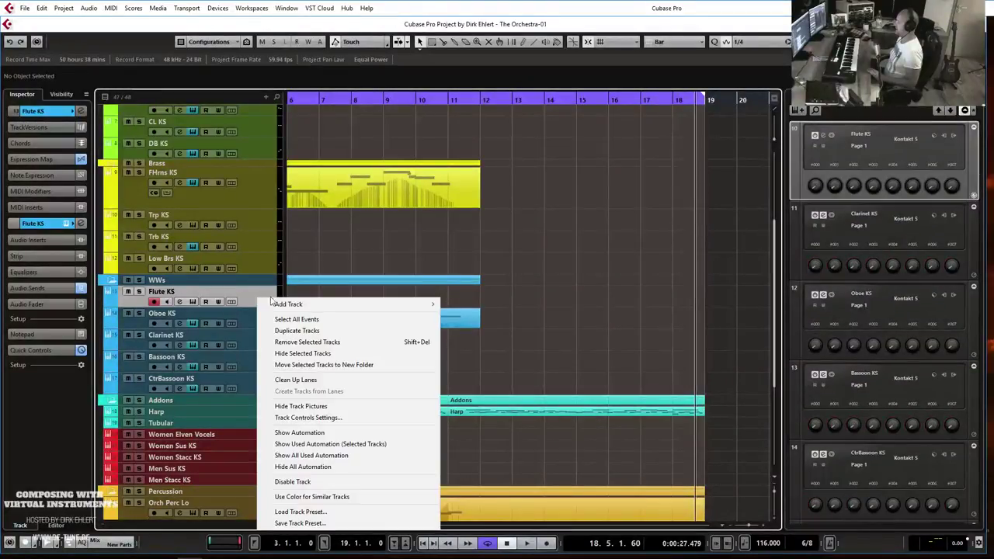
{"action": "left_click", "coordinate": [295, 330]}
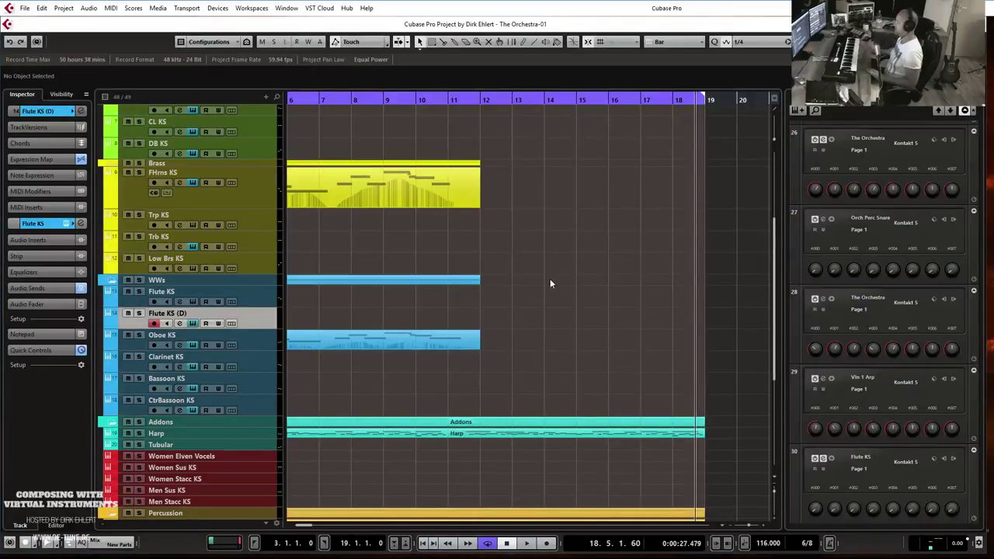
- Load the saved vln16th_6_8.nki instrument into the duplicated flute track's Kontakt in place of Flute All Articulations
{"action": "left_click_drag", "start_coordinate": [992, 50], "coordinate": [347, 15]}
{"action": "left_click", "coordinate": [171, 127]}
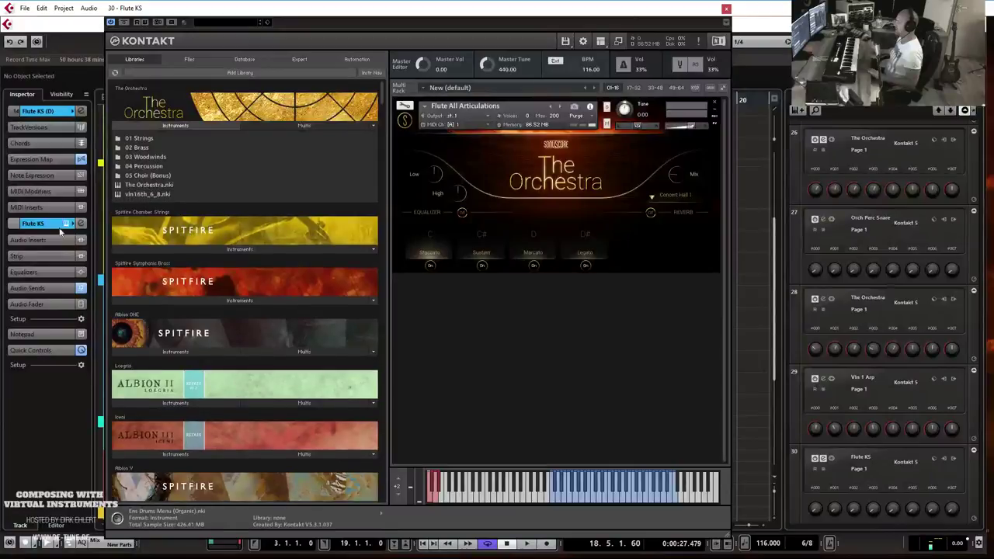
{"action": "double_click", "coordinate": [133, 194]}
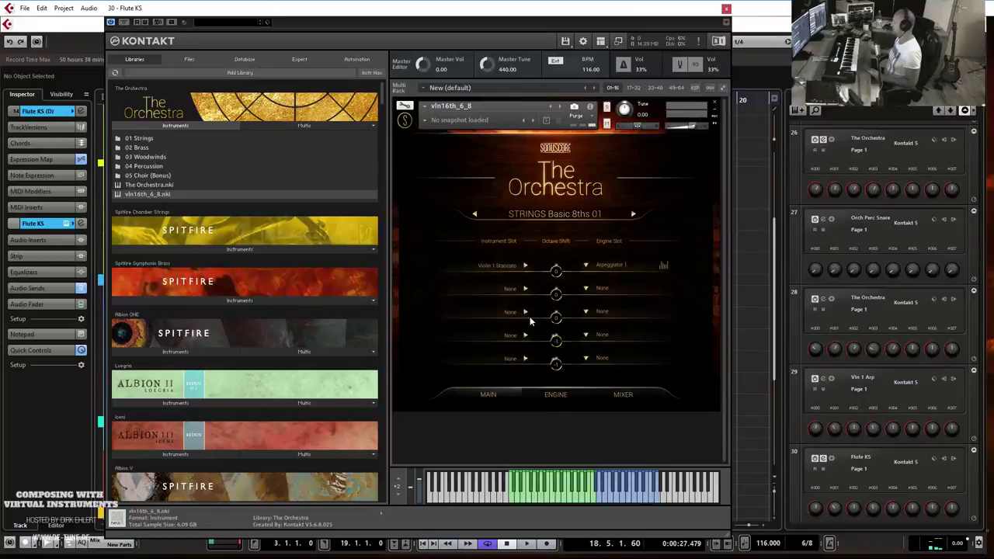
- Open the instrument selection for the slot that holds Violin 1 Staccato
{"action": "left_click", "coordinate": [525, 265]}
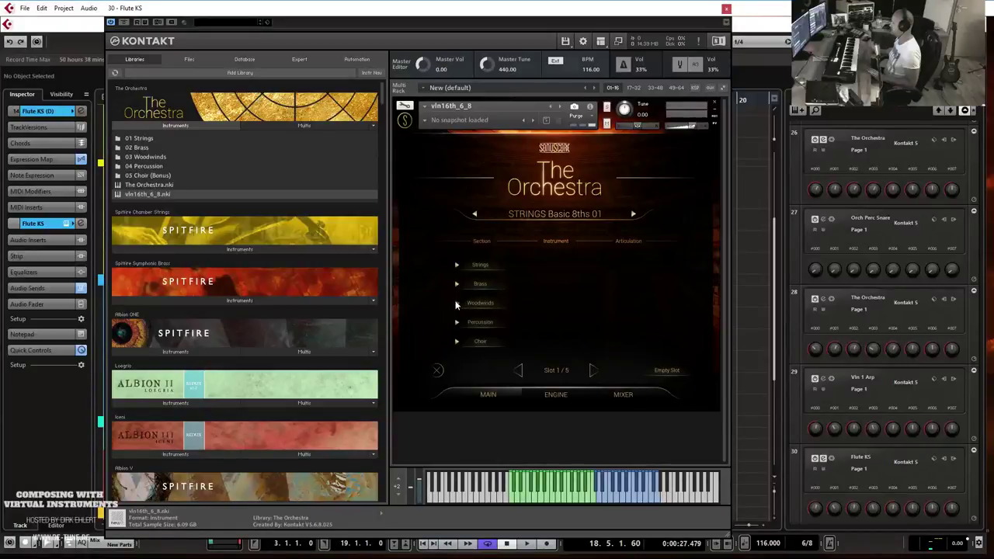
- Assign the Woodwinds Flute Staccato articulation to instrument slot 1 and show the Arpeggiator 1 settings
{"action": "left_click", "coordinate": [457, 304]}
{"action": "left_click", "coordinate": [532, 265]}
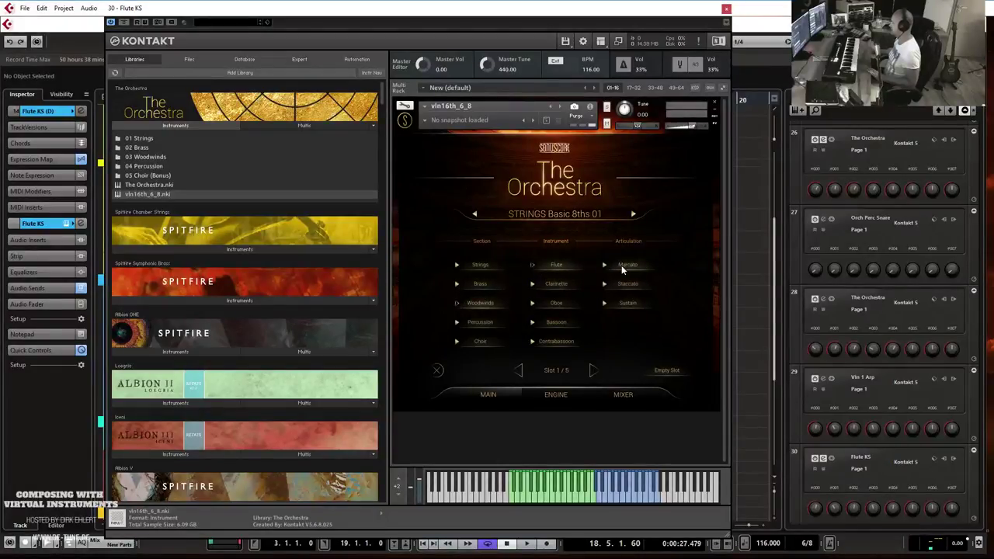
{"action": "left_click", "coordinate": [609, 284]}
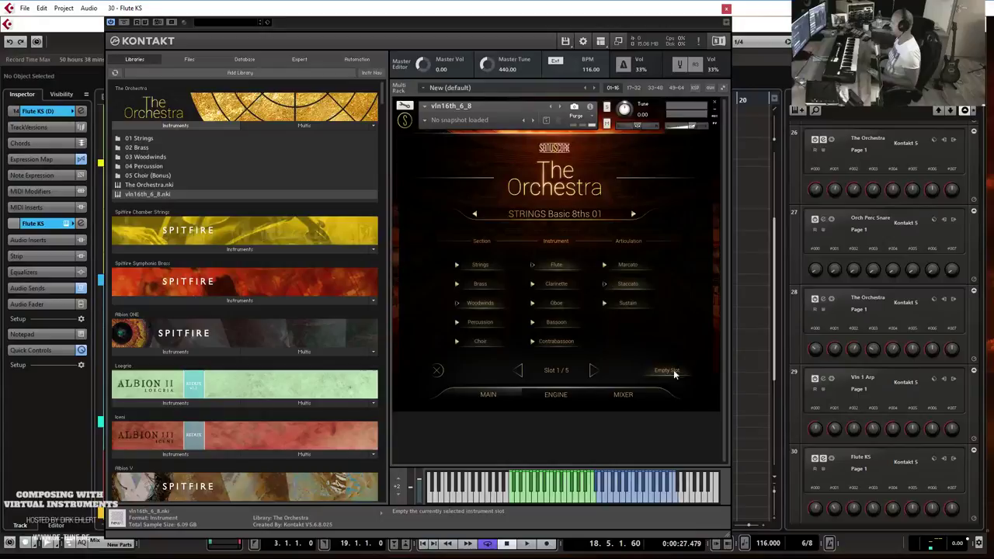
{"action": "left_click", "coordinate": [556, 394]}
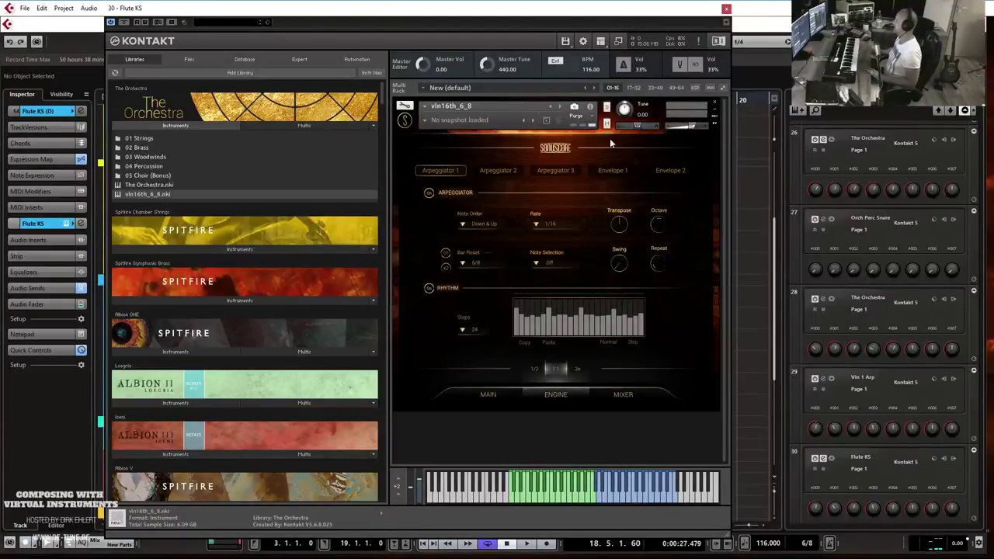
- Save the instrument's current settings as a snapshot named flute68 and close the plug-in window
{"action": "left_click", "coordinate": [546, 120]}
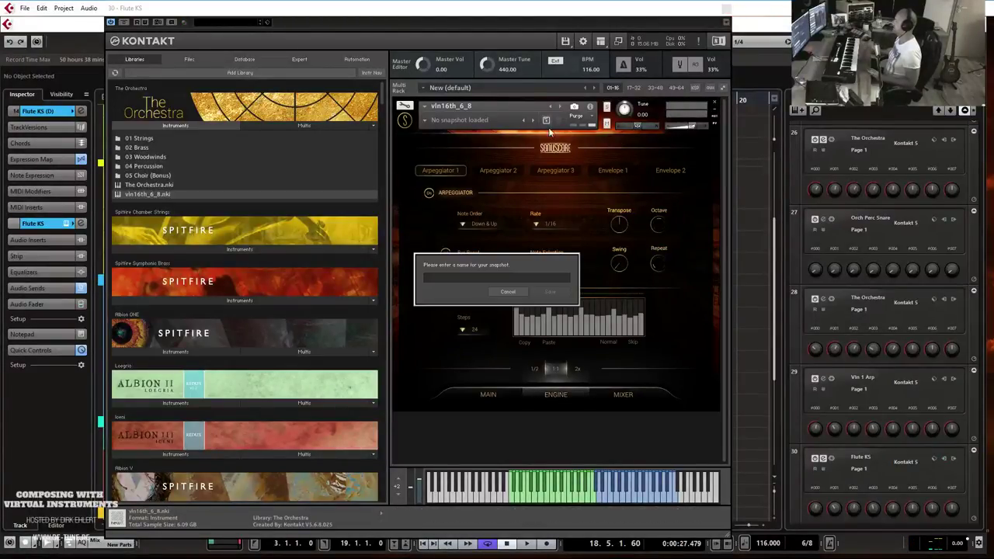
{"action": "type", "text": "8"}
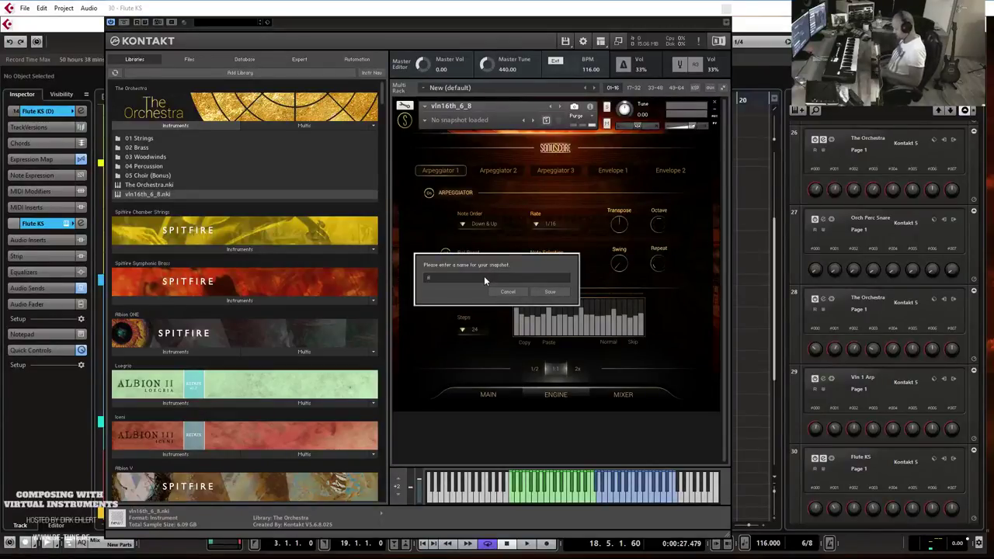
{"action": "type", "text": "lute68"}
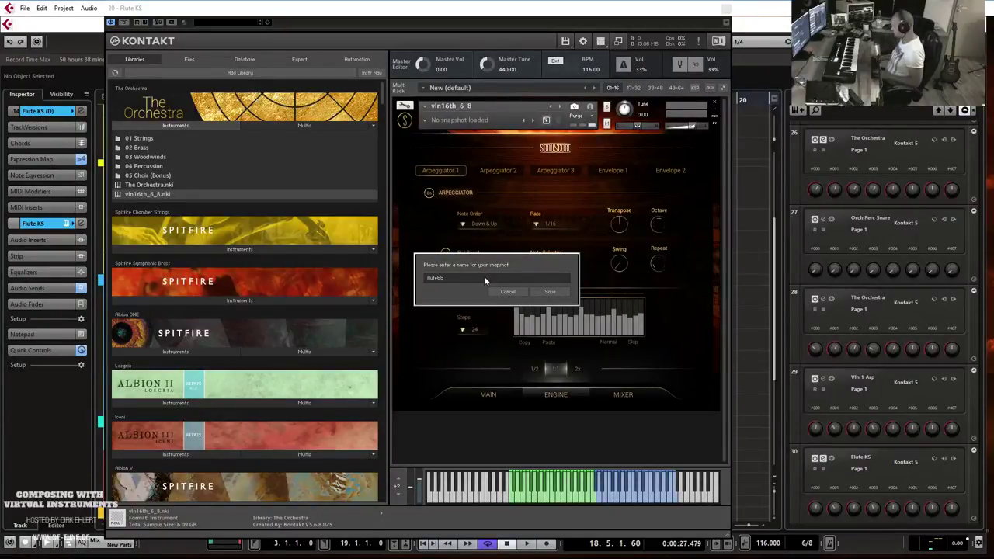
{"action": "left_click", "coordinate": [549, 294]}
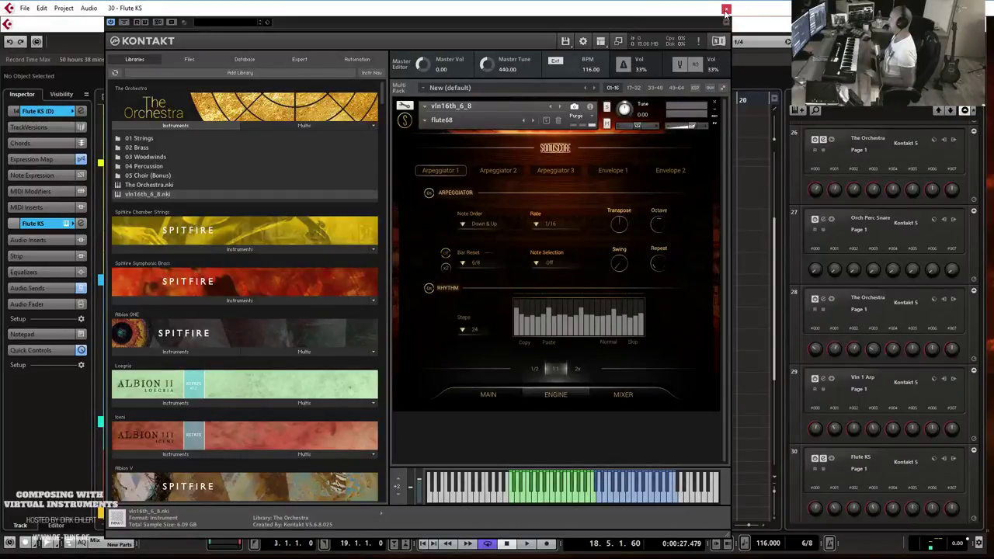
{"action": "left_click", "coordinate": [726, 10]}
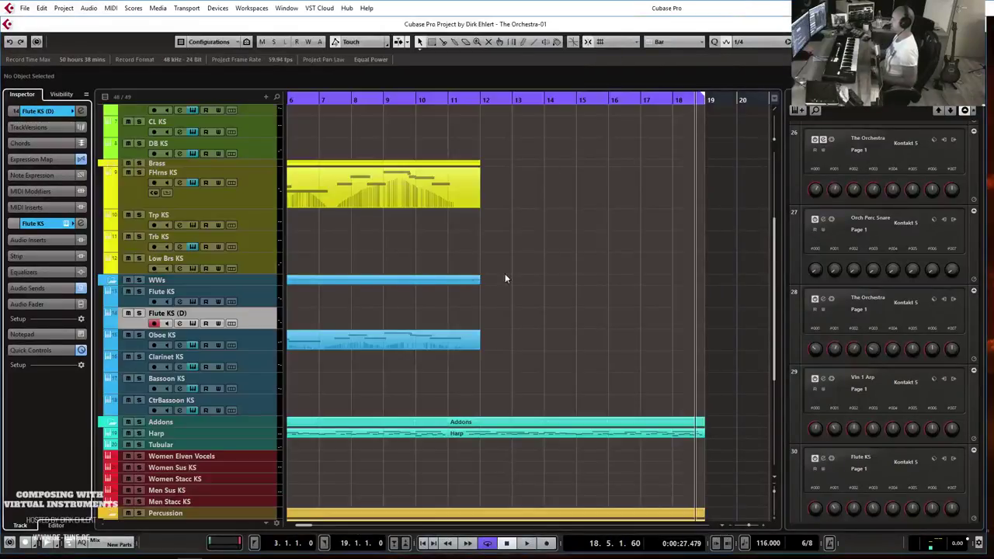
- Copy the Vln 1 Arp part onto the Flute KS (D) track at the same bar position
{"action": "key", "text": "g"}
{"action": "key", "text": "g"}
{"action": "key", "text": "g"}
{"action": "key", "text": "g"}
{"action": "key", "text": "g"}
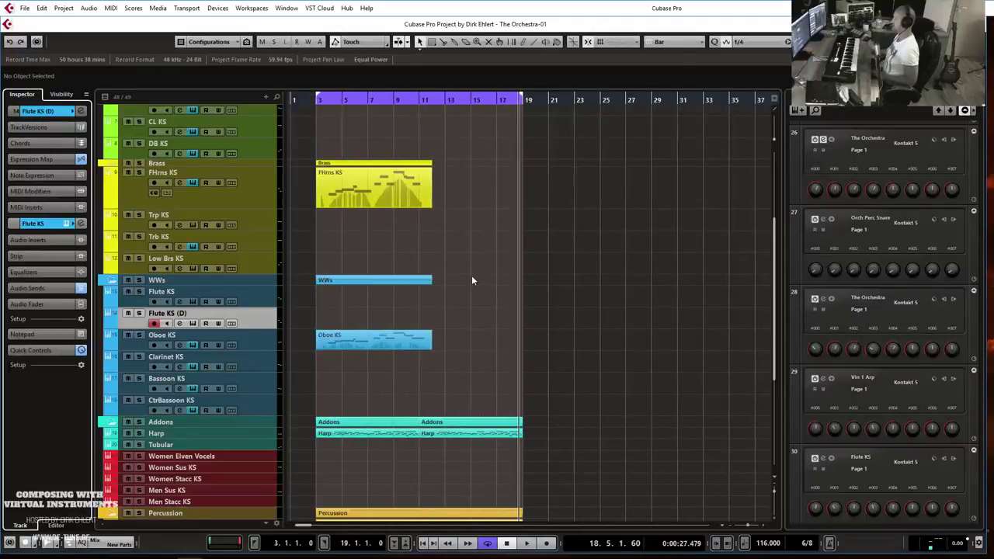
{"action": "scroll", "coordinate": [471, 276], "scroll_direction": "up", "scroll_amount": 3}
{"action": "left_click_drag", "start_coordinate": [446, 165], "coordinate": [449, 480]}
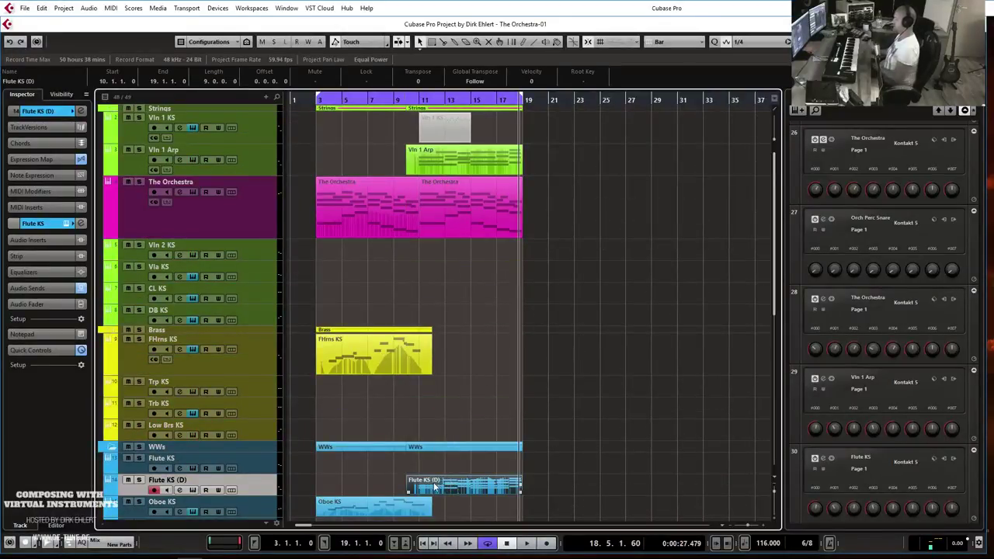
- Audition the copied flute part in the Key Editor and close the editor
{"action": "double_click", "coordinate": [432, 489]}
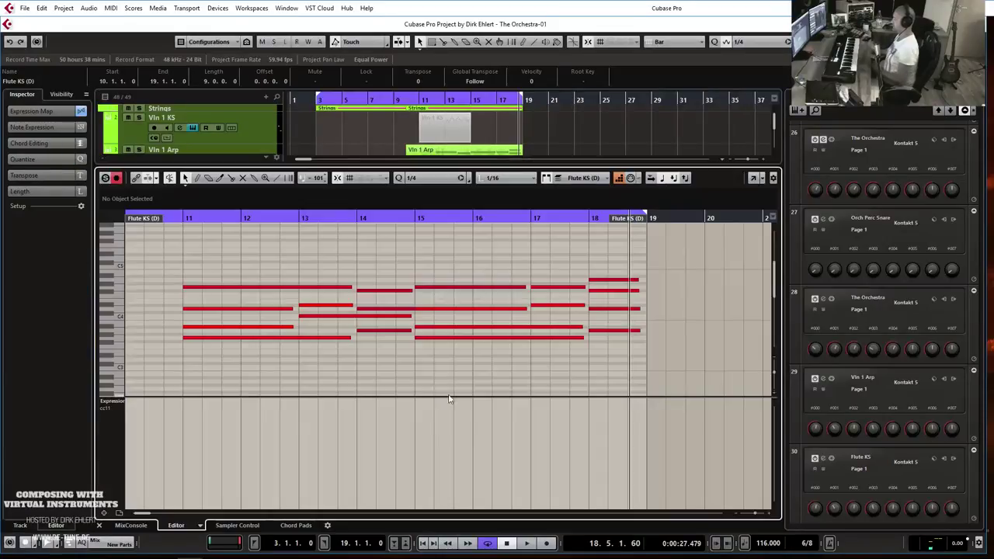
{"action": "key", "text": "space"}
{"action": "key", "text": "Return"}
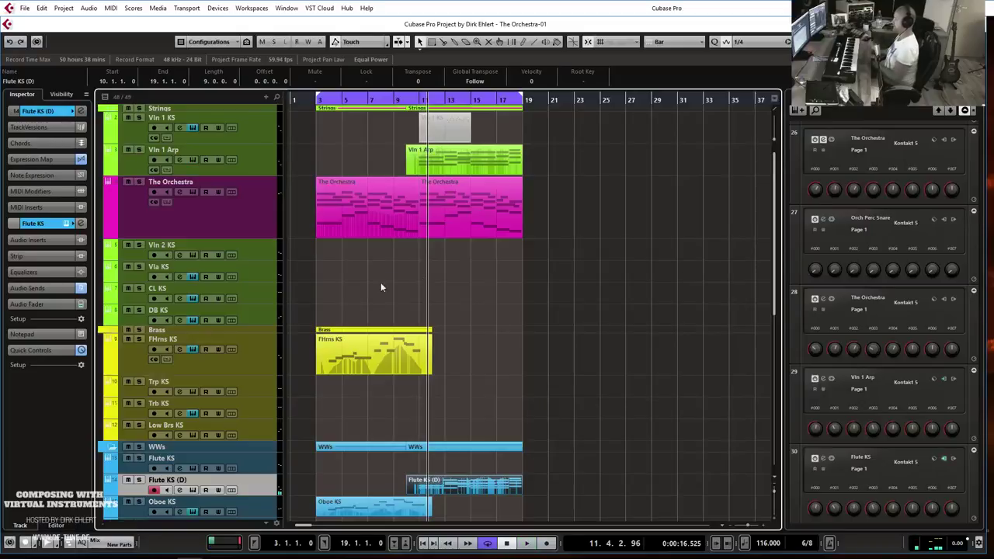
- Examine the Vln 1 Arp part's notes in the Key Editor and play back the start of its passage
{"action": "left_click", "coordinate": [445, 160]}
{"action": "key", "text": "Return"}
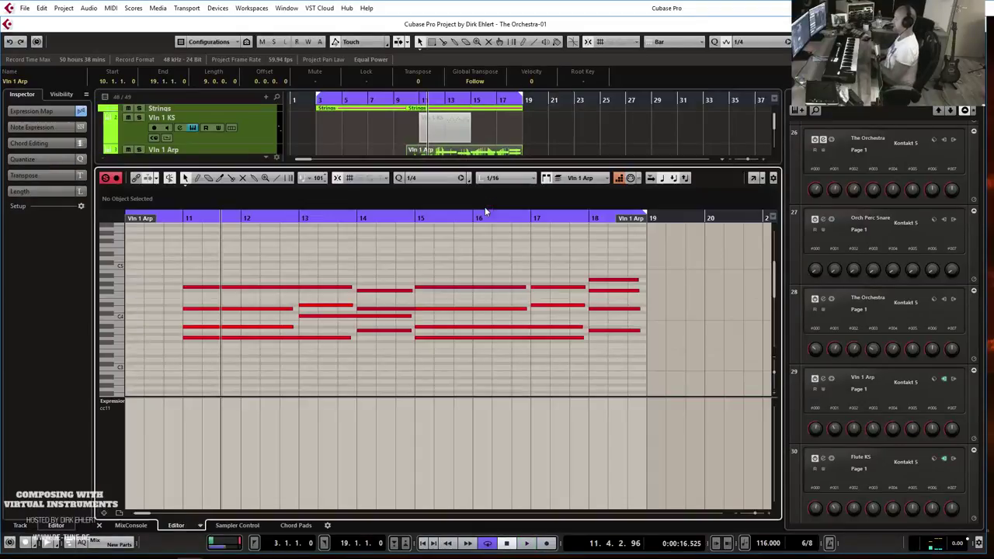
{"action": "left_click", "coordinate": [290, 218]}
{"action": "key", "text": "space"}
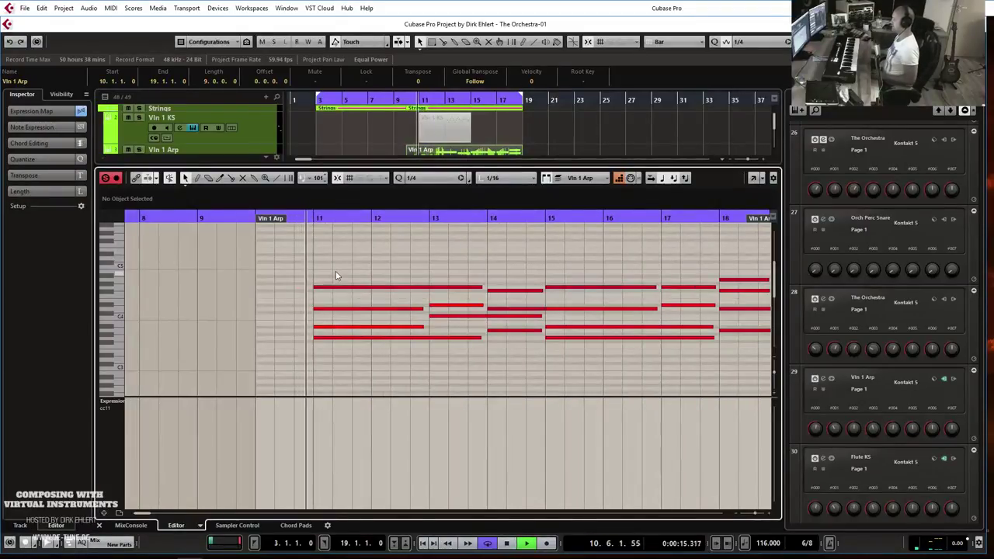
{"action": "key", "text": "space"}
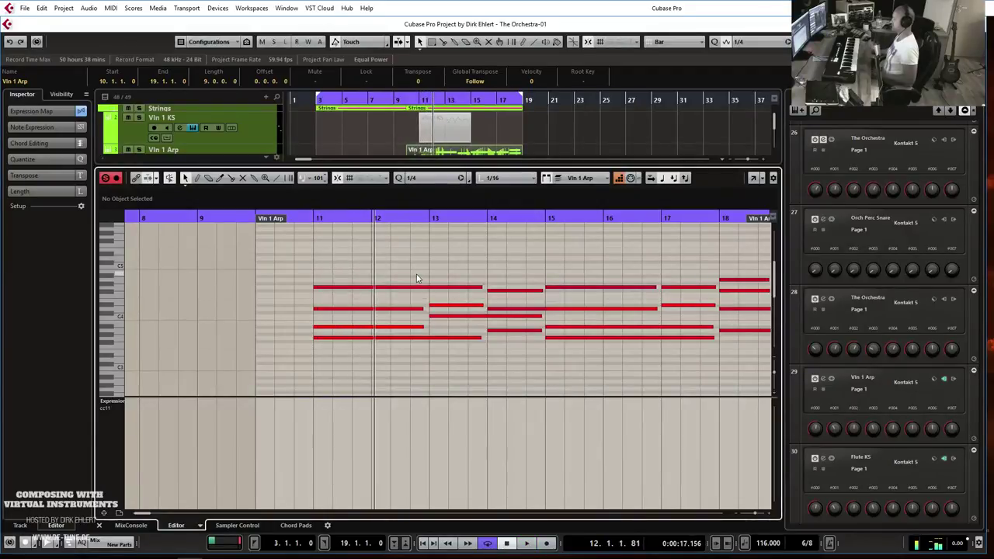
{"action": "key", "text": "Return"}
- Inspect the Vln 1 Arp instrument's slot 2 woodwind choices, arpeggiator engine and mixer pages, then close its window
{"action": "left_click", "coordinate": [260, 163]}
{"action": "left_click", "coordinate": [81, 223]}
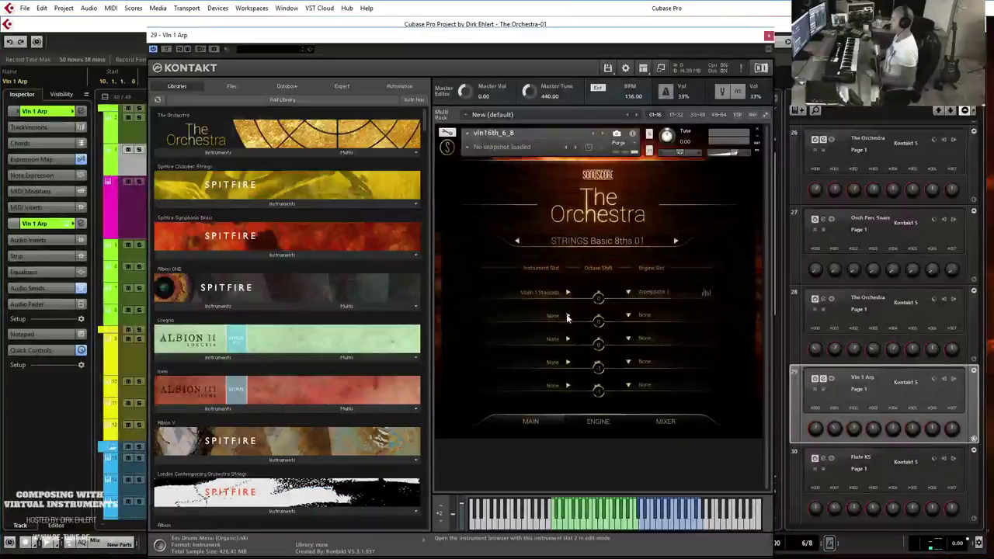
{"action": "left_click", "coordinate": [567, 315]}
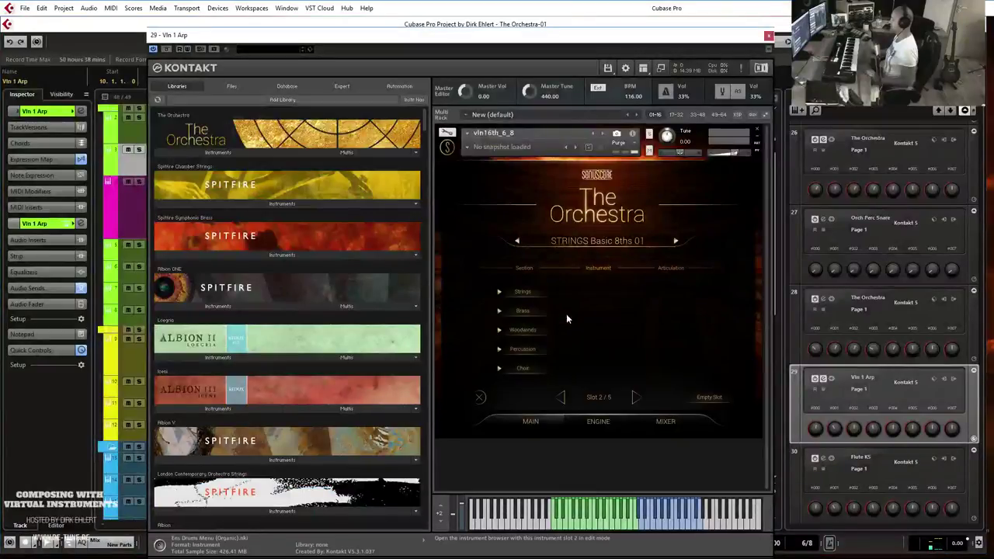
{"action": "left_click", "coordinate": [501, 330]}
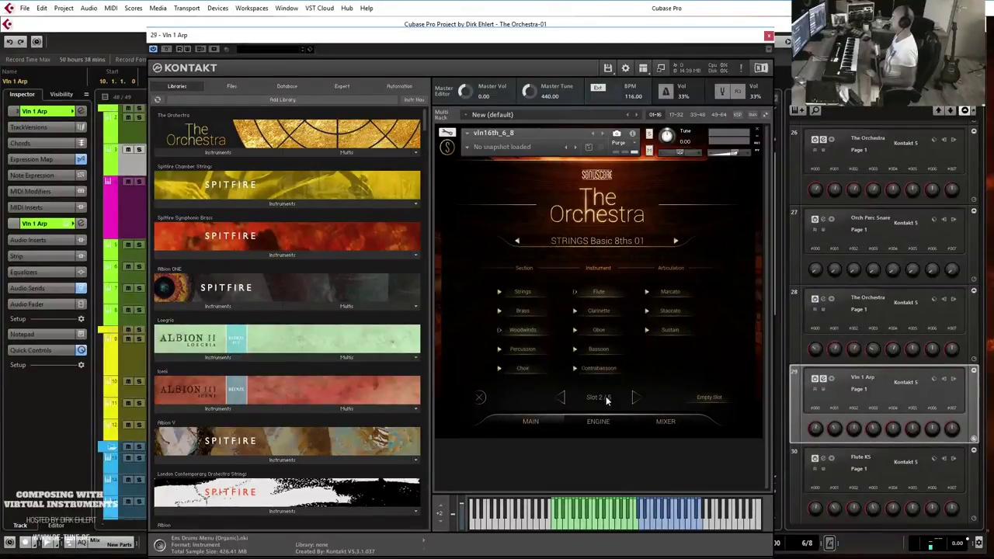
{"action": "left_click", "coordinate": [615, 420]}
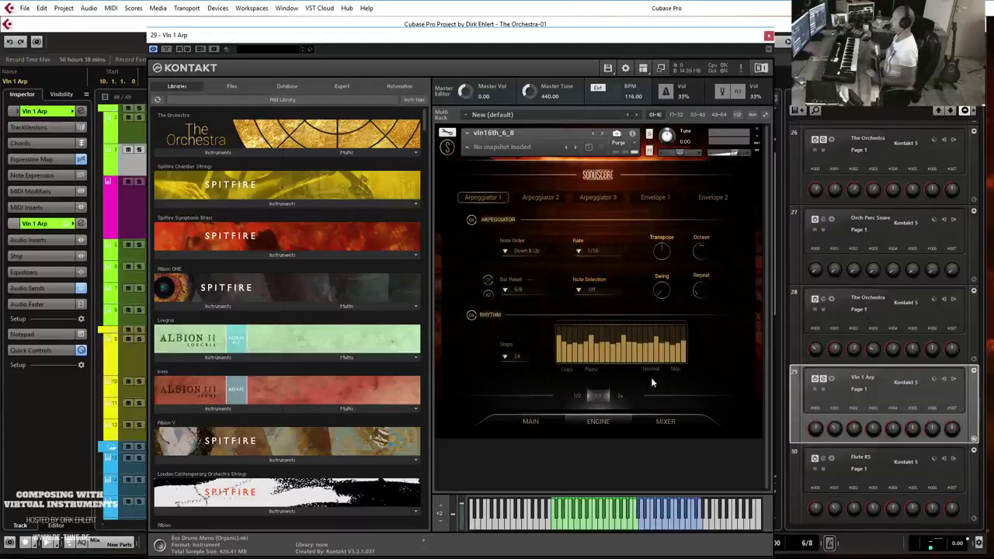
{"action": "left_click", "coordinate": [675, 421]}
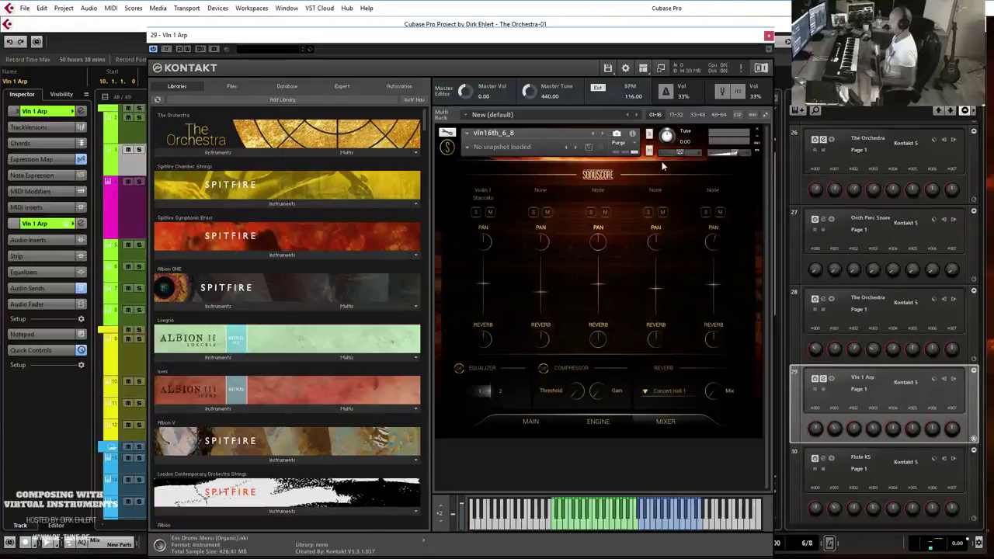
{"action": "left_click", "coordinate": [768, 36]}
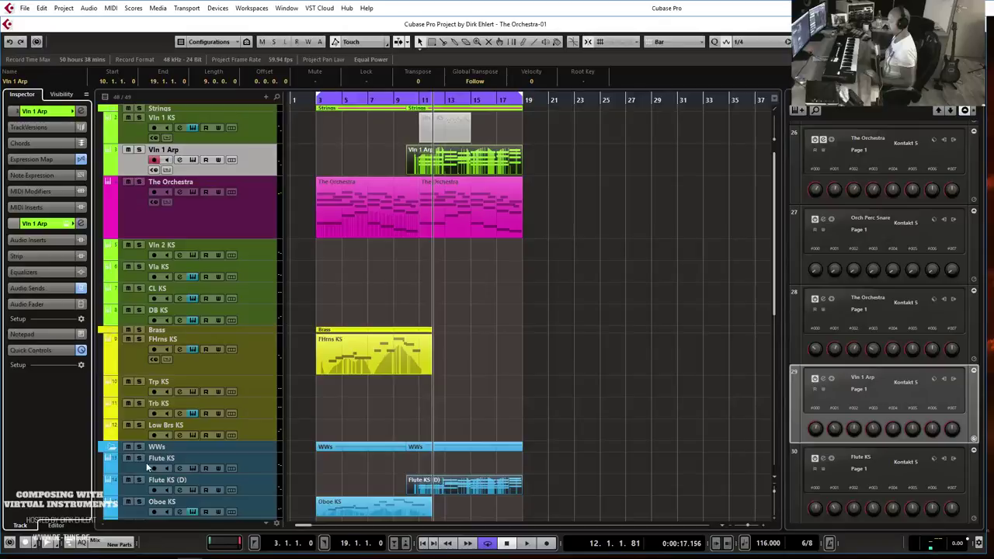
- Rename the Flute KS (D) track as Flute Arp
{"action": "double_click", "coordinate": [177, 480]}
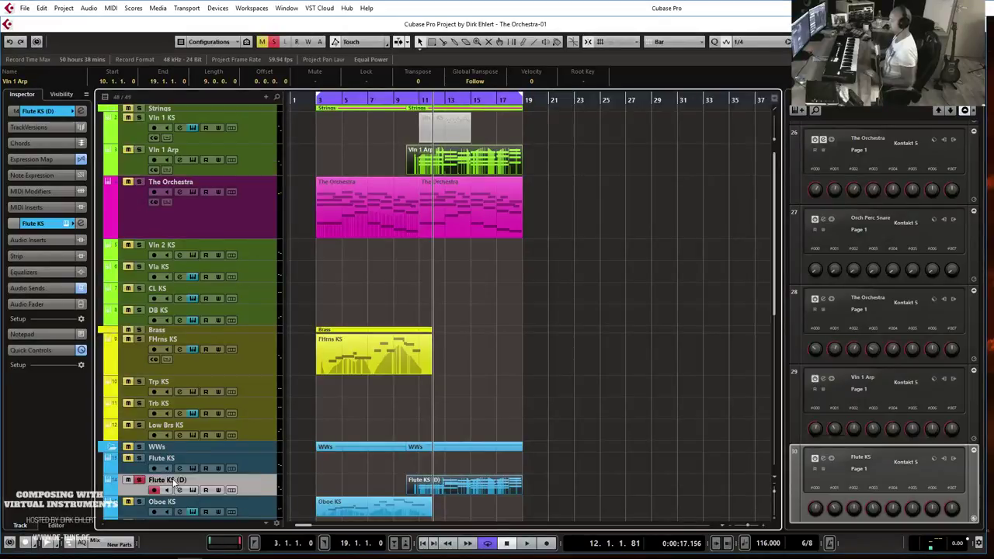
{"action": "type", "text": "Arp"}
{"action": "key", "text": "Return"}
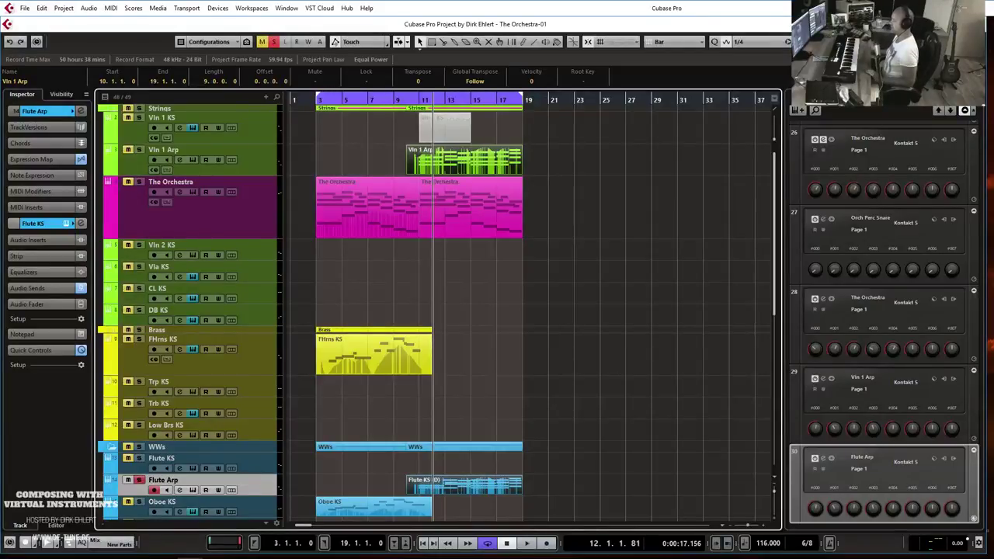
- Check the Flute Arp channel in the MixConsole and deactivate all solo states in the project
{"action": "key", "text": "F3"}
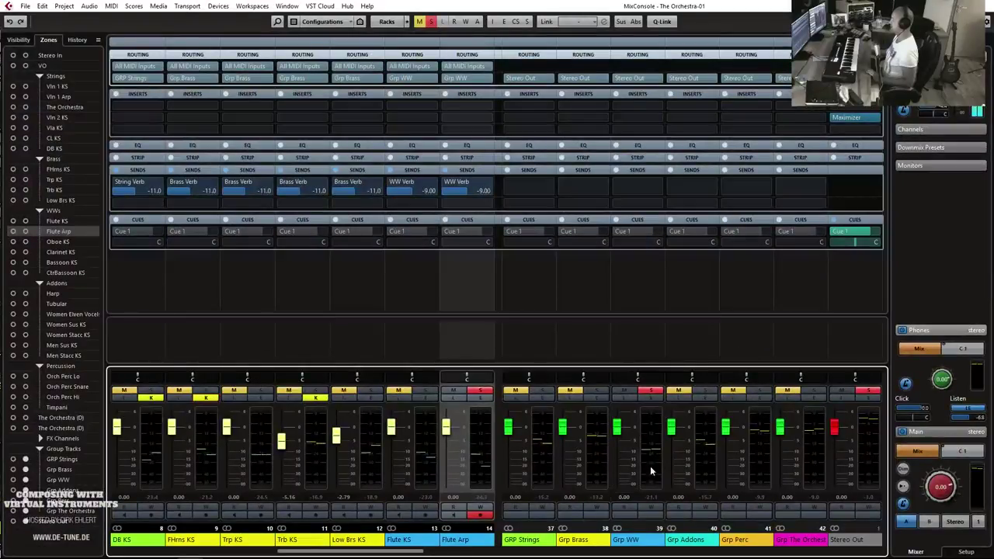
{"action": "key", "text": "F3"}
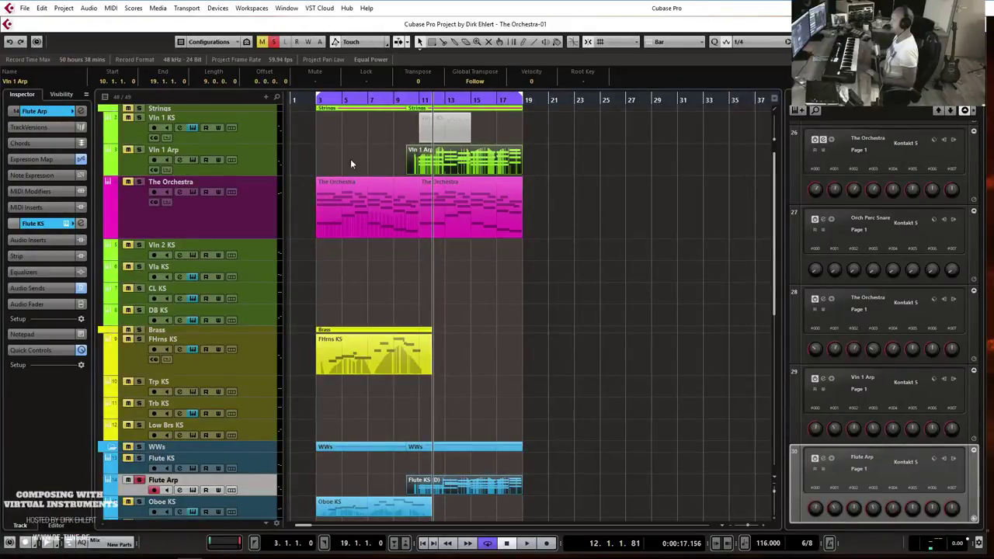
{"action": "left_click", "coordinate": [274, 41]}
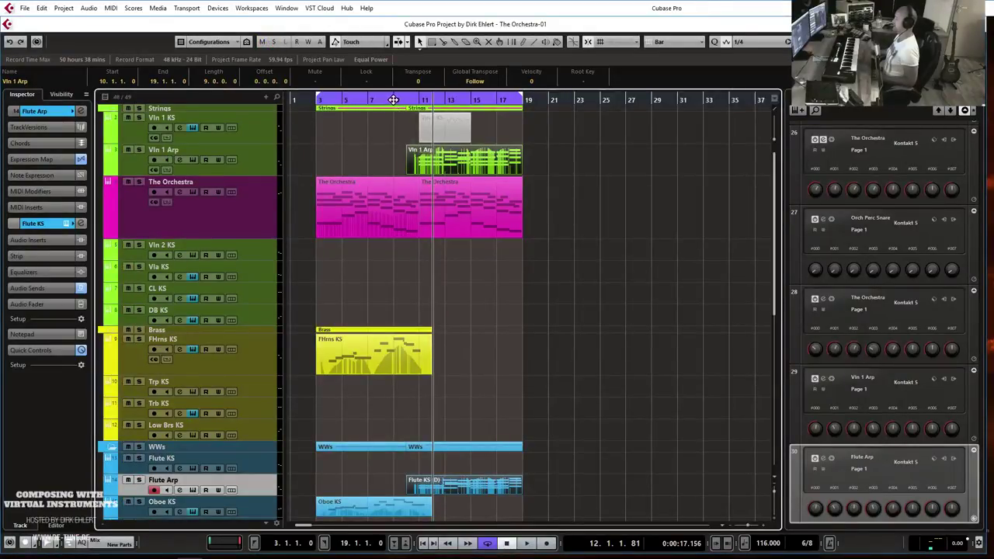
- Play the arrangement from the left locator at bar 3 through to the end of the cycle range
{"action": "key", "text": "KP_1"}
{"action": "key", "text": "space"}
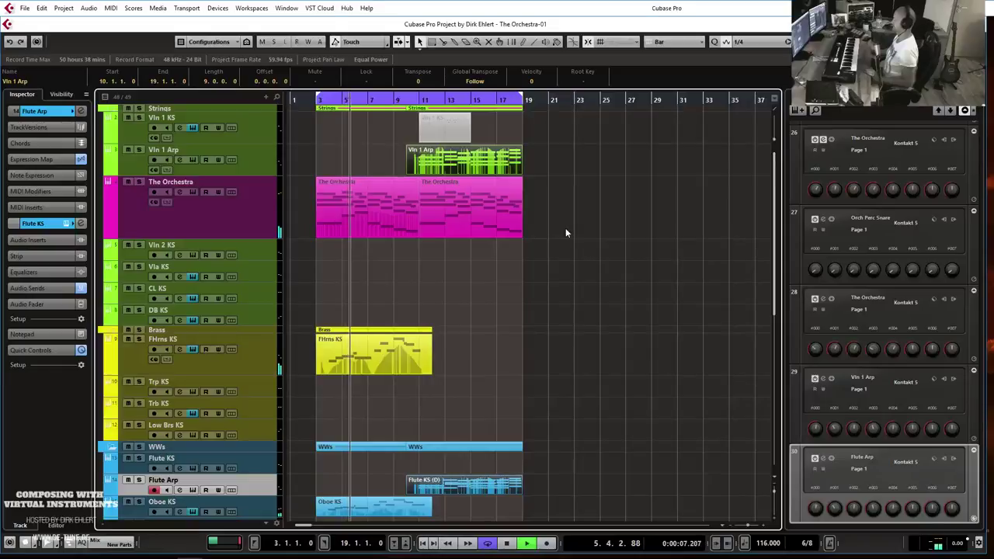
{"action": "scroll", "coordinate": [565, 227], "scroll_direction": "down", "scroll_amount": 3}
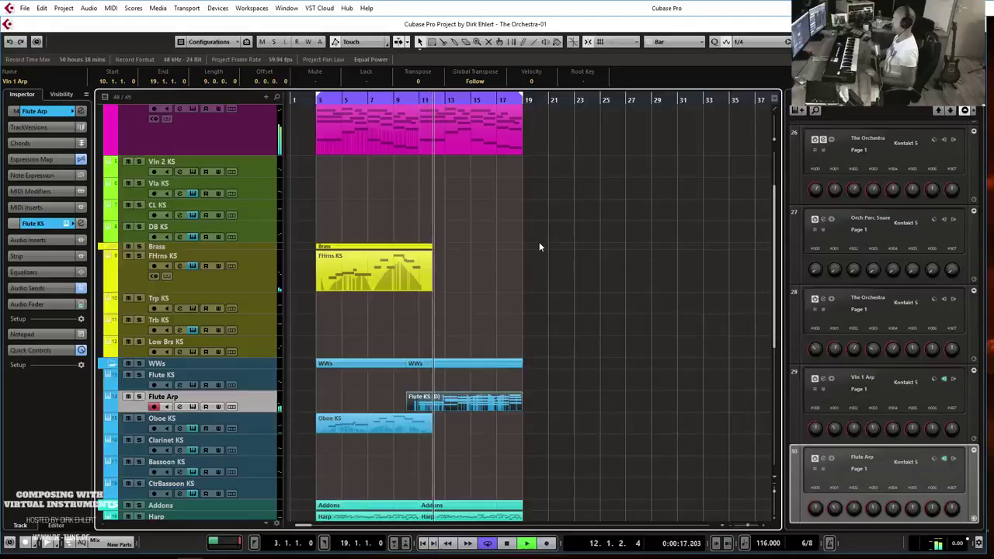
{"action": "scroll", "coordinate": [538, 247], "scroll_direction": "down", "scroll_amount": 6}
{"action": "scroll", "coordinate": [538, 247], "scroll_direction": "up", "scroll_amount": 3}
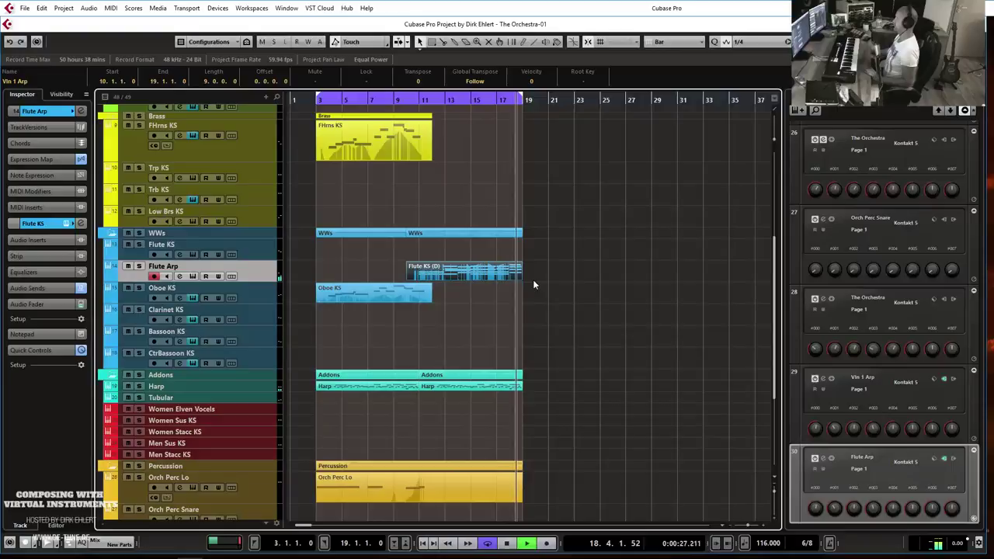
{"action": "key", "text": "space"}
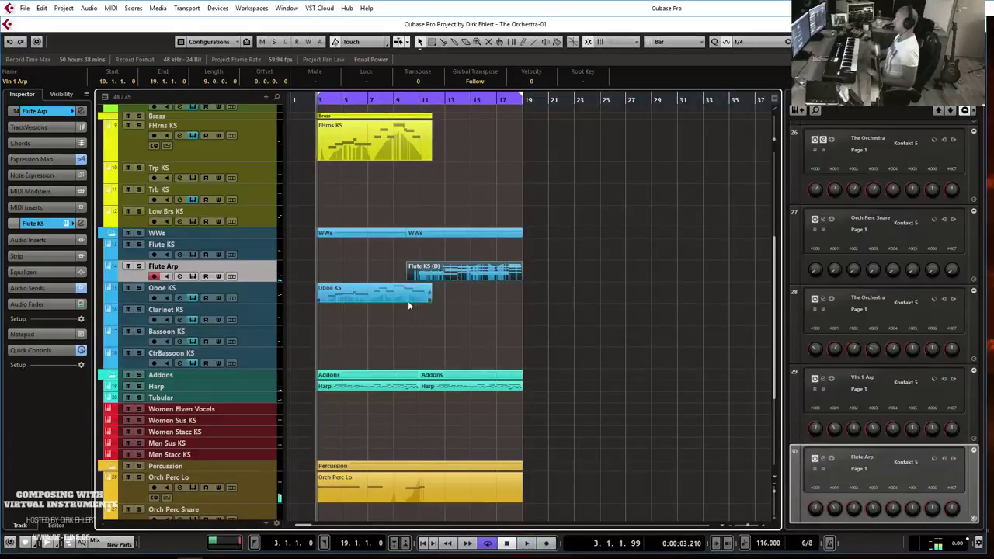
- Record a sustained women's choir part on the Women Sus KS track, starting from bar 9
{"action": "left_click", "coordinate": [180, 444]}
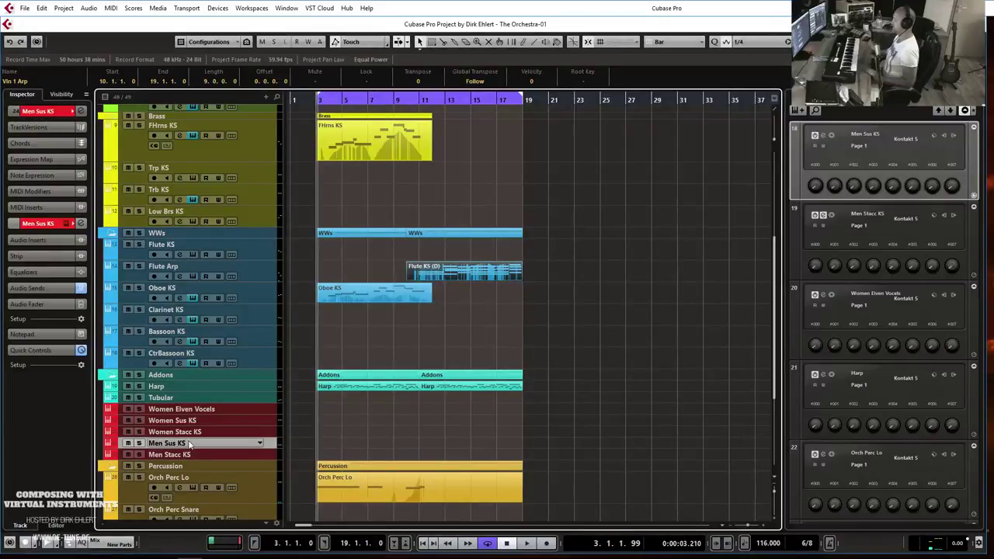
{"action": "left_click", "coordinate": [193, 421]}
{"action": "left_click", "coordinate": [405, 100]}
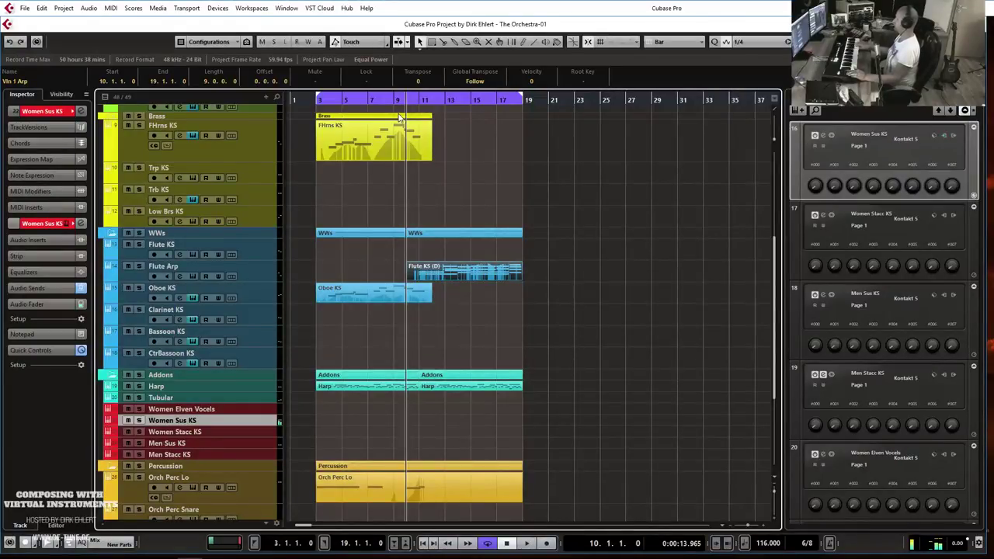
{"action": "scroll", "coordinate": [399, 117], "scroll_direction": "up", "scroll_amount": 3}
{"action": "left_click", "coordinate": [393, 100]}
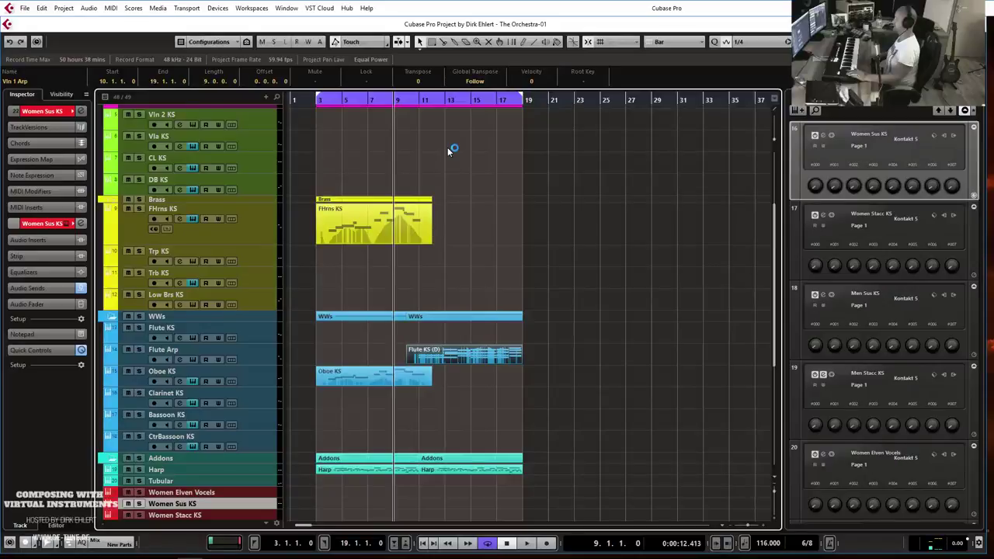
{"action": "key", "text": "KP_Multiply"}
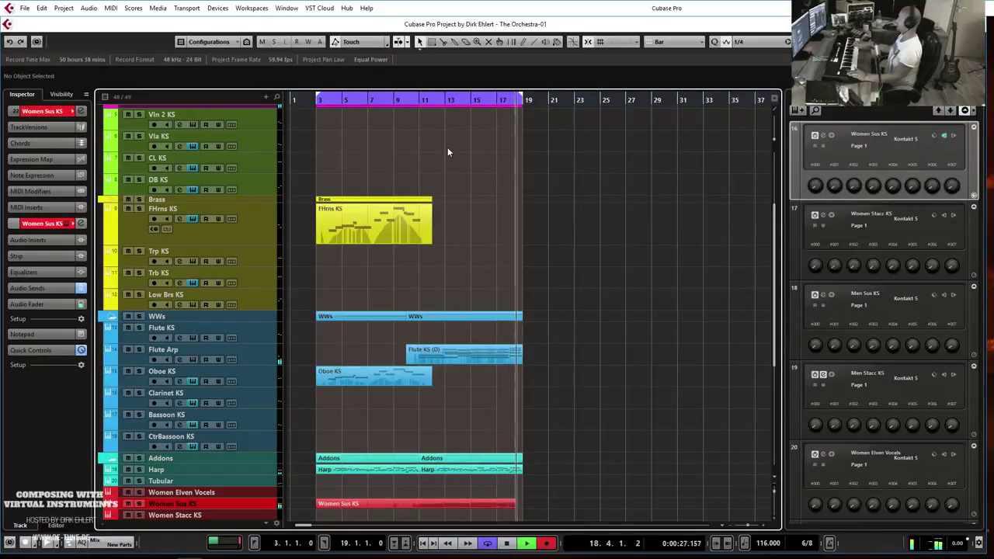
{"action": "key", "text": "space"}
{"action": "scroll", "coordinate": [465, 202], "scroll_direction": "down", "scroll_amount": 6}
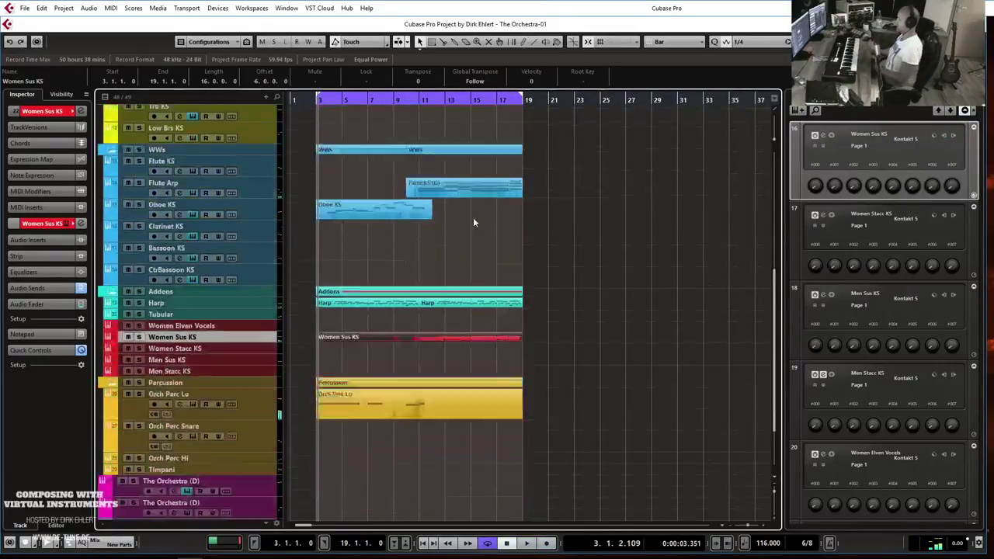
- Open the Women Sus KS part for note editing, quantize its notes to 1/4 and play it from around bar 10
{"action": "left_click_drag", "start_coordinate": [439, 241], "coordinate": [467, 287]}
{"action": "key", "text": "Return"}
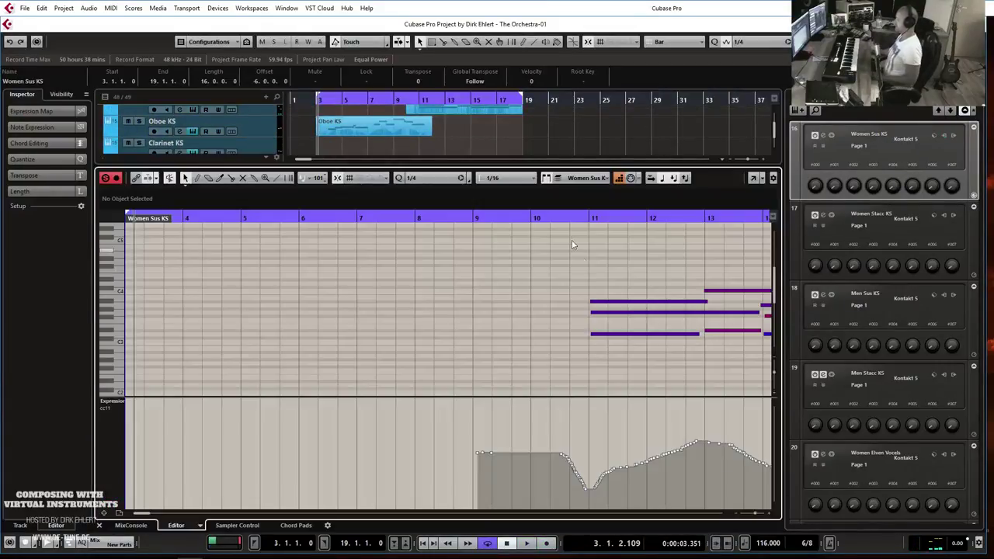
{"action": "left_click", "coordinate": [555, 222]}
{"action": "key", "text": "space"}
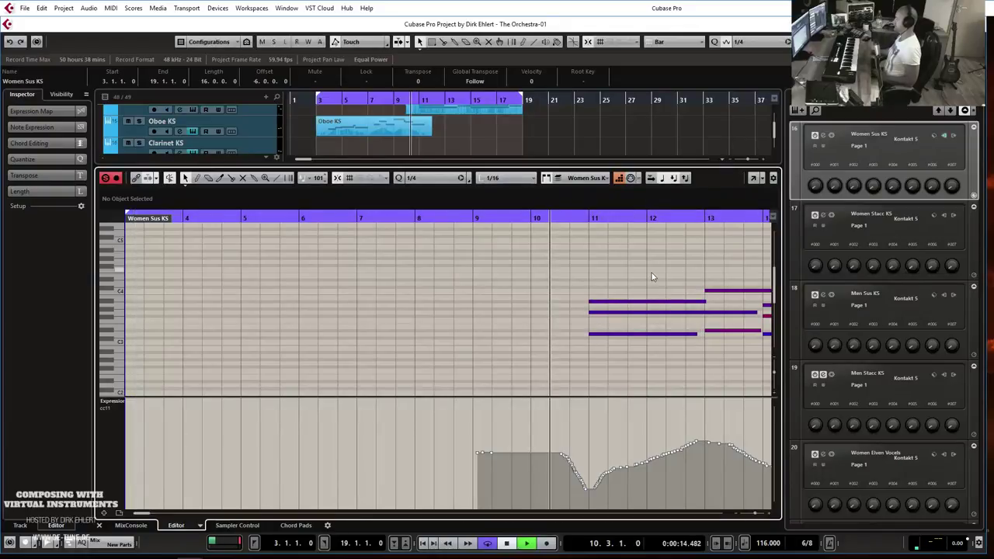
- Delete the stray short note at bar 17 of the Women Sus KS part
{"action": "scroll", "coordinate": [613, 290], "scroll_direction": "down", "scroll_amount": 3}
{"action": "scroll", "coordinate": [604, 292], "scroll_direction": "down", "scroll_amount": 2}
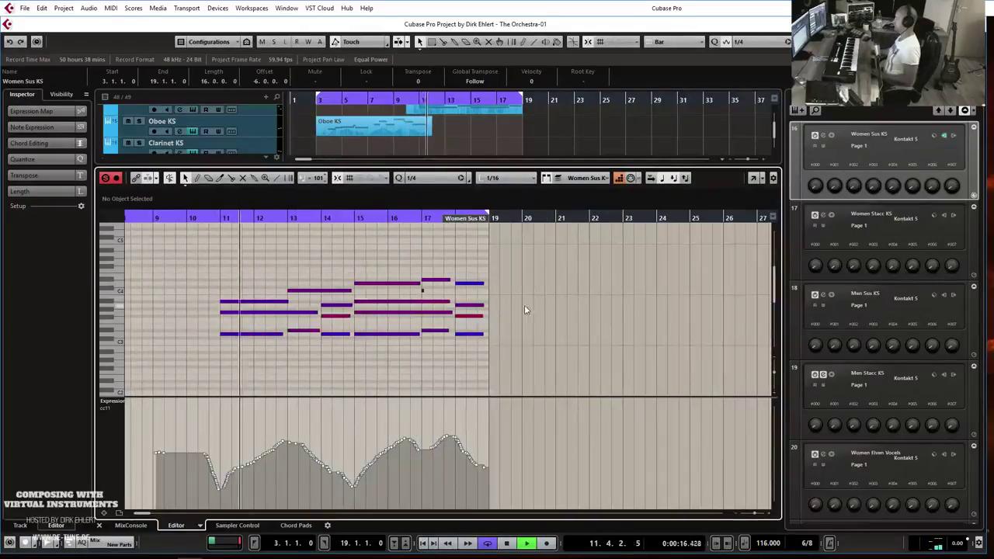
{"action": "left_click_drag", "start_coordinate": [416, 287], "coordinate": [434, 296]}
{"action": "key", "text": "Delete"}
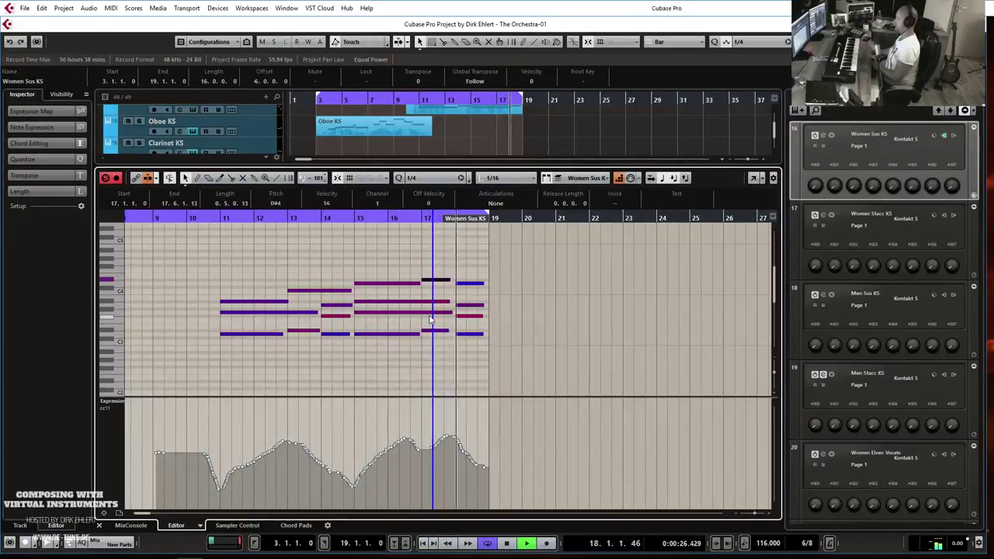
- Stop playback and split the held G3 and A#3 choir notes at bar 17
{"action": "key", "text": "space"}
{"action": "left_click", "coordinate": [423, 313], "text": "alt"}
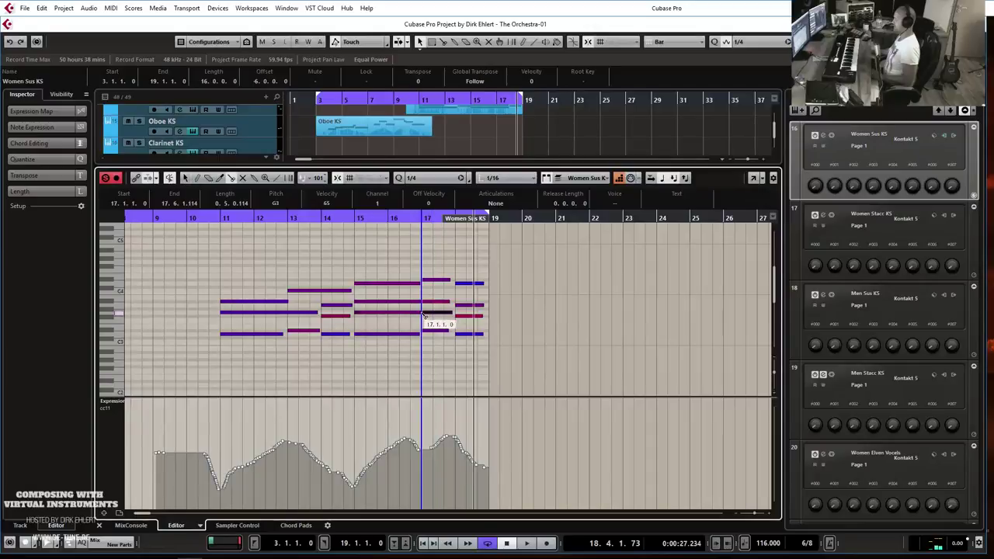
{"action": "left_click", "coordinate": [418, 303]}
{"action": "left_click_drag", "start_coordinate": [416, 302], "coordinate": [416, 302]}
{"action": "key", "text": "g"}
{"action": "key", "text": "g"}
{"action": "key", "text": "g"}
{"action": "key", "text": "h"}
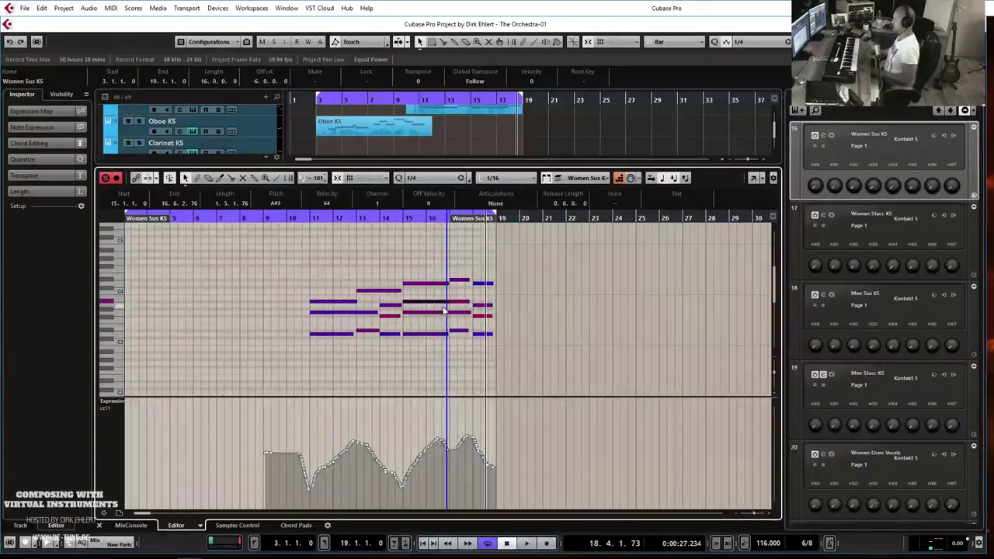
- Shorten the four chord notes held through bars 15 and 16 to end just before bar 17, and check them by playing from bar 15
{"action": "scroll", "coordinate": [444, 310], "scroll_direction": "up", "scroll_amount": 3}
{"action": "left_click_drag", "start_coordinate": [431, 266], "coordinate": [454, 313]}
{"action": "left_click", "coordinate": [173, 218]}
{"action": "key", "text": "space"}
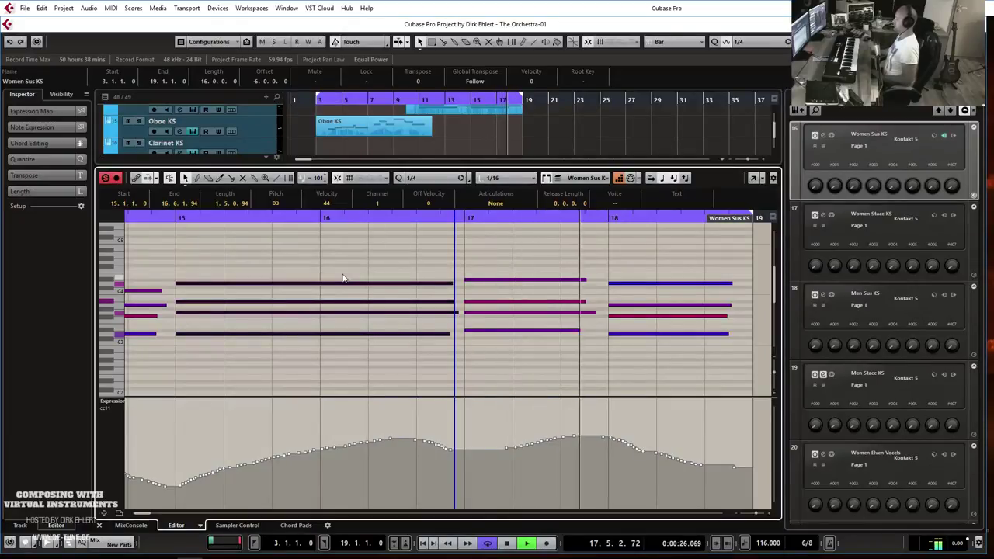
{"action": "key", "text": "g"}
{"action": "key", "text": "Return"}
{"action": "key", "text": "space"}
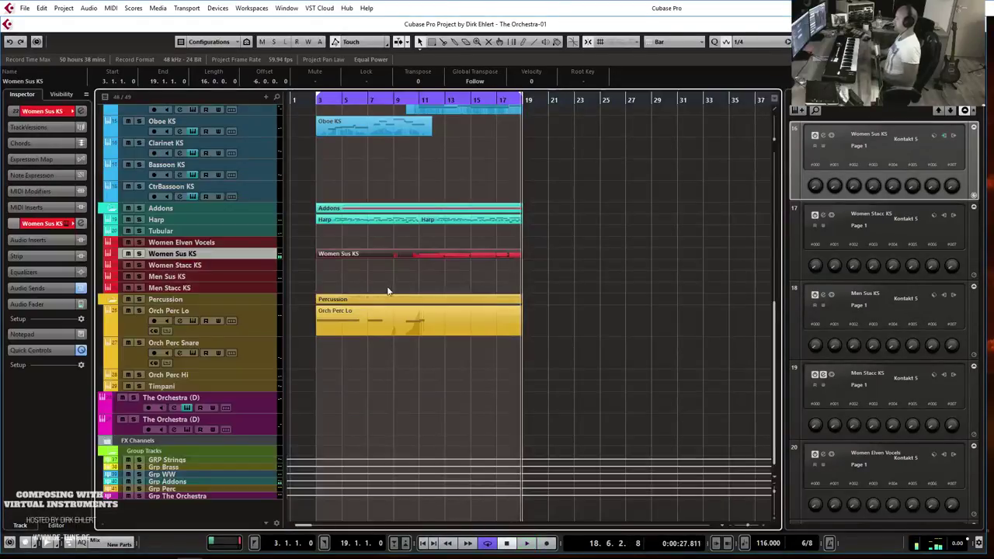
{"action": "key", "text": "1"}
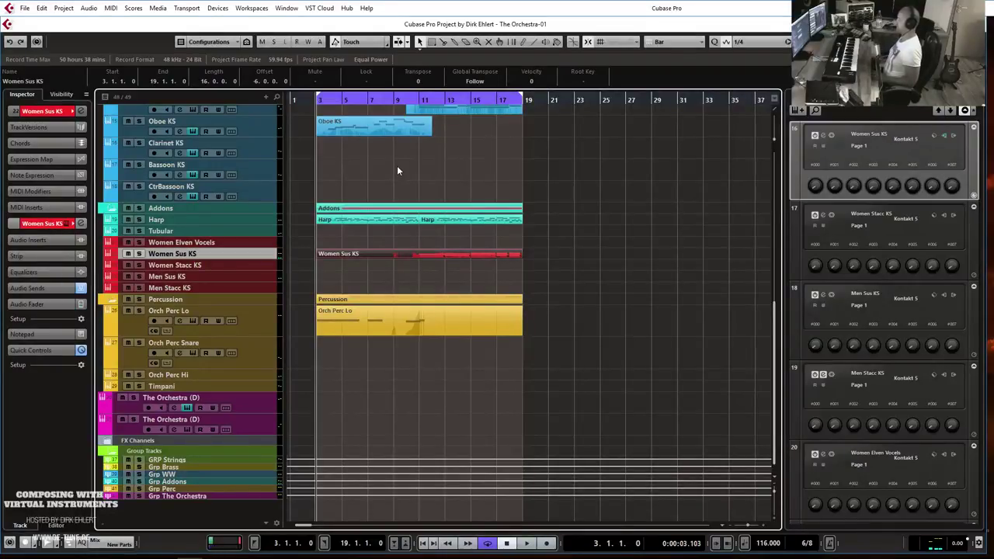
- Record a bassoon line on the Bassoon KS track under the second half of the arrangement
{"action": "left_click", "coordinate": [266, 175]}
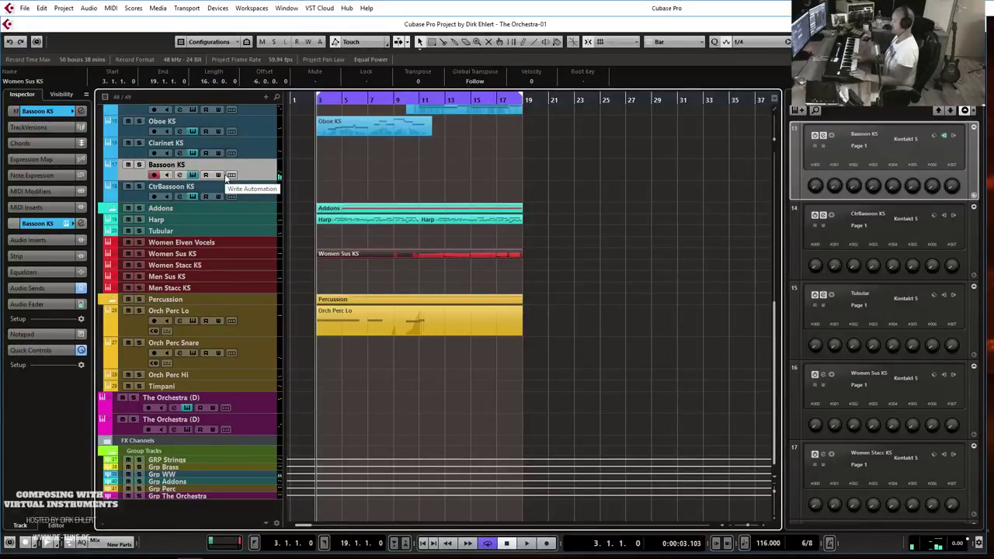
{"action": "left_click", "coordinate": [395, 101]}
{"action": "key", "text": "KP_Multiply"}
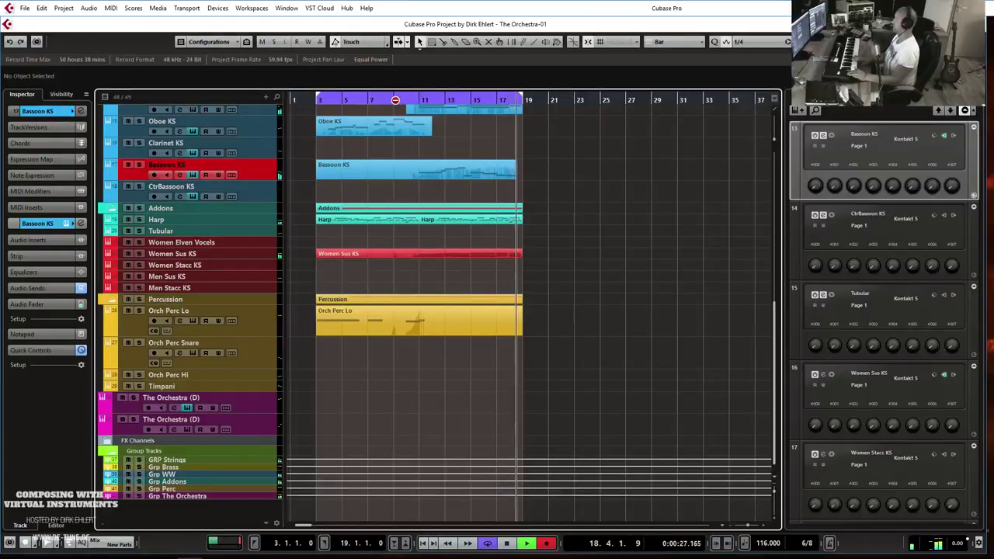
{"action": "key", "text": "space"}
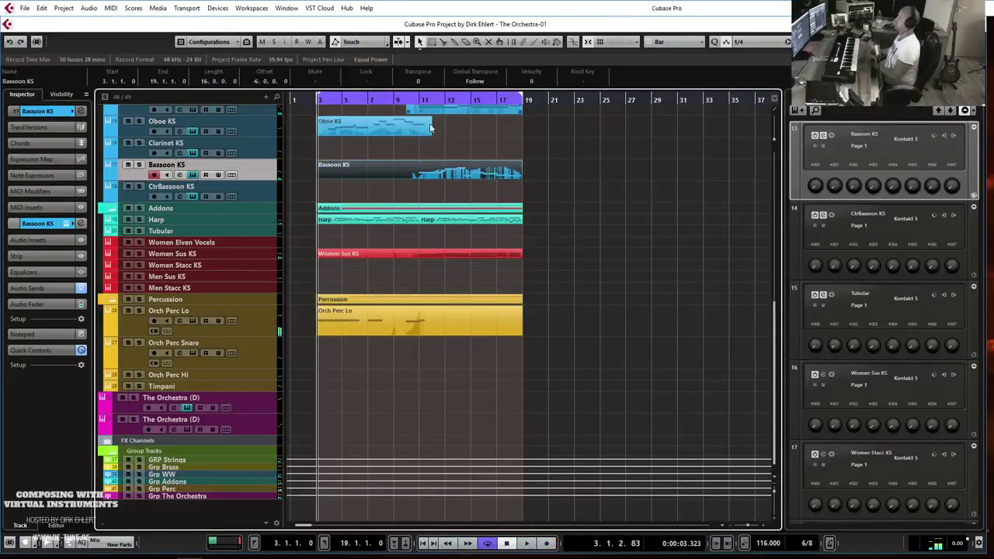
- Open the Bassoon KS part for note editing, set the quantize preset to 1/8 and turn on iterative quantize
{"action": "double_click", "coordinate": [468, 179]}
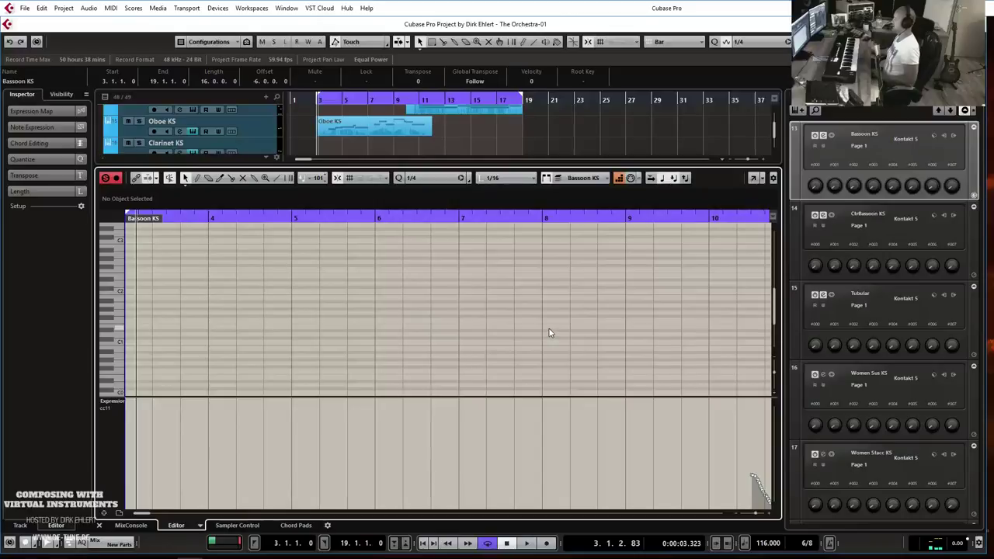
{"action": "scroll", "coordinate": [549, 332], "scroll_direction": "right", "scroll_amount": 5}
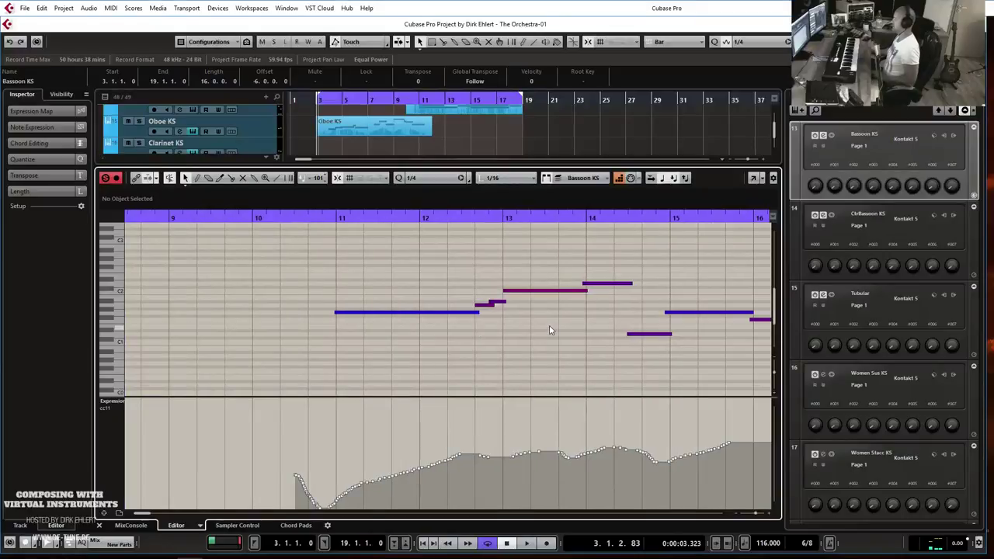
{"action": "left_click", "coordinate": [418, 180]}
{"action": "left_click", "coordinate": [425, 230]}
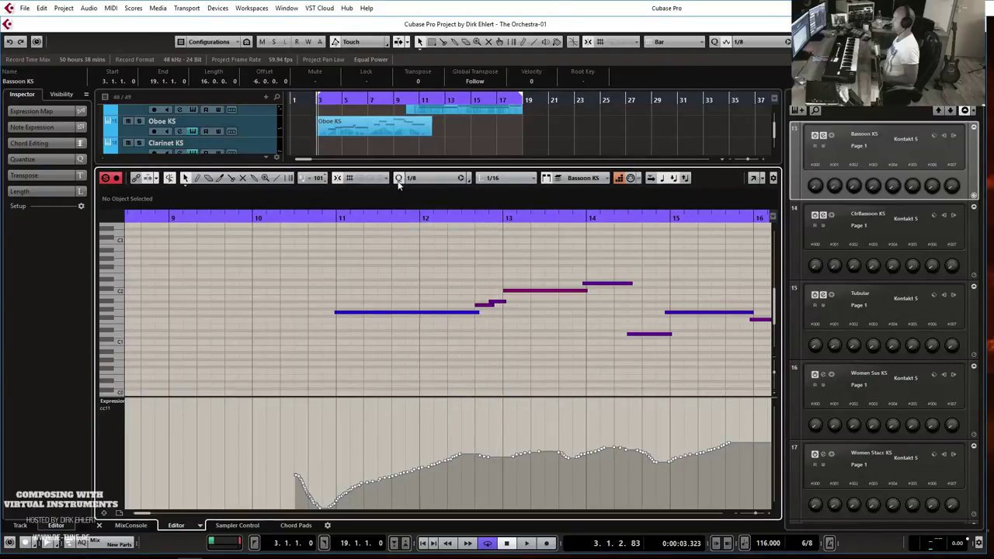
{"action": "key", "text": "Return"}
- Record a double bass line on the DB KS track from bar 9 and trim the part's end to bar 19
{"action": "scroll", "coordinate": [479, 264], "scroll_direction": "up", "scroll_amount": 4}
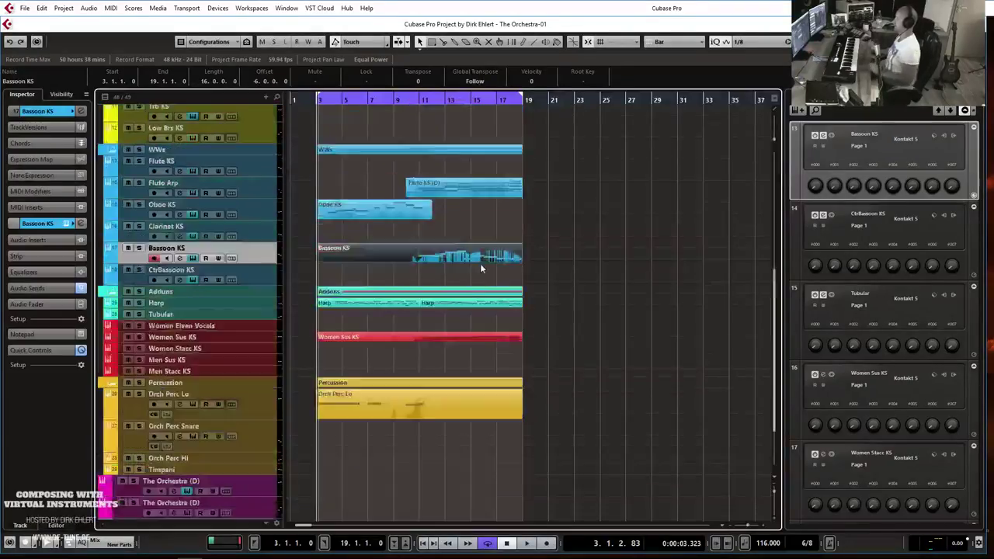
{"action": "scroll", "coordinate": [480, 268], "scroll_direction": "up", "scroll_amount": 1}
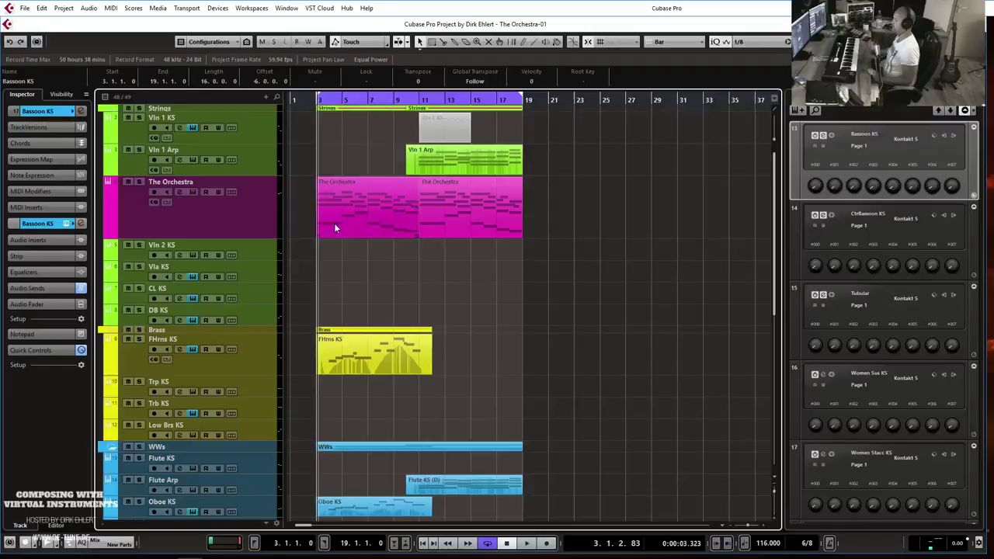
{"action": "left_click", "coordinate": [194, 313]}
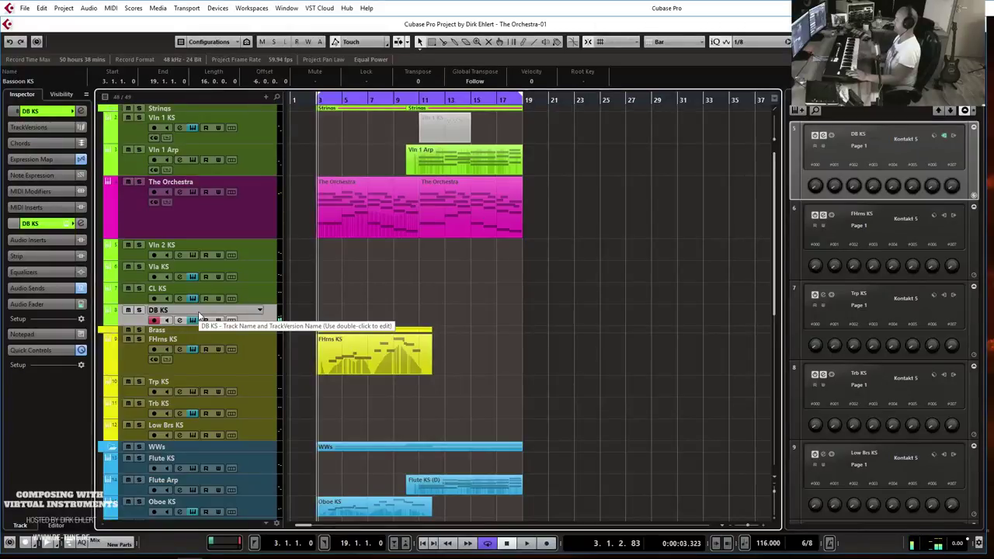
{"action": "left_click", "coordinate": [398, 104]}
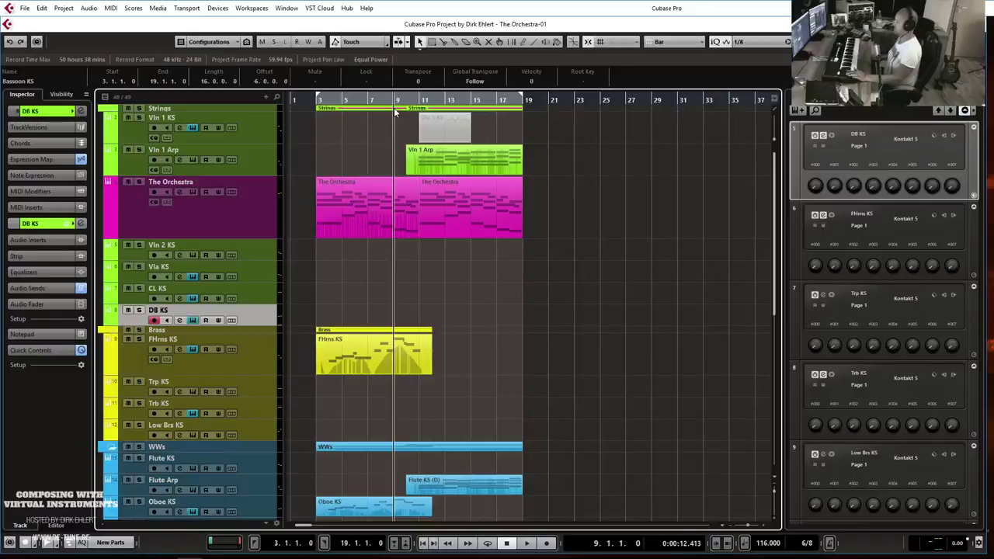
{"action": "key", "text": "KP_Multiply"}
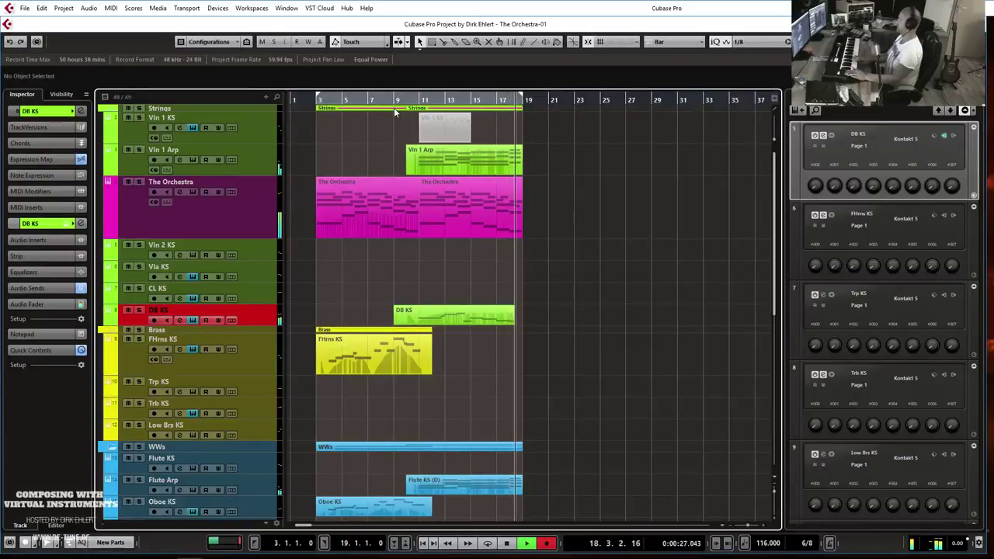
{"action": "key", "text": "space"}
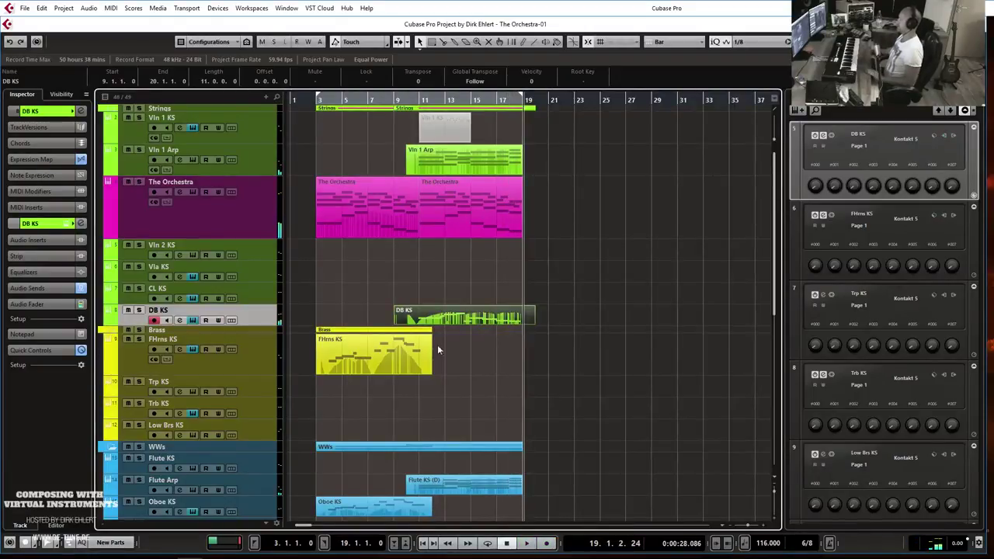
{"action": "left_click_drag", "start_coordinate": [534, 322], "coordinate": [517, 323]}
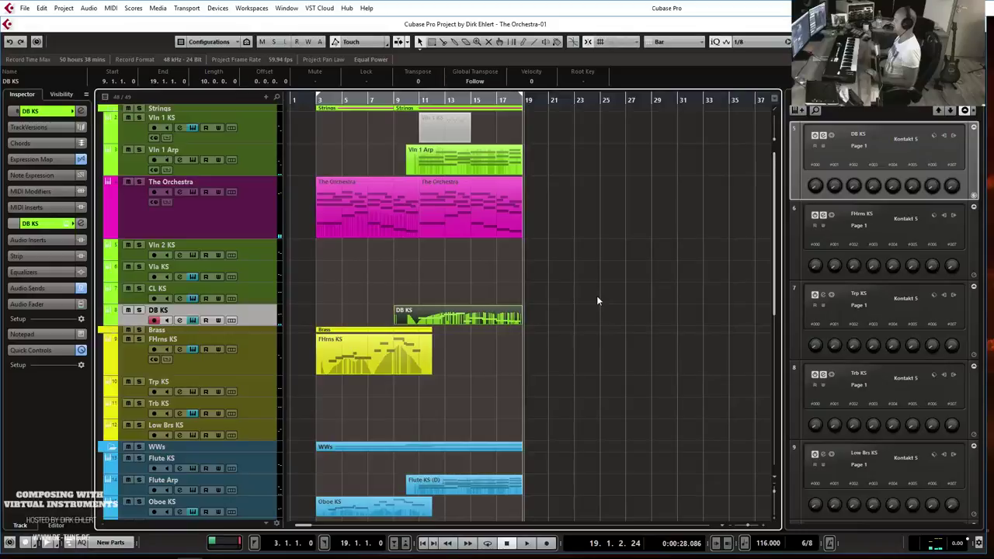
- Open the Orch Perc Lo track's Kontakt instrument, examine its non-pitched percussion sounds, and close it
{"action": "scroll", "coordinate": [543, 237], "scroll_direction": "down", "scroll_amount": 10}
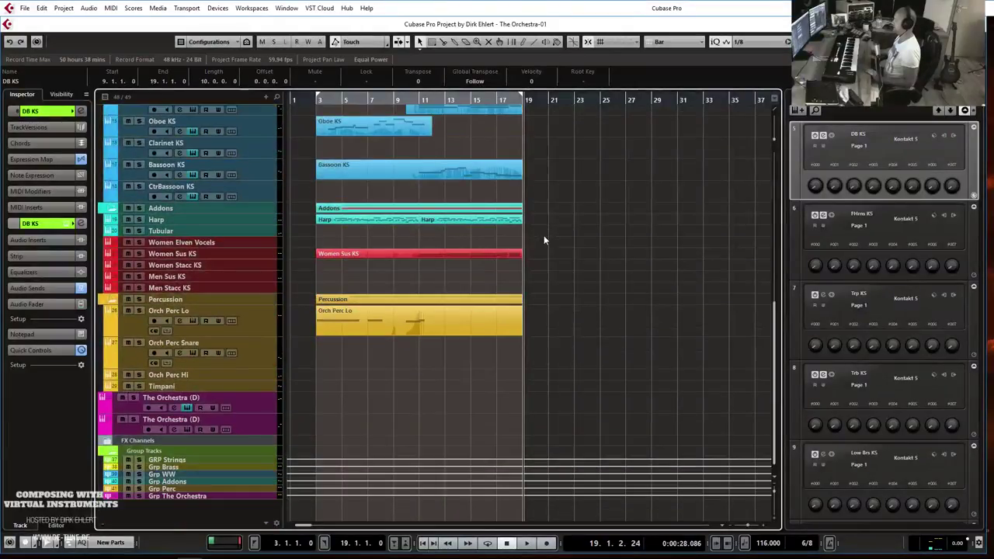
{"action": "left_click", "coordinate": [226, 324]}
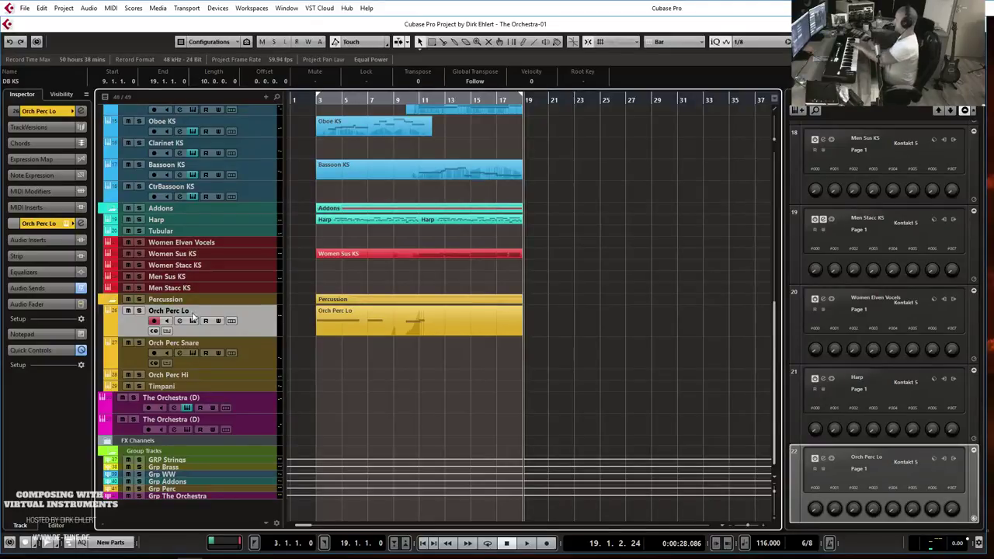
{"action": "left_click", "coordinate": [69, 222]}
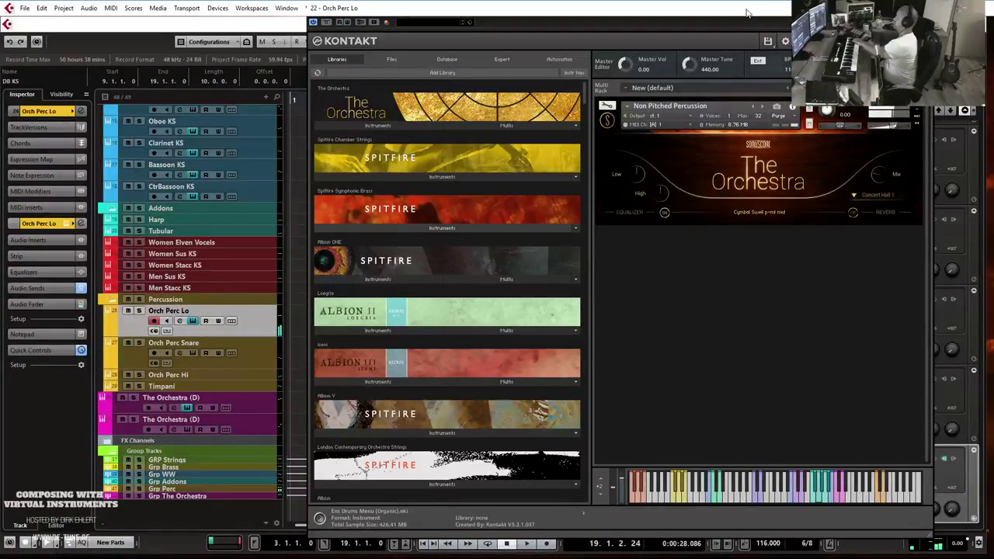
{"action": "left_click", "coordinate": [919, 8]}
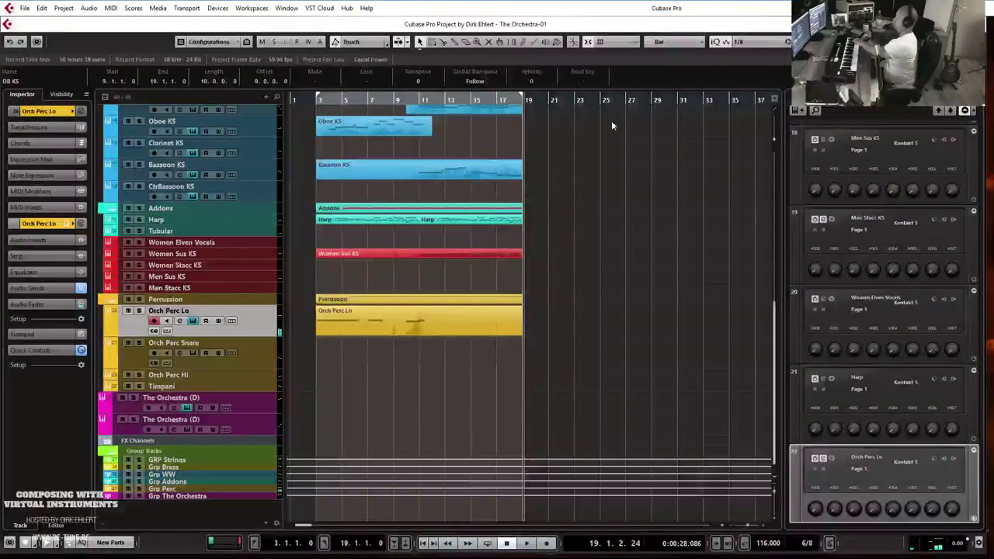
- Record additional percussion on the Orch Perc Lo track from bar 10 to bar 19
{"action": "left_click", "coordinate": [407, 100]}
{"action": "key", "text": "KP_Multiply"}
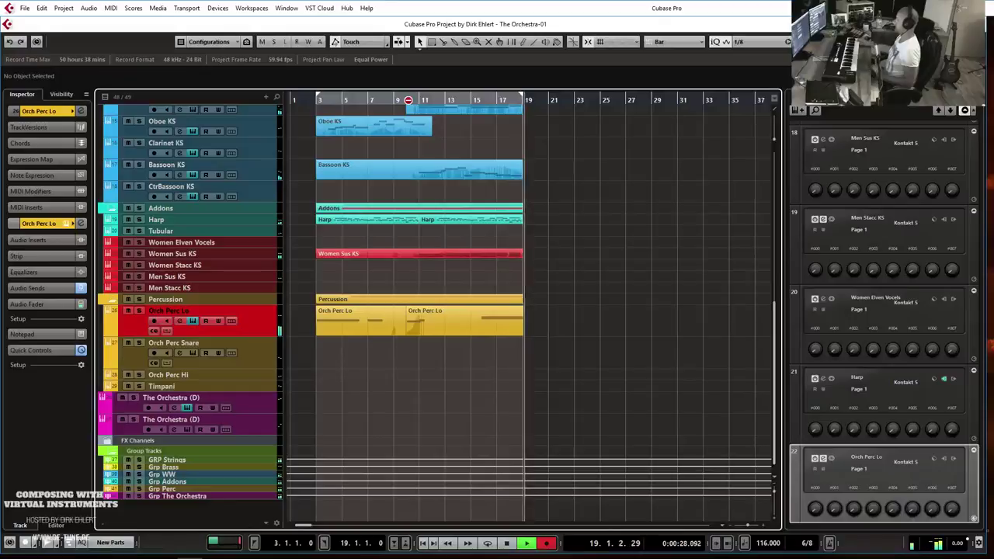
{"action": "key", "text": "space"}
- Copy the C2 percussion hit at bar 11 to bars 13 and 15 in the Orch Perc Lo part, with the copies' velocity at 87
{"action": "left_click", "coordinate": [470, 99]}
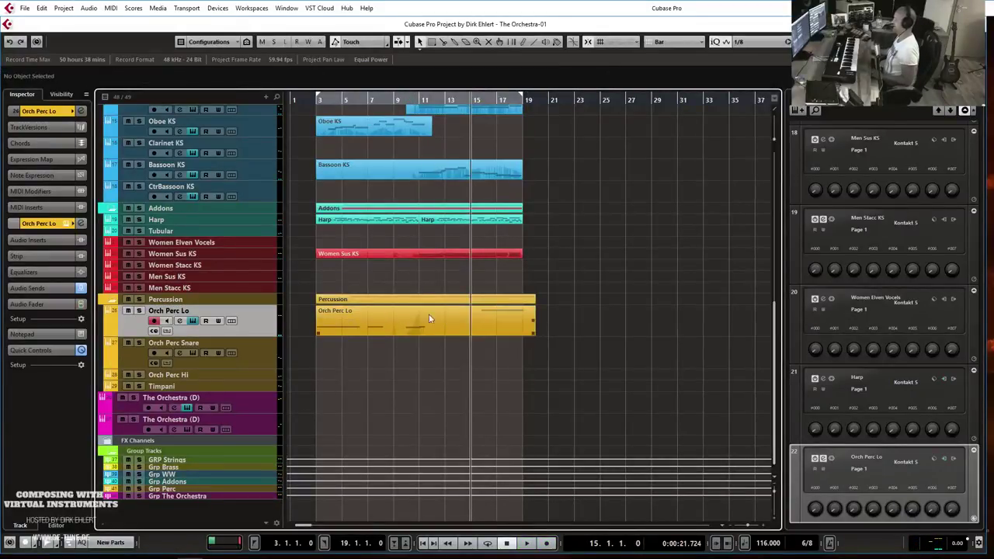
{"action": "double_click", "coordinate": [405, 329]}
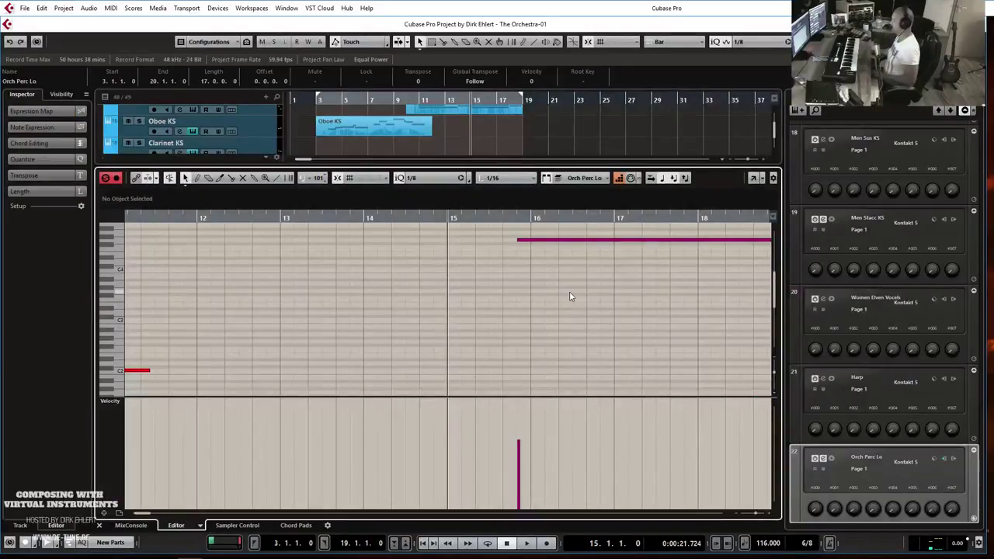
{"action": "key", "text": "g"}
{"action": "key", "text": "g"}
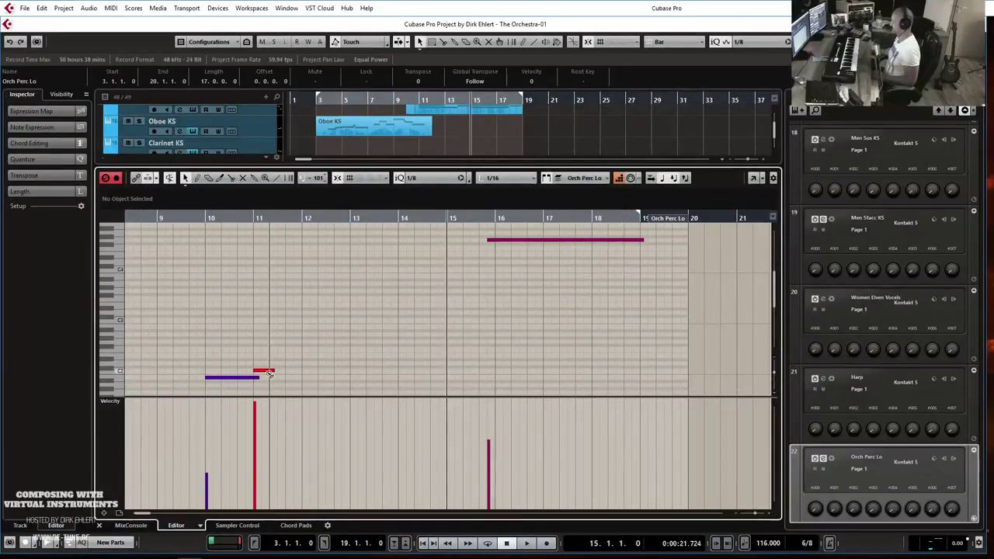
{"action": "left_click_drag", "start_coordinate": [268, 373], "coordinate": [457, 381]}
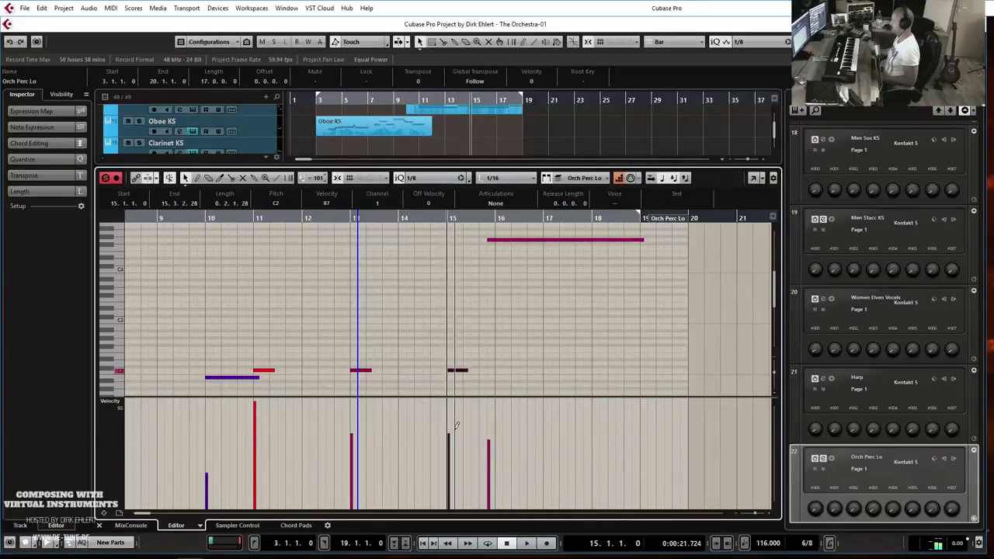
{"action": "key", "text": "Return"}
- Play the second half of the arrangement through to bar 19 to check the new percussion hits
{"action": "left_click", "coordinate": [403, 104]}
{"action": "key", "text": "space"}
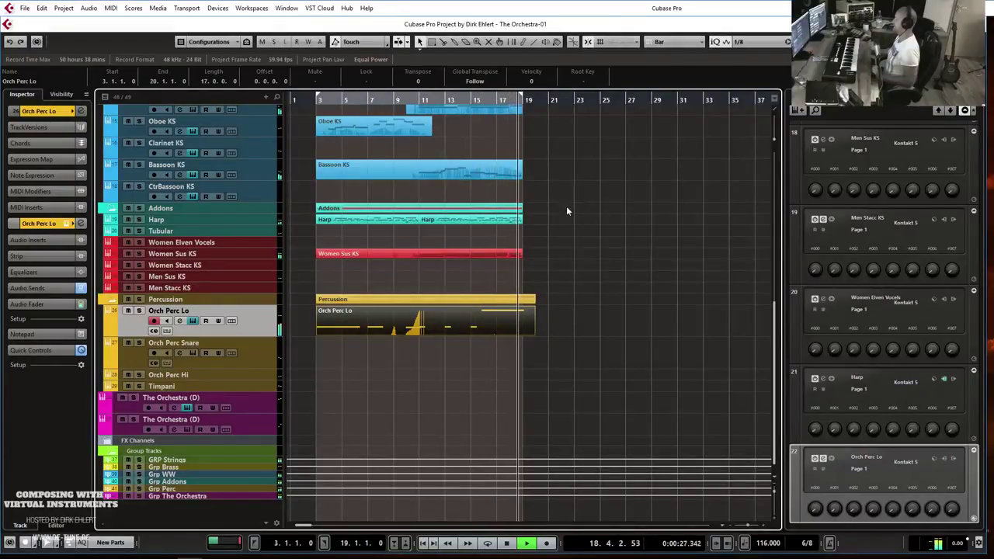
{"action": "key", "text": "space"}
- Record a solo vocal part on the Women Elven Vocals track from bar 11 to bar 19
{"action": "left_click", "coordinate": [197, 243]}
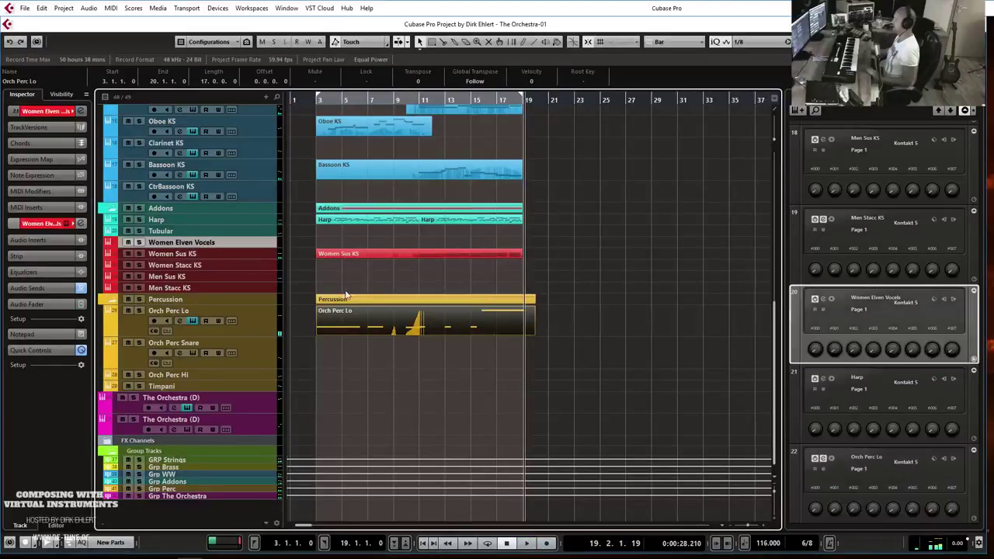
{"action": "left_click", "coordinate": [419, 100]}
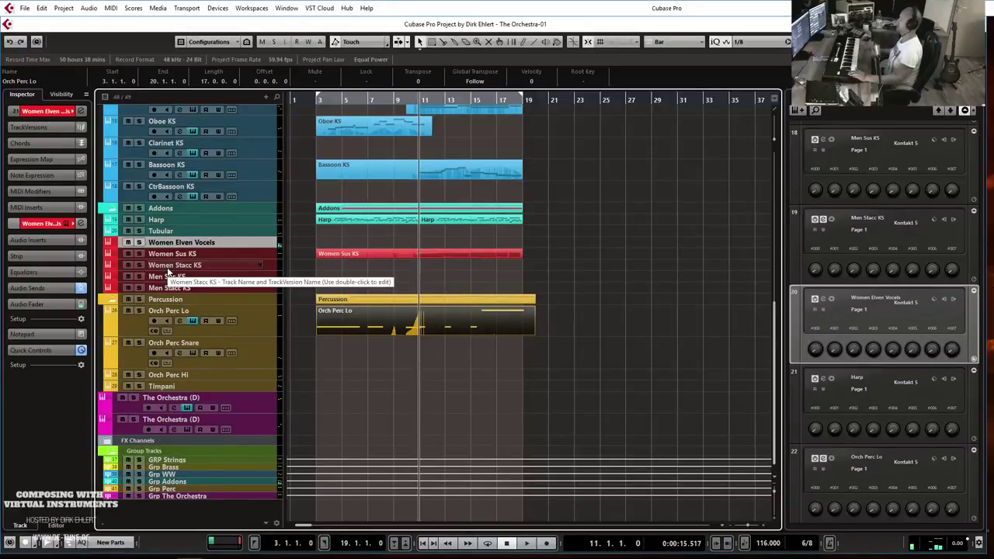
{"action": "key", "text": "KP_Multiply"}
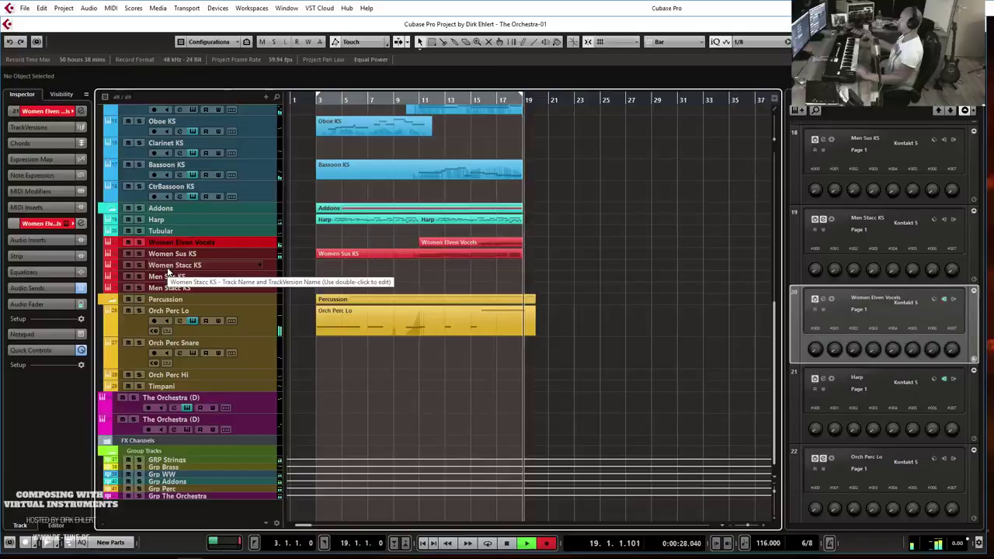
{"action": "key", "text": "space"}
- Trim the ends of the Orch Perc Lo and Women Elven Vocals parts back to bar 19
{"action": "left_click", "coordinate": [532, 333]}
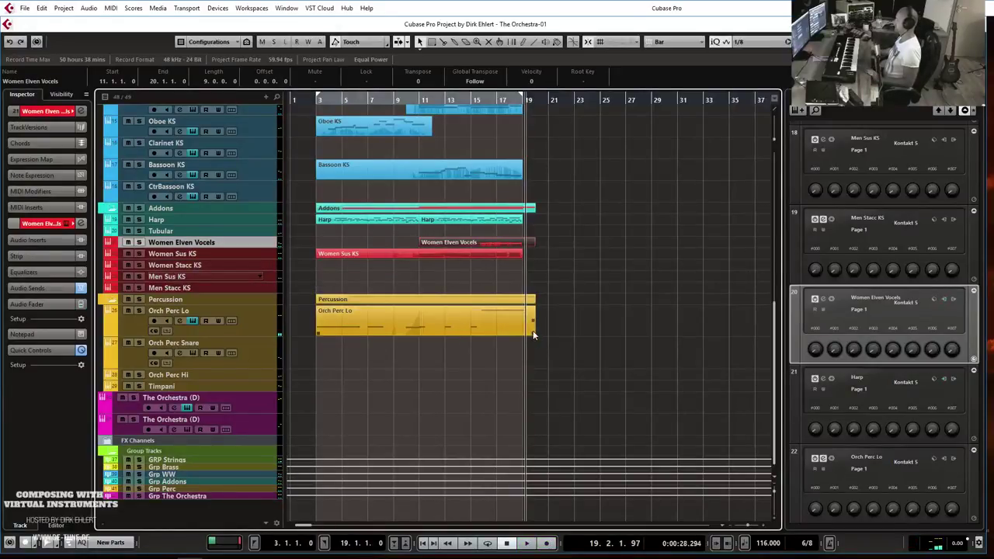
{"action": "left_click_drag", "start_coordinate": [531, 334], "coordinate": [523, 333]}
{"action": "left_click_drag", "start_coordinate": [533, 247], "coordinate": [525, 250]}
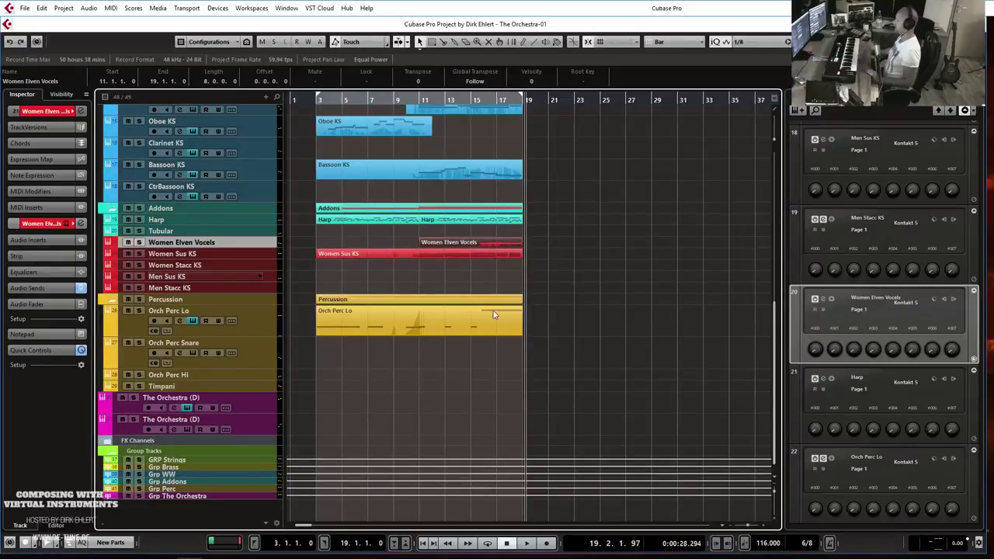
- Open the Kontakt instrument of the lower The Orchestra track and list its Animated Orchestra presets
{"action": "left_click", "coordinate": [257, 426]}
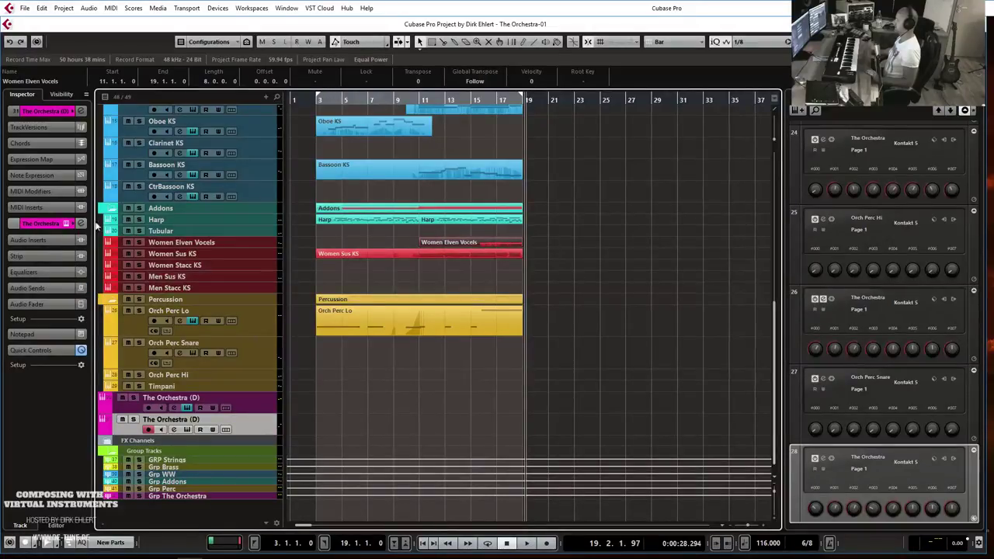
{"action": "left_click", "coordinate": [67, 224]}
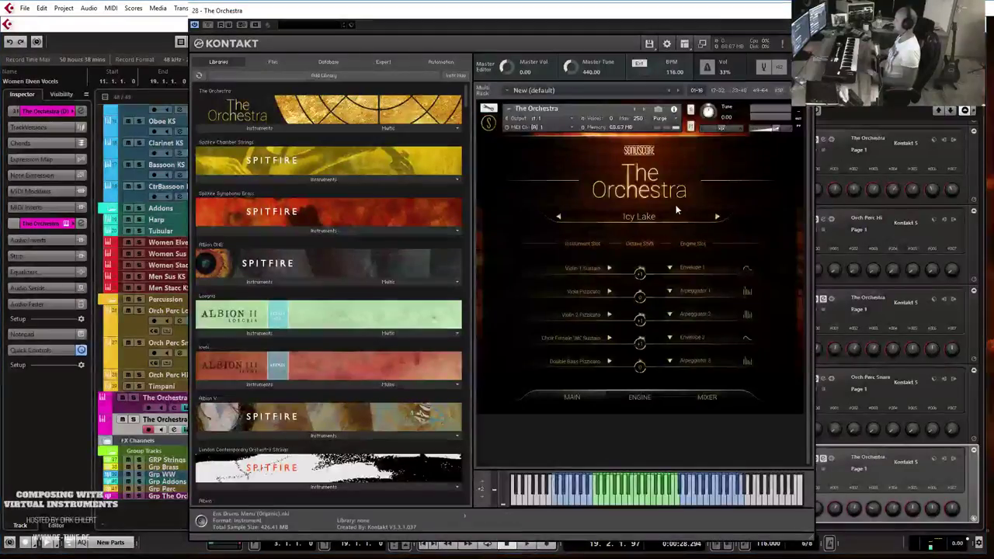
{"action": "left_click_drag", "start_coordinate": [677, 13], "coordinate": [573, 14]}
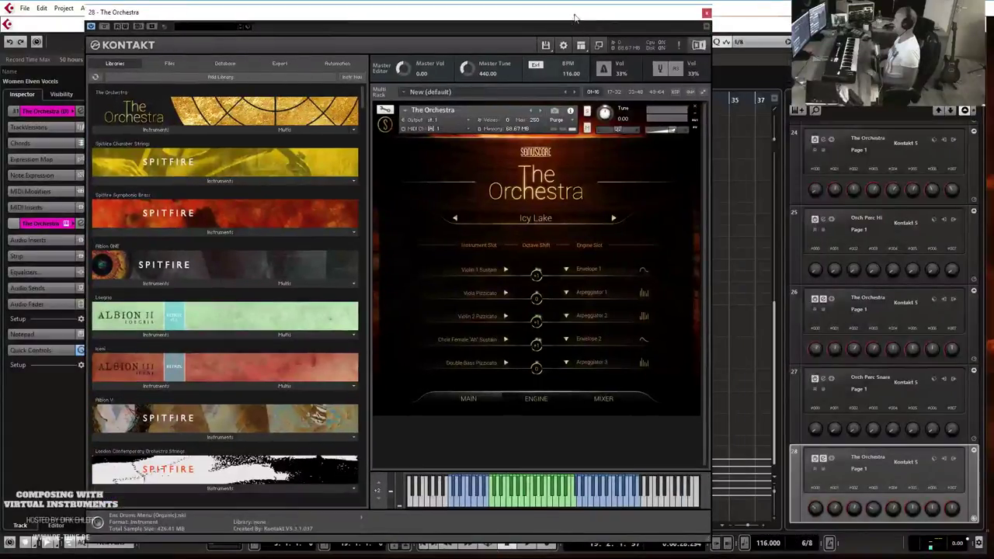
{"action": "left_click", "coordinate": [555, 219]}
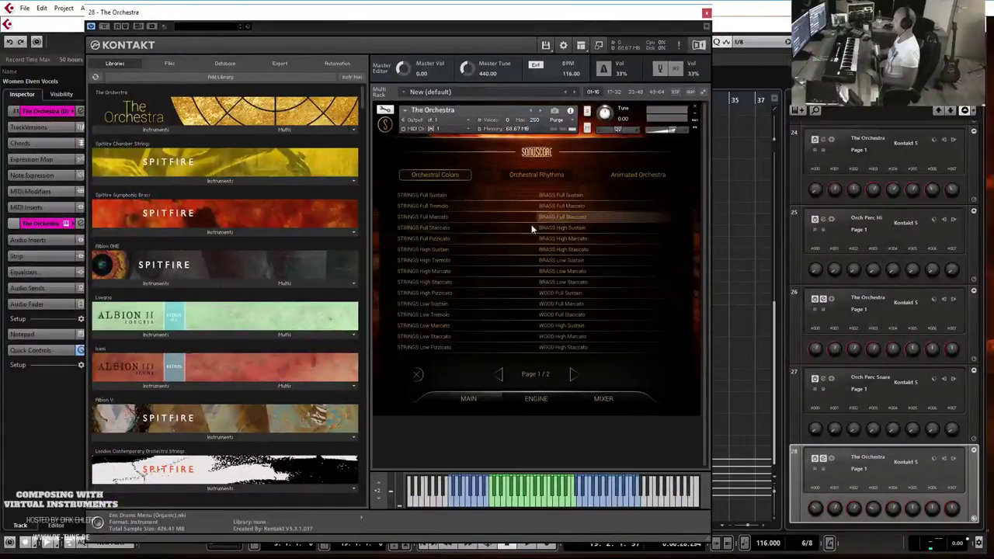
{"action": "left_click", "coordinate": [628, 179]}
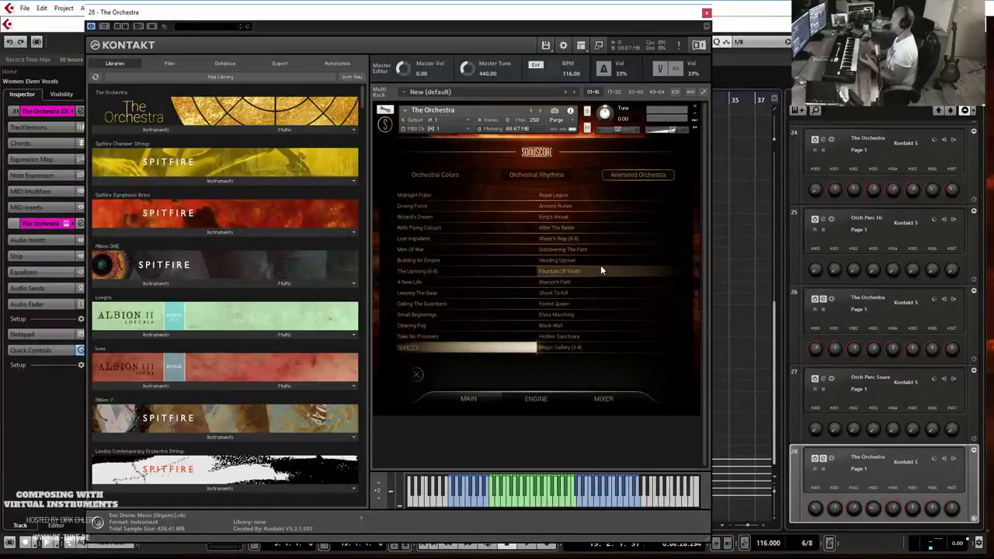
- Audition the presets After The Battle, Warrior's Path, Forest Queen, Elves Marching, Black Wall, Hidden Sanctuary and Magic Gallery (3-4)
{"action": "left_click", "coordinate": [571, 230]}
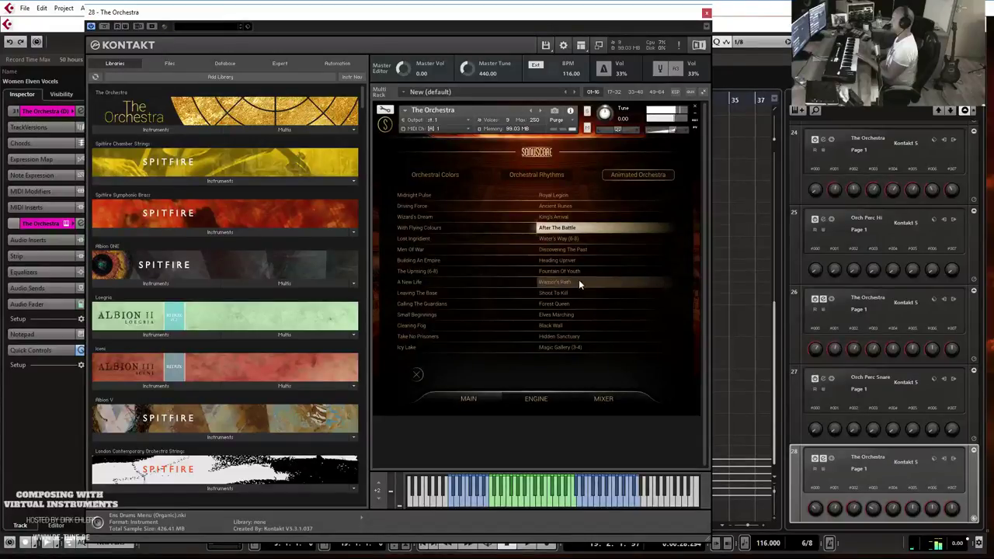
{"action": "left_click", "coordinate": [578, 281]}
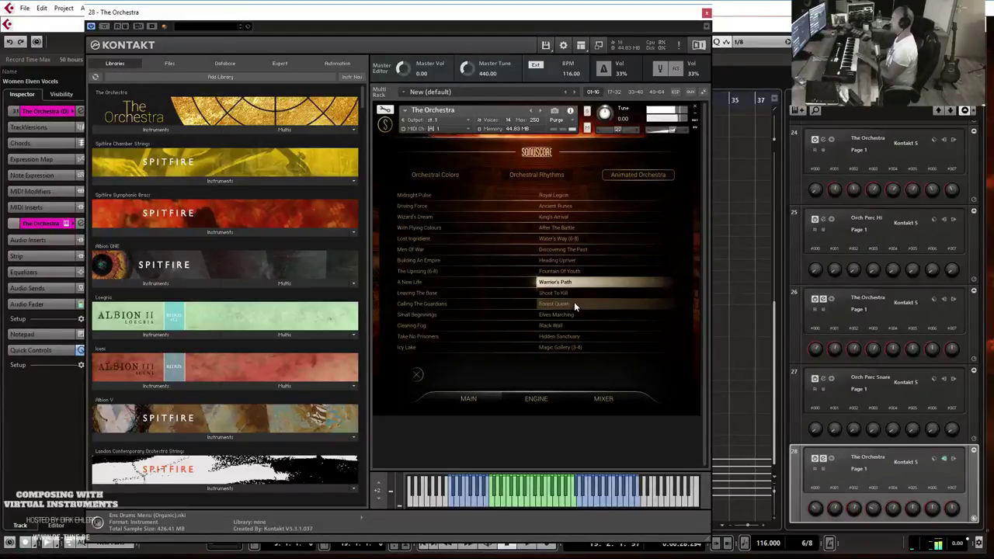
{"action": "left_click", "coordinate": [573, 303]}
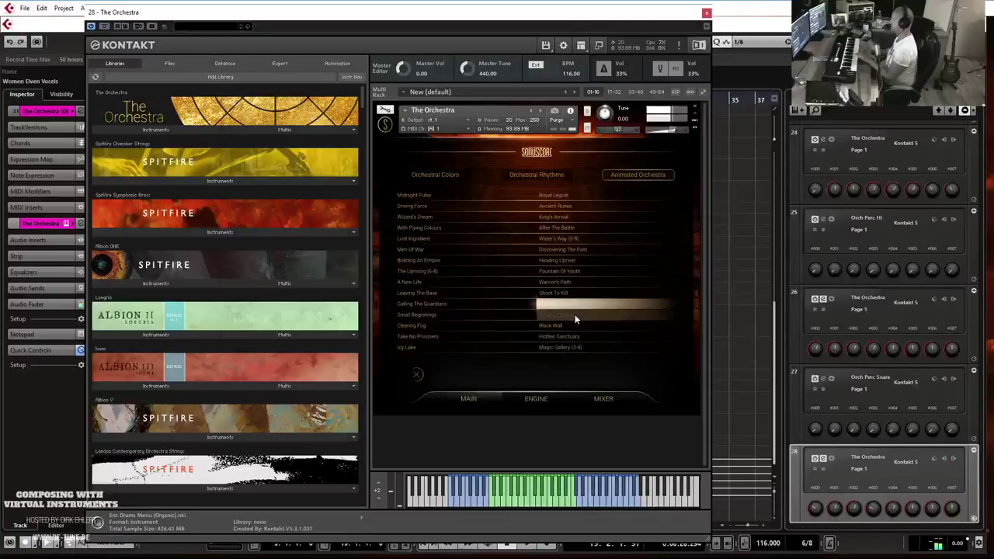
{"action": "left_click", "coordinate": [574, 317]}
{"action": "left_click", "coordinate": [584, 327]}
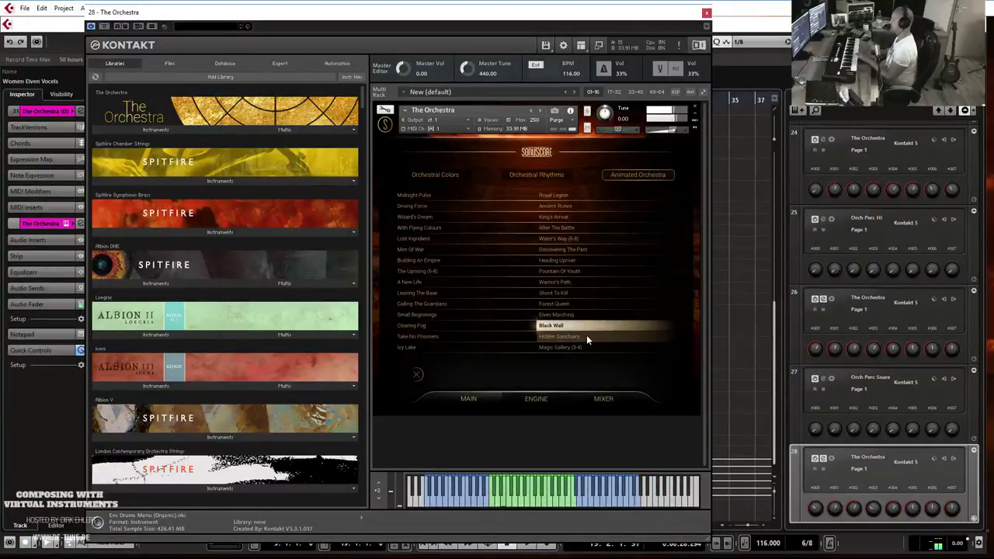
{"action": "left_click", "coordinate": [588, 337]}
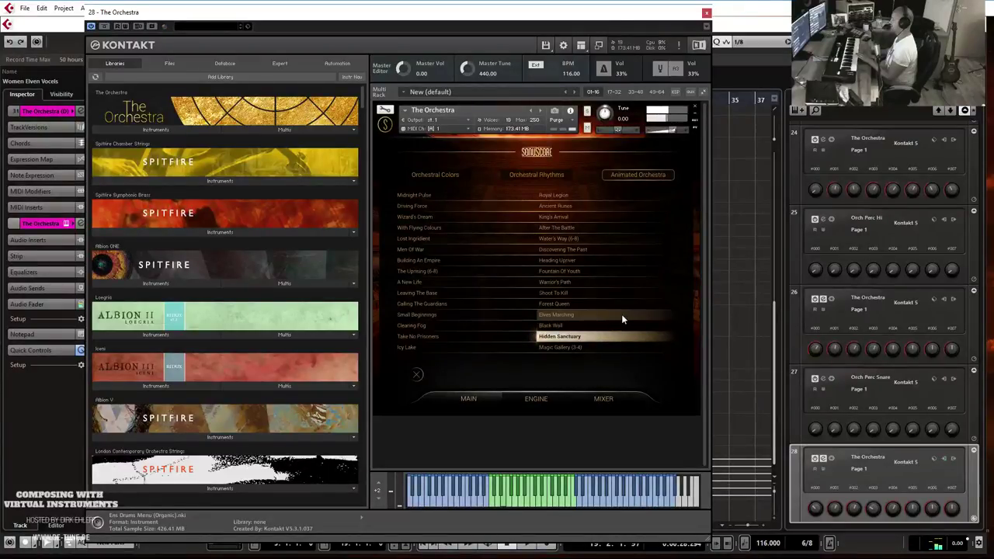
{"action": "left_click", "coordinate": [589, 346]}
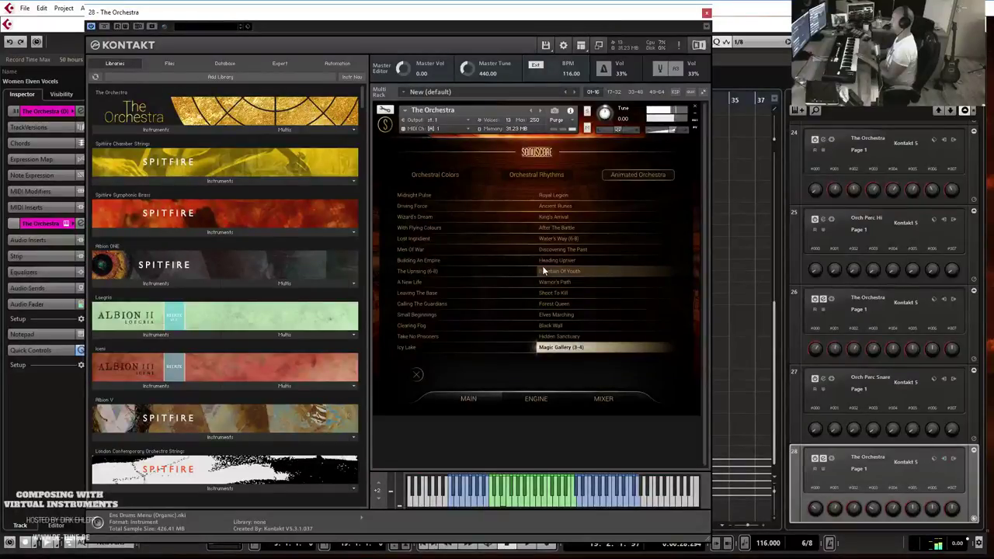
- Audition The Uprising (6-8), With Flying Colours and Wizard's Dream, and load the Icy Lake preset
{"action": "left_click", "coordinate": [466, 272]}
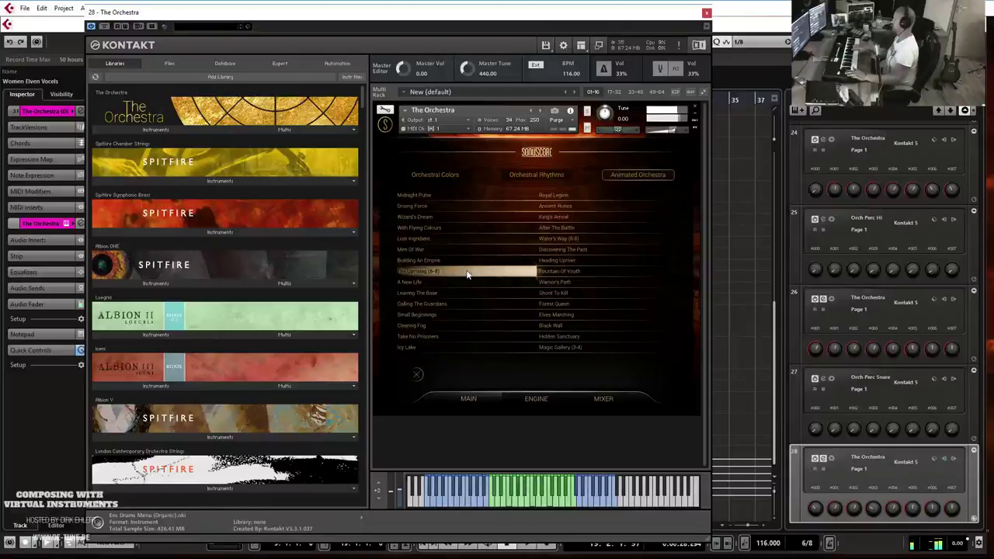
{"action": "left_click", "coordinate": [451, 227]}
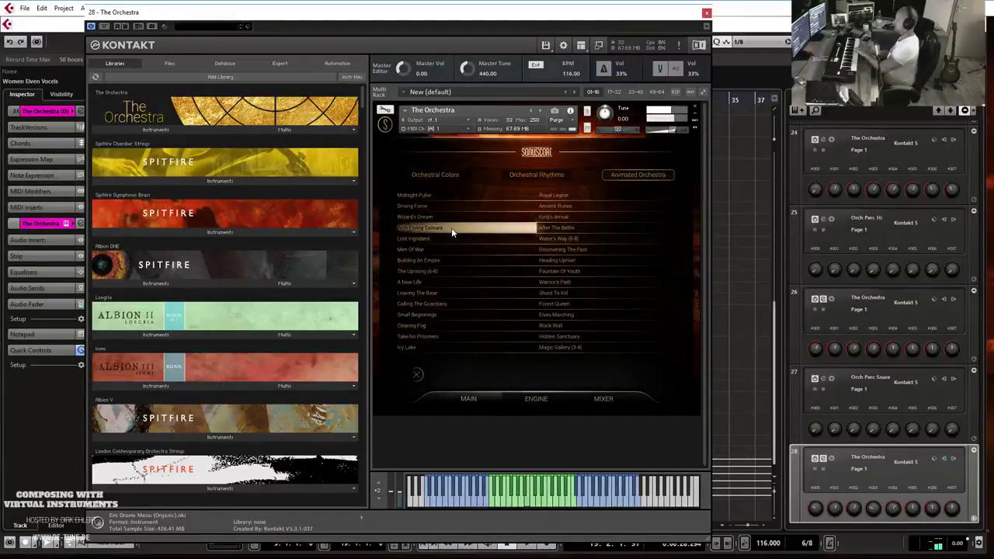
{"action": "left_click", "coordinate": [413, 217]}
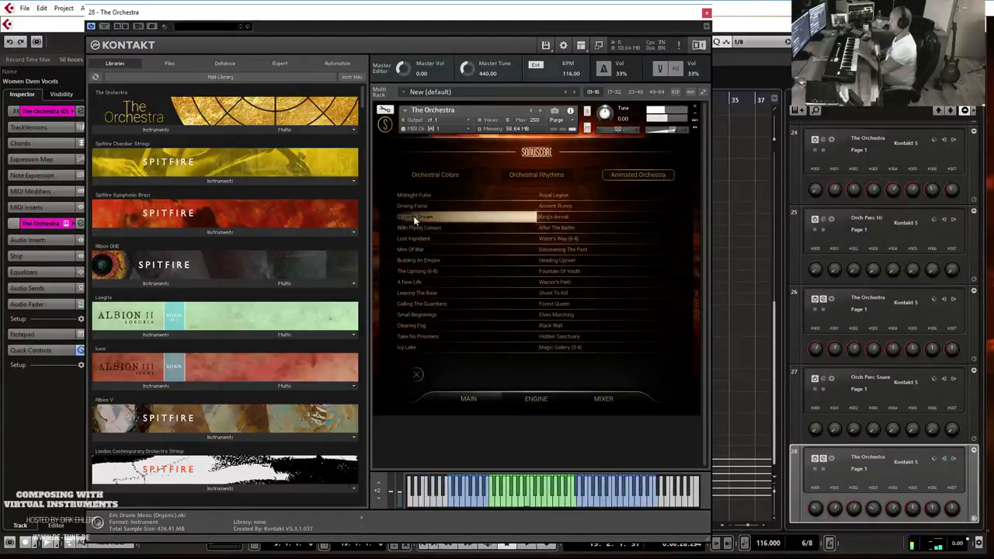
{"action": "left_click", "coordinate": [436, 347]}
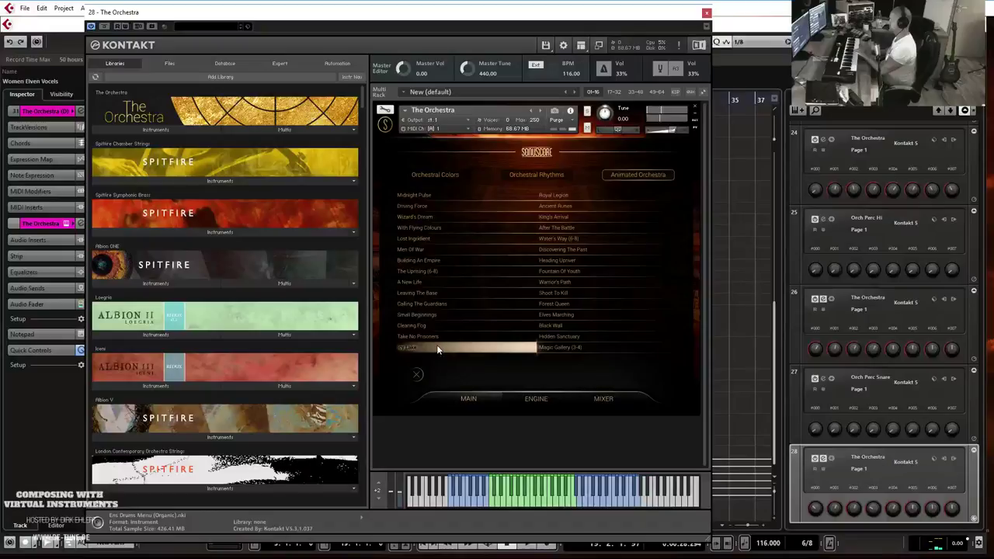
- Replace the female choir in instrument slot 4 of Icy Lake with the brass Horn using the Sustain articulation
{"action": "left_click", "coordinate": [537, 397]}
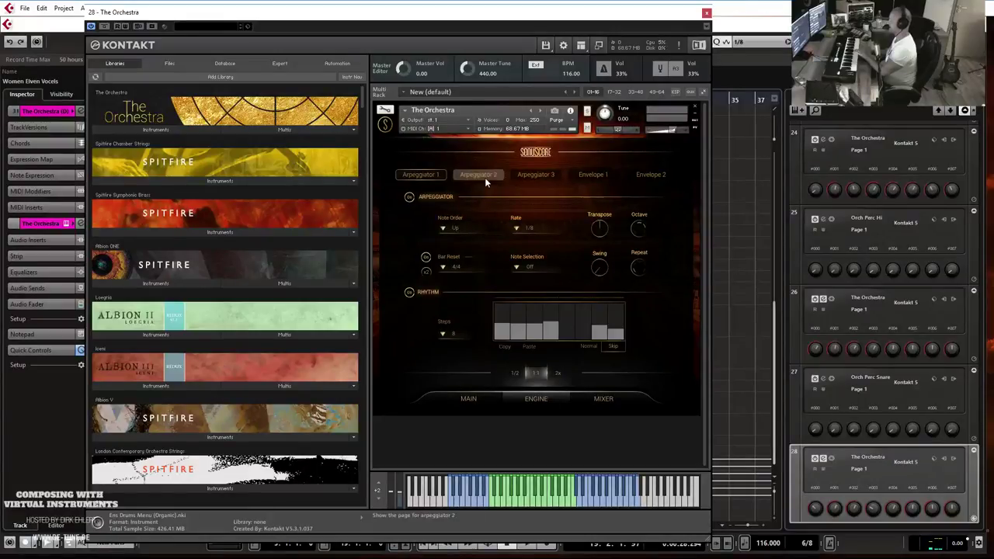
{"action": "left_click", "coordinate": [461, 399]}
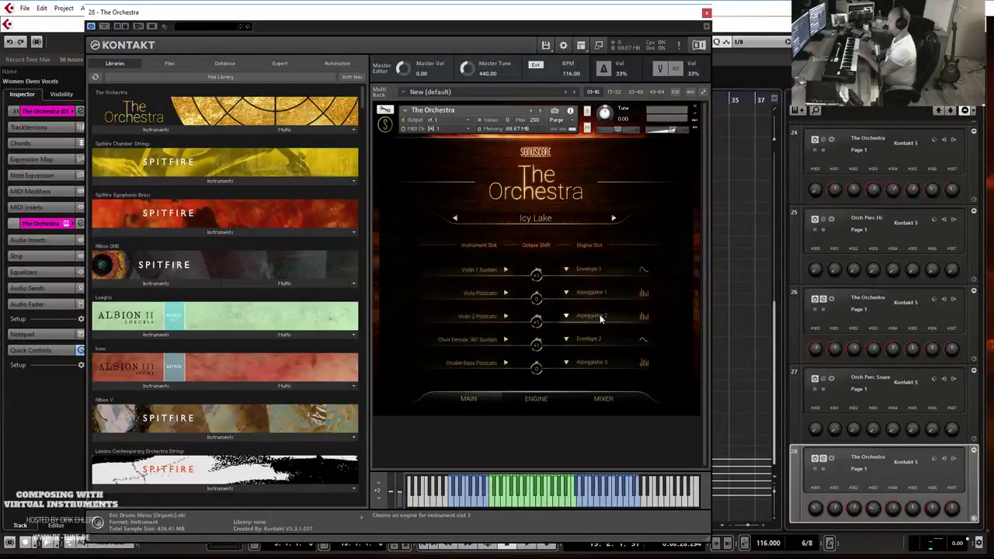
{"action": "left_click", "coordinate": [506, 342]}
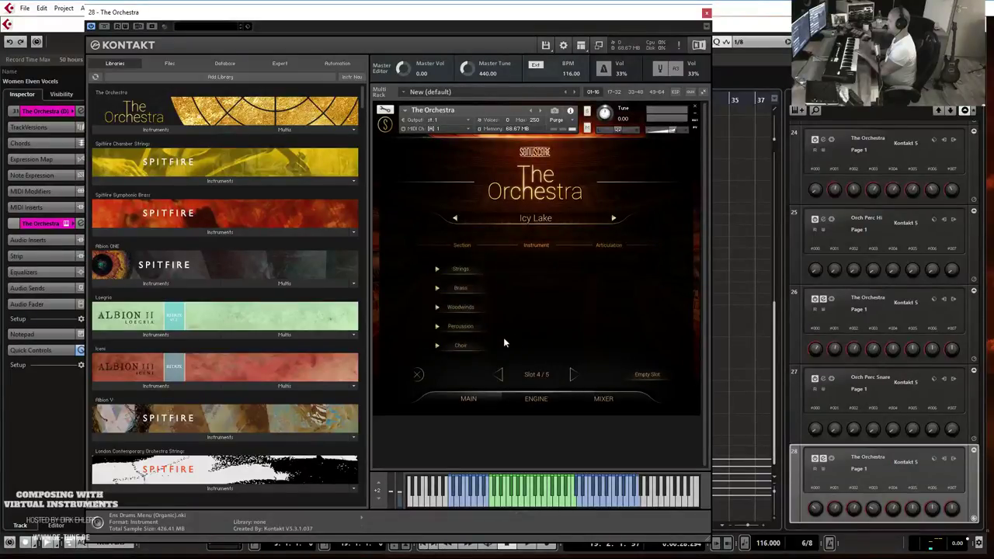
{"action": "left_click", "coordinate": [464, 288]}
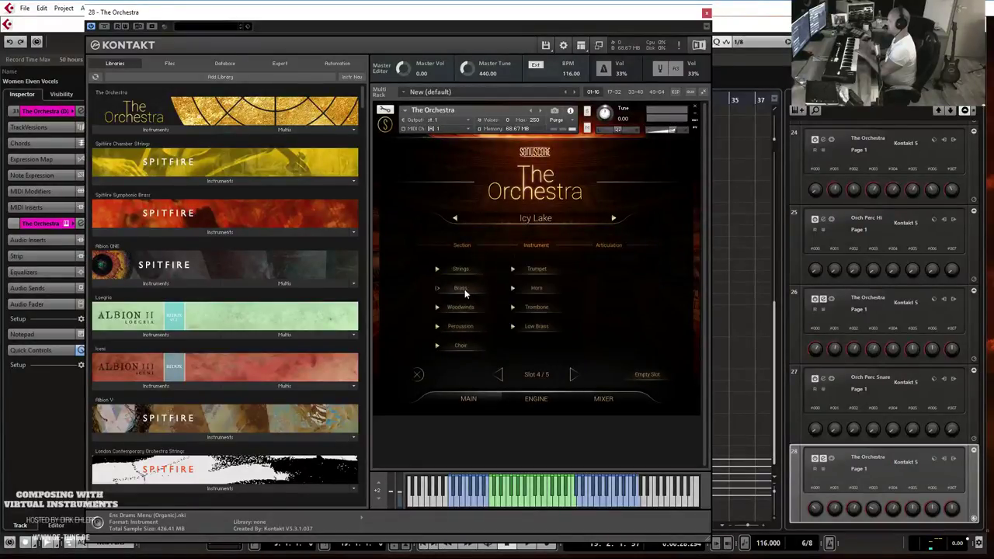
{"action": "left_click", "coordinate": [536, 287]}
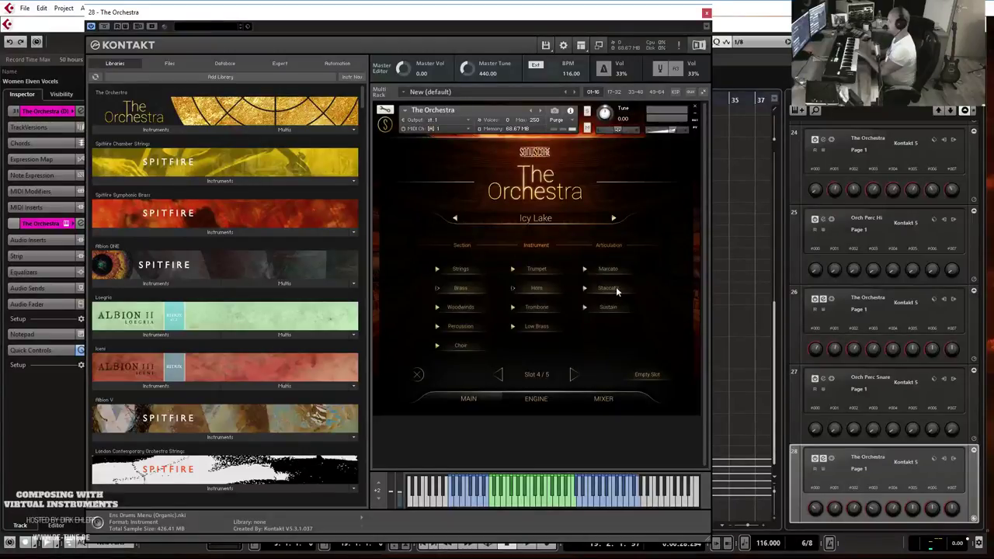
{"action": "left_click", "coordinate": [608, 308]}
{"action": "left_click", "coordinate": [480, 400]}
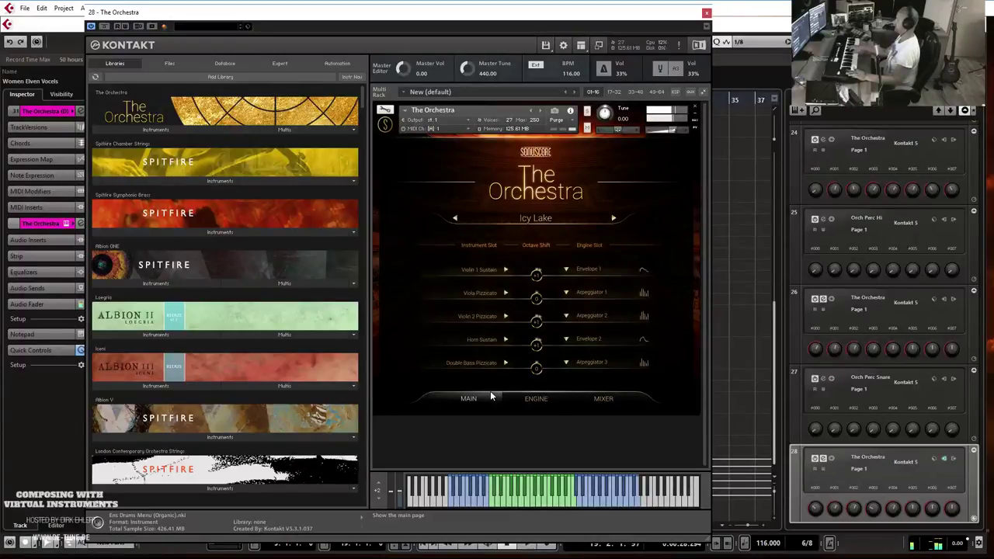
- Set the bar reset of Arpeggiators 1, 2 and 3 to 6/8 in the Icy Lake engine settings
{"action": "left_click", "coordinate": [536, 398]}
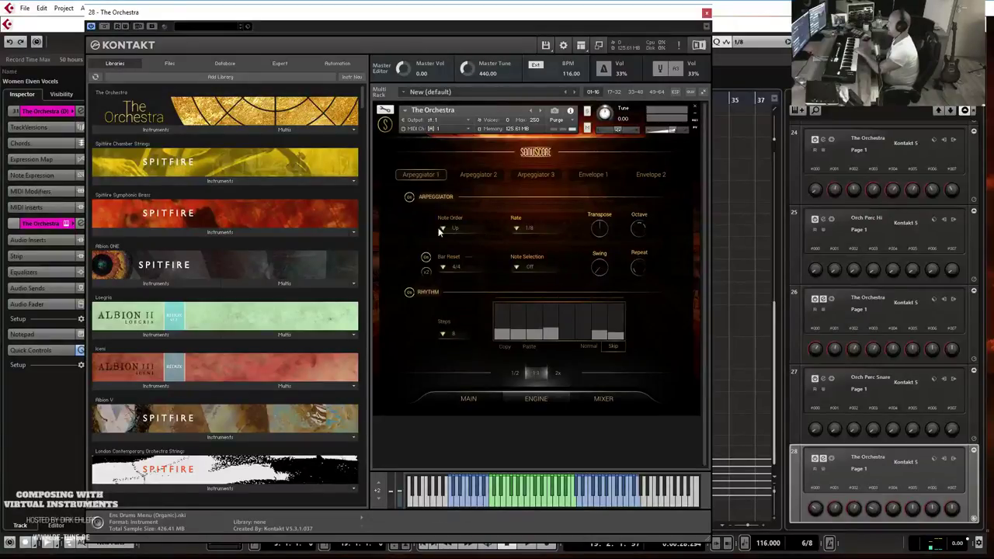
{"action": "left_click", "coordinate": [456, 268]}
{"action": "left_click", "coordinate": [459, 301]}
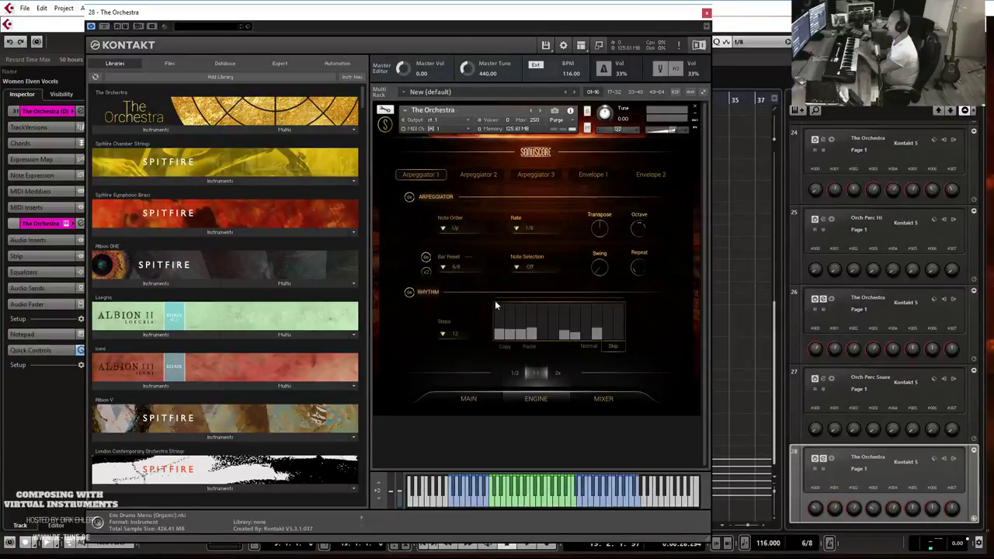
{"action": "left_click", "coordinate": [478, 174]}
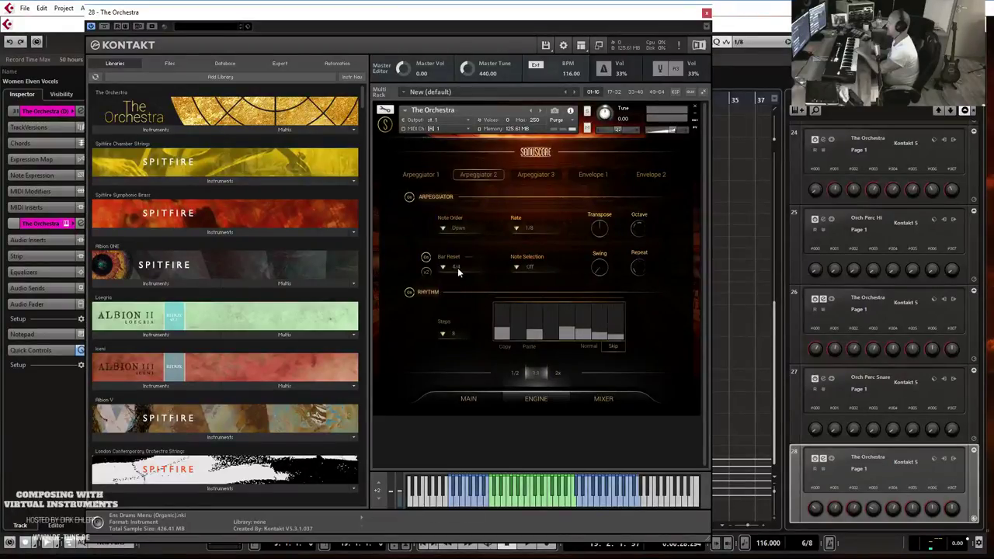
{"action": "left_click", "coordinate": [456, 267]}
{"action": "left_click", "coordinate": [529, 180]}
{"action": "left_click", "coordinate": [533, 176]}
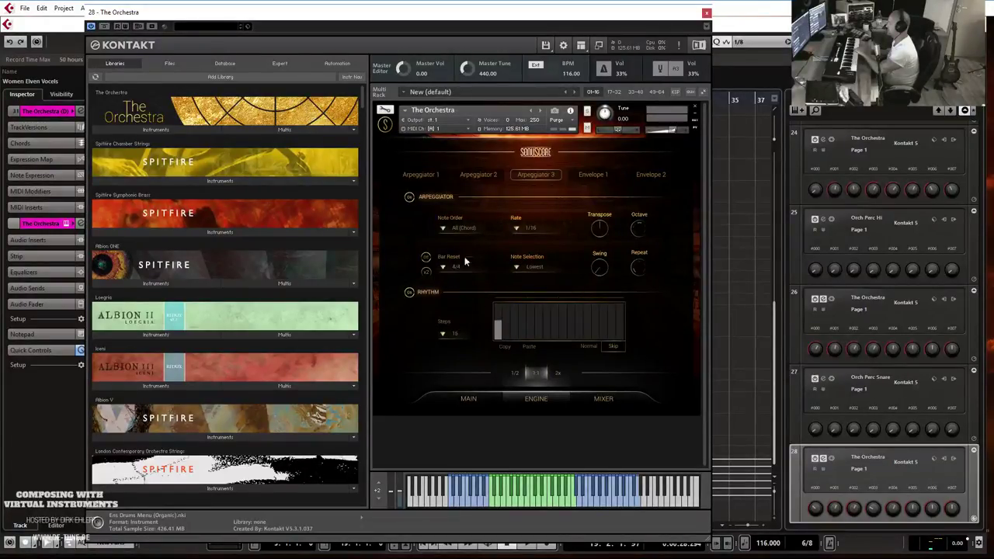
{"action": "left_click", "coordinate": [455, 267]}
{"action": "left_click", "coordinate": [450, 297]}
- Check the settings of Envelope 1 and Envelope 2, and return to Arpeggiator 1
{"action": "left_click", "coordinate": [592, 174]}
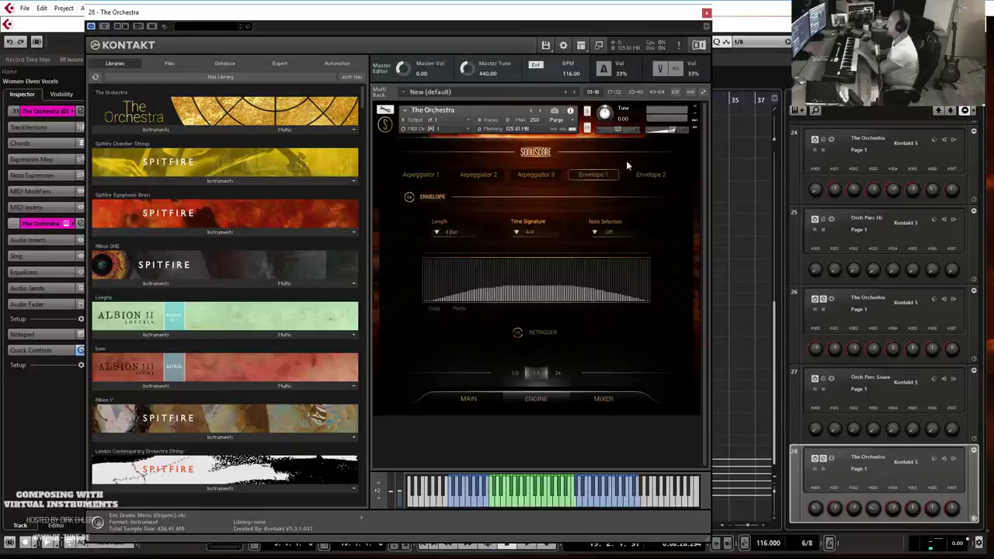
{"action": "left_click", "coordinate": [648, 176]}
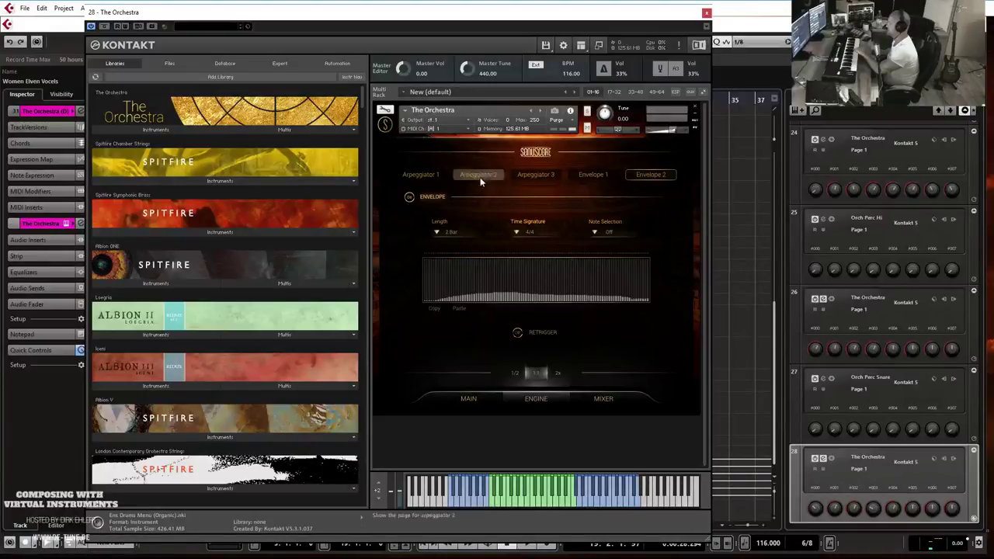
{"action": "left_click", "coordinate": [427, 177]}
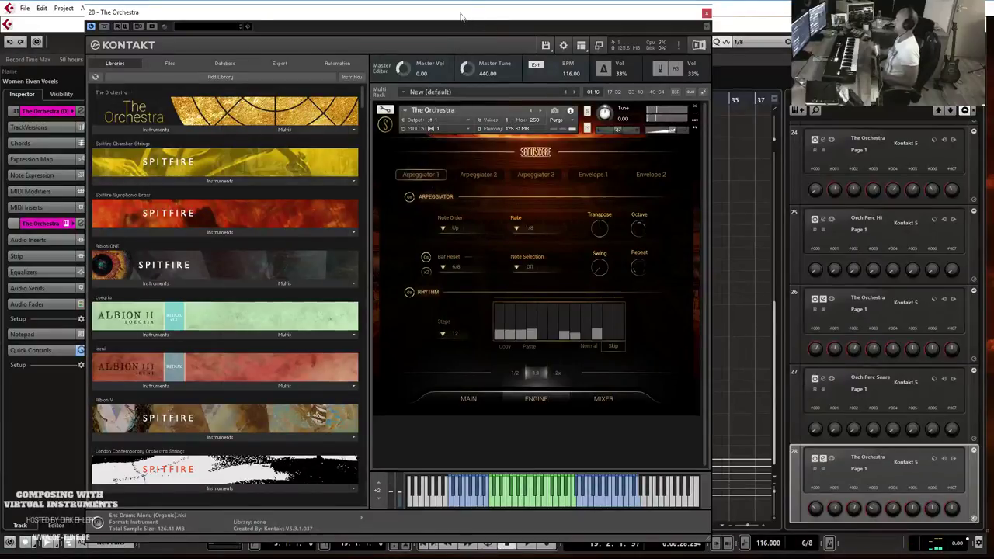
- Move the Kontakt window off the project and play the arrangement from bar 10
{"action": "left_click_drag", "start_coordinate": [460, 17], "coordinate": [992, 29]}
{"action": "left_click", "coordinate": [405, 100]}
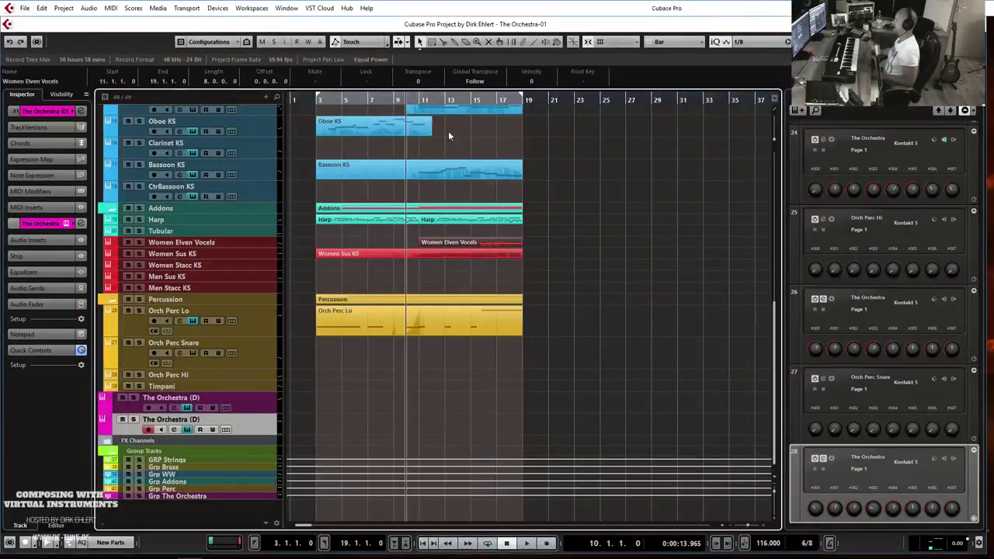
{"action": "key", "text": "space"}
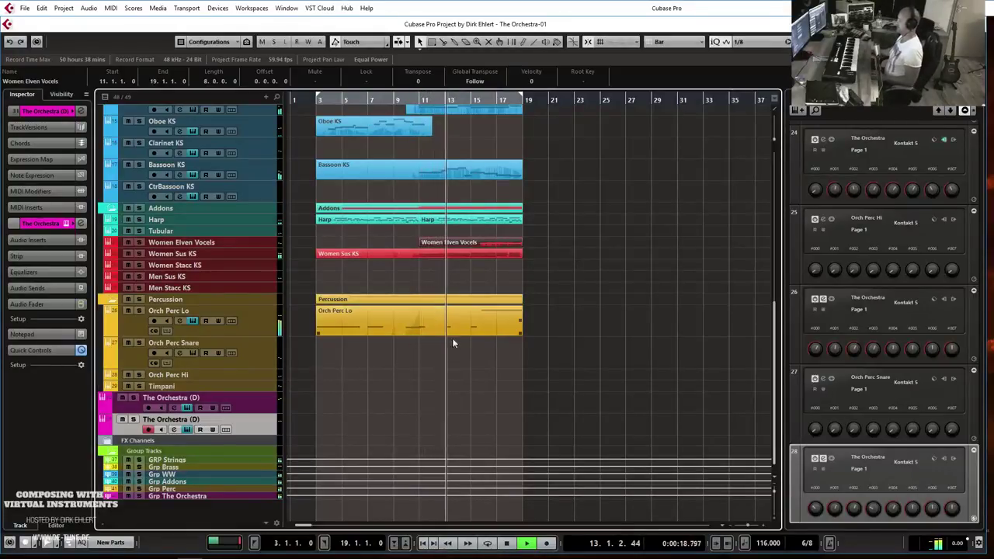
- Move The Orchestra track down the track list to below Timpani, directly above the two The Orchestra (D) tracks
{"action": "scroll", "coordinate": [556, 326], "scroll_direction": "up", "scroll_amount": 3}
{"action": "scroll", "coordinate": [556, 325], "scroll_direction": "up", "scroll_amount": 3}
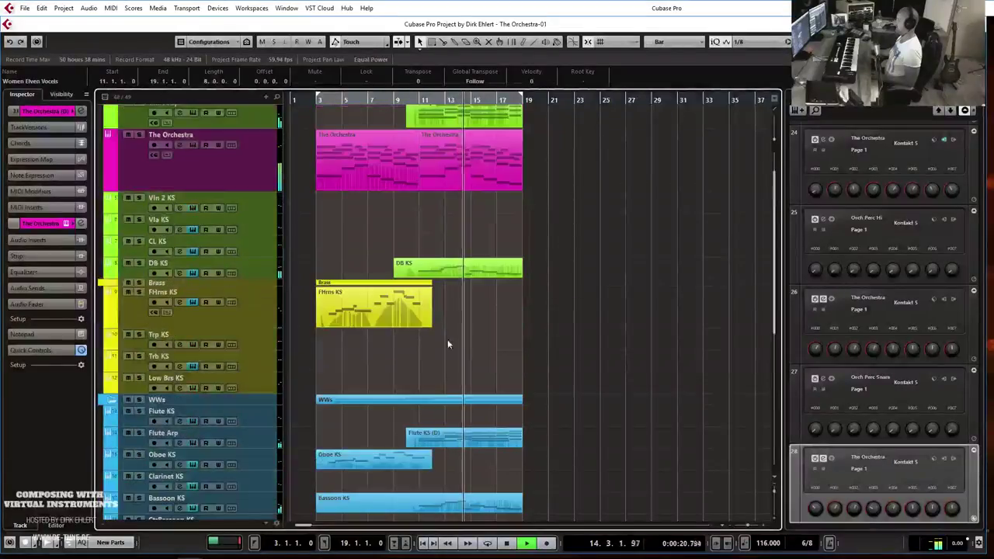
{"action": "left_click", "coordinate": [205, 175]}
{"action": "scroll", "coordinate": [206, 313], "scroll_direction": "down", "scroll_amount": 5}
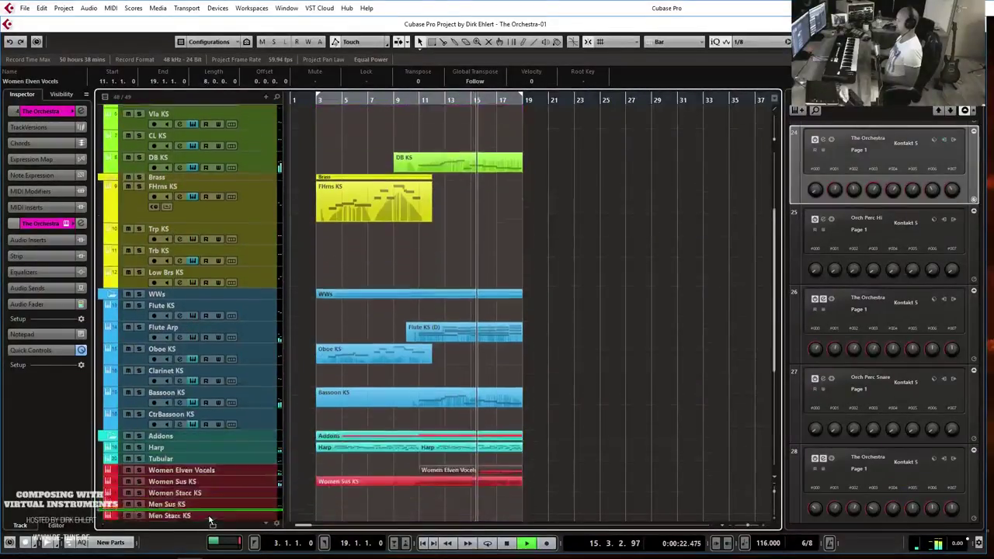
{"action": "left_click_drag", "start_coordinate": [207, 469], "coordinate": [209, 464]}
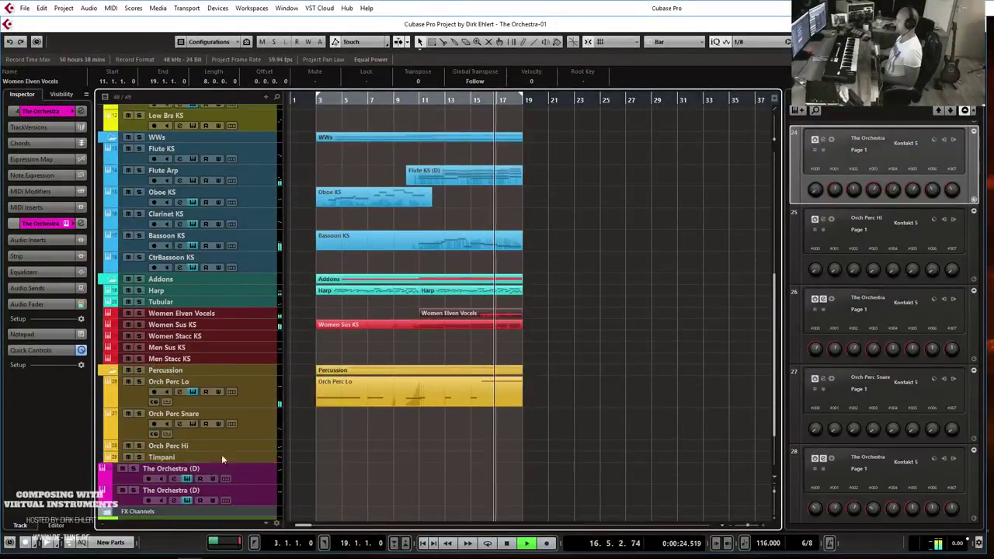
{"action": "scroll", "coordinate": [516, 363], "scroll_direction": "down", "scroll_amount": 1}
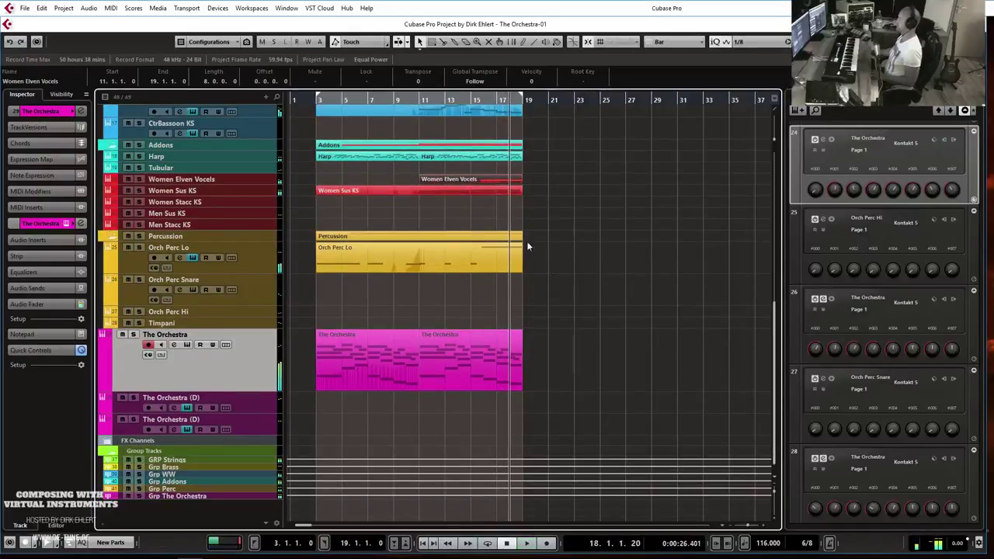
- Extend the right locator to bar 32 and play the arrangement from bar 15
{"action": "left_click", "coordinate": [476, 103]}
{"action": "left_click_drag", "start_coordinate": [520, 98], "coordinate": [693, 98]}
{"action": "key", "text": "space"}
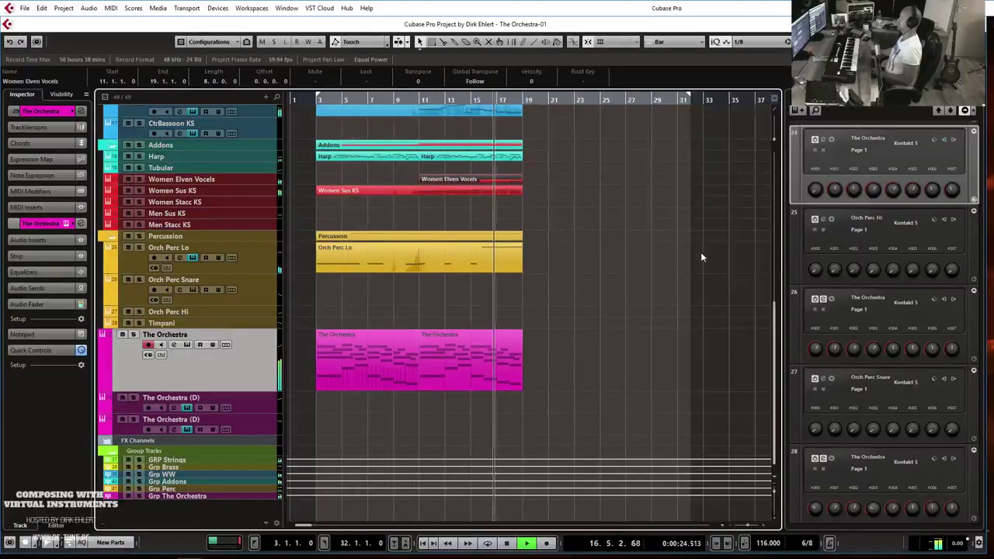
- Stop playback, place the last The Orchestra (D) track above the other one and rename it as Icy Lake
{"action": "key", "text": "h"}
{"action": "left_click", "coordinate": [254, 399]}
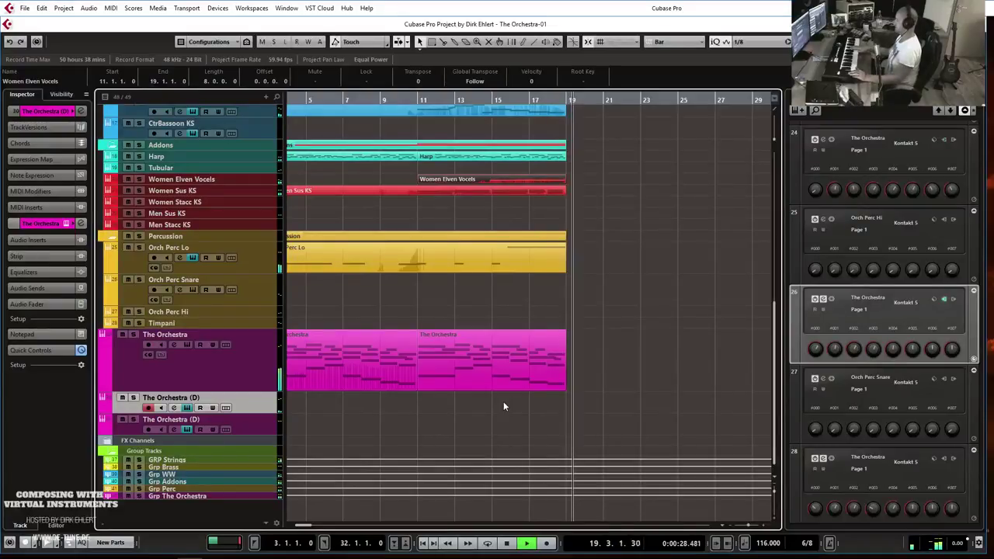
{"action": "key", "text": "space"}
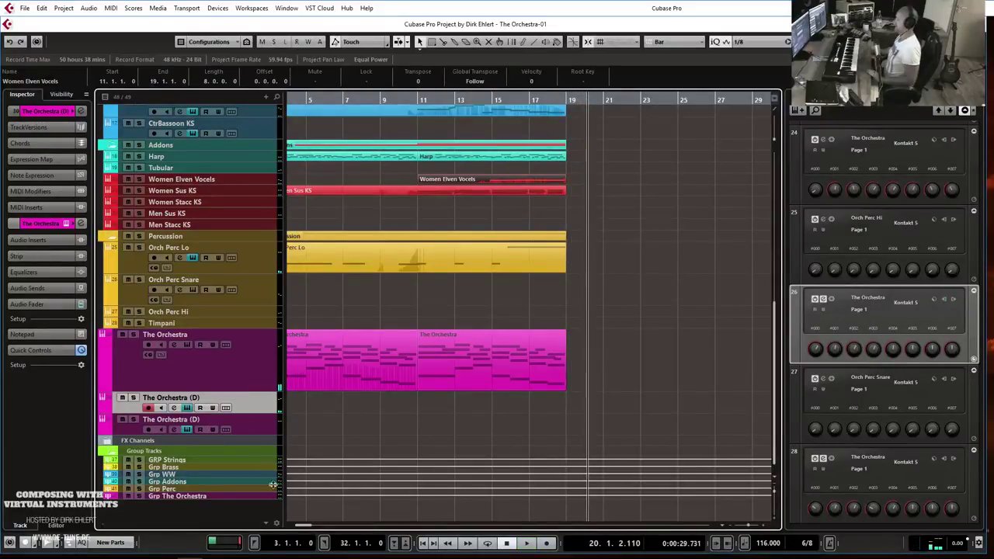
{"action": "left_click", "coordinate": [249, 432]}
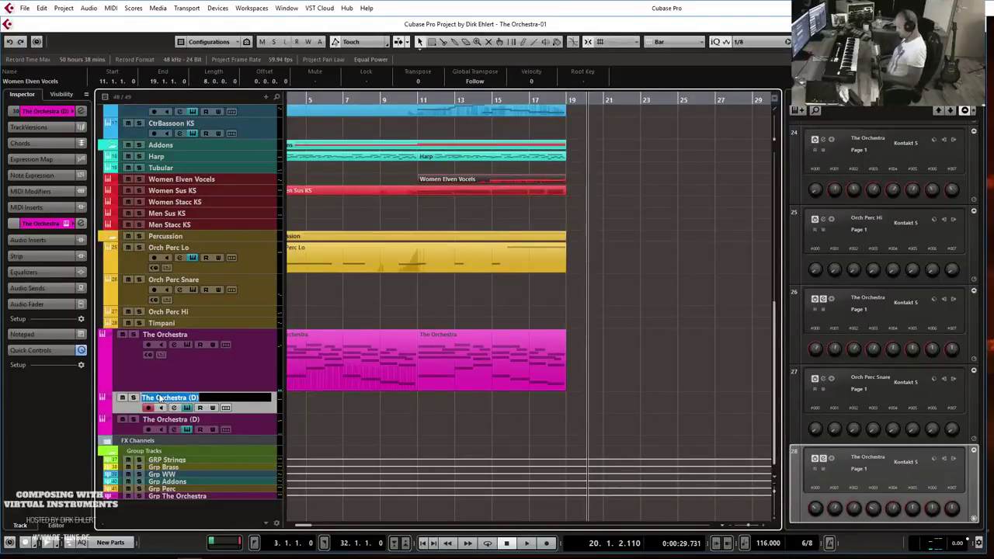
{"action": "type", "text": "Icy Lake"}
{"action": "key", "text": "Return"}
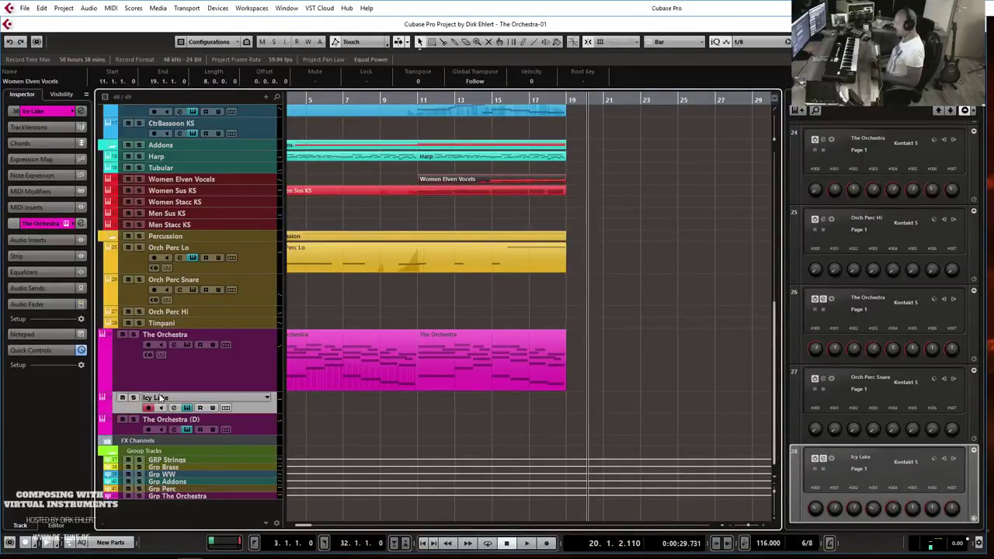
- Play the end of the arrangement twice, the second time from bar 15, to rehearse the Icy Lake part
{"action": "left_click", "coordinate": [527, 99]}
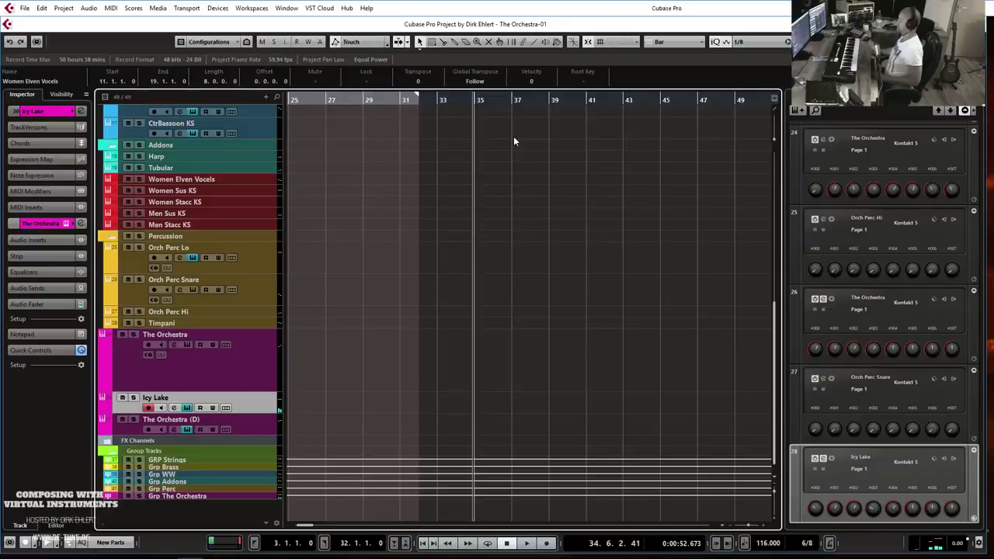
{"action": "scroll", "coordinate": [335, 347], "scroll_direction": "left", "scroll_amount": 6}
{"action": "left_click", "coordinate": [397, 99]}
{"action": "key", "text": "space"}
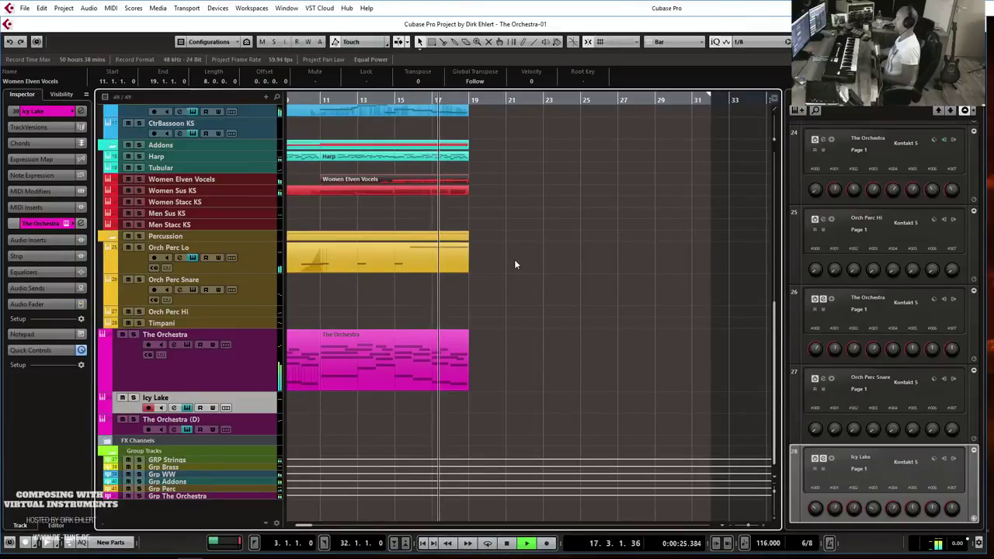
{"action": "key", "text": "space"}
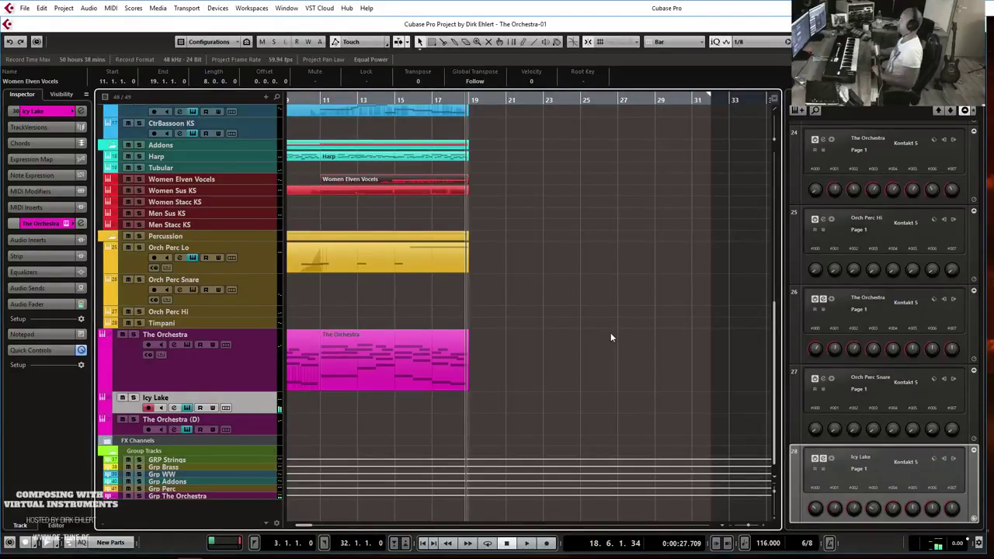
- Record an Icy Lake take from bar 17 to about bar 35
{"action": "left_click", "coordinate": [431, 101]}
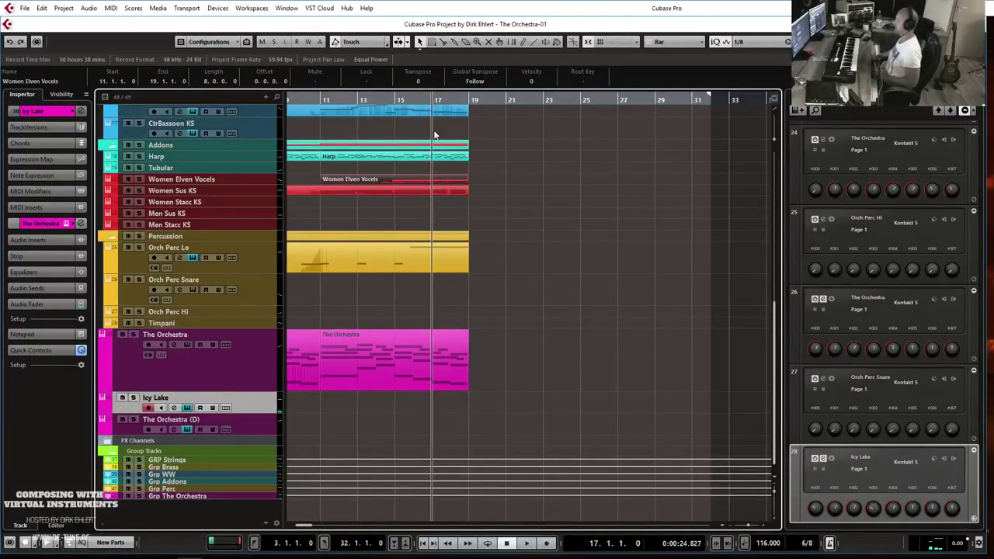
{"action": "key", "text": "KP_Multiply"}
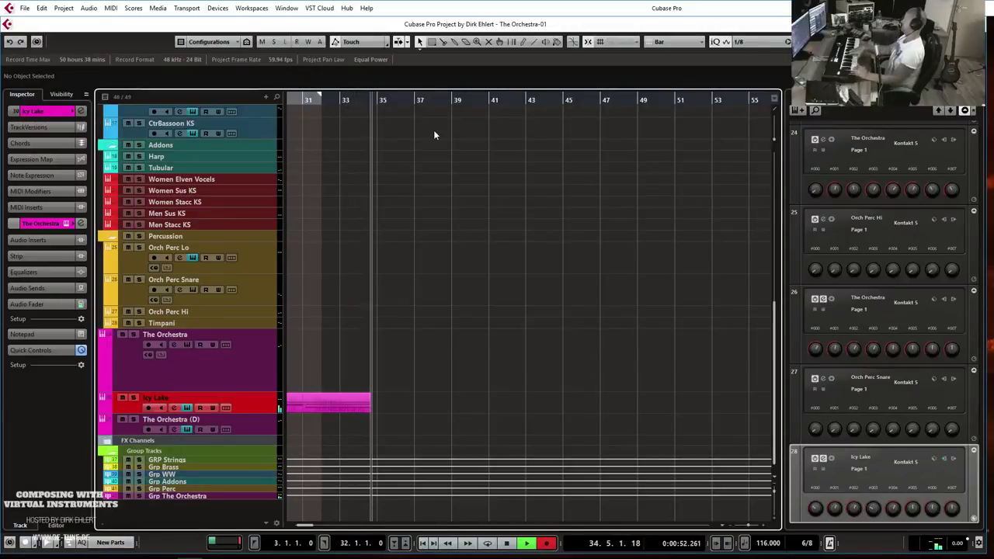
{"action": "key", "text": "space"}
- Open the recorded Icy Lake part for note editing and delete the stray short note at bar 31
{"action": "scroll", "coordinate": [548, 274], "scroll_direction": "left", "scroll_amount": 5}
{"action": "double_click", "coordinate": [561, 404]}
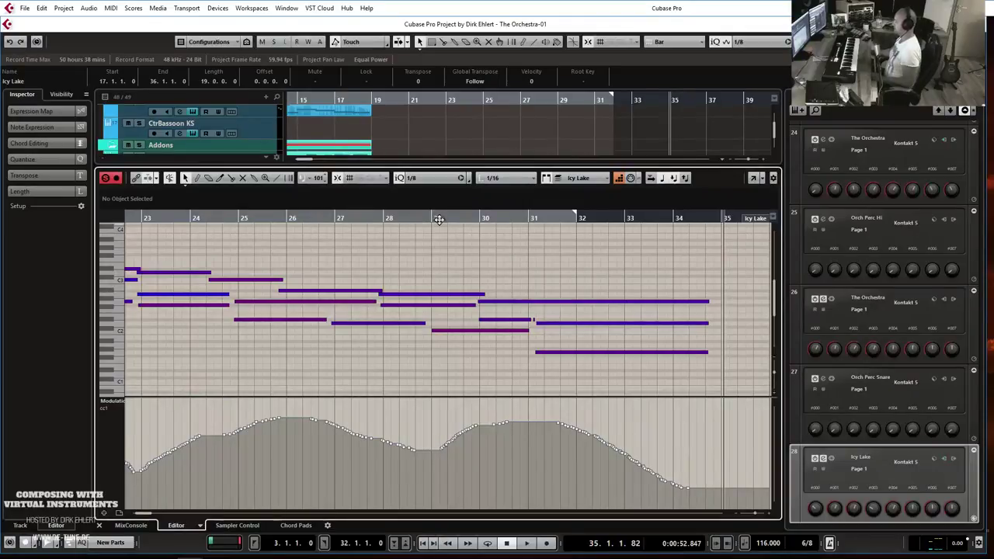
{"action": "left_click", "coordinate": [415, 179]}
{"action": "left_click", "coordinate": [533, 302]}
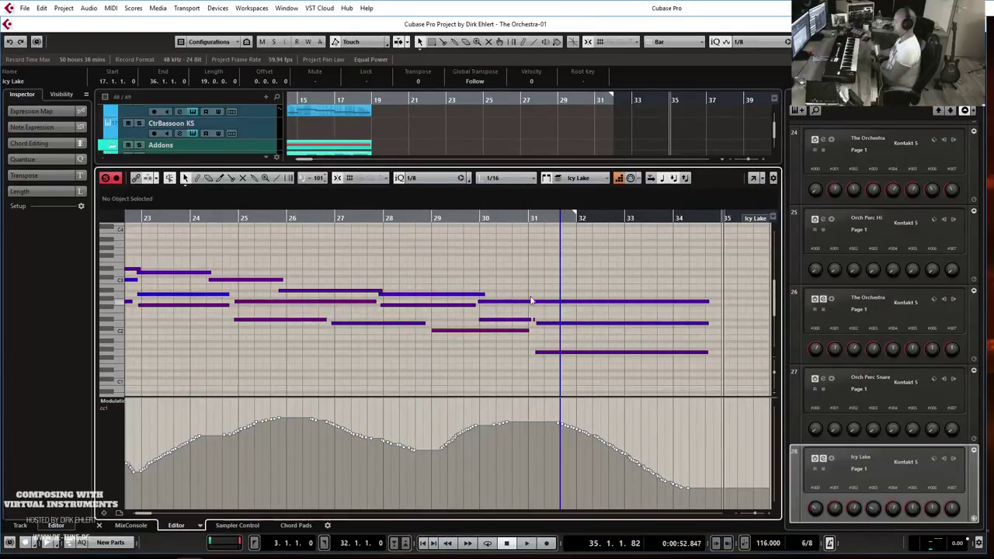
{"action": "left_click", "coordinate": [534, 319]}
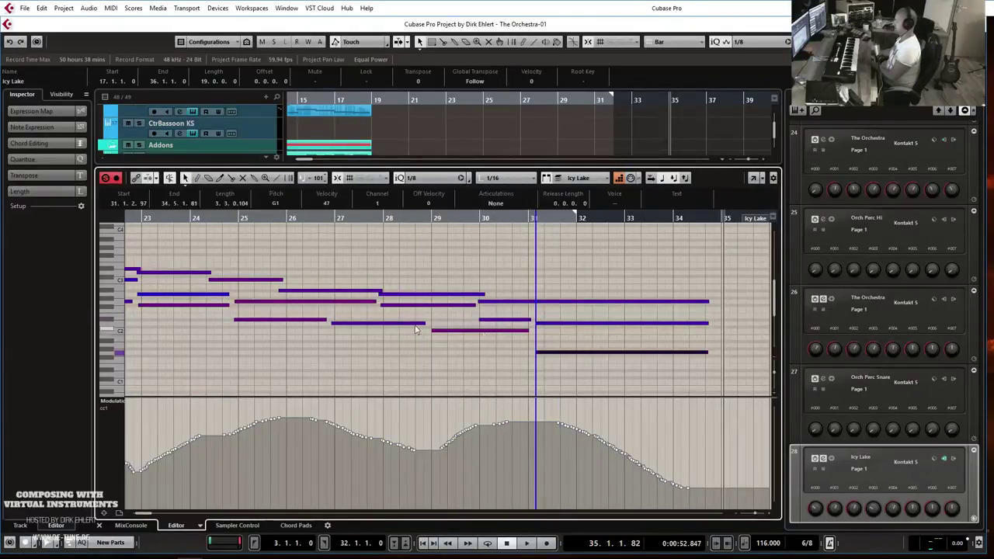
- Set the quantize value to 1/4, turn off iterative quantize and quantize all the Icy Lake notes
{"action": "scroll", "coordinate": [412, 281], "scroll_direction": "left", "scroll_amount": 5}
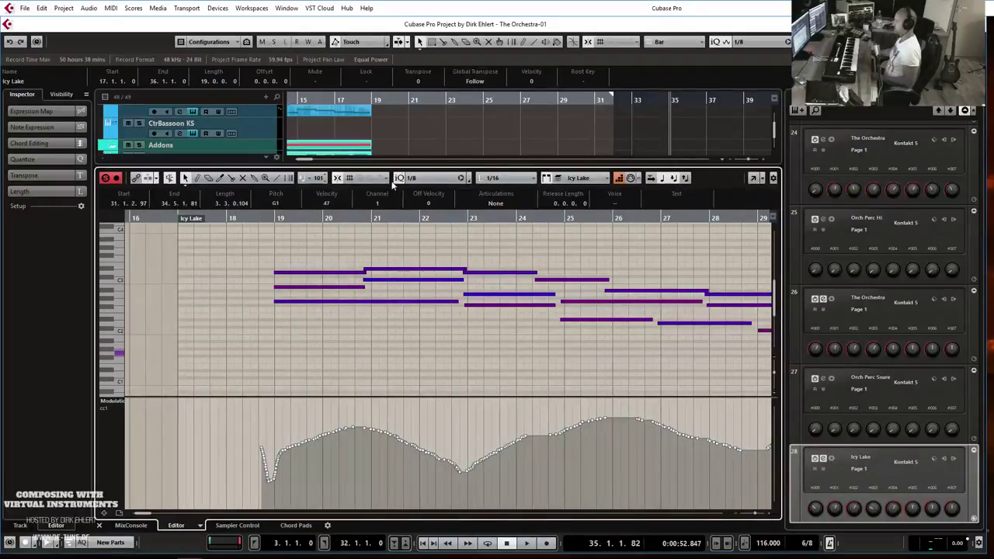
{"action": "left_click", "coordinate": [418, 180]}
{"action": "left_click", "coordinate": [431, 214]}
{"action": "left_click", "coordinate": [419, 243]}
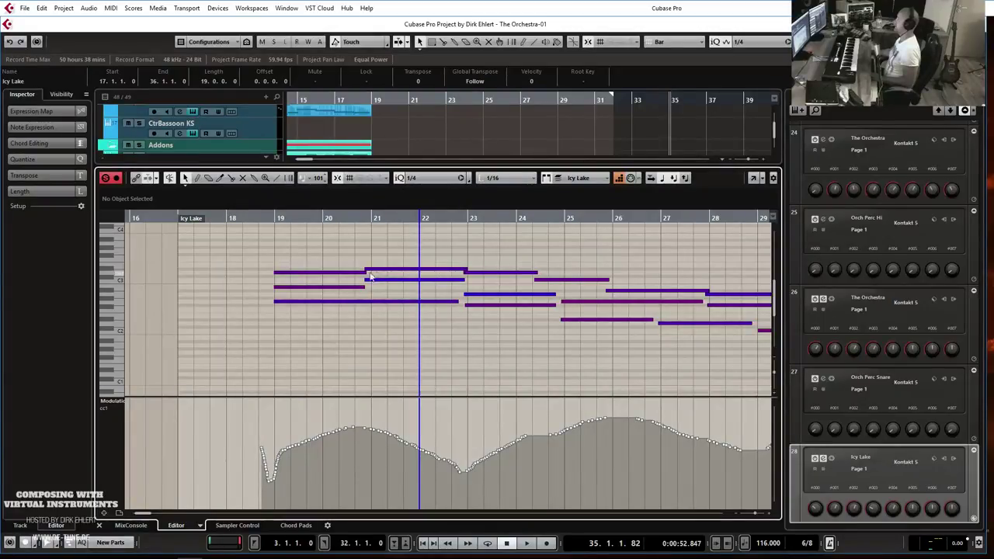
{"action": "left_click", "coordinate": [483, 253]}
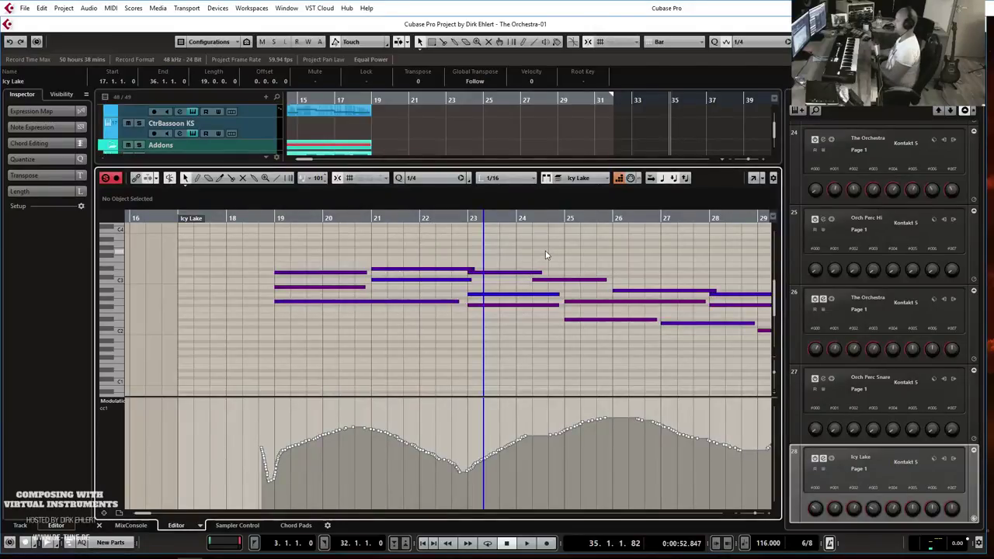
- Close the note editor and play the quantized Icy Lake take from bar 17
{"action": "key", "text": "Return"}
{"action": "left_click", "coordinate": [337, 99]}
{"action": "key", "text": "space"}
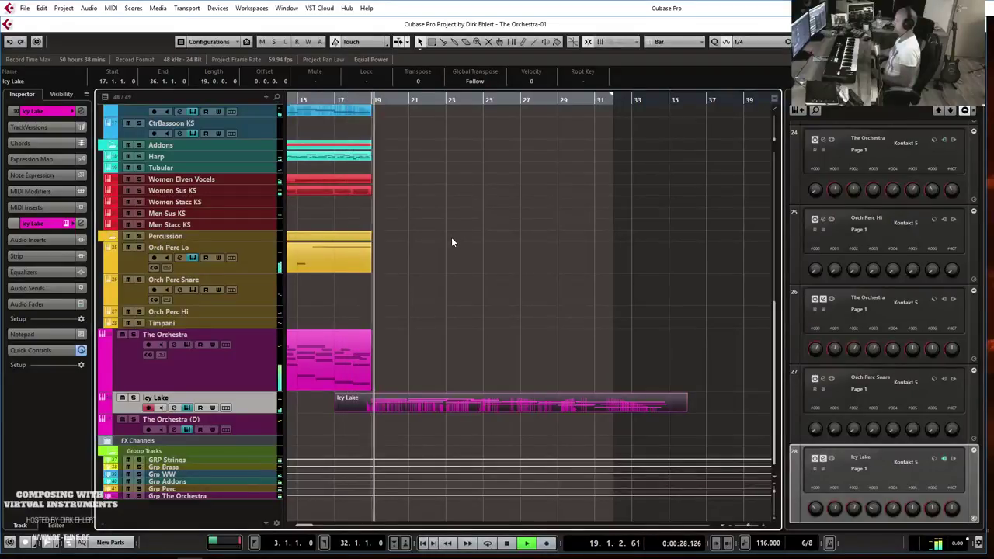
{"action": "key", "text": "h"}
{"action": "key", "text": "space"}
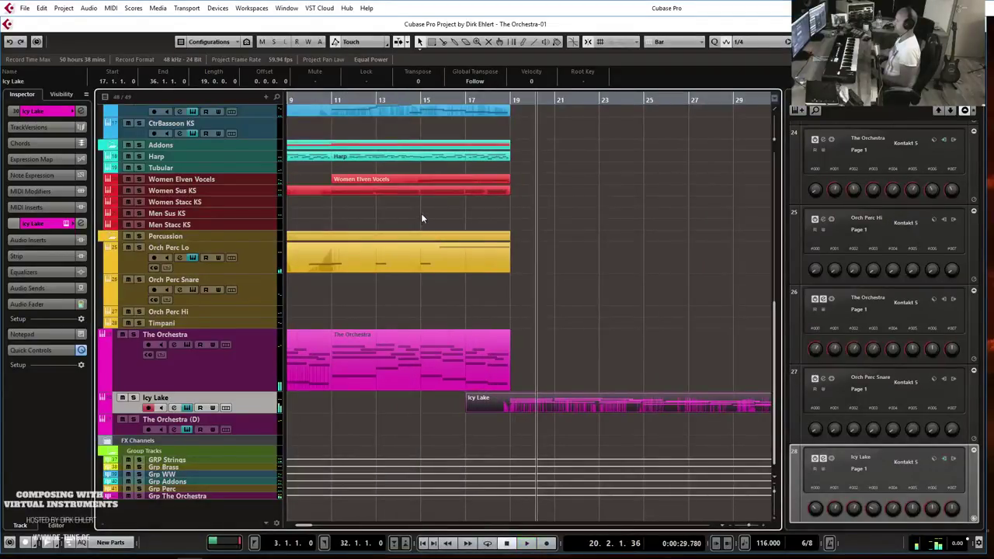
- Select the CL KS track and play the arrangement from bar 17 to try out a cello part
{"action": "scroll", "coordinate": [421, 221], "scroll_direction": "up", "scroll_amount": 5}
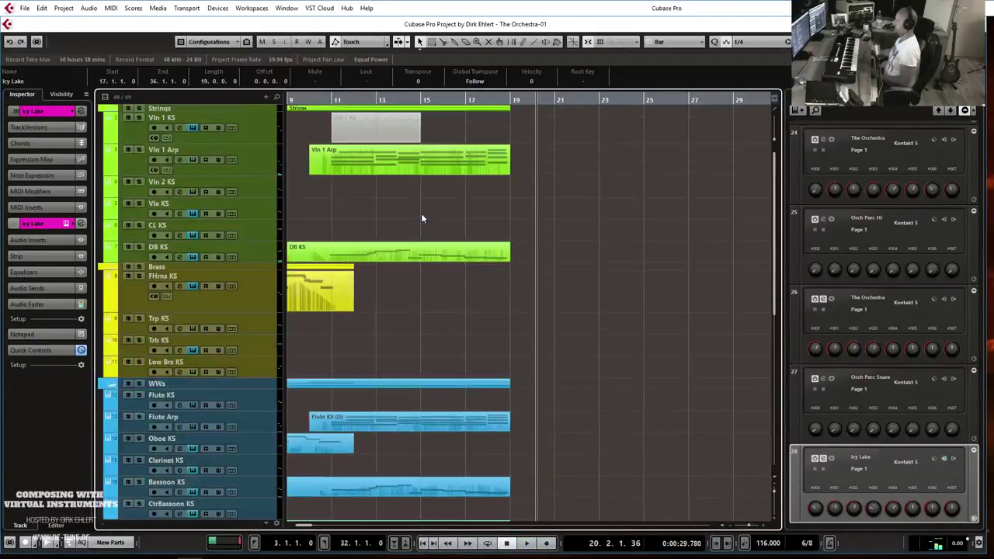
{"action": "left_click", "coordinate": [182, 222]}
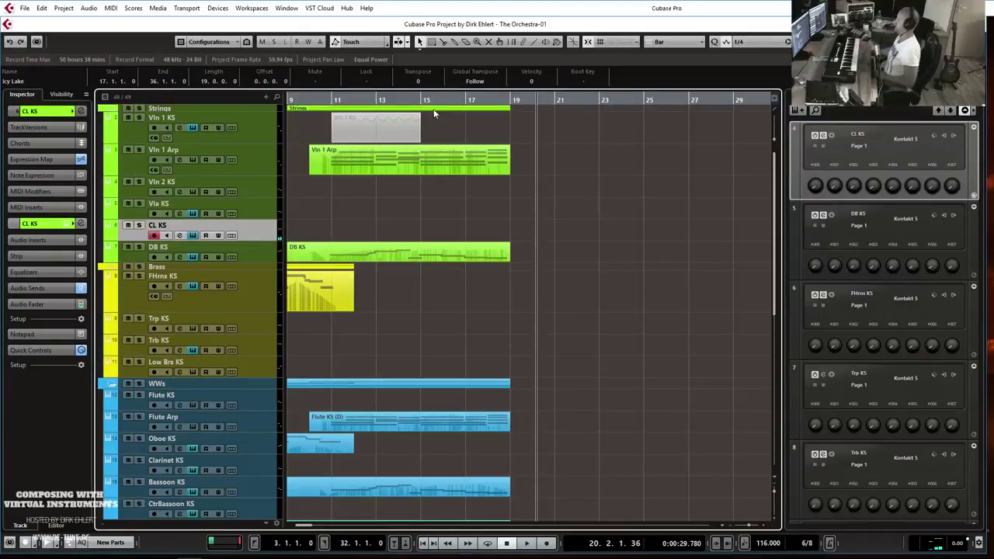
{"action": "left_click", "coordinate": [472, 97]}
{"action": "key", "text": "space"}
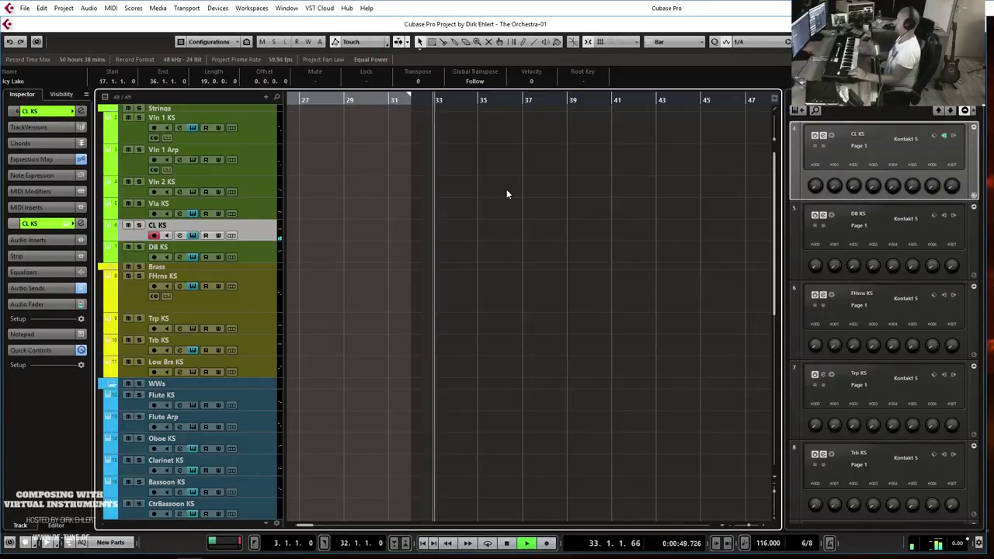
{"action": "key", "text": "space"}
{"action": "scroll", "coordinate": [474, 210], "scroll_direction": "left", "scroll_amount": 5}
{"action": "scroll", "coordinate": [492, 216], "scroll_direction": "down", "scroll_amount": 5}
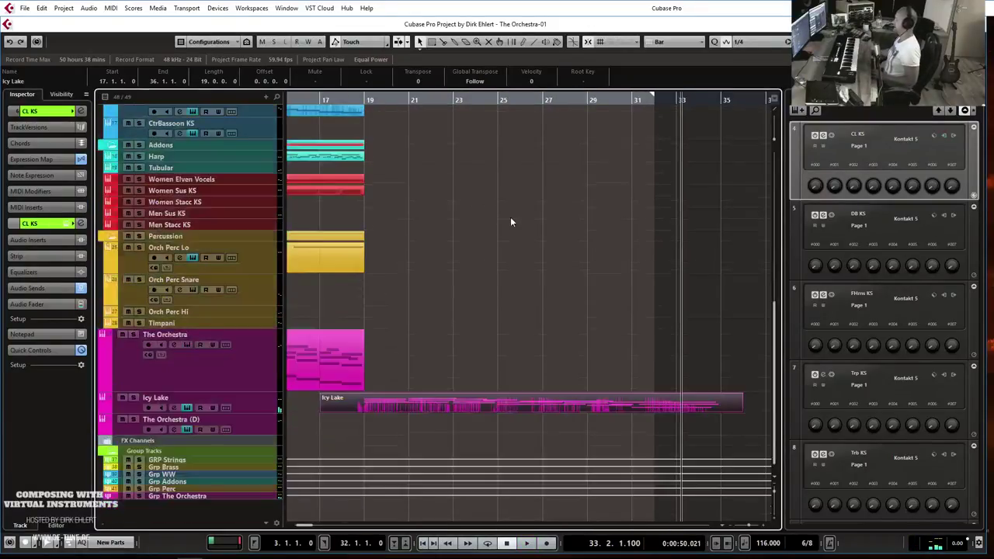
- Delete the recorded Icy Lake part
{"action": "left_click", "coordinate": [522, 360]}
{"action": "left_click", "coordinate": [546, 405]}
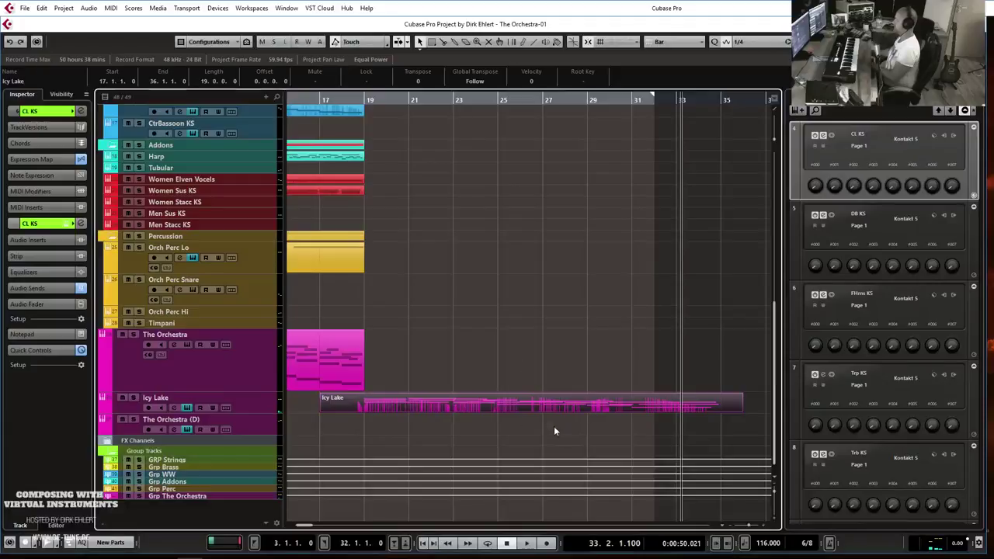
{"action": "key", "text": "Delete"}
- Record a new Icy Lake take from bar 17 to about bar 35
{"action": "left_click", "coordinate": [243, 397]}
{"action": "left_click", "coordinate": [322, 99]}
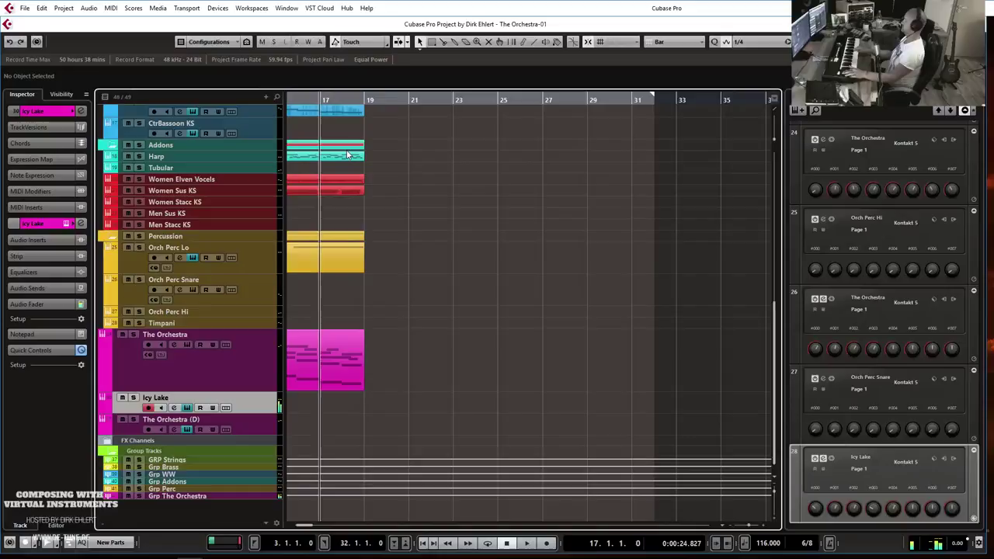
{"action": "key", "text": "space"}
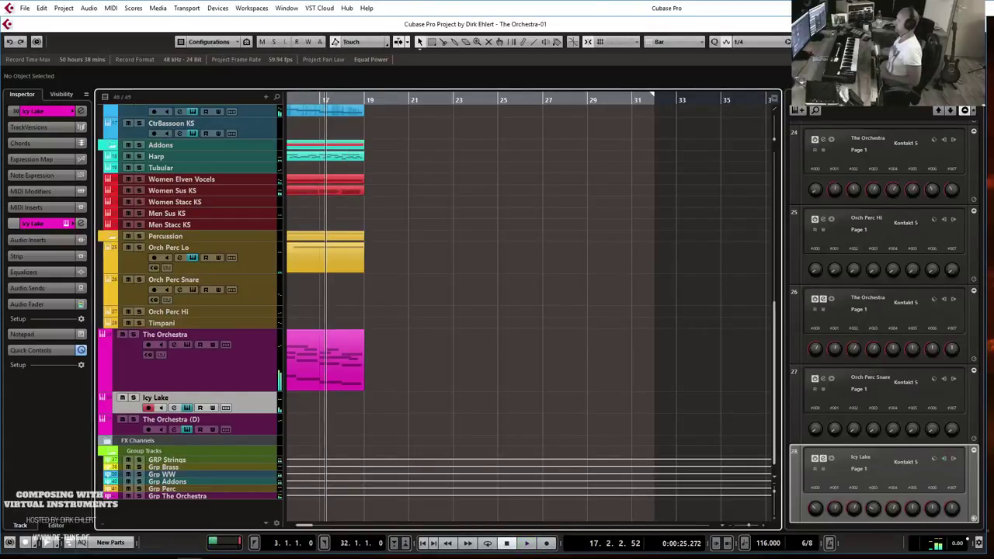
{"action": "key", "text": "space"}
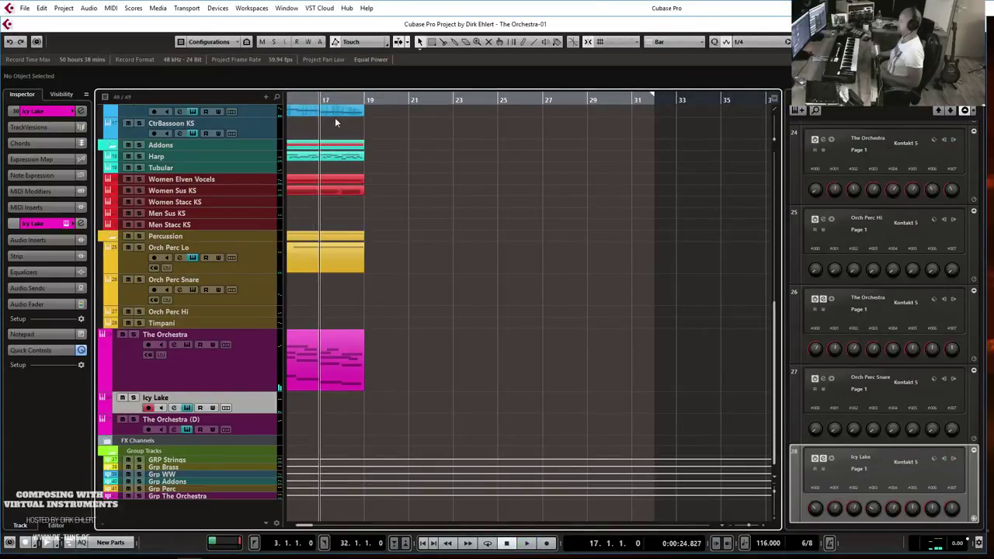
{"action": "key", "text": "KP_Multiply"}
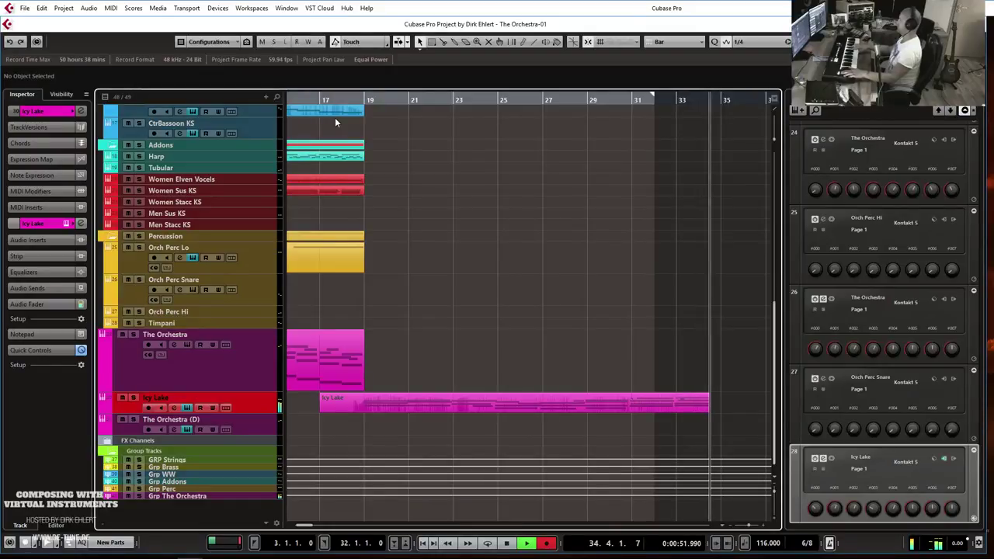
{"action": "key", "text": "space"}
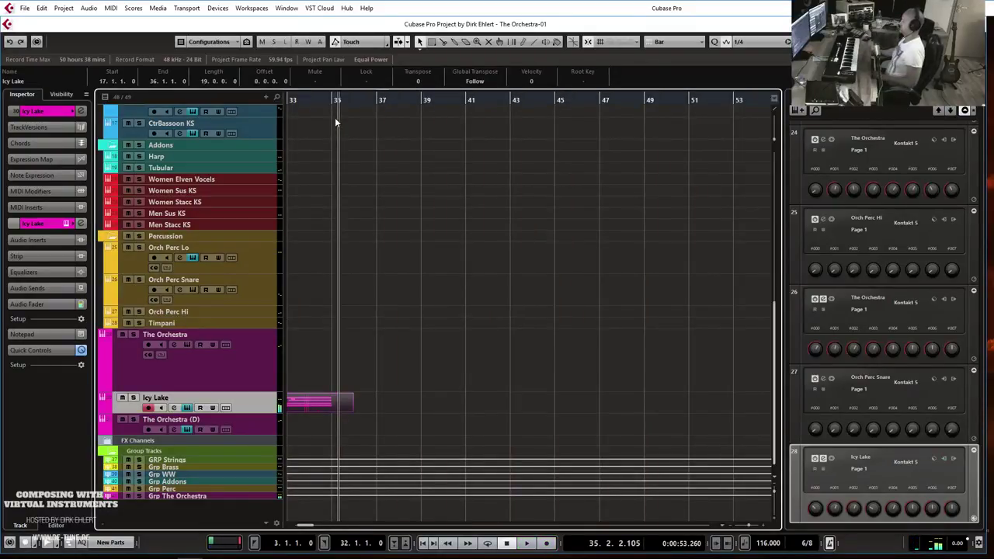
- Open the new Icy Lake part, delete the stray short notes near bars 31 and 33 and quantize the notes to 1/4
{"action": "scroll", "coordinate": [450, 298], "scroll_direction": "left", "scroll_amount": 3}
{"action": "double_click", "coordinate": [414, 399]}
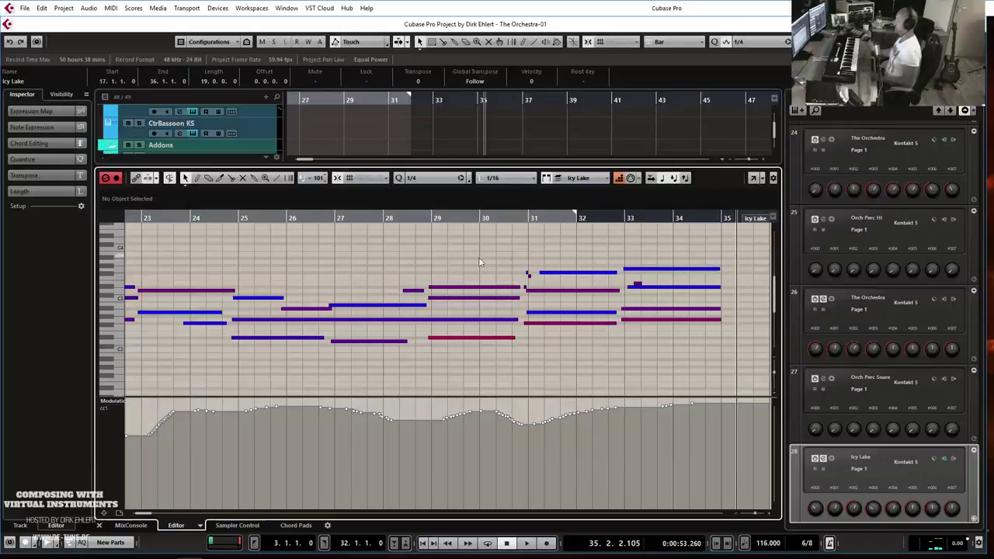
{"action": "left_click_drag", "start_coordinate": [535, 290], "coordinate": [534, 284]}
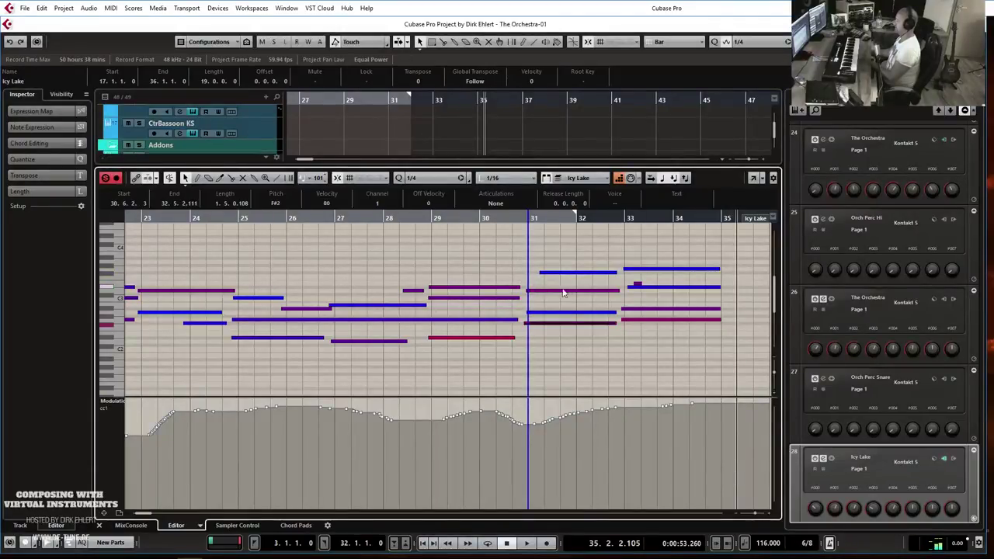
{"action": "key", "text": "Delete"}
{"action": "left_click", "coordinate": [638, 285]}
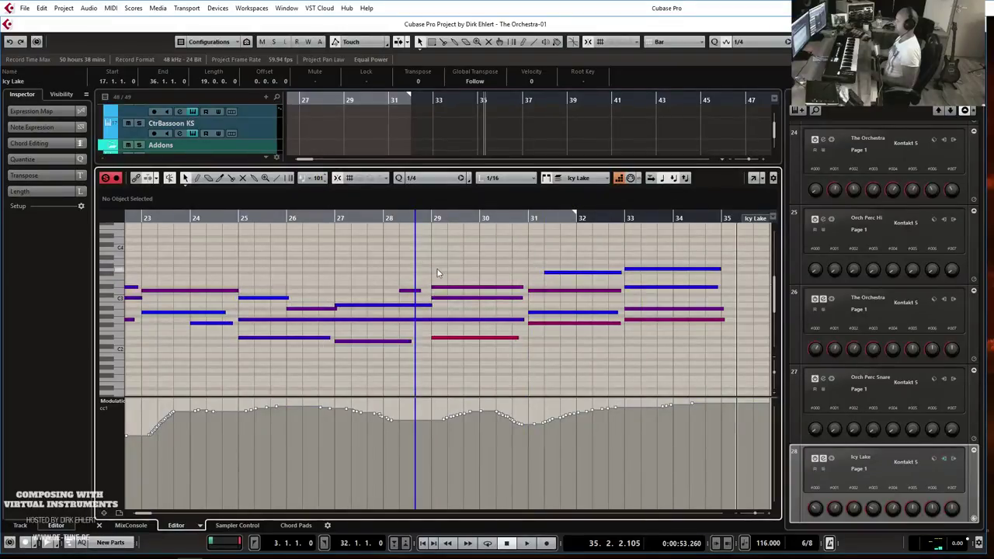
- Select the CL KS track and perform a cello line over the arrangement from bar 17 to about bar 35
{"action": "scroll", "coordinate": [439, 272], "scroll_direction": "left", "scroll_amount": 6}
{"action": "key", "text": "Return"}
{"action": "scroll", "coordinate": [519, 268], "scroll_direction": "left", "scroll_amount": 1}
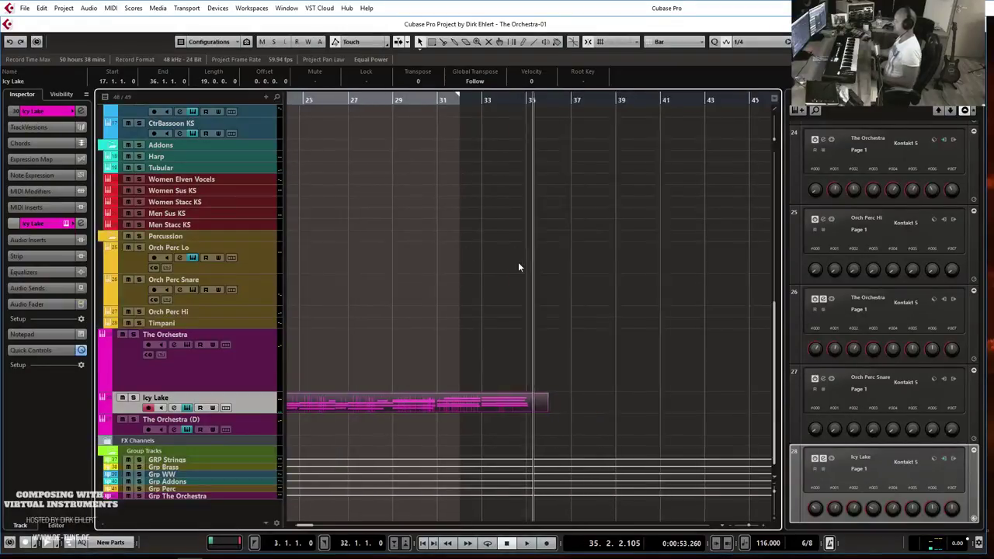
{"action": "scroll", "coordinate": [519, 267], "scroll_direction": "left", "scroll_amount": 3}
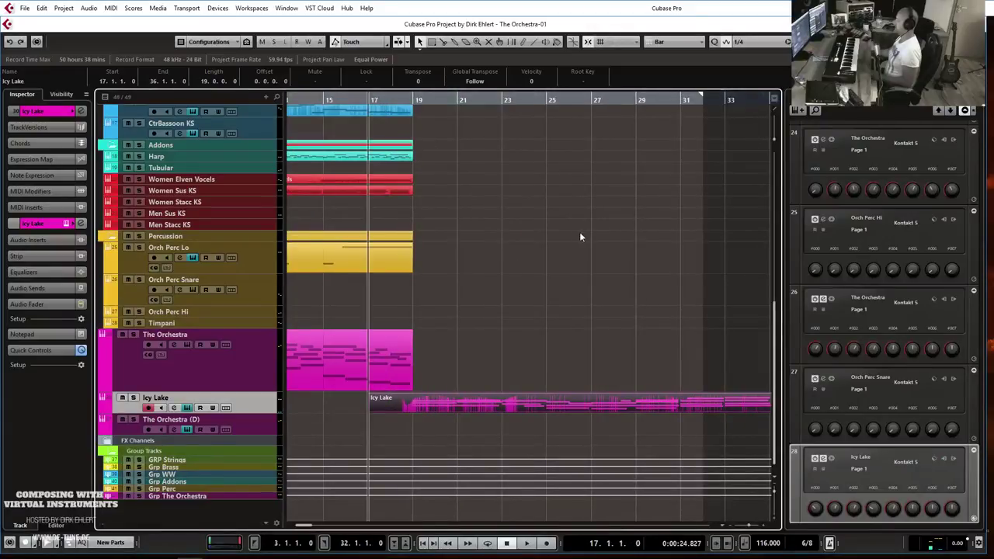
{"action": "scroll", "coordinate": [579, 231], "scroll_direction": "up", "scroll_amount": 10}
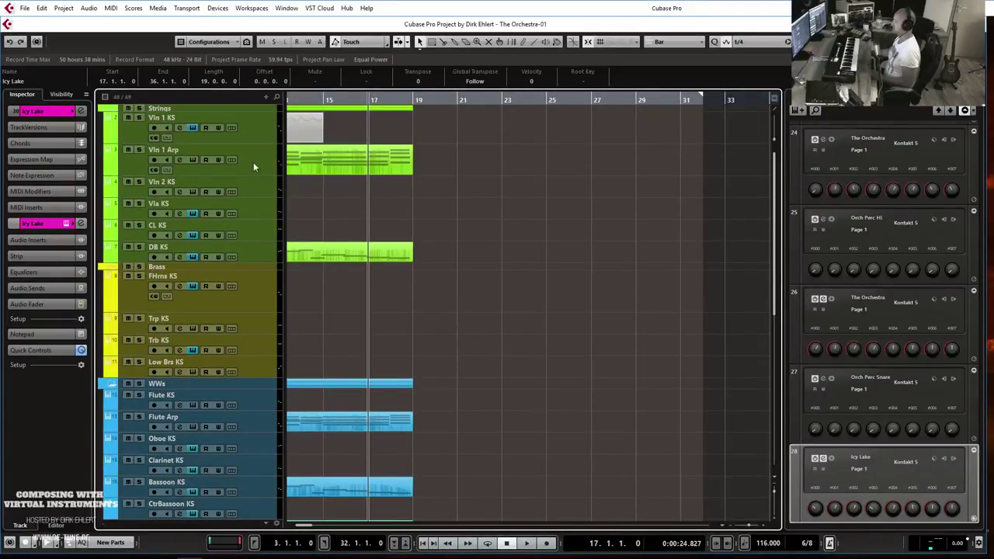
{"action": "left_click", "coordinate": [174, 226]}
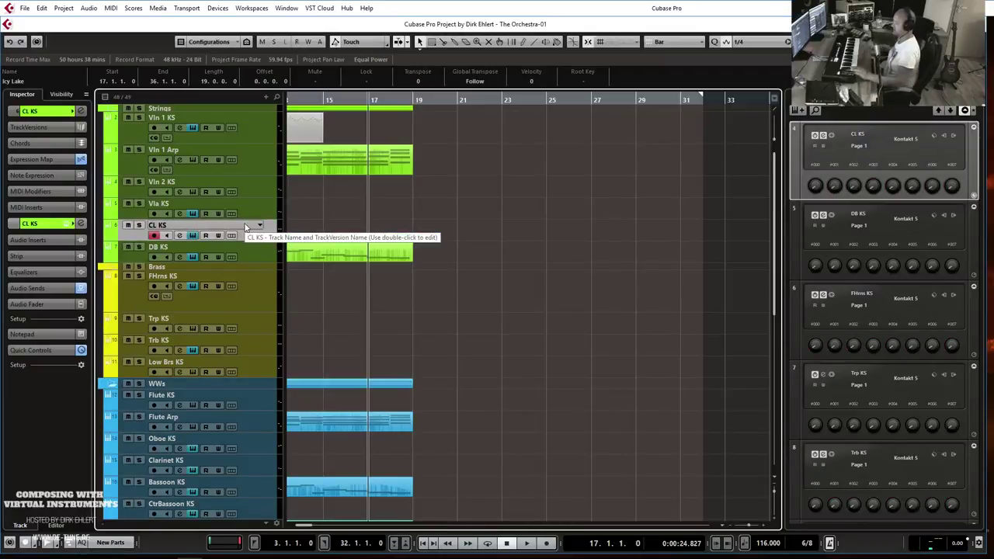
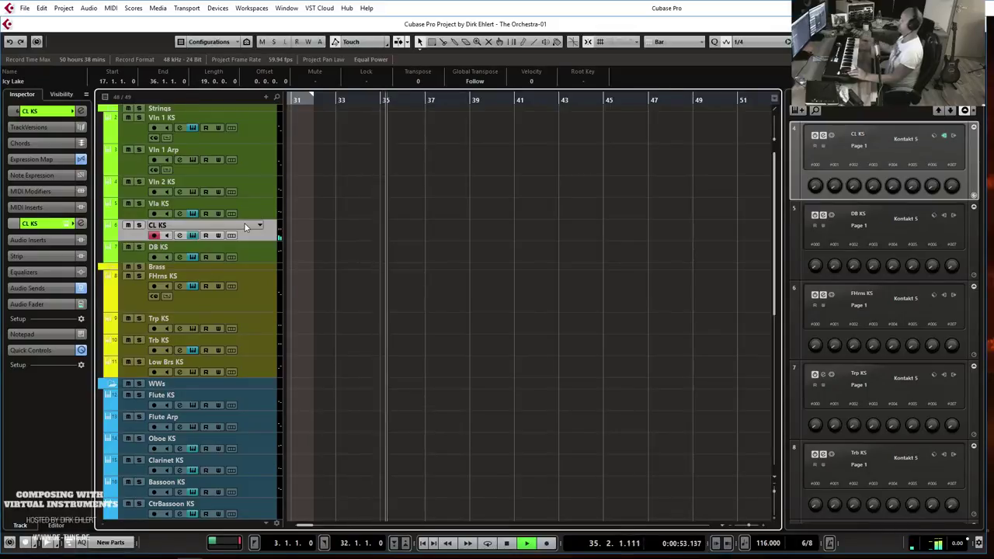
{"action": "key", "text": "space"}
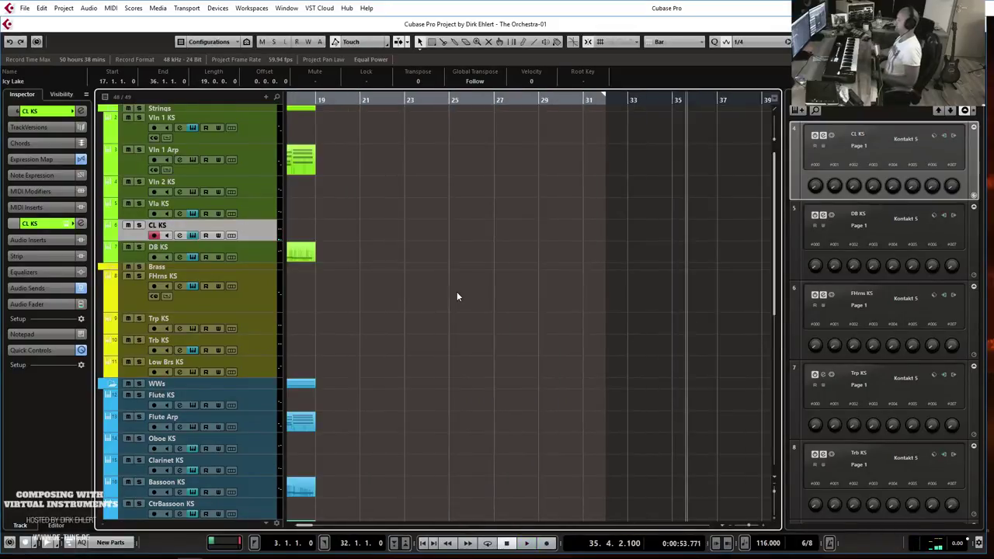
- Open the new CL KS part and quantize all its notes to 1/4
{"action": "left_click_drag", "start_coordinate": [454, 156], "coordinate": [500, 277]}
{"action": "key", "text": "Return"}
{"action": "scroll", "coordinate": [425, 297], "scroll_direction": "left", "scroll_amount": 3}
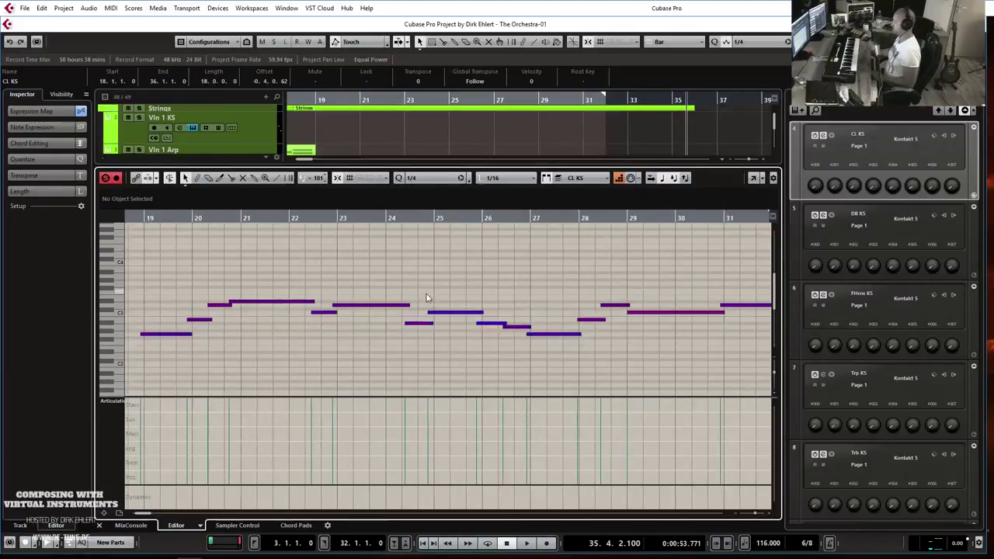
{"action": "key", "text": "ctrl+a"}
{"action": "key", "text": "q"}
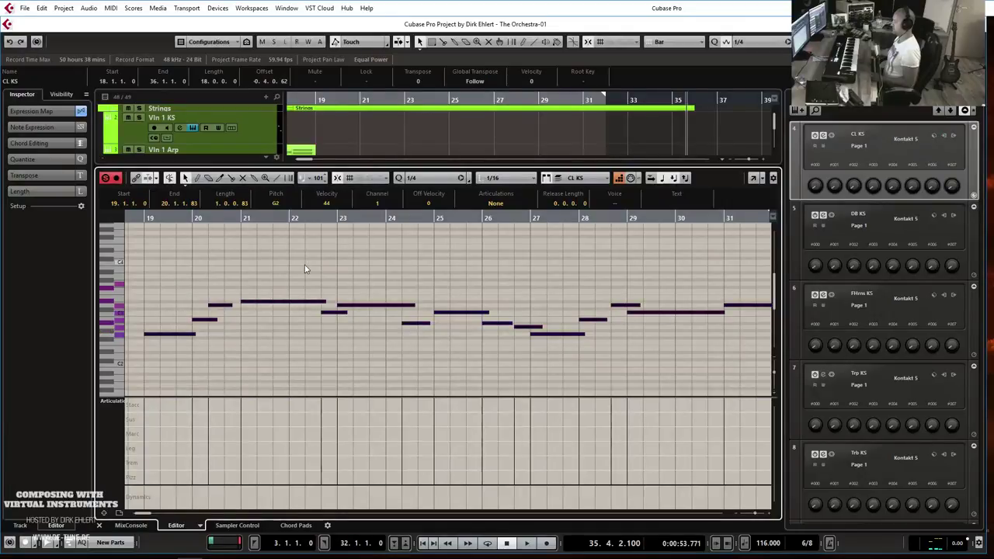
{"action": "left_click", "coordinate": [265, 266]}
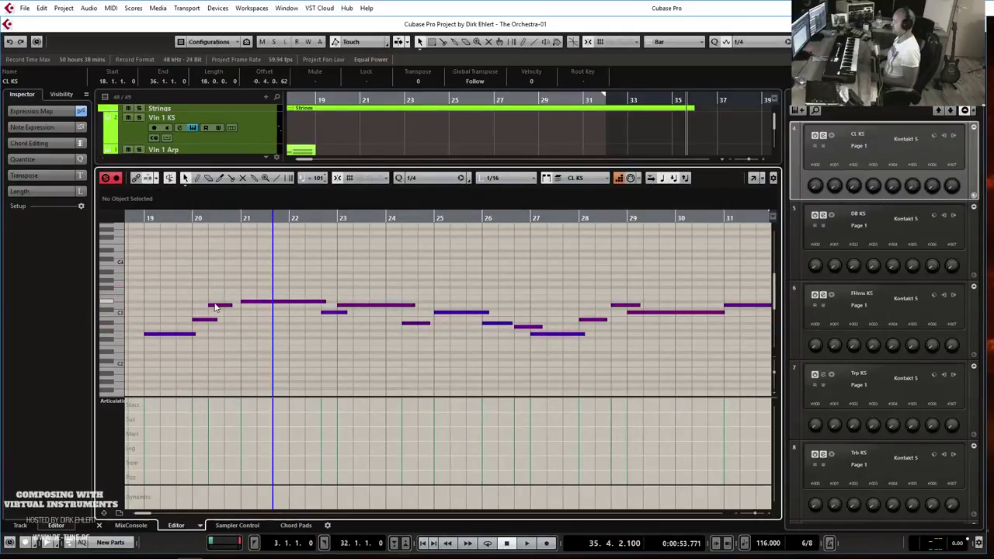
- Try a 1/8 quantize on the cello notes and move the short D3 note in bar 20 to 20.4.1
{"action": "left_click", "coordinate": [412, 178]}
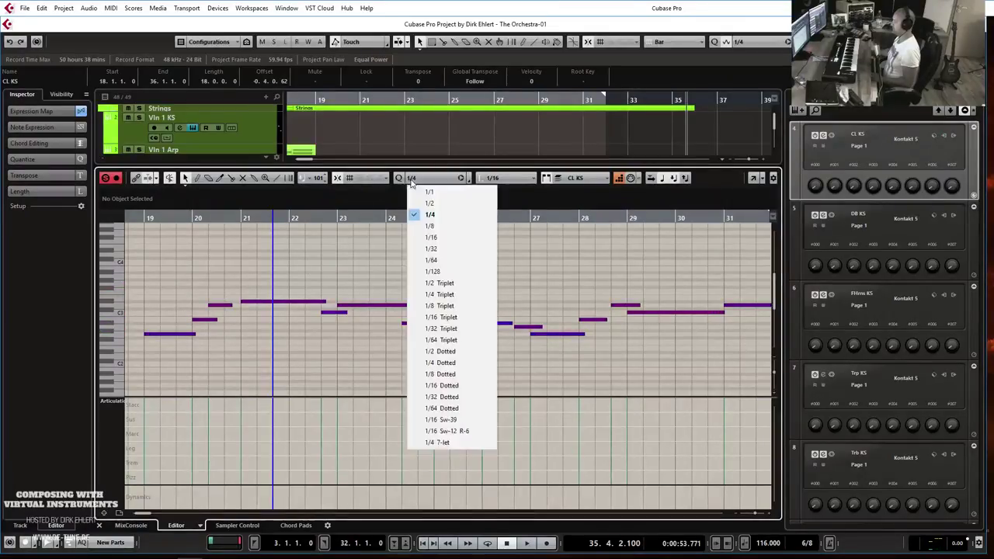
{"action": "left_click", "coordinate": [429, 227]}
{"action": "left_click", "coordinate": [353, 254]}
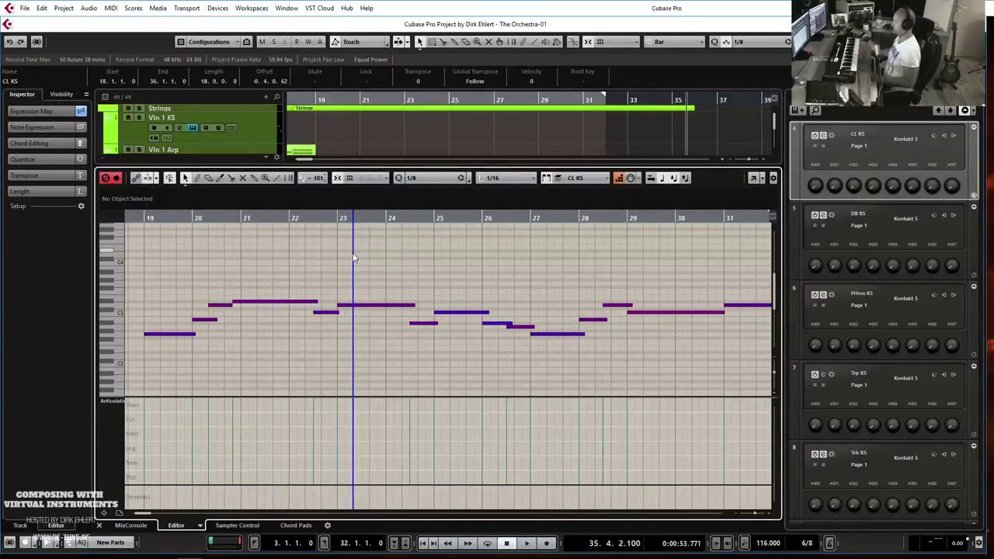
{"action": "key", "text": "q"}
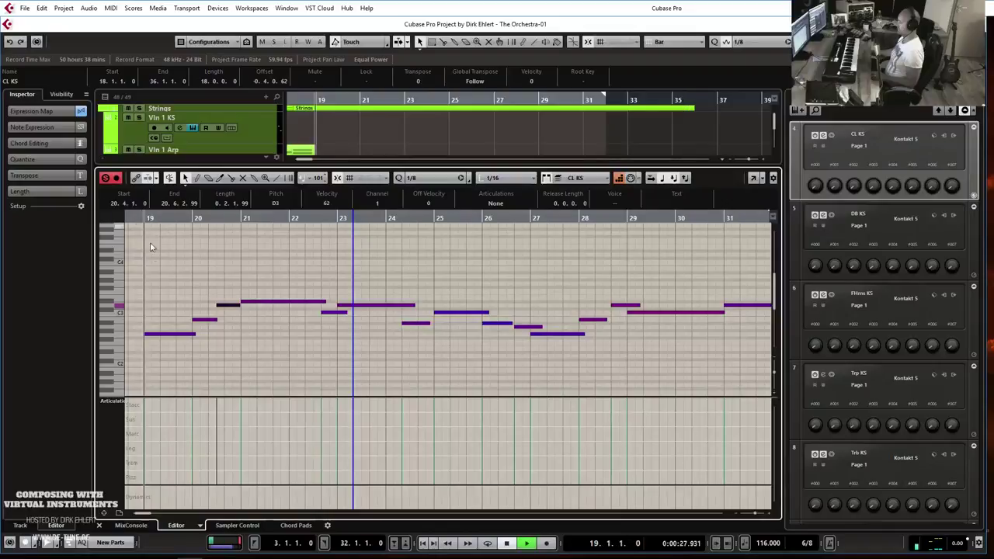
- Add a Leg articulation from bar 19 and trim the start of the CL KS part to bar 19
{"action": "left_click", "coordinate": [147, 447]}
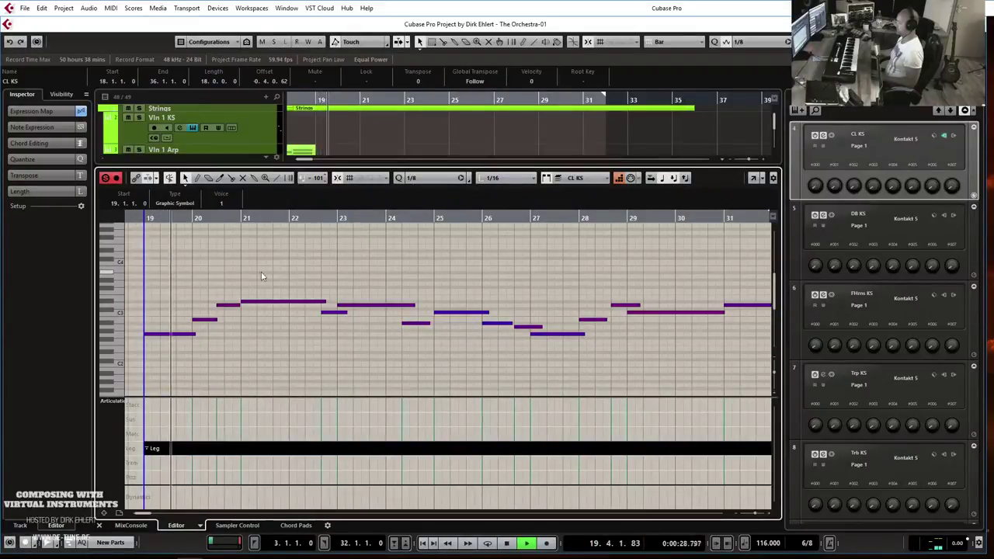
{"action": "scroll", "coordinate": [283, 272], "scroll_direction": "left", "scroll_amount": 3}
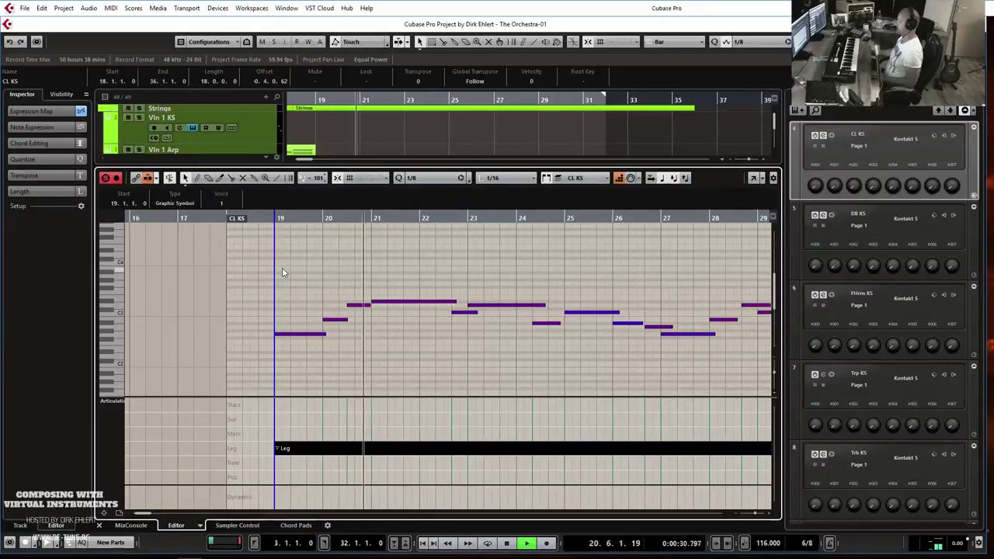
{"action": "left_click_drag", "start_coordinate": [230, 219], "coordinate": [275, 219]}
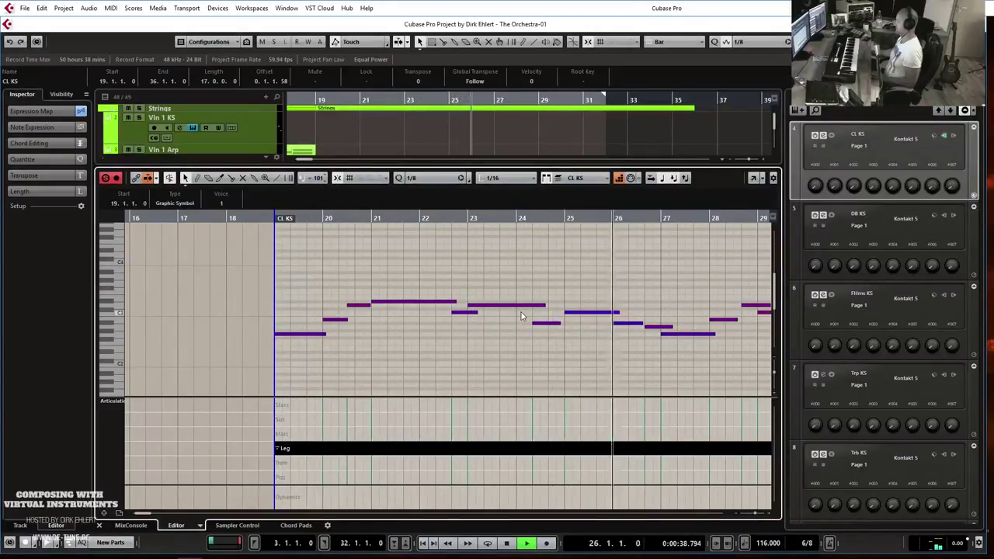
{"action": "key", "text": "space"}
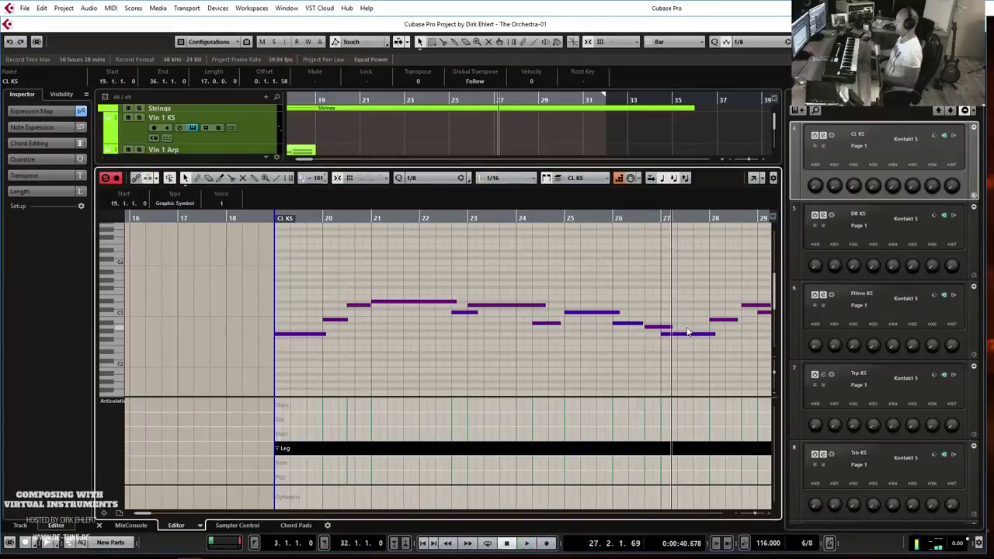
- Raise the cello note at bar 27 to B2 and extend it to 28.3.2 in place of the following note
{"action": "left_click", "coordinate": [687, 333]}
{"action": "key", "text": "Up"}
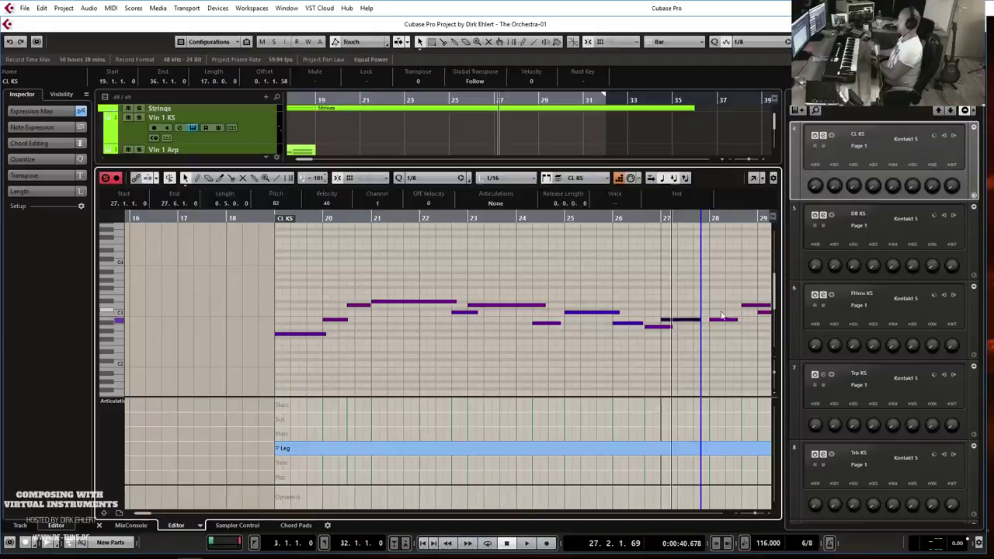
{"action": "key", "text": "space"}
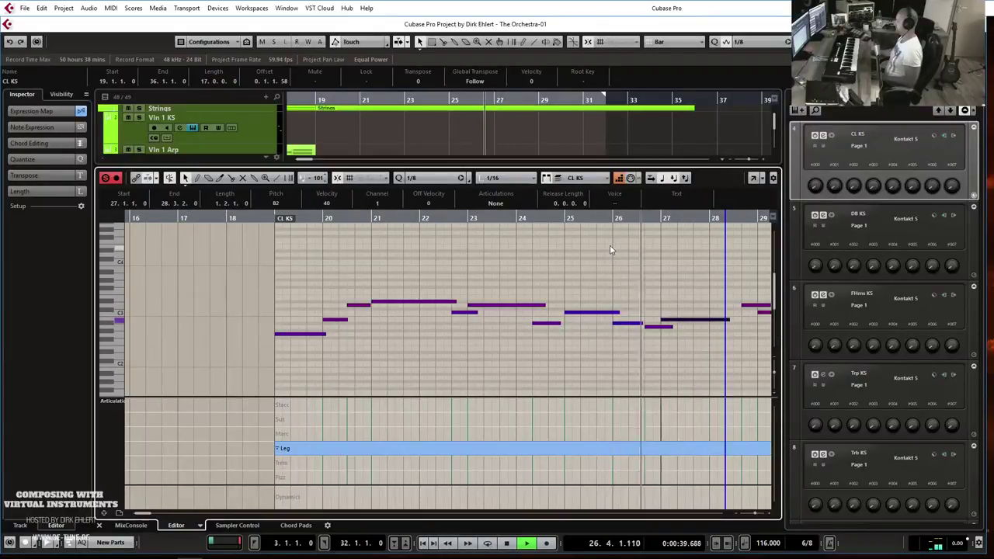
{"action": "key", "text": "space"}
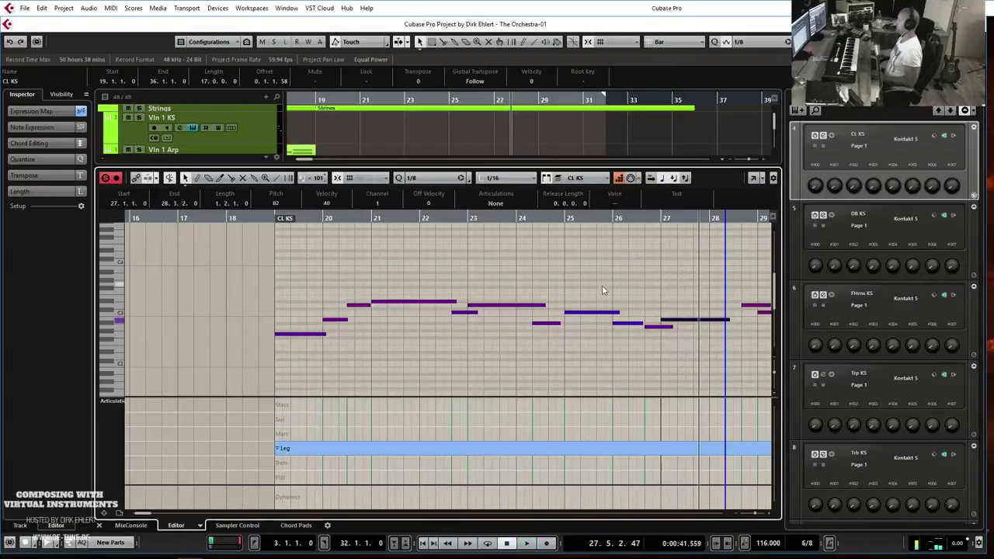
- Play the cello line from bar 19 and lower the A#2 note at 24.3 to A2
{"action": "left_click", "coordinate": [260, 217]}
{"action": "key", "text": "space"}
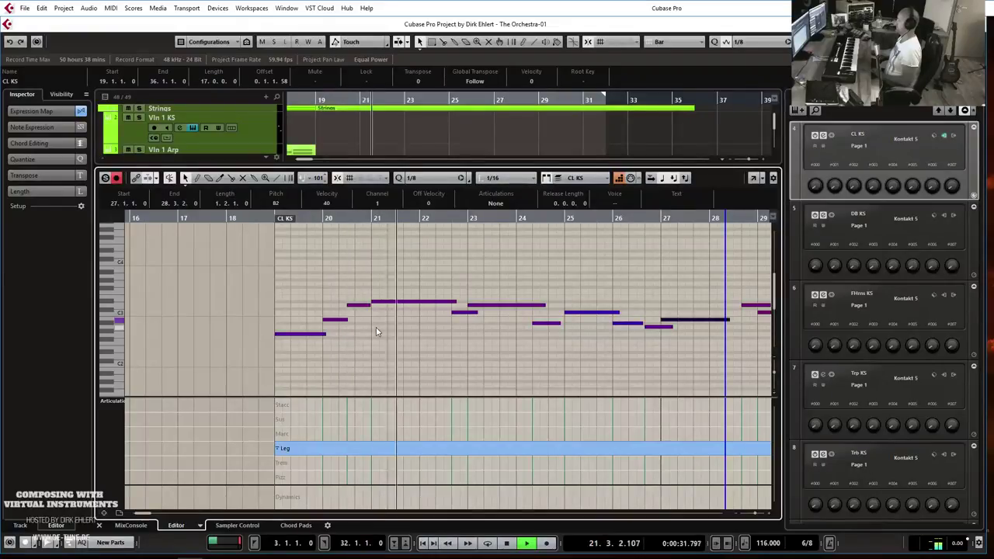
{"action": "key", "text": "h"}
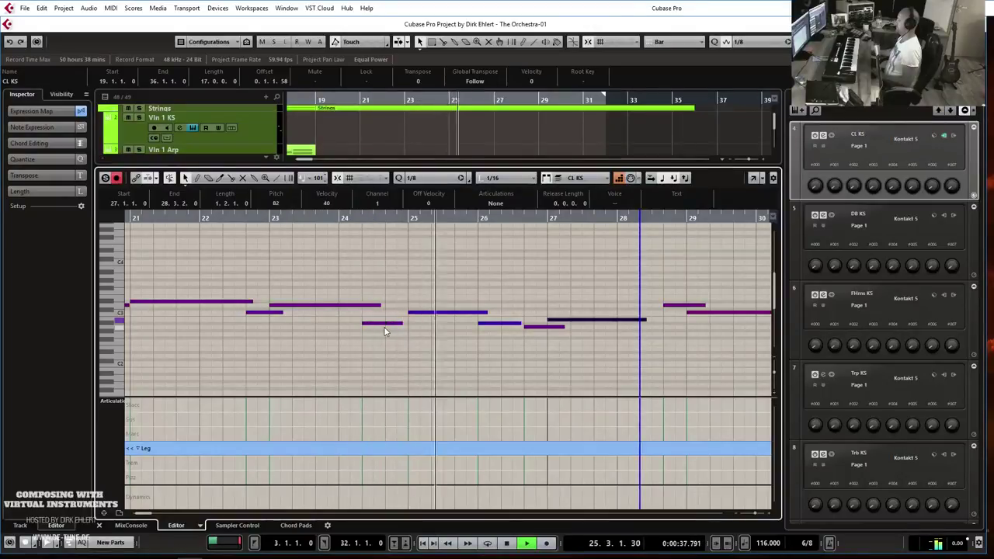
{"action": "key", "text": "space"}
{"action": "left_click", "coordinate": [369, 322]}
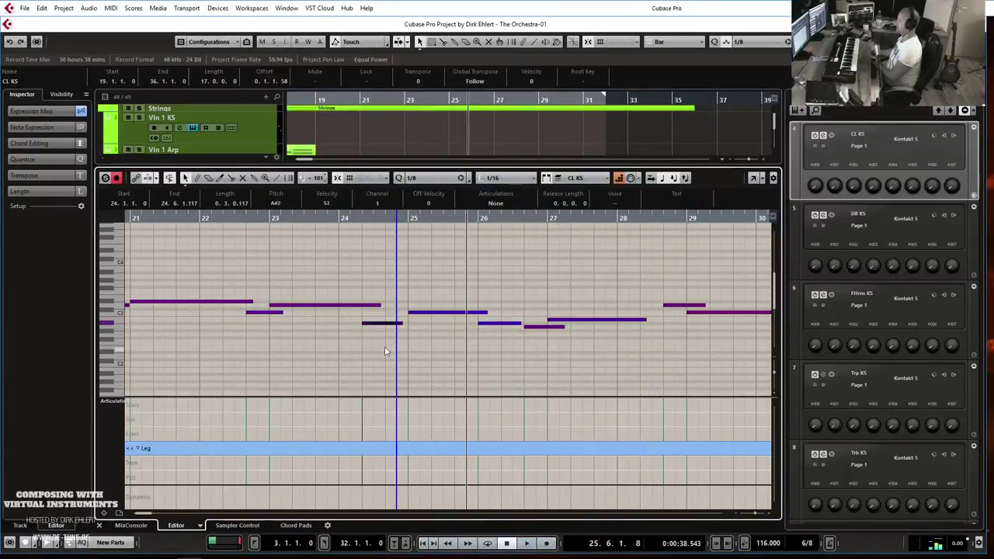
{"action": "key", "text": "Down"}
- Lengthen the A2 note from bar 24 into bar 25 and start the last note of bar 26 at beat 4
{"action": "key", "text": "space"}
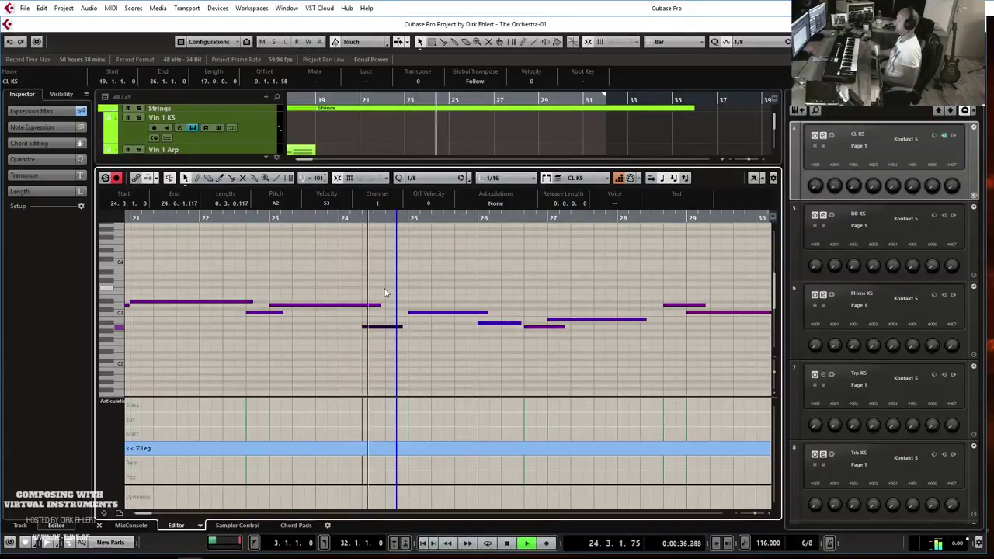
{"action": "key", "text": "g"}
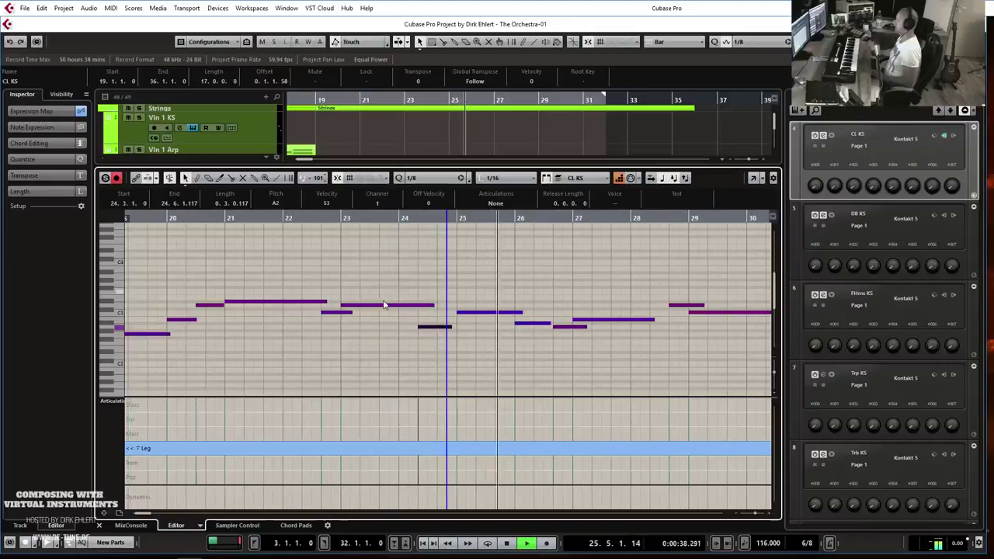
{"action": "left_click_drag", "start_coordinate": [451, 327], "coordinate": [466, 328]}
{"action": "left_click_drag", "start_coordinate": [554, 328], "coordinate": [543, 323]}
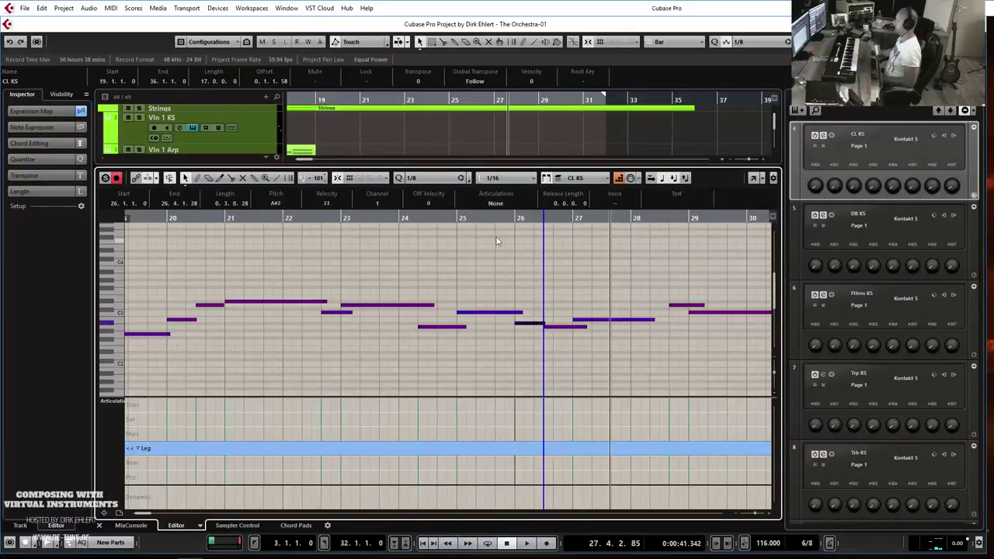
- Switch to the Icy Lake part and shorten its C3 note at bar 25 to end at bar 26
{"action": "left_click", "coordinate": [474, 216]}
{"action": "left_click", "coordinate": [475, 220]}
{"action": "key", "text": "Return"}
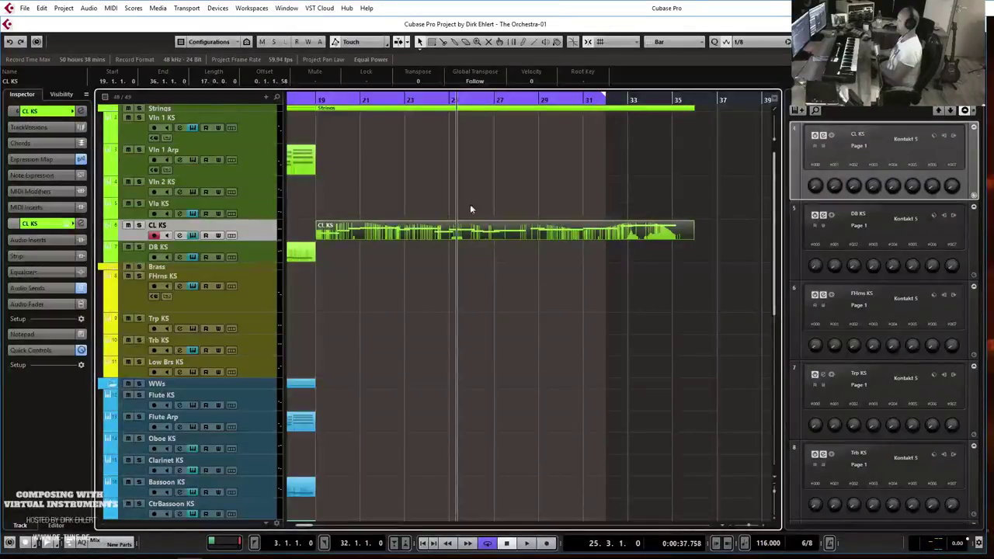
{"action": "scroll", "coordinate": [469, 207], "scroll_direction": "down", "scroll_amount": 5}
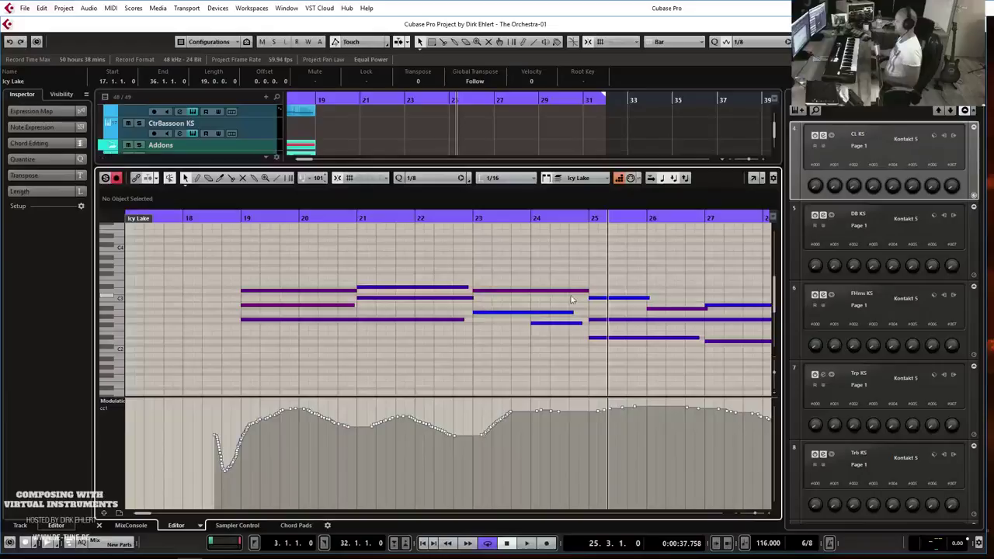
{"action": "scroll", "coordinate": [642, 289], "scroll_direction": "right", "scroll_amount": 2}
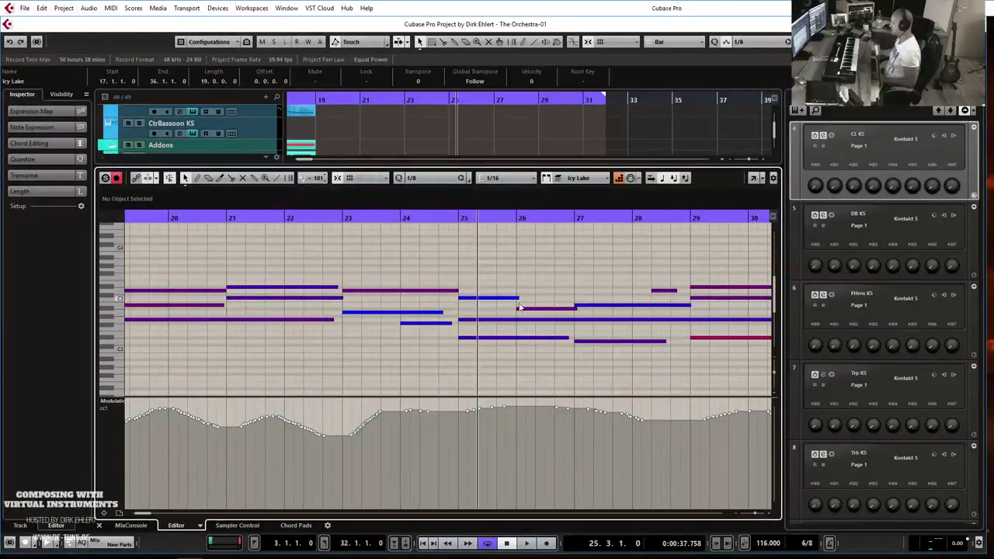
{"action": "left_click", "coordinate": [516, 299]}
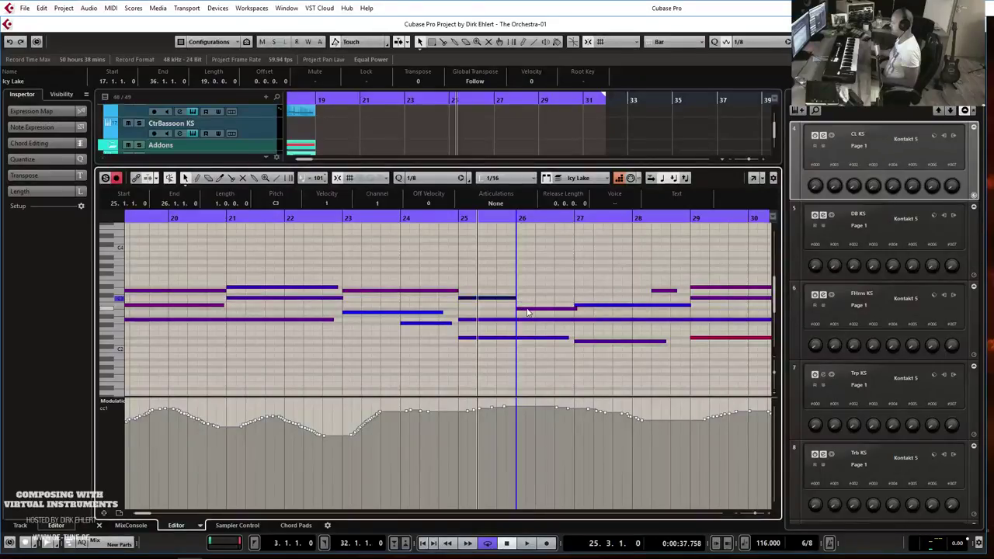
- Shorten the Icy Lake A#2 note starting at bar 26 to end at 26.6.2, and play back the passage
{"action": "key", "text": "space"}
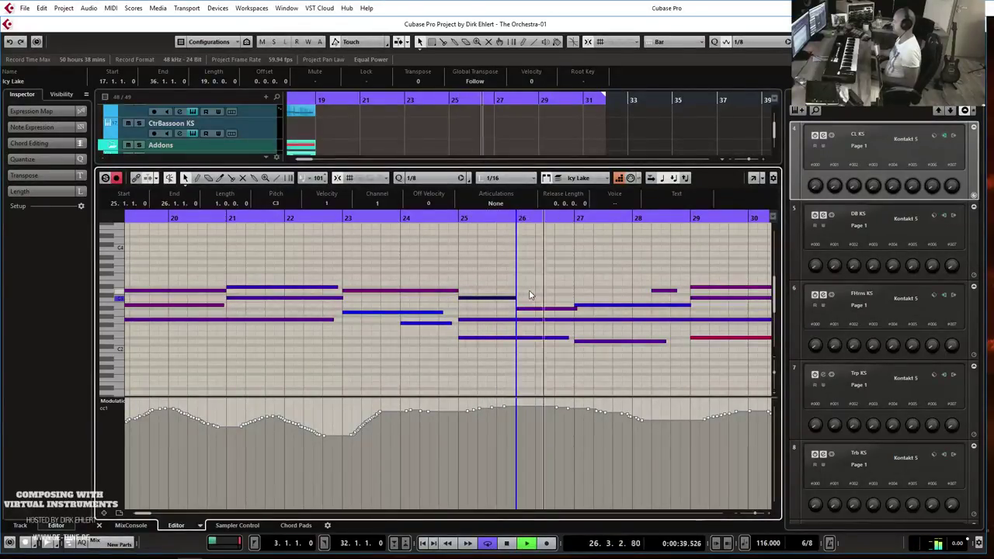
{"action": "key", "text": "space"}
{"action": "left_click_drag", "start_coordinate": [576, 309], "coordinate": [572, 314]}
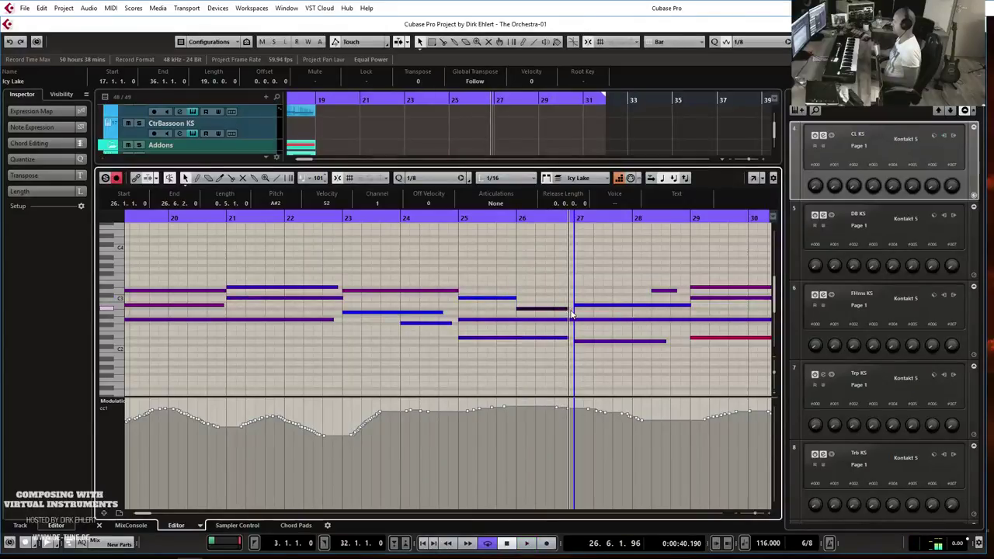
{"action": "key", "text": "space"}
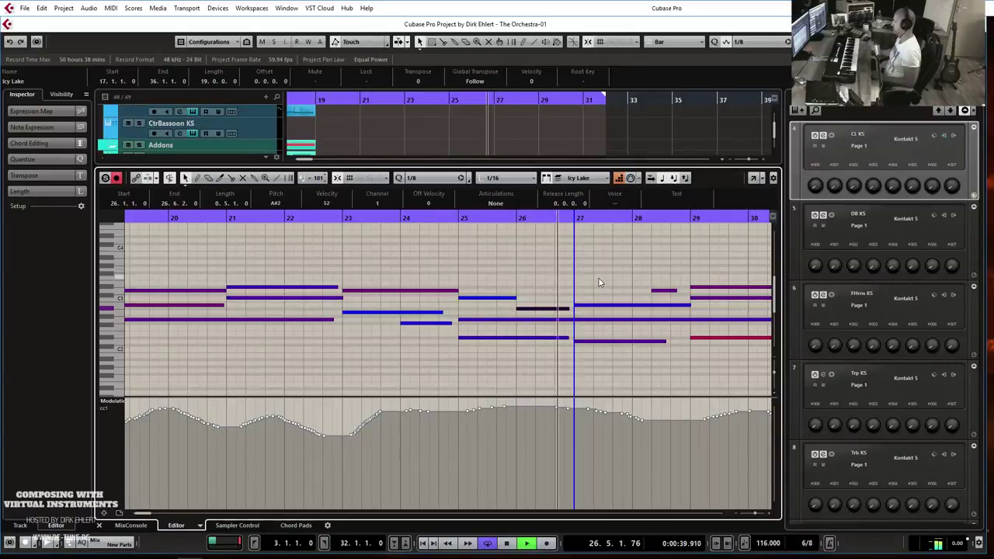
{"action": "key", "text": "space"}
- Split the Icy Lake A#2 note at 26.4, lower its second half to A2 and play the passage from bar 25
{"action": "left_click", "coordinate": [547, 312]}
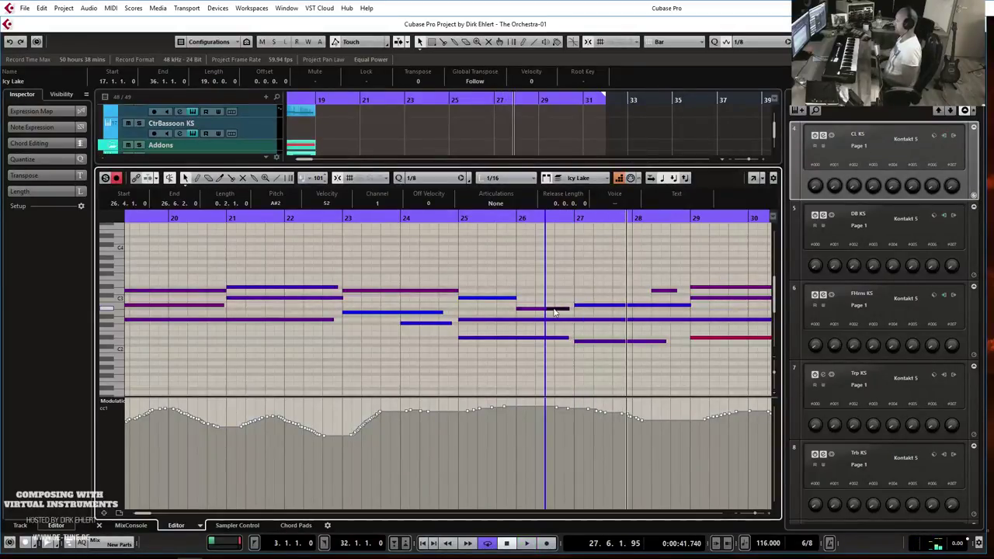
{"action": "key", "text": "Down"}
{"action": "left_click", "coordinate": [462, 218]}
{"action": "key", "text": "space"}
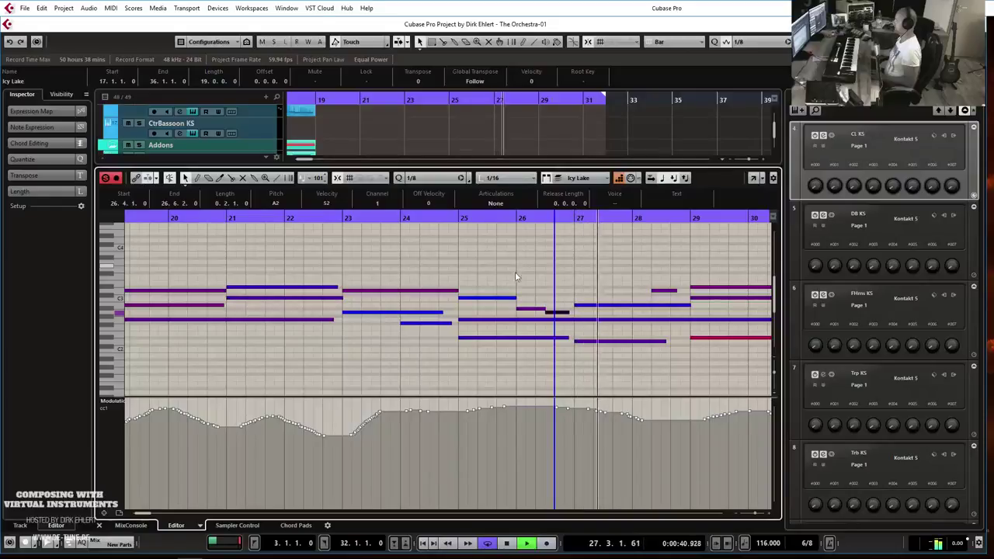
{"action": "left_click", "coordinate": [587, 349]}
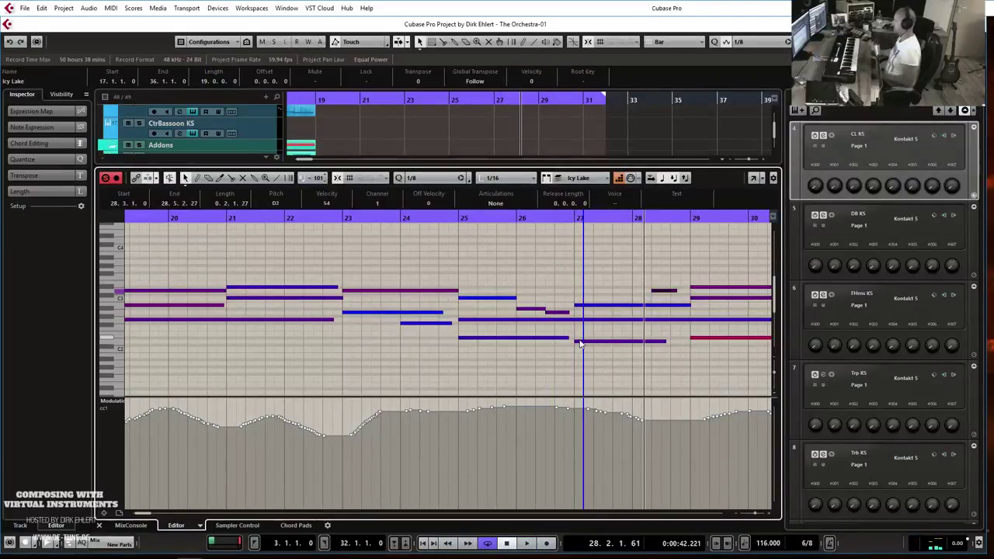
- Copy the lowest Icy Lake note at bar 27 down to G1 and play back the passage
{"action": "left_click_drag", "start_coordinate": [584, 345], "coordinate": [584, 372]}
{"action": "key", "text": "space"}
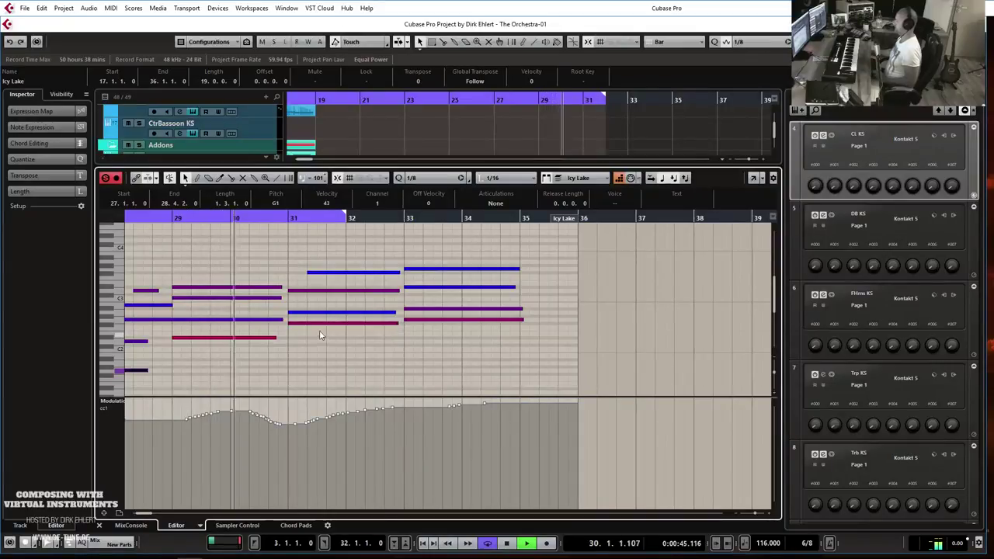
{"action": "key", "text": "space"}
- Close the note editor and check the arrangement's duration by showing the ruler in seconds, returning it to bars and beats
{"action": "key", "text": "ctrl+e"}
{"action": "scroll", "coordinate": [535, 326], "scroll_direction": "left", "scroll_amount": 5}
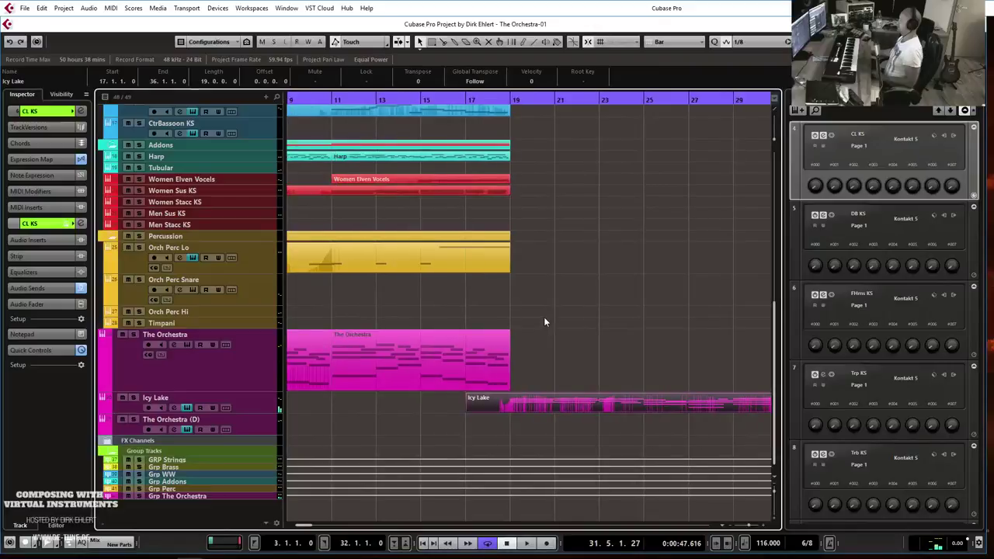
{"action": "key", "text": "g"}
{"action": "key", "text": "g"}
{"action": "key", "text": "g"}
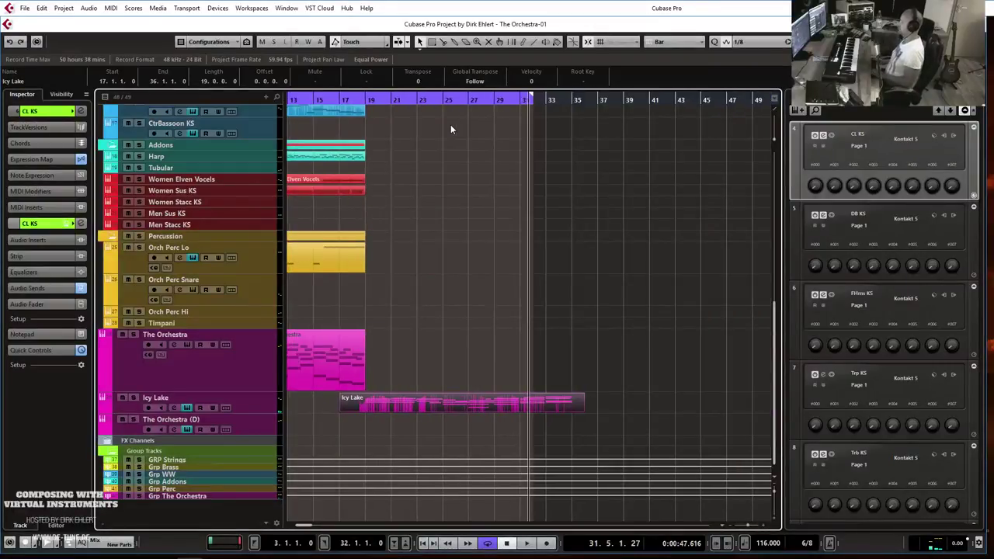
{"action": "right_click", "coordinate": [519, 98]}
{"action": "left_click", "coordinate": [543, 114]}
{"action": "right_click", "coordinate": [506, 100]}
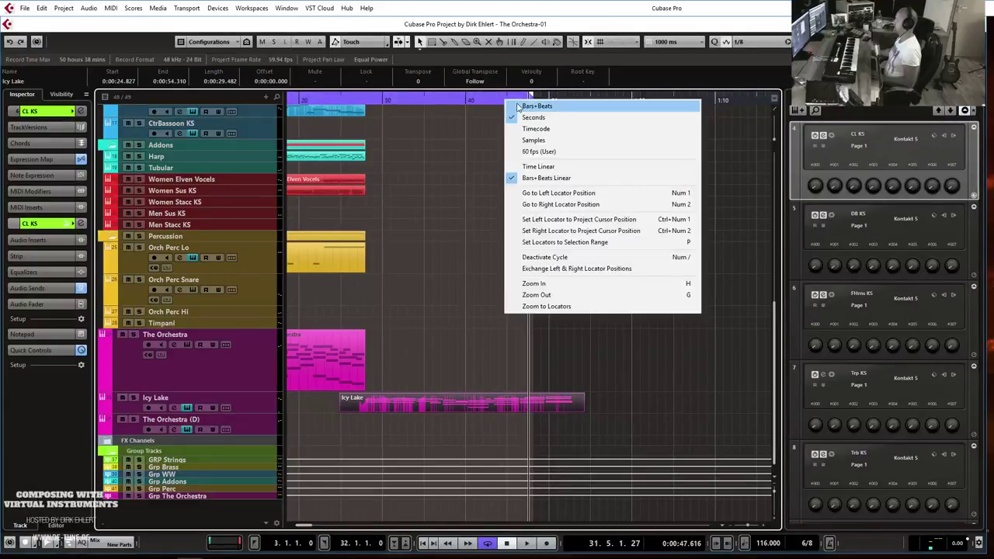
{"action": "left_click", "coordinate": [535, 105]}
- Play the whole arrangement from the left locator at bar 3 and deselect the Icy Lake part
{"action": "key", "text": "g"}
{"action": "key", "text": "g"}
{"action": "key", "text": "KP_1"}
{"action": "key", "text": "g"}
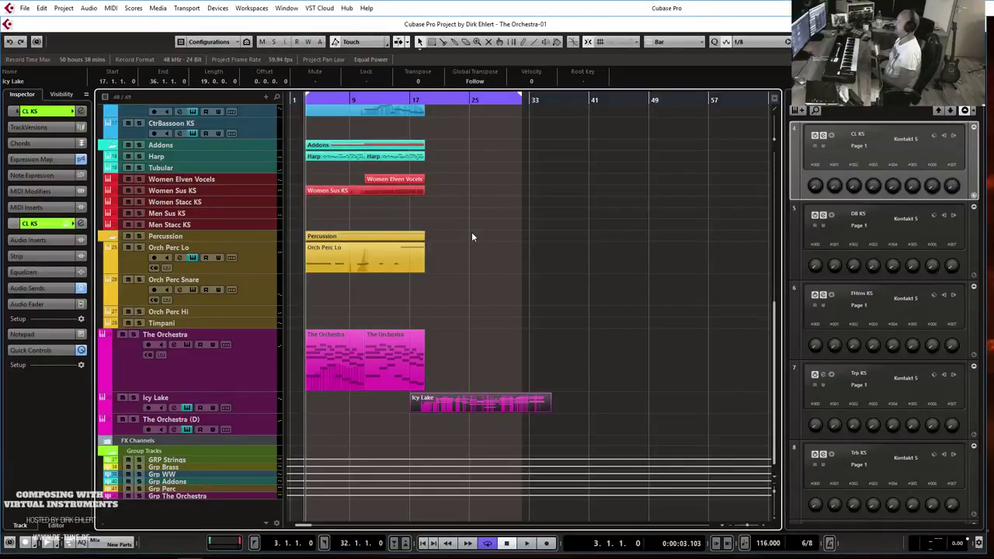
{"action": "key", "text": "space"}
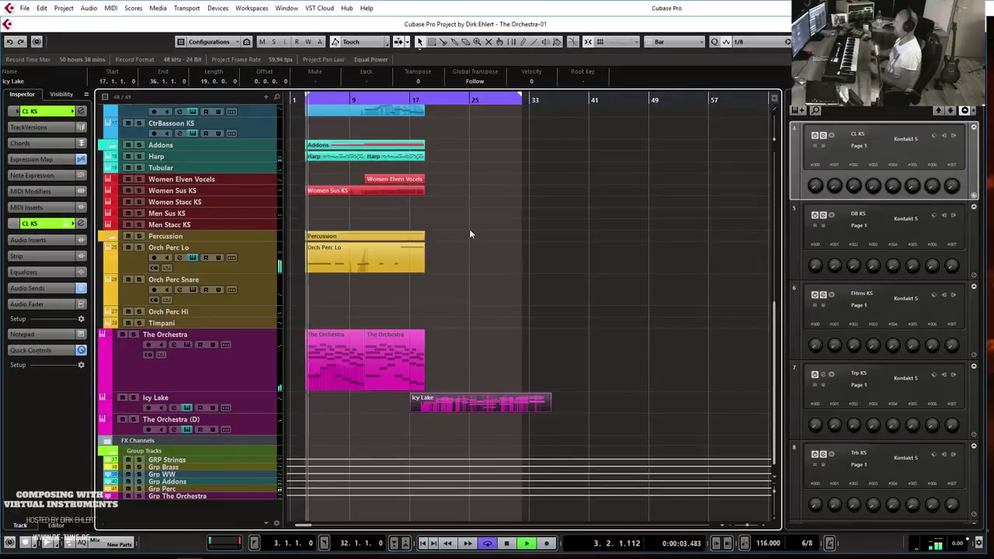
{"action": "scroll", "coordinate": [484, 225], "scroll_direction": "up", "scroll_amount": 5}
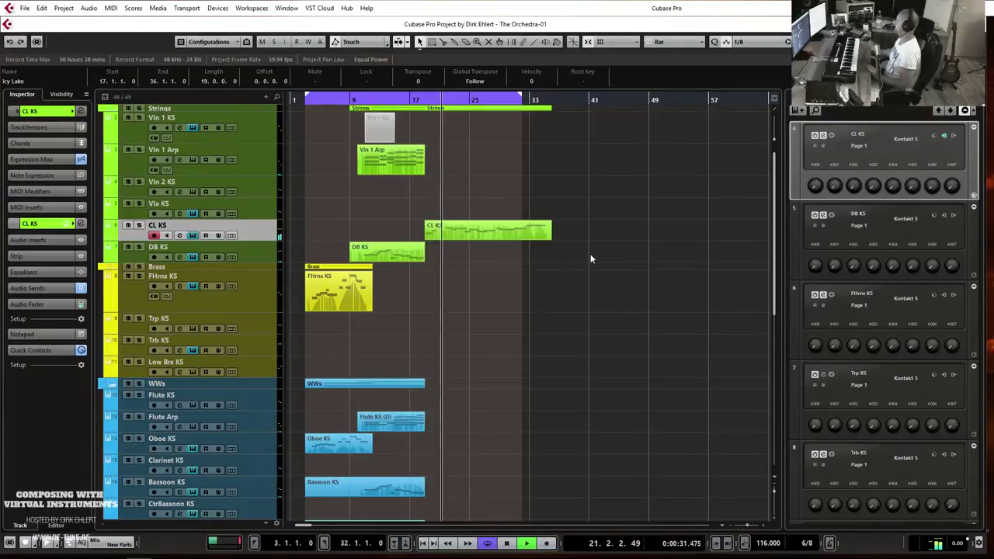
{"action": "left_click", "coordinate": [597, 232]}
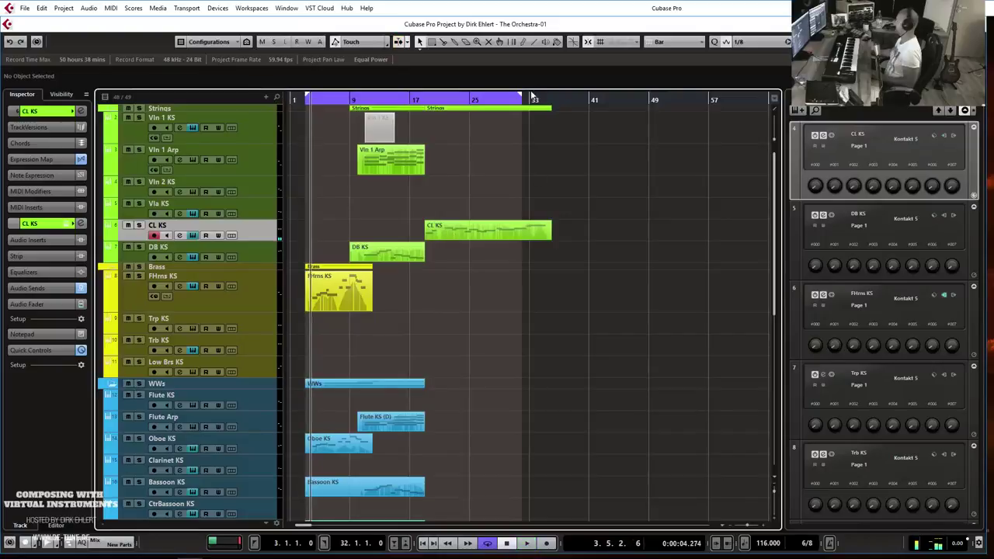
- Extend the cycle range to end at bar 40 and display the CL KS notes in an enlarged in-place editor
{"action": "left_click_drag", "start_coordinate": [523, 98], "coordinate": [582, 97]}
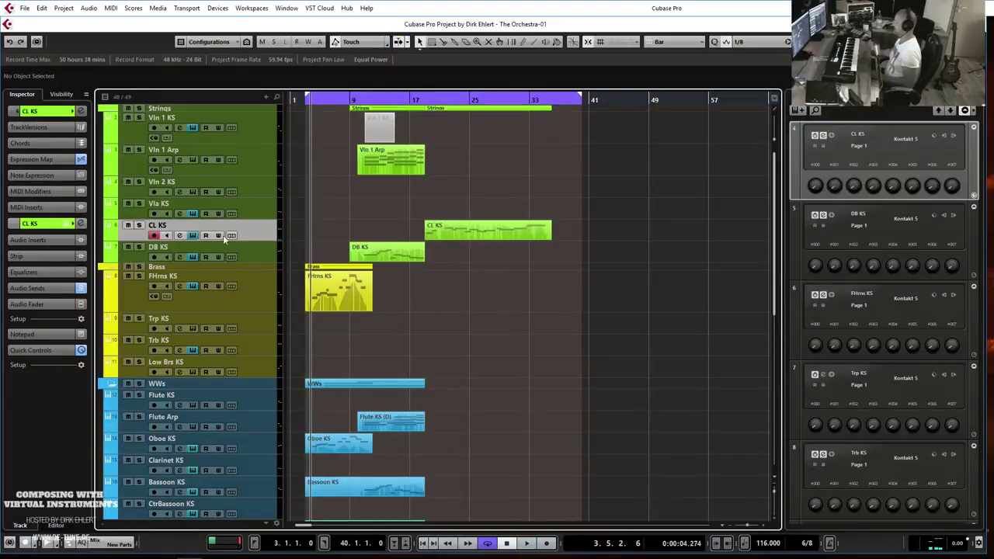
{"action": "left_click", "coordinate": [180, 205]}
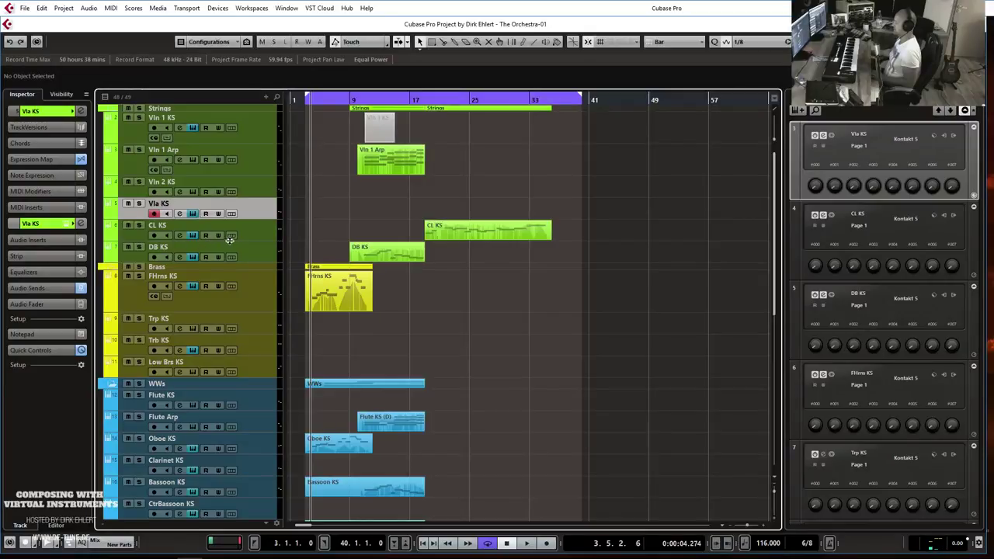
{"action": "left_click", "coordinate": [144, 237]}
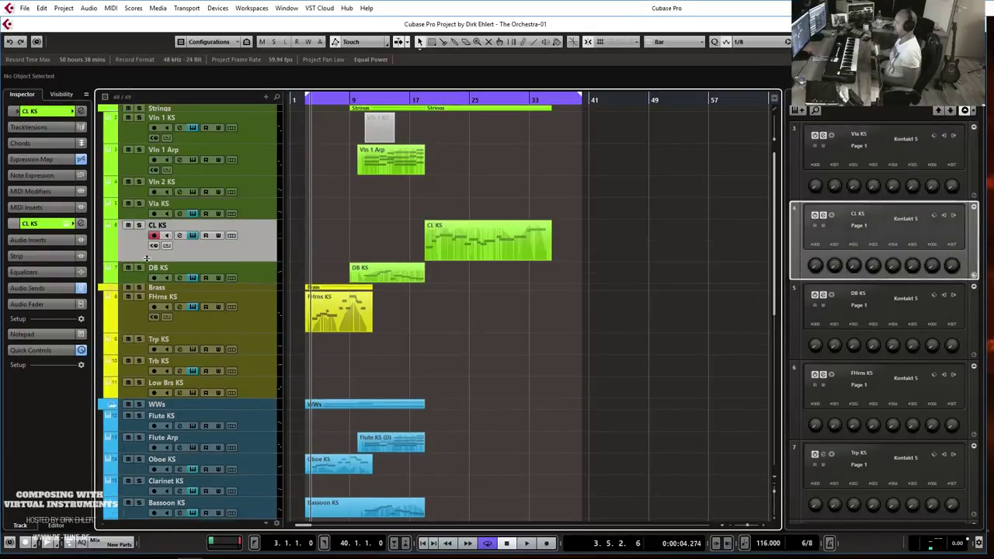
{"action": "left_click", "coordinate": [167, 246]}
{"action": "key", "text": "h"}
{"action": "key", "text": "h"}
{"action": "key", "text": "h"}
{"action": "key", "text": "h"}
{"action": "key", "text": "h"}
{"action": "key", "text": "h"}
{"action": "key", "text": "h"}
{"action": "key", "text": "h"}
{"action": "key", "text": "h"}
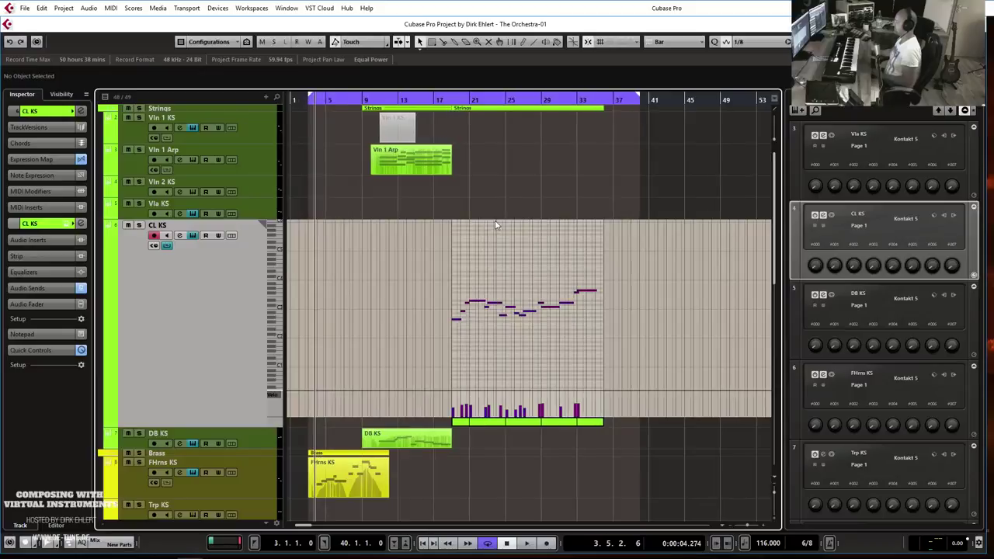
{"action": "key", "text": "h"}
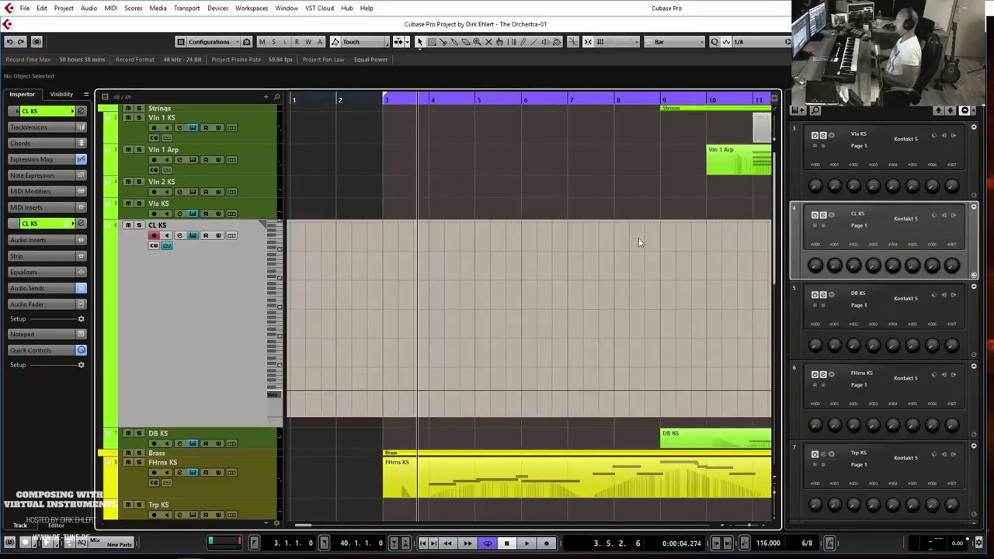
{"action": "scroll", "coordinate": [620, 245], "scroll_direction": "right", "scroll_amount": 7}
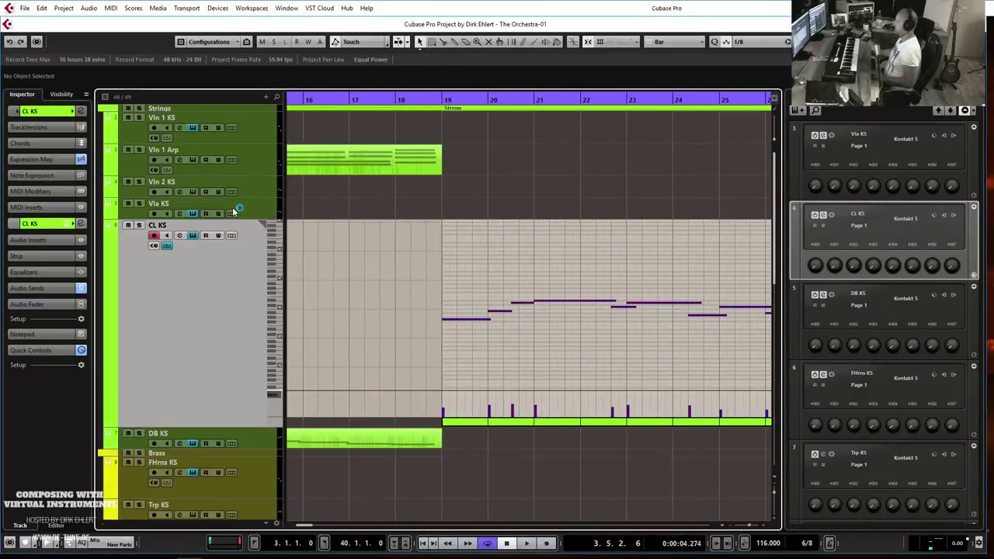
- Record a viola line on the Vla KS track from bar 17 to about bar 35, using the cello notes as reference
{"action": "left_click", "coordinate": [233, 208]}
{"action": "left_click", "coordinate": [391, 100]}
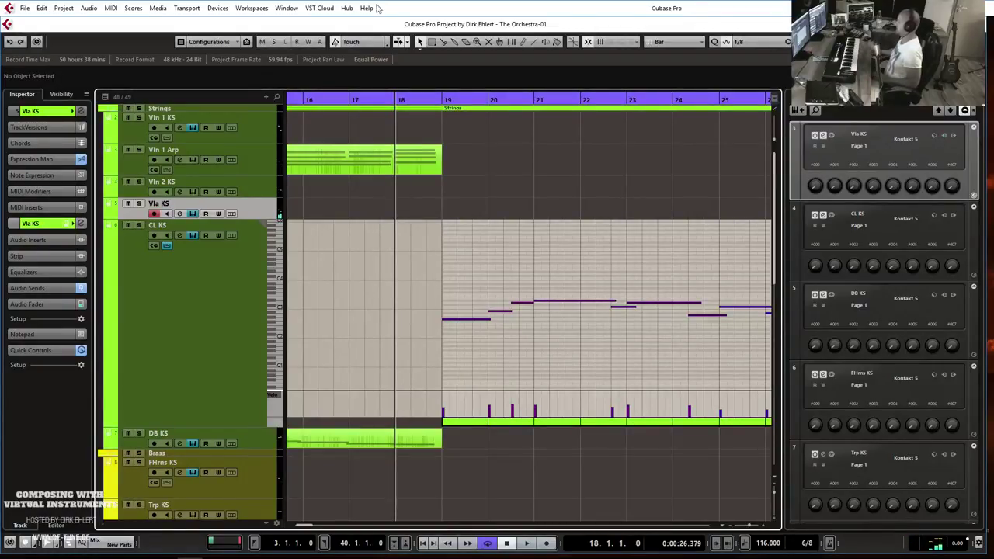
{"action": "scroll", "coordinate": [544, 215], "scroll_direction": "right", "scroll_amount": 3}
{"action": "scroll", "coordinate": [543, 214], "scroll_direction": "right", "scroll_amount": 1}
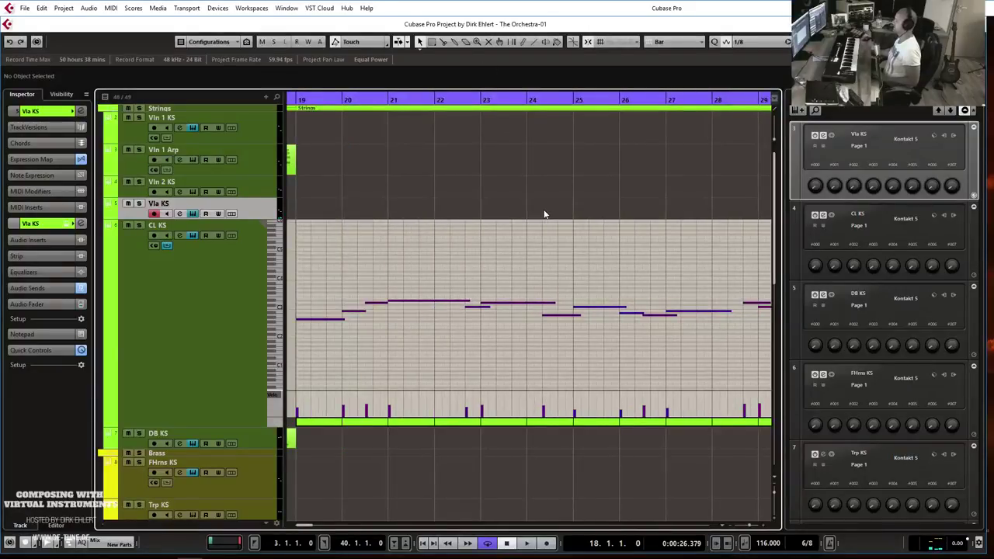
{"action": "key", "text": "g"}
{"action": "key", "text": "g"}
{"action": "key", "text": "g"}
{"action": "key", "text": "g"}
{"action": "scroll", "coordinate": [616, 215], "scroll_direction": "right", "scroll_amount": 4}
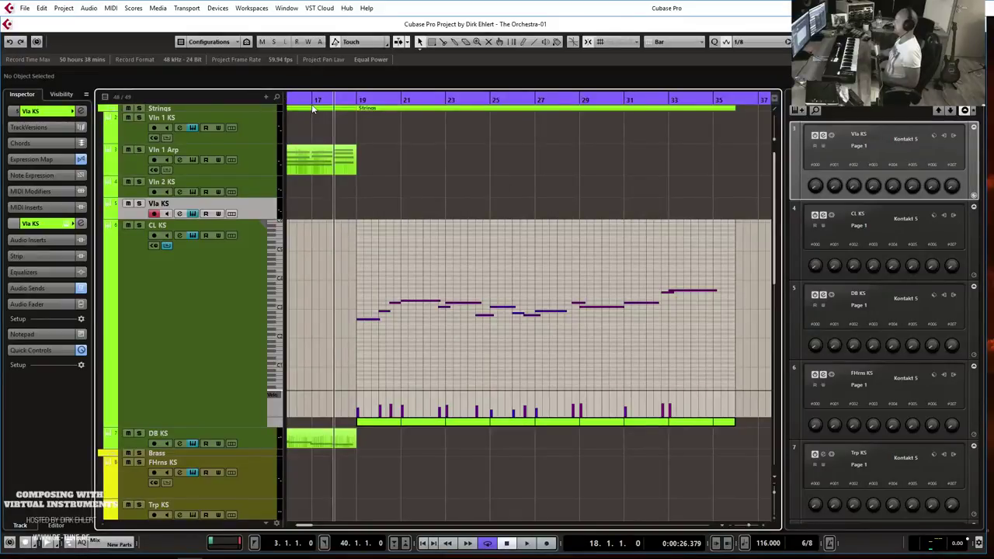
{"action": "left_click", "coordinate": [312, 99]}
{"action": "left_click", "coordinate": [214, 206]}
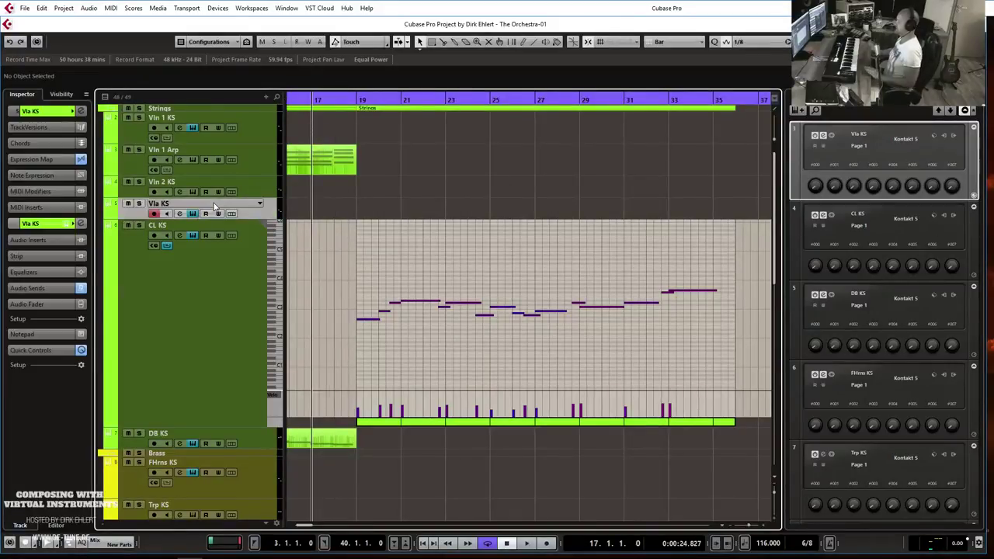
{"action": "key", "text": "KP_Multiply"}
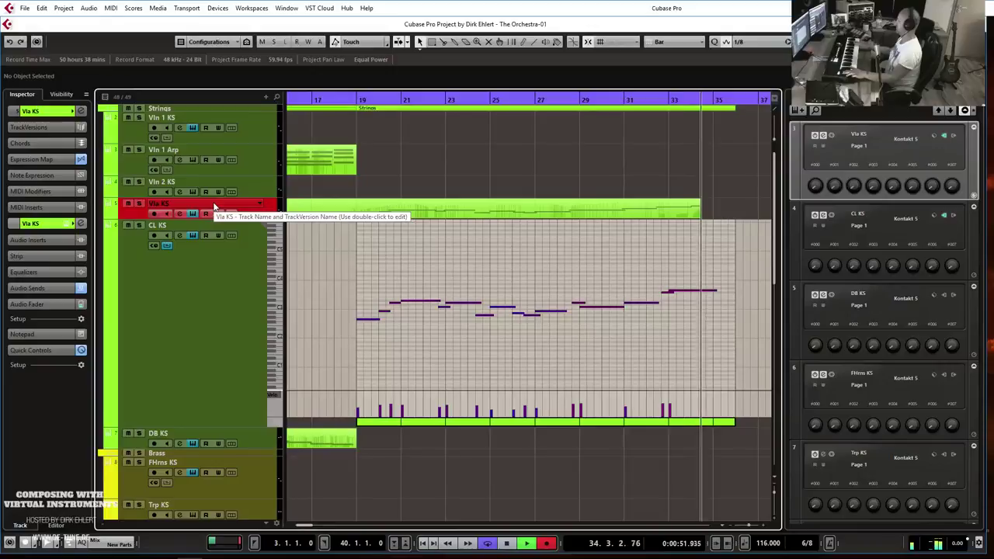
{"action": "key", "text": "space"}
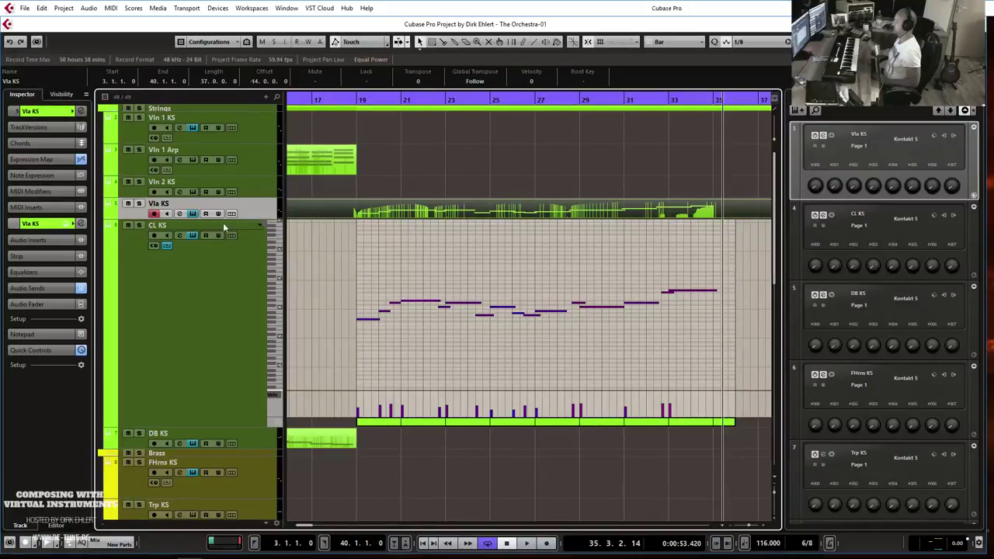
- Enlarge the Vla KS track, close the in-place CL KS view and open both parts together in the note editor
{"action": "left_click_drag", "start_coordinate": [226, 220], "coordinate": [225, 240]}
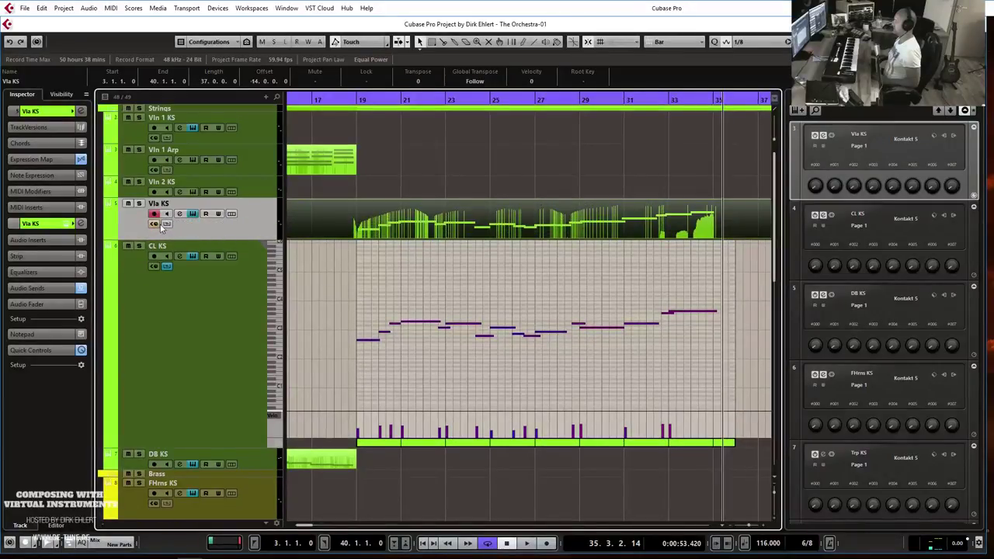
{"action": "left_click", "coordinate": [167, 266]}
{"action": "left_click_drag", "start_coordinate": [464, 194], "coordinate": [416, 326]}
{"action": "key", "text": "Return"}
{"action": "scroll", "coordinate": [396, 310], "scroll_direction": "left", "scroll_amount": 5}
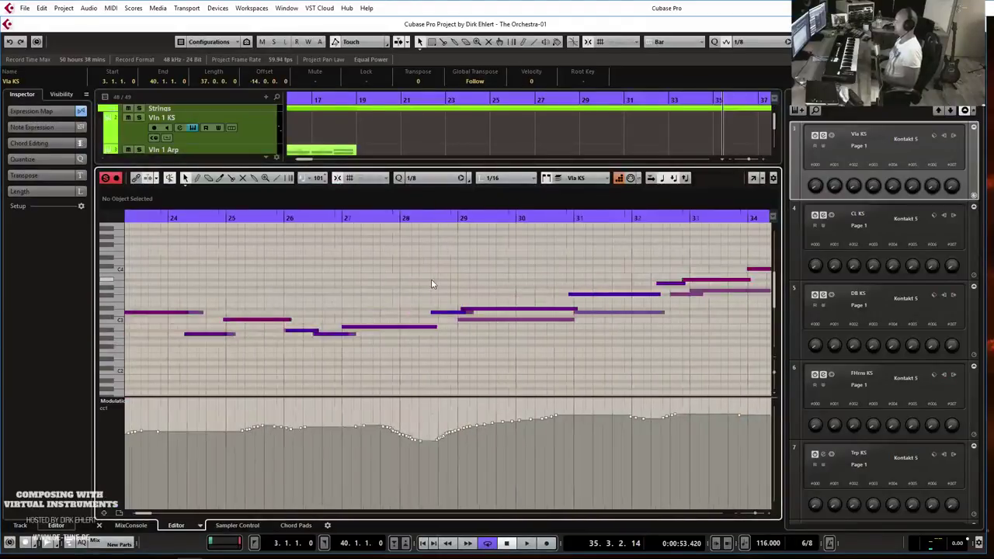
- Open only the Vla KS part and quantize all of its notes to 1/8
{"action": "key", "text": "Return"}
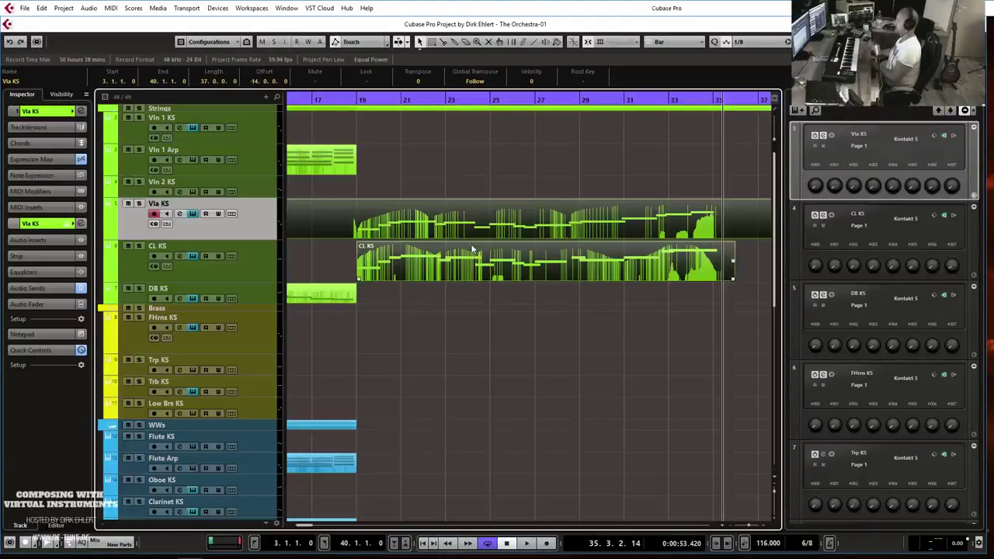
{"action": "left_click", "coordinate": [409, 230]}
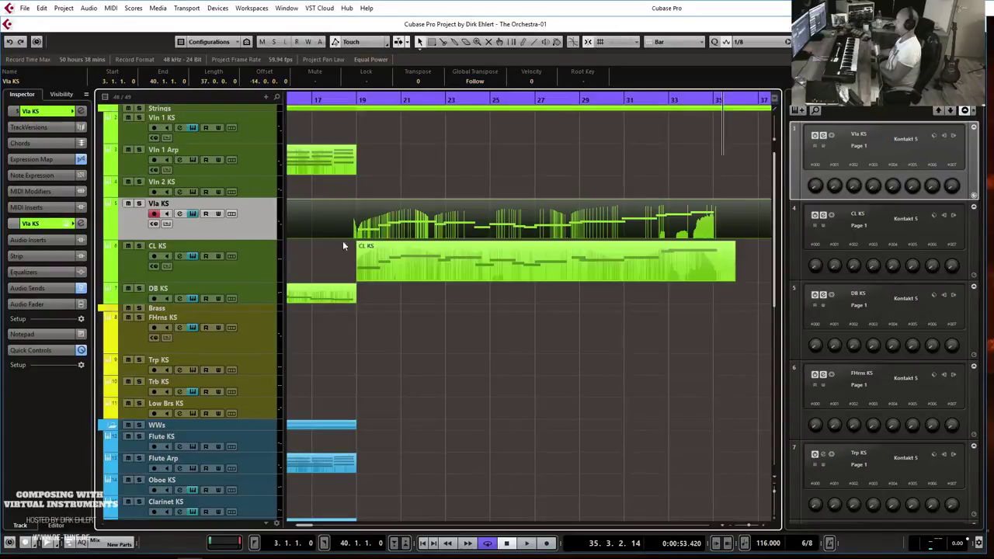
{"action": "key", "text": "Return"}
{"action": "key", "text": "ctrl+a"}
{"action": "left_click_drag", "start_coordinate": [368, 285], "coordinate": [372, 286]}
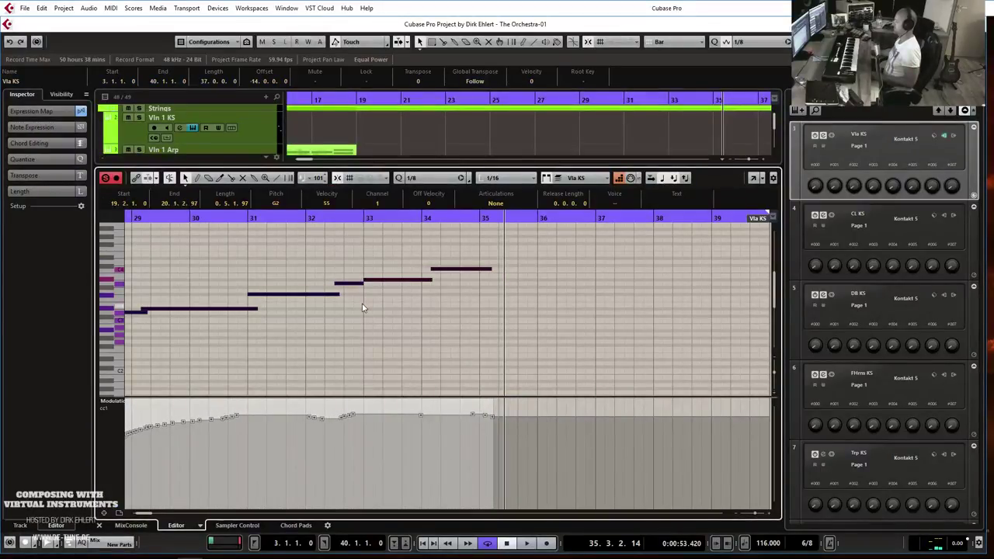
{"action": "scroll", "coordinate": [385, 315], "scroll_direction": "left", "scroll_amount": 4}
- Reopen the viola and cello parts together and extend the first two viola notes to start at bars 19 and 20 during playback
{"action": "key", "text": "Return"}
{"action": "left_click", "coordinate": [476, 221]}
{"action": "key", "text": "Return"}
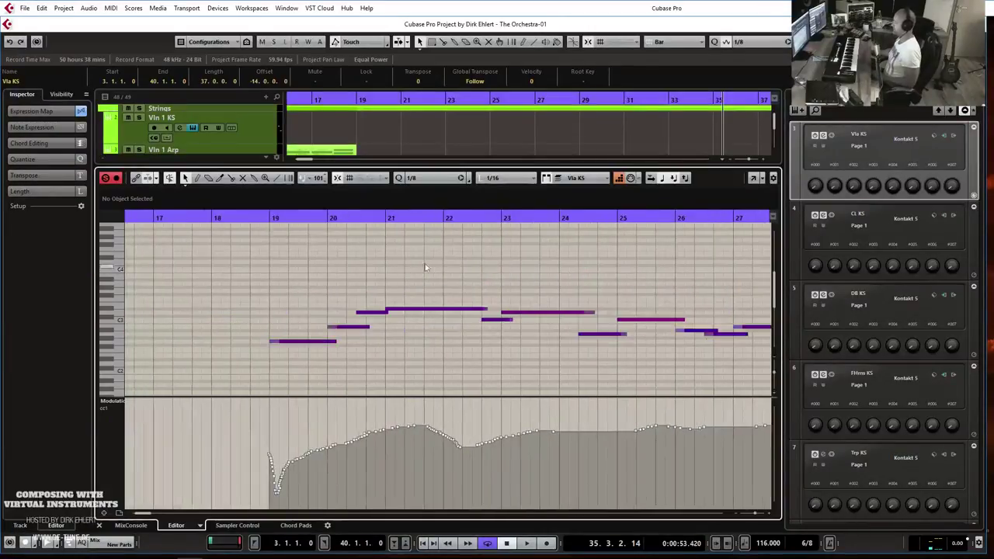
{"action": "scroll", "coordinate": [392, 262], "scroll_direction": "left", "scroll_amount": 2}
{"action": "left_click_drag", "start_coordinate": [322, 220], "coordinate": [370, 351]}
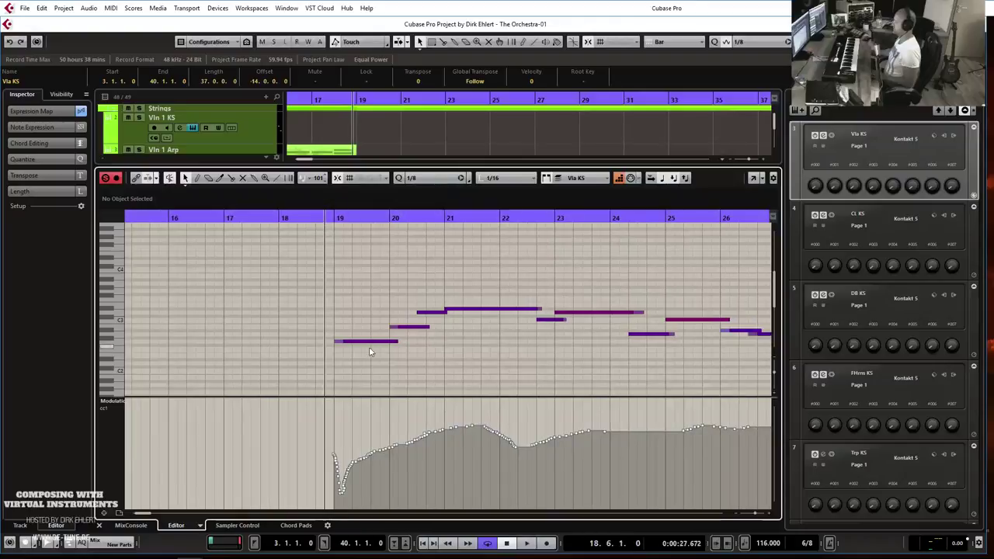
{"action": "left_click", "coordinate": [344, 344]}
{"action": "key", "text": "space"}
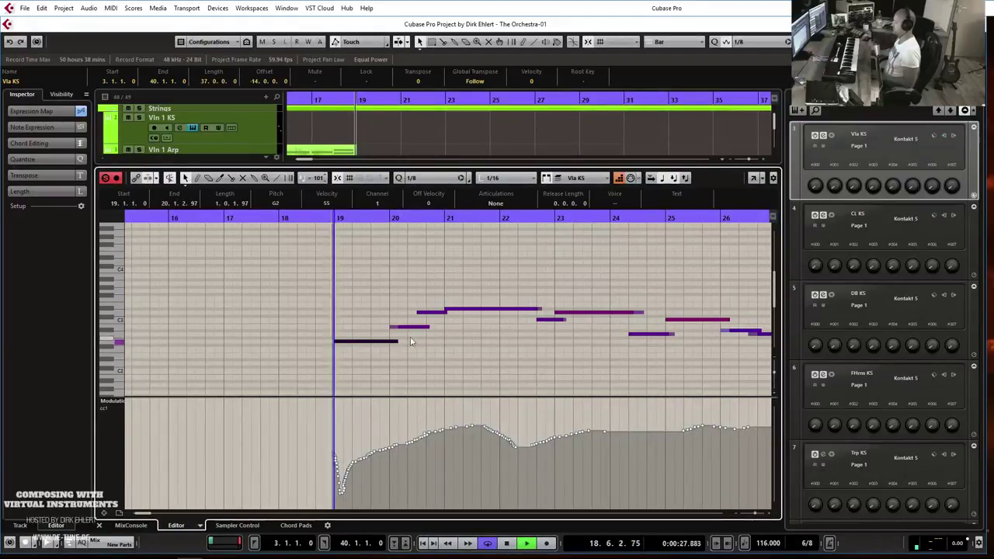
{"action": "left_click", "coordinate": [398, 327]}
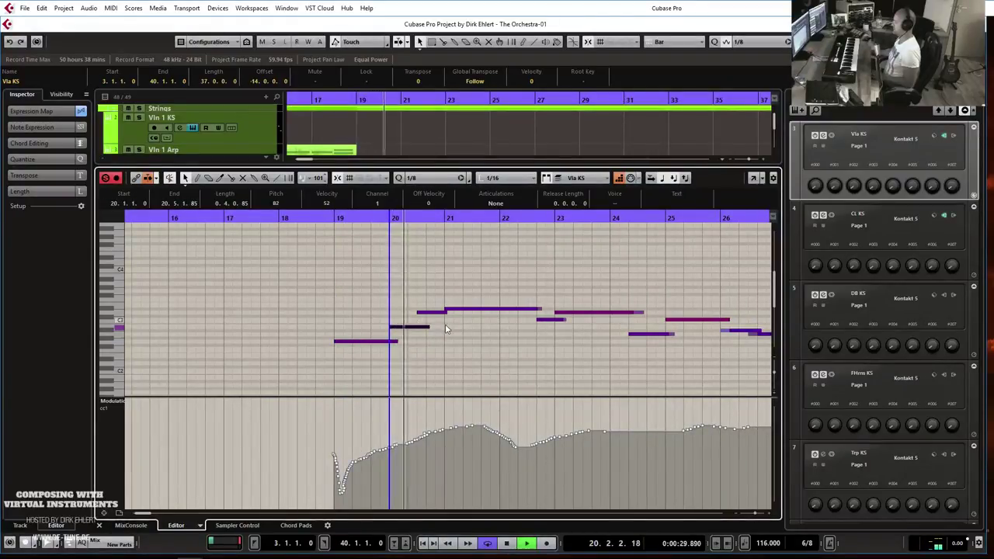
- Move the start of the viola's C3 note in bar 22 to 22.4 and play the passage from bar 20
{"action": "scroll", "coordinate": [545, 350], "scroll_direction": "right", "scroll_amount": 2}
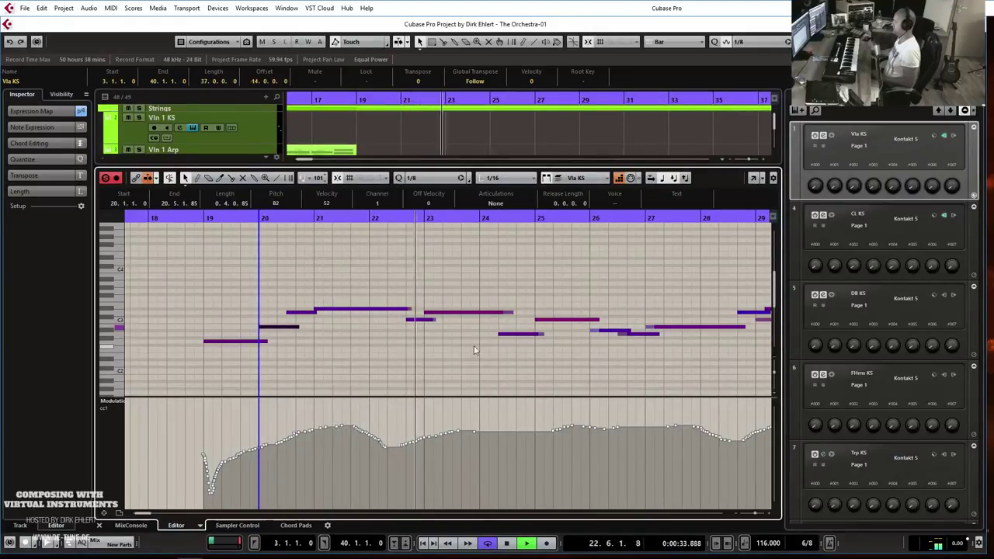
{"action": "scroll", "coordinate": [482, 349], "scroll_direction": "right", "scroll_amount": 2}
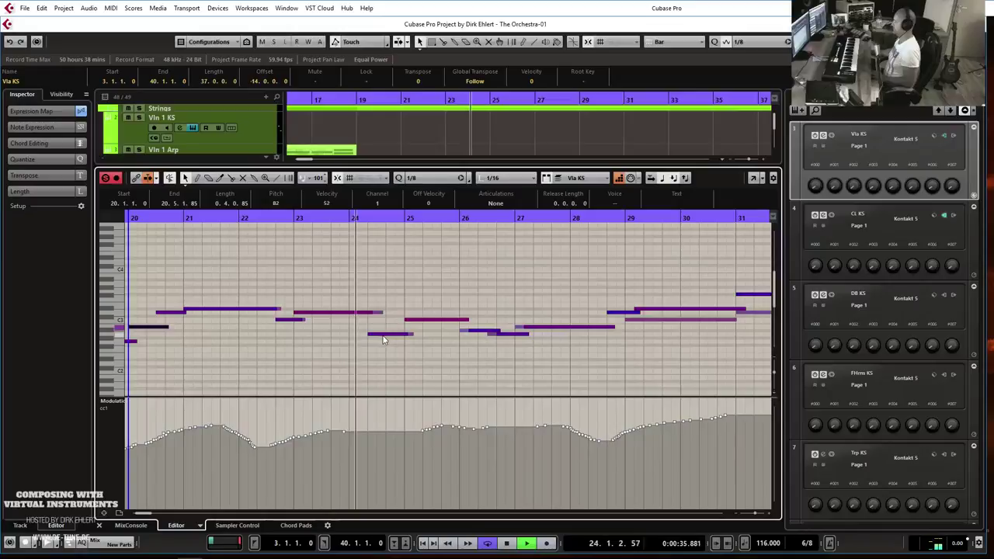
{"action": "key", "text": "space"}
{"action": "left_click", "coordinate": [272, 320]}
{"action": "left_click_drag", "start_coordinate": [272, 320], "coordinate": [264, 325]}
{"action": "left_click", "coordinate": [277, 310]}
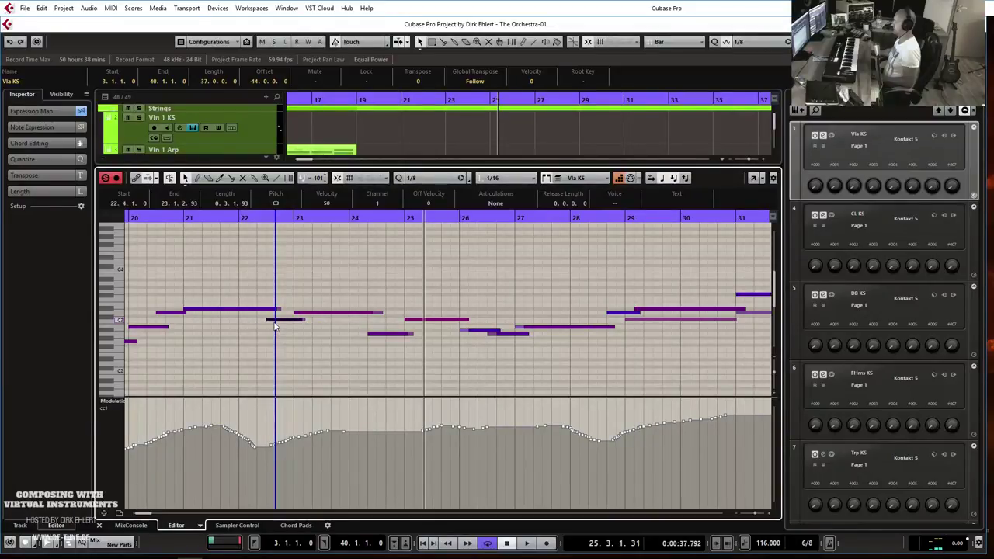
{"action": "left_click", "coordinate": [165, 220]}
{"action": "key", "text": "space"}
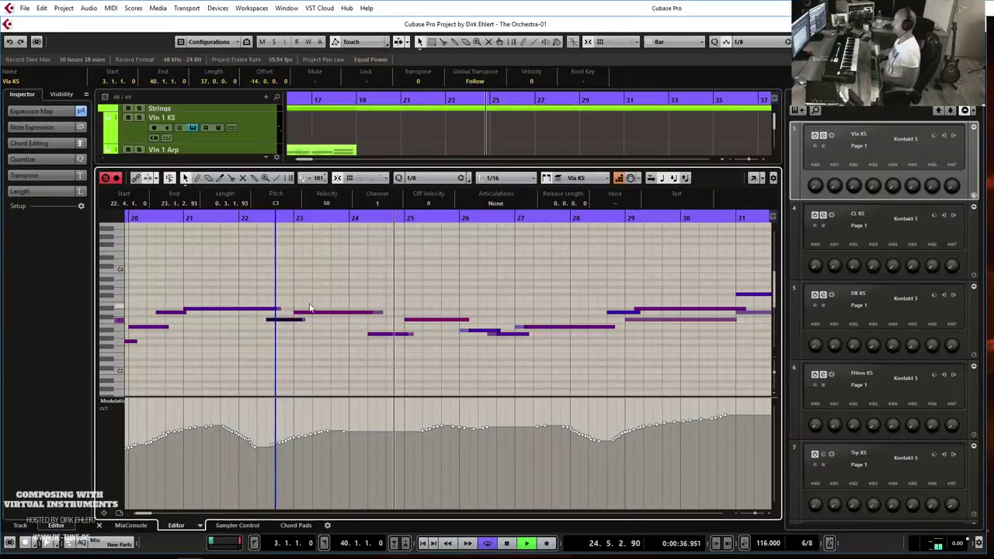
- Stop playback and trim the viola and cello A2 notes in bar 24 to start at 24.4
{"action": "key", "text": "space"}
{"action": "left_click", "coordinate": [376, 334]}
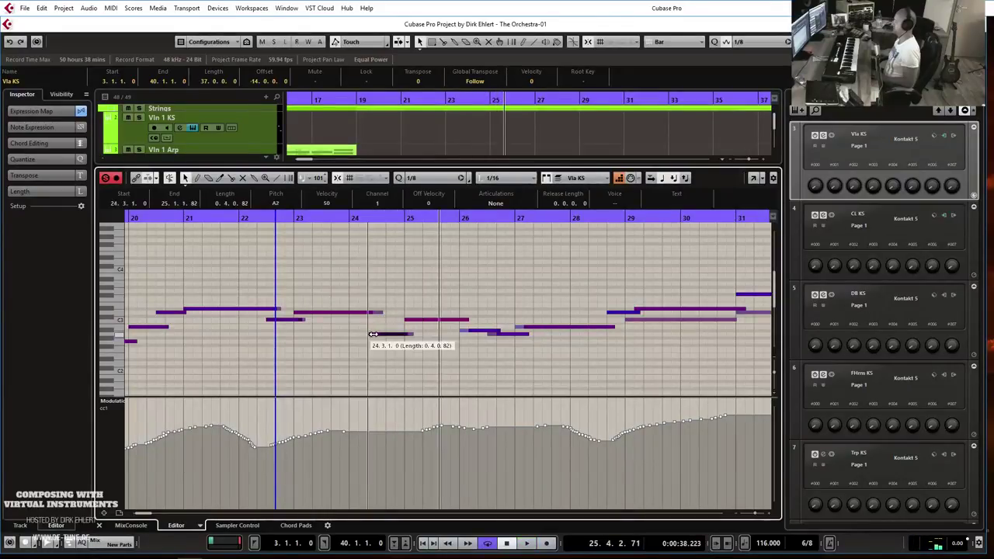
{"action": "left_click", "coordinate": [375, 336]}
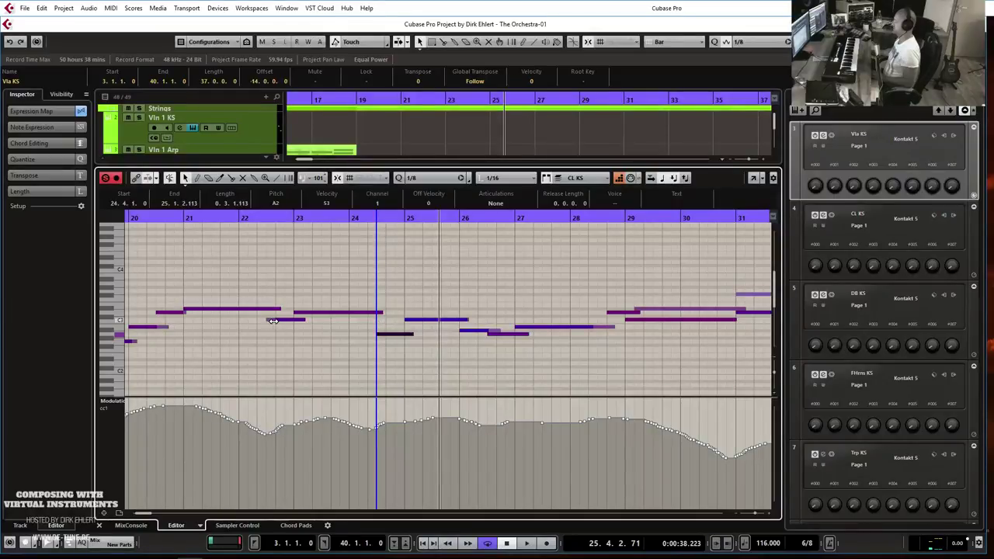
- Trim the cello's C3 note in bar 22 to start at 22.4 and play the passage from bar 22
{"action": "left_click", "coordinate": [277, 320]}
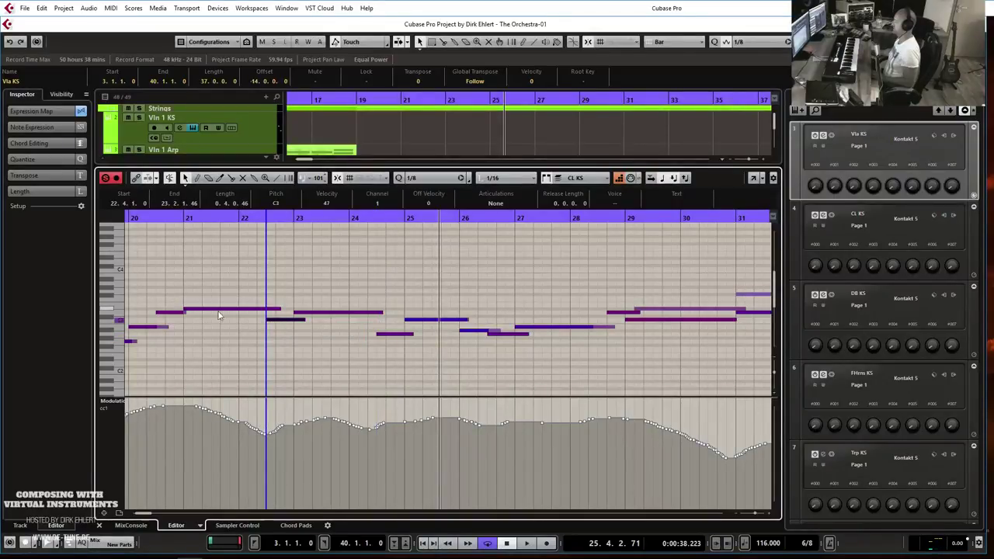
{"action": "left_click", "coordinate": [166, 325]}
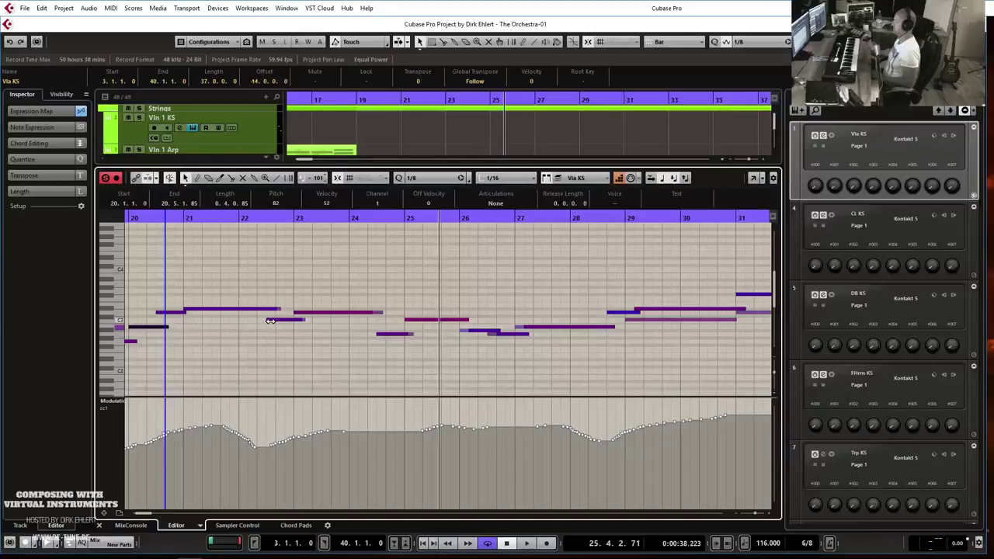
{"action": "left_click", "coordinate": [256, 217]}
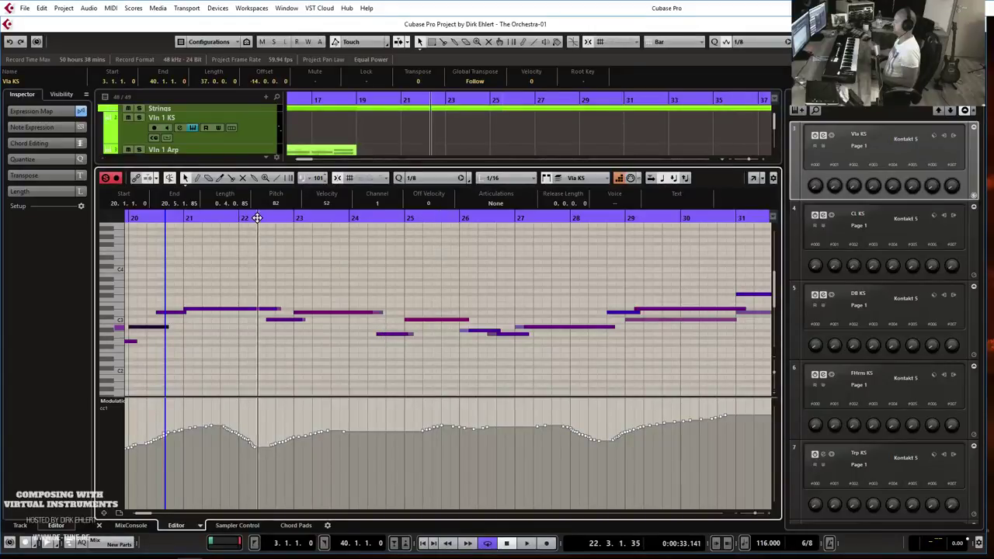
{"action": "left_click", "coordinate": [254, 243]}
{"action": "left_click", "coordinate": [246, 219]}
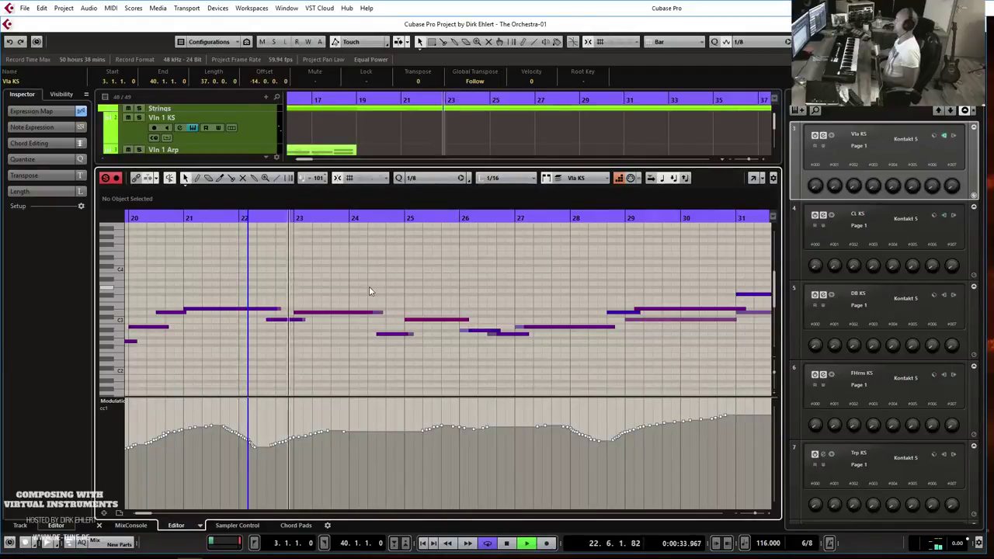
- Set the viola's A#2 and B2 notes to start at bars 26 and 27, align the A2 between them with the cello, and resume playback
{"action": "left_click", "coordinate": [464, 332]}
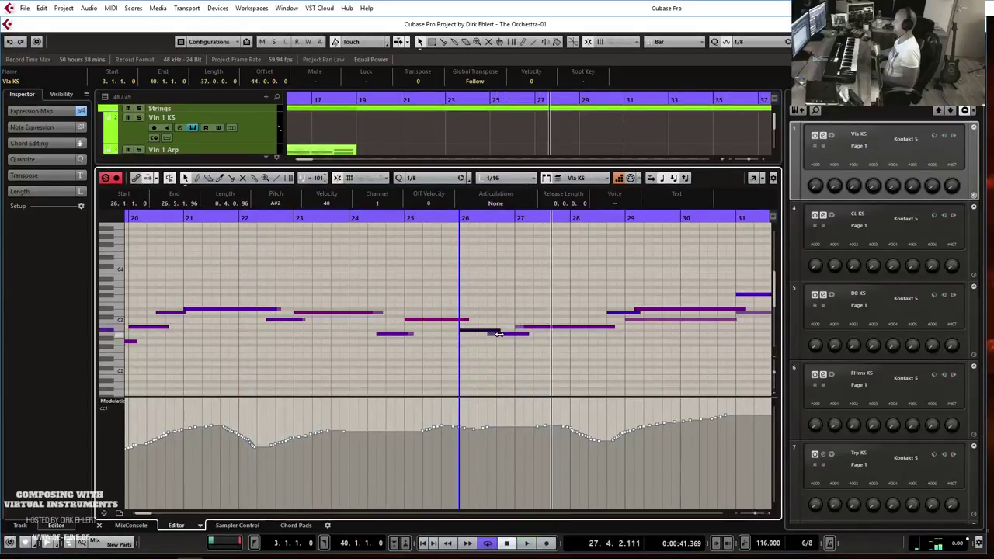
{"action": "left_click", "coordinate": [491, 334]}
{"action": "left_click", "coordinate": [525, 328]}
{"action": "key", "text": "space"}
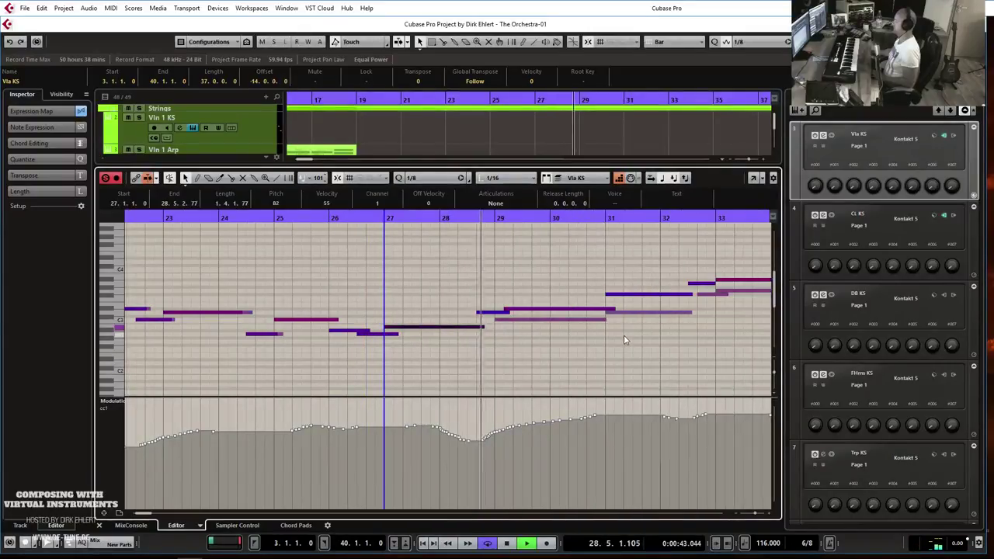
- Extend the viola's D#3 note to start at bar 29 and replay the transition from just before bar 28
{"action": "left_click_drag", "start_coordinate": [505, 308], "coordinate": [498, 309]}
{"action": "left_click", "coordinate": [432, 218]}
{"action": "key", "text": "space"}
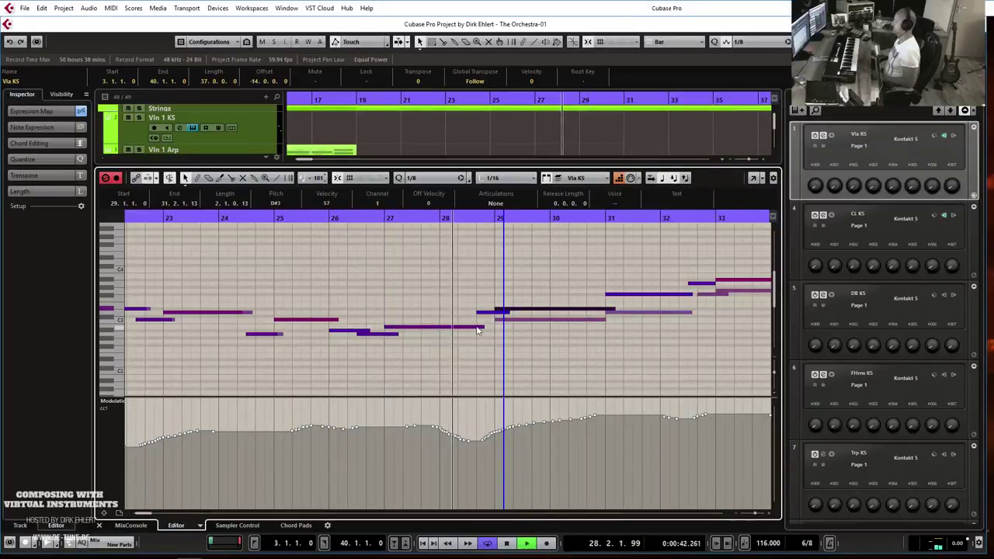
- Try extending the viola's B2 note from bar 27 to slightly past bar 29, and audition it from just before bar 27
{"action": "left_click", "coordinate": [509, 321]}
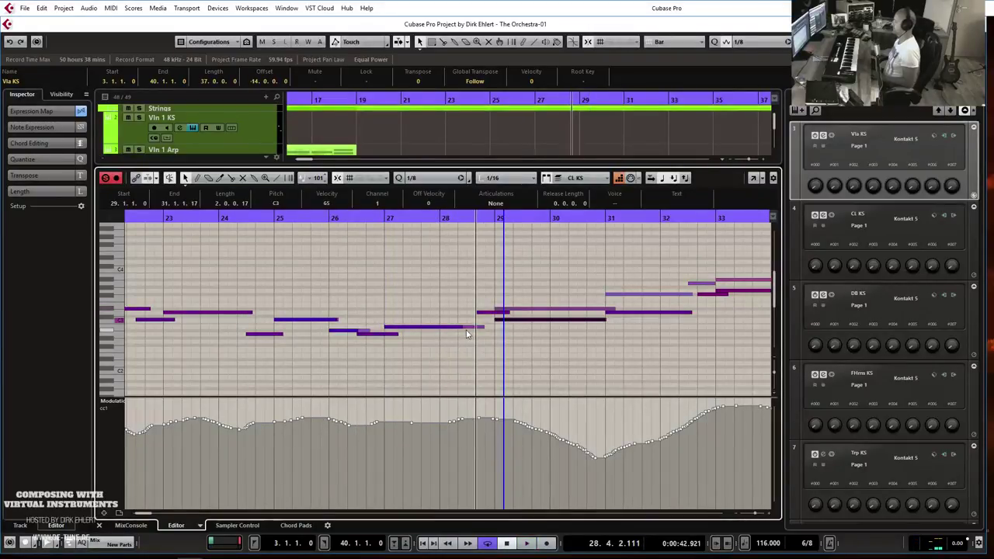
{"action": "left_click", "coordinate": [466, 332]}
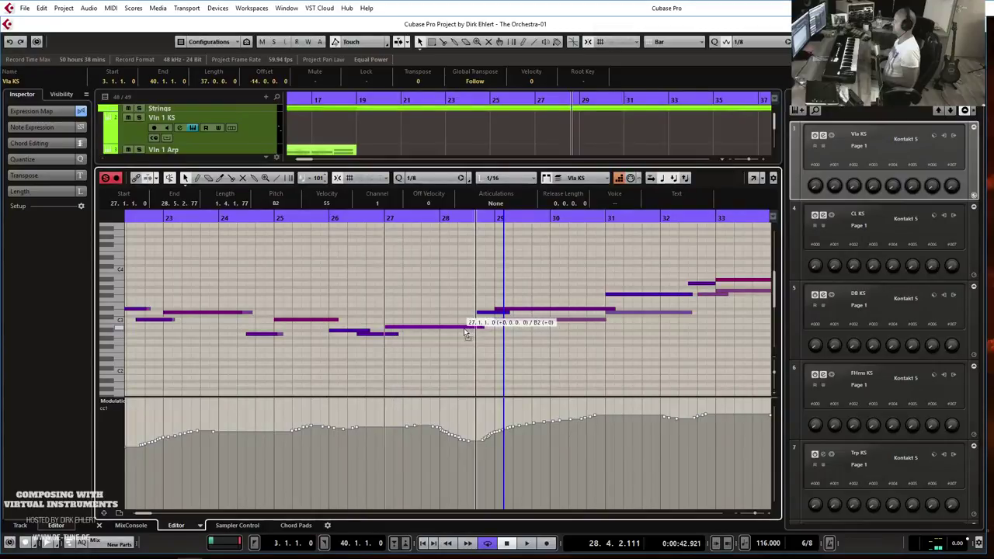
{"action": "left_click_drag", "start_coordinate": [482, 327], "coordinate": [493, 322]}
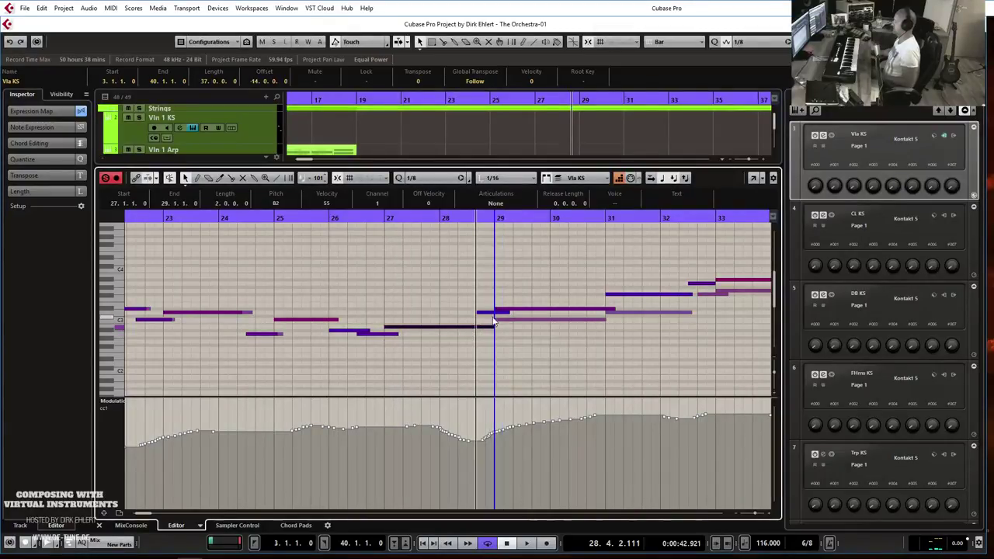
{"action": "key", "text": "Right"}
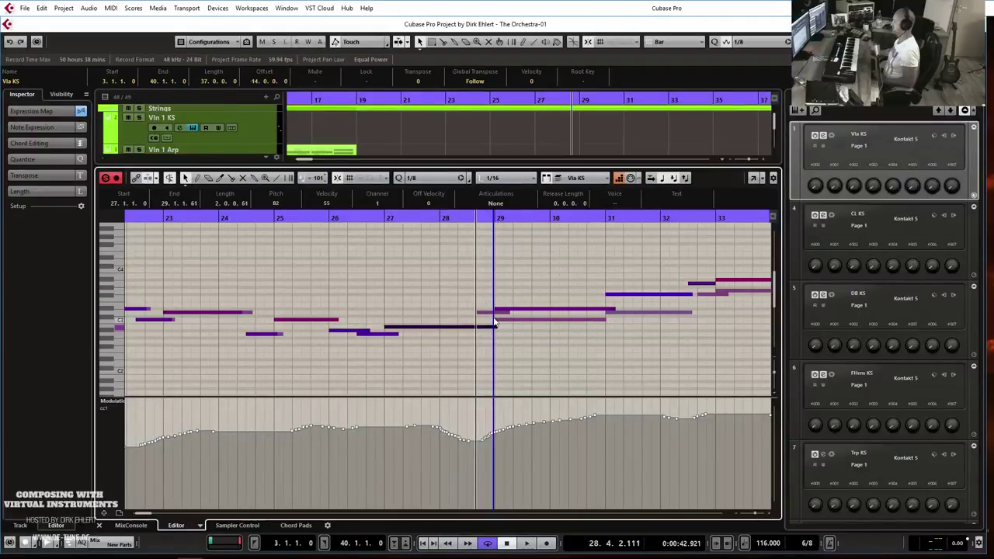
{"action": "left_click", "coordinate": [491, 314]}
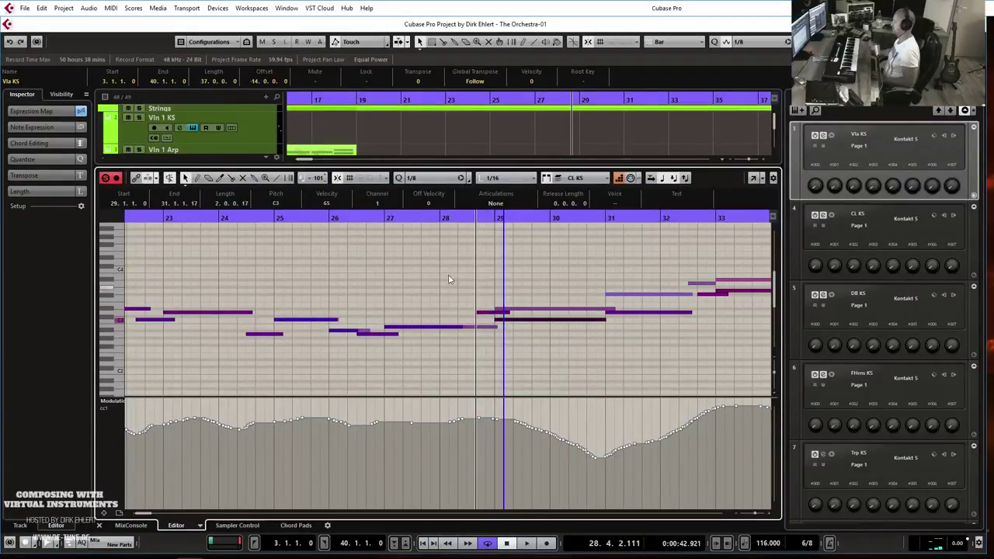
{"action": "left_click", "coordinate": [378, 218]}
{"action": "key", "text": "space"}
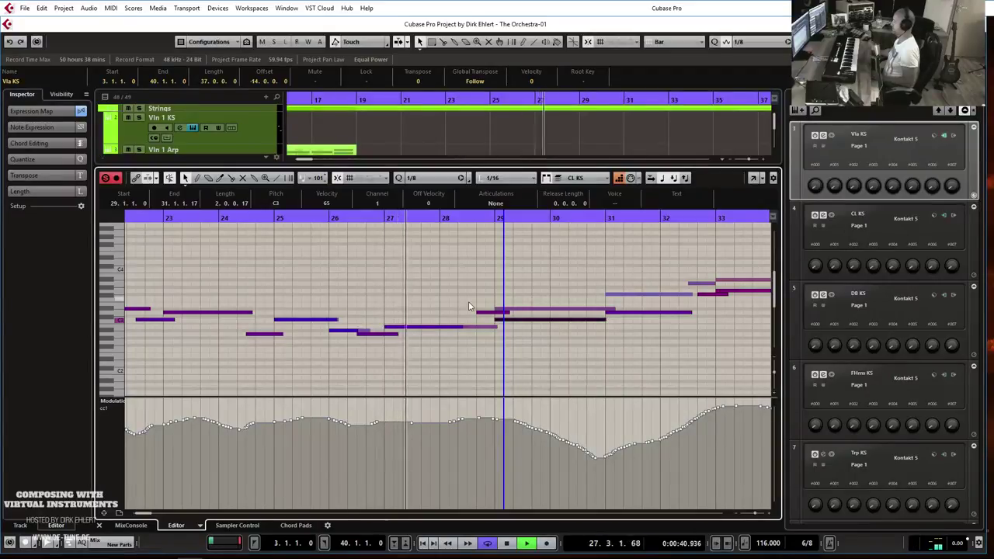
{"action": "key", "text": "space"}
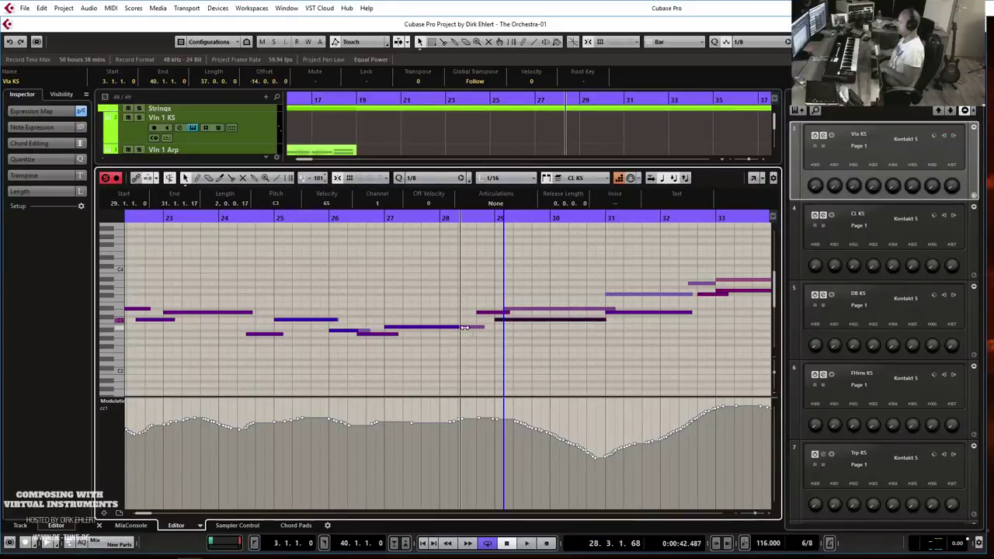
- Lengthen the cello and viola B2 notes starting in bar 27 to end just before bar 29, and replay from bar 26
{"action": "left_click_drag", "start_coordinate": [461, 326], "coordinate": [493, 334]}
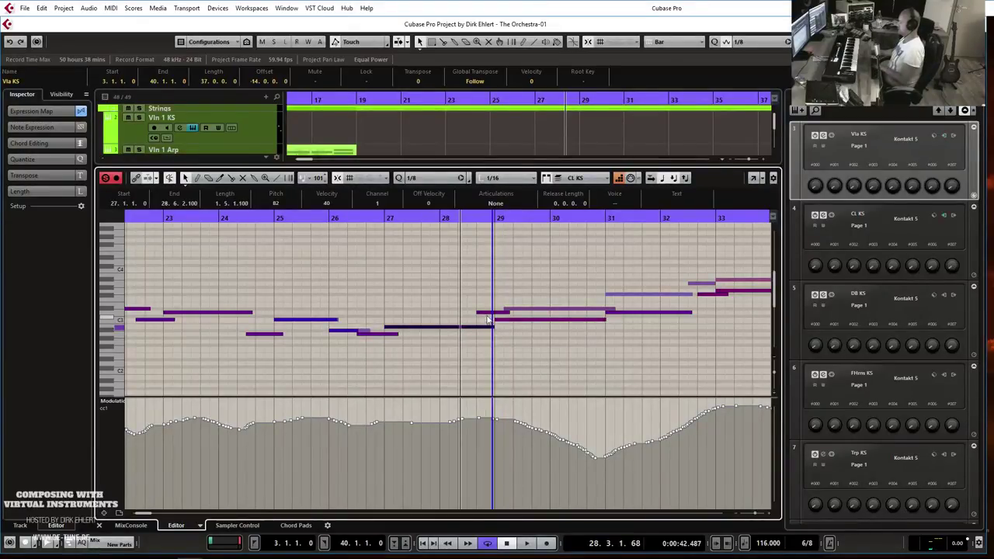
{"action": "key", "text": "Delete"}
{"action": "left_click", "coordinate": [487, 312]}
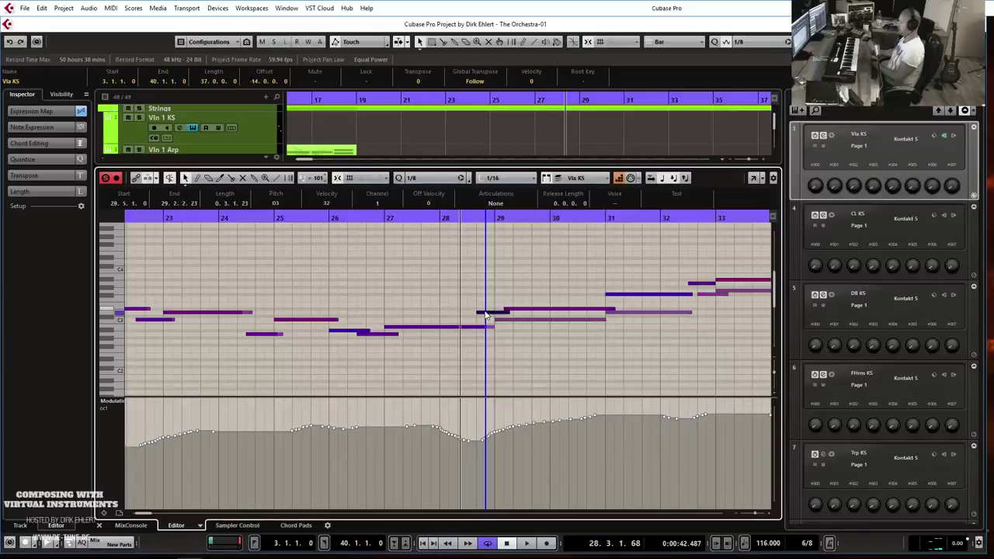
{"action": "left_click", "coordinate": [494, 329]}
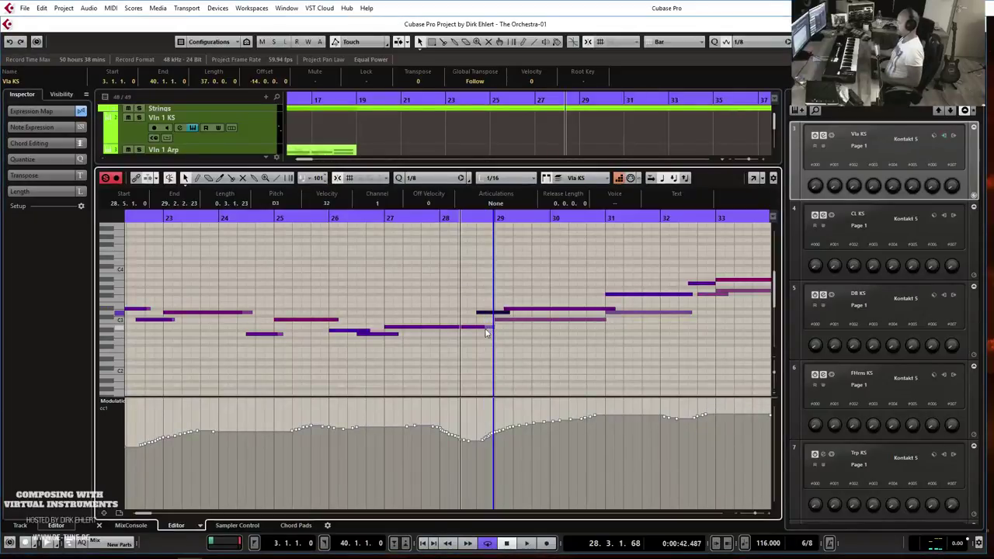
{"action": "left_click_drag", "start_coordinate": [482, 328], "coordinate": [493, 328]}
{"action": "left_click", "coordinate": [364, 219]}
{"action": "key", "text": "space"}
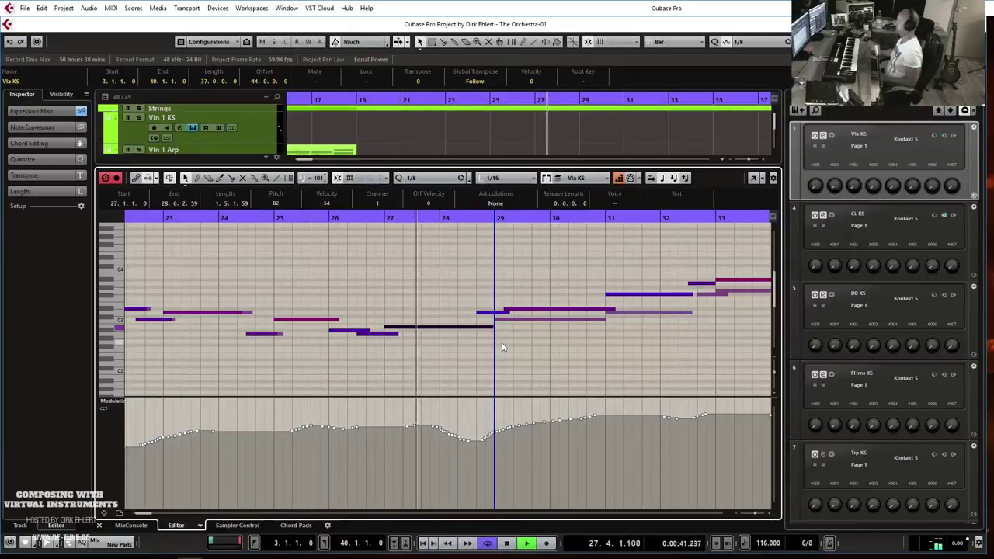
- Extend the start of the viola's long D#3 note to bar 29 and replay the passage from bar 28
{"action": "left_click", "coordinate": [501, 311]}
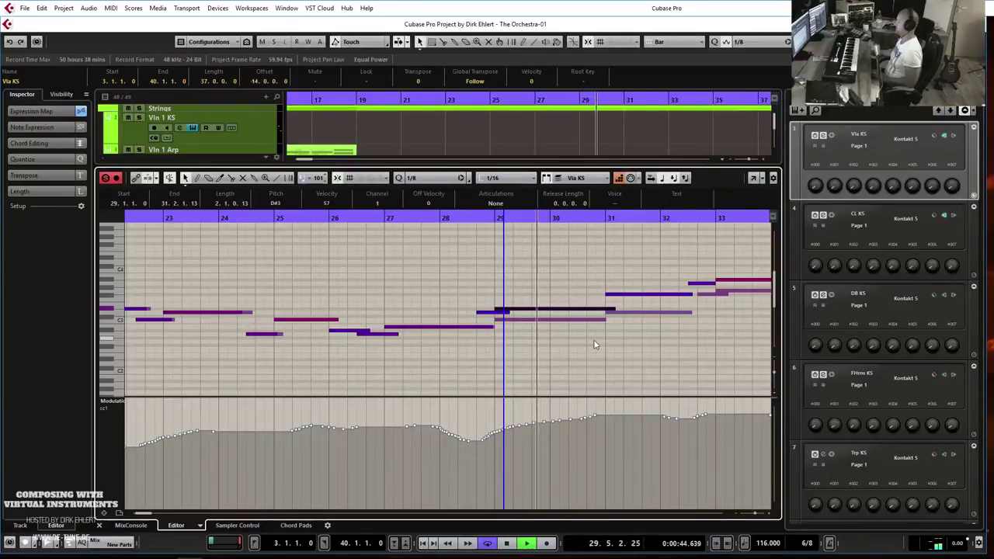
{"action": "scroll", "coordinate": [595, 344], "scroll_direction": "right", "scroll_amount": 2}
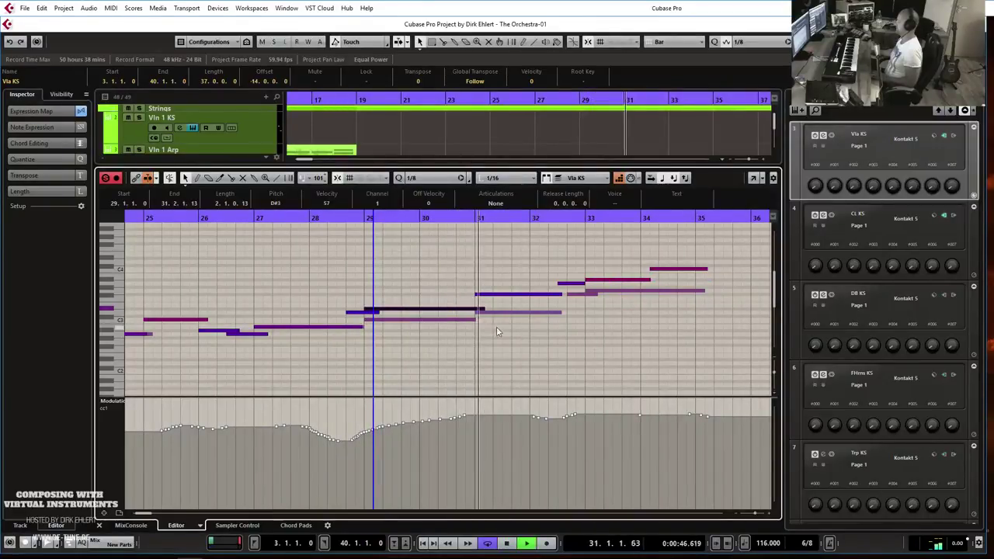
{"action": "left_click", "coordinate": [329, 217]}
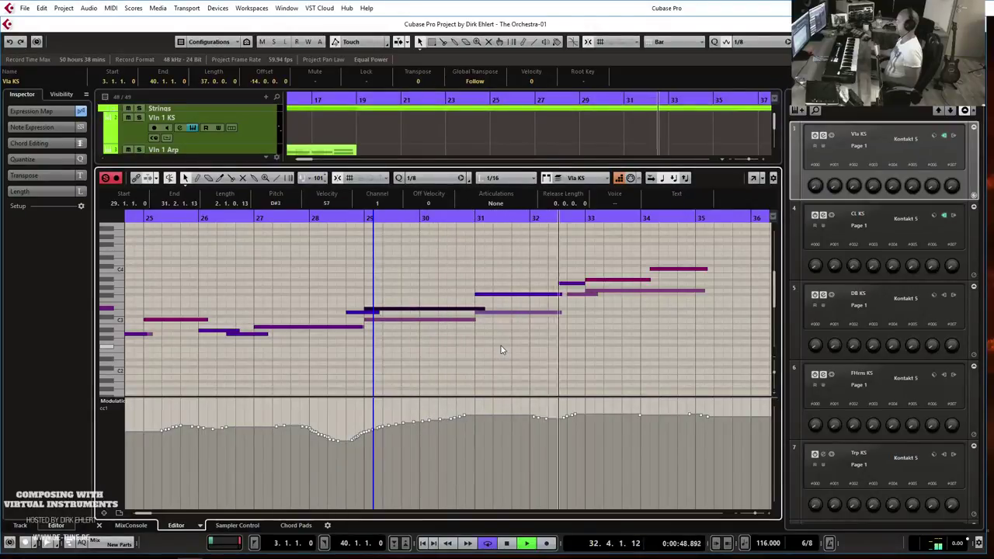
- Extend the cello's F#3 note to start at 32.4, stop playback and close the note editor
{"action": "left_click", "coordinate": [573, 295]}
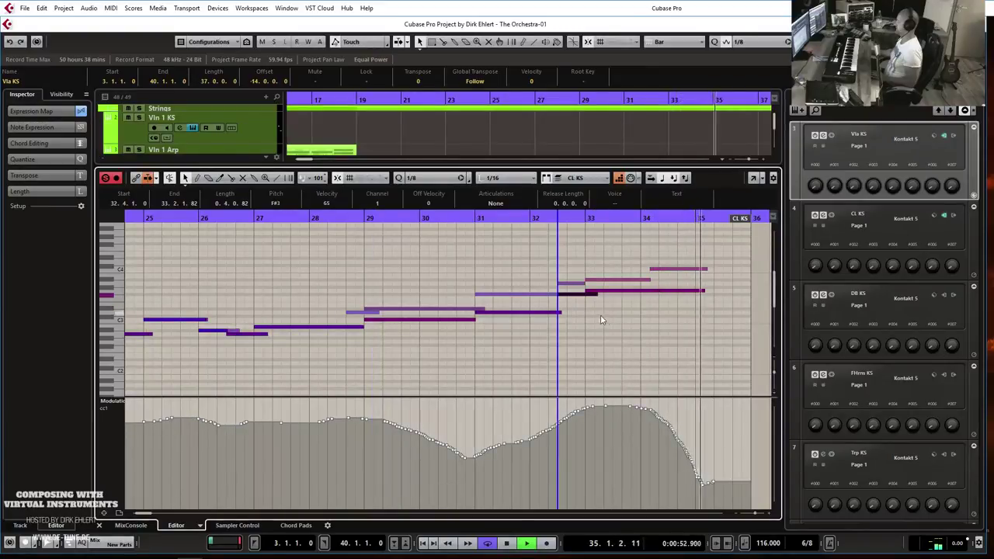
{"action": "key", "text": "space"}
{"action": "key", "text": "Return"}
- Play the new viola and cello section in the project from bar 18 and review it against the other tracks
{"action": "left_click", "coordinate": [333, 101]}
{"action": "key", "text": "space"}
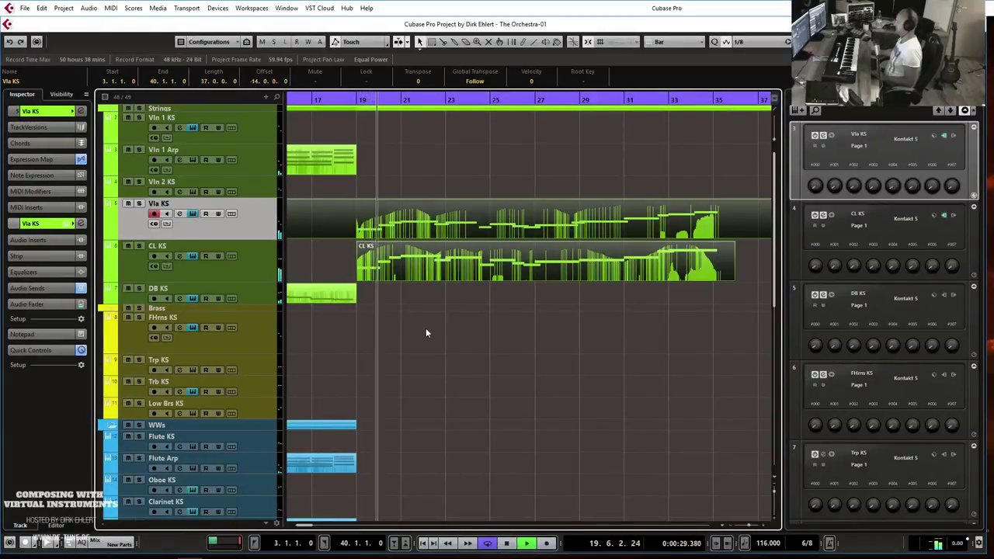
{"action": "key", "text": "g"}
{"action": "key", "text": "g"}
{"action": "key", "text": "g"}
{"action": "key", "text": "g"}
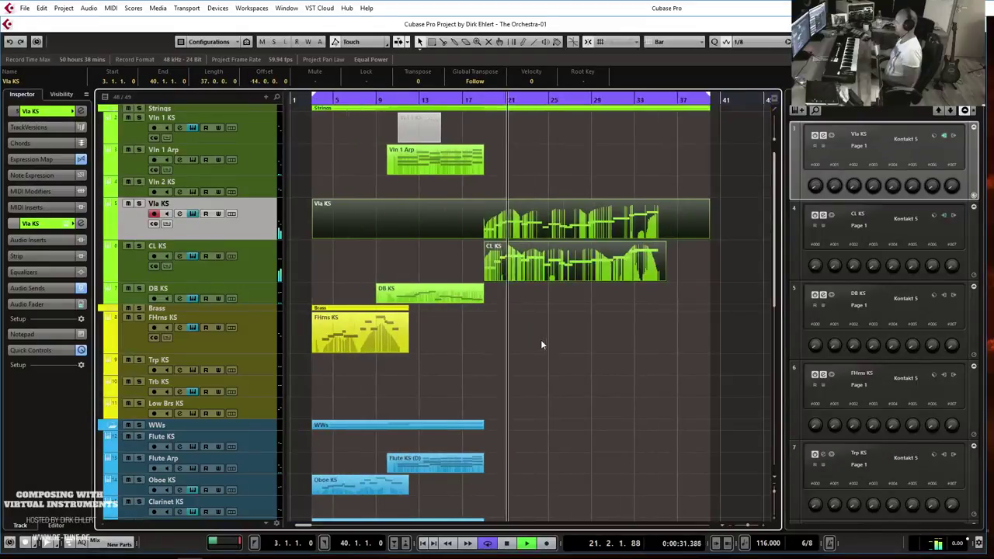
{"action": "key", "text": "g"}
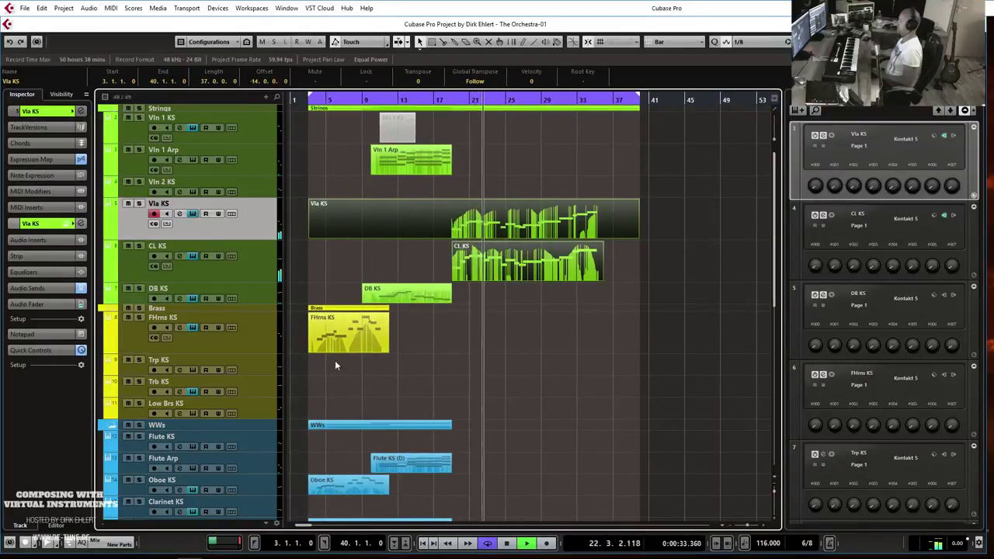
{"action": "scroll", "coordinate": [502, 366], "scroll_direction": "down", "scroll_amount": 3}
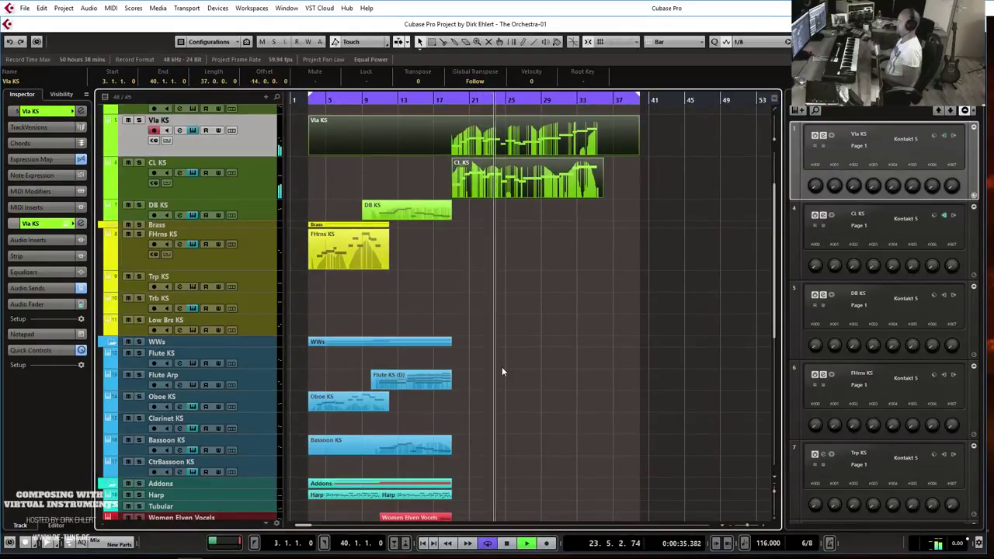
{"action": "key", "text": "h"}
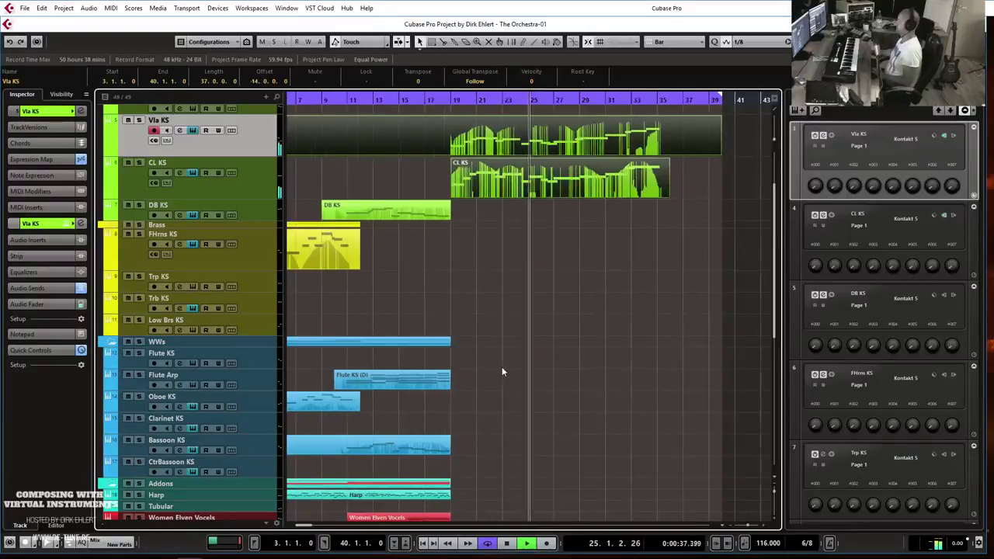
{"action": "key", "text": "g"}
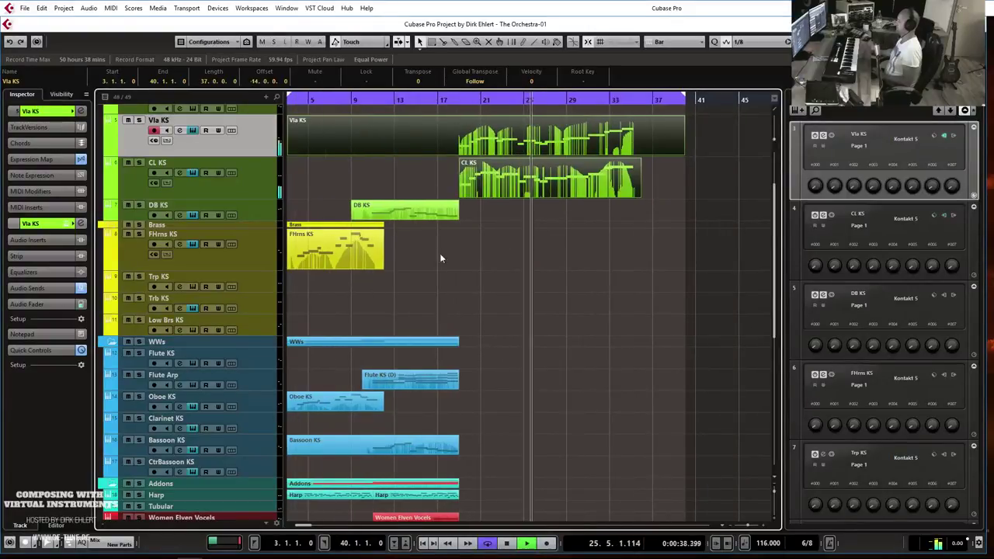
- Trim the Vla KS part to run from bar 18 to bar 36, and stop playback
{"action": "left_click", "coordinate": [300, 169]}
{"action": "left_click_drag", "start_coordinate": [288, 153], "coordinate": [453, 166]}
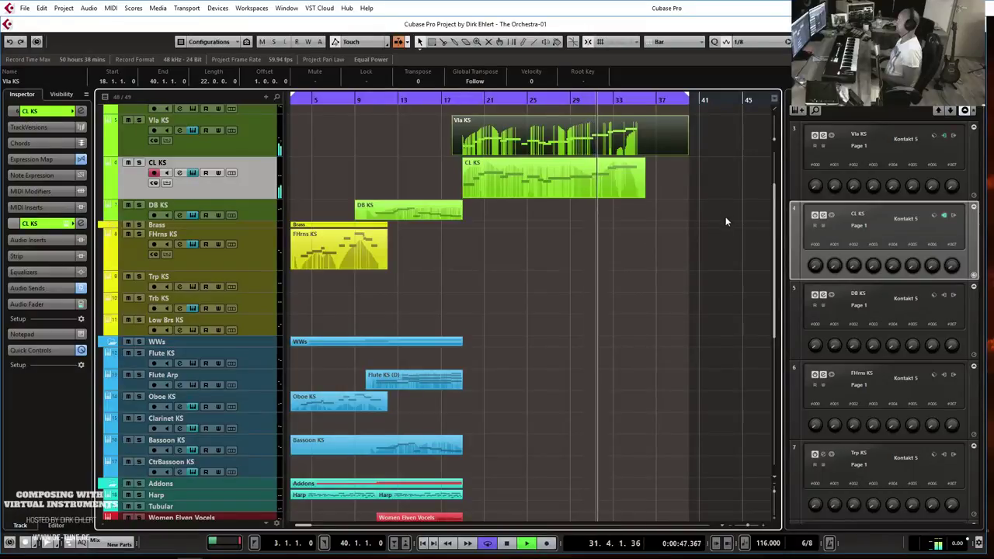
{"action": "key", "text": "h"}
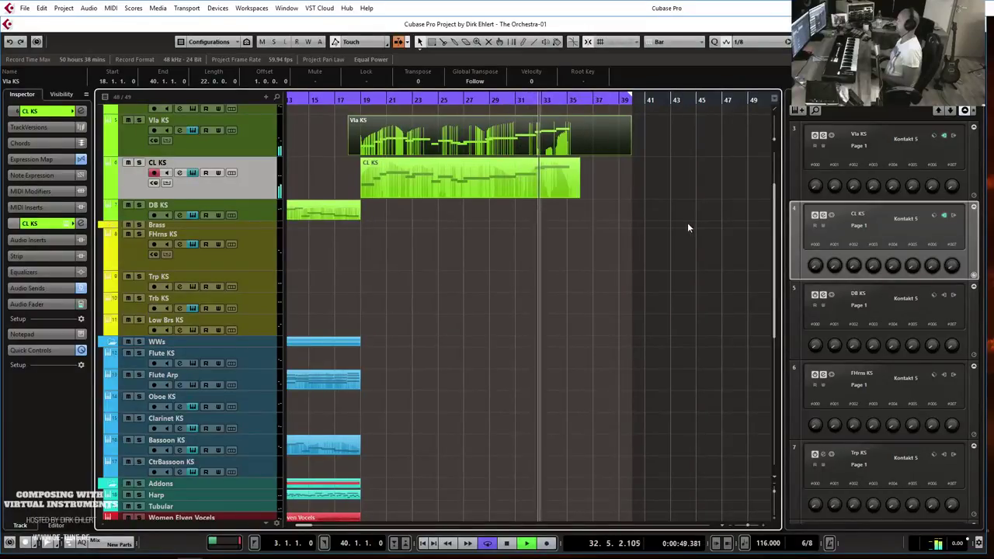
{"action": "key", "text": "g"}
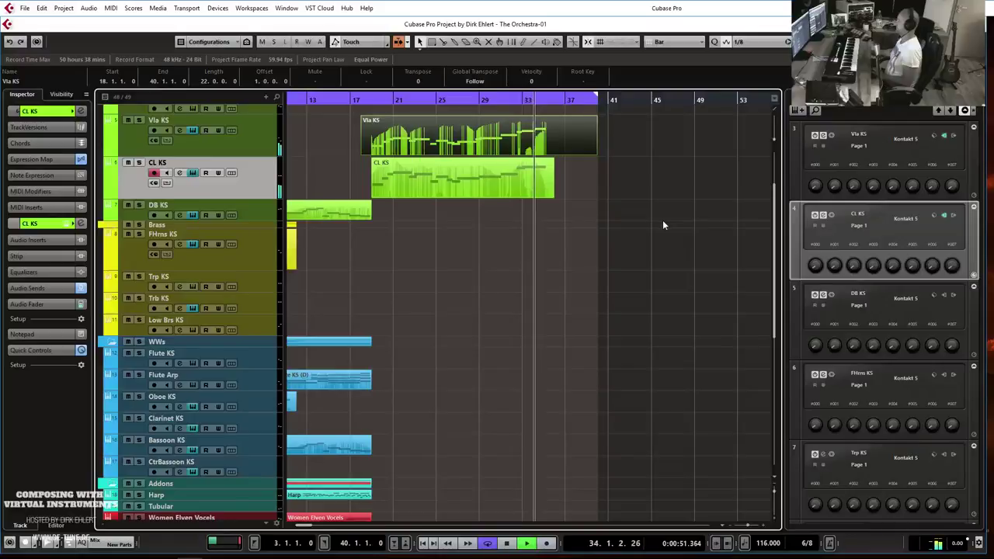
{"action": "scroll", "coordinate": [662, 220], "scroll_direction": "up", "scroll_amount": 2}
{"action": "key", "text": "space"}
{"action": "left_click_drag", "start_coordinate": [592, 235], "coordinate": [551, 235]}
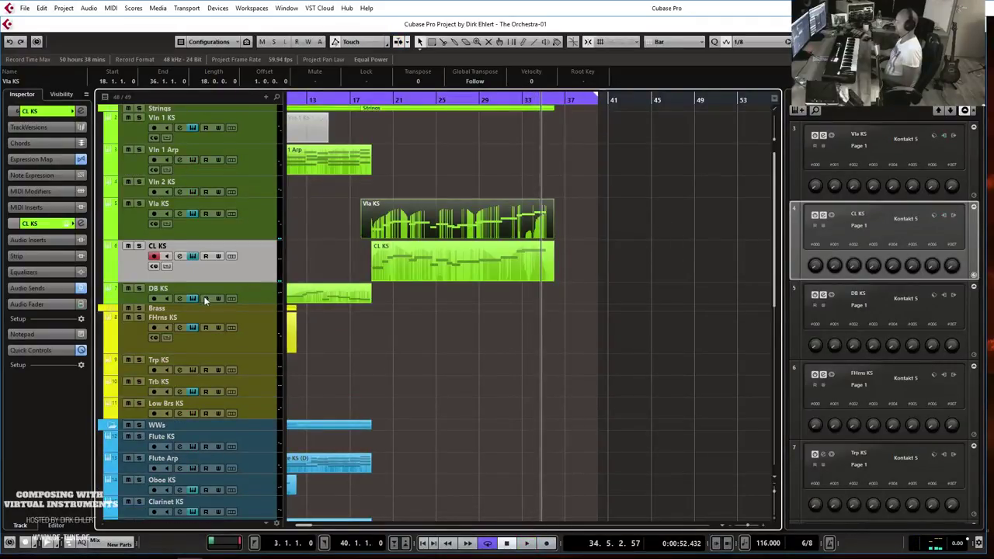
- Select the DB KS track and show the articulation slots of its expression map
{"action": "left_click", "coordinate": [228, 285]}
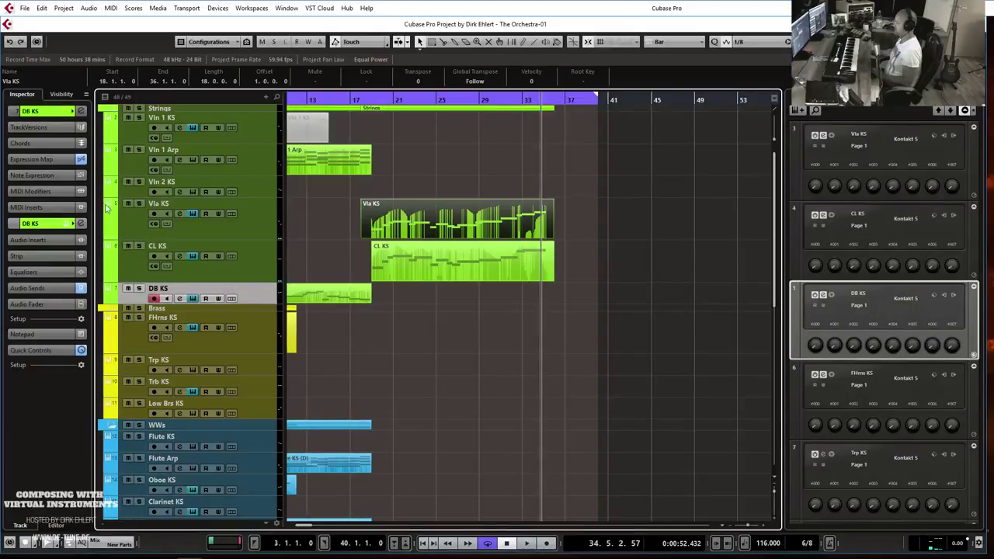
{"action": "left_click", "coordinate": [45, 223]}
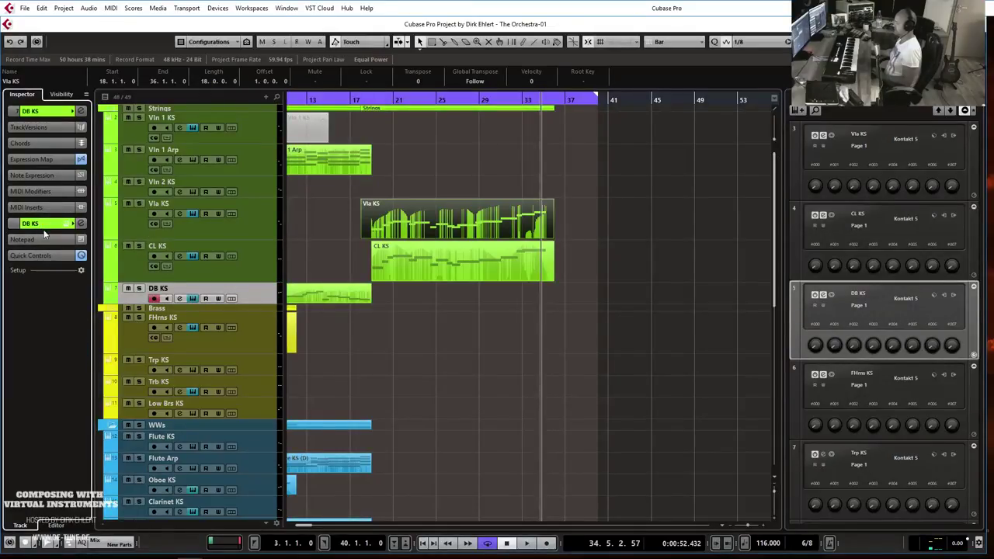
{"action": "left_click", "coordinate": [49, 159]}
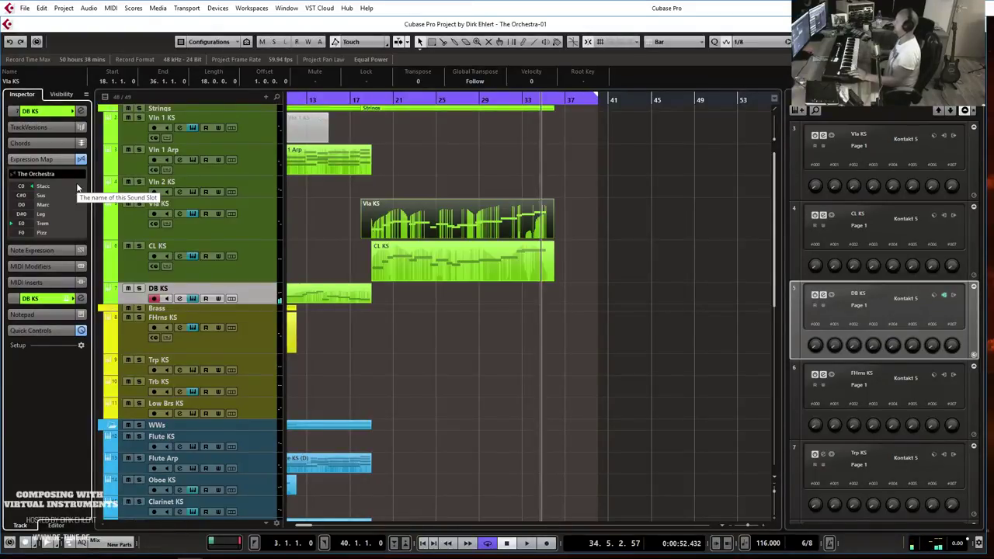
- Record a double bass line on the DB KS track from bar 29 with the Trem articulation, and inspect its notes
{"action": "left_click", "coordinate": [485, 99]}
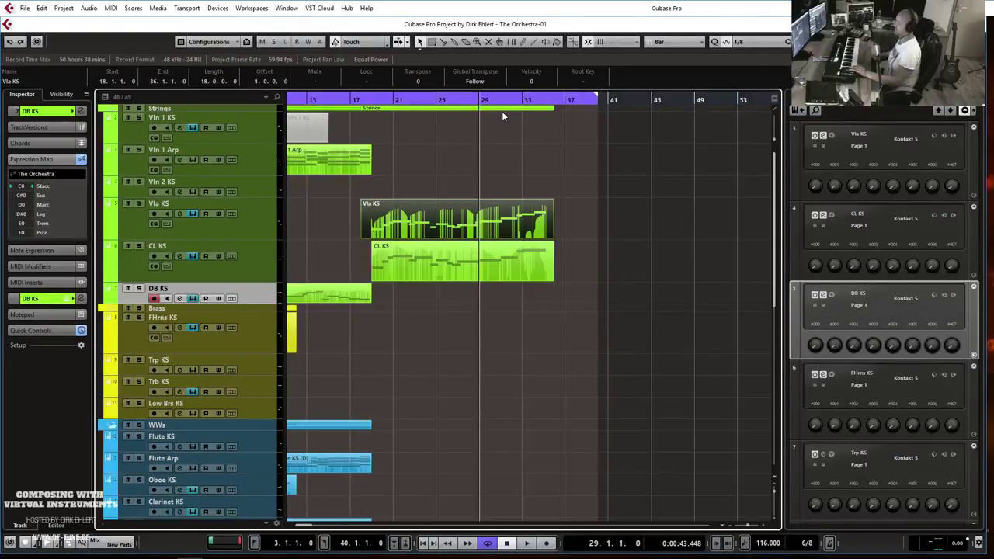
{"action": "key", "text": "KP_Multiply"}
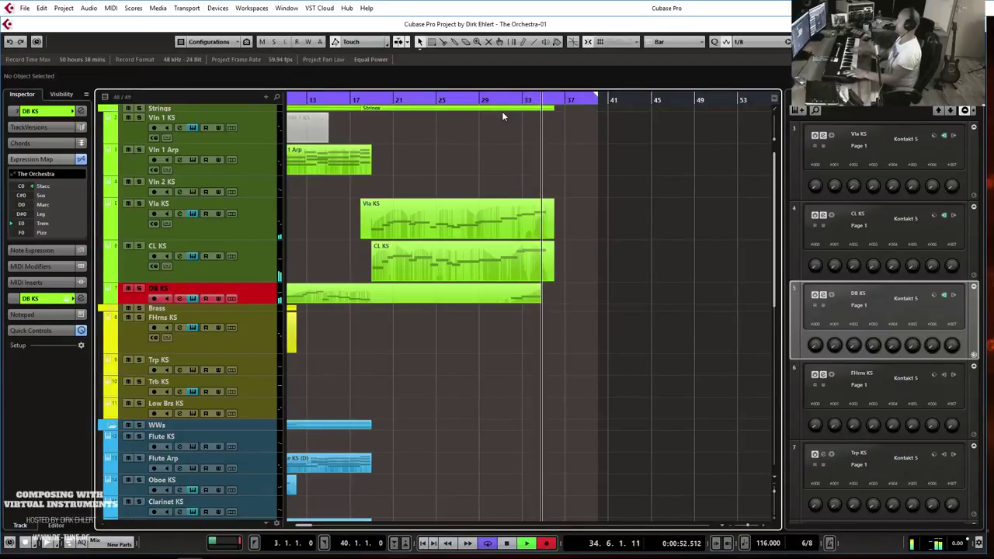
{"action": "key", "text": "space"}
{"action": "key", "text": "ctrl+e"}
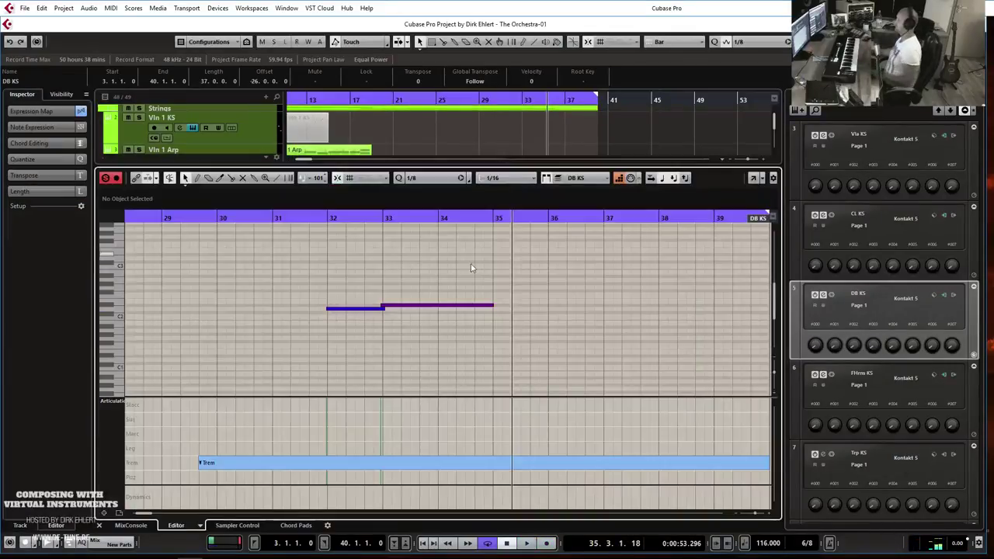
{"action": "key", "text": "ctrl+e"}
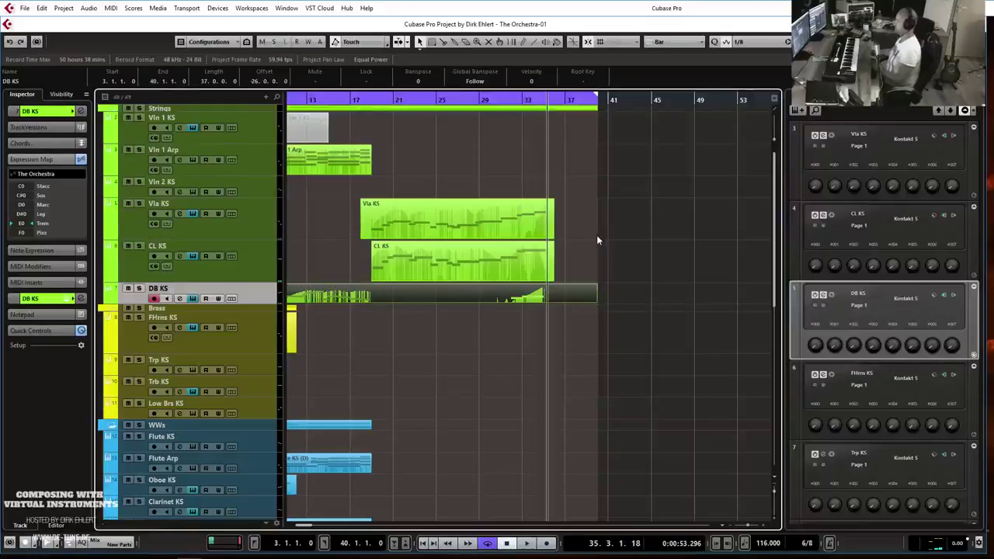
- Trim the new DB KS part to run from bar 29 to bar 36, removing the empty stretch before it
{"action": "left_click_drag", "start_coordinate": [596, 300], "coordinate": [548, 302]}
{"action": "left_click", "coordinate": [478, 295], "text": "alt"}
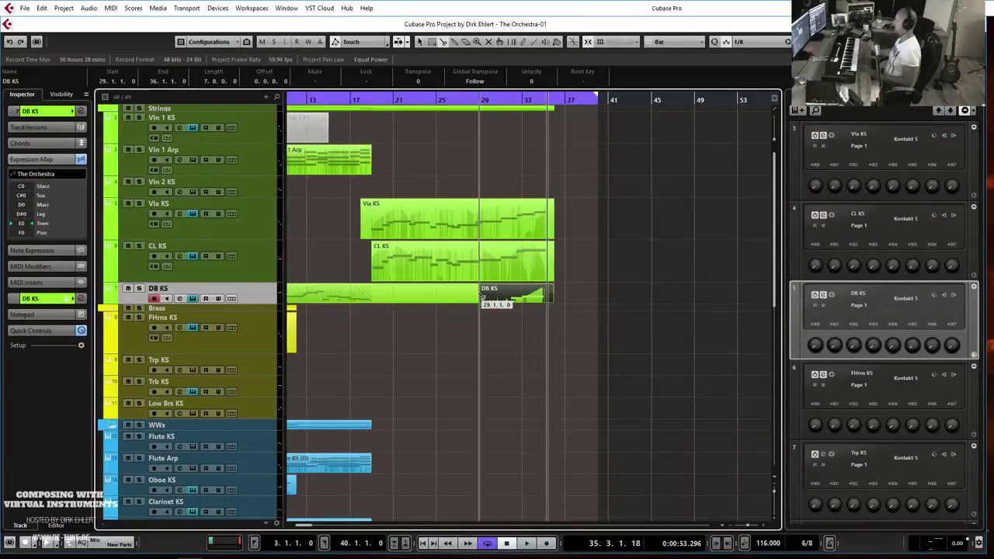
{"action": "left_click", "coordinate": [460, 294]}
{"action": "key", "text": "Delete"}
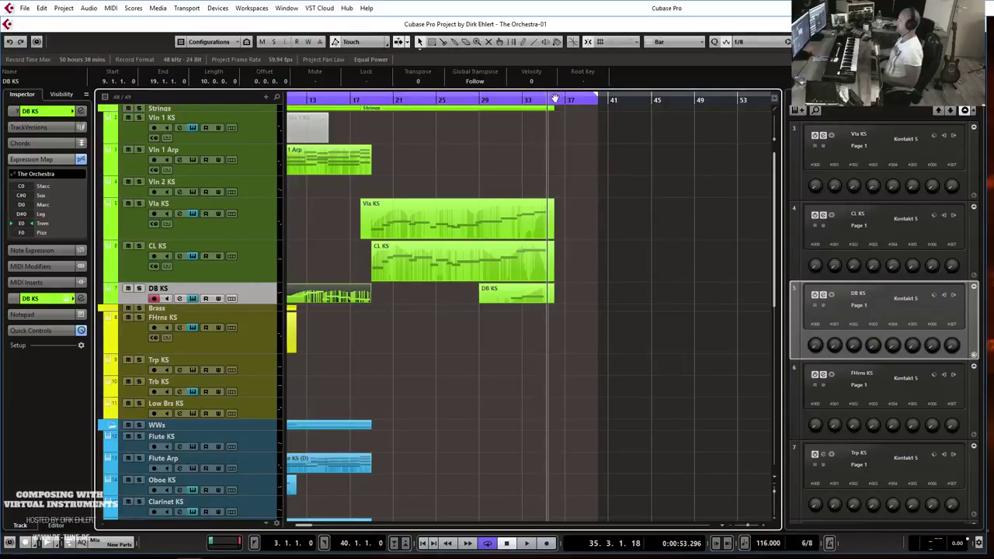
- Select the Flute Arp track and audition a flute idea from bar 16
{"action": "key", "text": "g"}
{"action": "key", "text": "g"}
{"action": "key", "text": "g"}
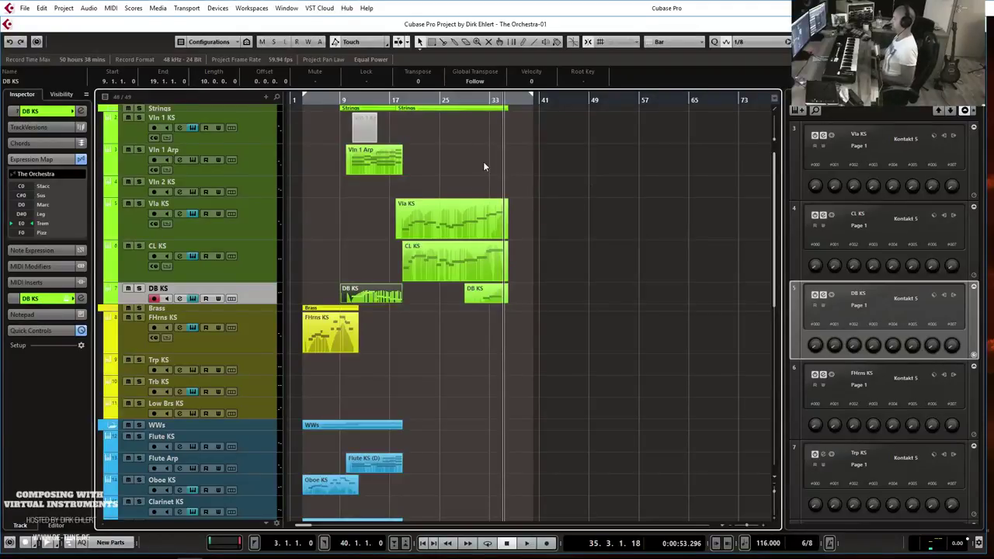
{"action": "scroll", "coordinate": [468, 253], "scroll_direction": "down", "scroll_amount": 5}
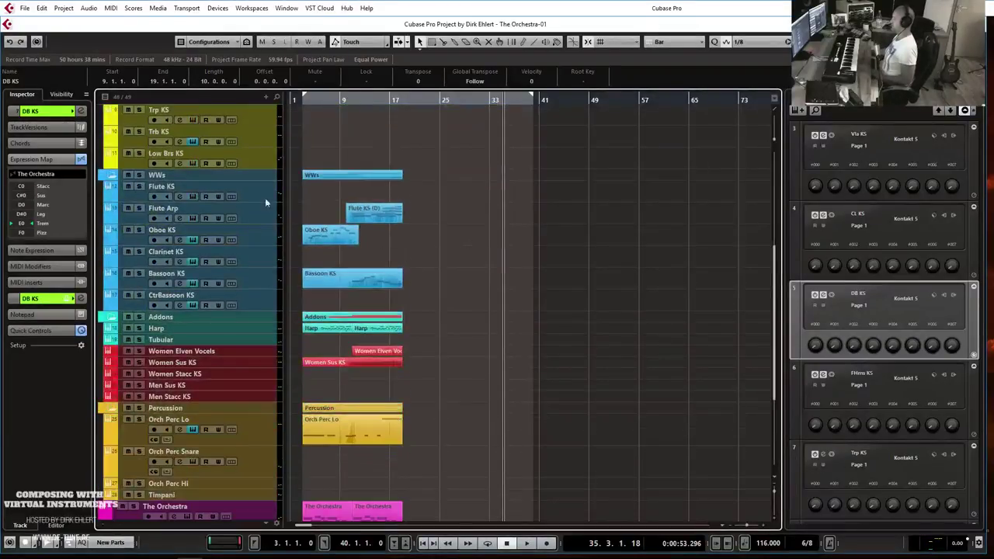
{"action": "left_click", "coordinate": [244, 208]}
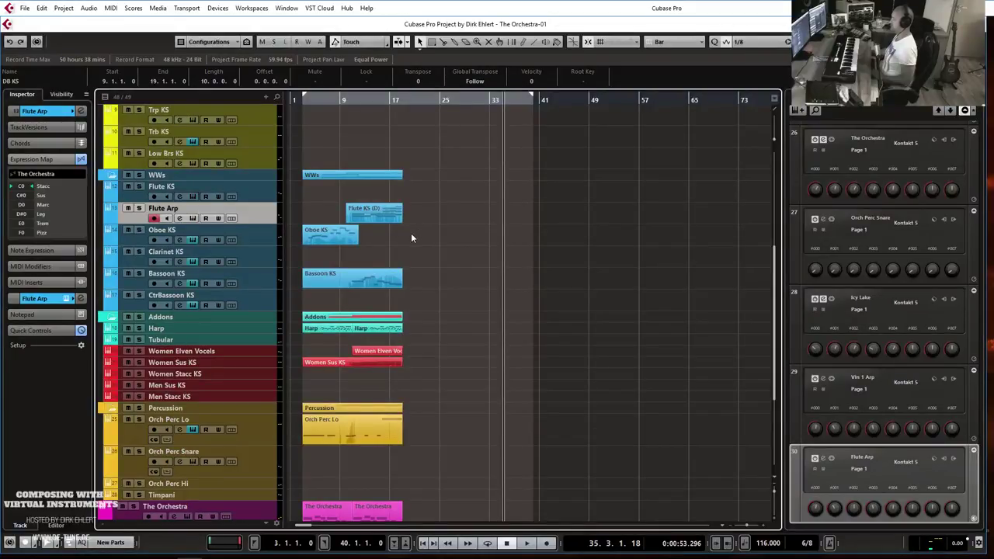
{"action": "key", "text": "g"}
{"action": "left_click", "coordinate": [367, 100]}
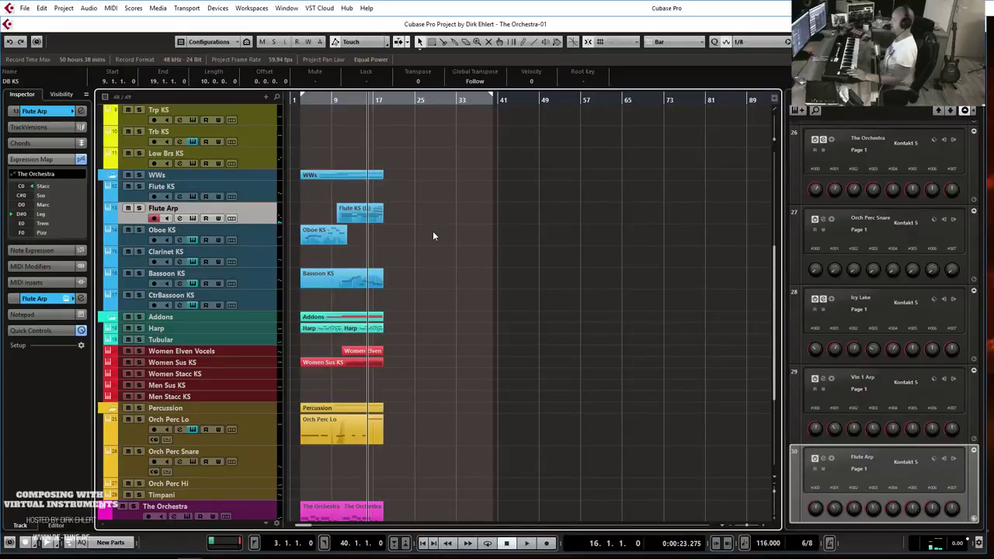
- Select the Flute KS track and rehearse a flute line against repeated playback from shortly before bar 19
{"action": "left_click", "coordinate": [264, 200]}
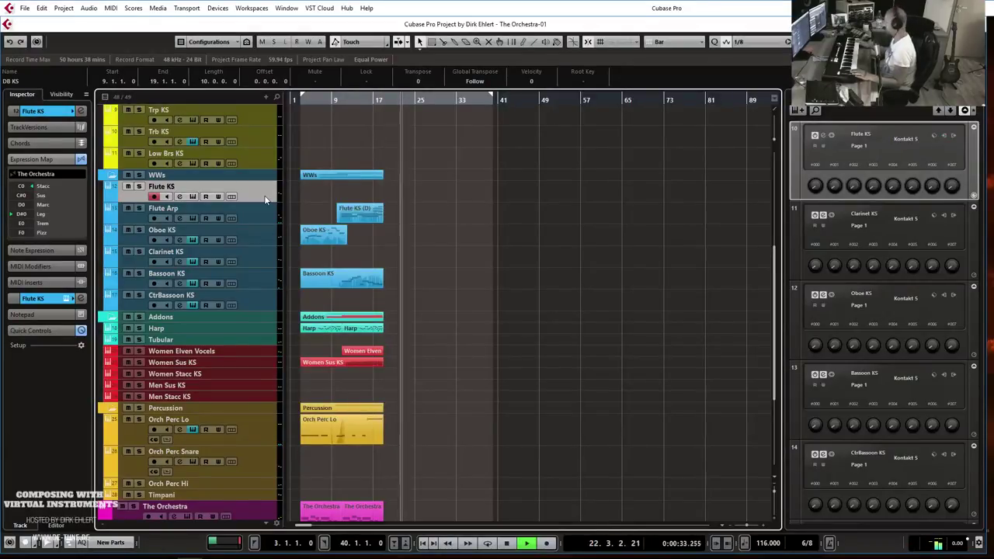
{"action": "key", "text": "space"}
{"action": "left_click", "coordinate": [380, 101]}
{"action": "key", "text": "space"}
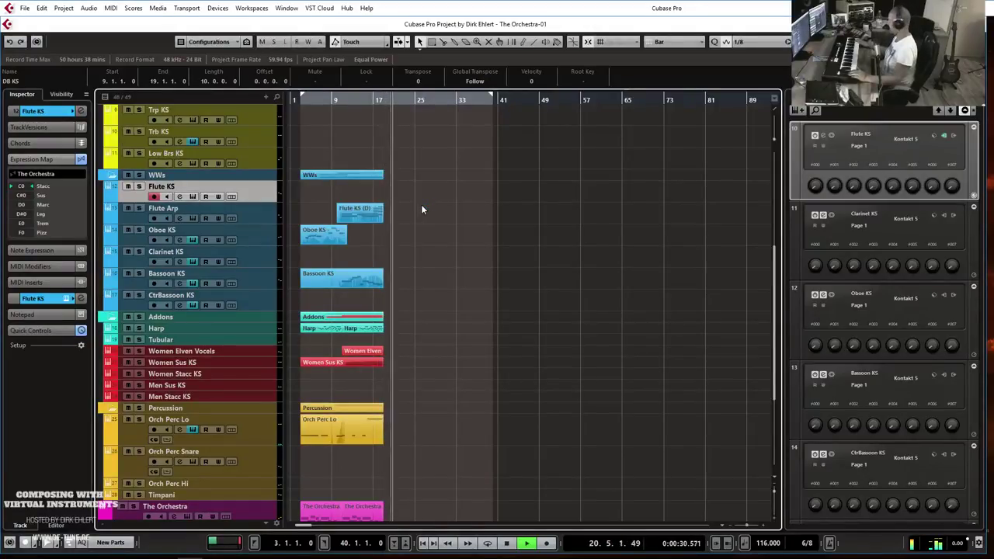
{"action": "key", "text": "space"}
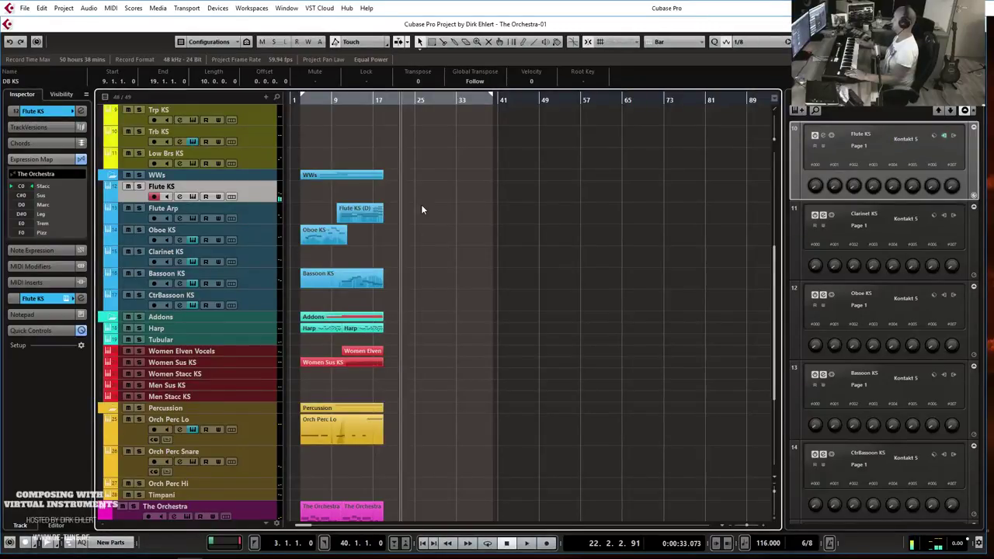
{"action": "left_click", "coordinate": [382, 103]}
{"action": "key", "text": "space"}
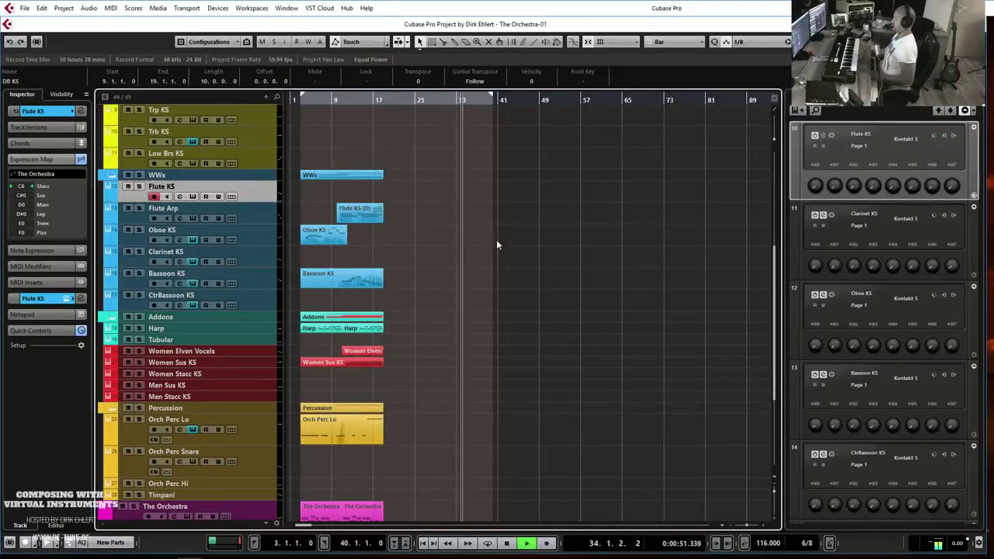
{"action": "key", "text": "space"}
- Record a flute line on the Flute KS track starting at bar 26, stopping after the strings end at bar 36
{"action": "scroll", "coordinate": [503, 249], "scroll_direction": "up", "scroll_amount": 5}
{"action": "left_click", "coordinate": [422, 101]}
{"action": "scroll", "coordinate": [511, 212], "scroll_direction": "down", "scroll_amount": 5}
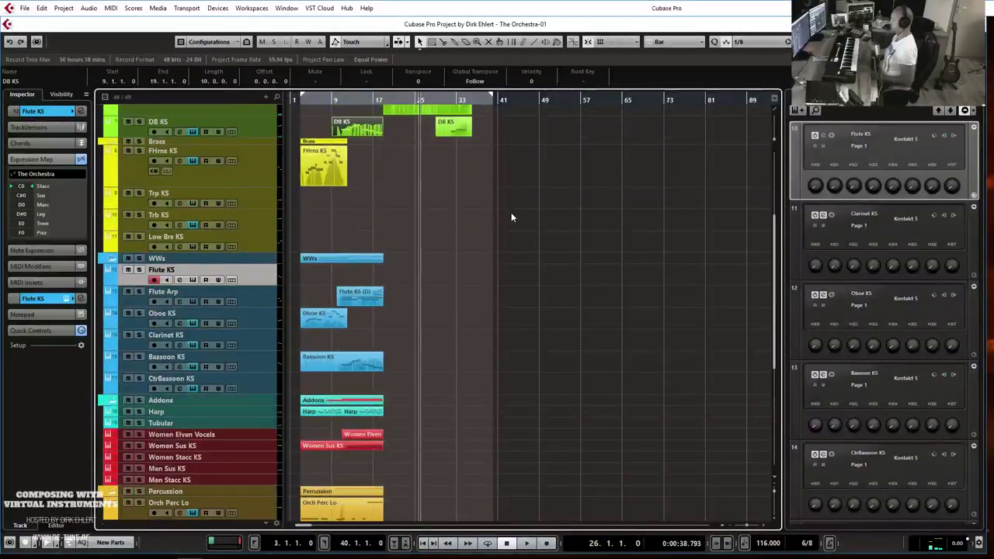
{"action": "key", "text": "h"}
{"action": "key", "text": "h"}
{"action": "key", "text": "h"}
{"action": "key", "text": "h"}
{"action": "scroll", "coordinate": [538, 209], "scroll_direction": "up", "scroll_amount": 4}
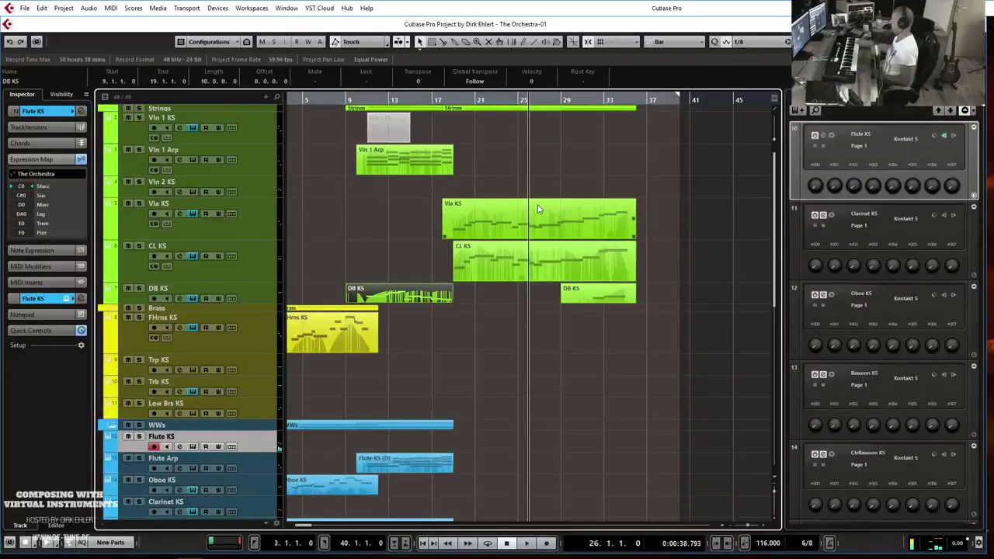
{"action": "key", "text": "KP_Multiply"}
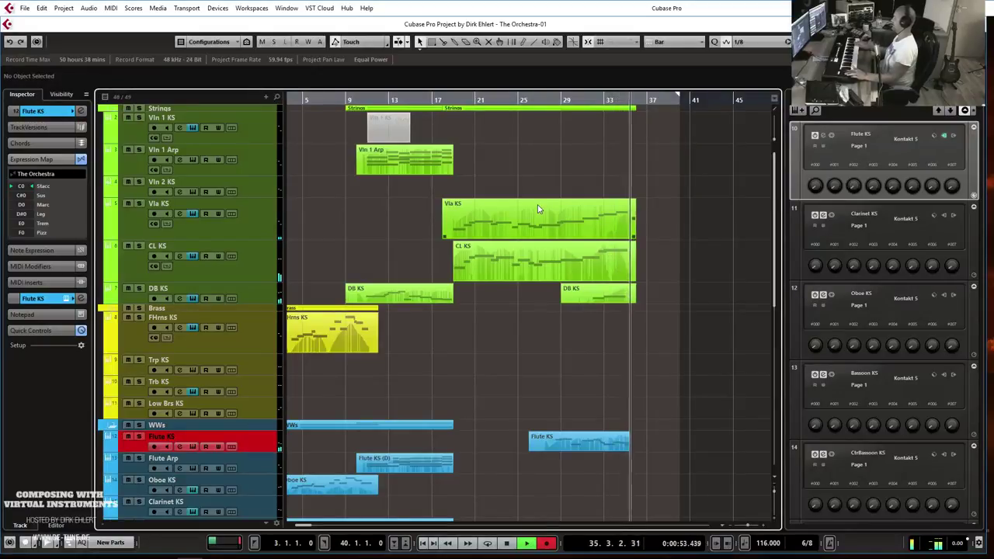
{"action": "key", "text": "space"}
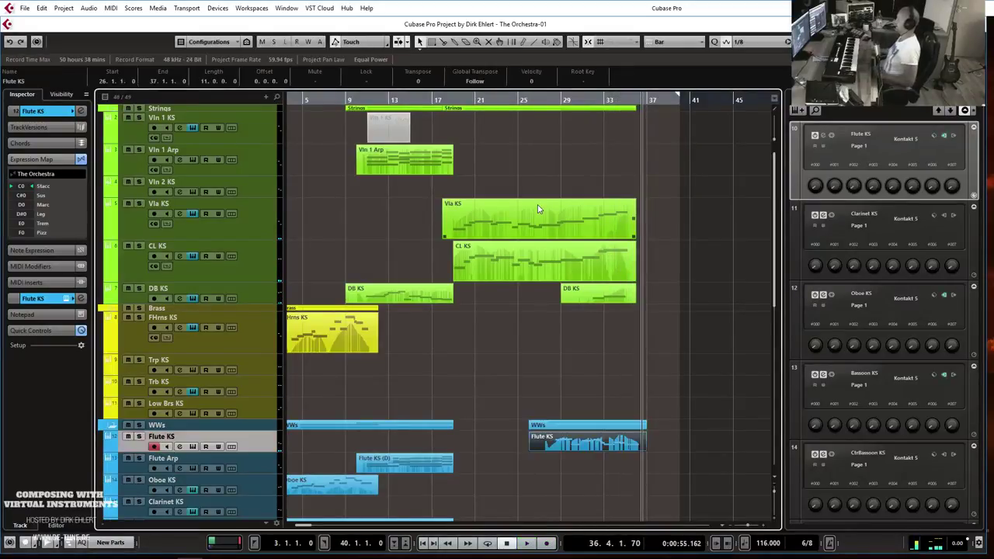
- Split the Orch Perc Lo part at bars 9 and 12 and place that three-bar segment at bar 35
{"action": "scroll", "coordinate": [601, 310], "scroll_direction": "down", "scroll_amount": 6}
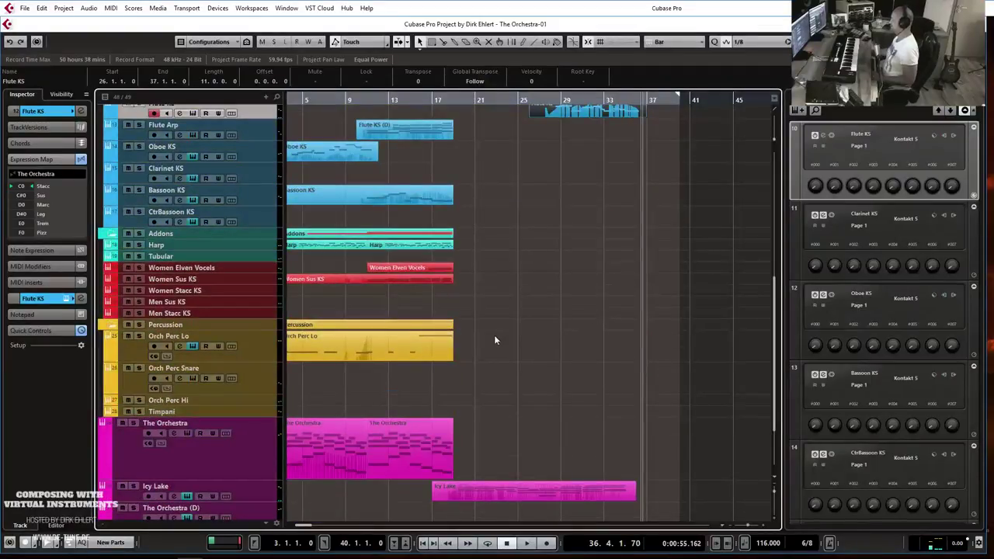
{"action": "key", "text": "g"}
{"action": "key", "text": "g"}
{"action": "key", "text": "g"}
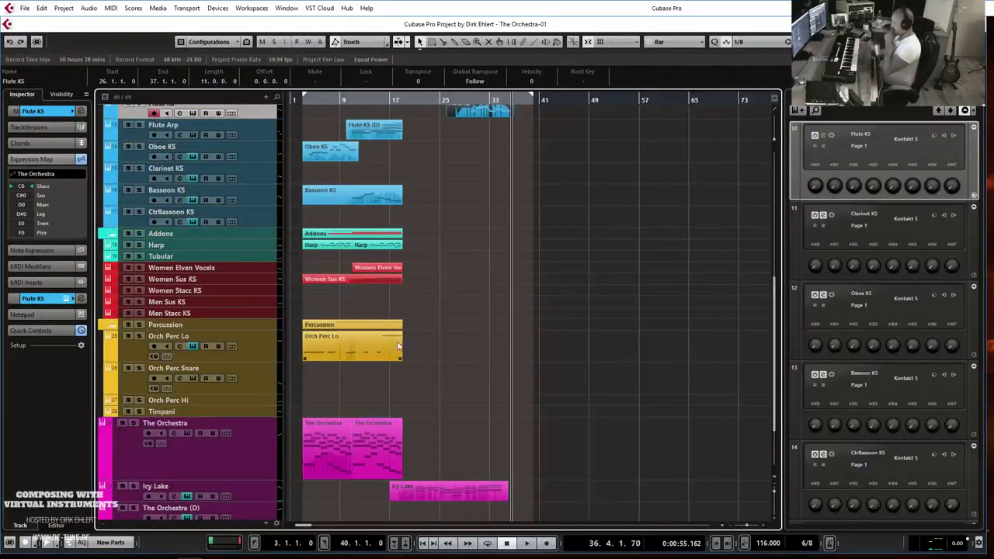
{"action": "key", "text": "3"}
{"action": "left_click", "coordinate": [342, 353]}
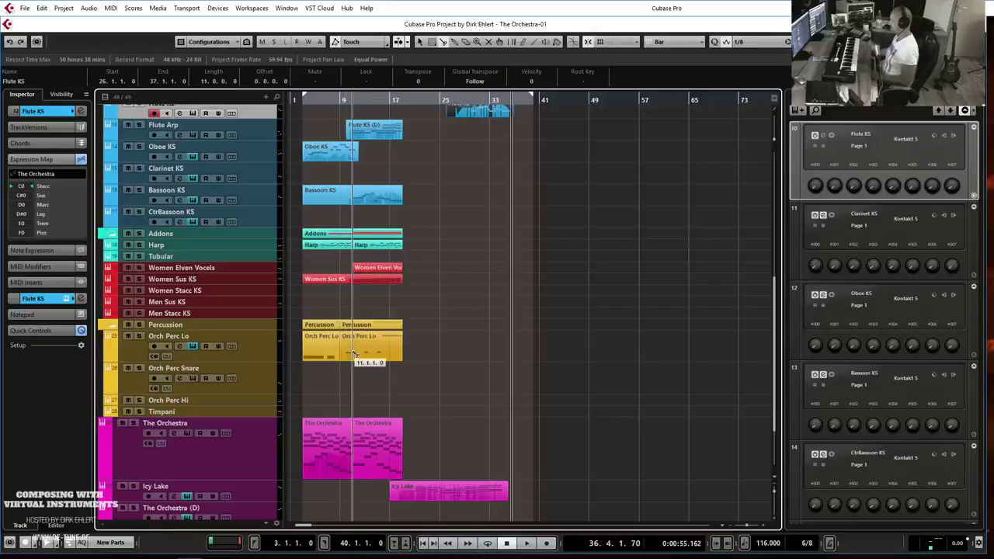
{"action": "left_click", "coordinate": [359, 355]}
{"action": "key", "text": "1"}
{"action": "left_click_drag", "start_coordinate": [353, 351], "coordinate": [513, 354]}
- Shift the placed Orch Perc Lo segment one bar earlier so it starts at bar 34
{"action": "key", "text": "h"}
{"action": "key", "text": "h"}
{"action": "key", "text": "h"}
{"action": "key", "text": "h"}
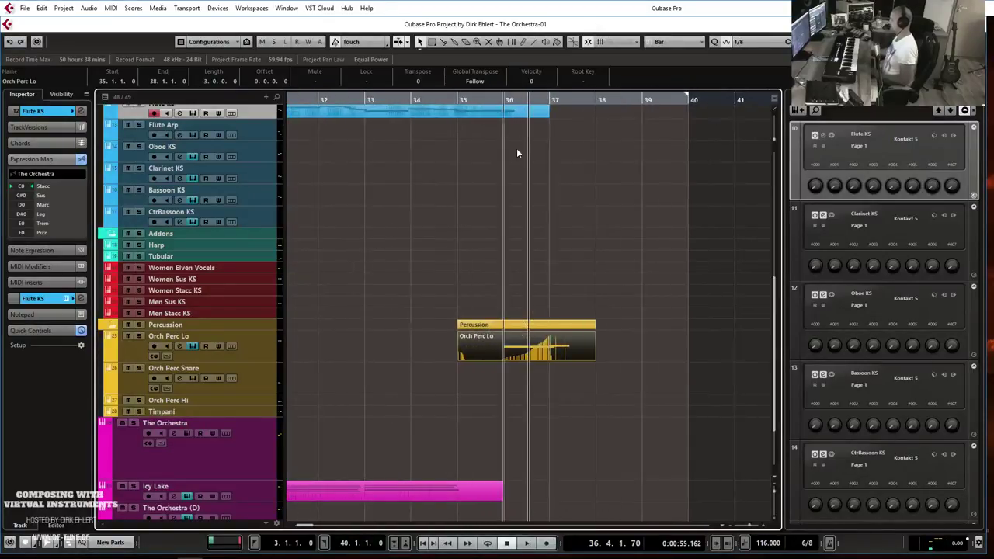
{"action": "left_click_drag", "start_coordinate": [572, 356], "coordinate": [529, 352]}
- Play the section ending from bar 33 to check the percussion swell against the strings and flute
{"action": "key", "text": "g"}
{"action": "key", "text": "g"}
{"action": "scroll", "coordinate": [504, 138], "scroll_direction": "up", "scroll_amount": 6}
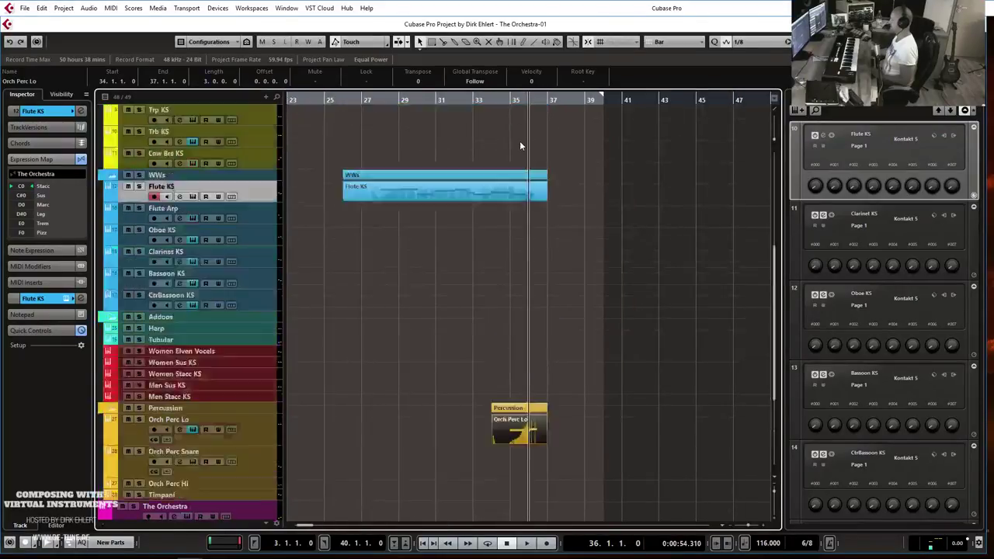
{"action": "left_click", "coordinate": [471, 101]}
{"action": "key", "text": "space"}
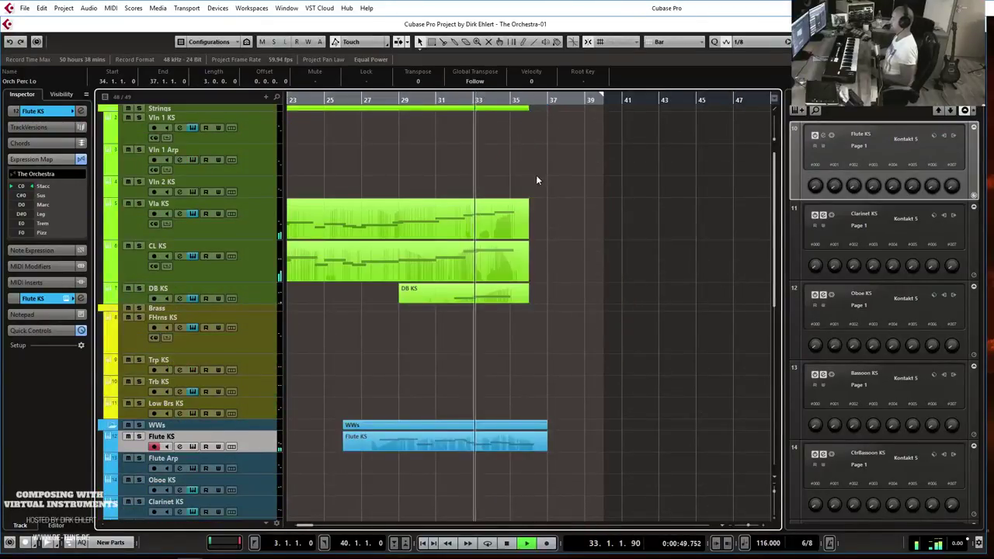
{"action": "scroll", "coordinate": [585, 227], "scroll_direction": "down", "scroll_amount": 4}
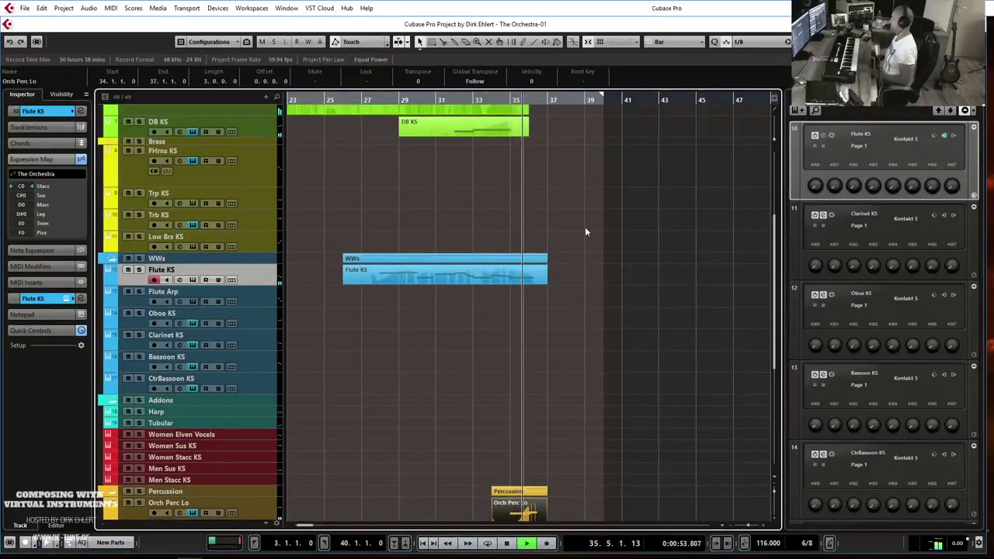
{"action": "key", "text": "space"}
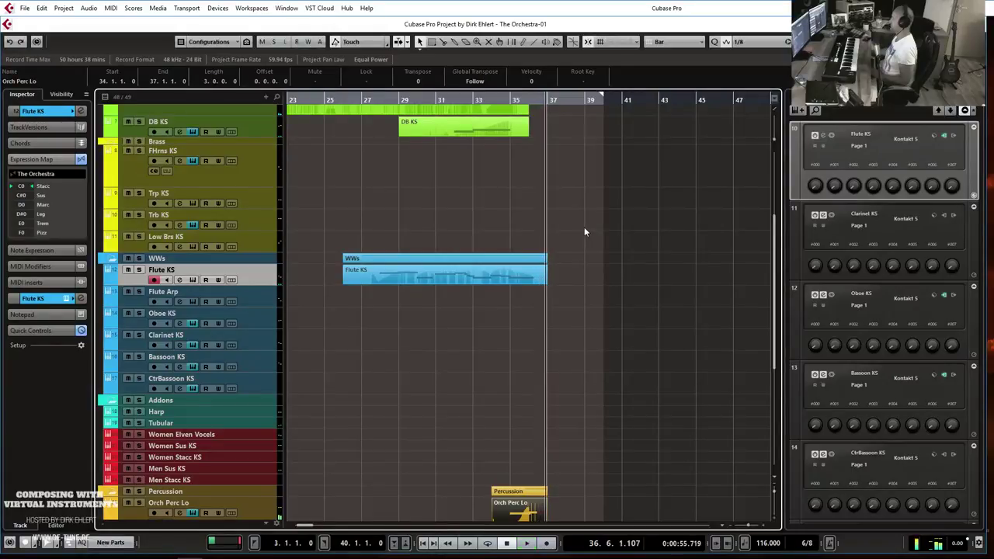
- Record a new part on The Orchestra (D) track starting at bar 31
{"action": "scroll", "coordinate": [584, 227], "scroll_direction": "up", "scroll_amount": 4}
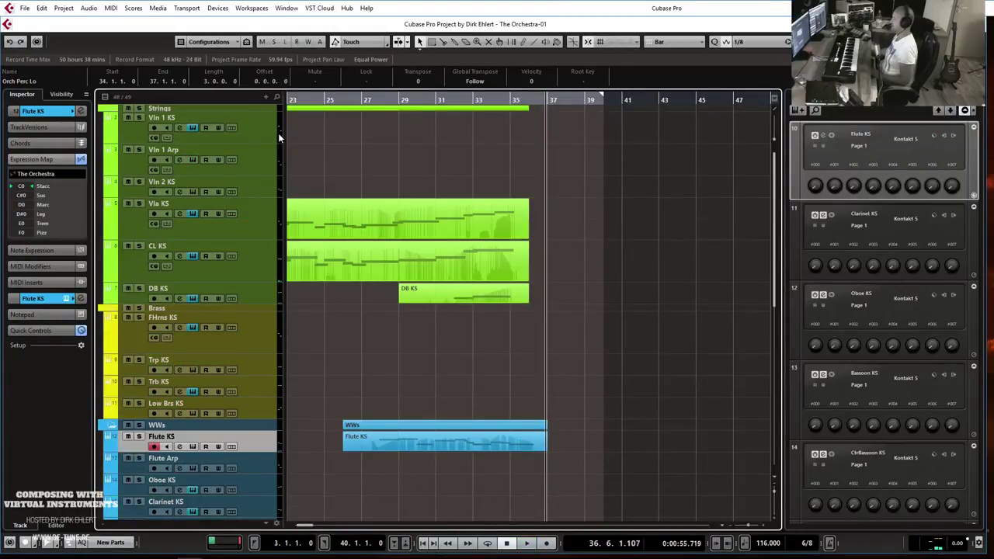
{"action": "scroll", "coordinate": [413, 244], "scroll_direction": "down", "scroll_amount": 10}
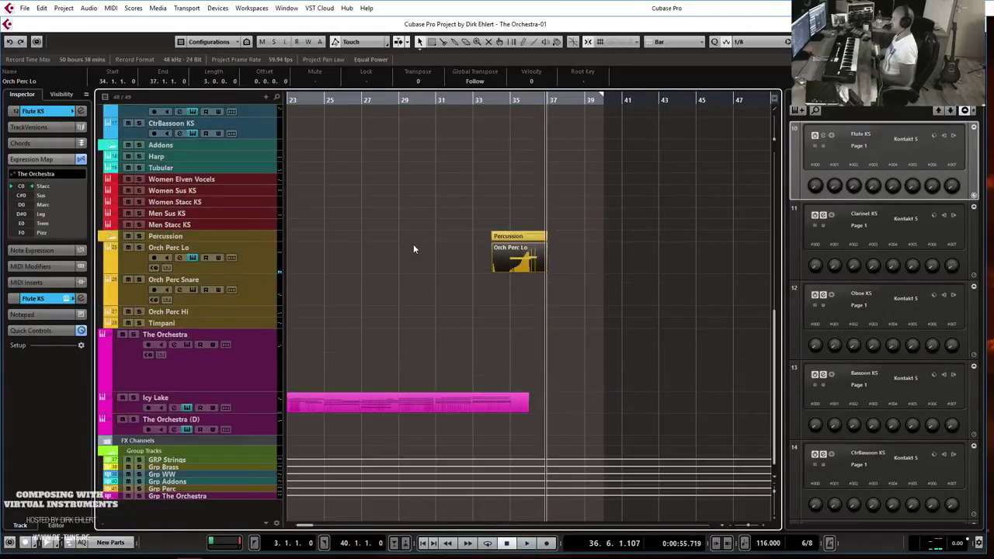
{"action": "left_click", "coordinate": [226, 420]}
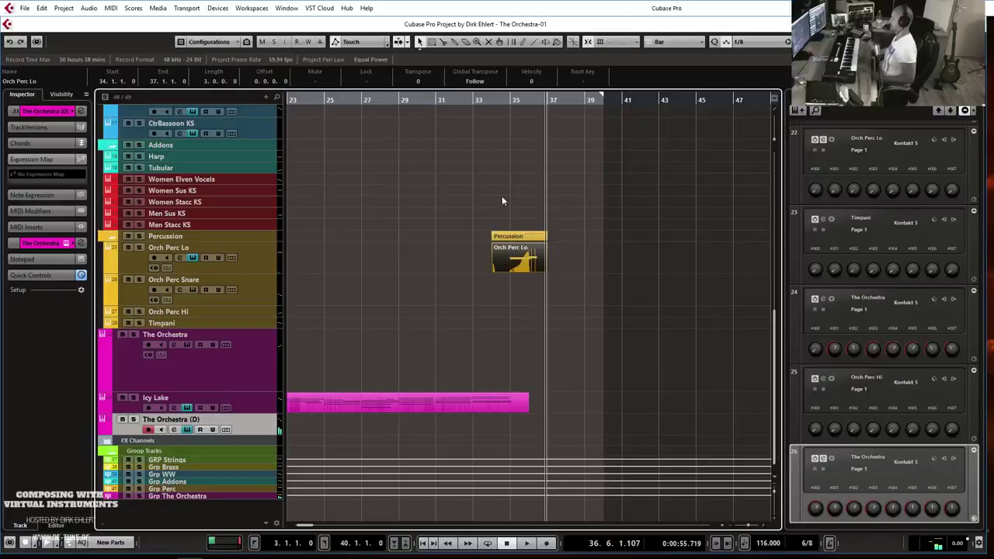
{"action": "left_click", "coordinate": [435, 101]}
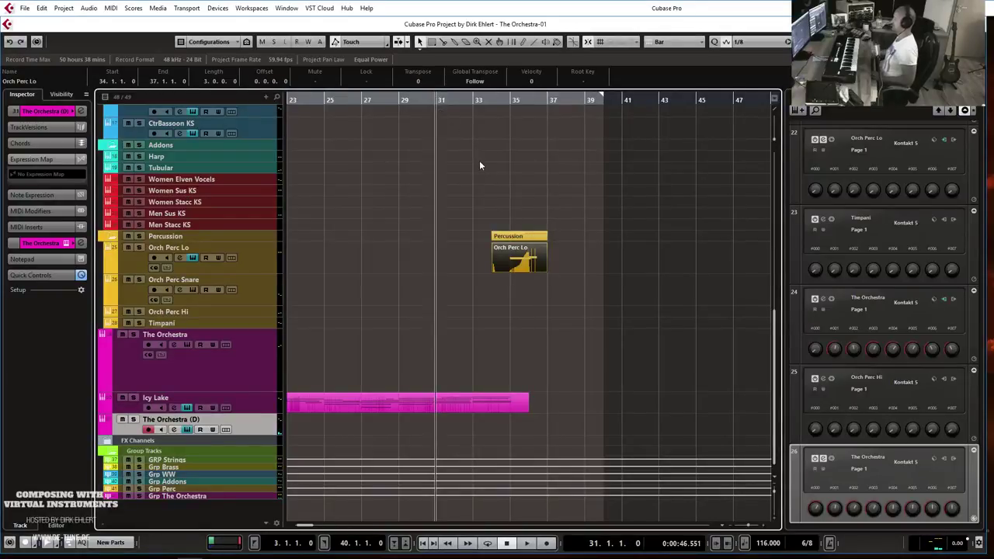
{"action": "key", "text": "KP_Multiply"}
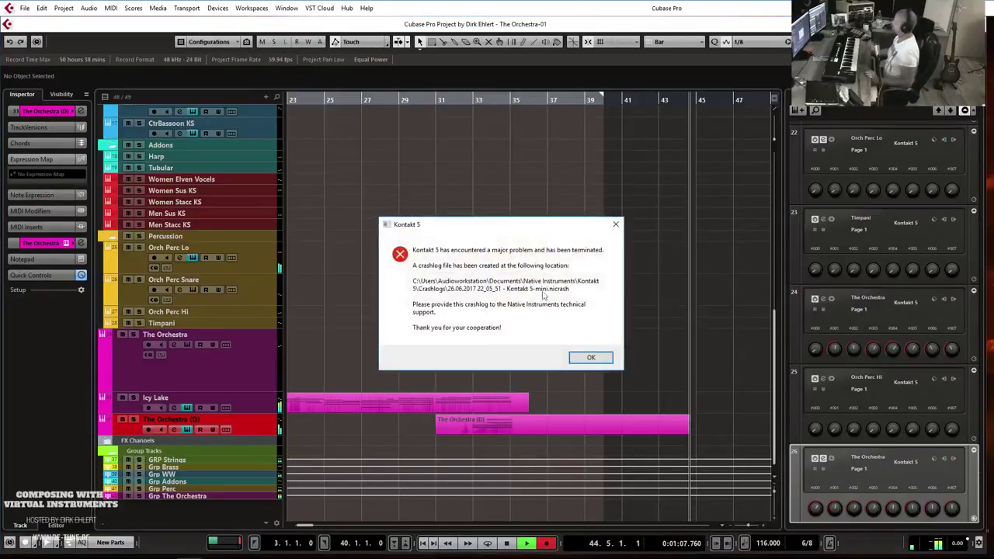
- Dismiss the Kontakt 5 crash message and select the newly recorded part on The Orchestra (D) track
{"action": "left_click", "coordinate": [590, 357]}
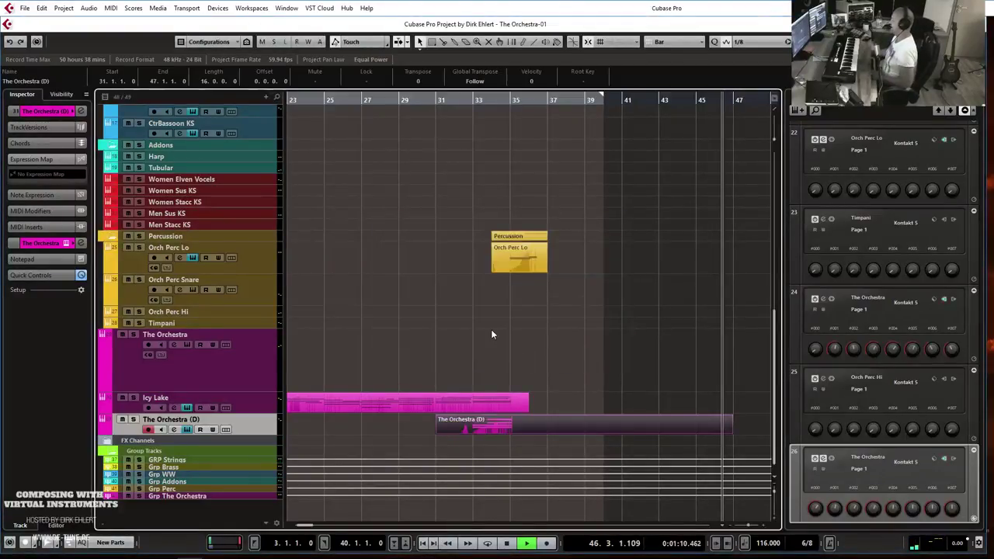
{"action": "left_click", "coordinate": [549, 345]}
{"action": "scroll", "coordinate": [555, 323], "scroll_direction": "left", "scroll_amount": 4}
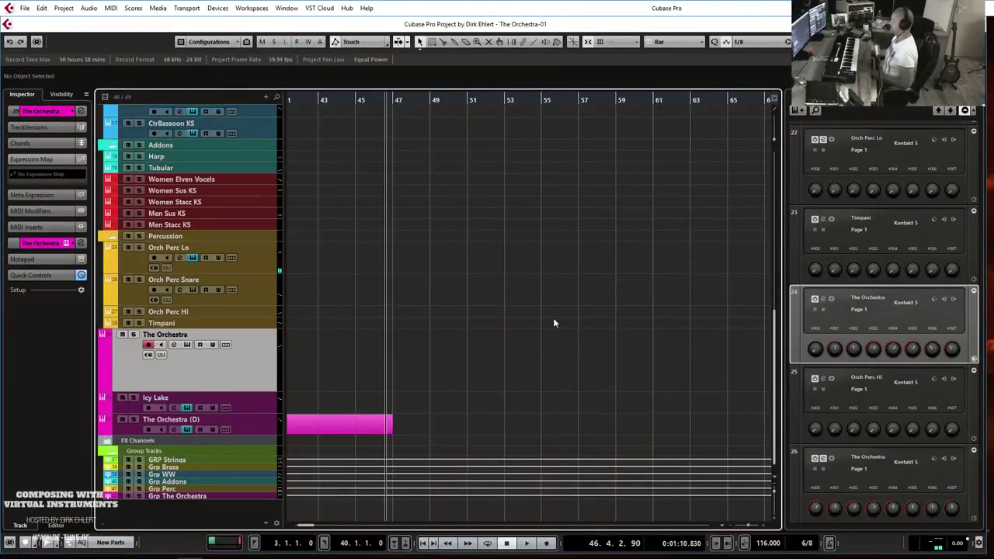
{"action": "scroll", "coordinate": [554, 323], "scroll_direction": "left", "scroll_amount": 3}
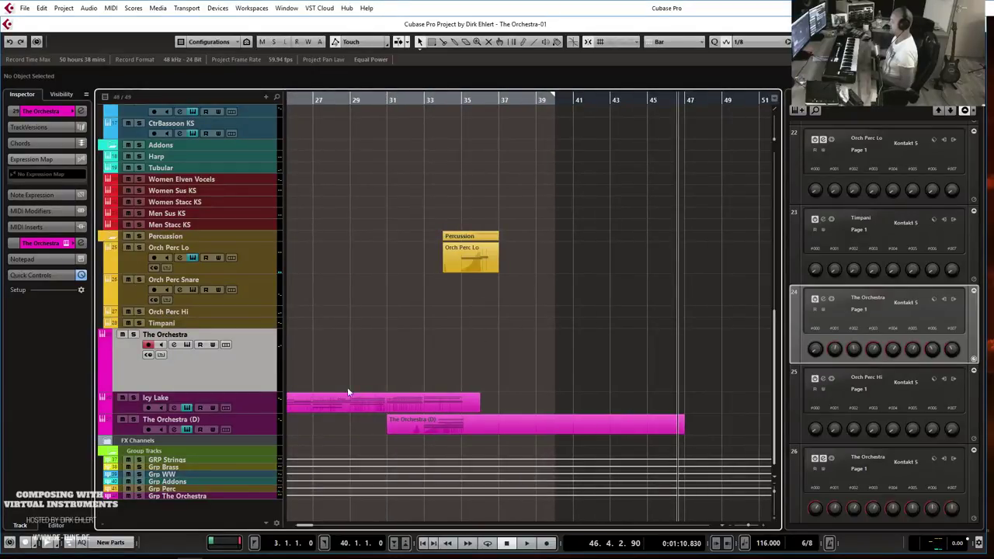
{"action": "left_click", "coordinate": [454, 422]}
{"action": "scroll", "coordinate": [513, 332], "scroll_direction": "up", "scroll_amount": 10}
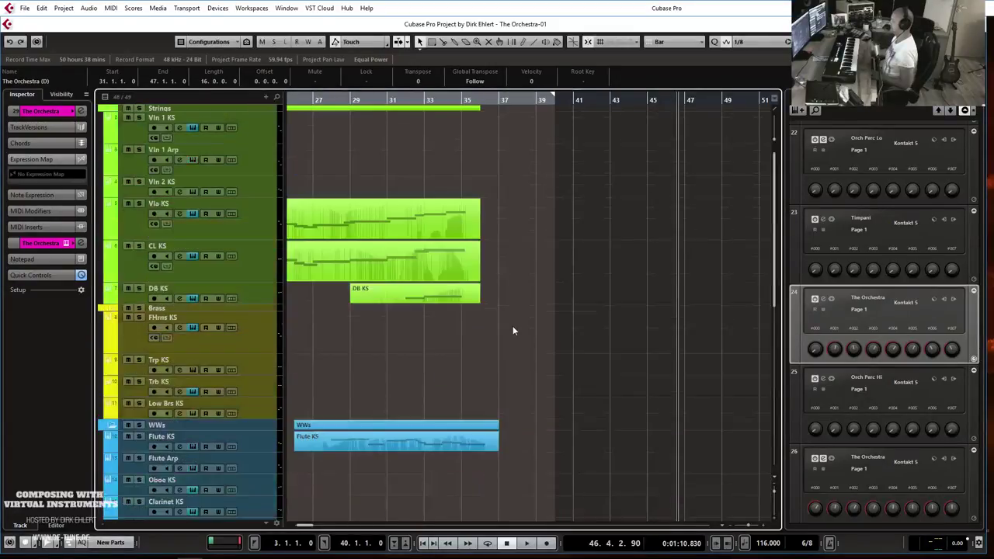
- Make the hidden VO track visible at the top of the track list
{"action": "left_click", "coordinate": [158, 109]}
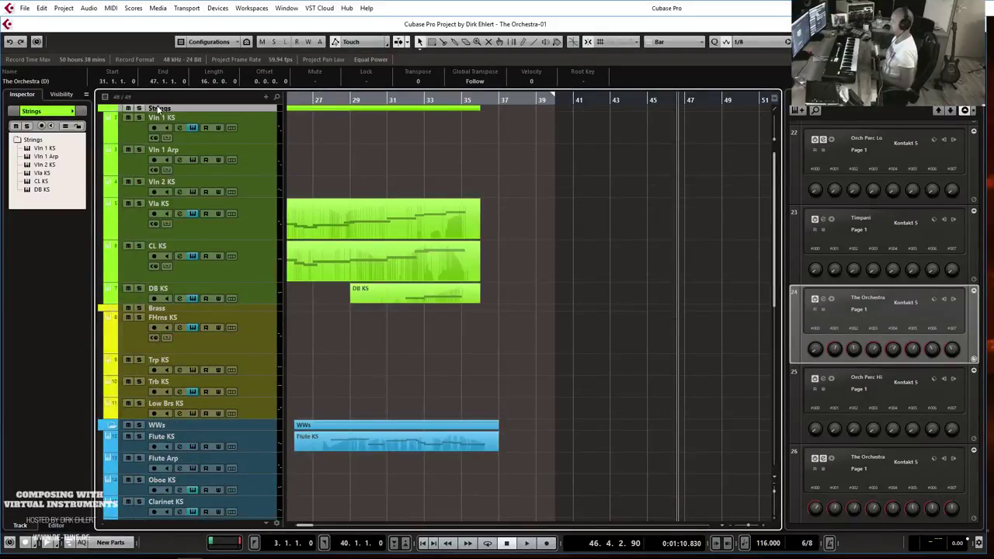
{"action": "left_click", "coordinate": [61, 95]}
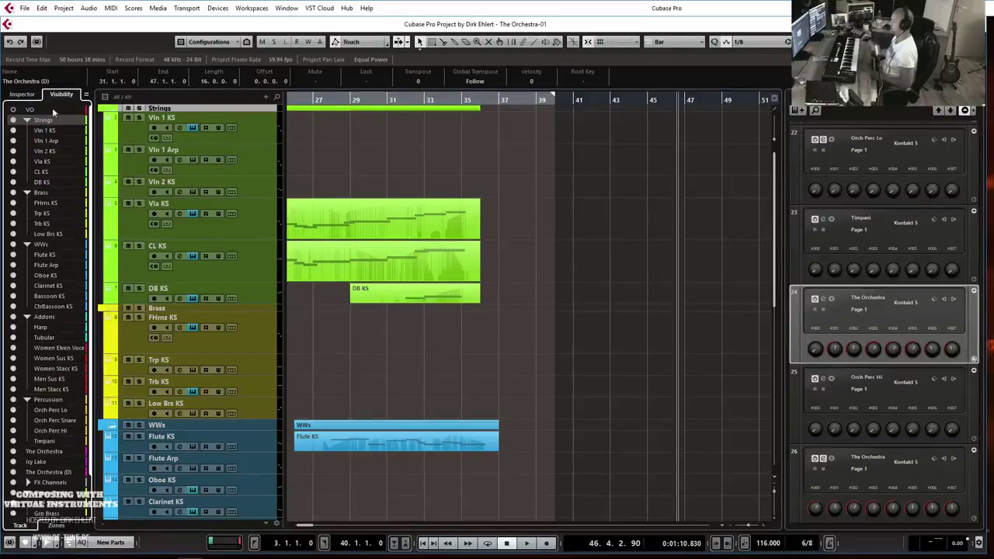
{"action": "left_click", "coordinate": [12, 109]}
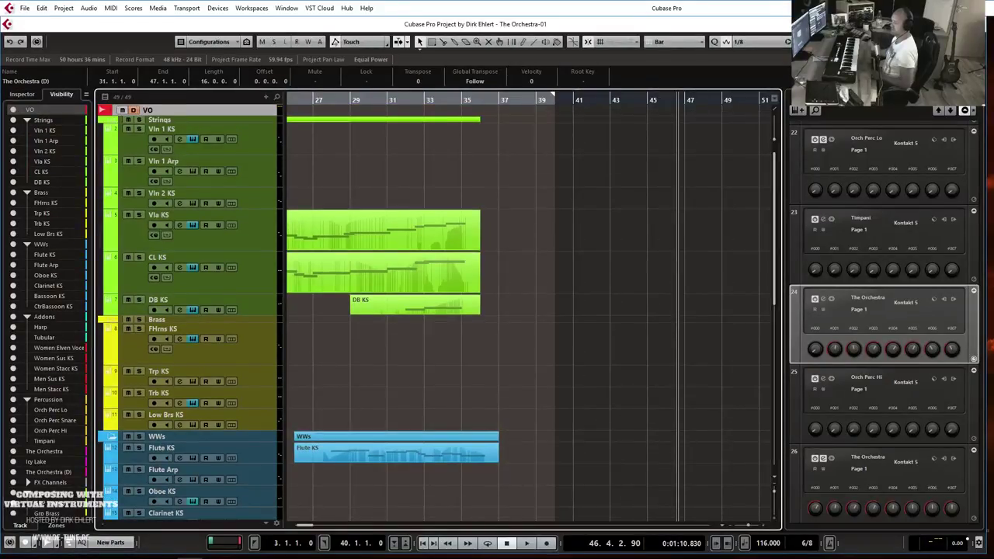
{"action": "key", "text": "m"}
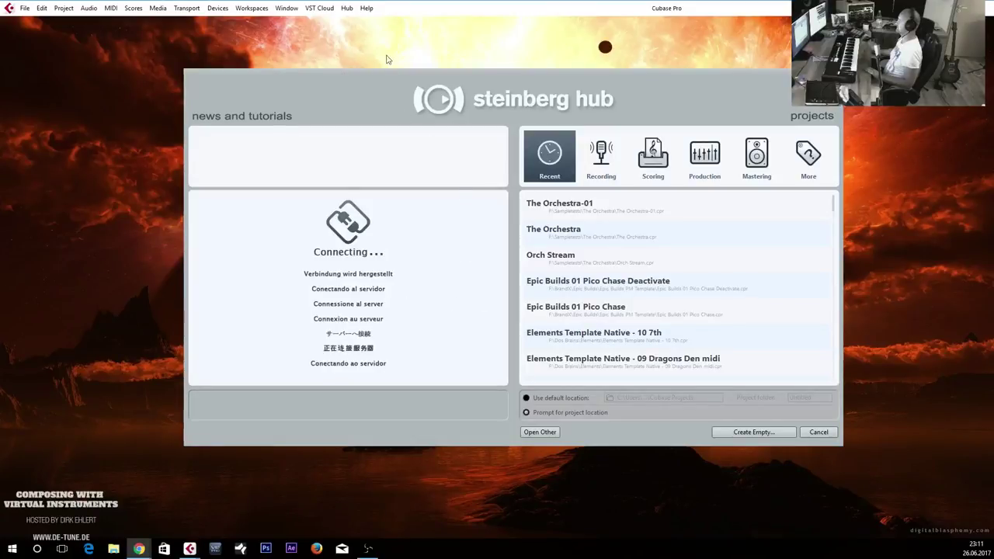
- Dismiss the project hub and check the ASIO driver in the VST Audio System device settings
{"action": "left_click", "coordinate": [819, 432]}
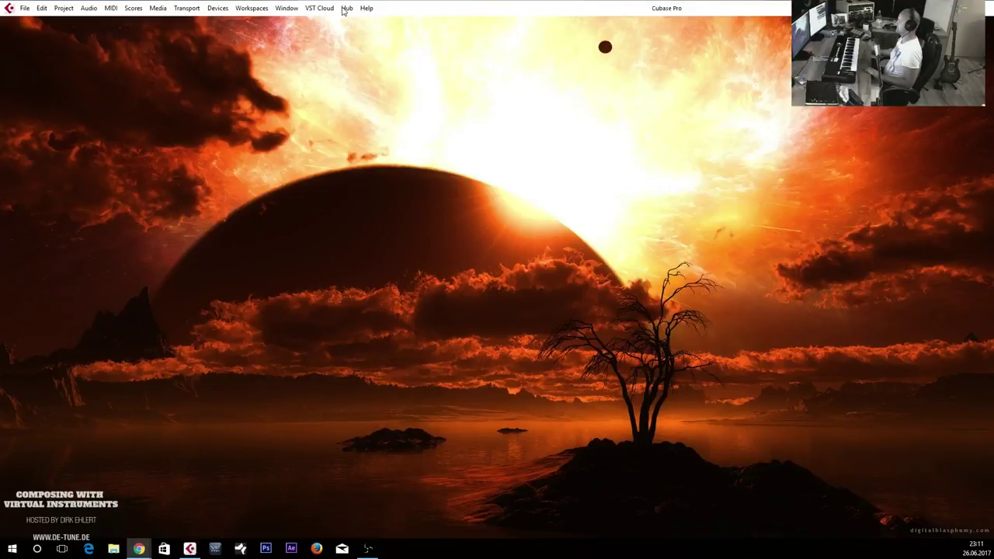
{"action": "left_click", "coordinate": [217, 7]}
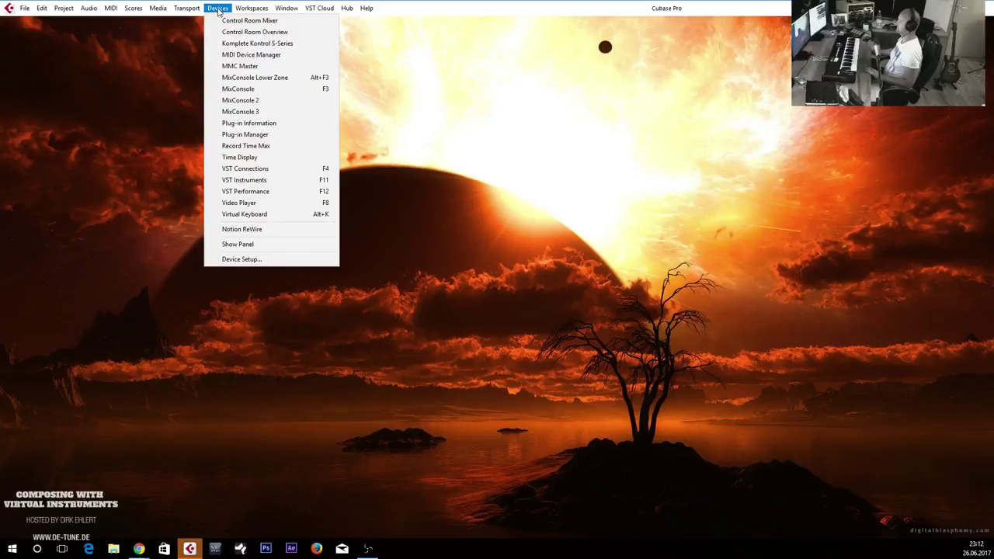
{"action": "left_click", "coordinate": [275, 261]}
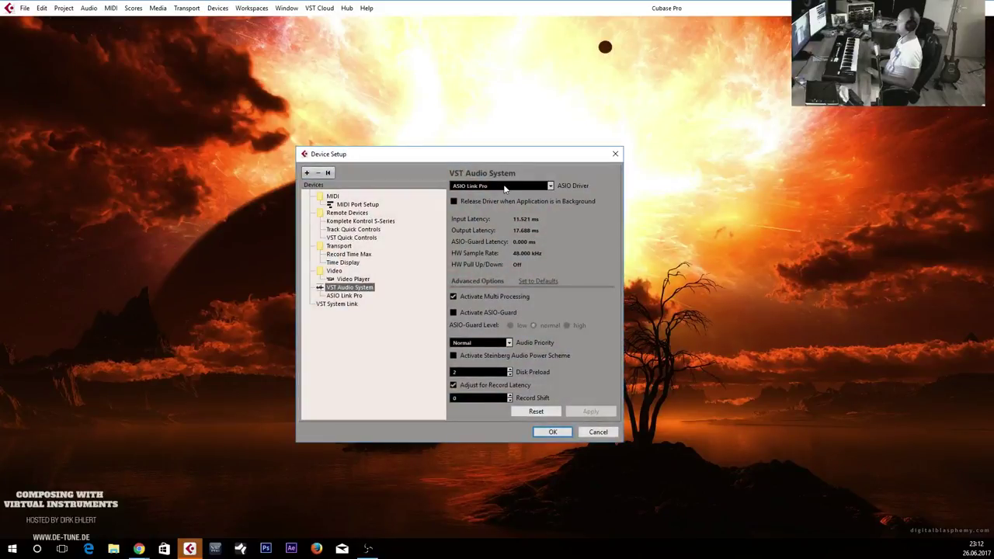
{"action": "left_click", "coordinate": [565, 431]}
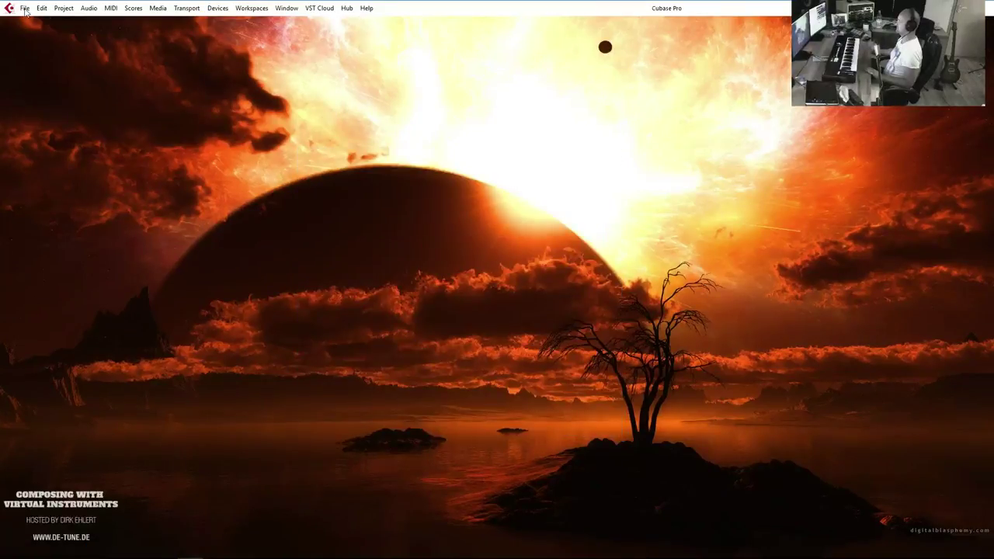
- Reopen the recent project The Orchestra-01.cpr
{"action": "left_click", "coordinate": [25, 8]}
{"action": "mouse_move", "coordinate": [107, 280]}
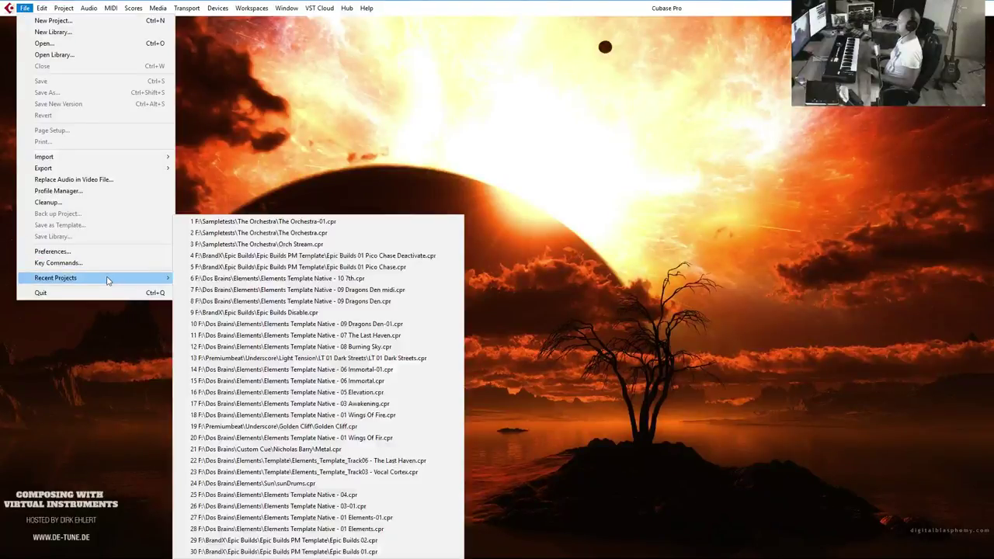
{"action": "left_click", "coordinate": [281, 225]}
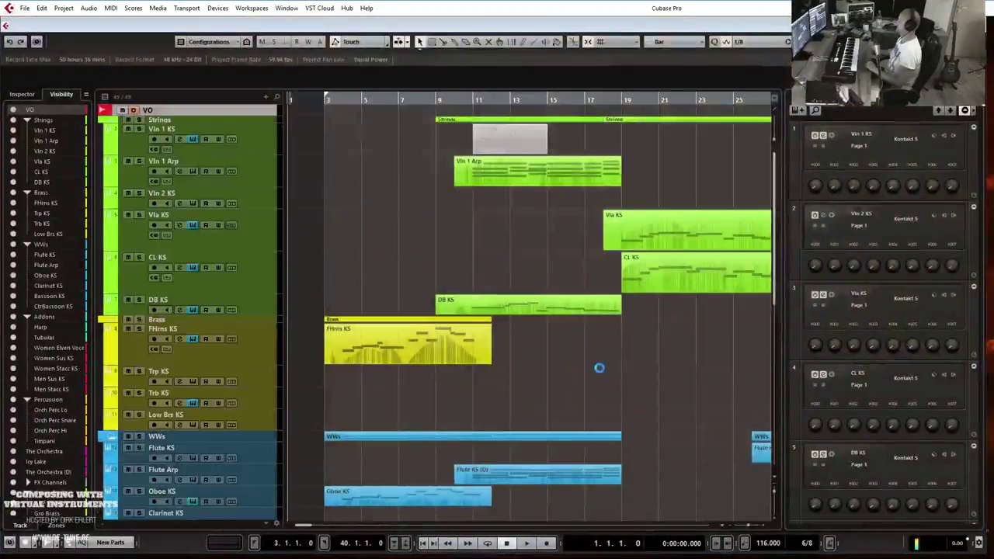
- Increase the VO track's height, select the Vla KS track and fit the whole arrangement up to bar 40 in view
{"action": "left_click_drag", "start_coordinate": [194, 115], "coordinate": [195, 128]}
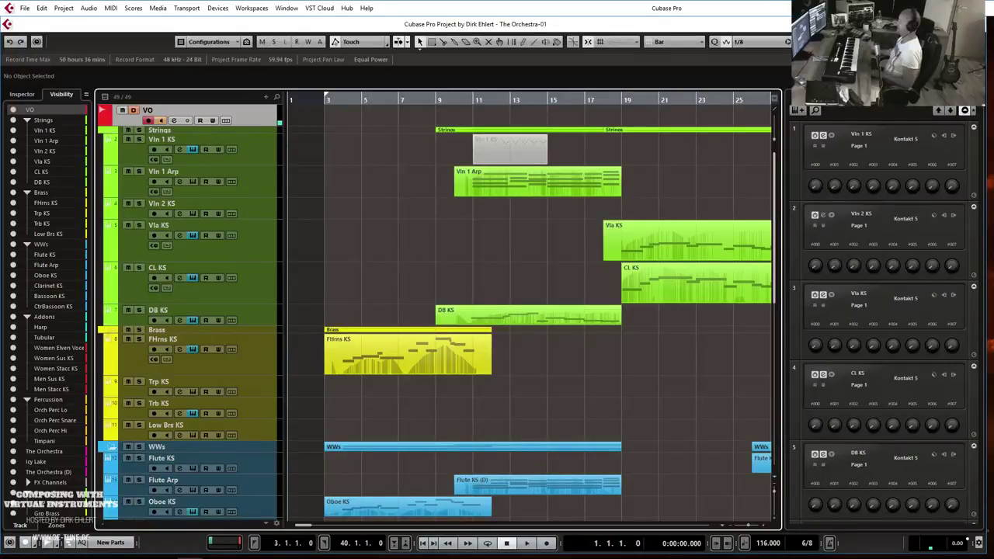
{"action": "left_click", "coordinate": [448, 240]}
{"action": "key", "text": "g"}
{"action": "key", "text": "g"}
{"action": "key", "text": "g"}
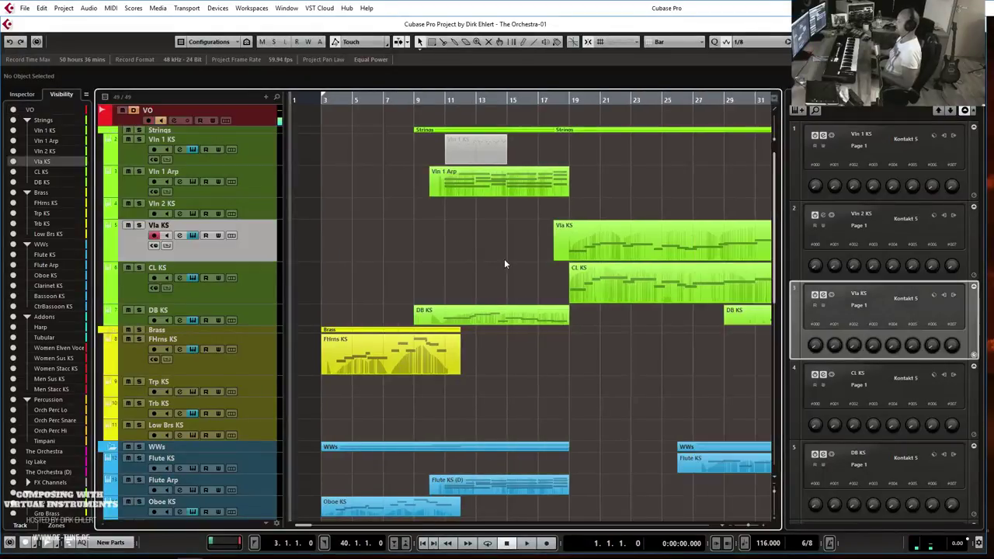
{"action": "key", "text": "g"}
{"action": "key", "text": "g"}
{"action": "key", "text": "g"}
{"action": "key", "text": "g"}
{"action": "key", "text": "h"}
{"action": "key", "text": "h"}
{"action": "key", "text": "h"}
{"action": "key", "text": "h"}
{"action": "key", "text": "h"}
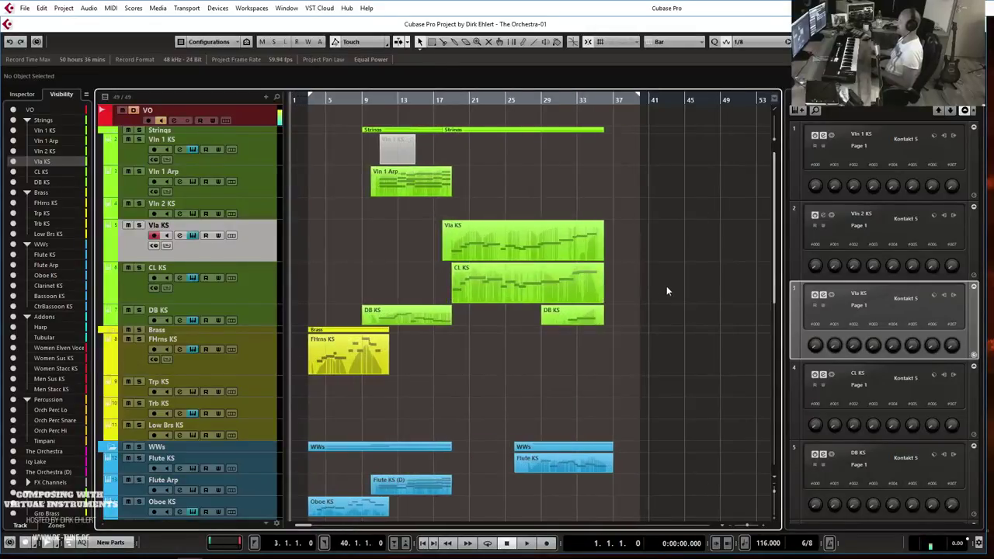
- Place the playback position at bar 30 and select The Orchestra (D) track with its track settings shown
{"action": "scroll", "coordinate": [666, 281], "scroll_direction": "down", "scroll_amount": 10}
{"action": "left_click", "coordinate": [550, 101]}
{"action": "key", "text": "h"}
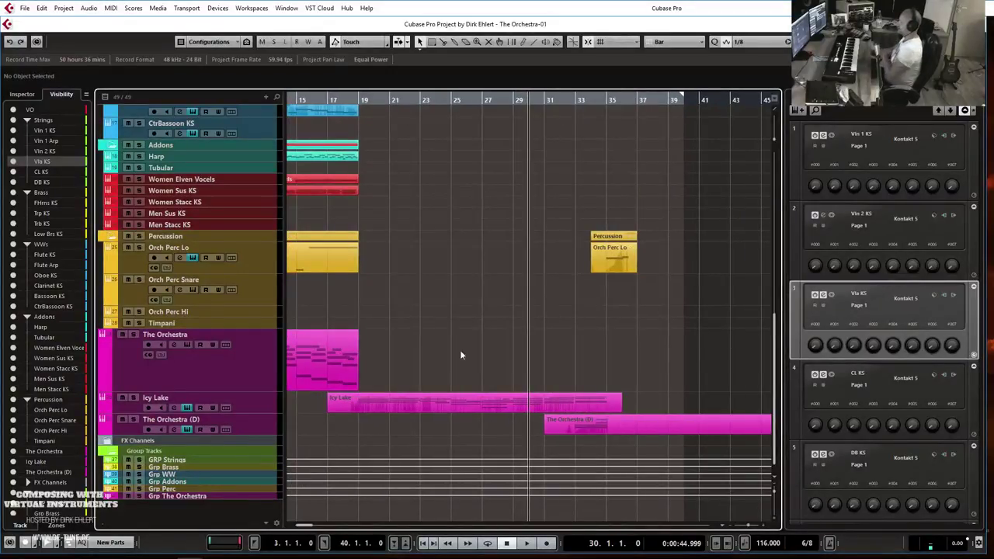
{"action": "left_click", "coordinate": [208, 427]}
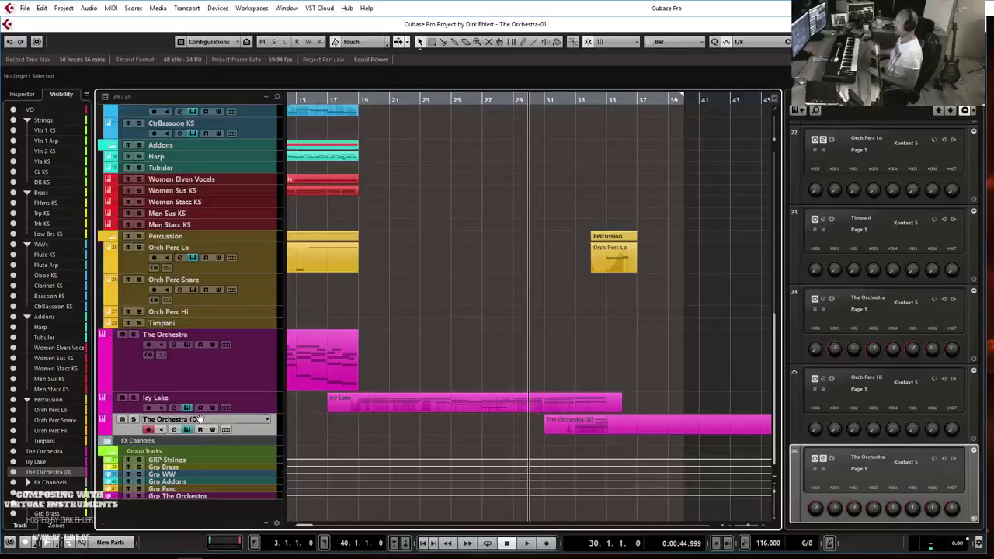
{"action": "left_click", "coordinate": [22, 94]}
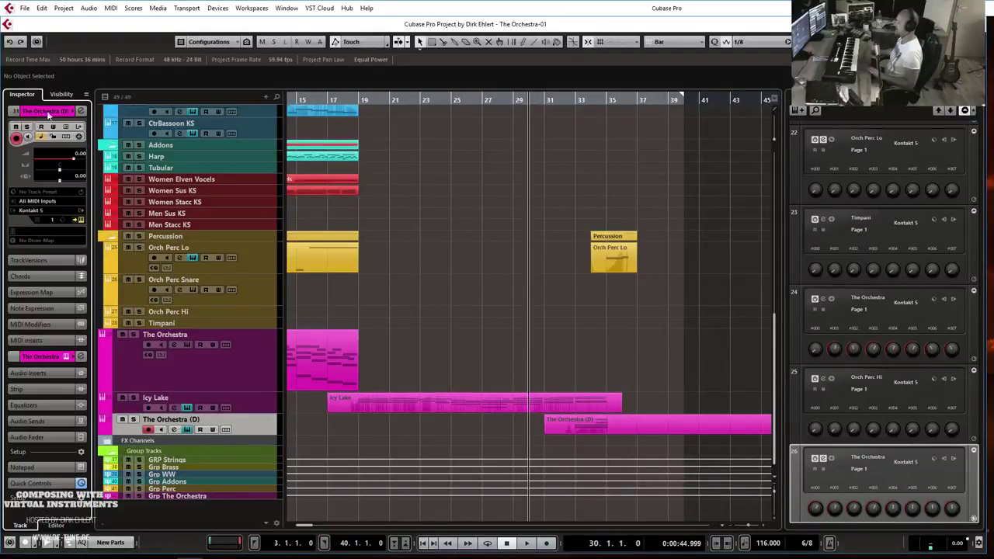
- In The Orchestra (D) part, split the D3 chord note at bar 34 and raise its first half to D#3
{"action": "double_click", "coordinate": [572, 427]}
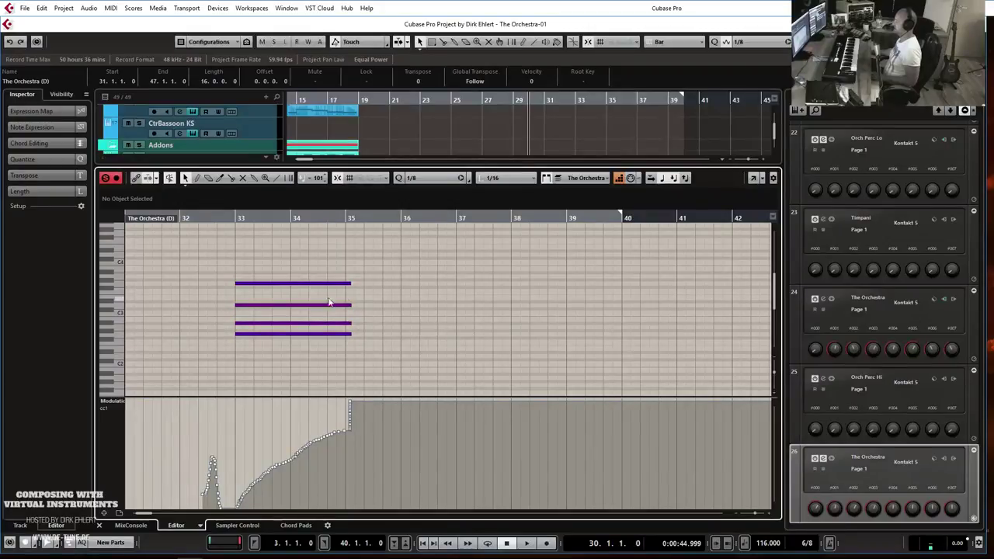
{"action": "key", "text": "3"}
{"action": "left_click", "coordinate": [293, 306]}
{"action": "key", "text": "1"}
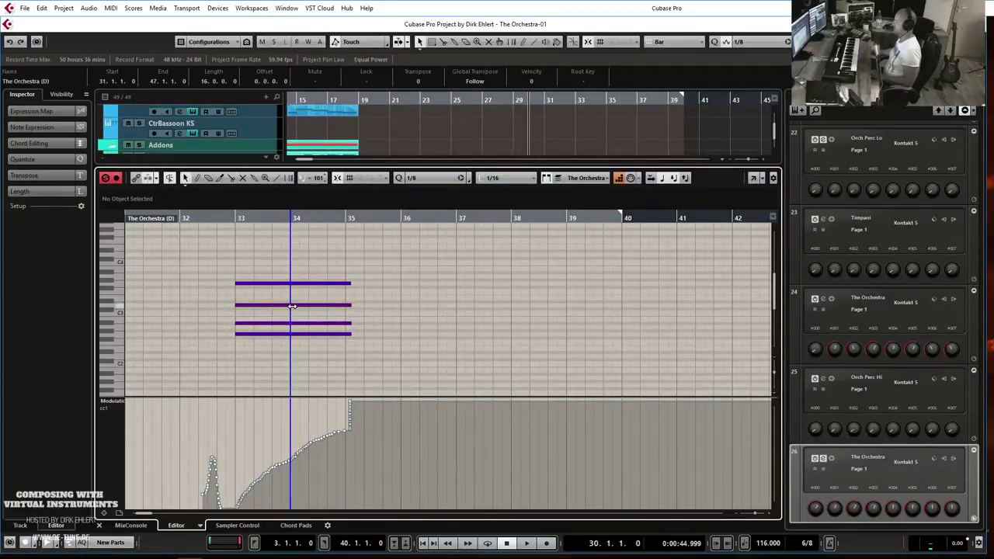
{"action": "left_click", "coordinate": [280, 306]}
{"action": "key", "text": "Up"}
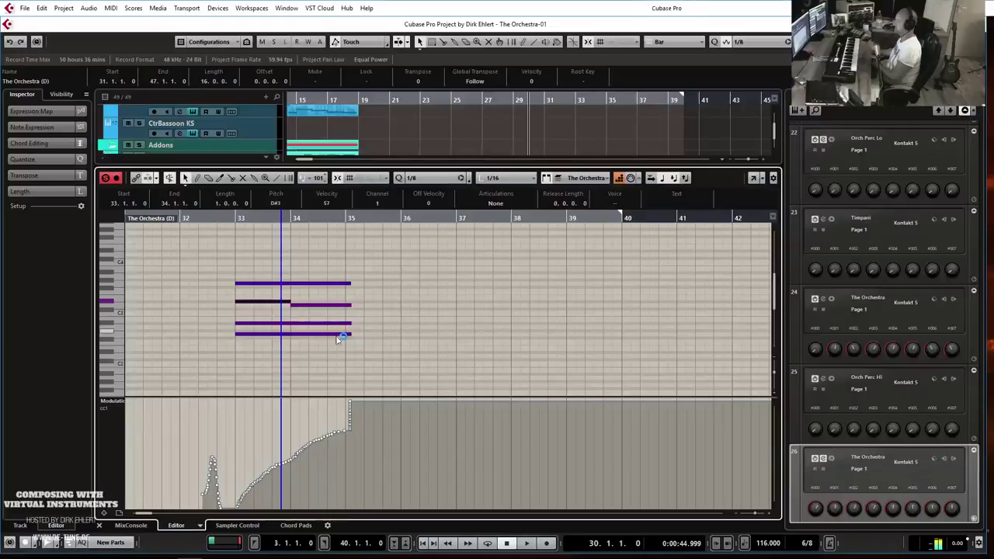
- Play the edited chord from about bar 33 and close the note editor
{"action": "left_click", "coordinate": [231, 220]}
{"action": "key", "text": "space"}
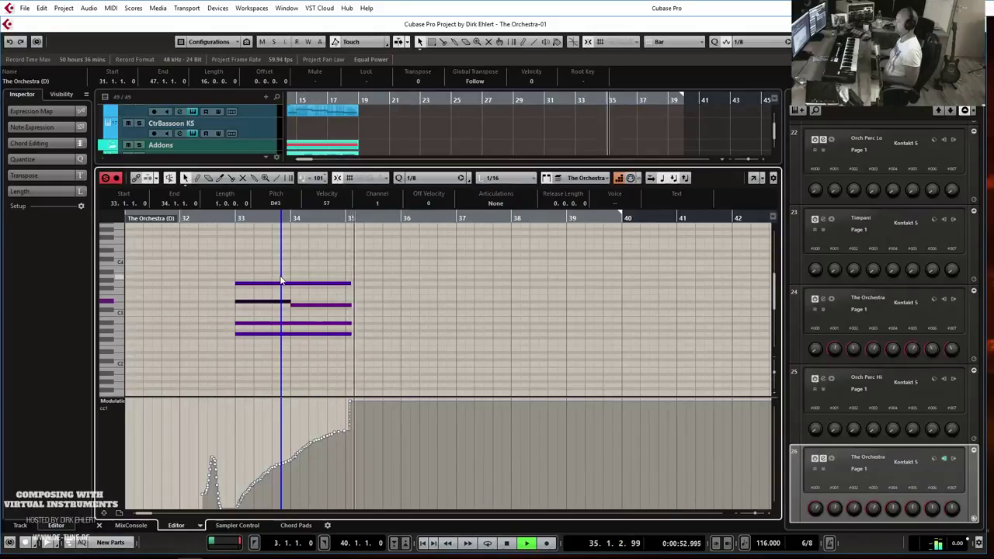
{"action": "key", "text": "space"}
{"action": "key", "text": "Return"}
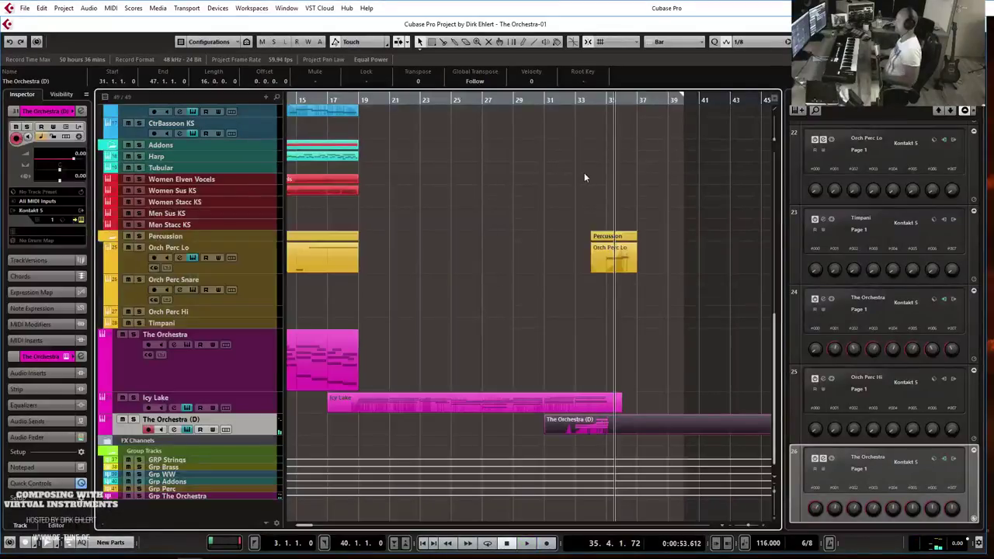
- Lengthen the held chord notes in The Orchestra (D) part by one bar so they end at bar 36
{"action": "key", "text": "h"}
{"action": "key", "text": "h"}
{"action": "key", "text": "h"}
{"action": "key", "text": "h"}
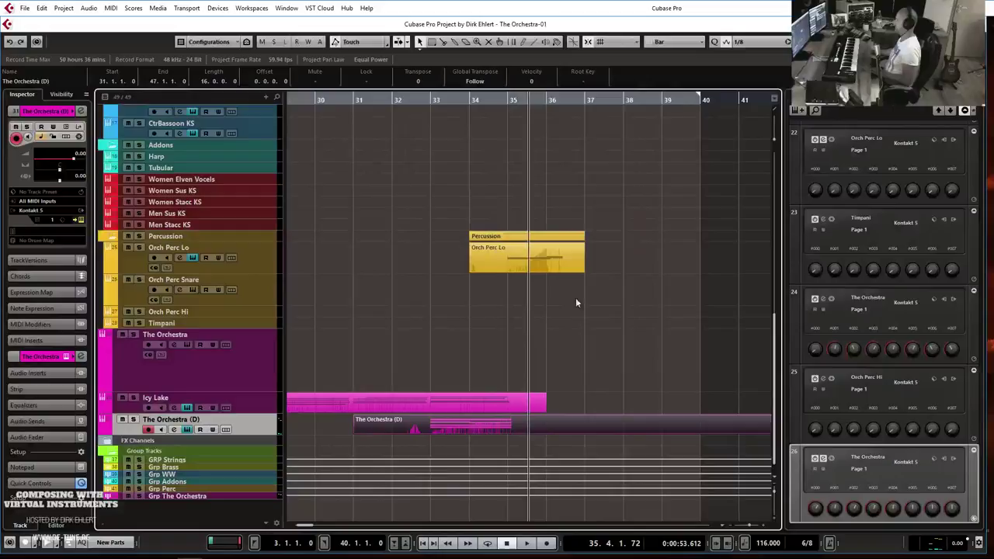
{"action": "left_click", "coordinate": [547, 101]}
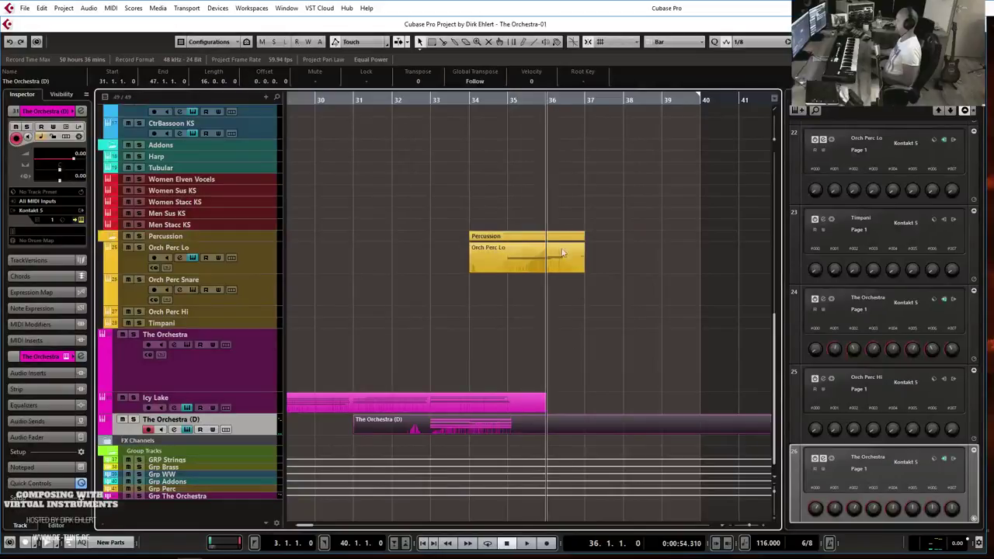
{"action": "double_click", "coordinate": [570, 421]}
{"action": "left_click_drag", "start_coordinate": [339, 262], "coordinate": [404, 338]}
- Draw a straight modulation ramp in the CC1 lane from bar 34 up to the maximum at bar 36
{"action": "right_click", "coordinate": [431, 308]}
{"action": "left_click", "coordinate": [537, 306]}
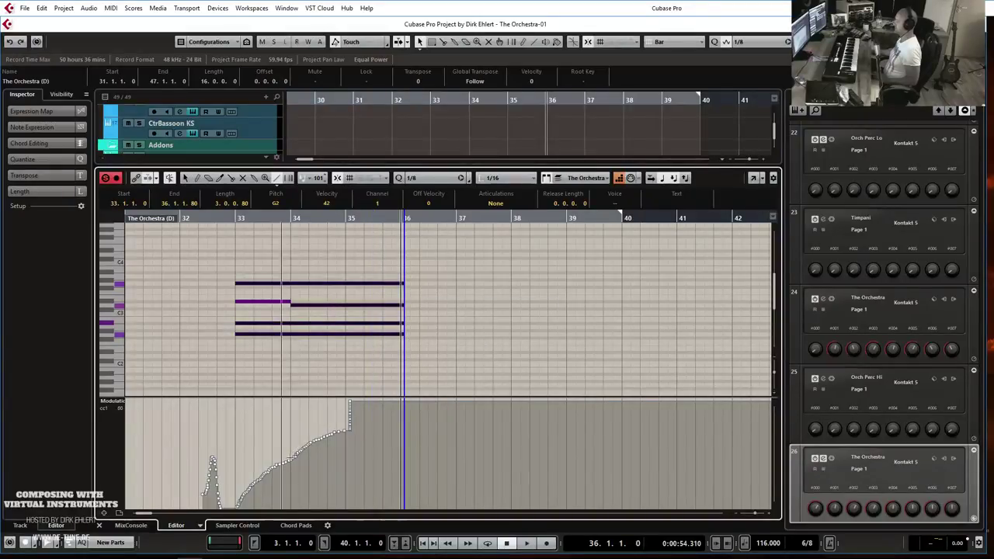
{"action": "left_click_drag", "start_coordinate": [290, 456], "coordinate": [400, 402]}
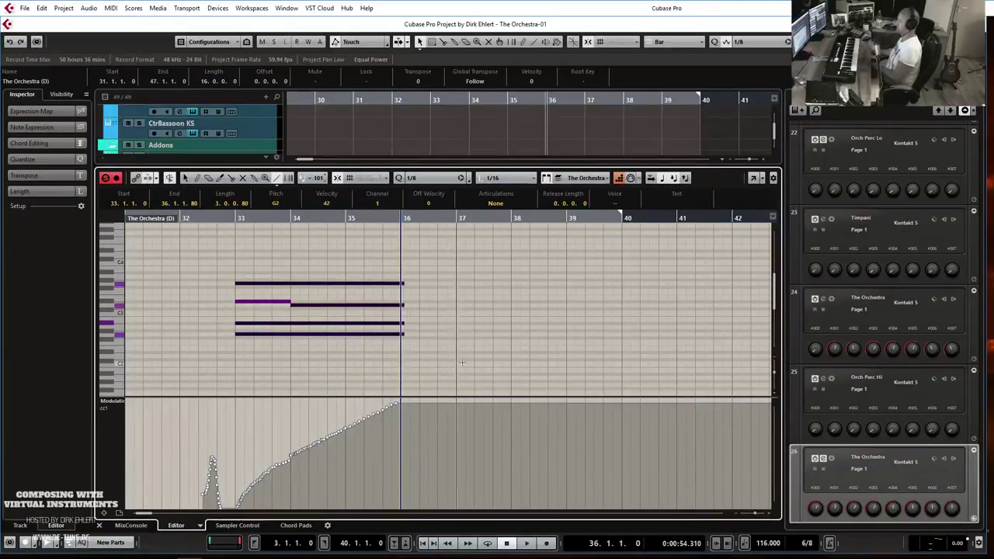
{"action": "key", "text": "Return"}
- Play the arrangement from bar 32 to check the extended chord swell
{"action": "left_click", "coordinate": [393, 101]}
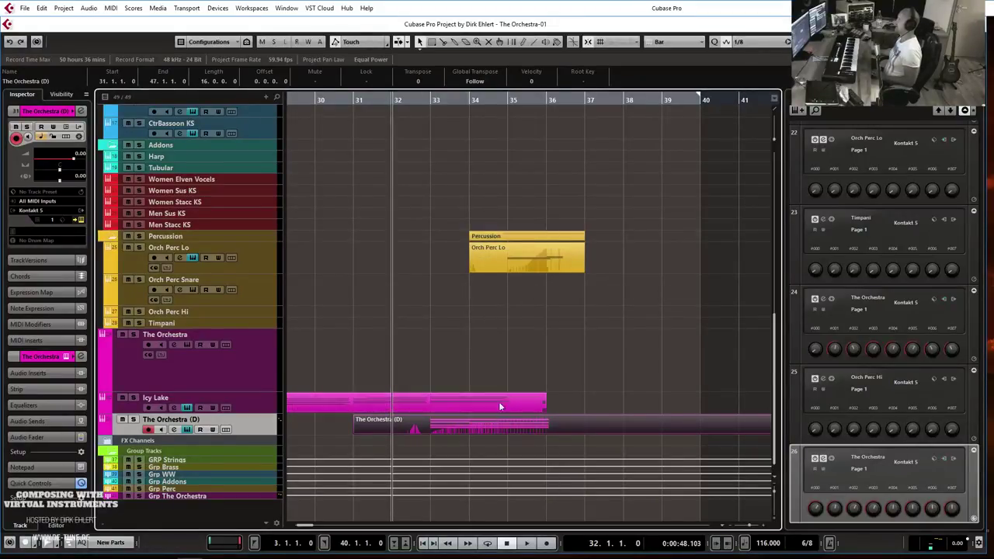
{"action": "key", "text": "space"}
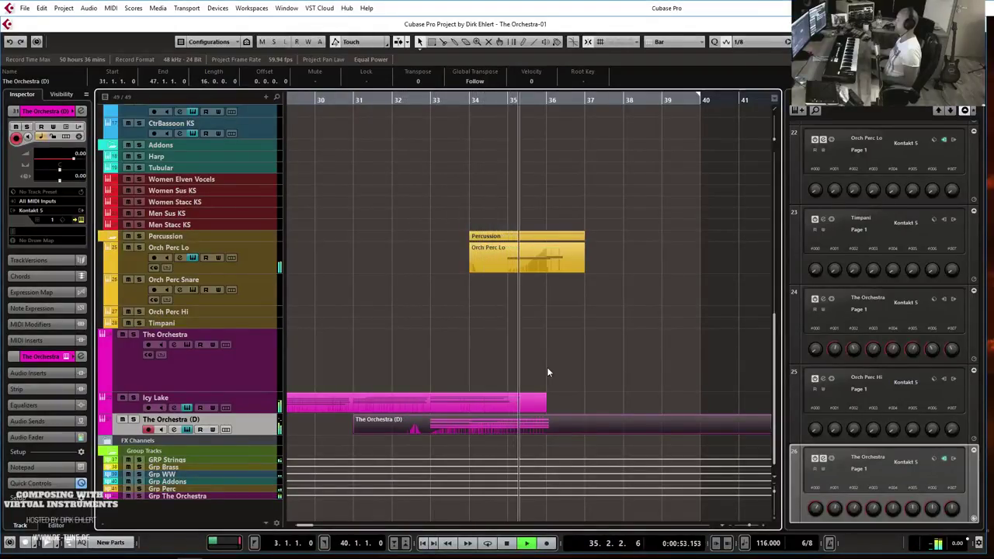
{"action": "key", "text": "space"}
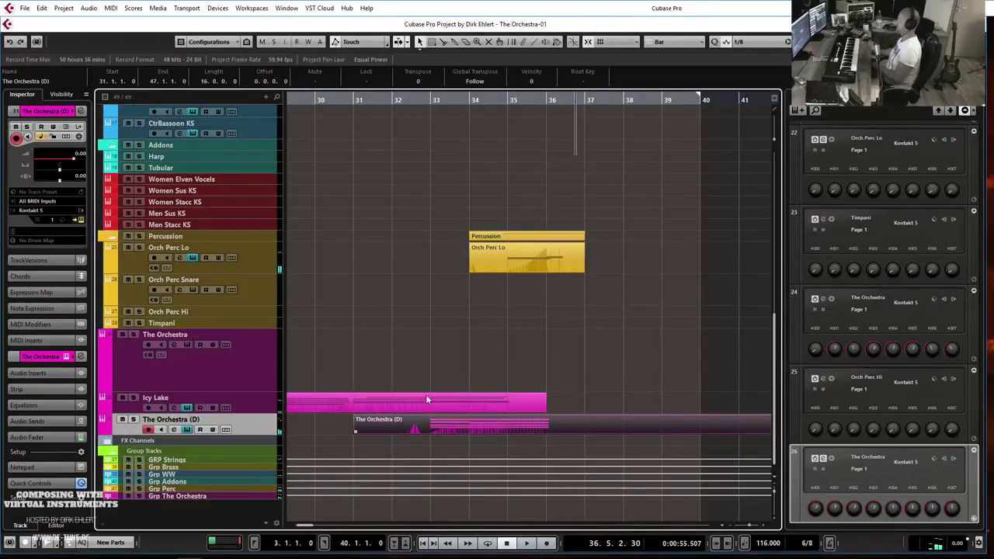
- Thin the chord from bar 34 by deleting its D3 and A#2 notes, and split the G3 note there
{"action": "key", "text": "Return"}
{"action": "left_click", "coordinate": [323, 302]}
{"action": "key", "text": "Delete"}
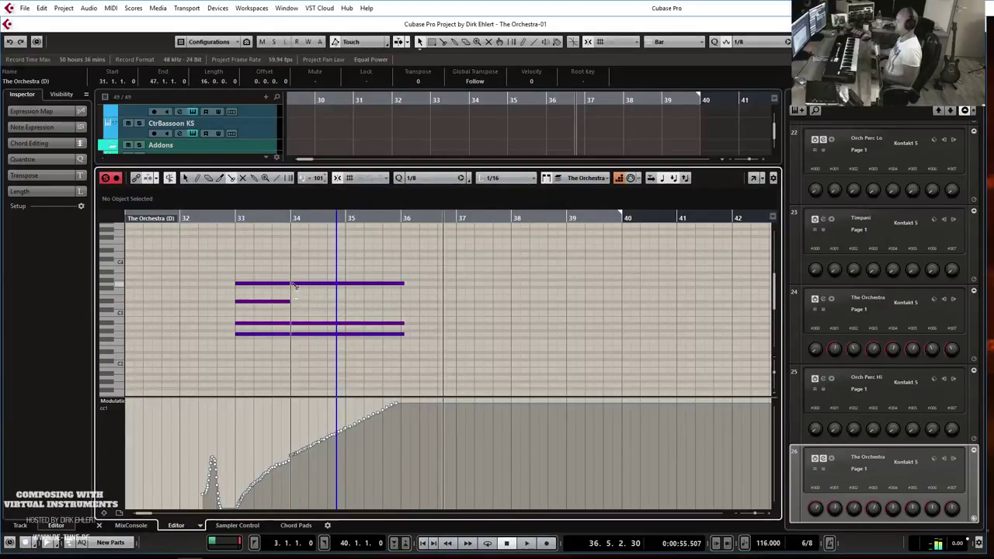
{"action": "left_click", "coordinate": [291, 324]}
{"action": "key", "text": "1"}
{"action": "left_click", "coordinate": [299, 323]}
{"action": "key", "text": "Delete"}
{"action": "left_click", "coordinate": [308, 283]}
- Play the thinned chord from about bar 33 through bar 36 and close the note editor
{"action": "left_click", "coordinate": [234, 218]}
{"action": "key", "text": "space"}
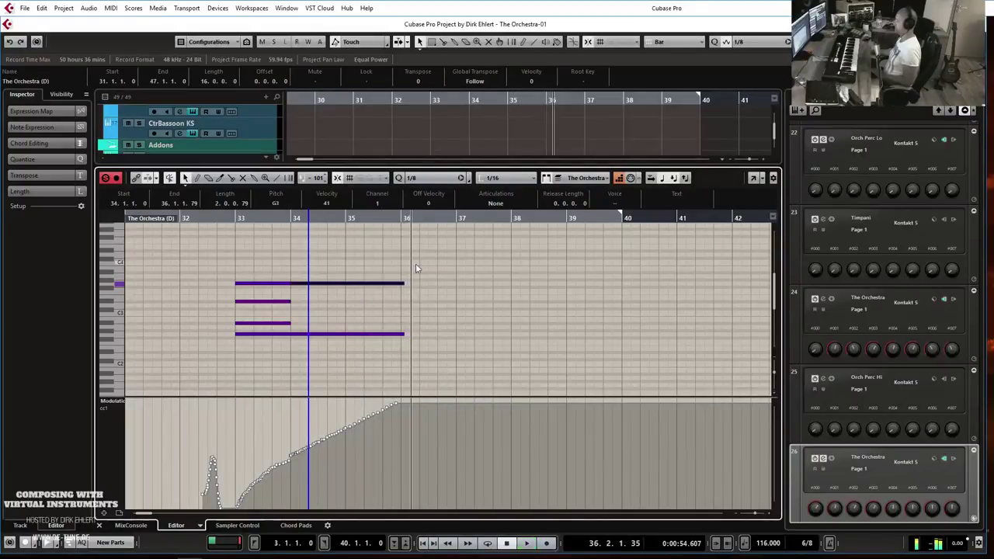
{"action": "key", "text": "Return"}
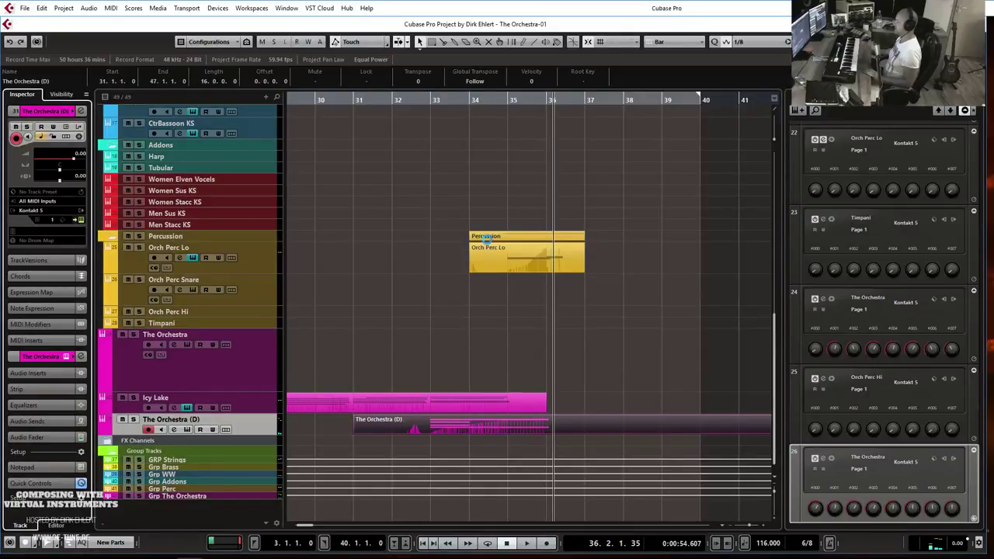
- Open the Shoot To Kill preset's engine settings for The Orchestra (D) and set Arpeggiator 1's bar reset to 6/8
{"action": "left_click_drag", "start_coordinate": [993, 18], "coordinate": [352, 10]}
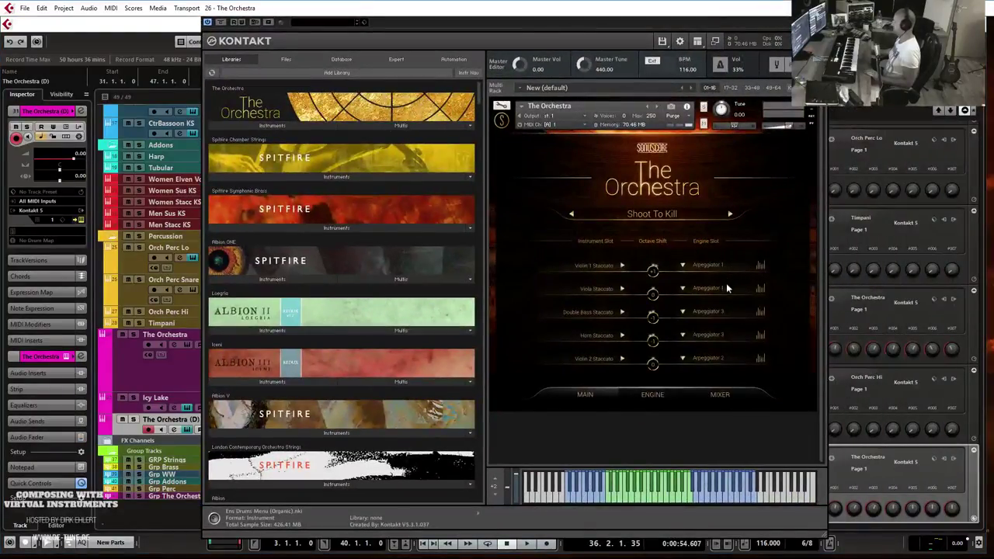
{"action": "left_click", "coordinate": [654, 395]}
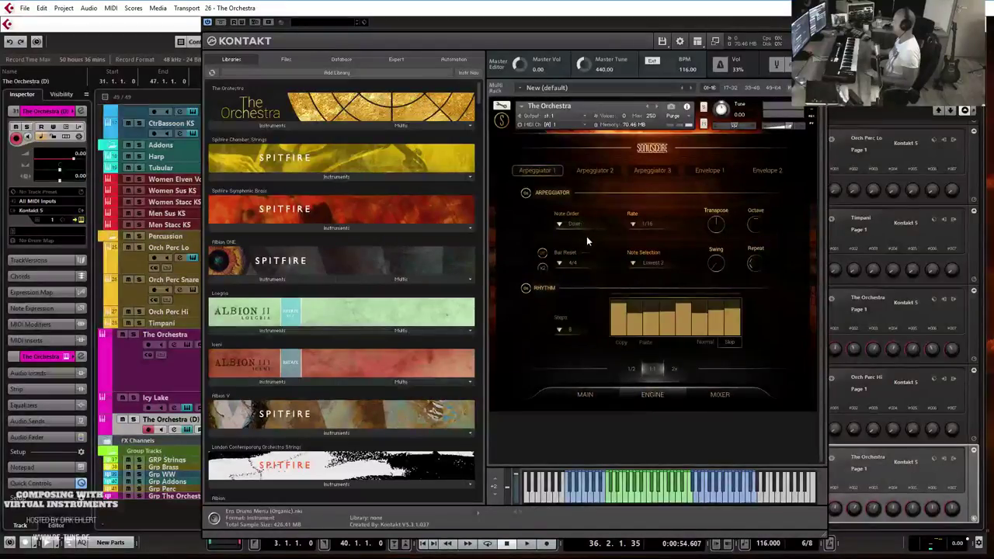
{"action": "left_click", "coordinate": [580, 264]}
{"action": "left_click", "coordinate": [569, 289]}
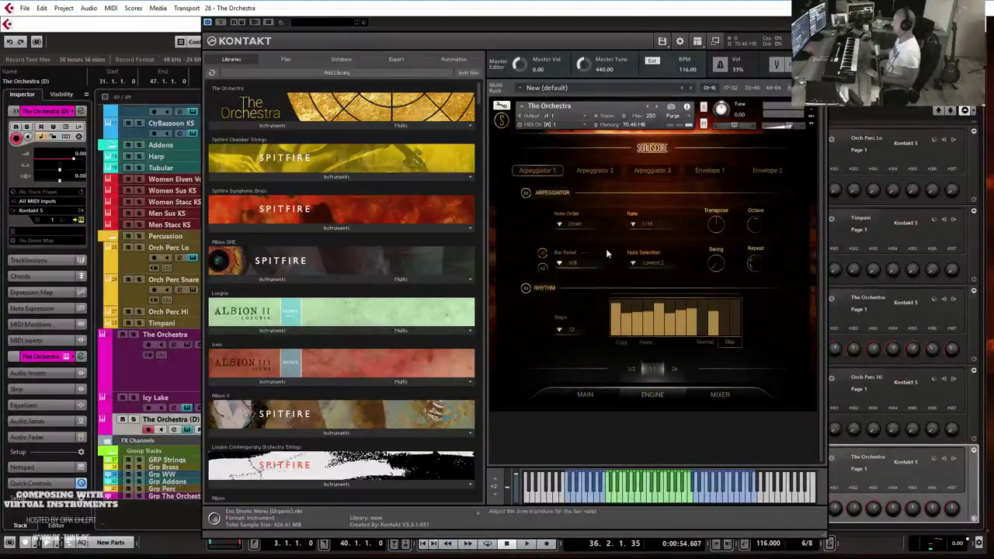
- Set the bar reset of Arpeggiators 2 and 3 to 6/8 and close the instrument window
{"action": "left_click", "coordinate": [594, 170]}
{"action": "left_click", "coordinate": [559, 262]}
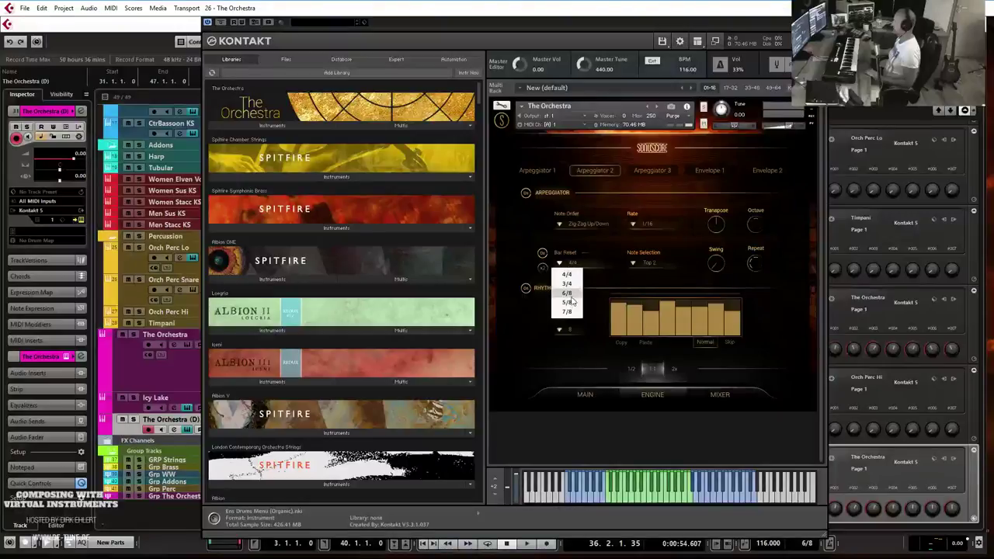
{"action": "left_click", "coordinate": [572, 301]}
{"action": "left_click", "coordinate": [559, 262]}
{"action": "left_click", "coordinate": [573, 300]}
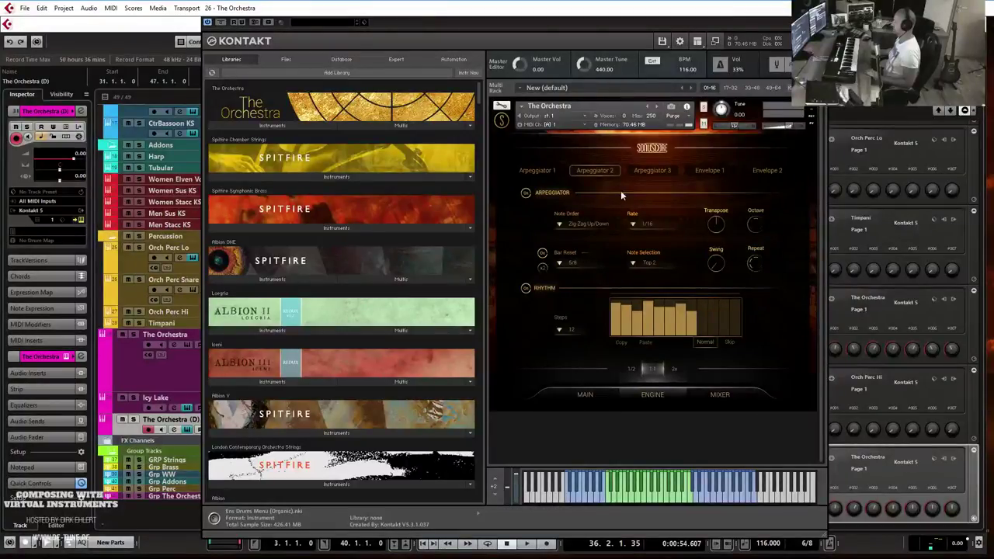
{"action": "left_click", "coordinate": [643, 171]}
{"action": "left_click", "coordinate": [558, 262]}
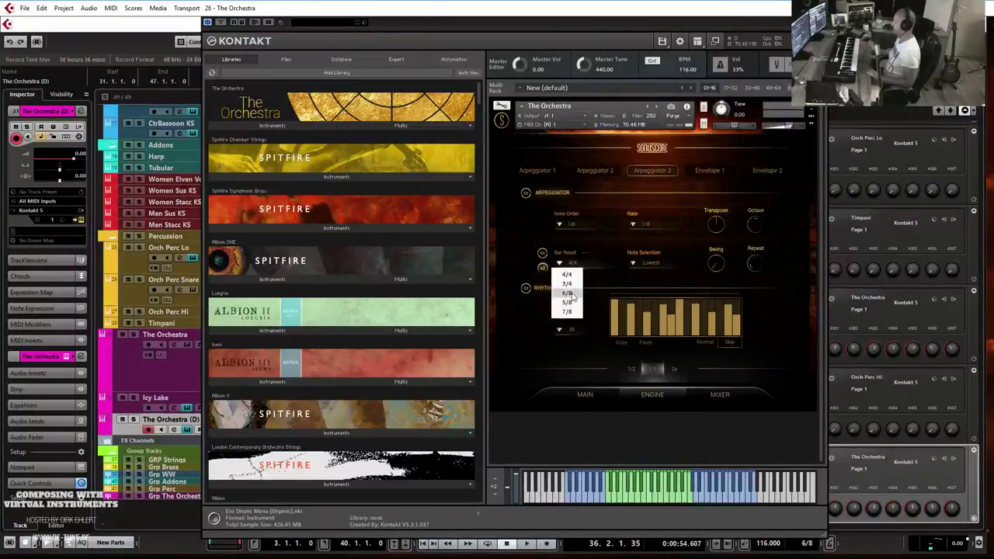
{"action": "left_click", "coordinate": [573, 299]}
{"action": "left_click", "coordinate": [815, 8]}
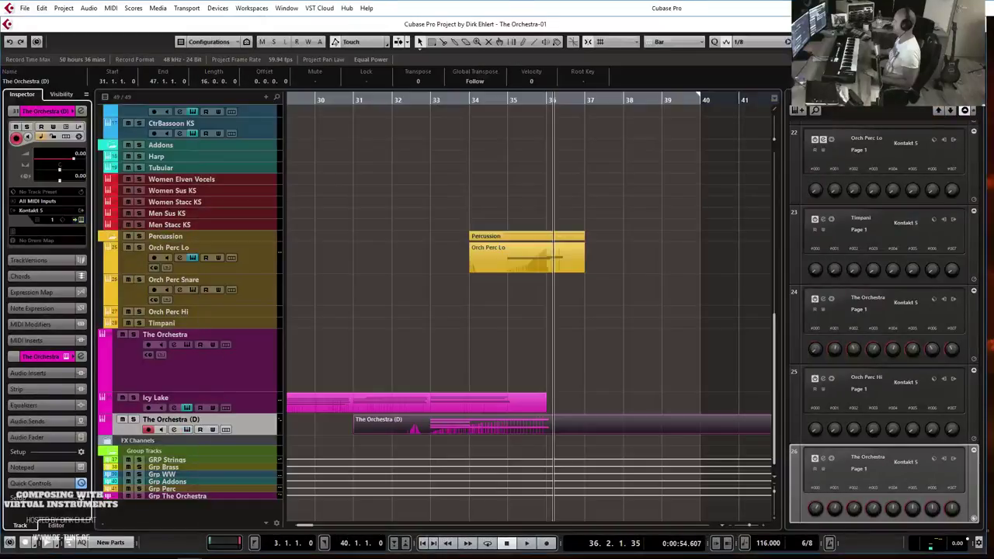
- Solo The Orchestra (D) track, play it from bar 33 into bar 36, and clear the solo
{"action": "left_click", "coordinate": [469, 101]}
{"action": "left_click", "coordinate": [430, 101]}
{"action": "left_click", "coordinate": [133, 419]}
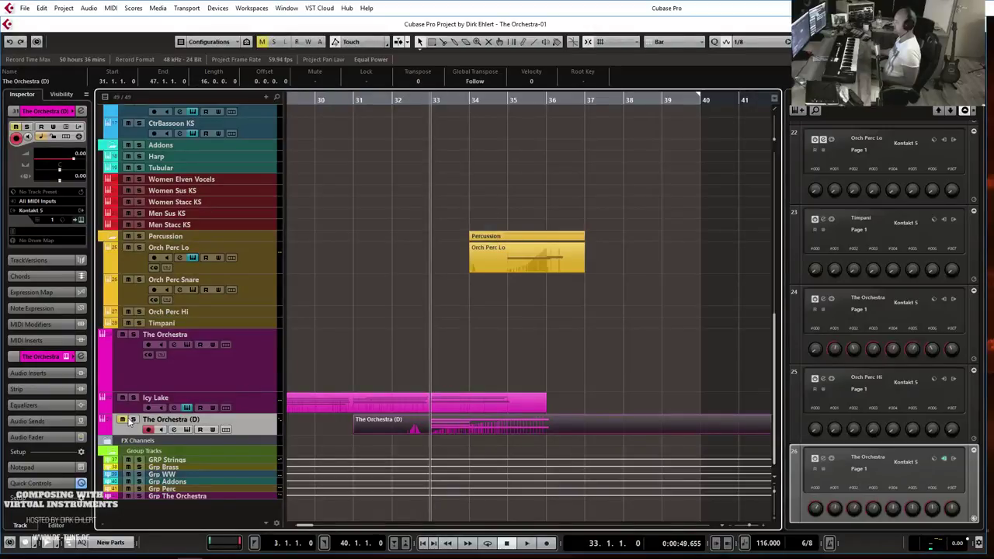
{"action": "left_click", "coordinate": [133, 420]}
{"action": "left_click", "coordinate": [134, 419]}
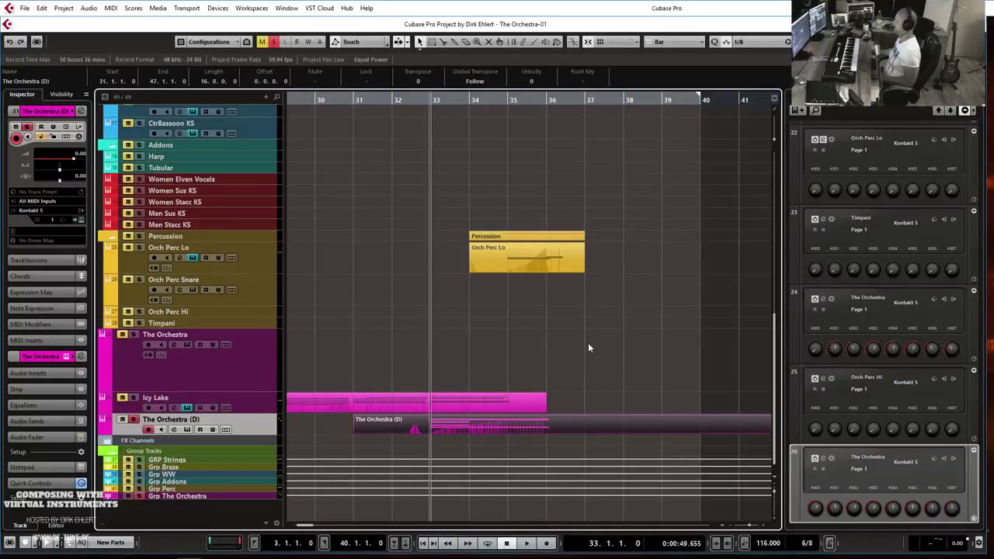
{"action": "key", "text": "space"}
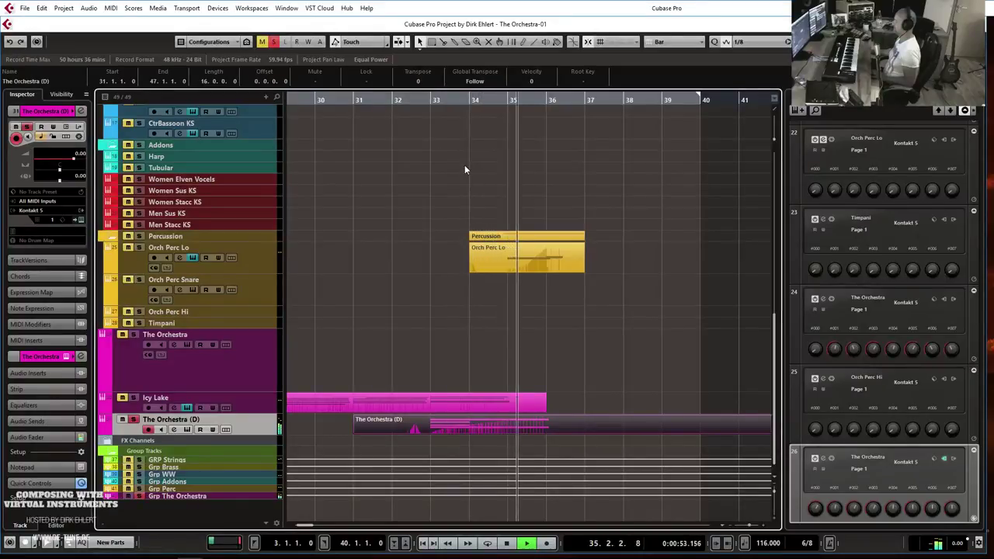
{"action": "key", "text": "space"}
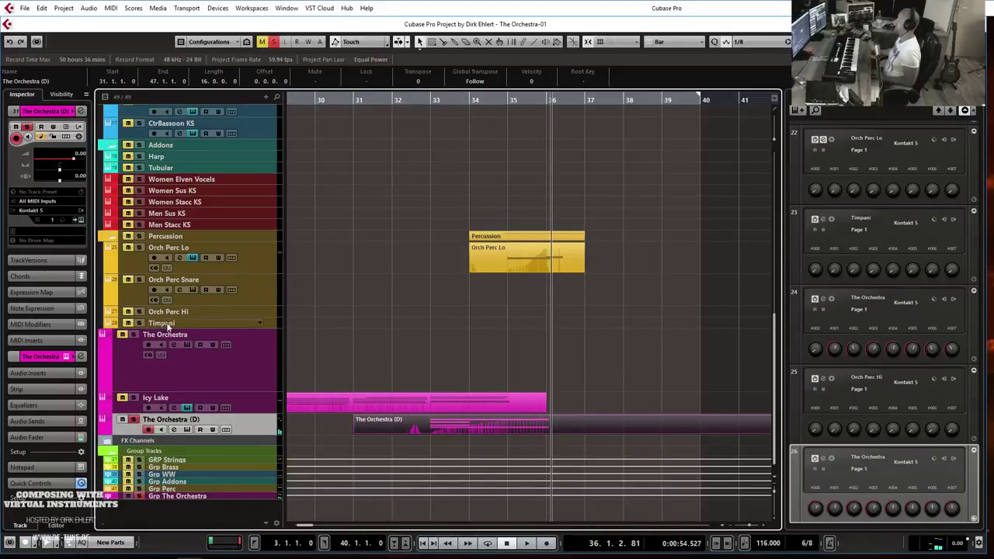
{"action": "left_click", "coordinate": [133, 420]}
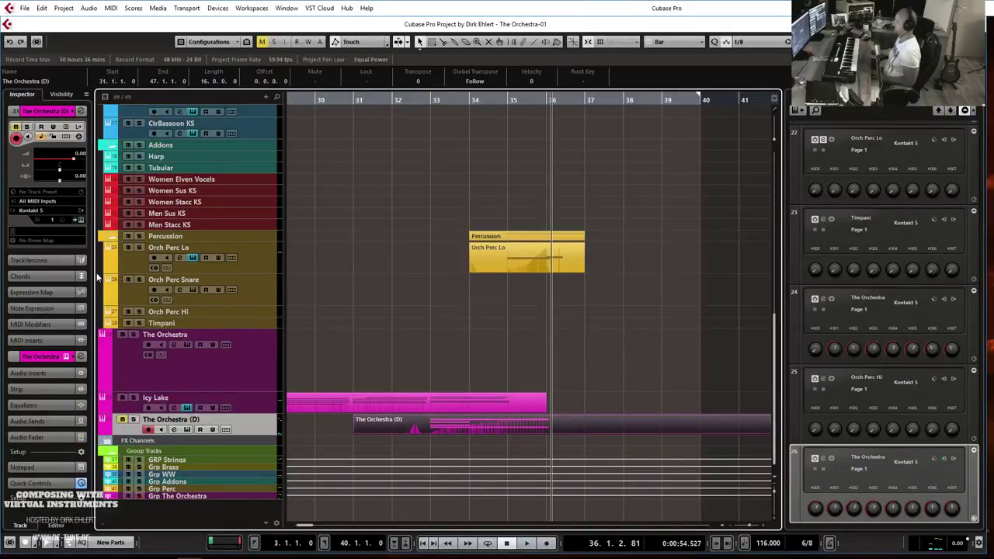
{"action": "left_click", "coordinate": [122, 419]}
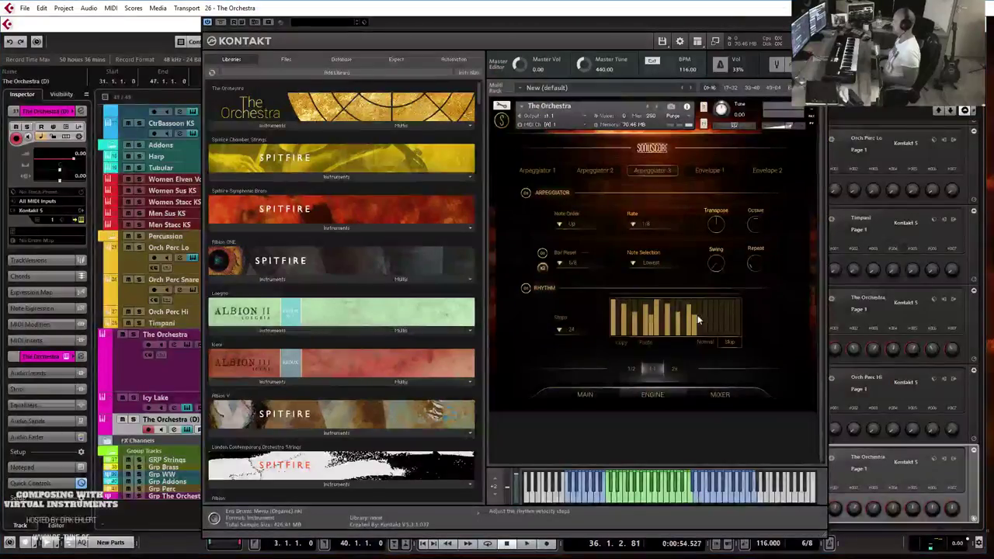
- Draw velocities into the empty final rhythm steps of Arpeggiators 3, 2 and 1, and close the instrument window
{"action": "left_click_drag", "start_coordinate": [676, 12], "coordinate": [442, 3]}
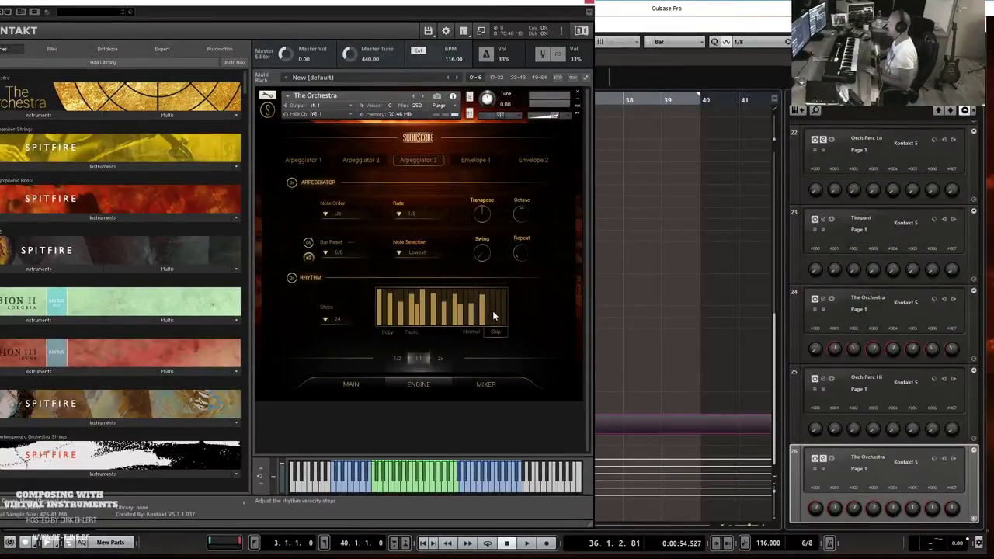
{"action": "left_click_drag", "start_coordinate": [492, 311], "coordinate": [500, 321]}
{"action": "left_click", "coordinate": [368, 160]}
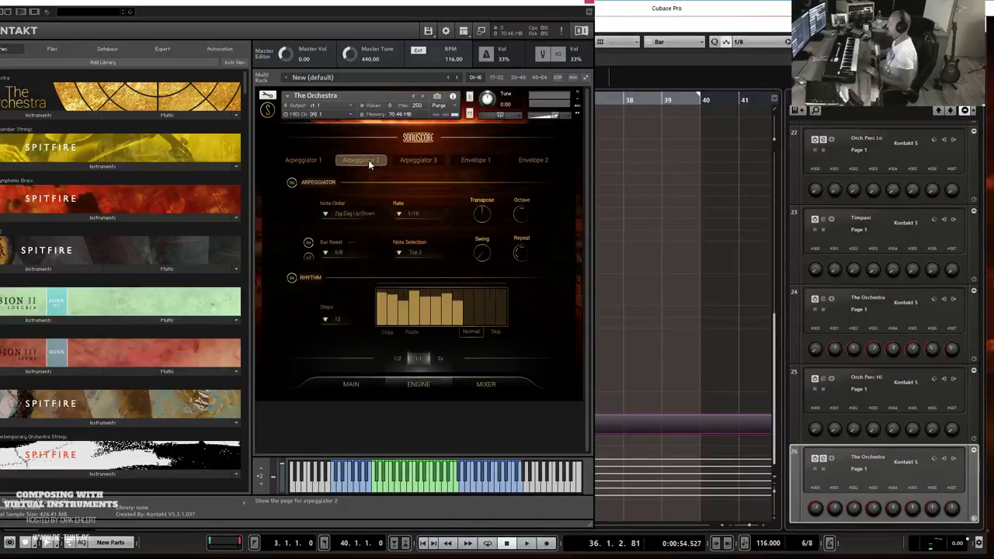
{"action": "left_click", "coordinate": [479, 312]}
{"action": "left_click", "coordinate": [491, 306]}
{"action": "left_click", "coordinate": [503, 318]}
{"action": "left_click", "coordinate": [301, 160]}
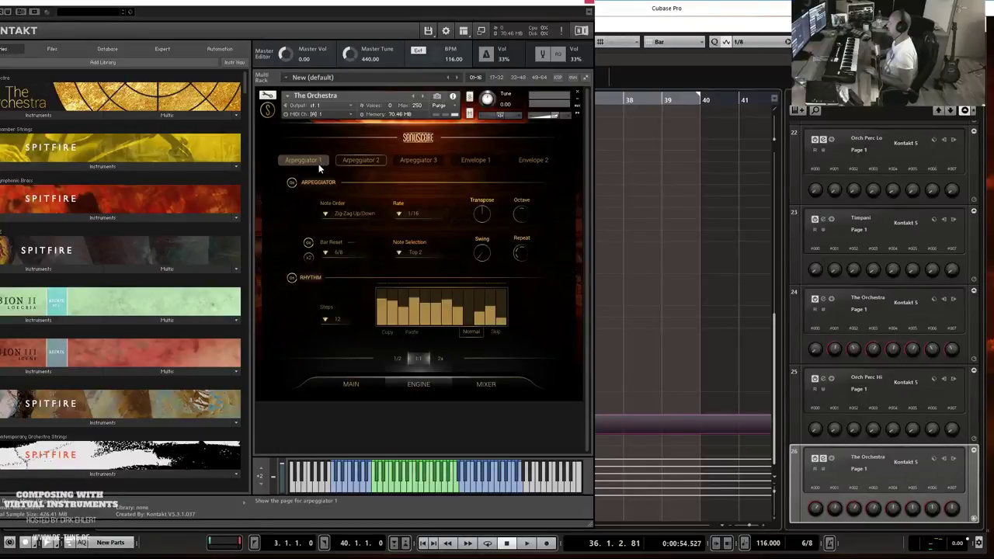
{"action": "left_click", "coordinate": [500, 321]}
{"action": "left_click_drag", "start_coordinate": [550, 3], "coordinate": [993, 21]}
- Play The Orchestra (D) track soloed from bar 33, and play the passage again with all tracks unsoloed
{"action": "left_click", "coordinate": [404, 106]}
{"action": "left_click", "coordinate": [434, 101]}
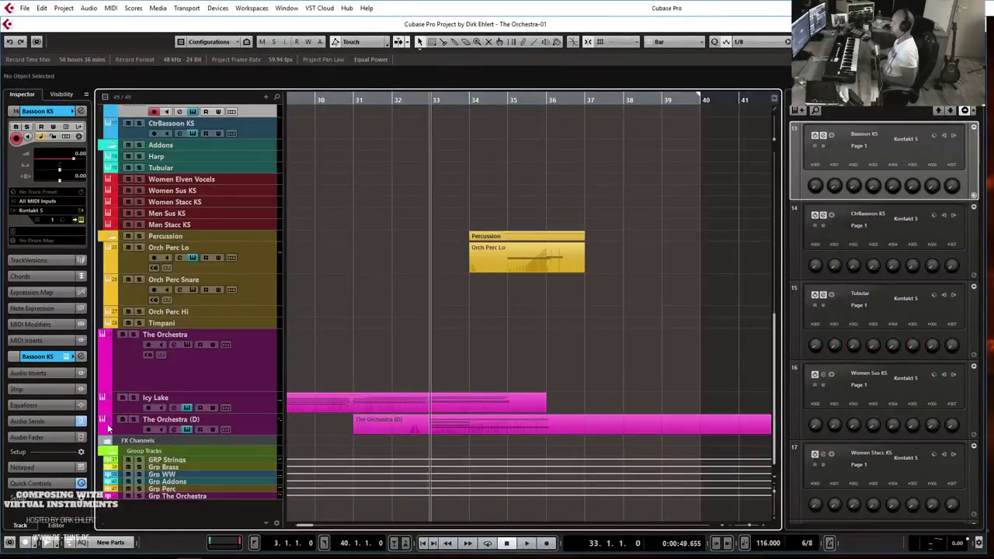
{"action": "left_click", "coordinate": [134, 420]}
{"action": "key", "text": "space"}
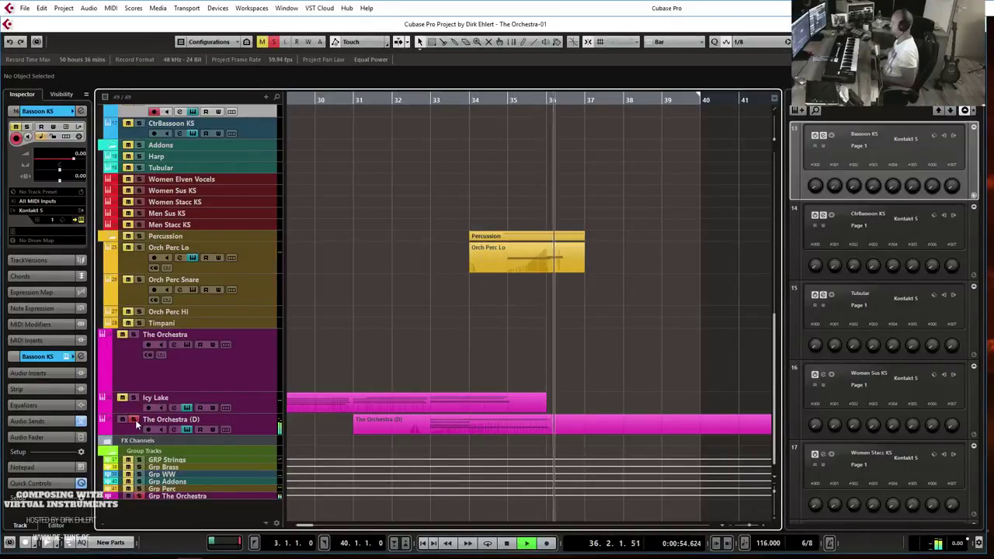
{"action": "left_click", "coordinate": [134, 420]}
{"action": "key", "text": "space"}
{"action": "key", "text": "space"}
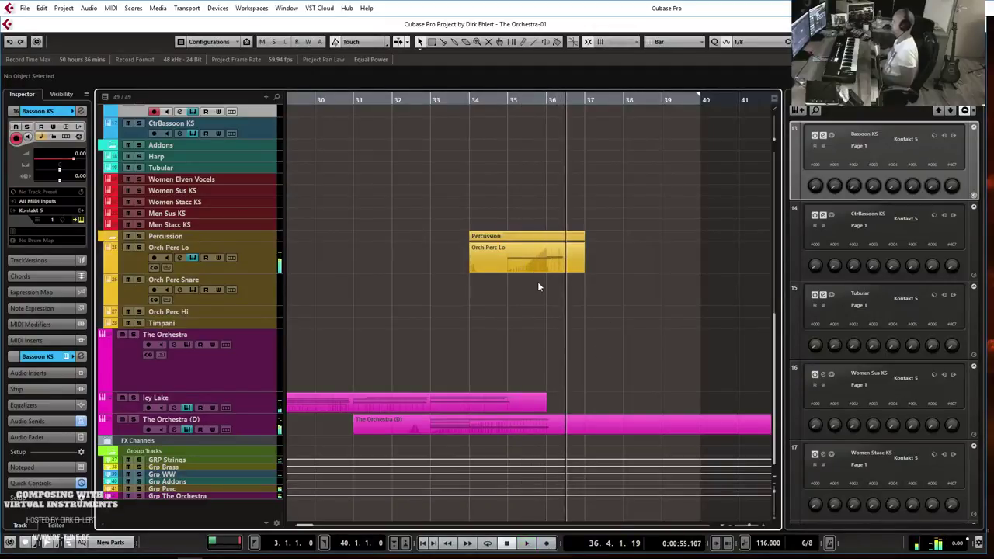
- Record a sustained French horn swell on the FHrns KS track, starting at bar 32 and ending in bar 36
{"action": "scroll", "coordinate": [538, 286], "scroll_direction": "up", "scroll_amount": 10}
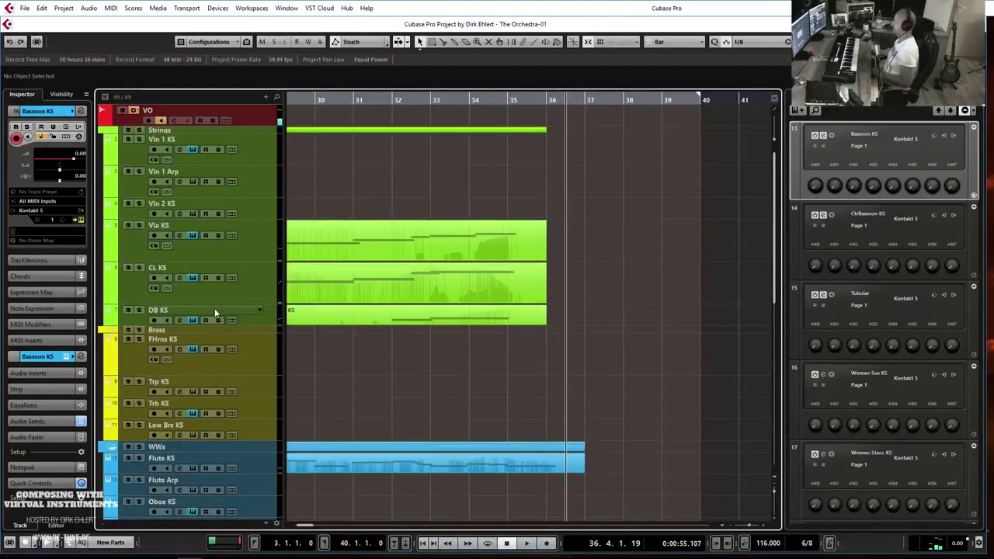
{"action": "left_click", "coordinate": [252, 360]}
{"action": "left_click", "coordinate": [400, 102]}
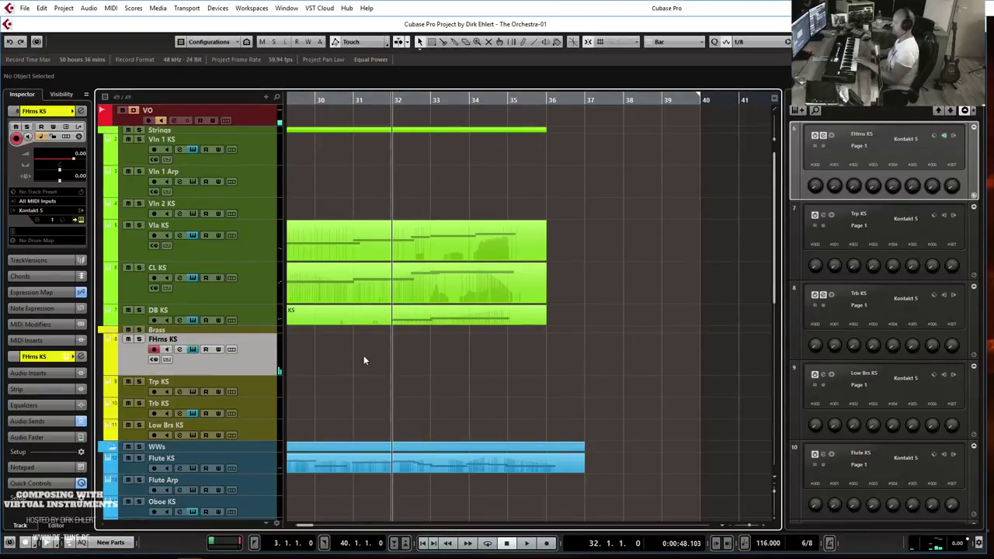
{"action": "left_click", "coordinate": [42, 293]}
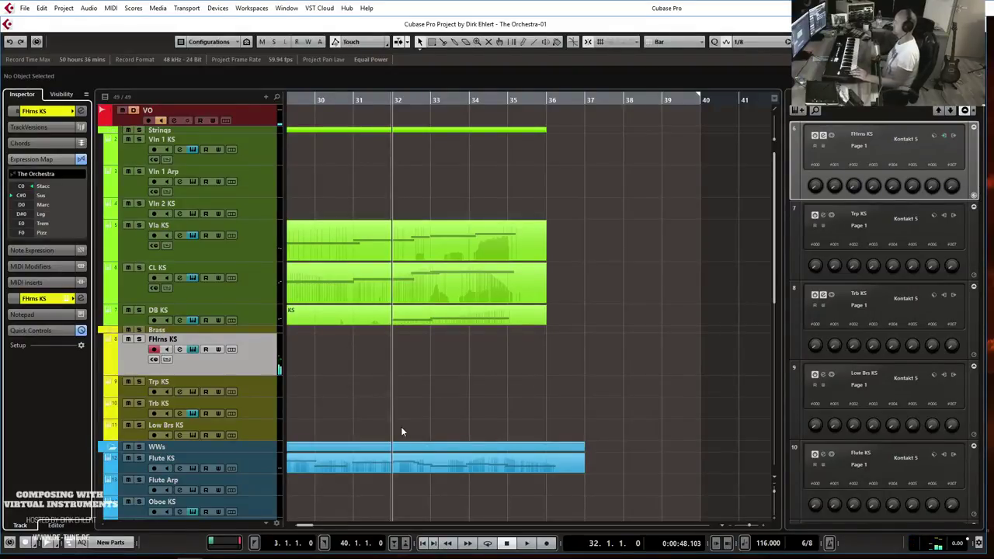
{"action": "key", "text": "KP_Multiply"}
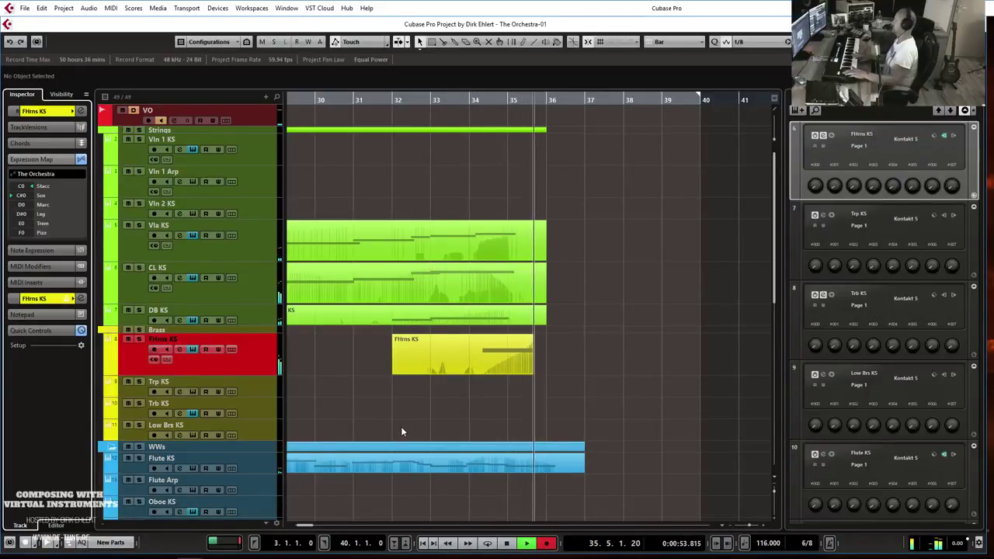
{"action": "key", "text": "space"}
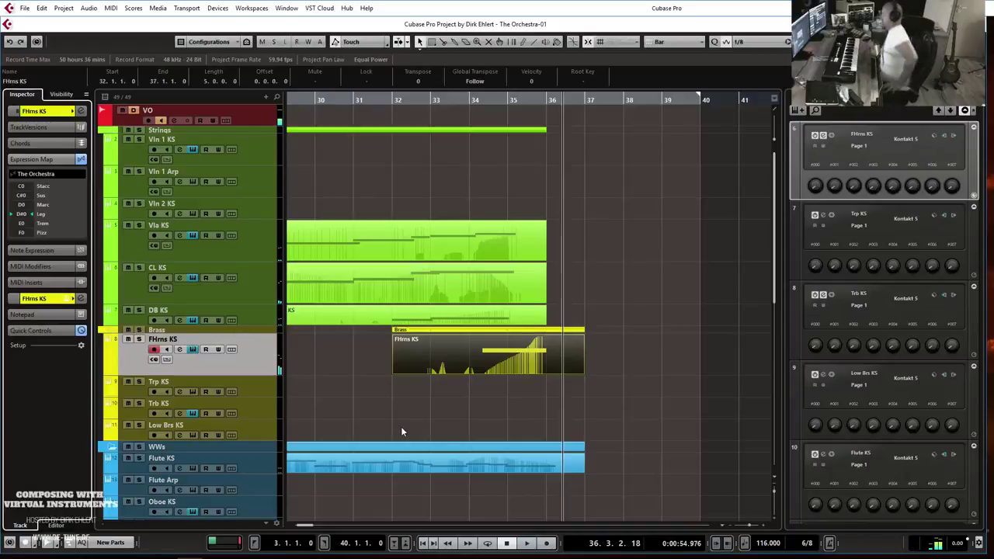
- Copy the French horn part onto the Trb KS track at bar 32 and play the doubled brass into bar 36
{"action": "left_click", "coordinate": [268, 414]}
{"action": "left_click_drag", "start_coordinate": [426, 368], "coordinate": [420, 407]}
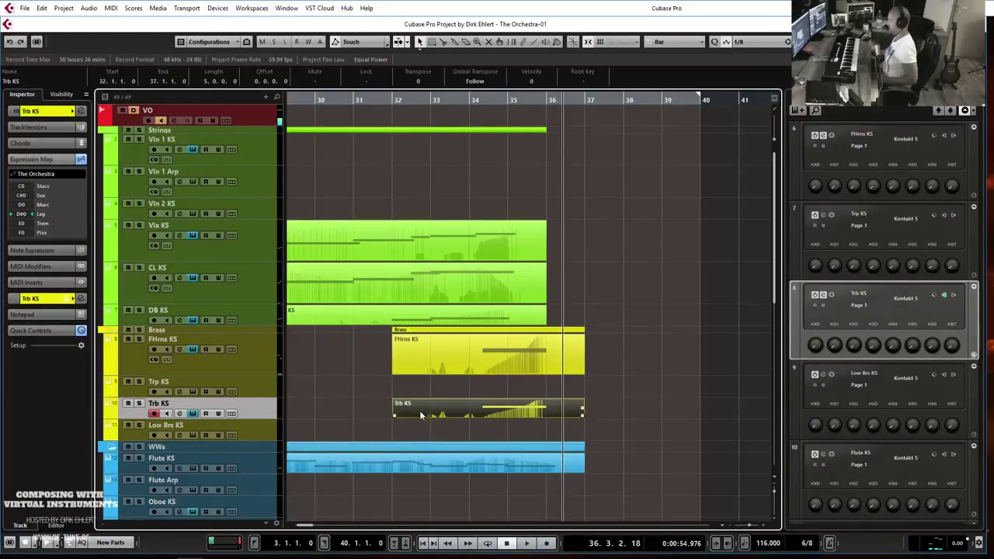
{"action": "left_click", "coordinate": [449, 101]}
{"action": "key", "text": "space"}
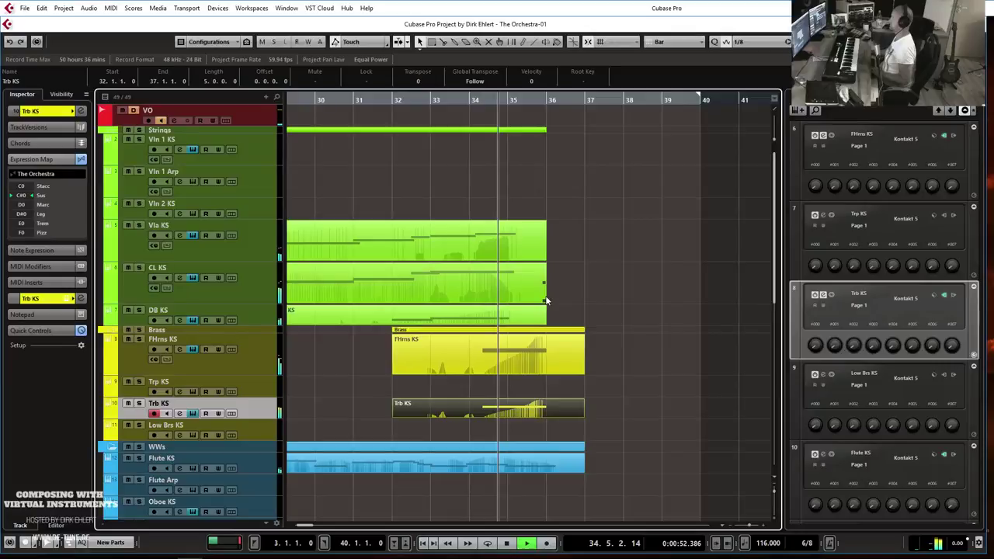
{"action": "key", "text": "space"}
- Create an empty part on the VIn 1 KS track from bar 34 to bar 37 and open it in the note editor
{"action": "scroll", "coordinate": [680, 350], "scroll_direction": "down", "scroll_amount": 5}
{"action": "scroll", "coordinate": [681, 350], "scroll_direction": "down", "scroll_amount": 3}
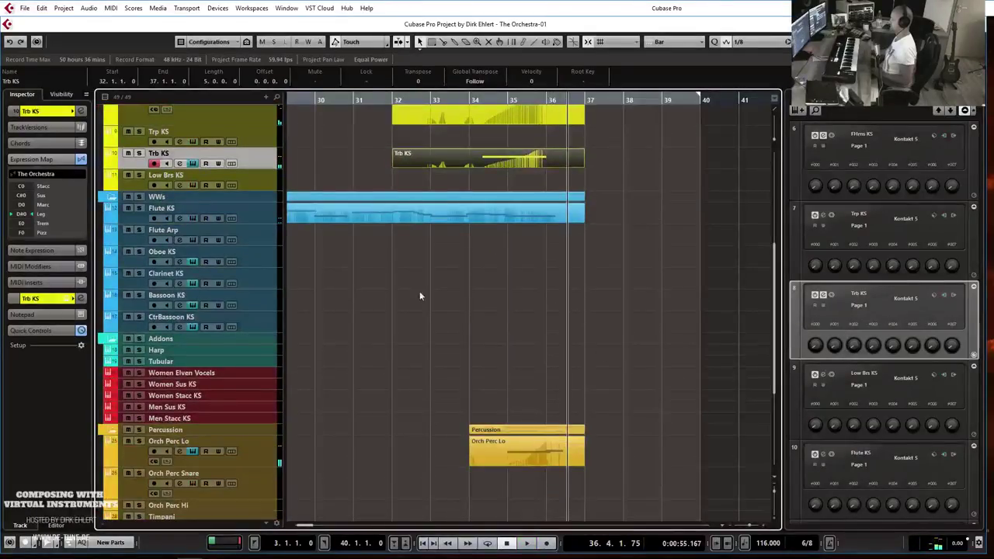
{"action": "scroll", "coordinate": [637, 336], "scroll_direction": "up", "scroll_amount": 9}
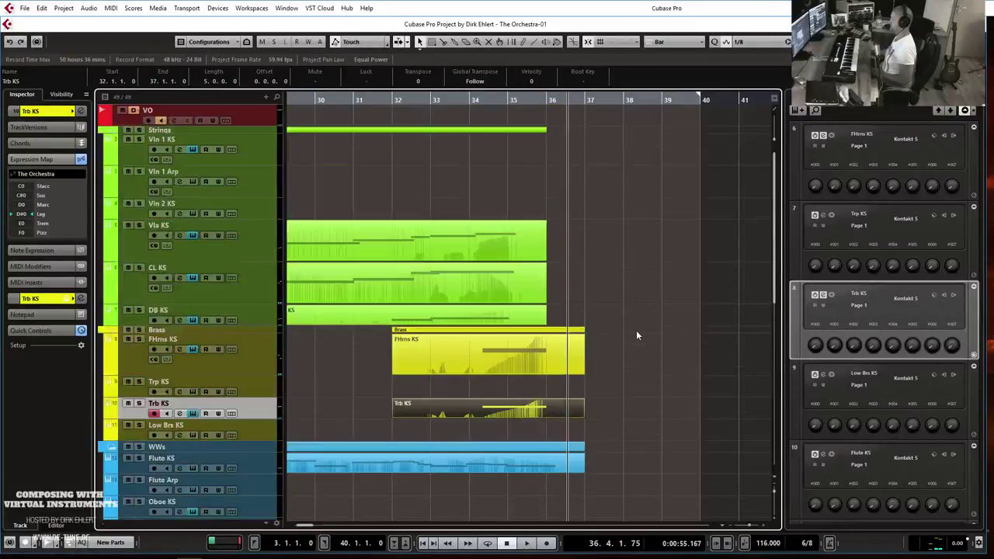
{"action": "left_click", "coordinate": [264, 156]}
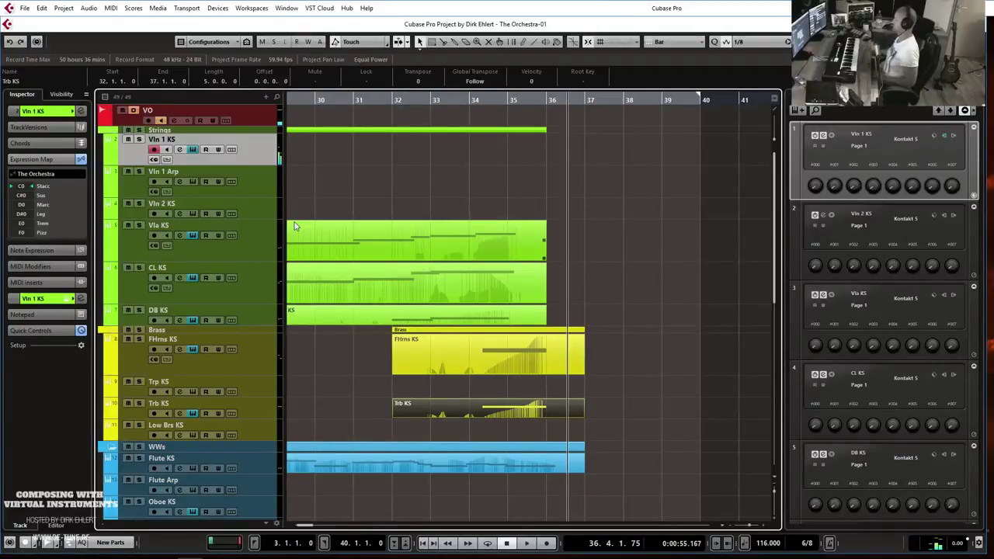
{"action": "mouse_move", "coordinate": [469, 136]}
{"action": "left_mouse_down"}
{"action": "mouse_move", "coordinate": [505, 164]}
{"action": "mouse_move", "coordinate": [538, 153]}
{"action": "mouse_move", "coordinate": [576, 162]}
{"action": "left_mouse_up"}
{"action": "key", "text": "Return"}
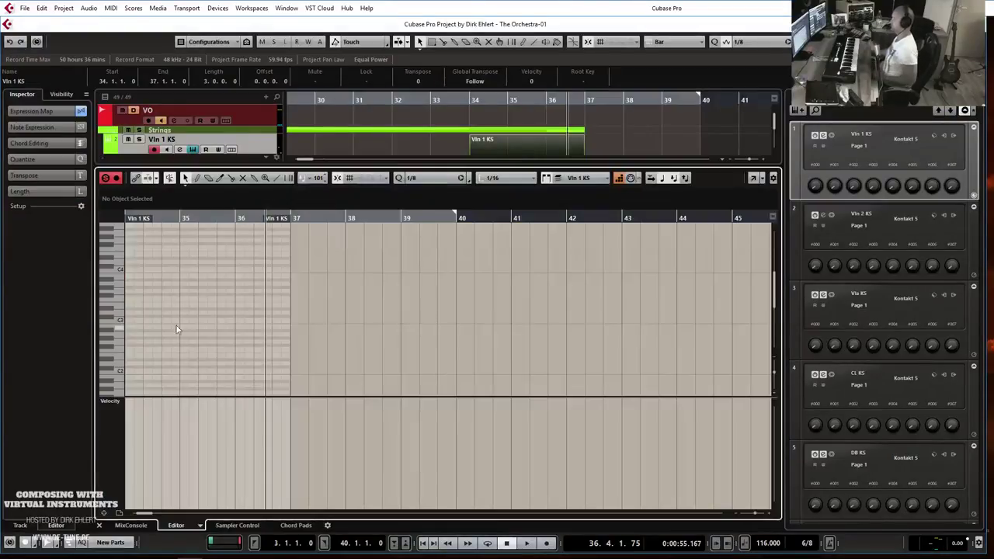
- Assign the Stacc articulation from bar 34, enter repeated eighth notes on G3 and D4 to the start of bar 36, and close the editor
{"action": "left_click", "coordinate": [112, 400]}
{"action": "left_click", "coordinate": [156, 134]}
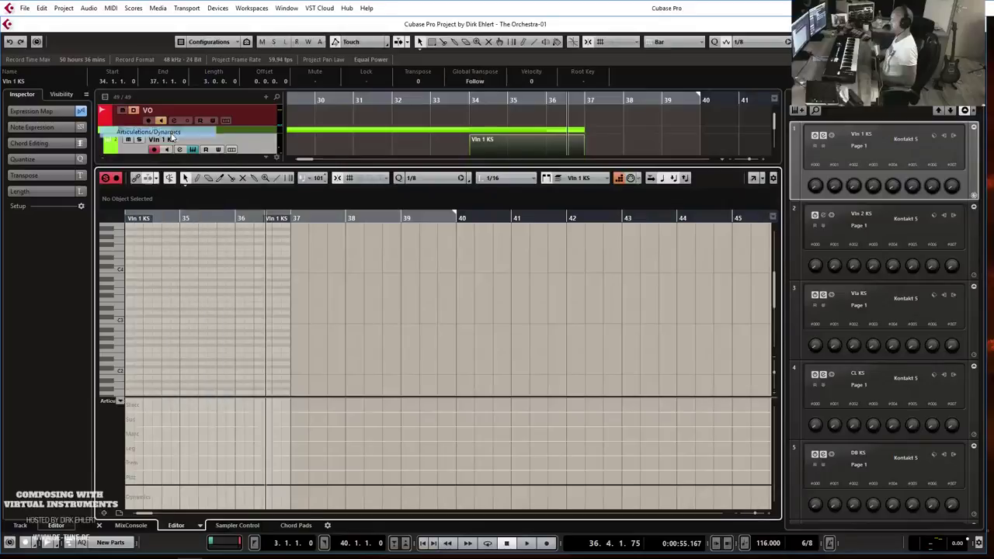
{"action": "left_click", "coordinate": [127, 405]}
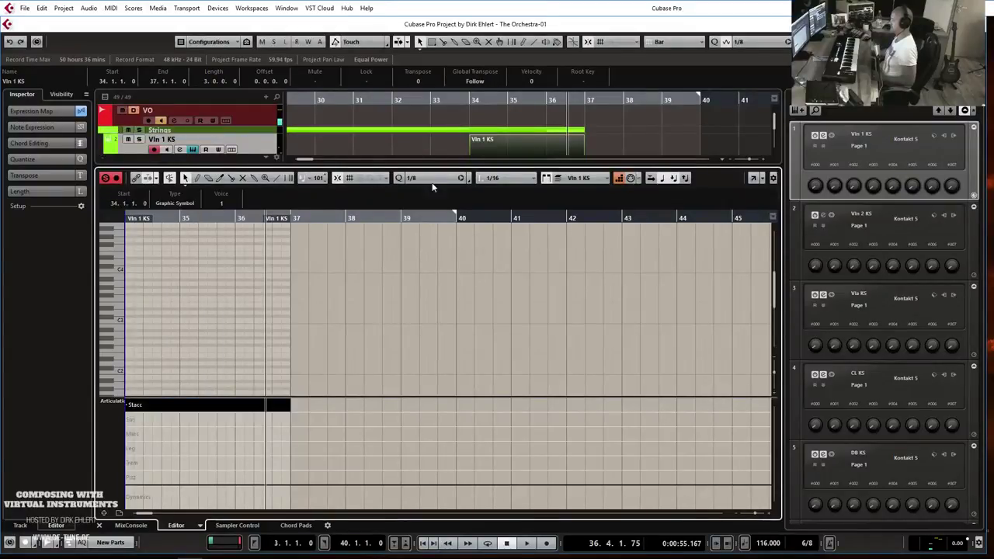
{"action": "left_click", "coordinate": [134, 316]}
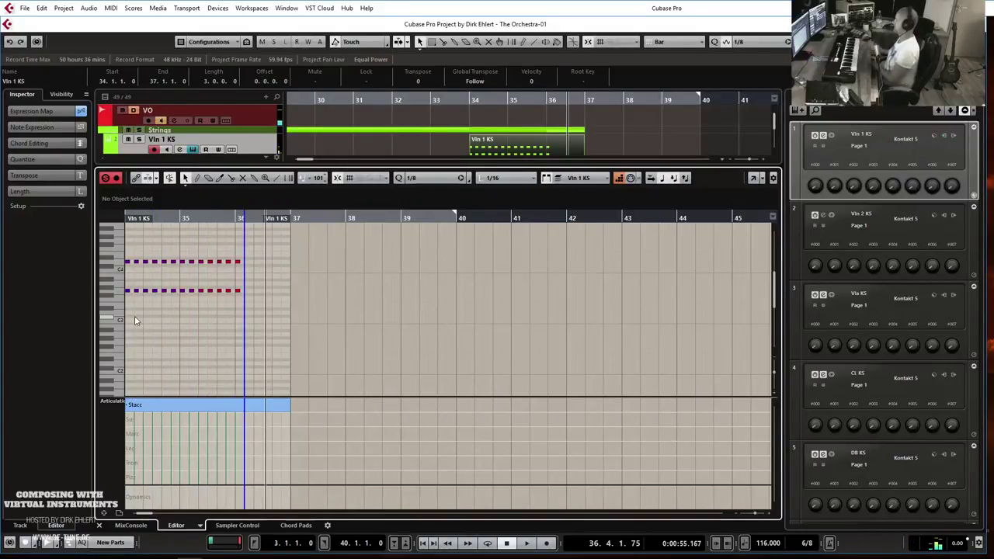
{"action": "key", "text": "Return"}
- Play the arrangement from bar 34 into bar 38 to hear the new staccato violins with the brass
{"action": "left_click", "coordinate": [473, 108]}
{"action": "key", "text": "space"}
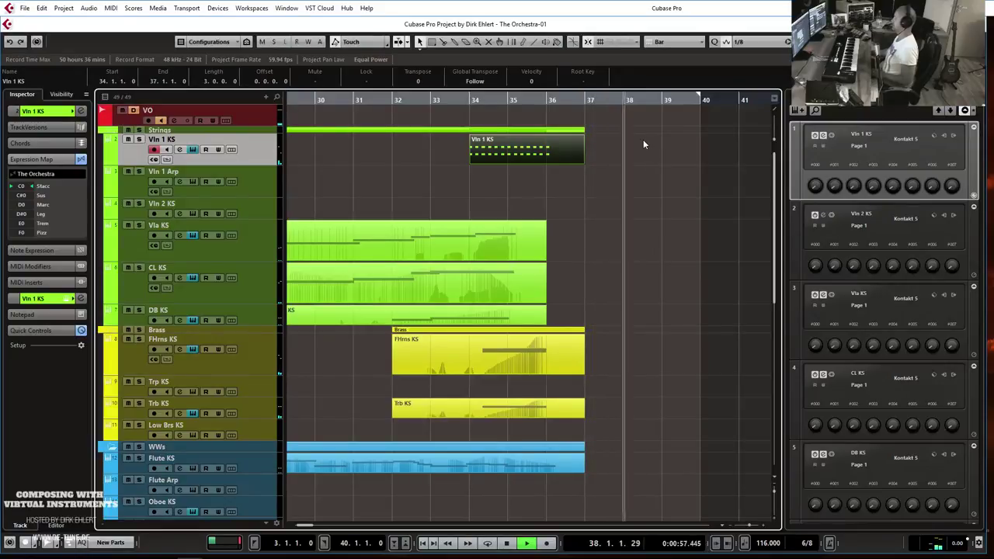
{"action": "key", "text": "space"}
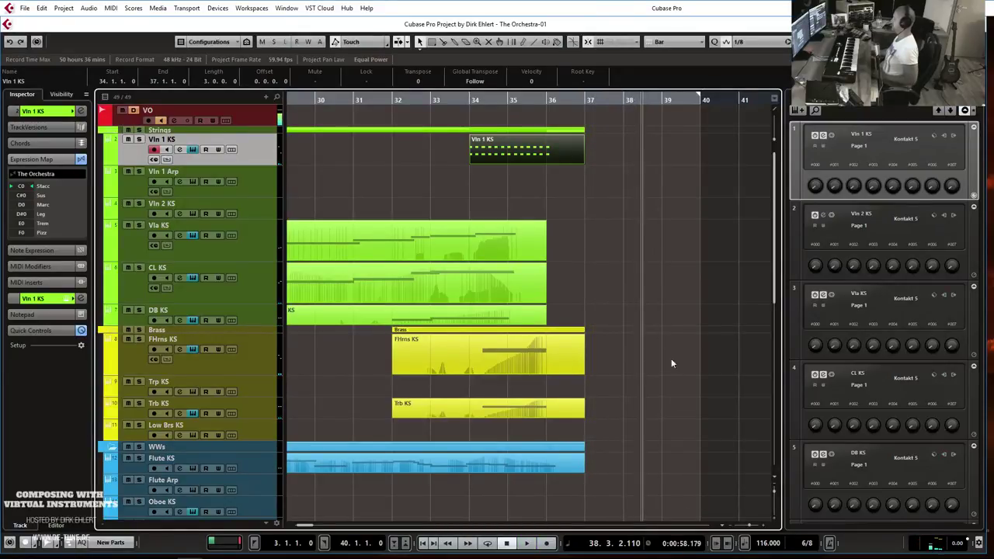
- Set the right locator to 38.3.2.110, return to the left locator at bar 3 and show the whole arrangement
{"action": "key", "text": "ctrl+KP_2"}
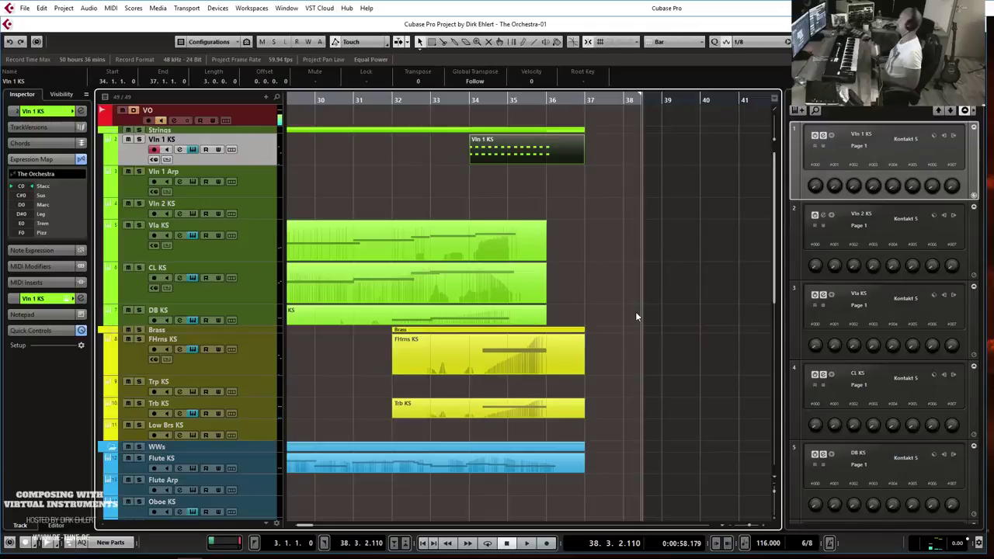
{"action": "key", "text": "KP_1"}
{"action": "key", "text": "g"}
{"action": "key", "text": "g"}
{"action": "key", "text": "g"}
{"action": "key", "text": "g"}
{"action": "key", "text": "g"}
{"action": "key", "text": "g"}
{"action": "key", "text": "g"}
{"action": "key", "text": "g"}
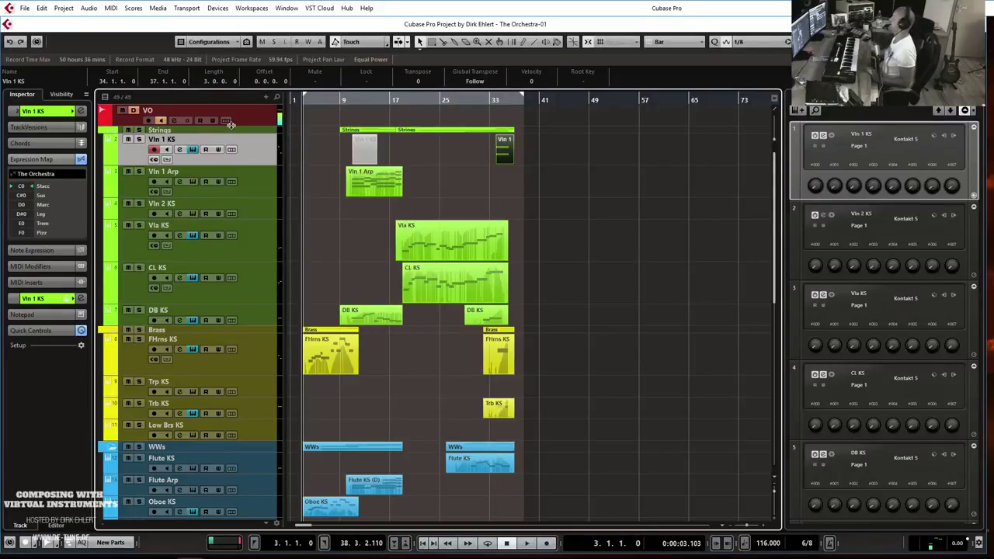
- Reduce the Orch Perc Lo and Orch Perc Snare tracks to single-row height
{"action": "scroll", "coordinate": [439, 190], "scroll_direction": "down", "scroll_amount": 10}
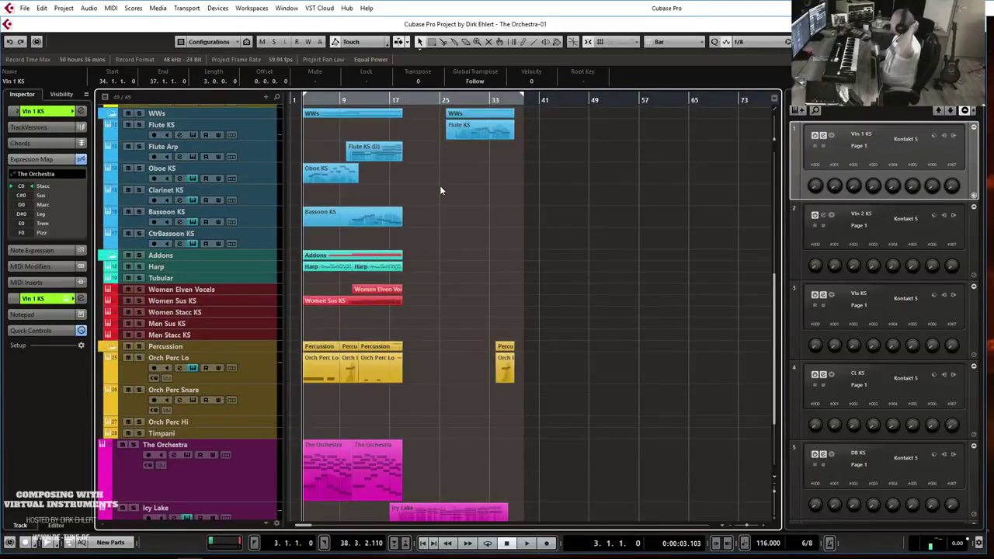
{"action": "scroll", "coordinate": [442, 186], "scroll_direction": "down", "scroll_amount": 3}
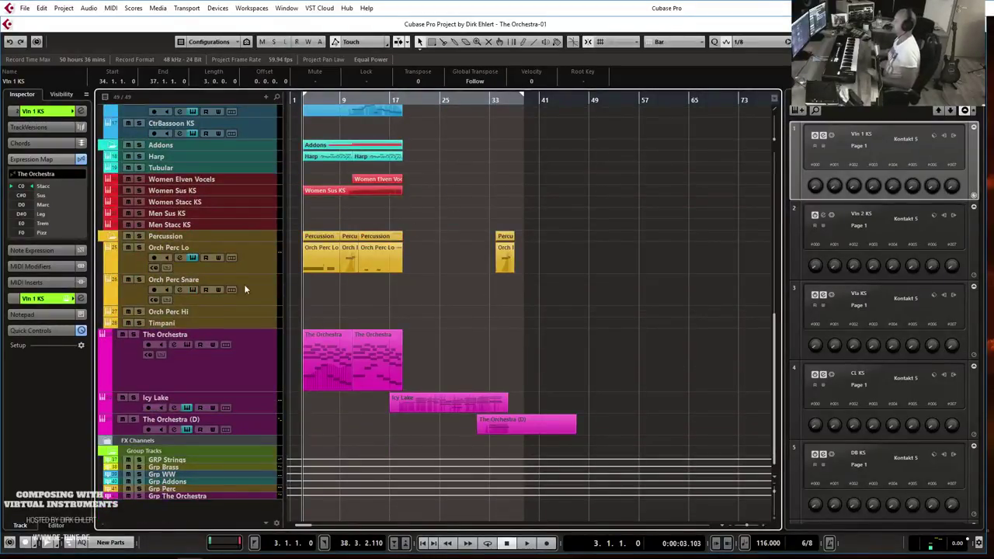
{"action": "left_click", "coordinate": [227, 303]}
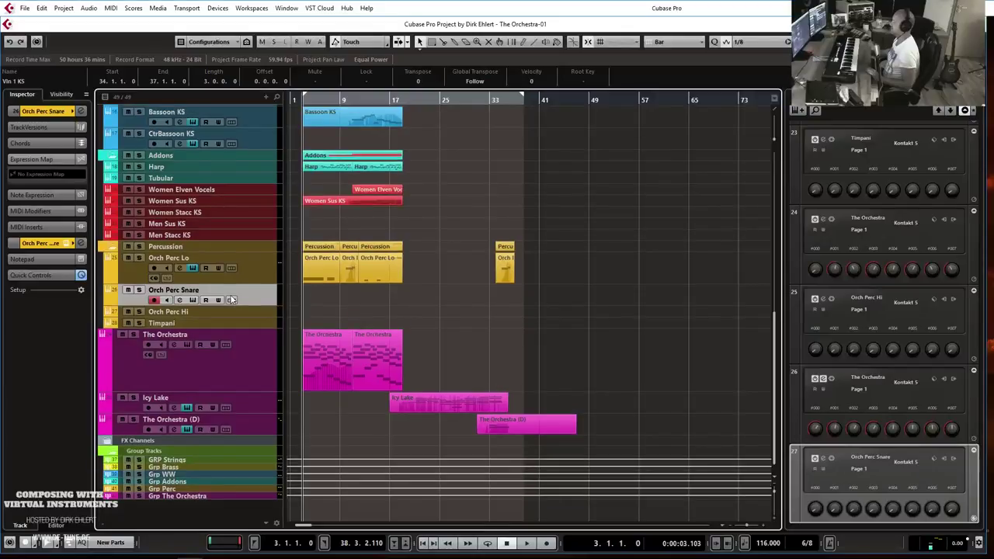
{"action": "left_click", "coordinate": [222, 281]}
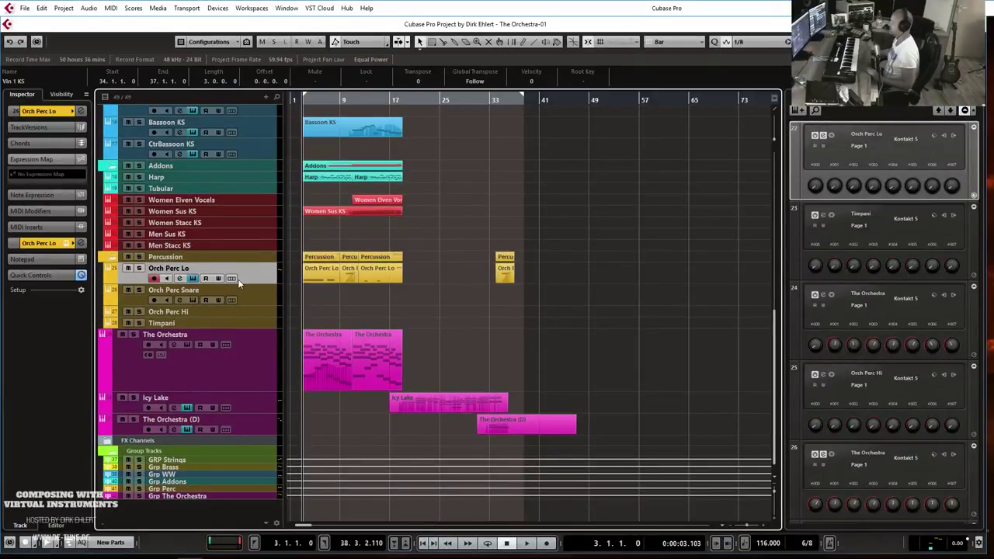
{"action": "left_click_drag", "start_coordinate": [246, 279], "coordinate": [240, 299]}
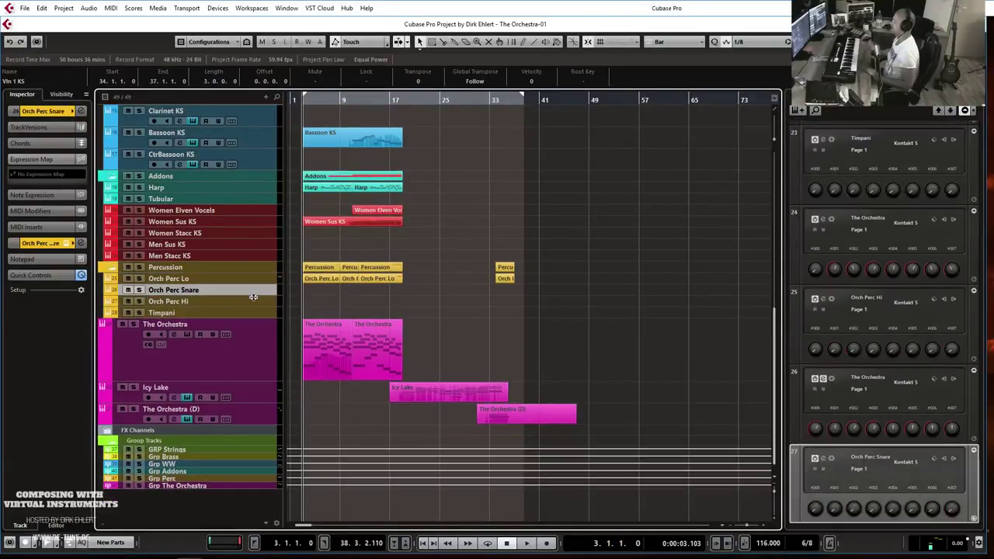
{"action": "left_click", "coordinate": [237, 318]}
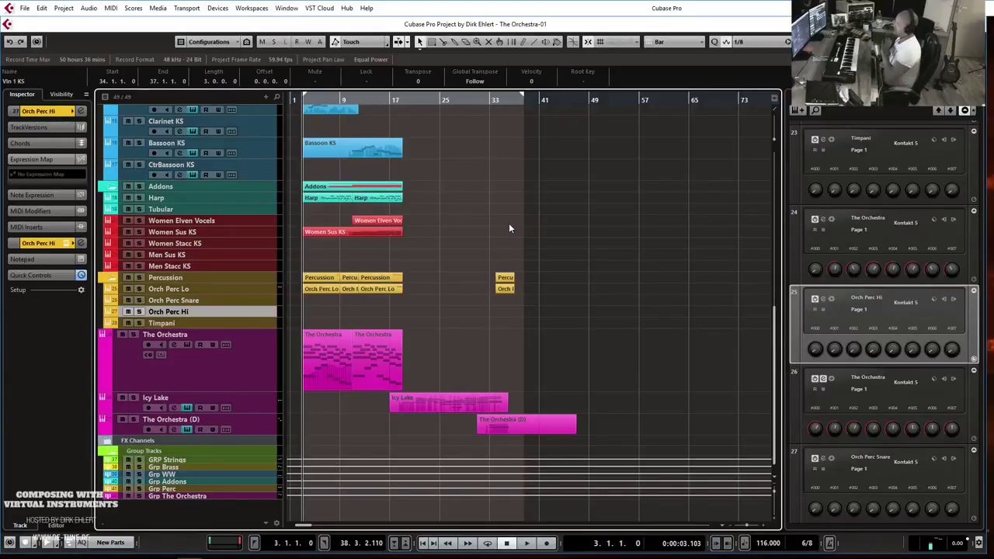
- Reduce the heights of the Vla KS, Vln 1 Arp, CL KS and FHrns KS tracks to two rows
{"action": "scroll", "coordinate": [505, 219], "scroll_direction": "up", "scroll_amount": 5}
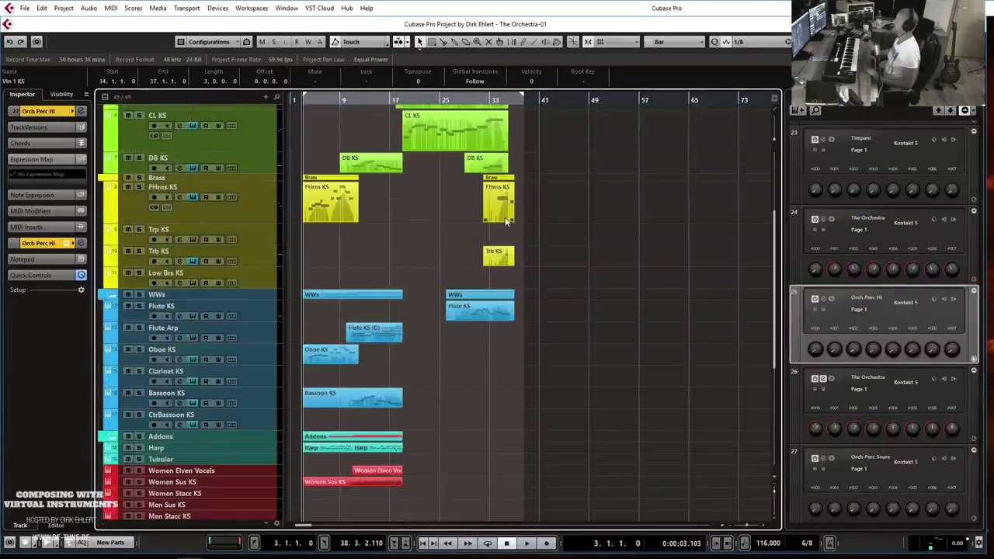
{"action": "scroll", "coordinate": [505, 222], "scroll_direction": "up", "scroll_amount": 3}
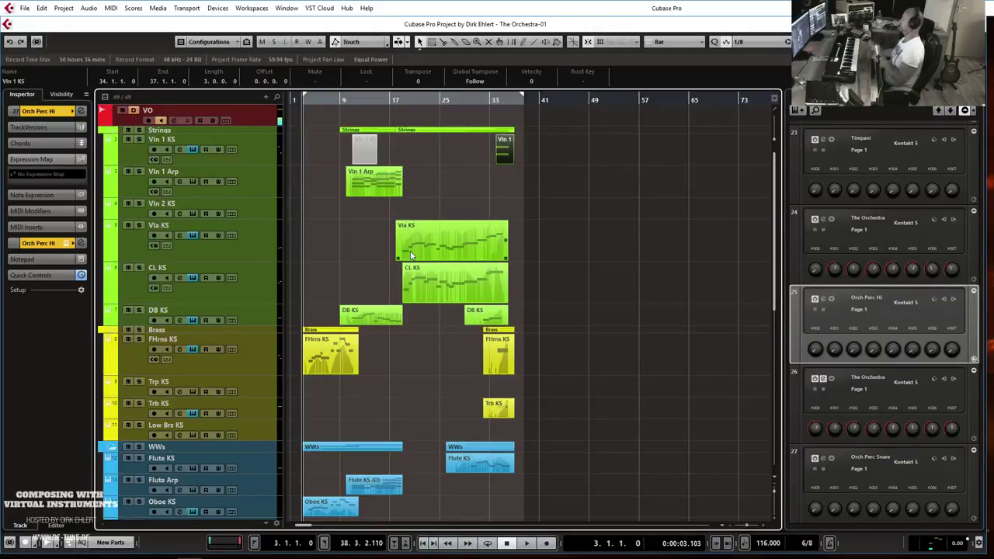
{"action": "left_click_drag", "start_coordinate": [264, 259], "coordinate": [262, 243]}
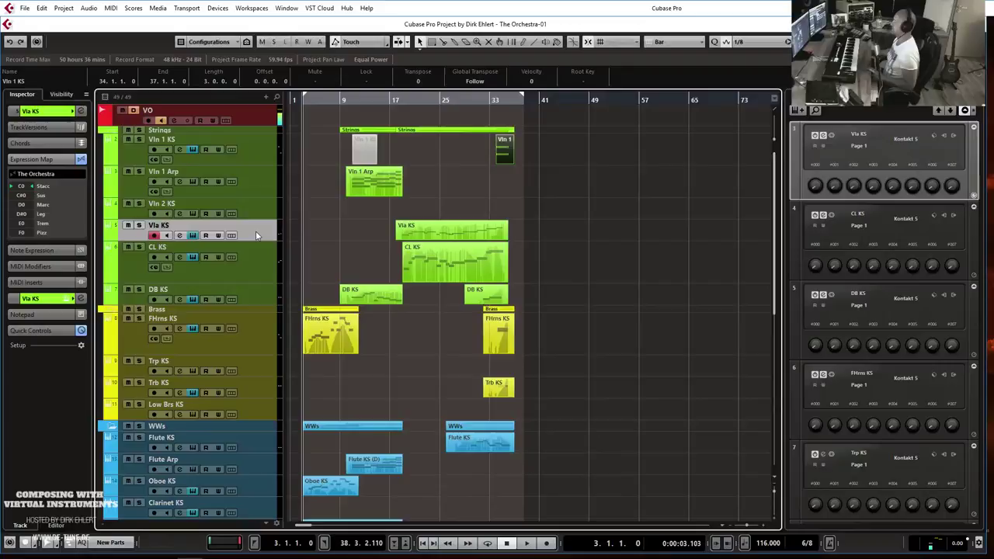
{"action": "left_click", "coordinate": [258, 210]}
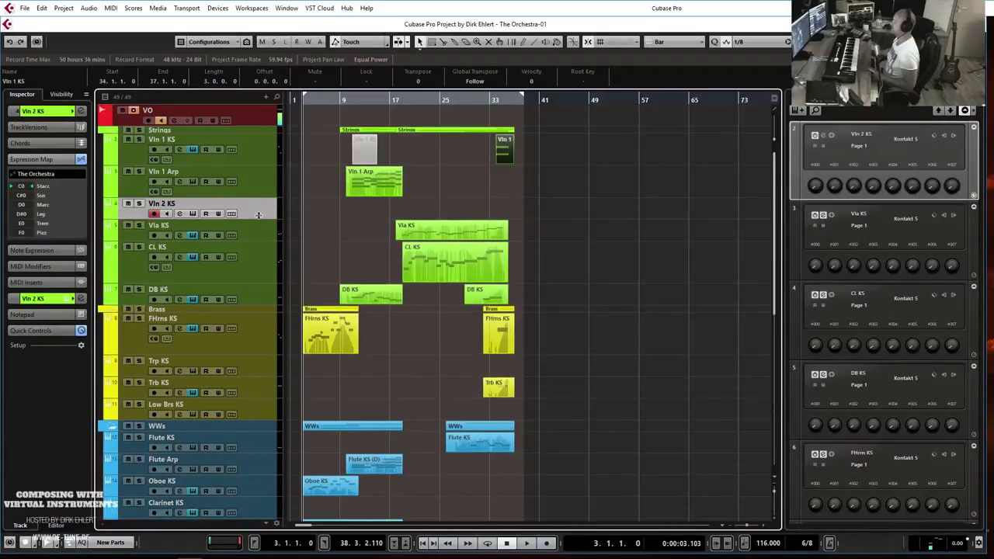
{"action": "left_click_drag", "start_coordinate": [240, 198], "coordinate": [245, 189]}
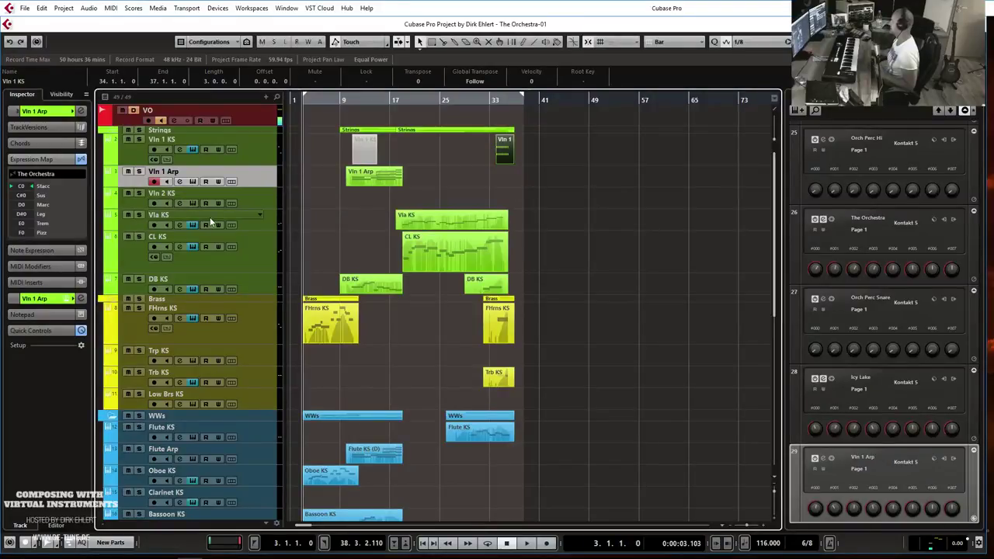
{"action": "left_click", "coordinate": [212, 270]}
{"action": "left_click_drag", "start_coordinate": [213, 270], "coordinate": [228, 256]}
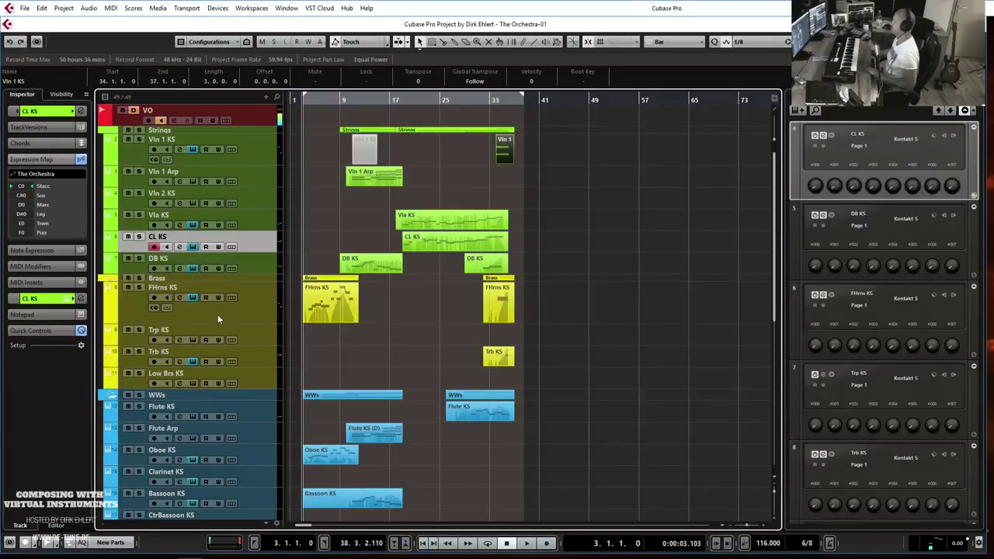
{"action": "left_click_drag", "start_coordinate": [213, 322], "coordinate": [222, 306]}
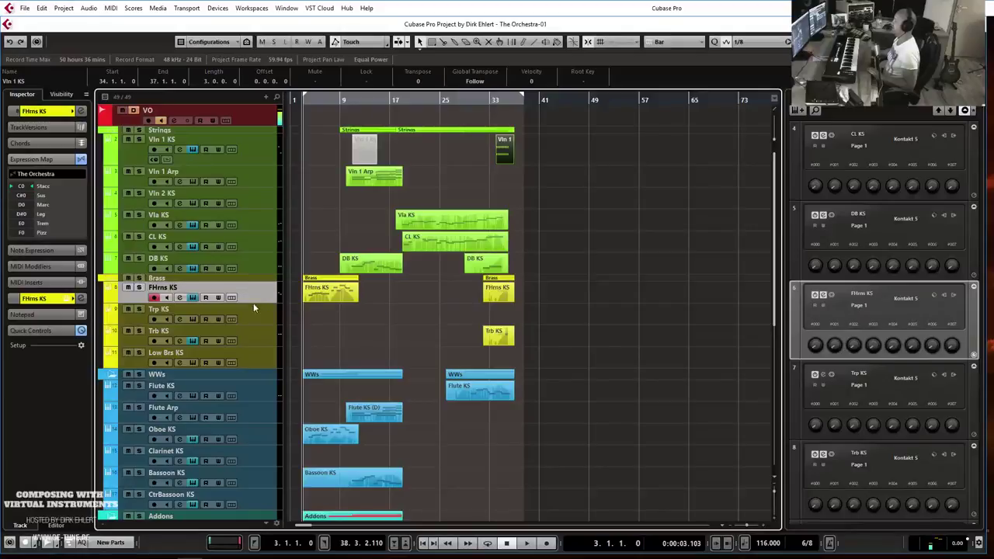
- Trim the Bassoon KS part to start at bar 10 and reduce The Orchestra track to two-row height
{"action": "scroll", "coordinate": [360, 305], "scroll_direction": "down", "scroll_amount": 5}
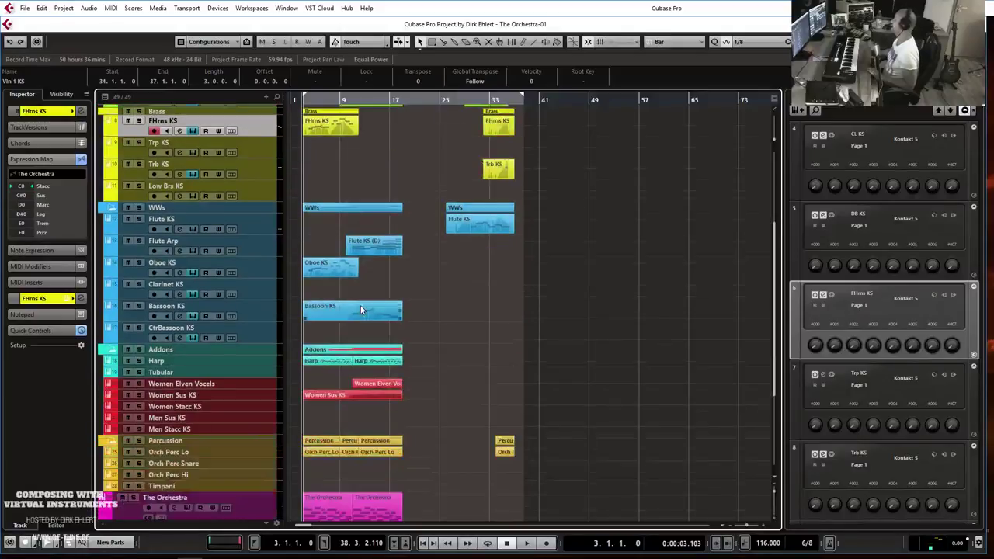
{"action": "left_click", "coordinate": [253, 232]}
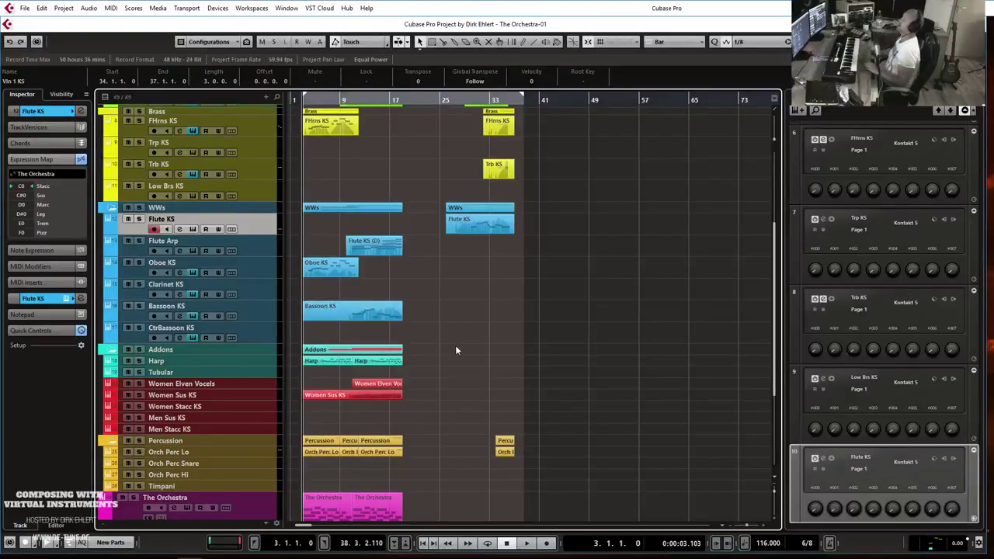
{"action": "scroll", "coordinate": [456, 350], "scroll_direction": "down", "scroll_amount": 3}
{"action": "left_click_drag", "start_coordinate": [303, 235], "coordinate": [346, 238]}
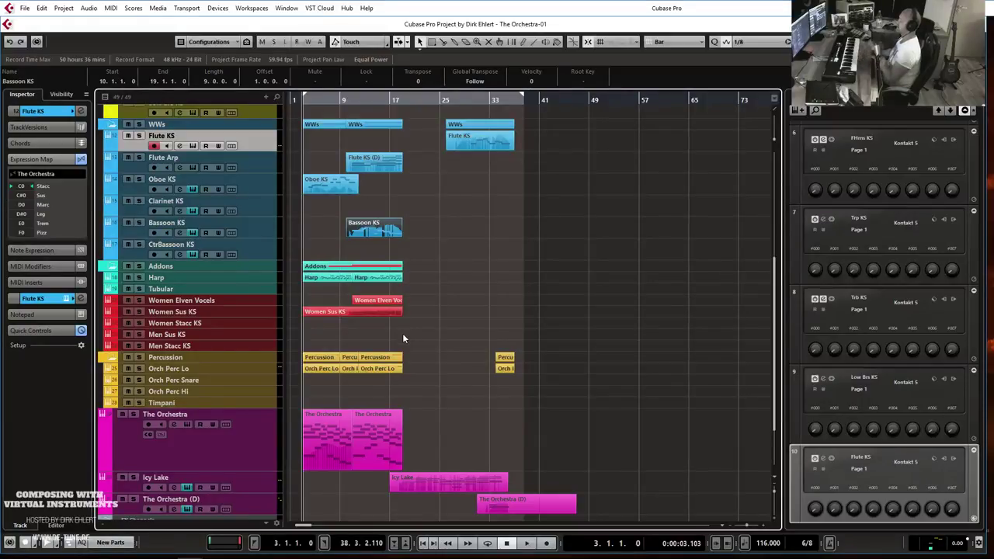
{"action": "left_click_drag", "start_coordinate": [244, 471], "coordinate": [252, 431]}
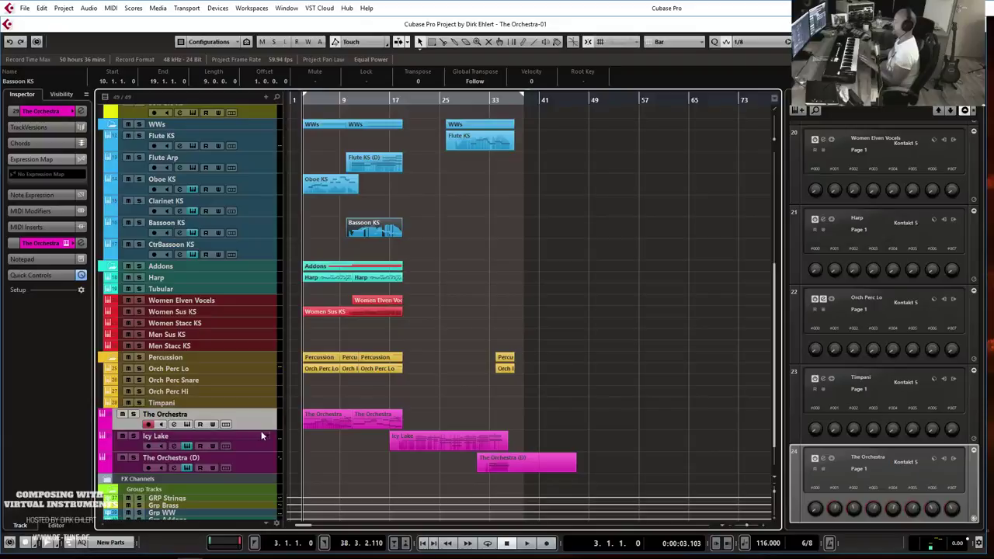
- Look over the parts on all tracks from the strings down to The Orchestra ensembles
{"action": "scroll", "coordinate": [528, 307], "scroll_direction": "up", "scroll_amount": 5}
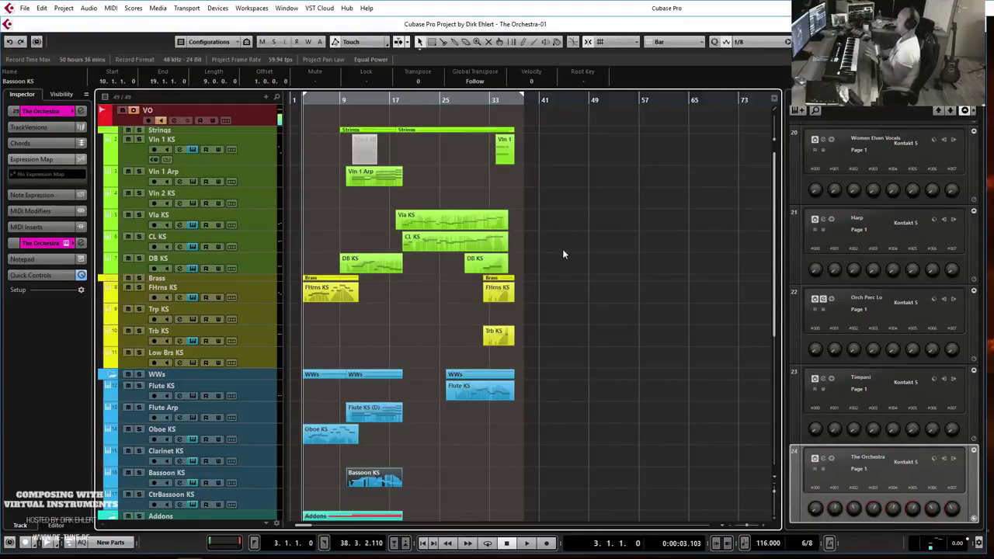
{"action": "scroll", "coordinate": [562, 248], "scroll_direction": "down", "scroll_amount": 5}
{"action": "scroll", "coordinate": [562, 249], "scroll_direction": "down", "scroll_amount": 1}
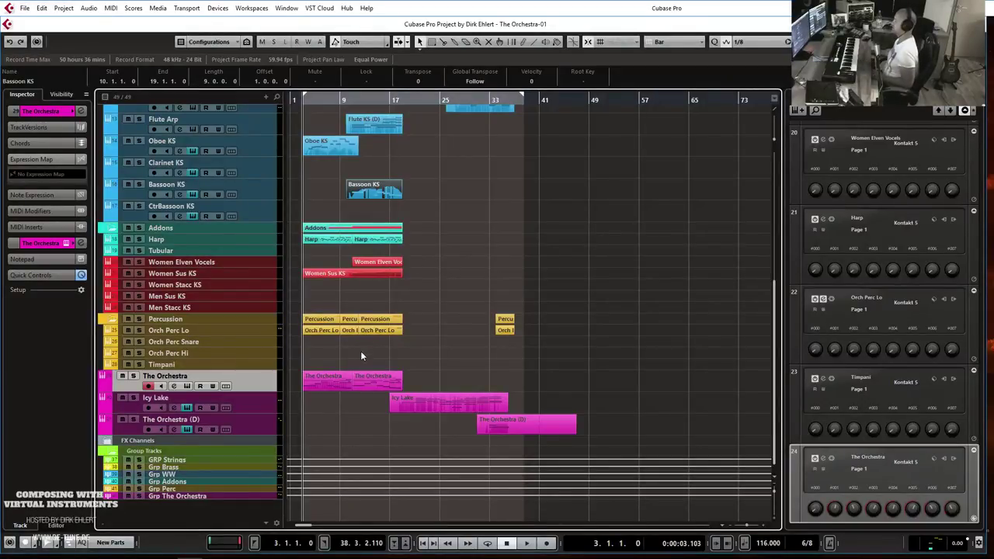
{"action": "scroll", "coordinate": [475, 293], "scroll_direction": "up", "scroll_amount": 10}
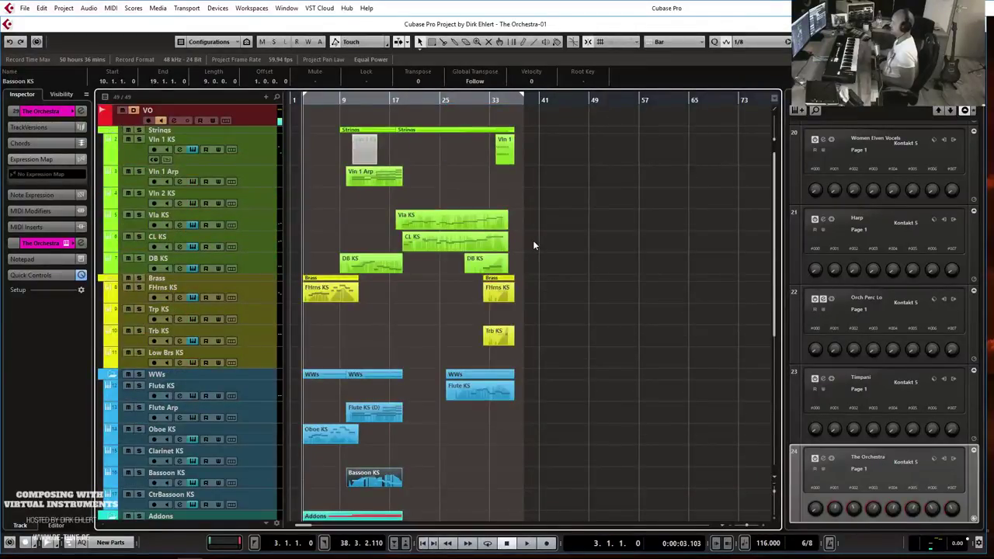
{"action": "scroll", "coordinate": [534, 245], "scroll_direction": "down", "scroll_amount": 2}
{"action": "scroll", "coordinate": [534, 245], "scroll_direction": "down", "scroll_amount": 2}
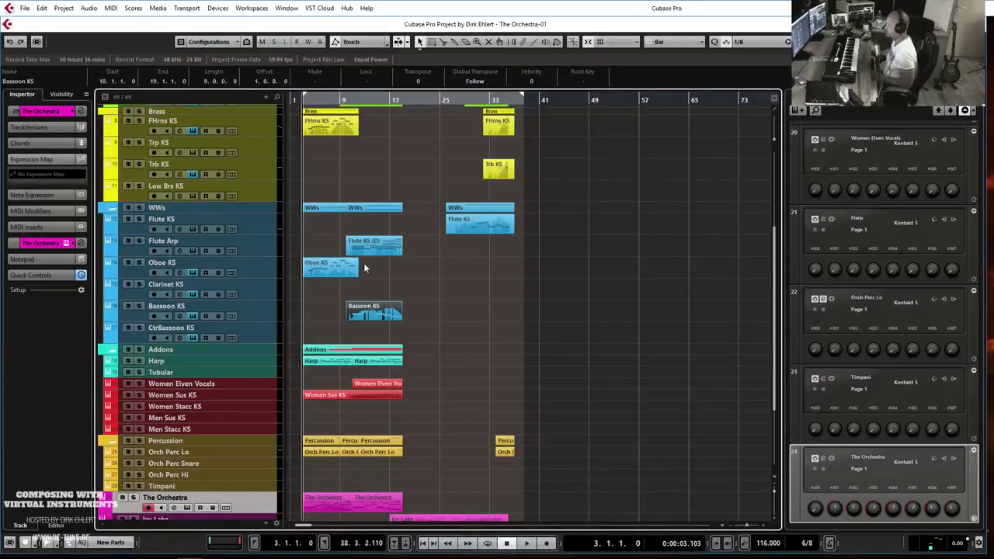
{"action": "scroll", "coordinate": [418, 347], "scroll_direction": "down", "scroll_amount": 4}
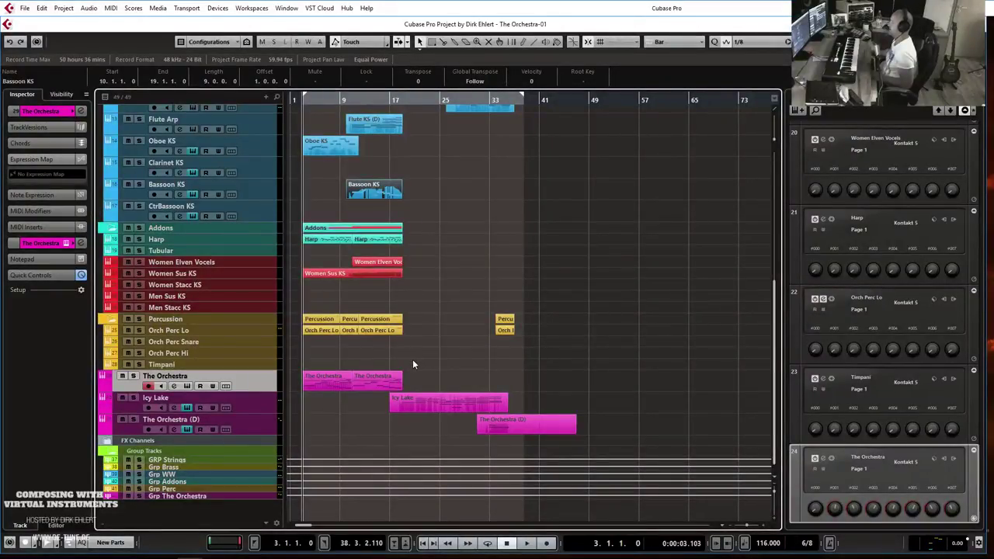
- Play the whole arrangement from bar 3 into bar 37 while following the parts across the tracks
{"action": "key", "text": "space"}
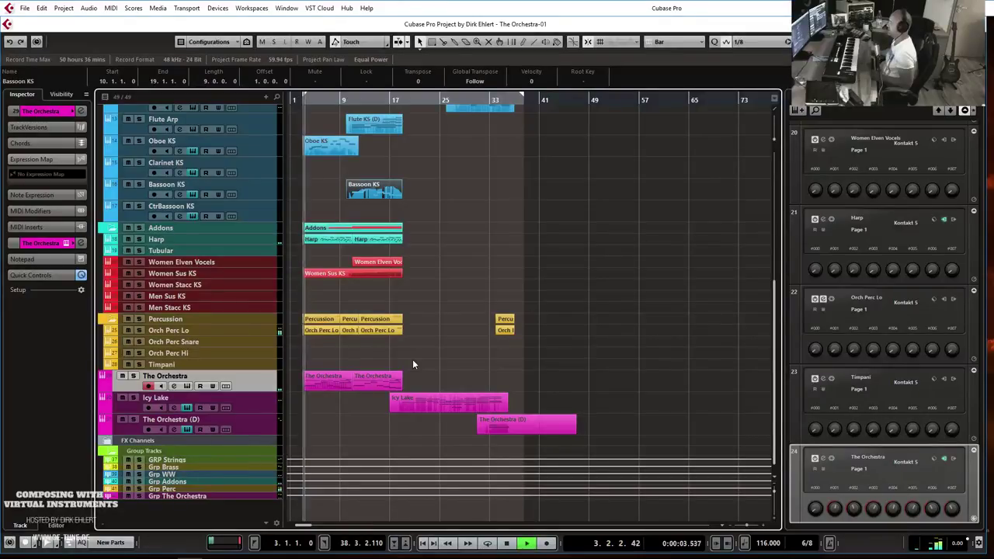
{"action": "scroll", "coordinate": [453, 339], "scroll_direction": "up", "scroll_amount": 4}
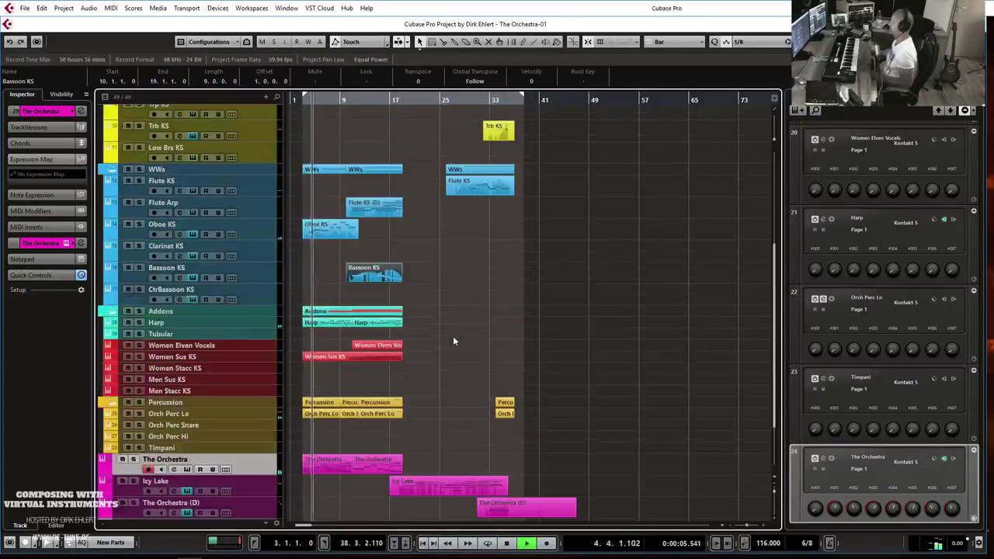
{"action": "scroll", "coordinate": [453, 341], "scroll_direction": "up", "scroll_amount": 3}
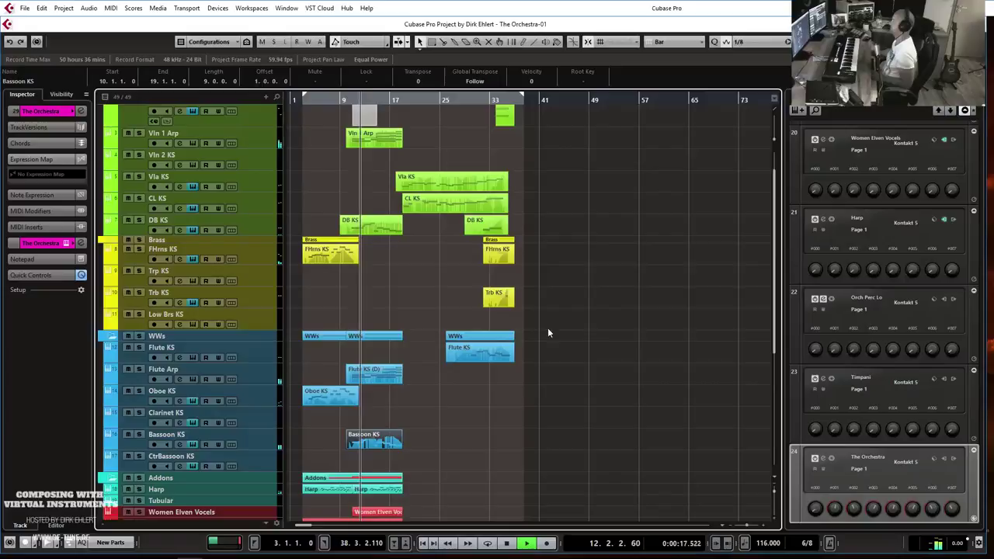
{"action": "scroll", "coordinate": [603, 343], "scroll_direction": "up", "scroll_amount": 1}
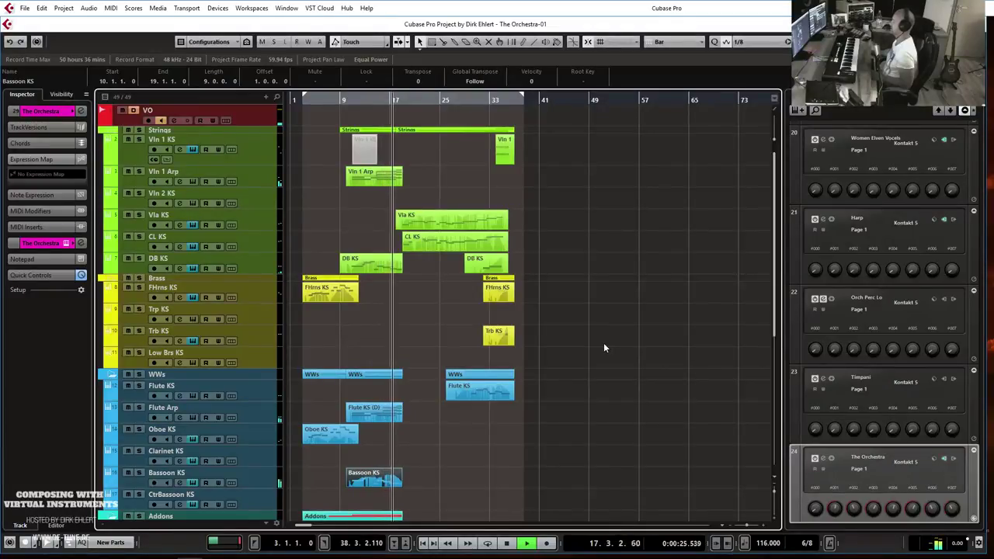
{"action": "scroll", "coordinate": [603, 342], "scroll_direction": "down", "scroll_amount": 8}
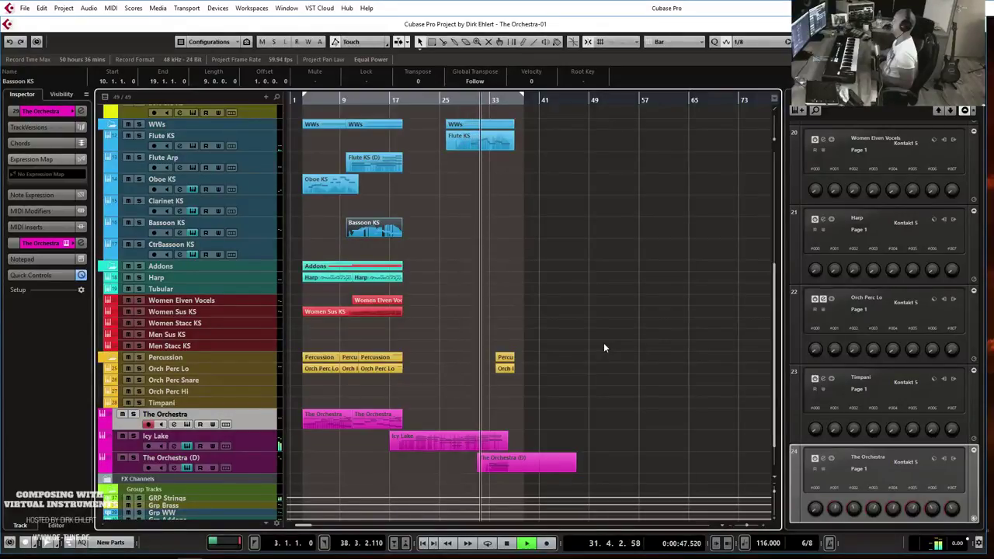
{"action": "scroll", "coordinate": [603, 348], "scroll_direction": "up", "scroll_amount": 4}
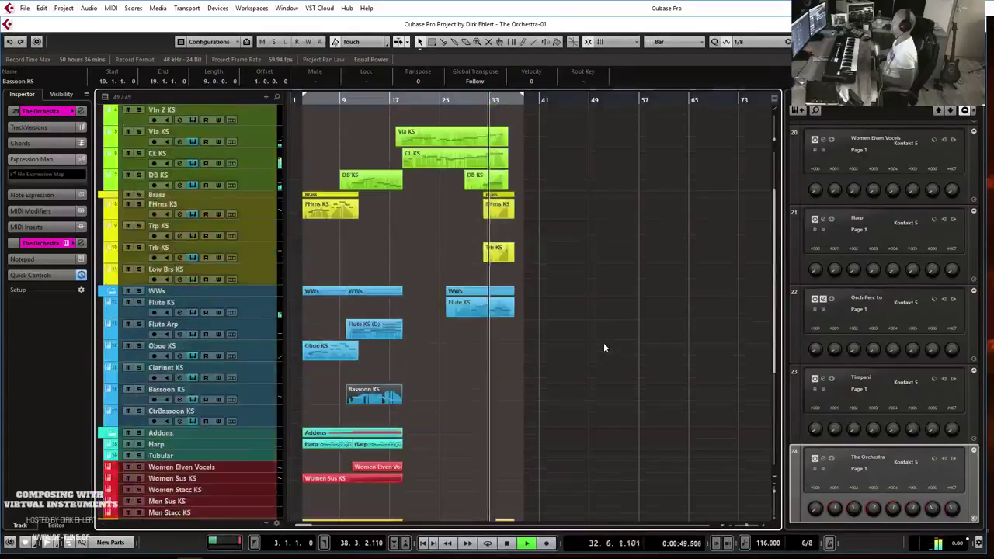
{"action": "scroll", "coordinate": [604, 348], "scroll_direction": "down", "scroll_amount": 5}
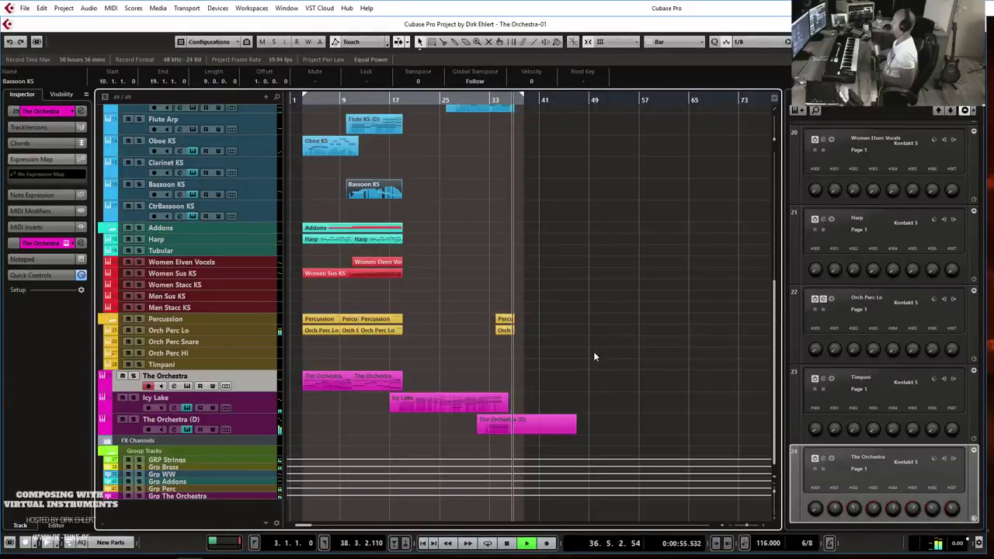
{"action": "left_click", "coordinate": [594, 354]}
{"action": "key", "text": "space"}
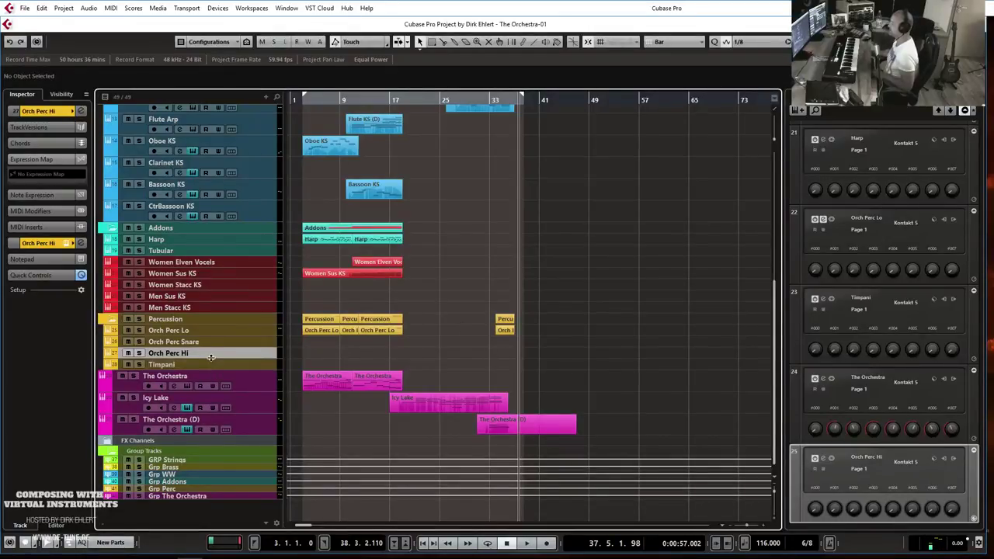
- Reduce the Orch Perc Hi track slightly and shrink all woodwind tracks from Flute KS to CtrBassoon KS to single-row height
{"action": "left_click_drag", "start_coordinate": [210, 357], "coordinate": [209, 351]}
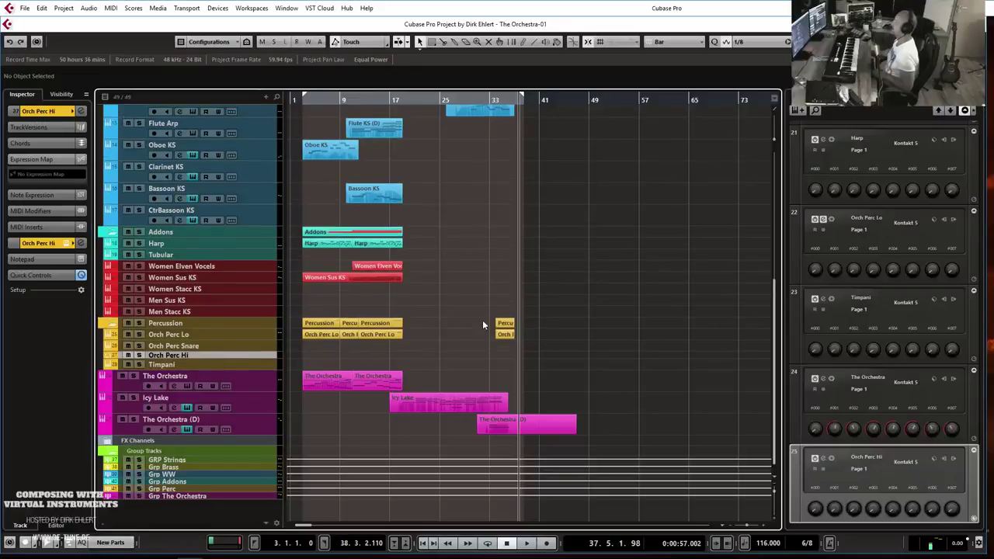
{"action": "scroll", "coordinate": [556, 201], "scroll_direction": "up", "scroll_amount": 3}
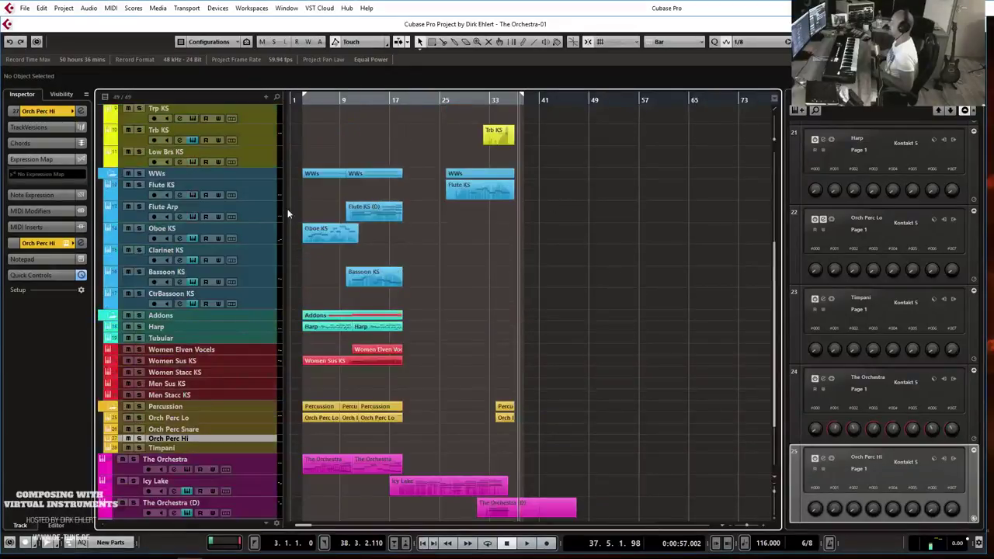
{"action": "mouse_move", "coordinate": [260, 219]}
{"action": "left_mouse_down"}
{"action": "mouse_move", "coordinate": [258, 192]}
{"action": "mouse_move", "coordinate": [262, 222]}
{"action": "left_mouse_up"}
{"action": "left_click", "coordinate": [263, 231]}
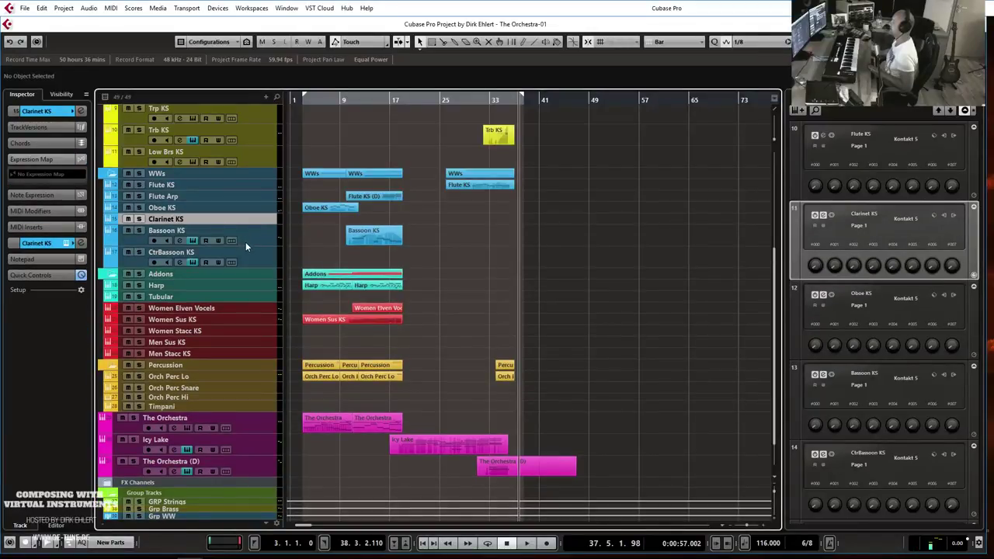
{"action": "left_click", "coordinate": [247, 245]}
{"action": "mouse_move", "coordinate": [247, 245]}
{"action": "left_mouse_down"}
{"action": "mouse_move", "coordinate": [251, 233]}
{"action": "mouse_move", "coordinate": [252, 247]}
{"action": "left_mouse_up"}
{"action": "left_click", "coordinate": [247, 254]}
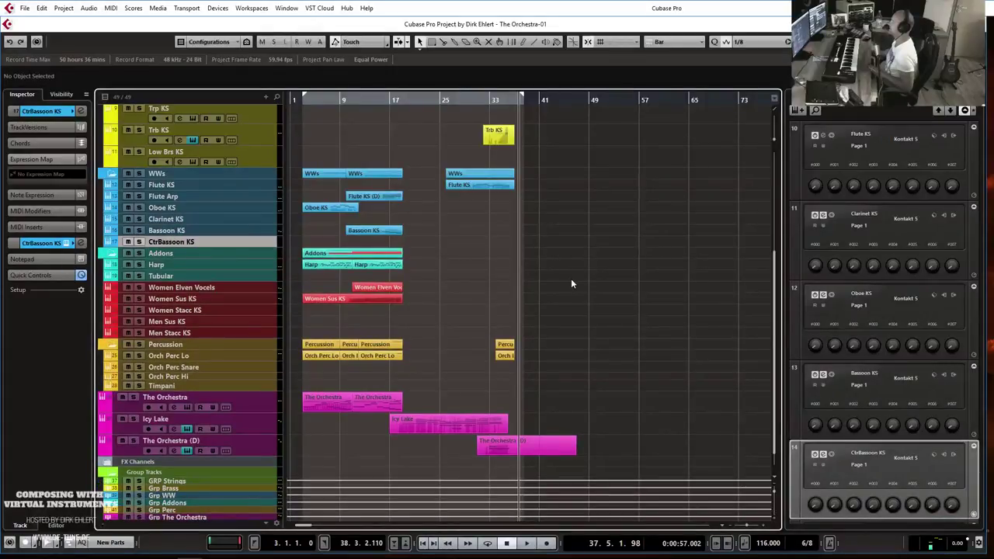
{"action": "scroll", "coordinate": [571, 283], "scroll_direction": "up", "scroll_amount": 5}
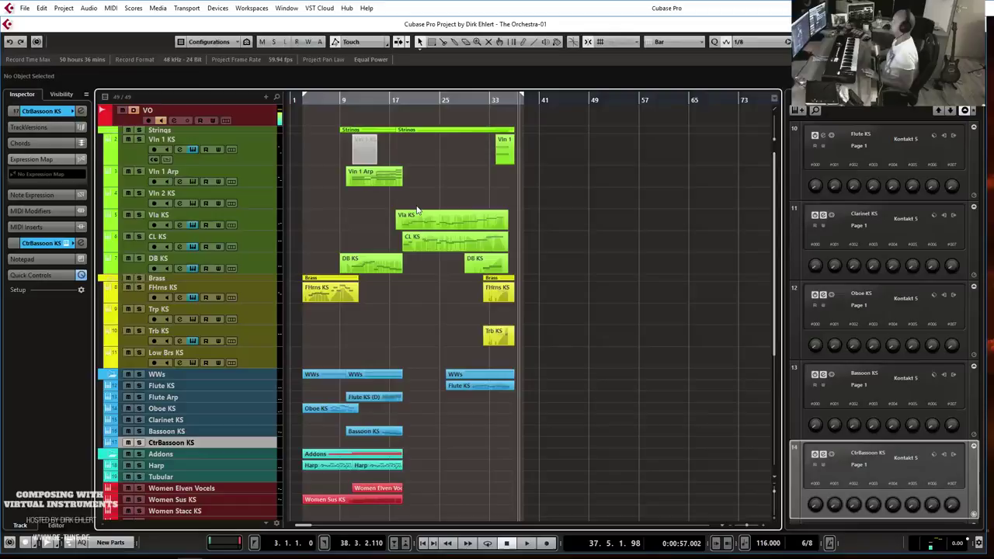
{"action": "scroll", "coordinate": [411, 245], "scroll_direction": "down", "scroll_amount": 5}
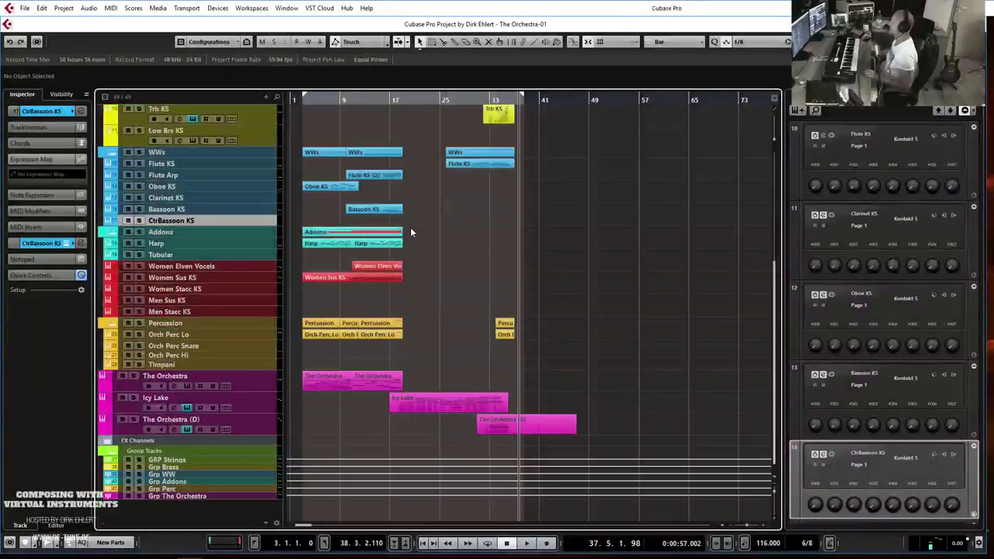
{"action": "scroll", "coordinate": [410, 226], "scroll_direction": "up", "scroll_amount": 5}
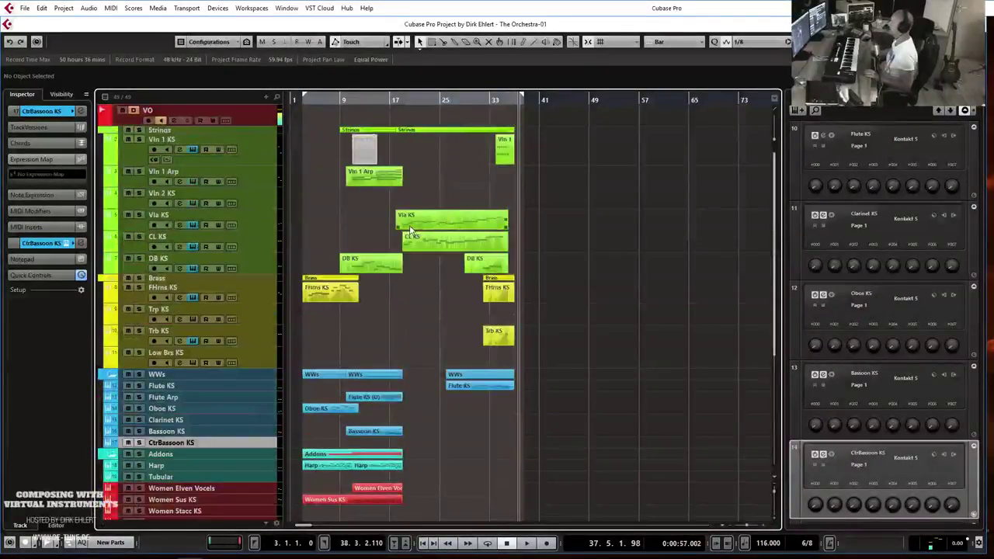